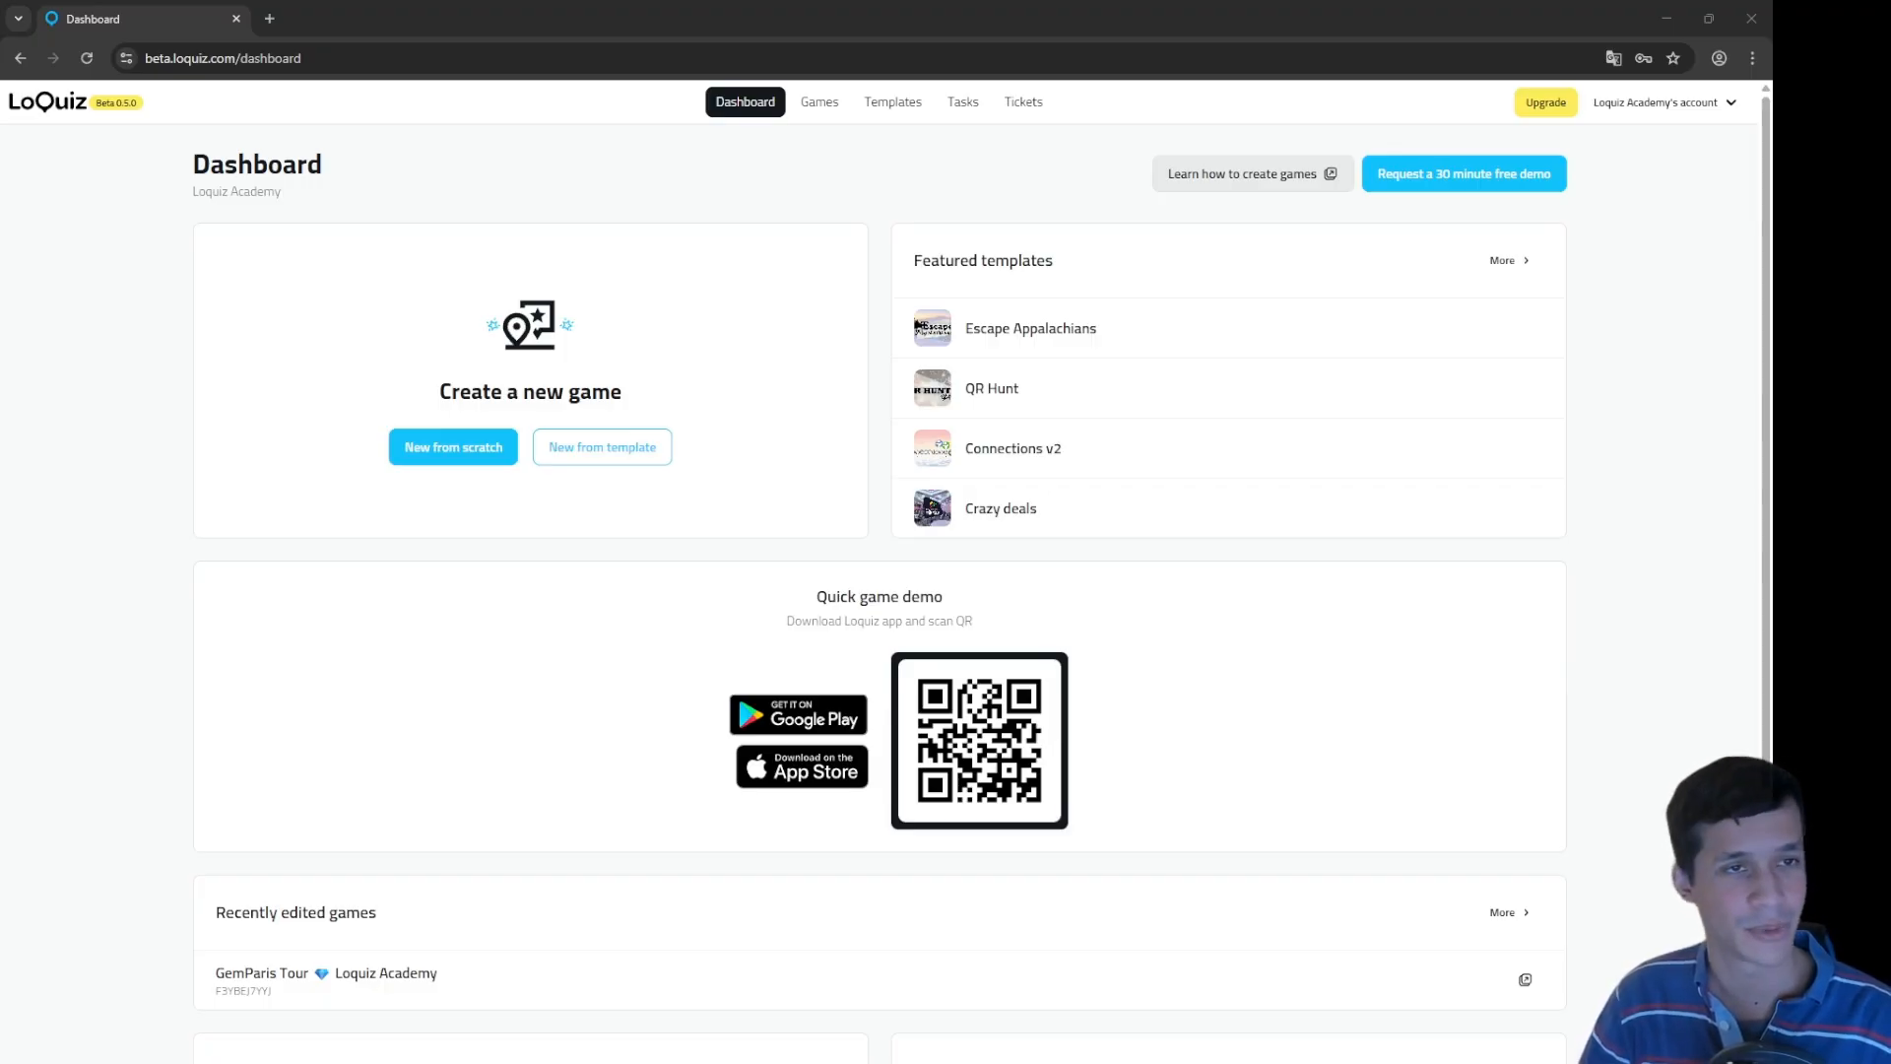
# Step: Browse the free templates and open the details of 'The Demo Adventure by Loquiz'
pyautogui.click(886, 106)
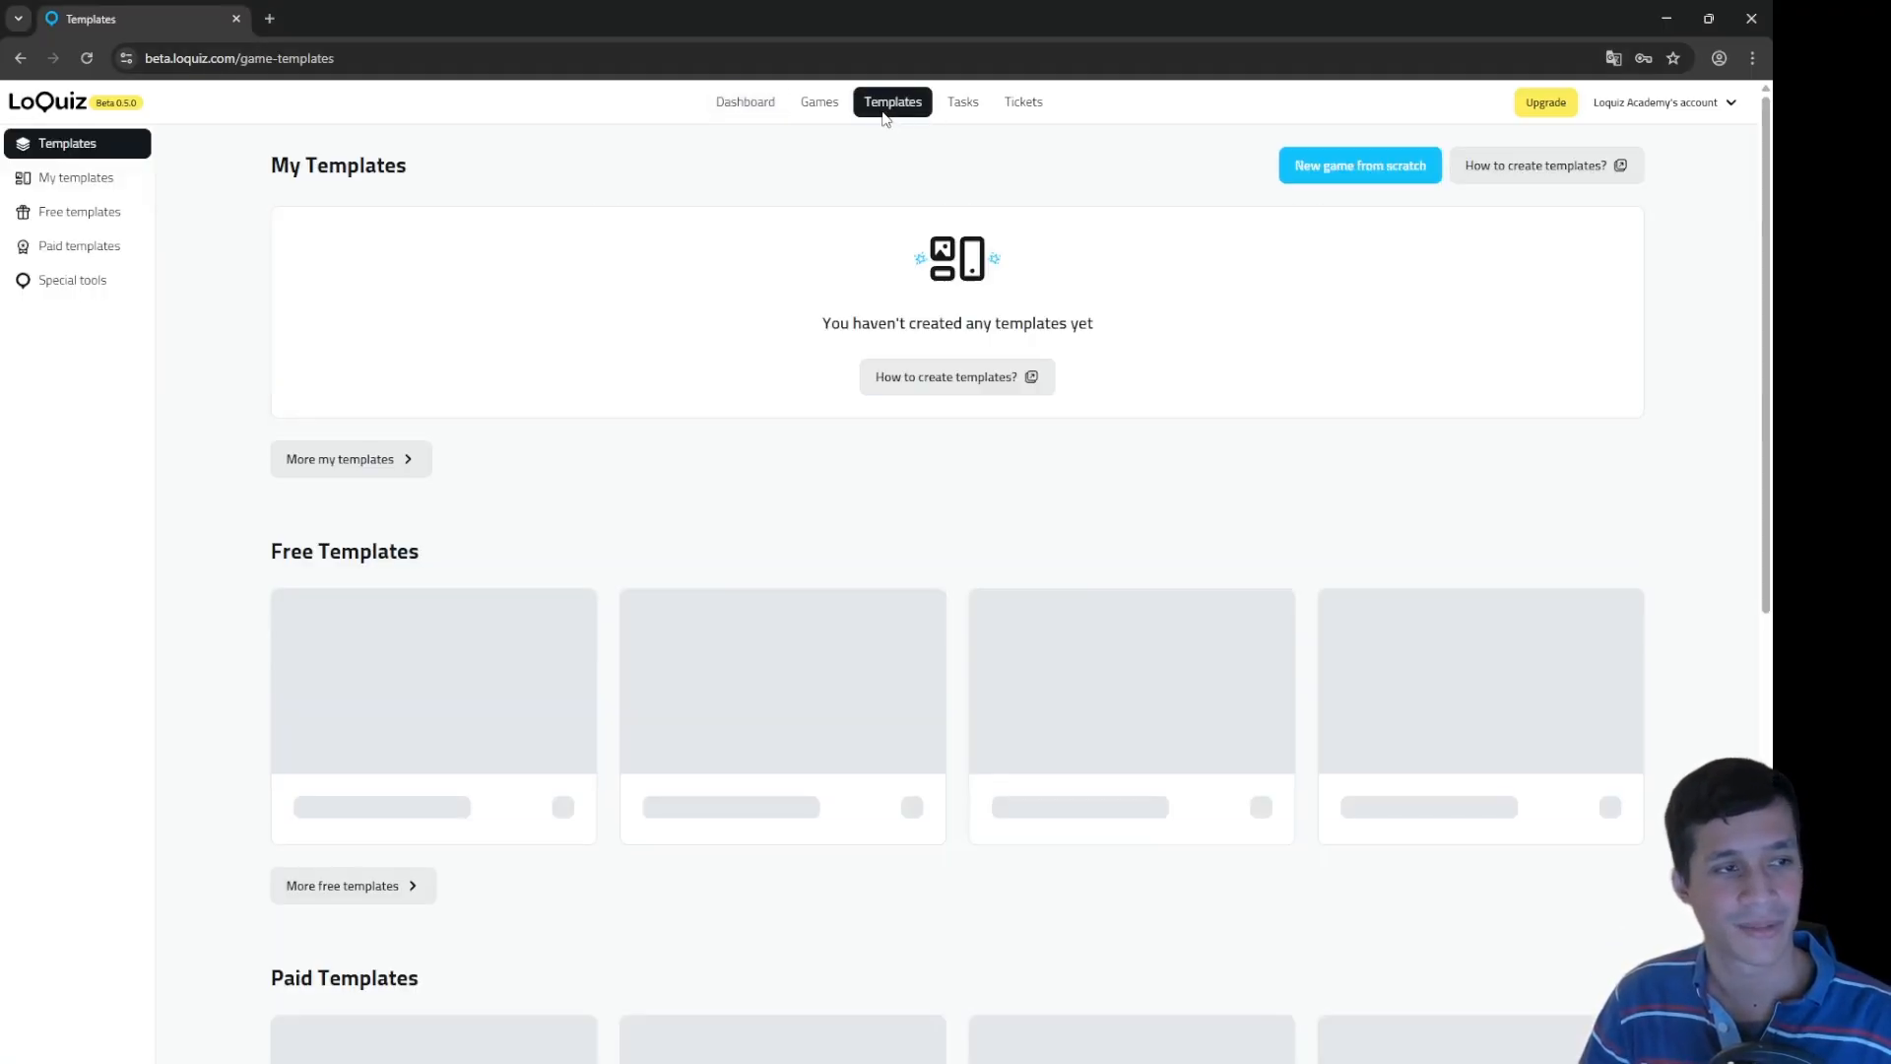
pyautogui.click(383, 887)
pyautogui.scroll(-1, 788, 886)
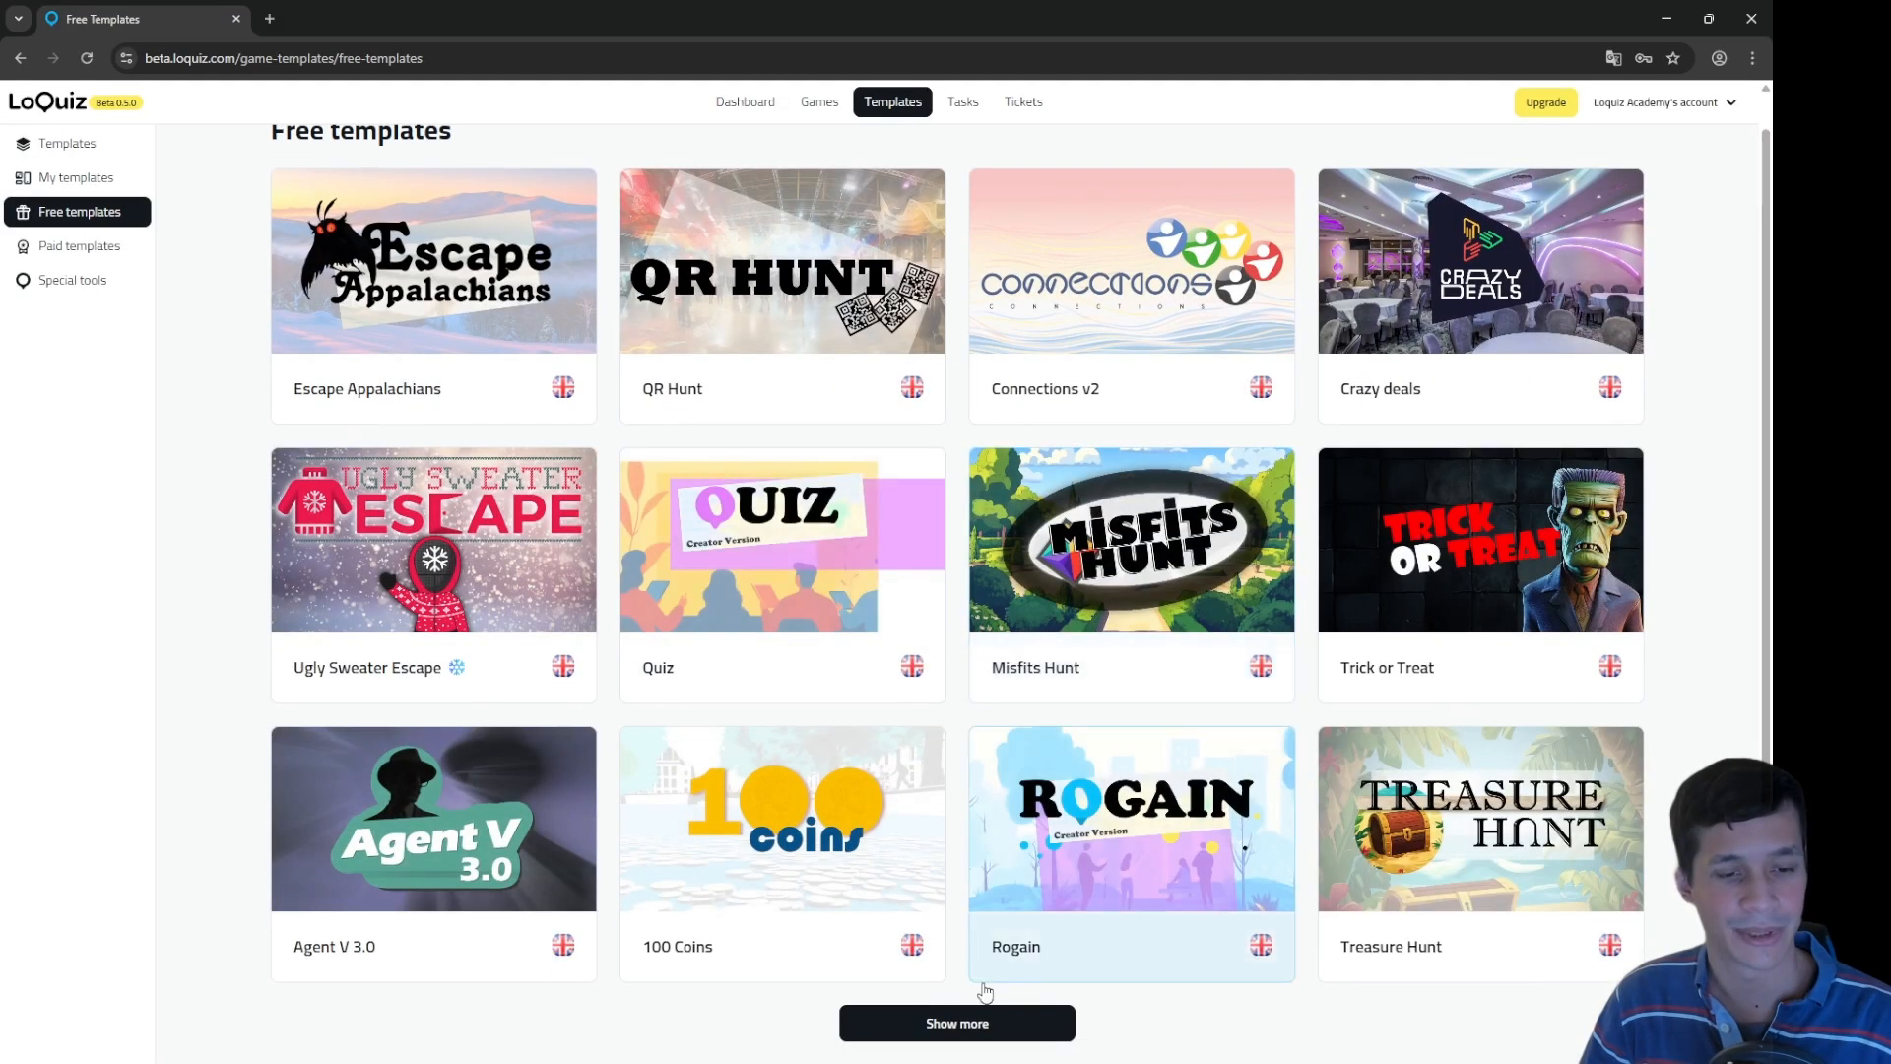
pyautogui.scroll(-15, 971, 960)
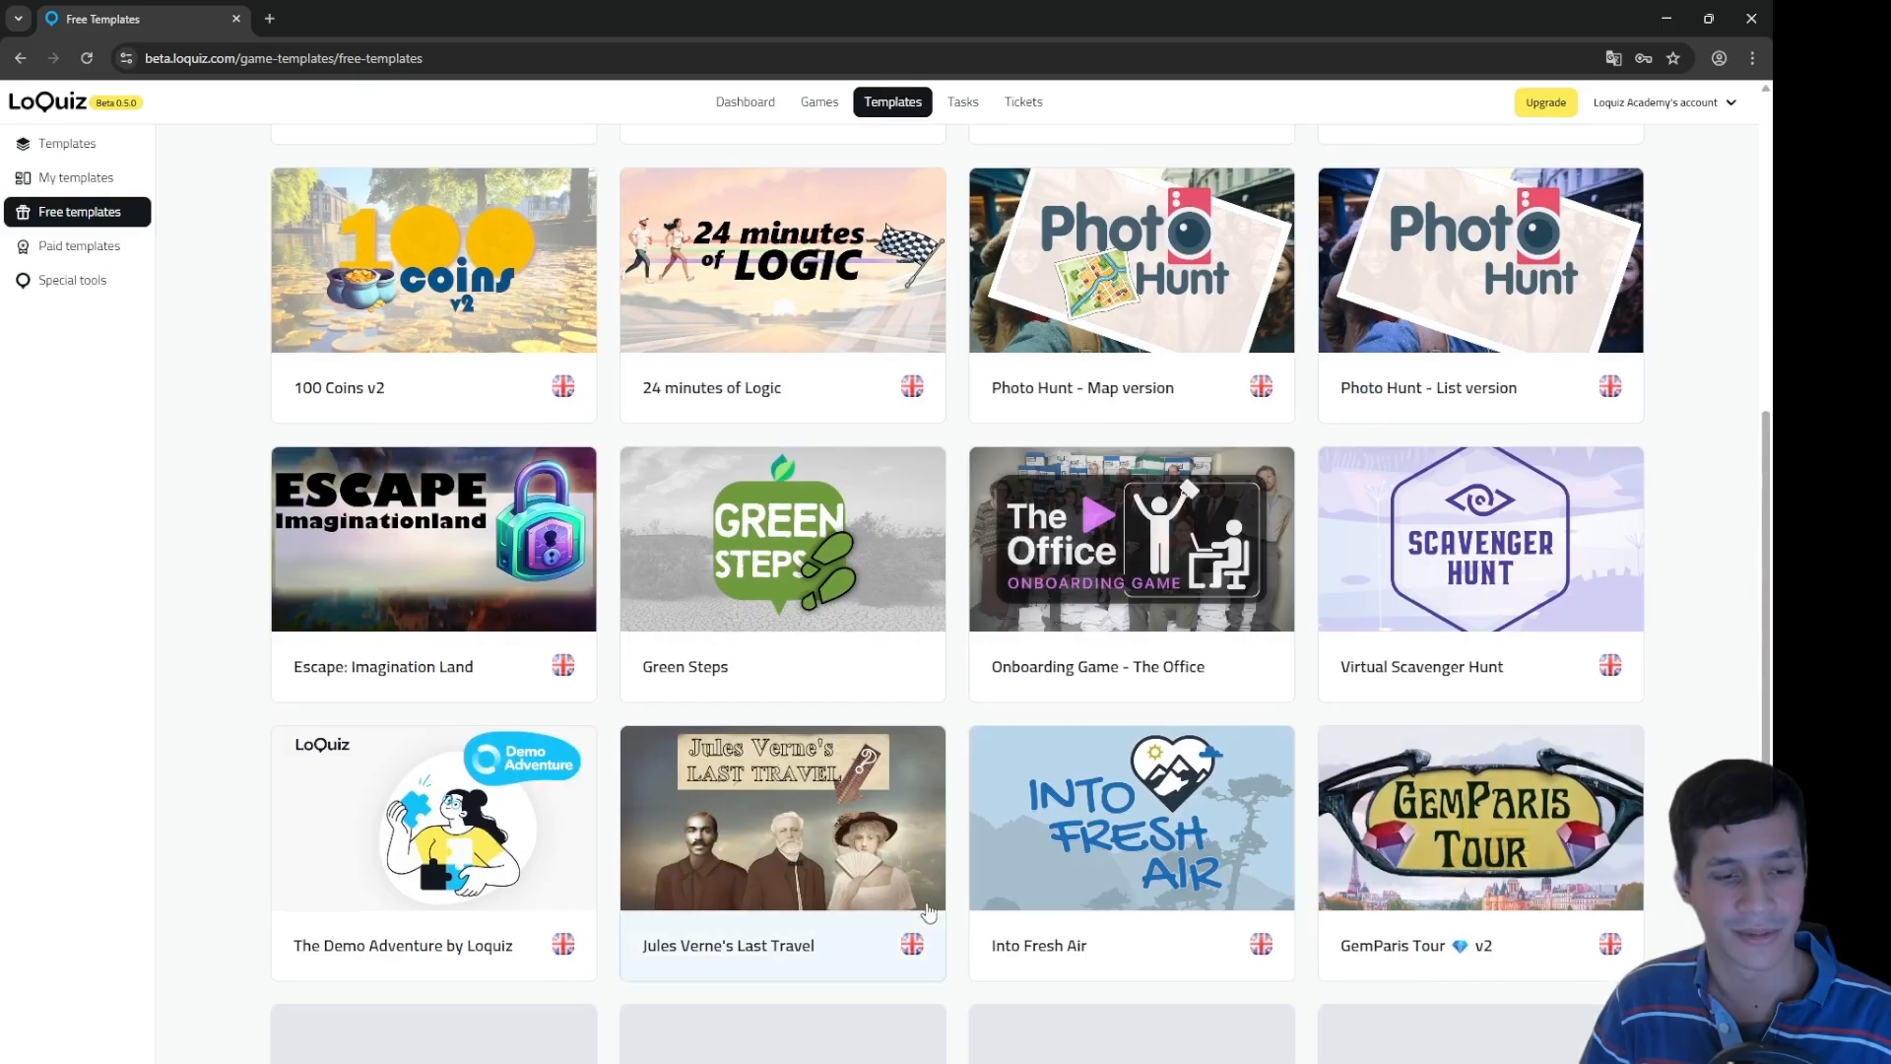
pyautogui.scroll(-8, 928, 892)
pyautogui.scroll(4, 748, 552)
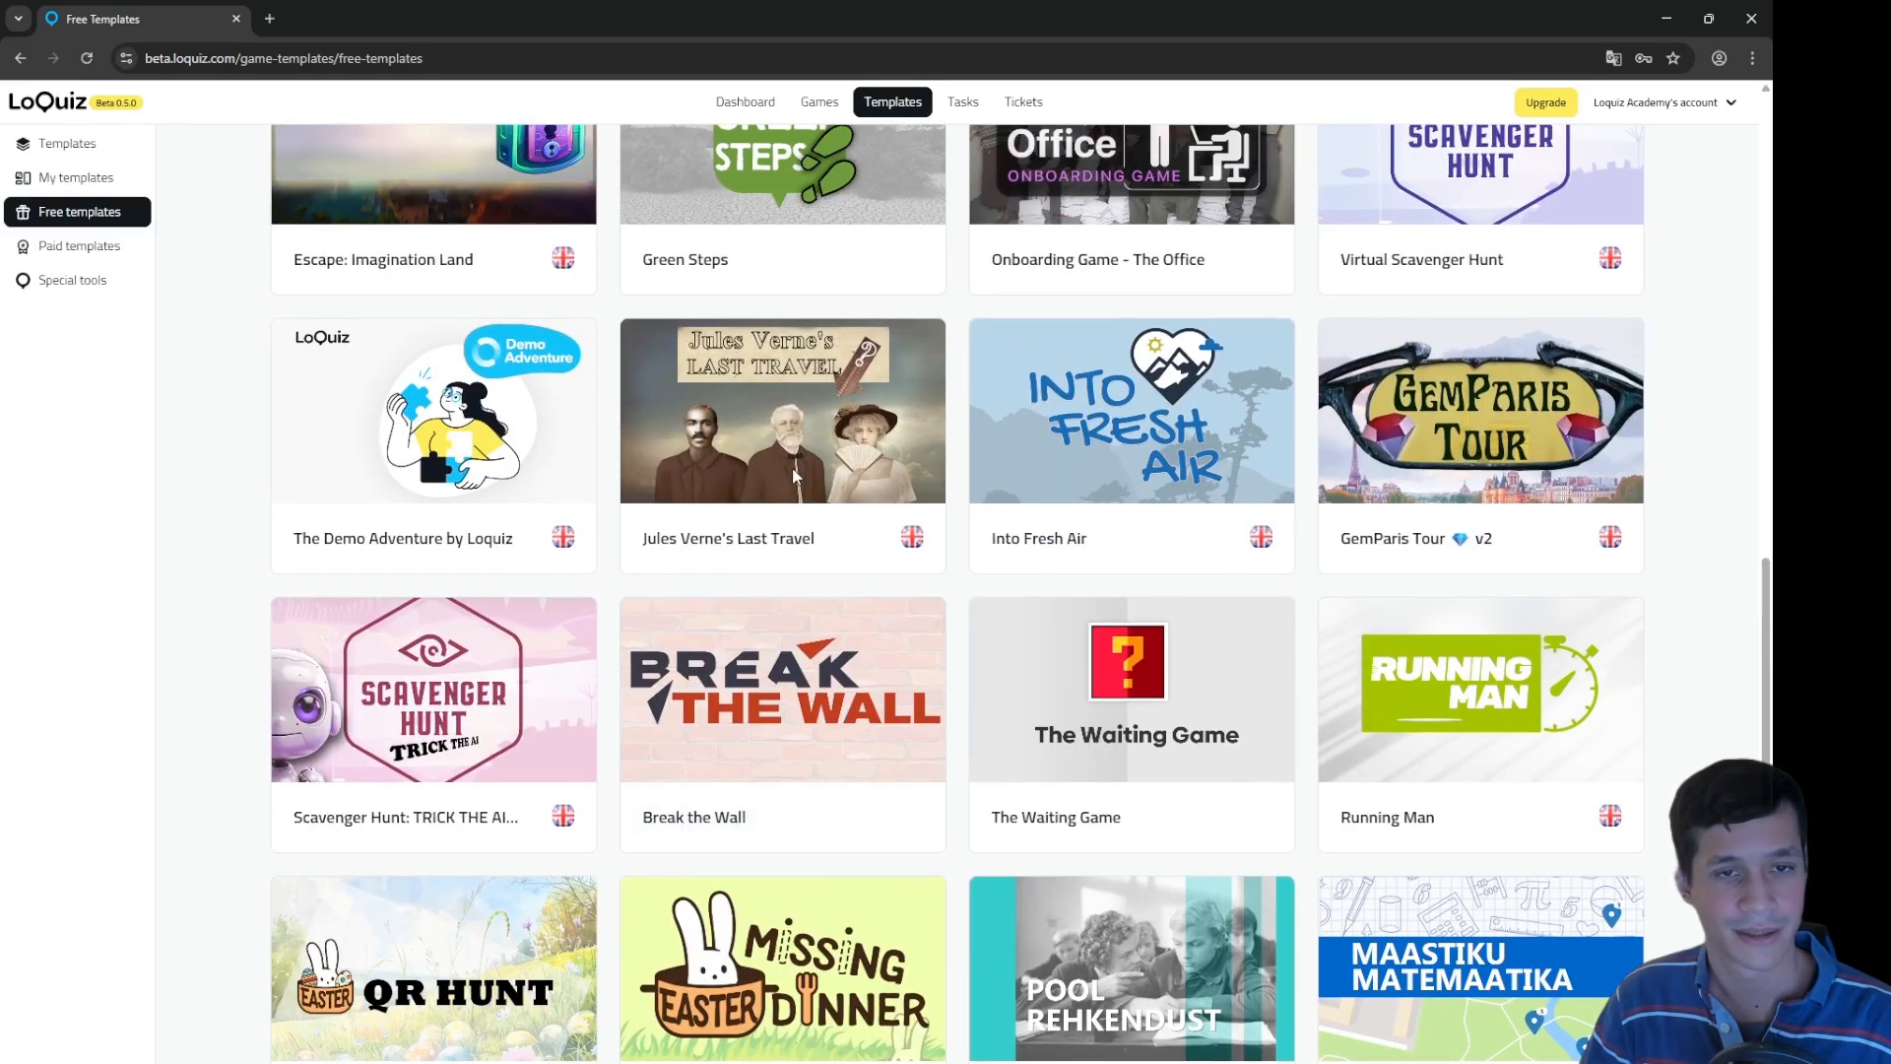
pyautogui.click(408, 424)
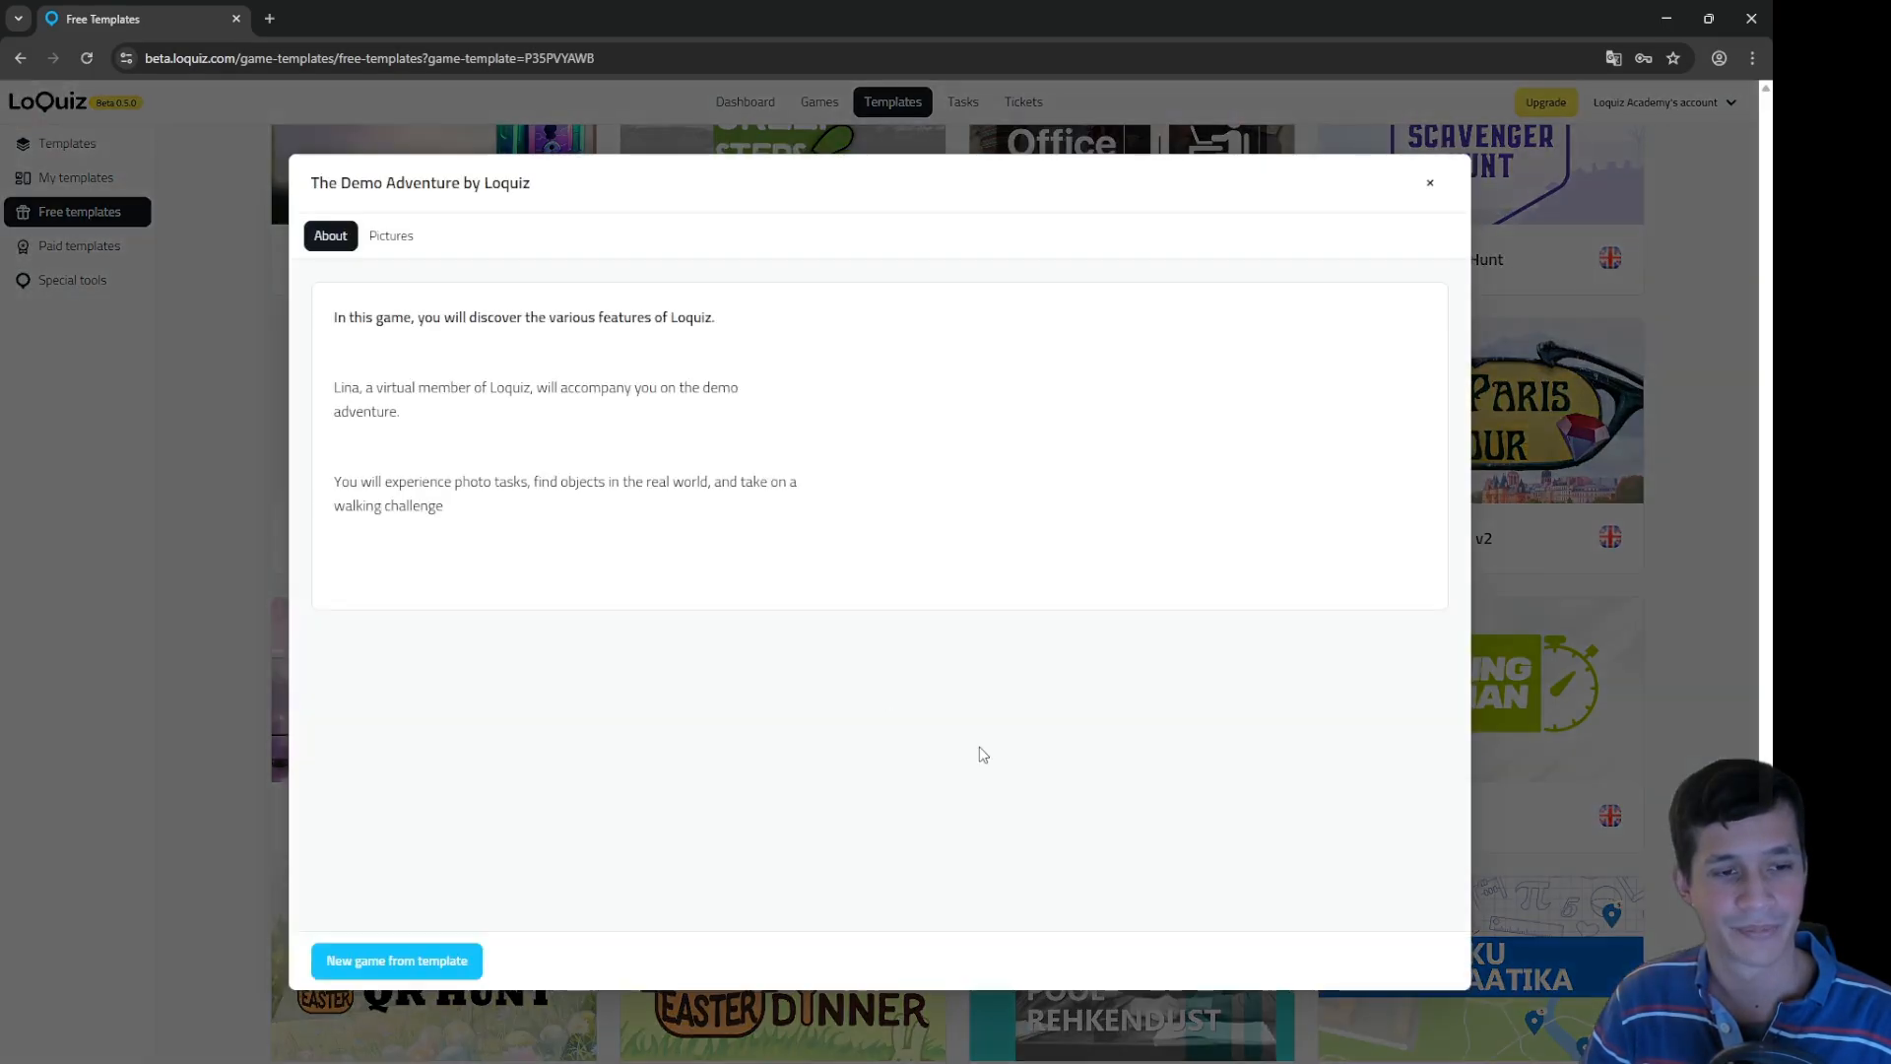
# Step: Create a new game from the Demo Adventure template and view its rule blocks in the Creator
pyautogui.click(438, 963)
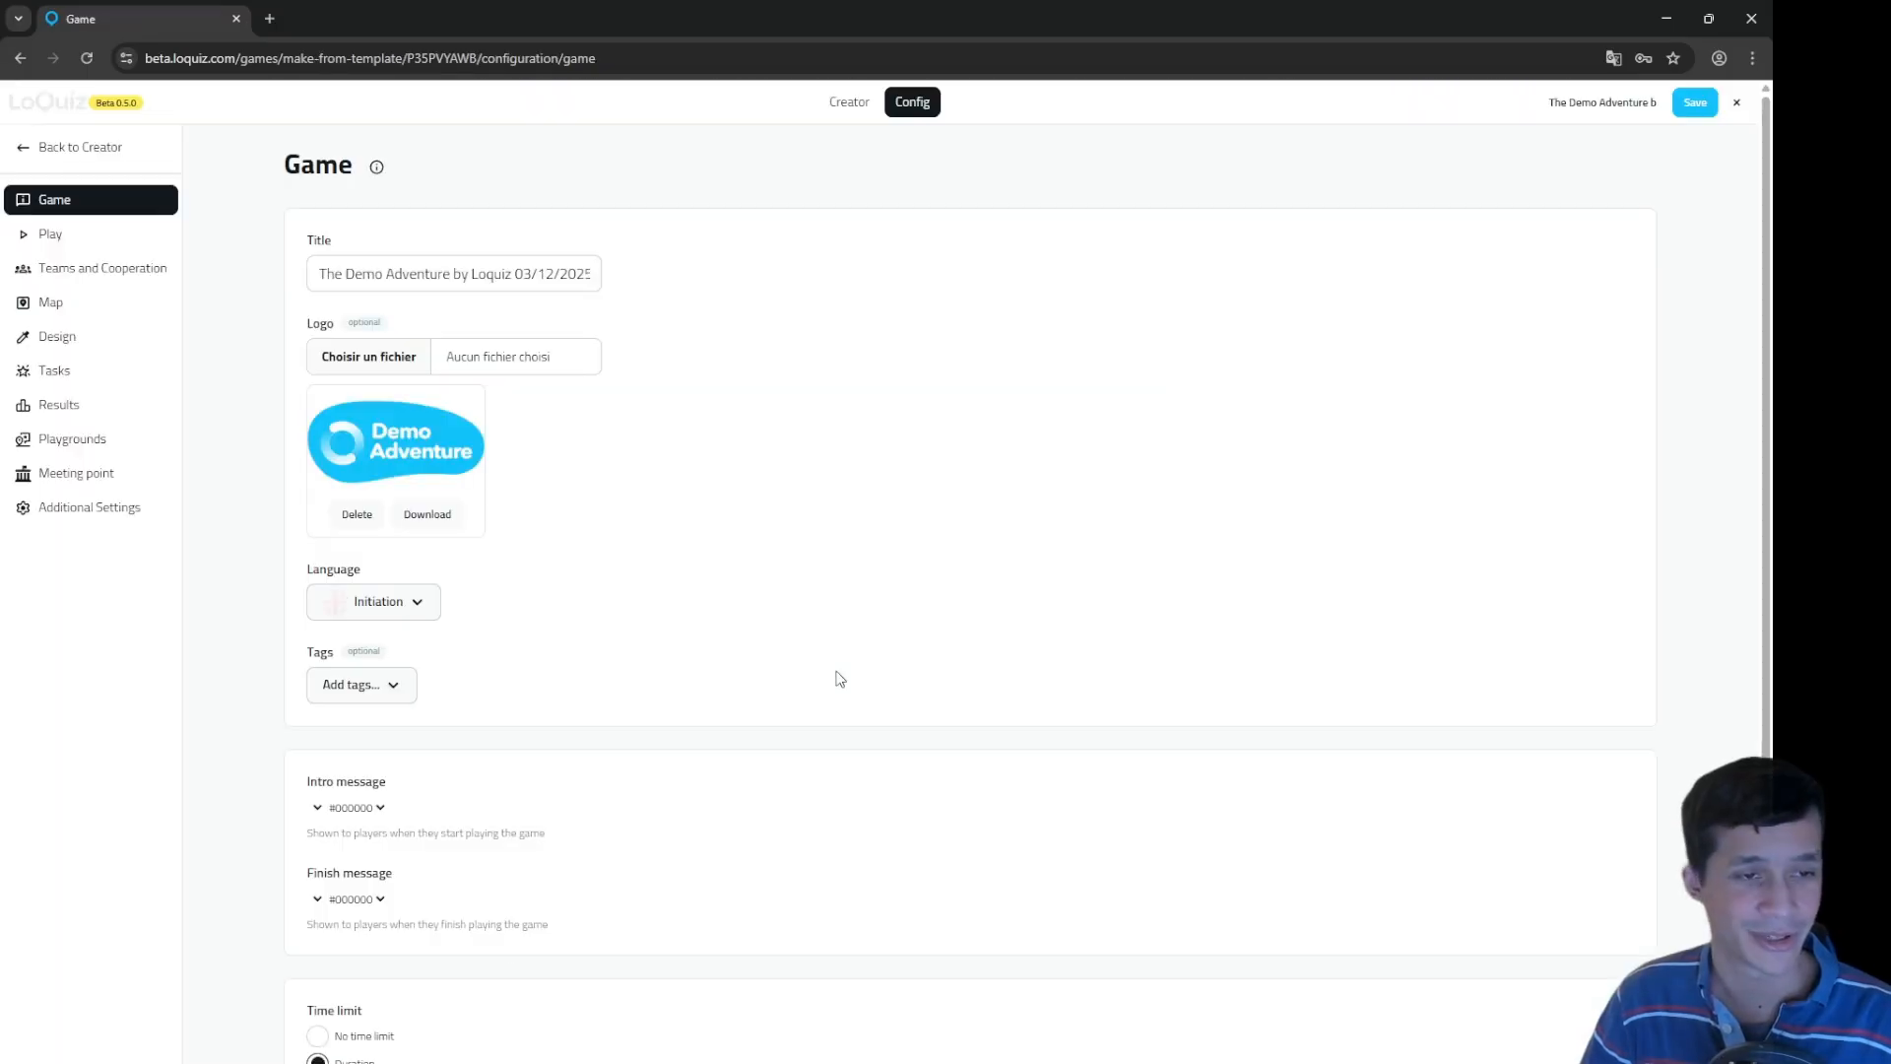
pyautogui.click(851, 102)
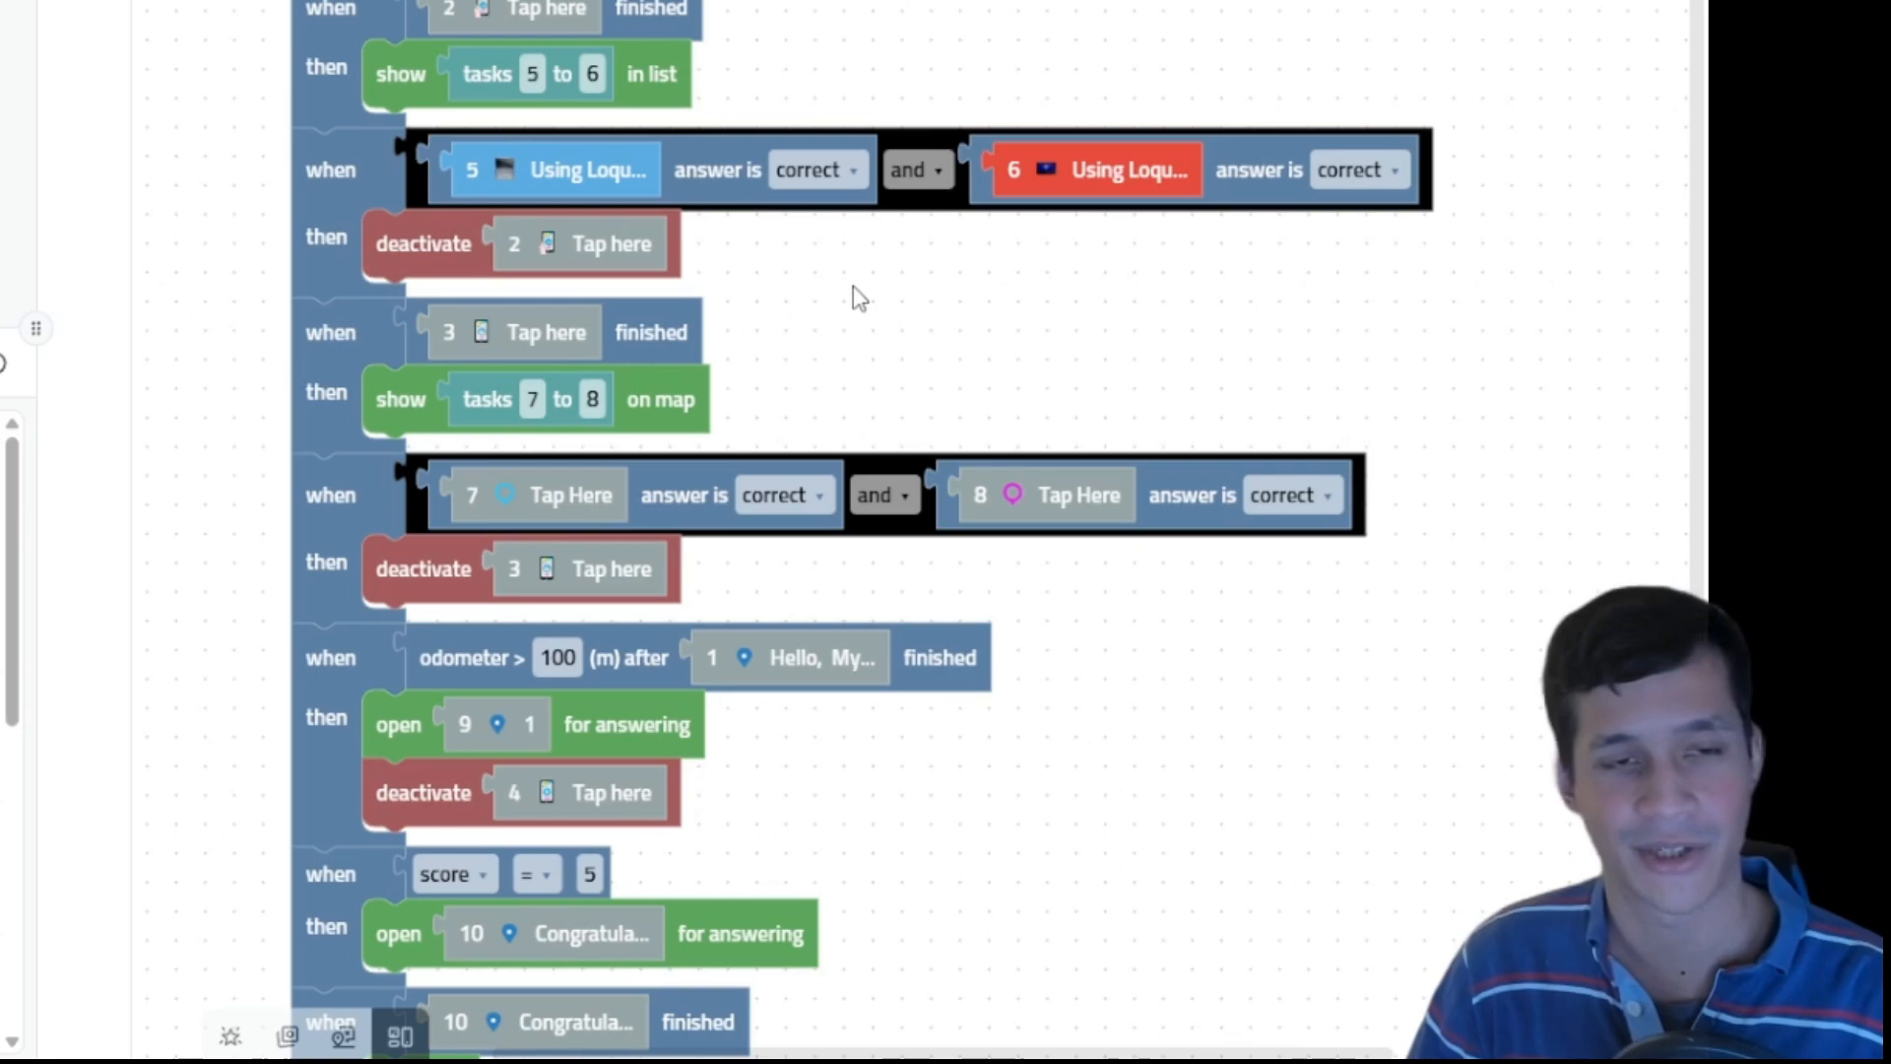
pyautogui.moveTo(936, 295); pyautogui.dragTo(1113, 138)
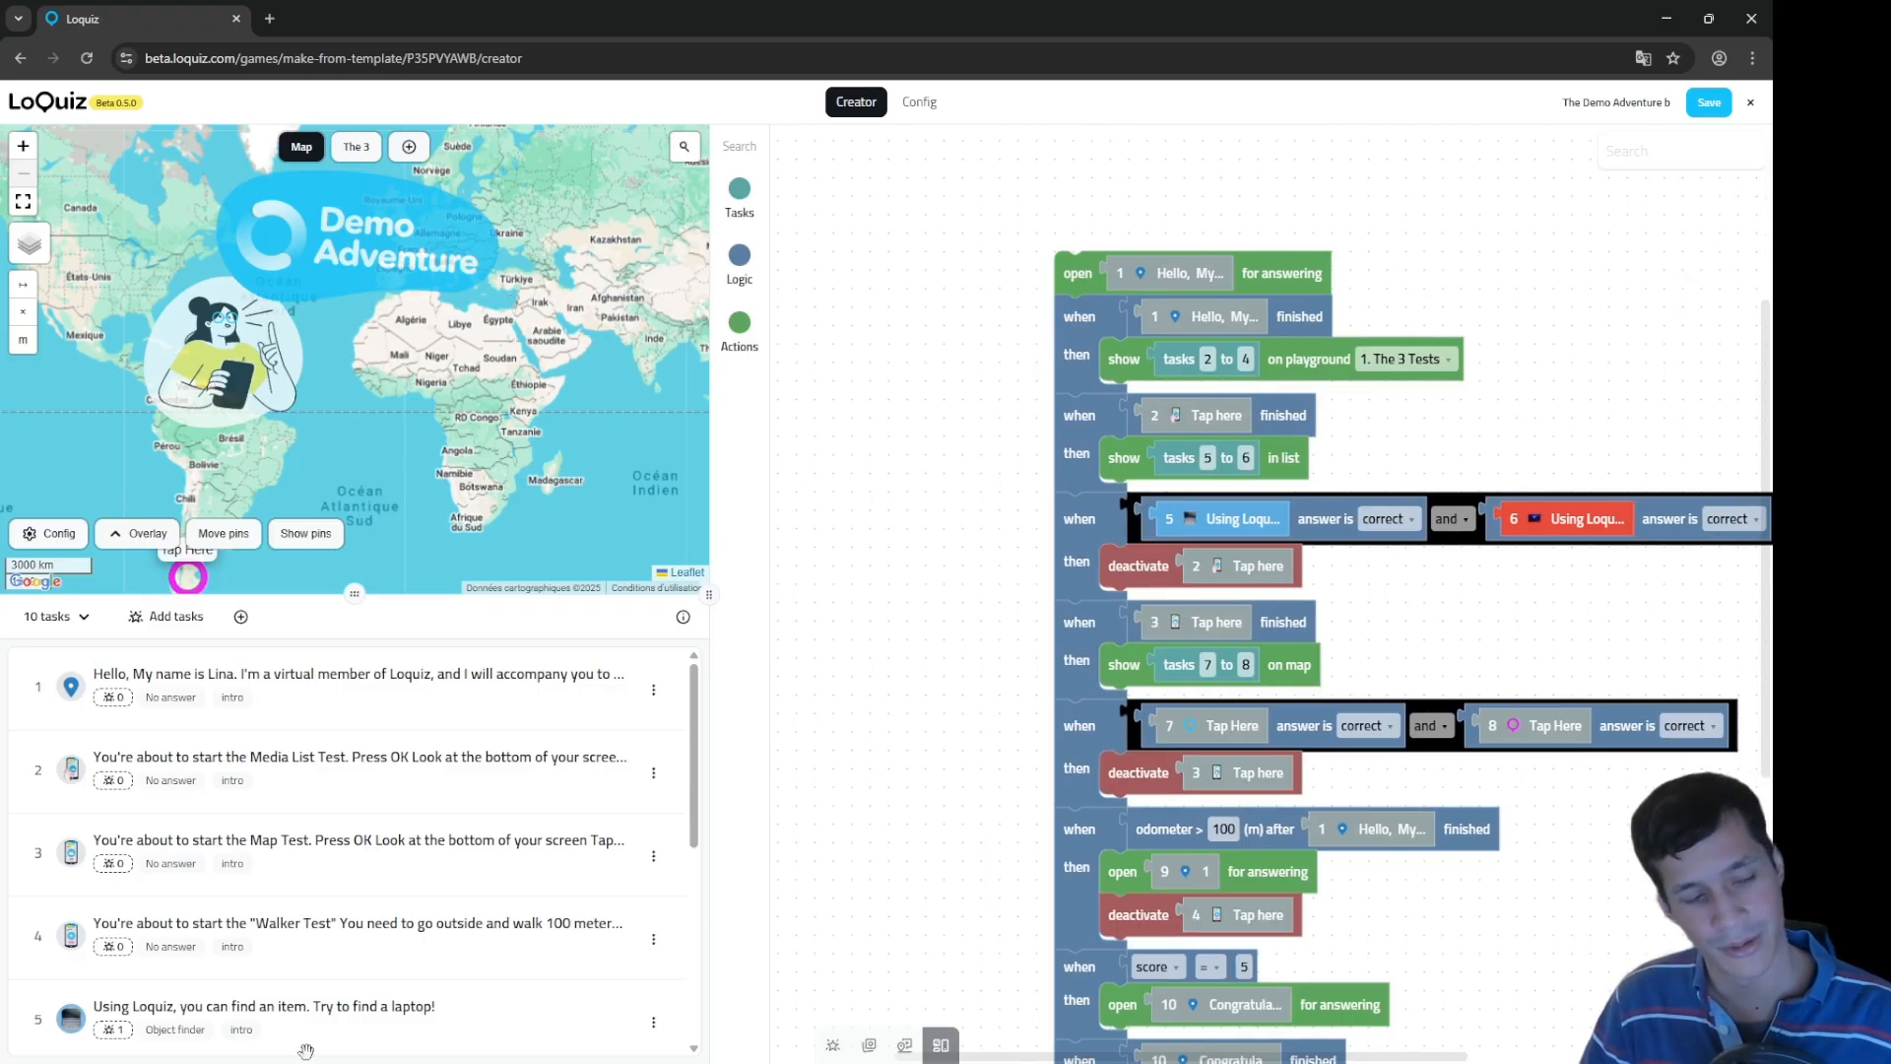
# Step: Show The 3 Tests playground, try the Map, Rules and Tasks views, and return to Fit all
pyautogui.click(354, 148)
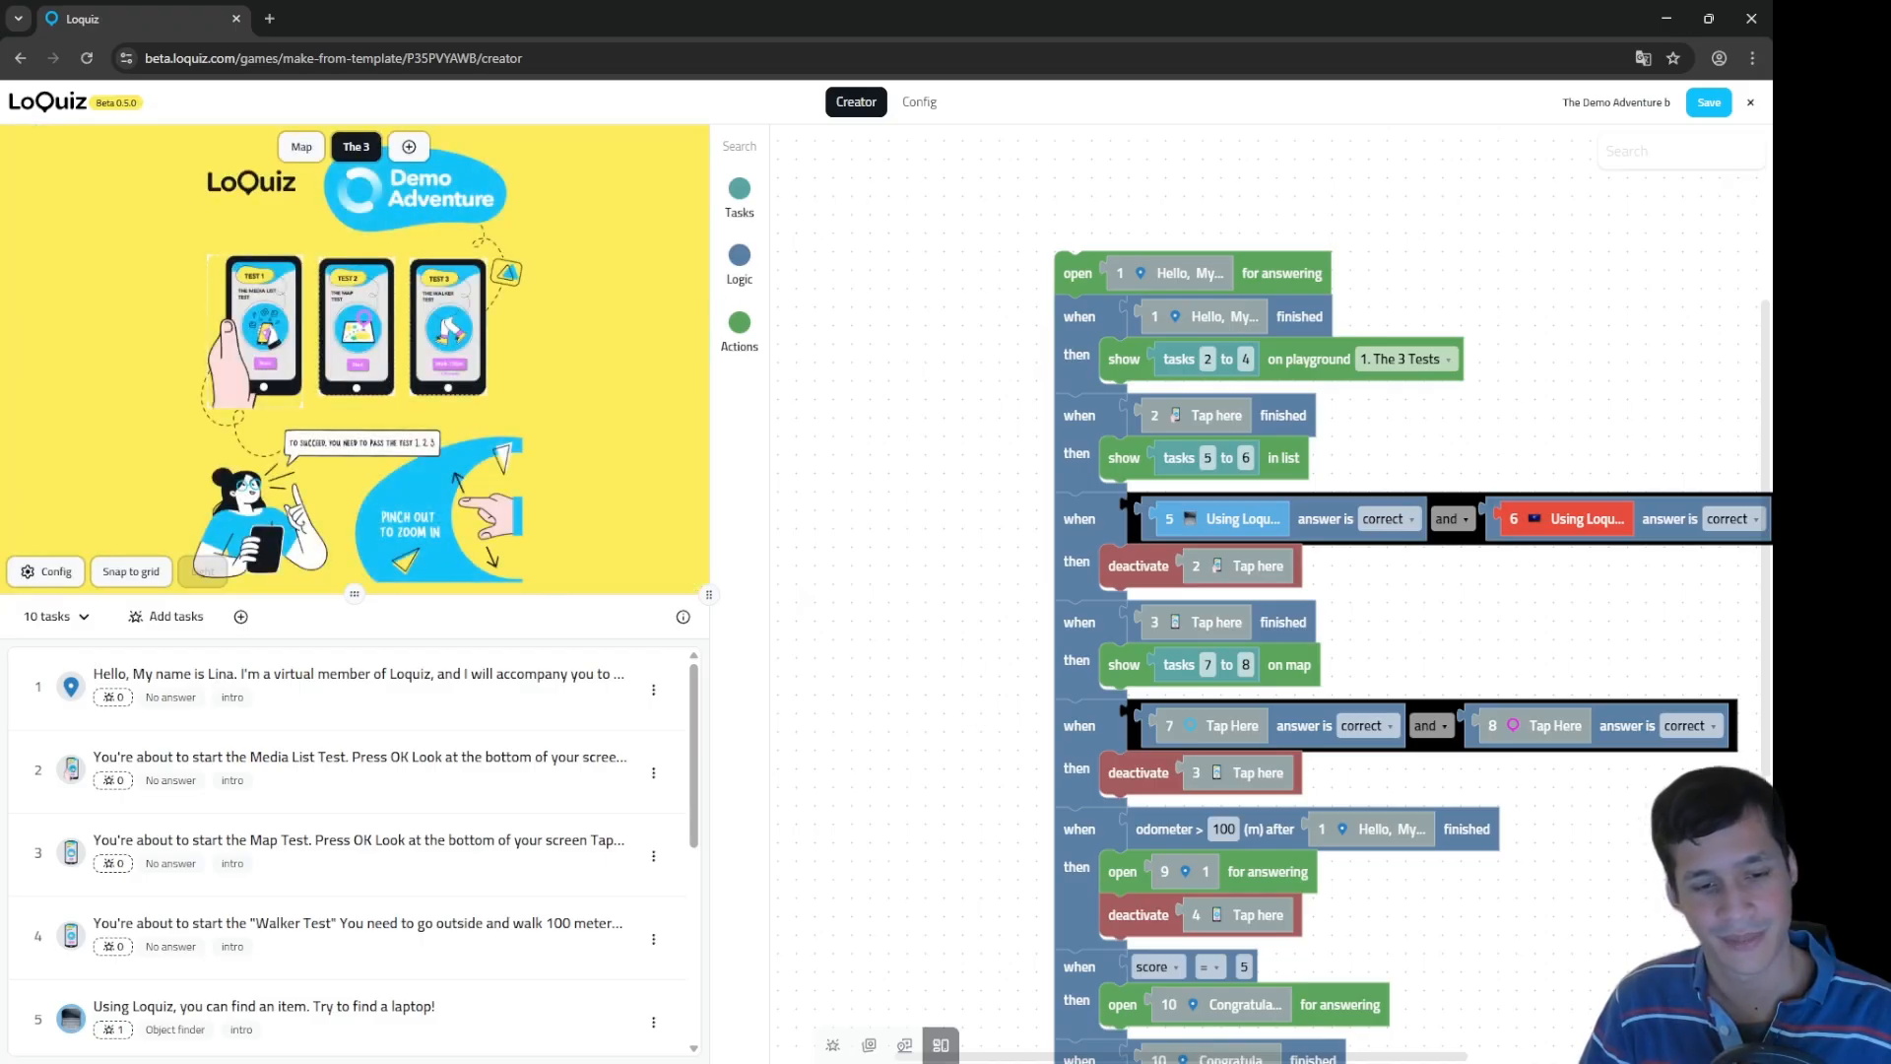
pyautogui.click(904, 1046)
pyautogui.click(868, 1045)
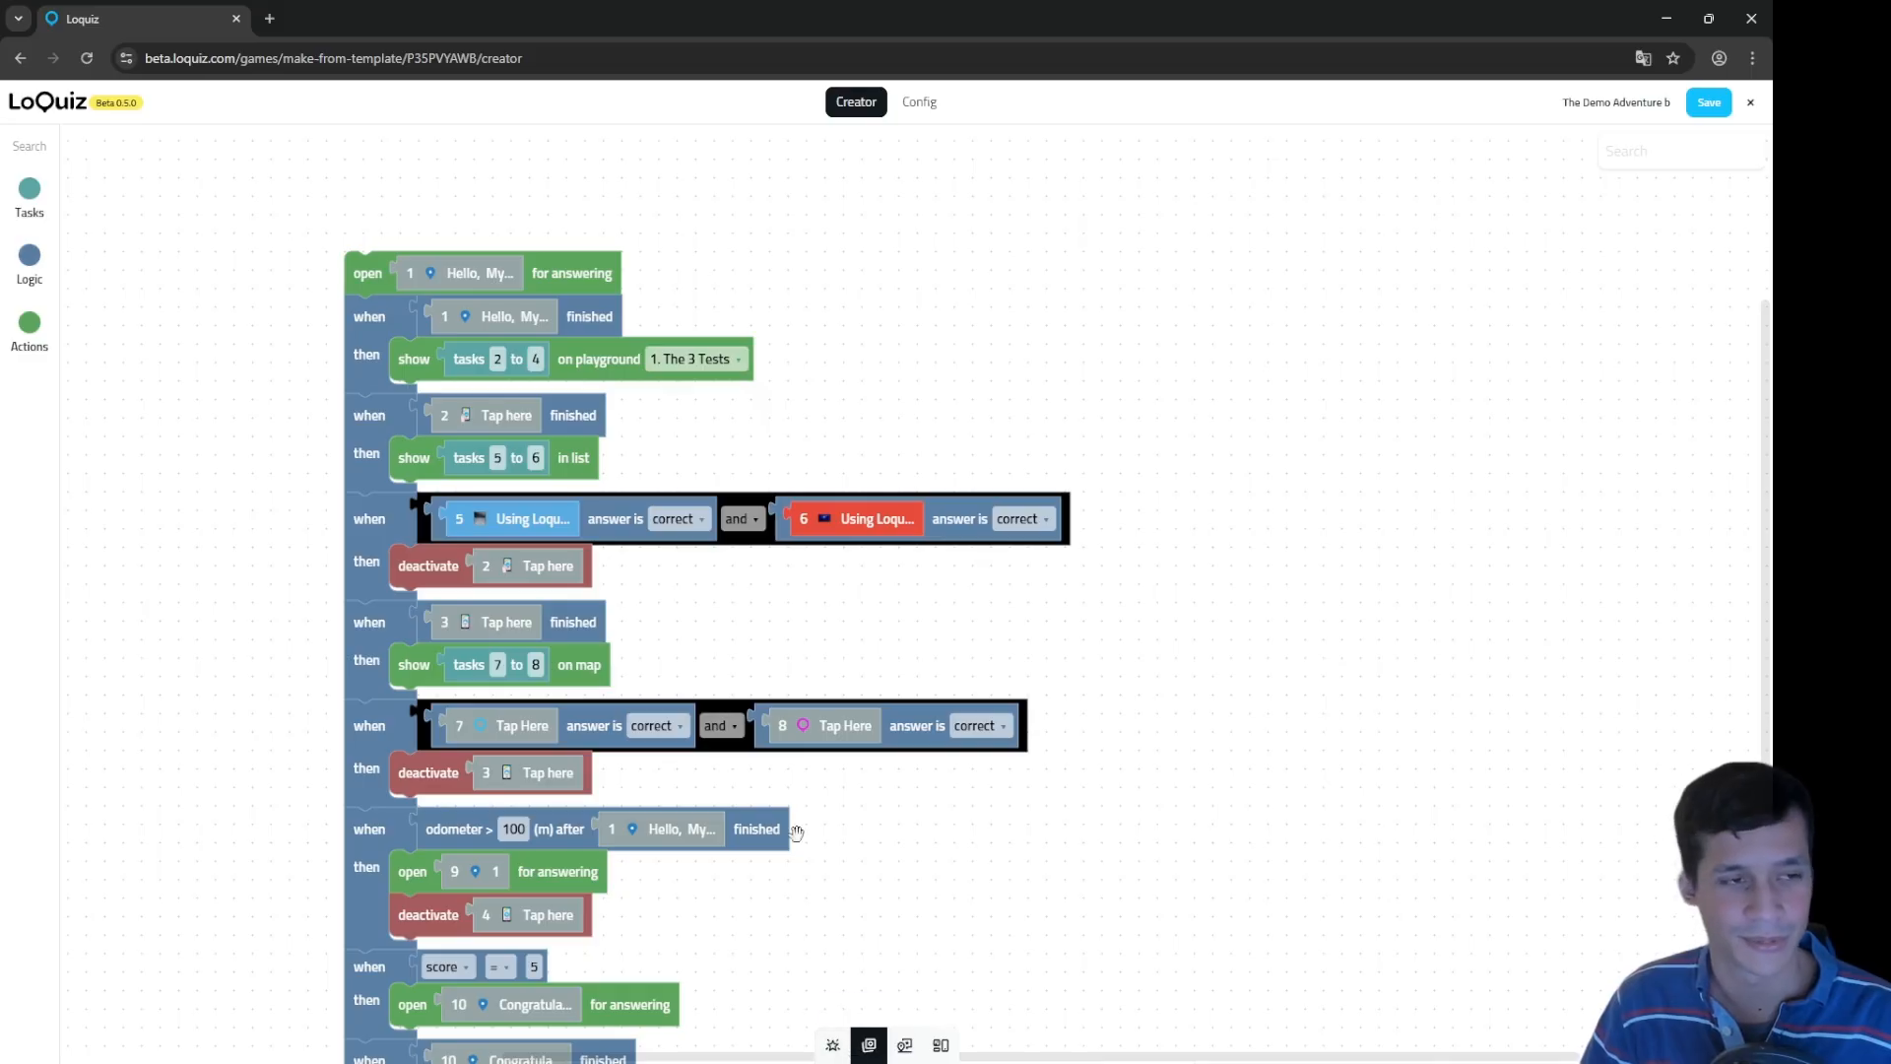
pyautogui.click(833, 1045)
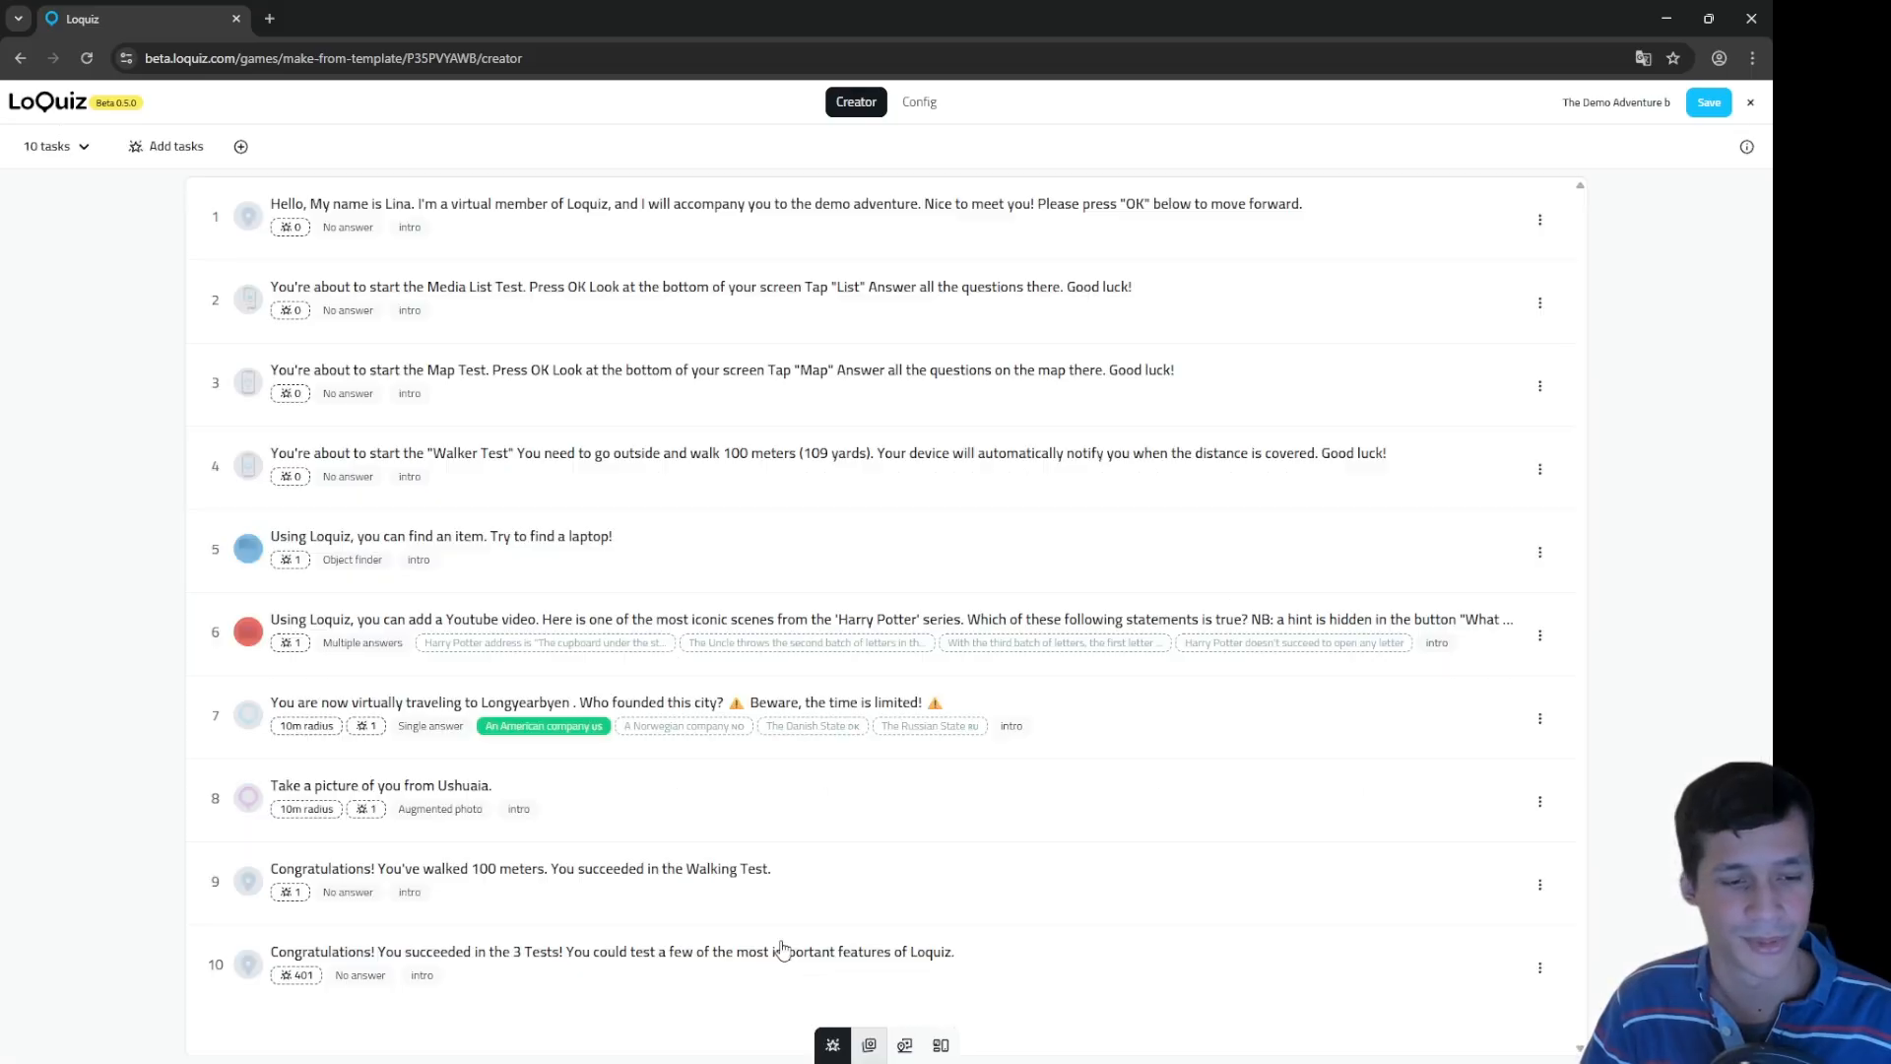
pyautogui.click(904, 1045)
pyautogui.click(933, 1046)
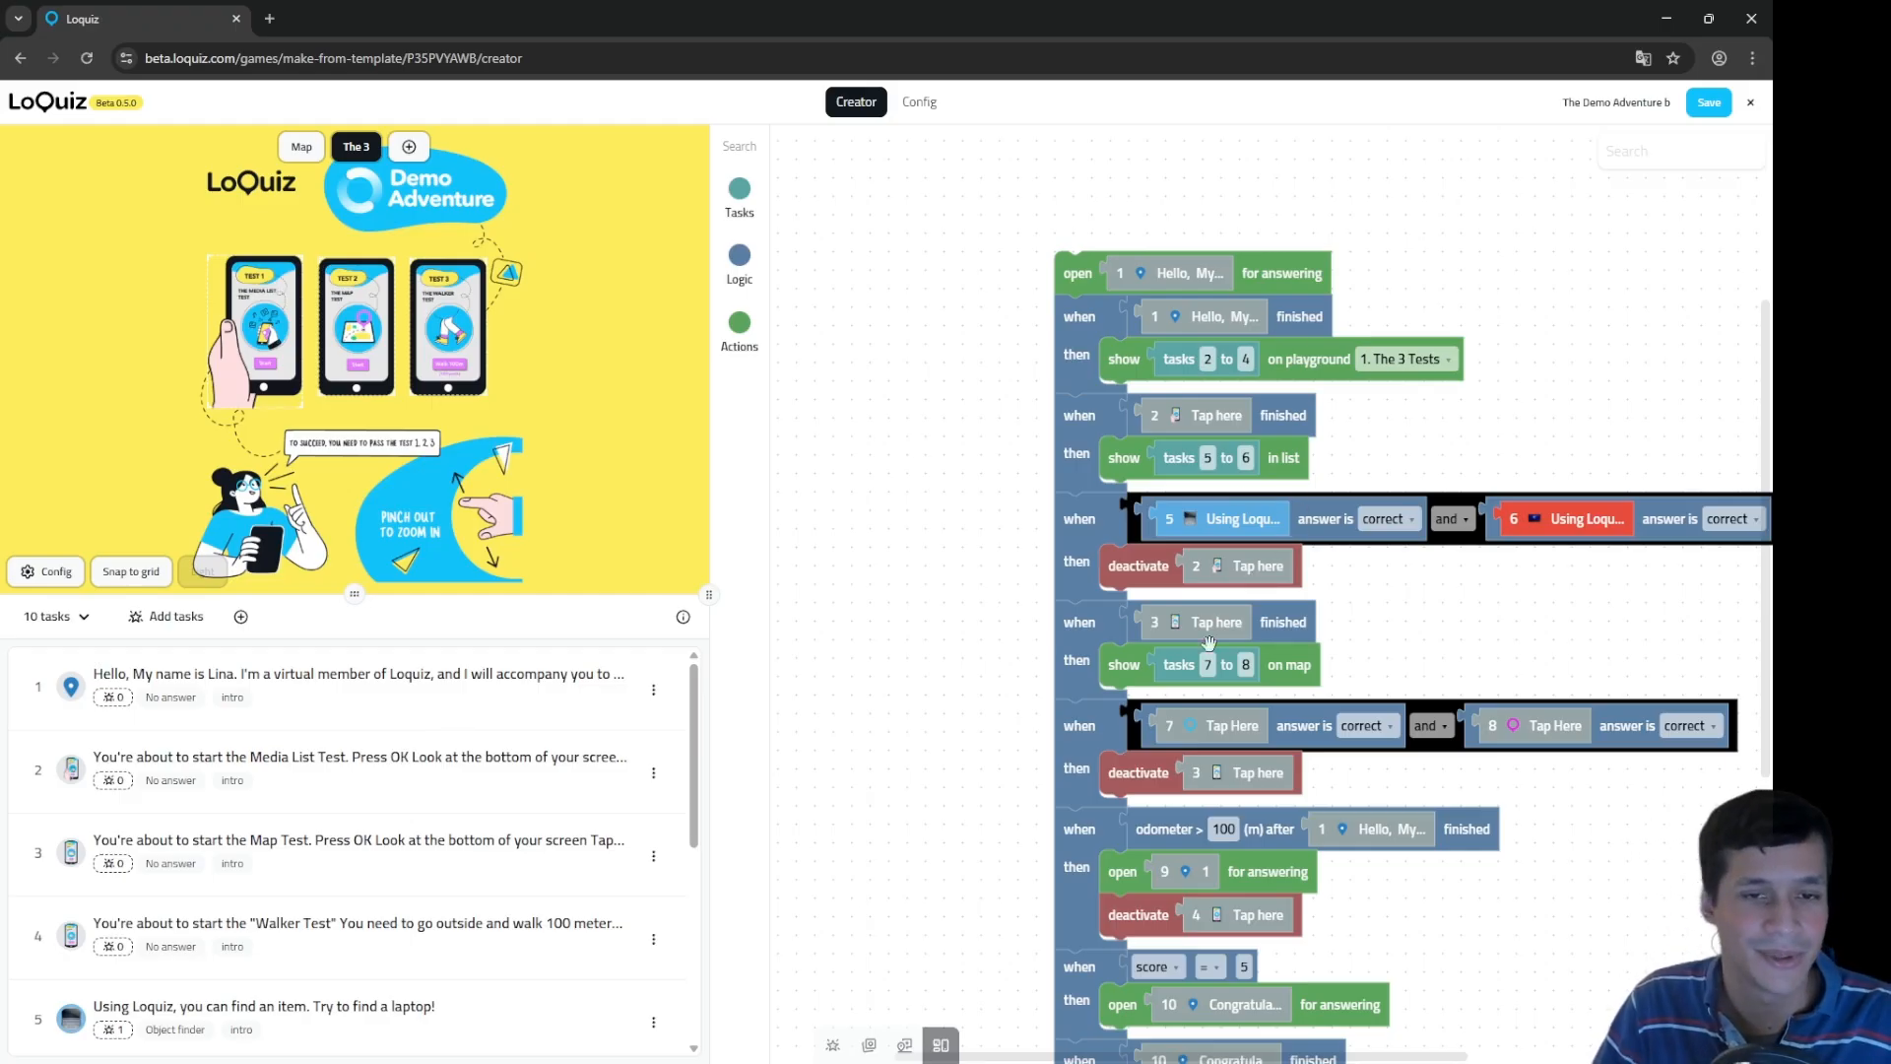
pyautogui.click(1310, 357)
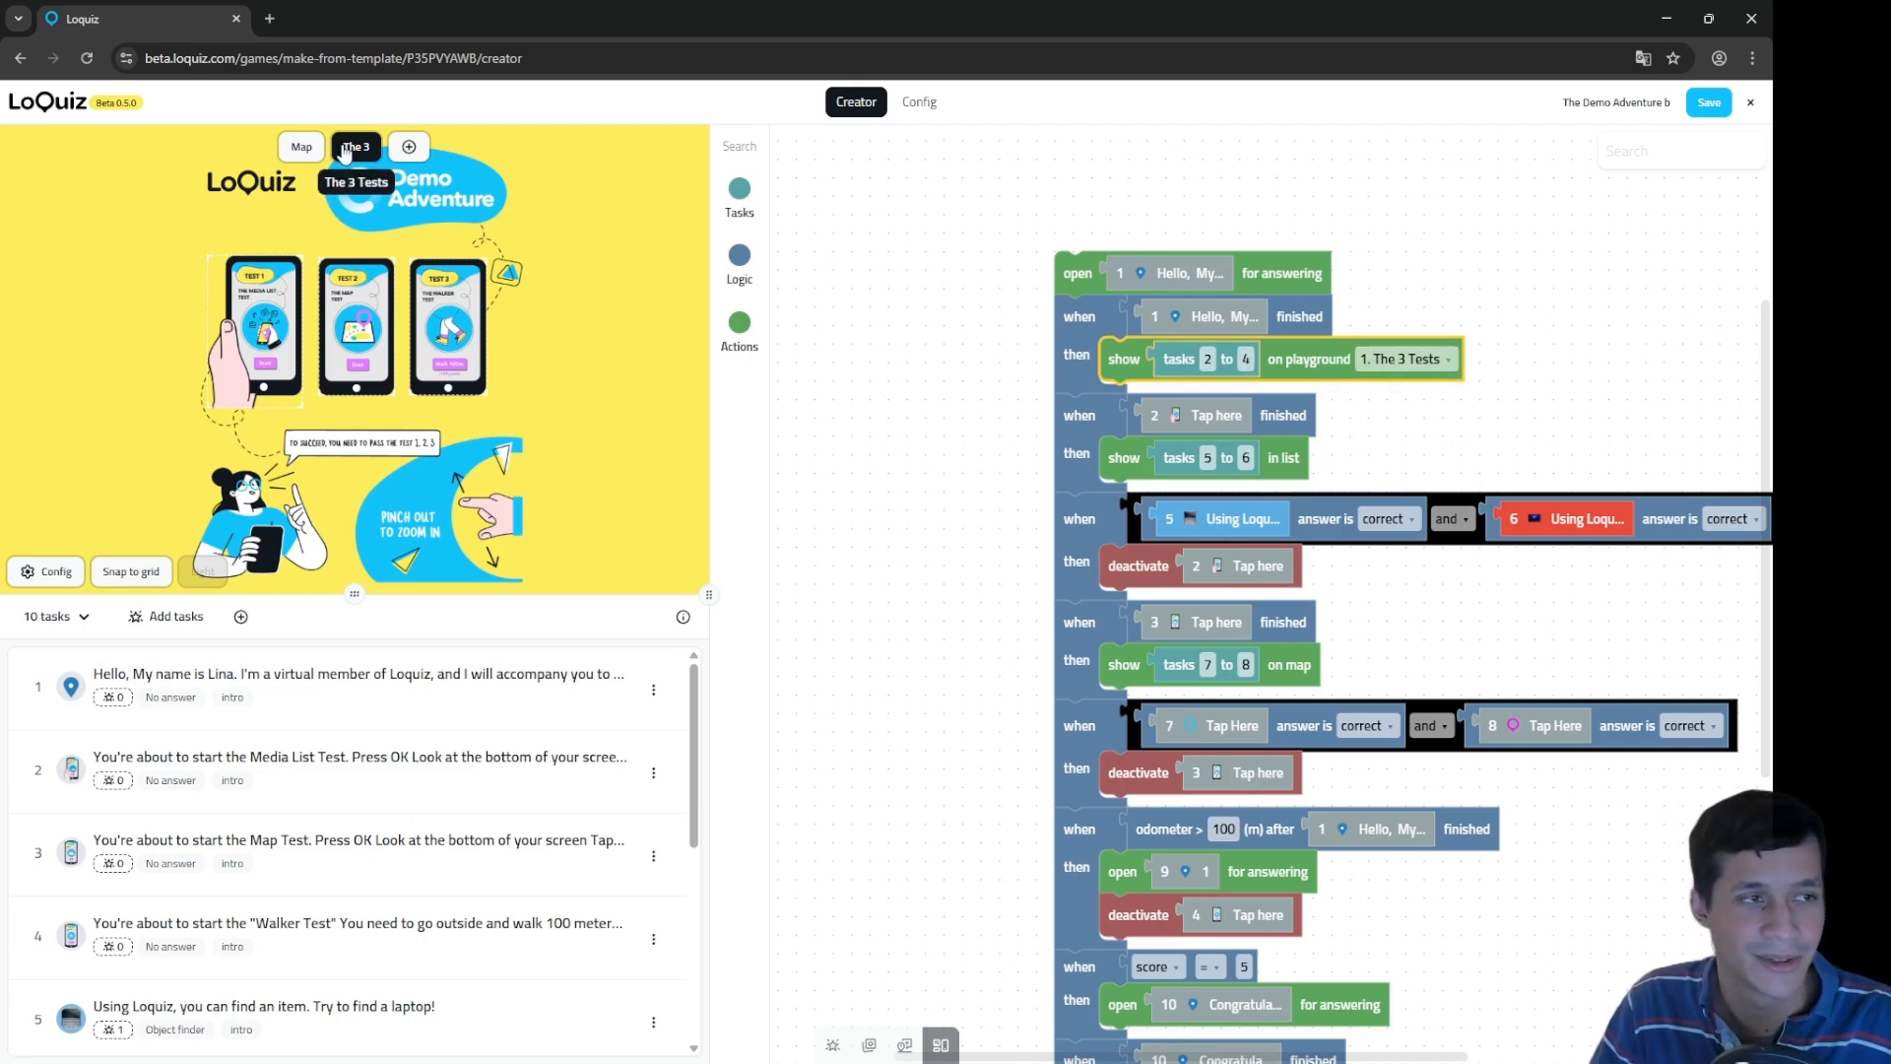
pyautogui.click(1278, 449)
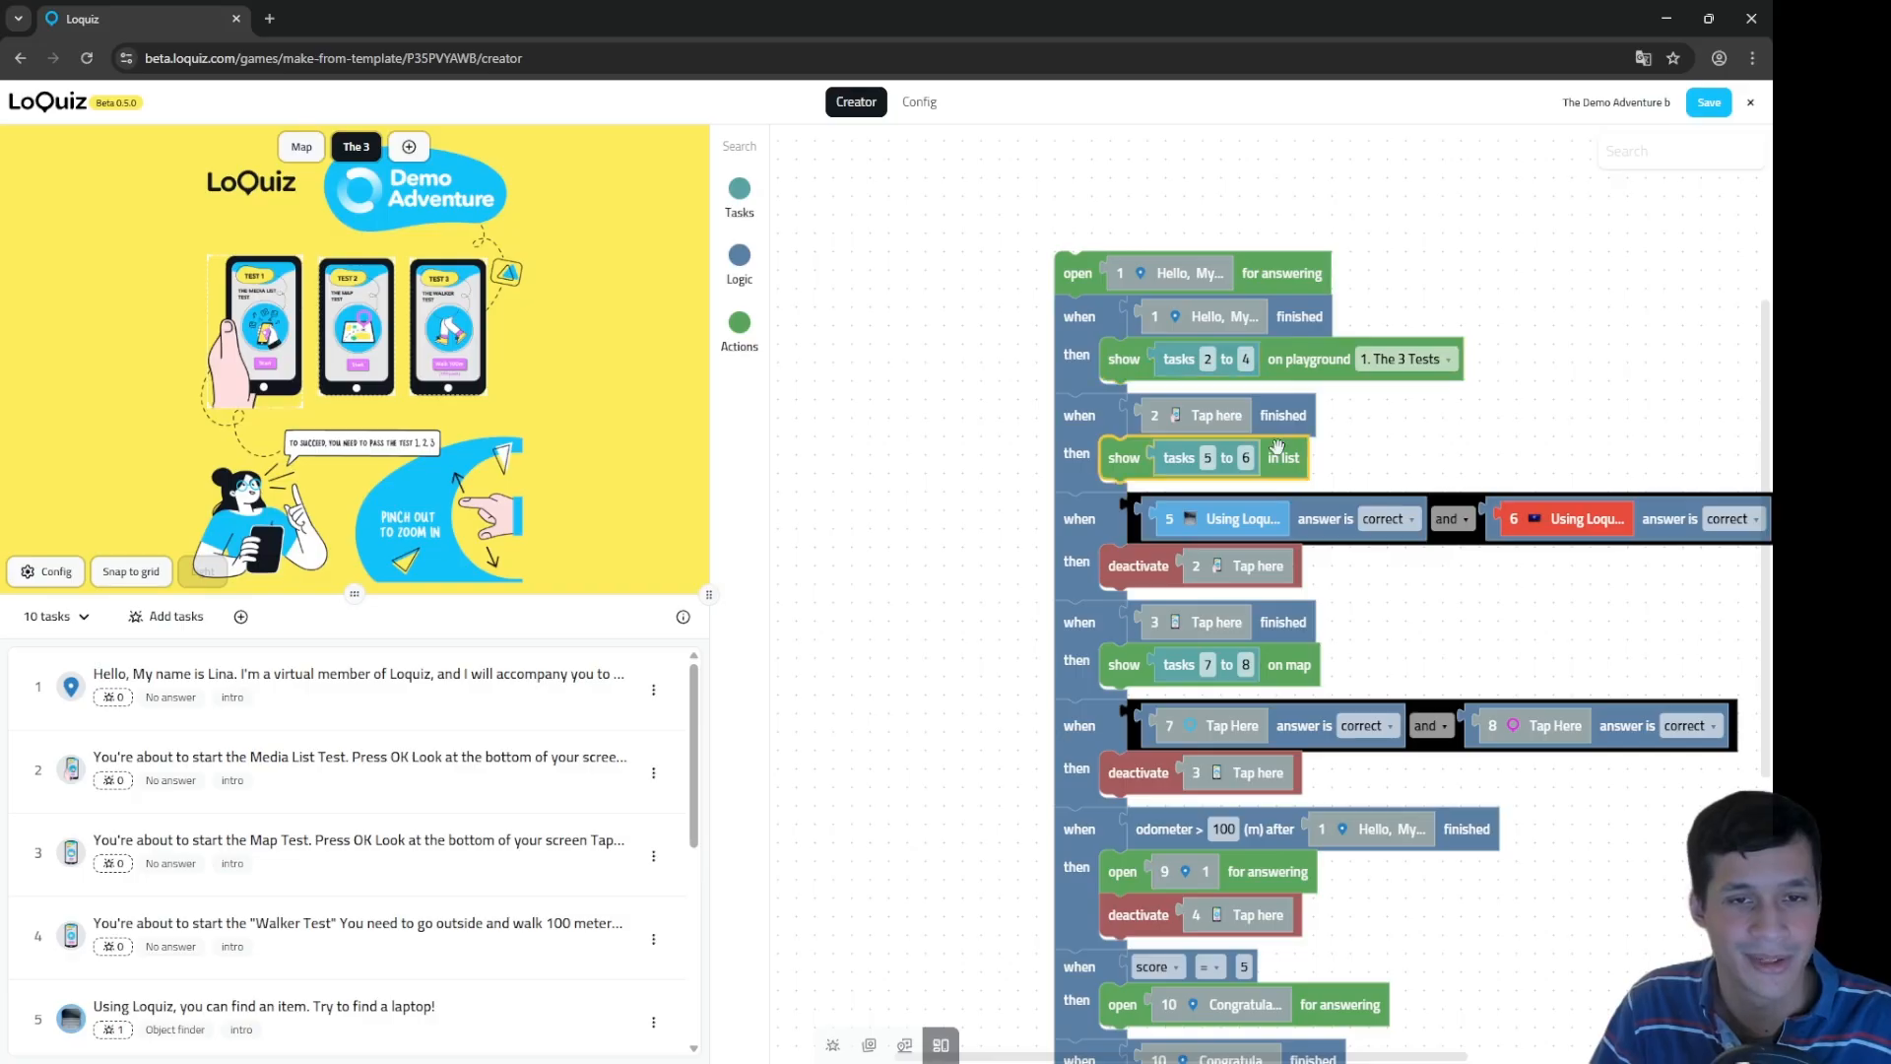
pyautogui.click(1337, 365)
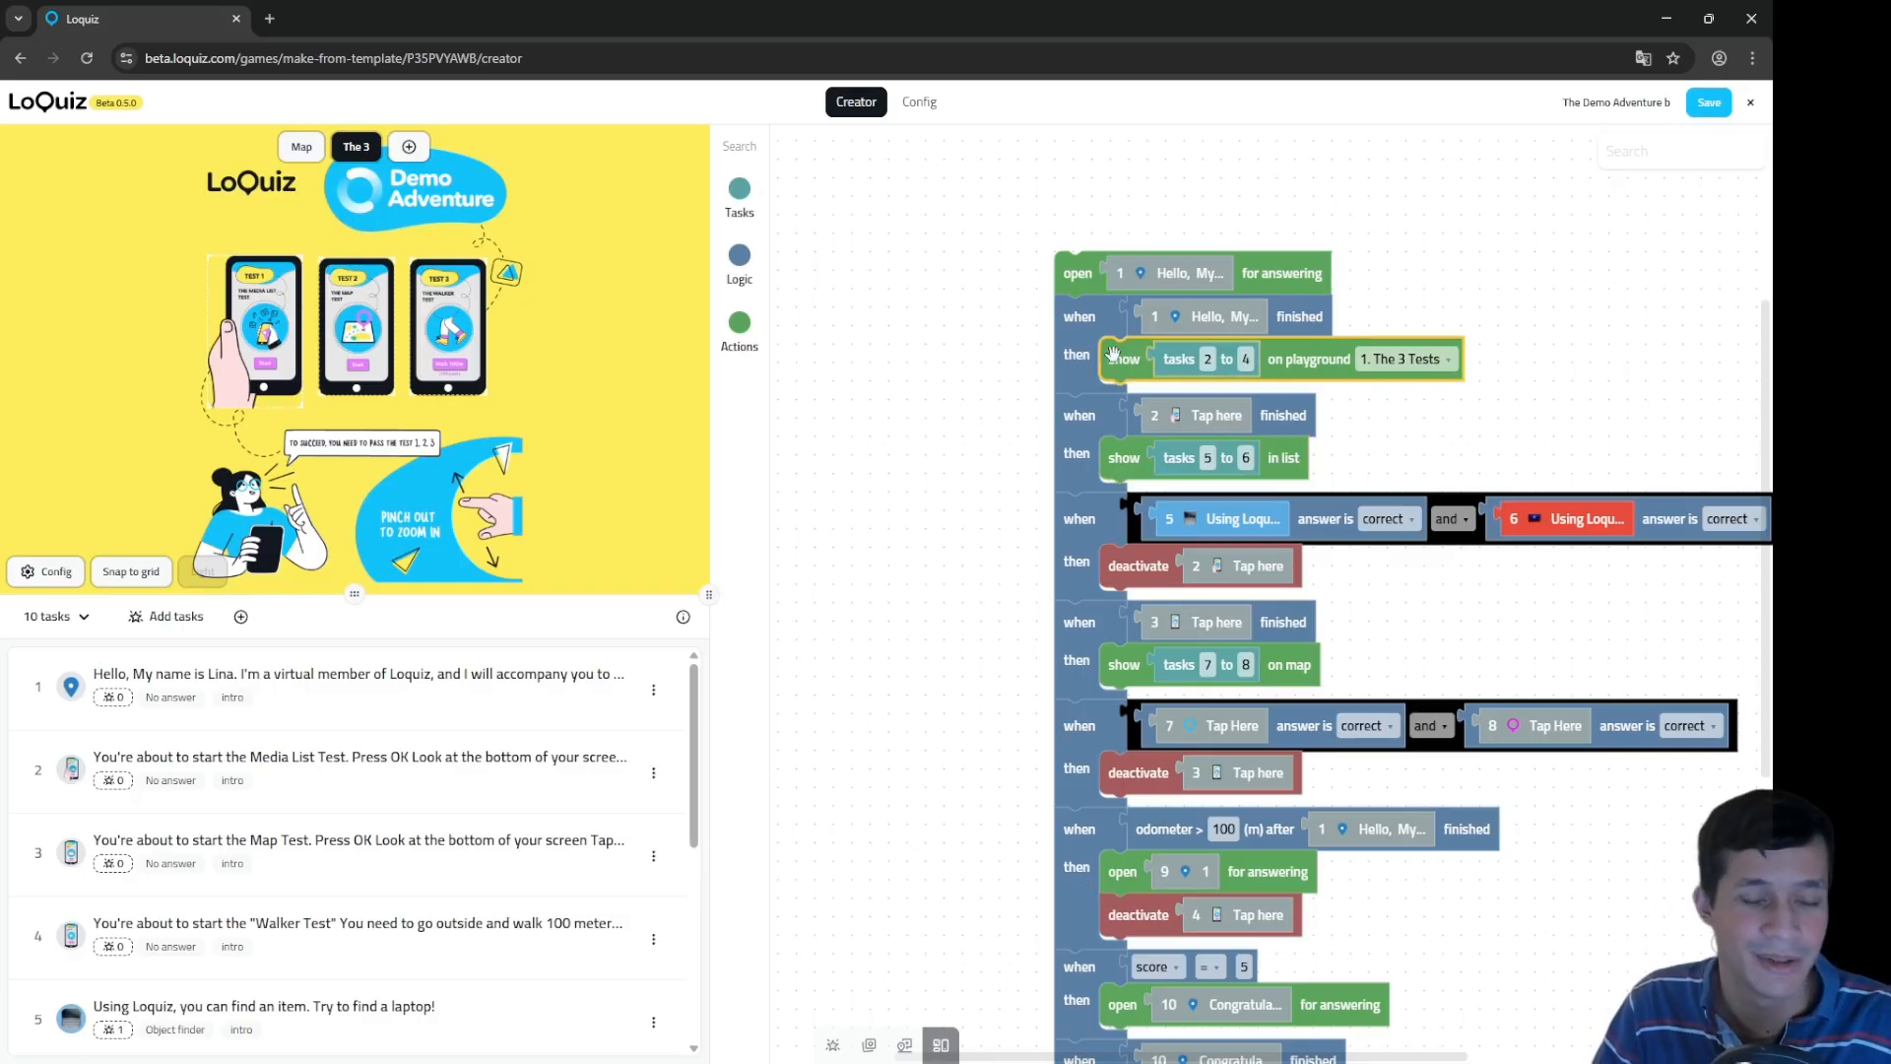
pyautogui.click(1074, 666)
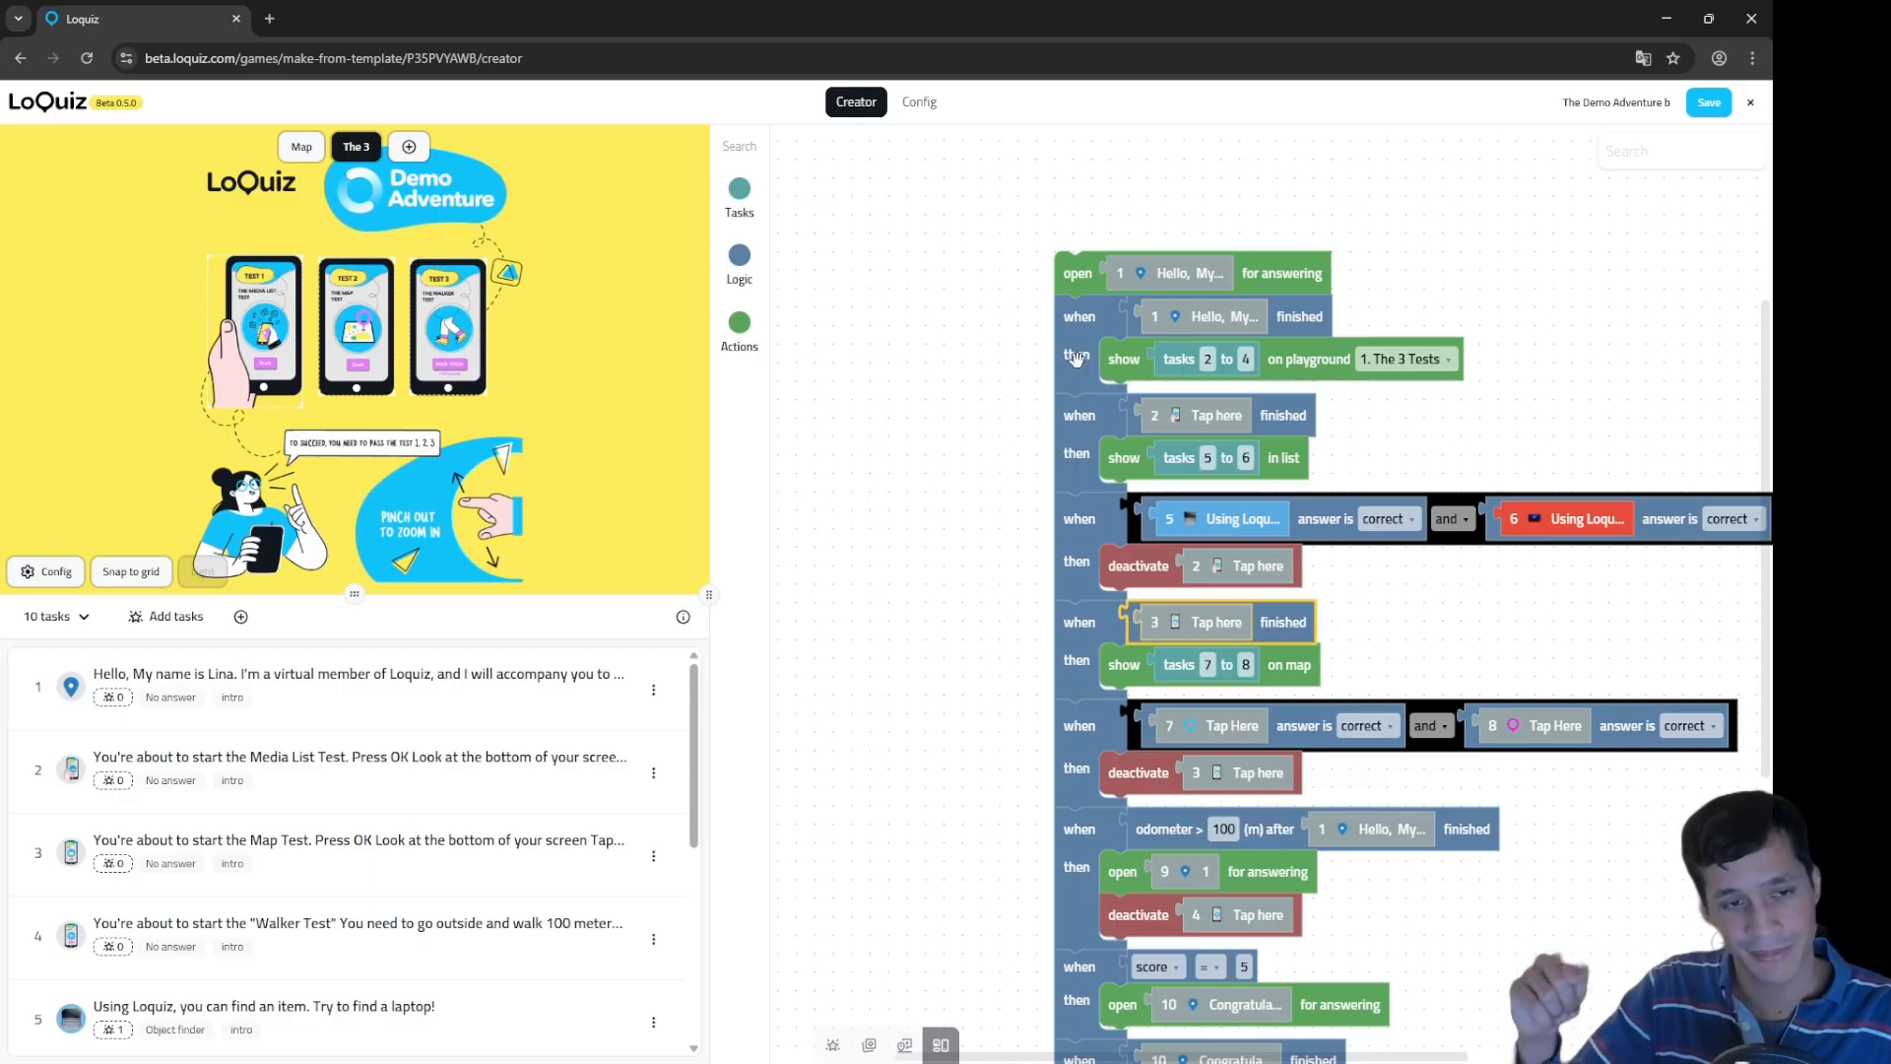
# Step: Detach the rule stack from the 'open for answering' block and move that block aside
pyautogui.moveTo(1058, 501)
pyautogui.mouseDown()
pyautogui.moveTo(1028, 533)
pyautogui.moveTo(1082, 513)
pyautogui.moveTo(1050, 509)
pyautogui.mouseUp()
pyautogui.moveTo(960, 603); pyautogui.dragTo(891, 480)
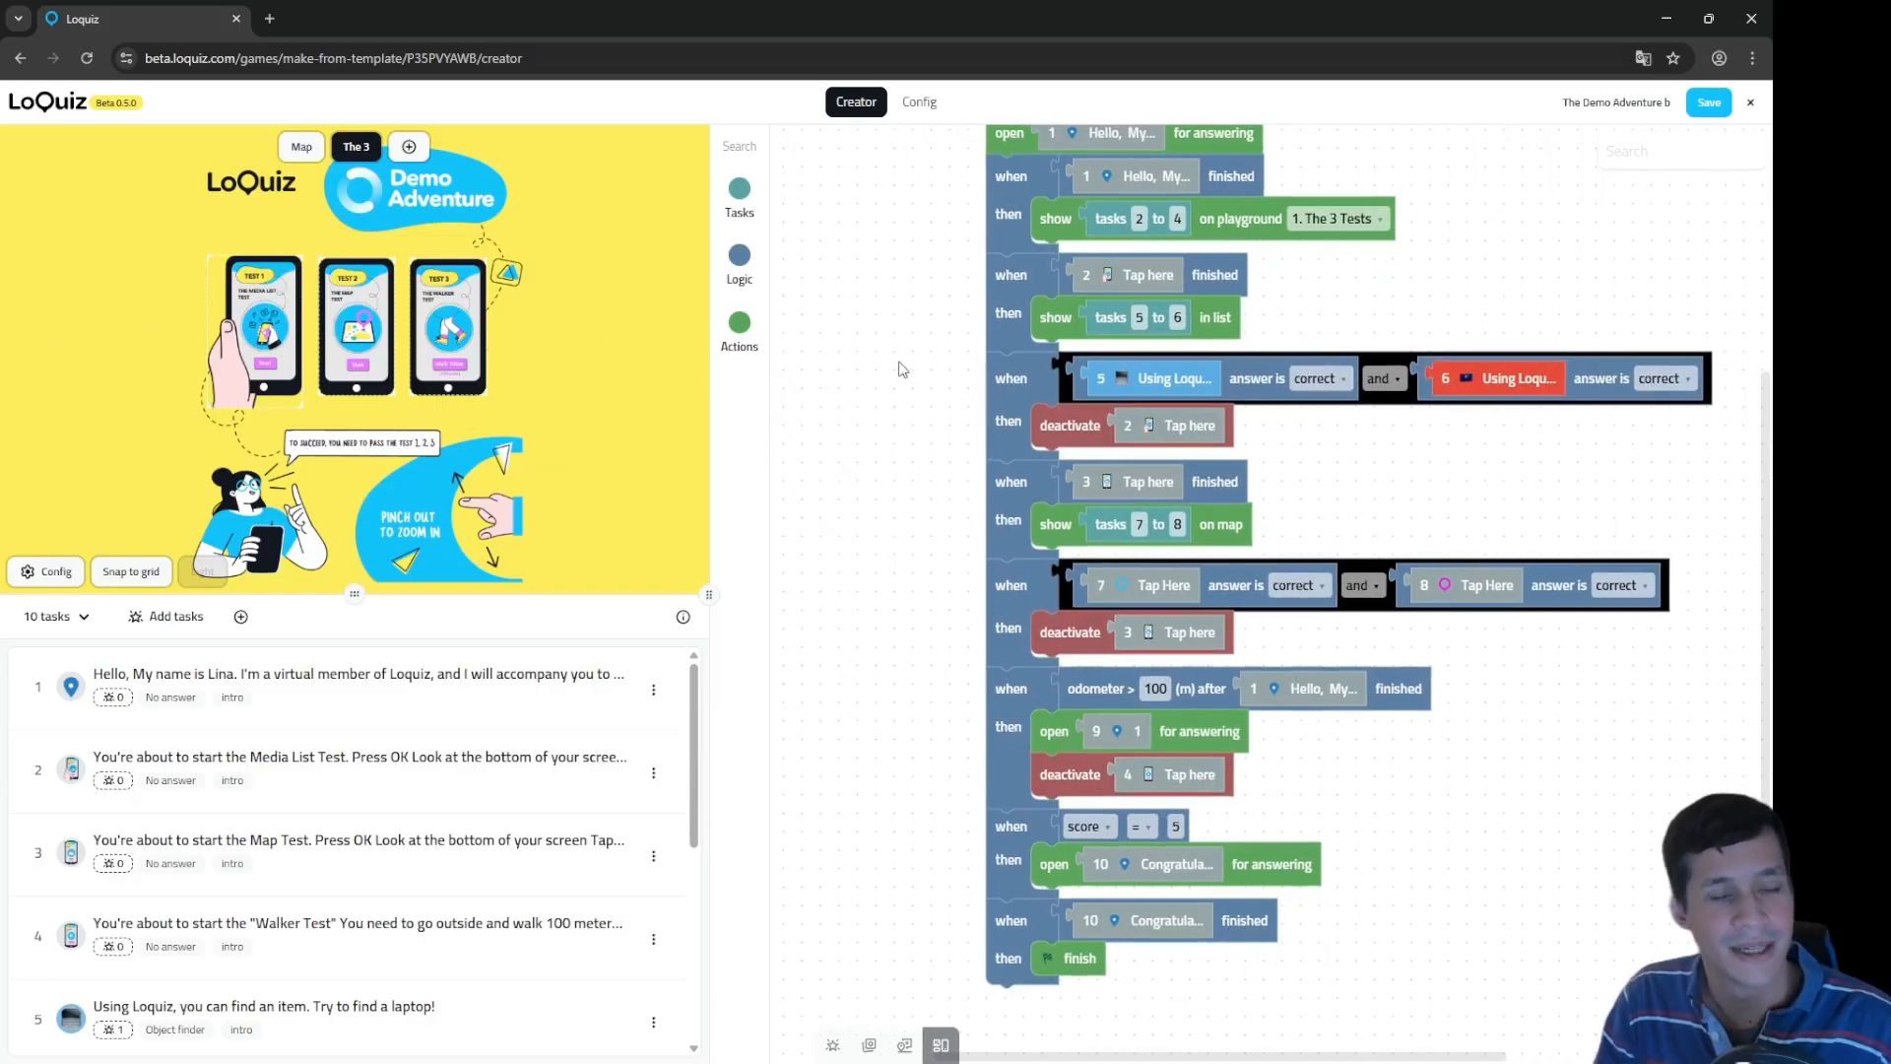
pyautogui.moveTo(882, 364); pyautogui.dragTo(992, 485)
pyautogui.moveTo(1013, 404); pyautogui.dragTo(1008, 733)
pyautogui.moveTo(1135, 646); pyautogui.dragTo(1135, 731)
pyautogui.moveTo(1121, 584); pyautogui.dragTo(940, 450)
# Step: Pull out the Hello task, tasks 2–4 and show blocks, separate when/then from finished, and widen the canvas
pyautogui.moveTo(1251, 714); pyautogui.dragTo(966, 506)
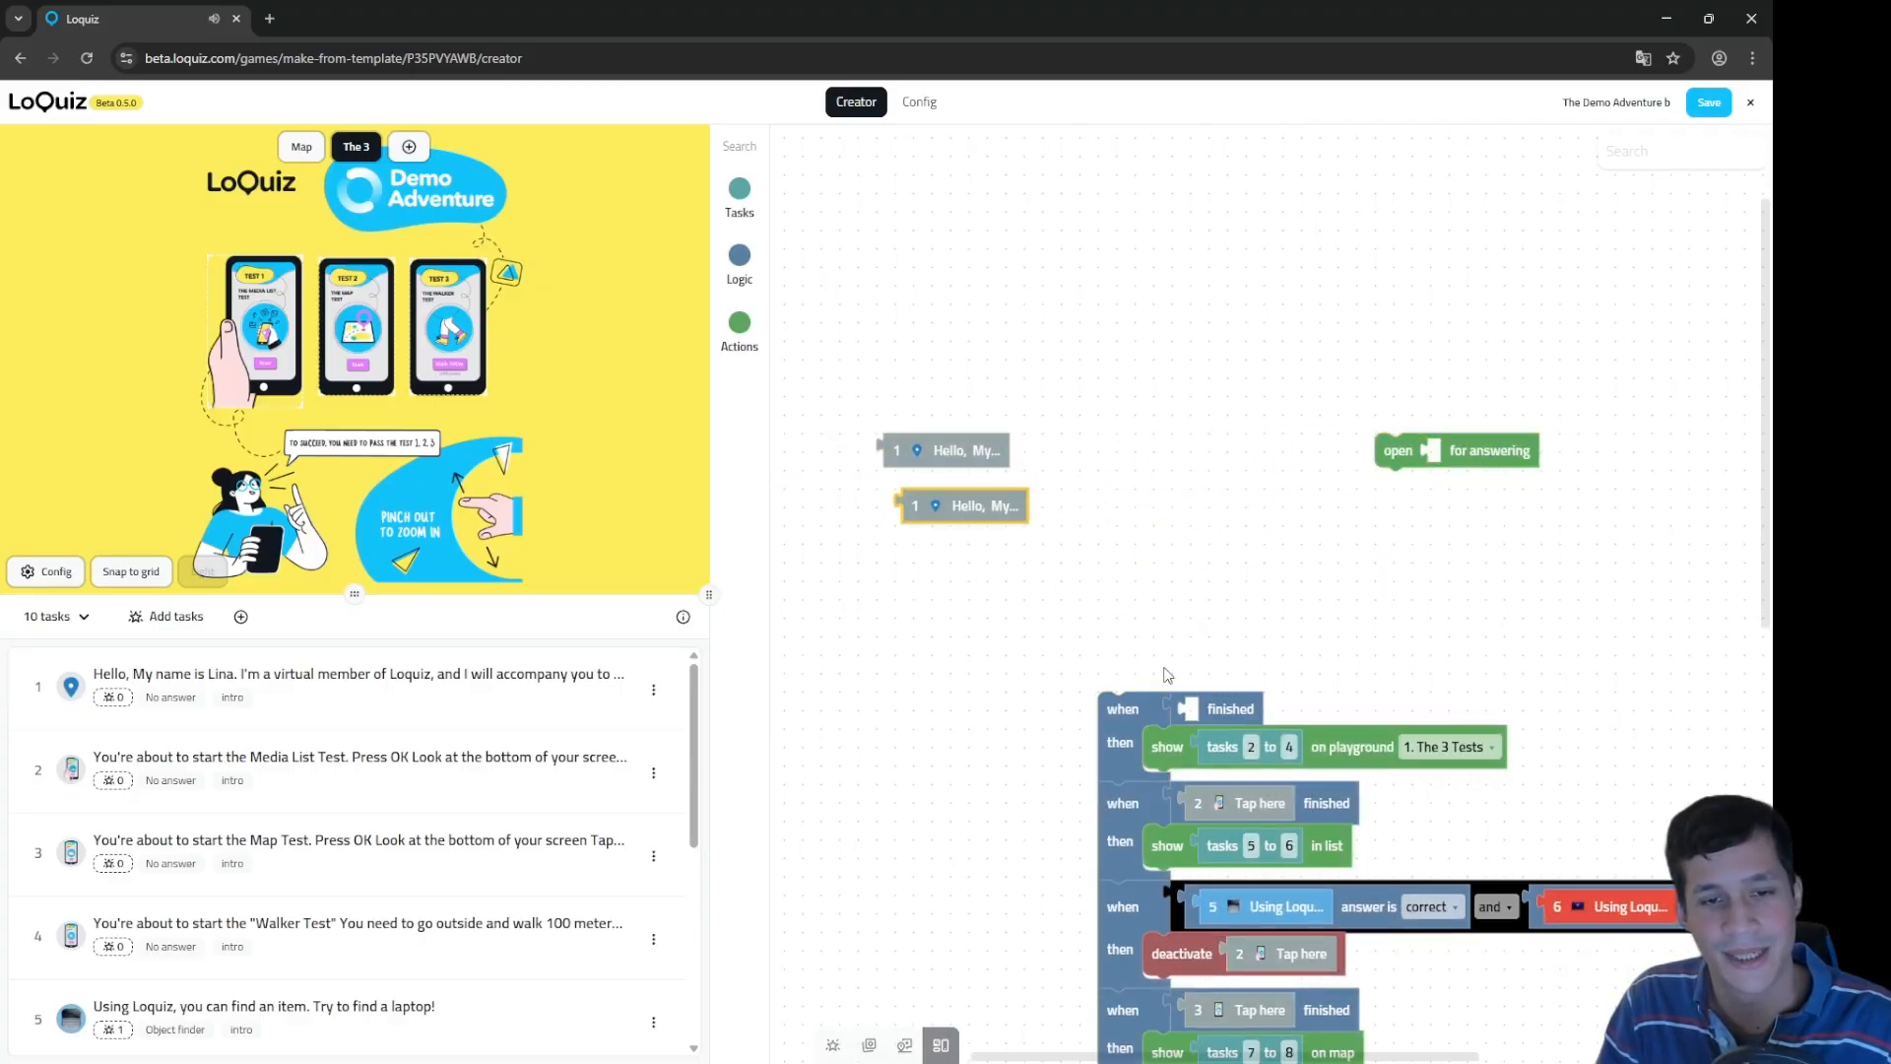
pyautogui.moveTo(1204, 736); pyautogui.dragTo(1390, 503)
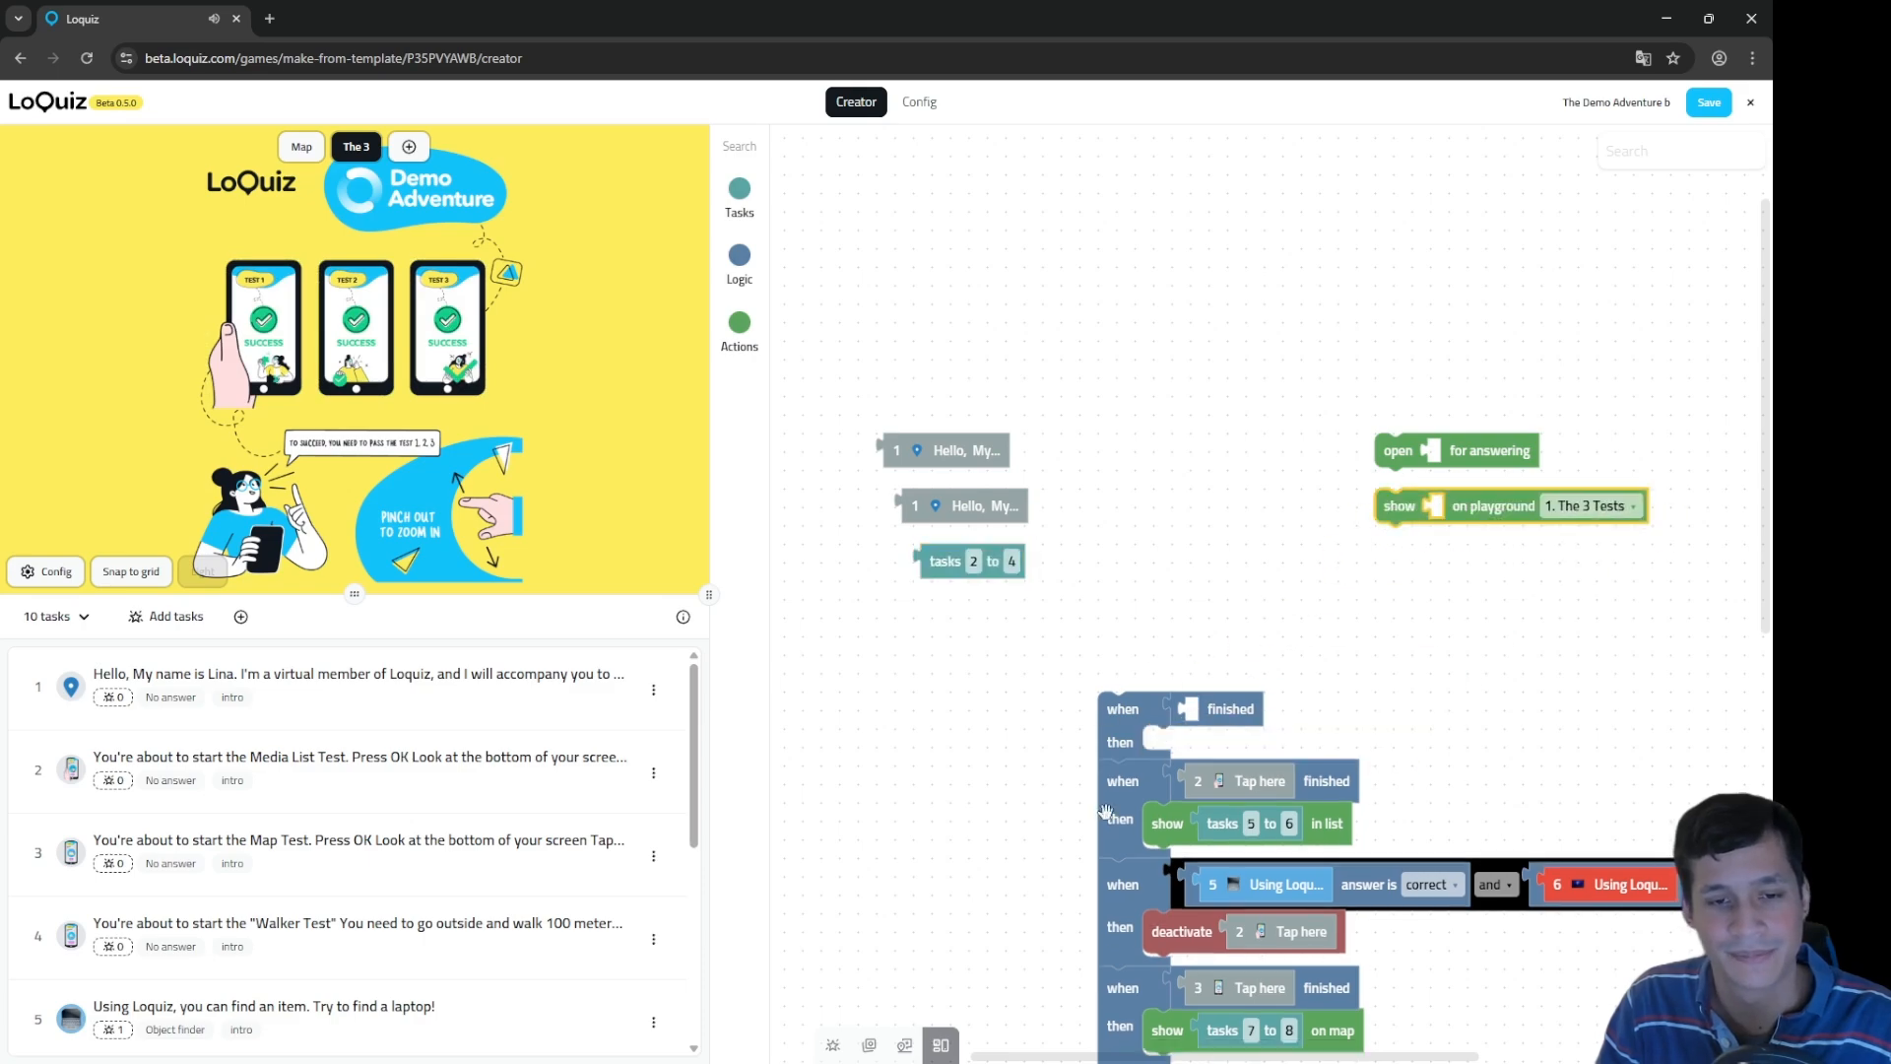
pyautogui.moveTo(1106, 809); pyautogui.dragTo(1113, 853)
pyautogui.moveTo(1125, 694); pyautogui.dragTo(1162, 437)
pyautogui.moveTo(1237, 461); pyautogui.dragTo(1175, 571)
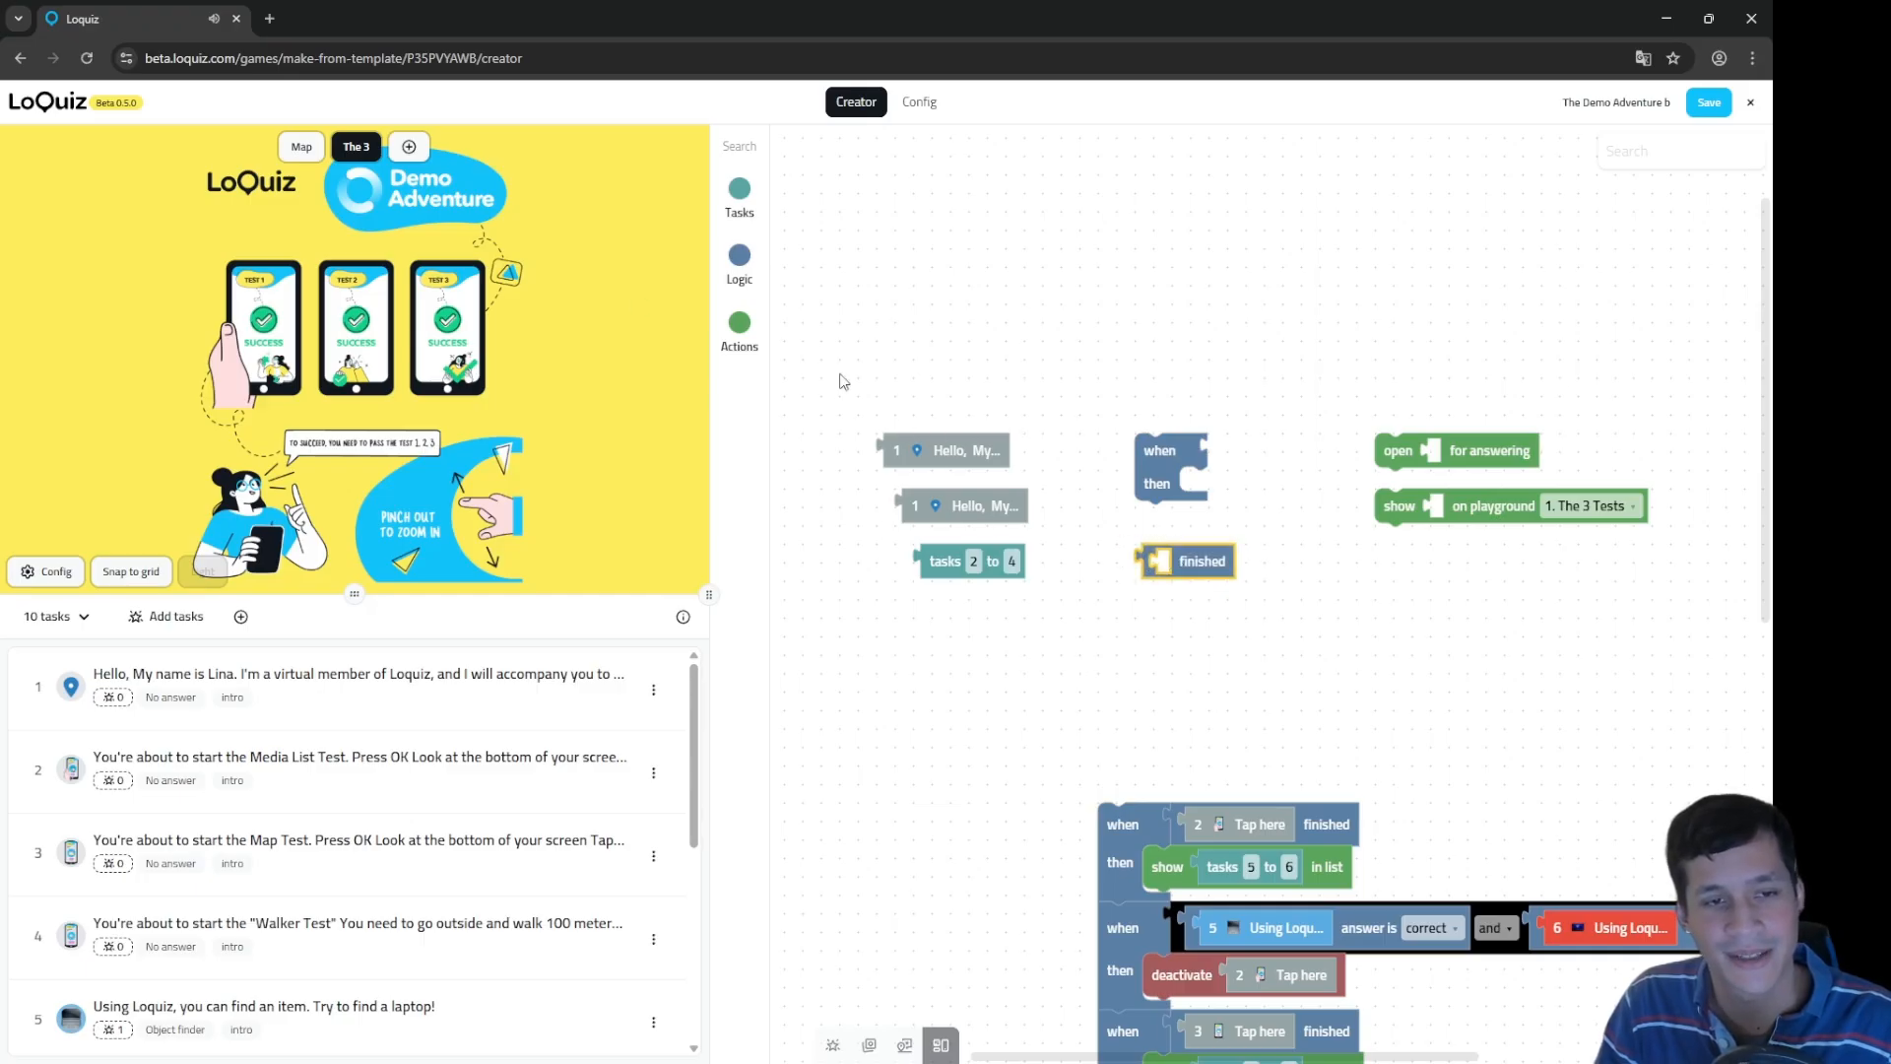
pyautogui.moveTo(709, 591); pyautogui.dragTo(463, 591)
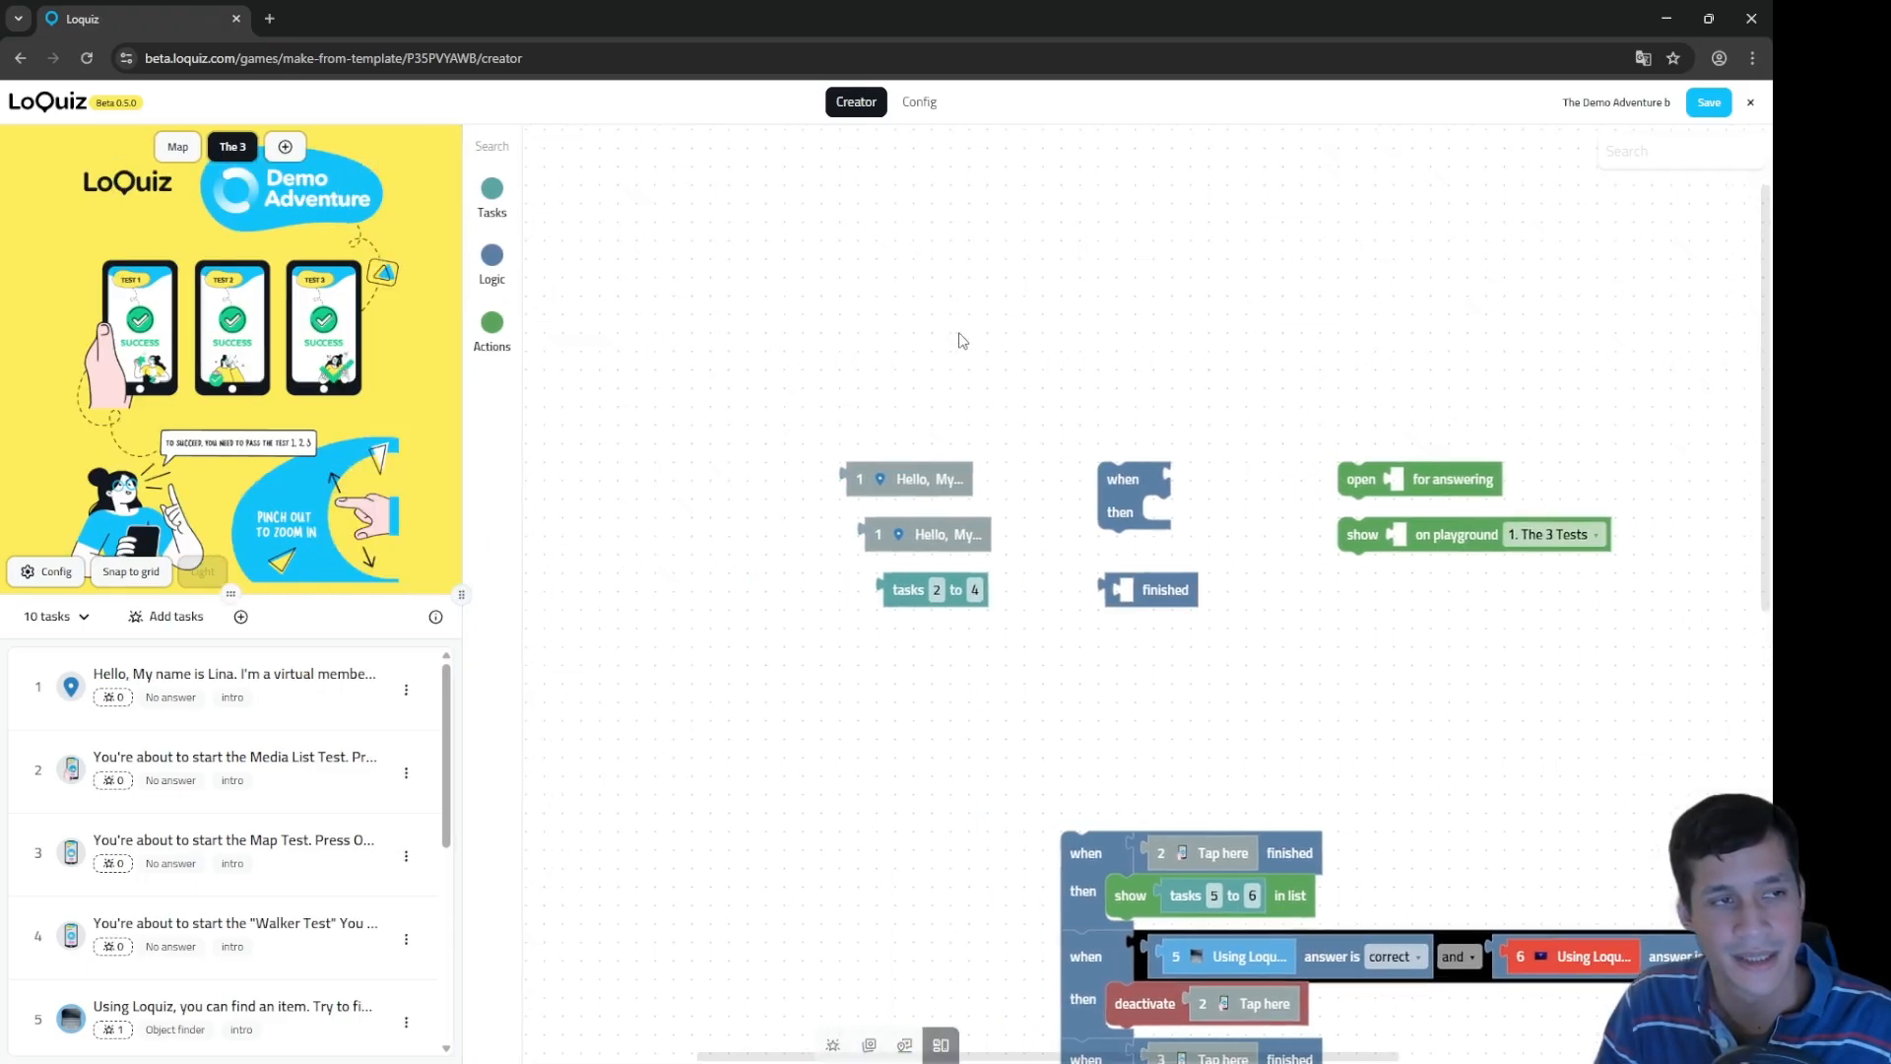
# Step: Browse the Tasks and Logic block palettes
pyautogui.click(512, 201)
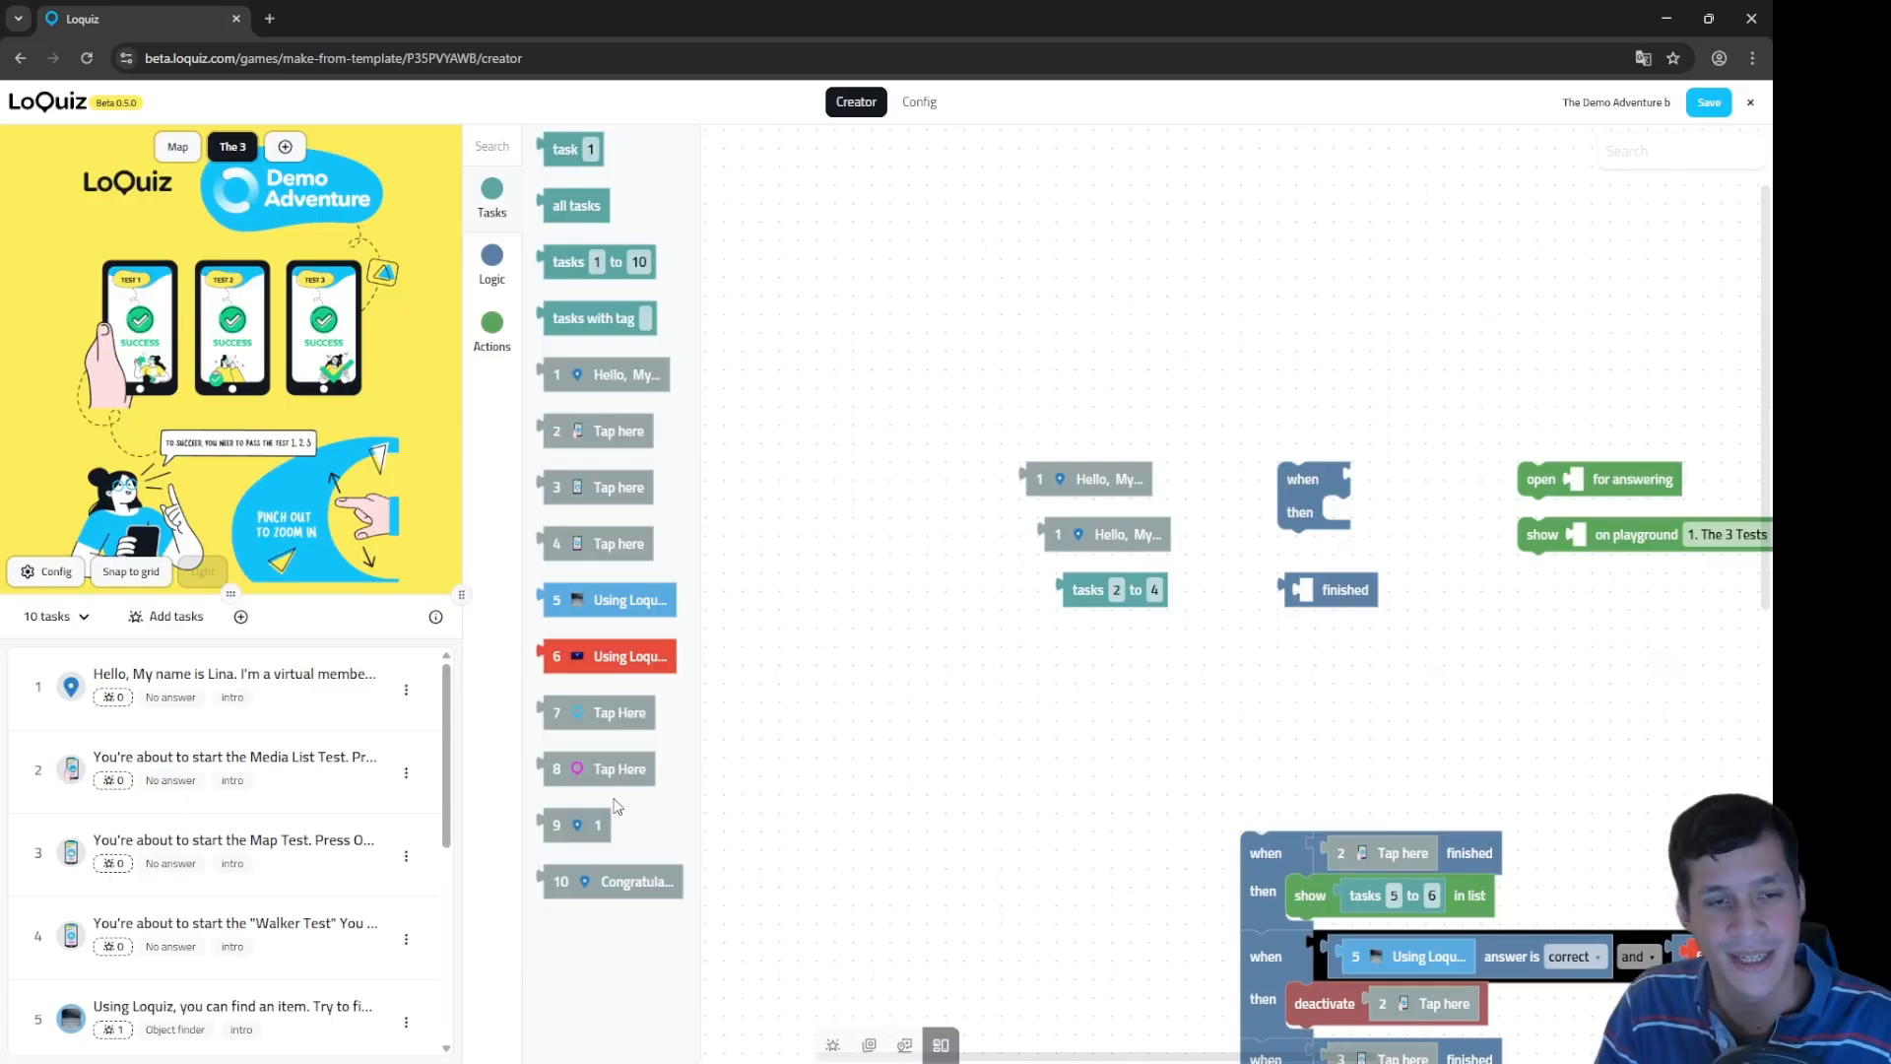
pyautogui.scroll(5, 1083, 374)
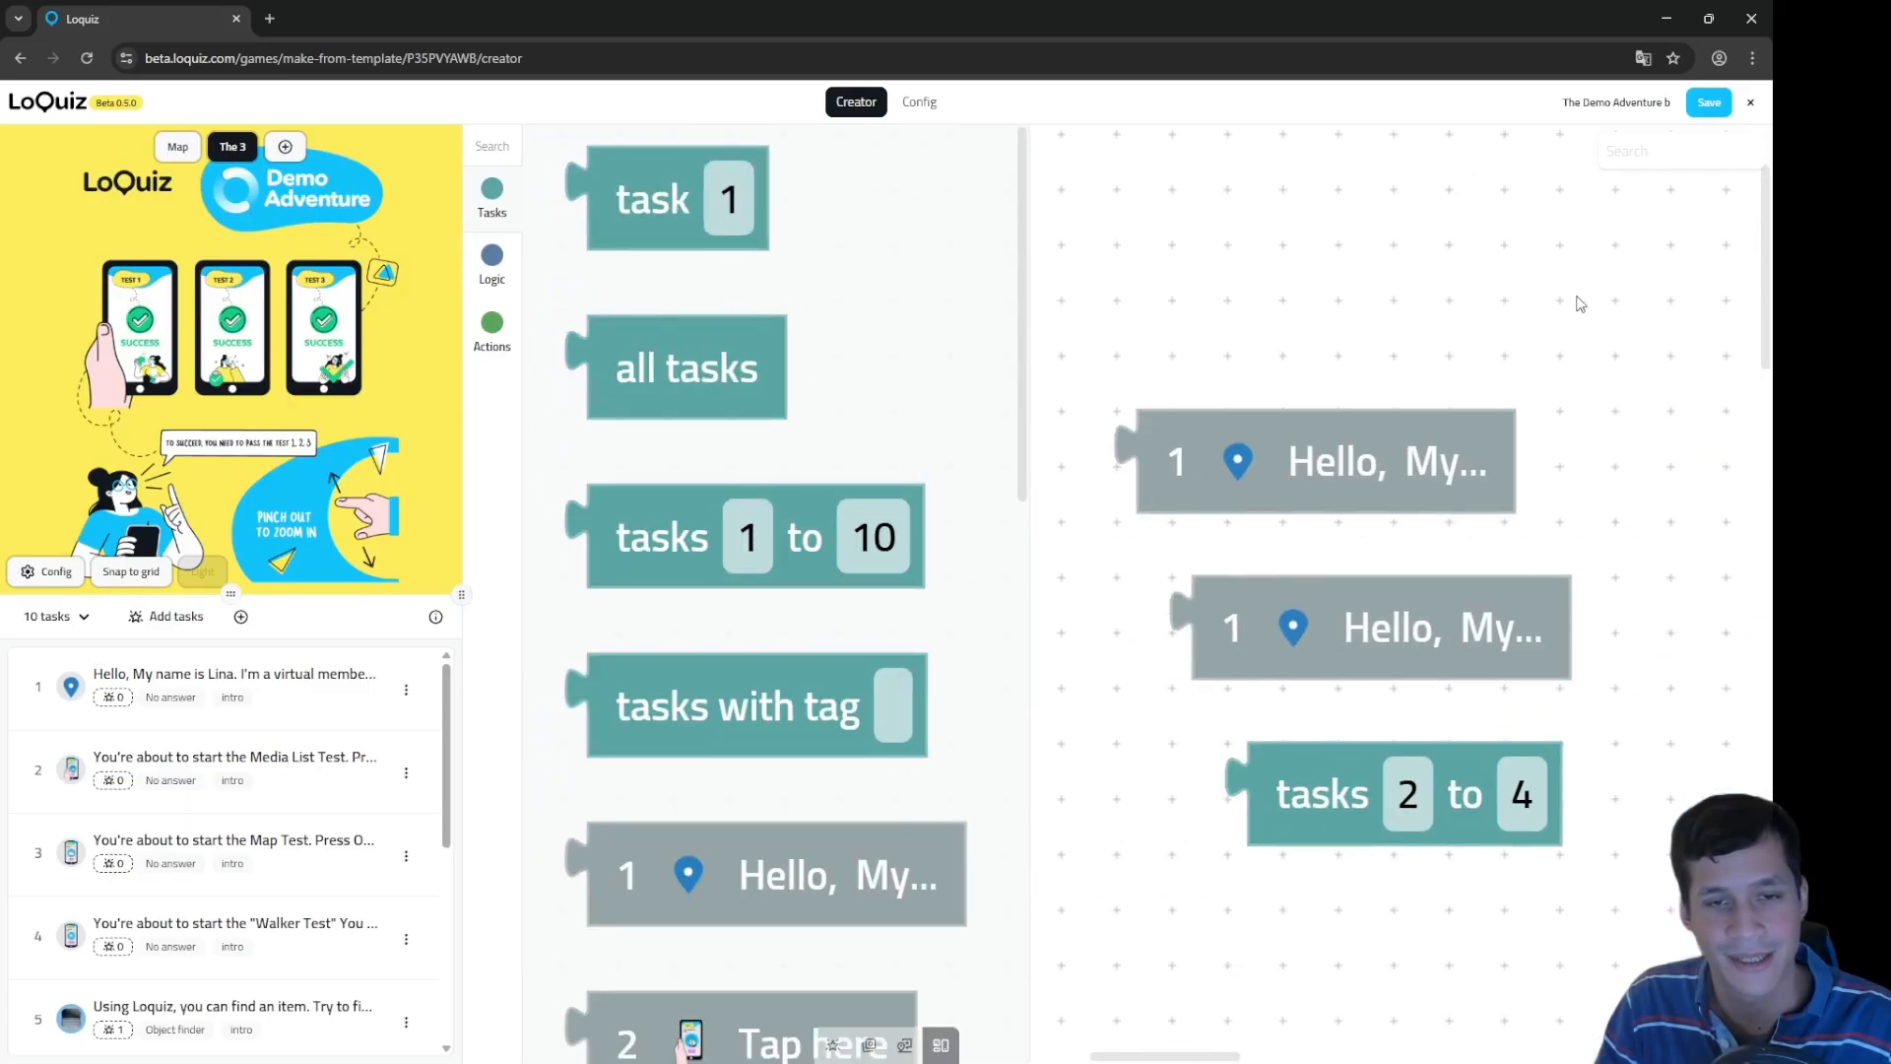
pyautogui.scroll(-4, 765, 537)
pyautogui.scroll(-3, 1232, 508)
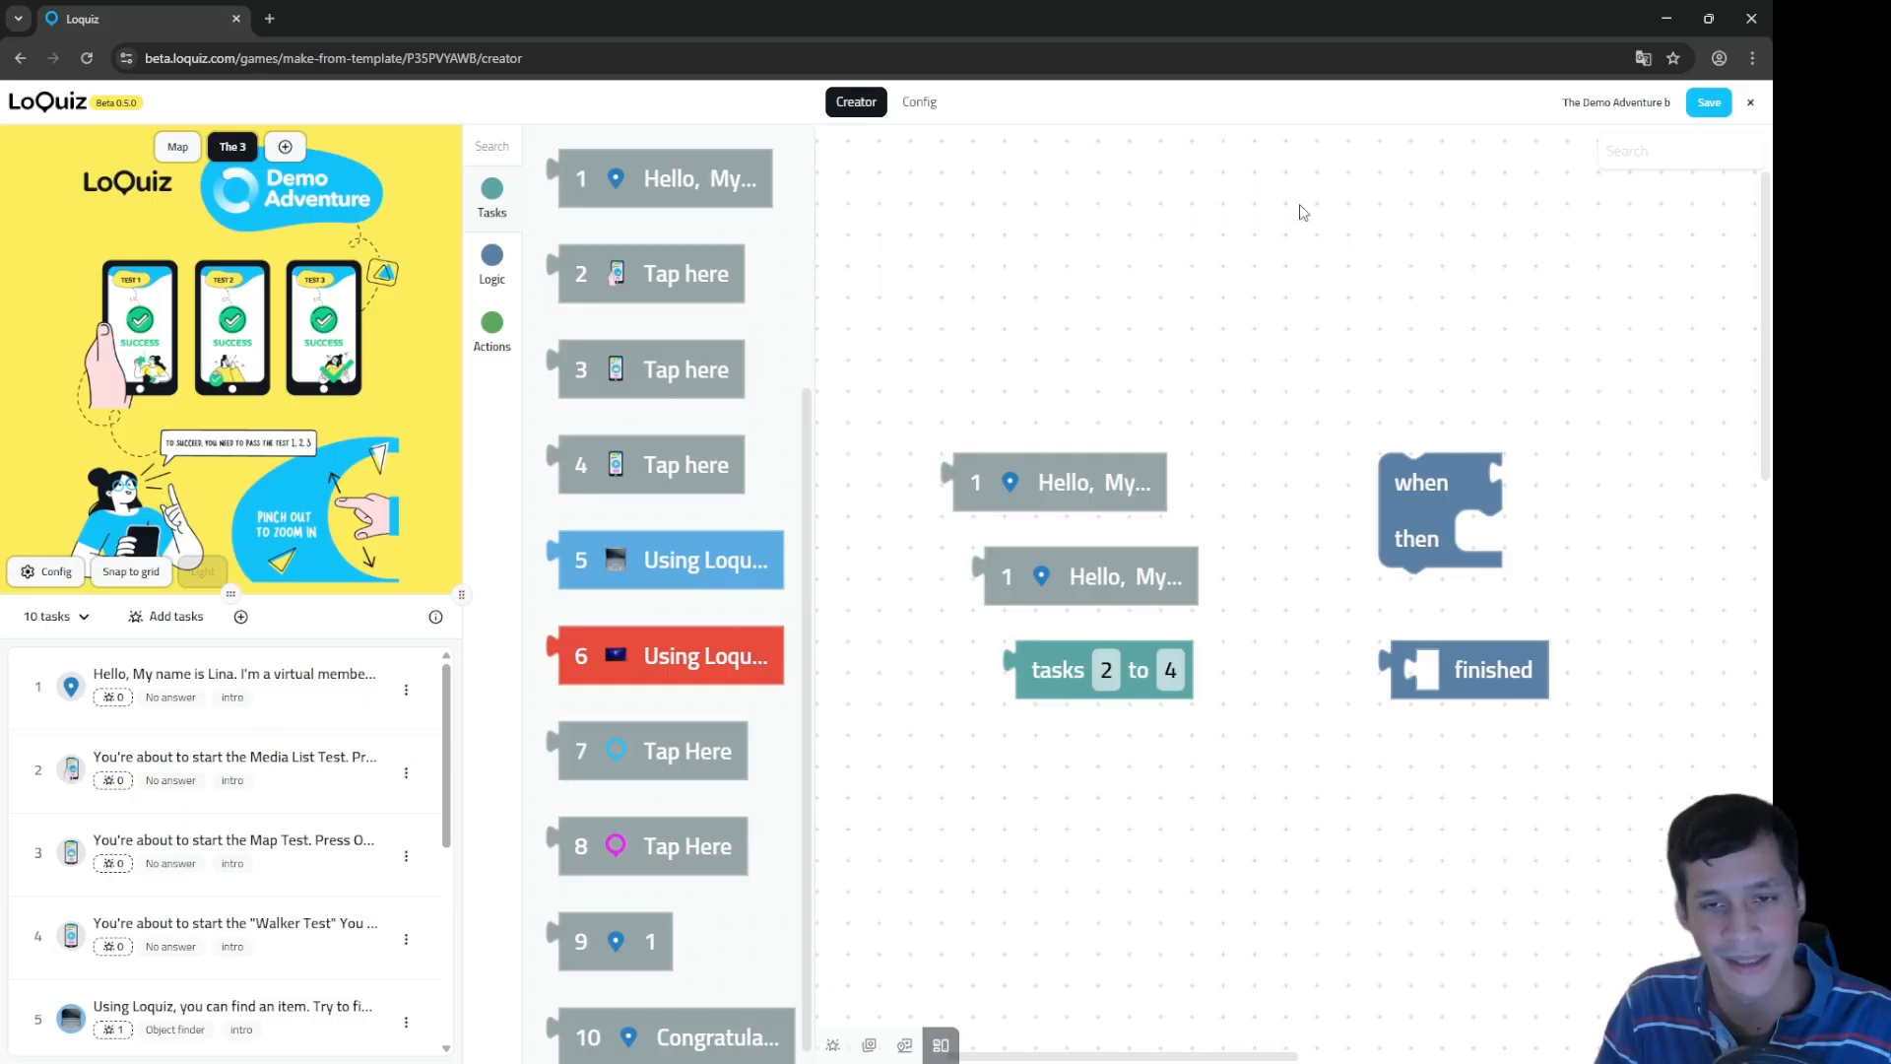
pyautogui.hscroll(3, 1232, 276)
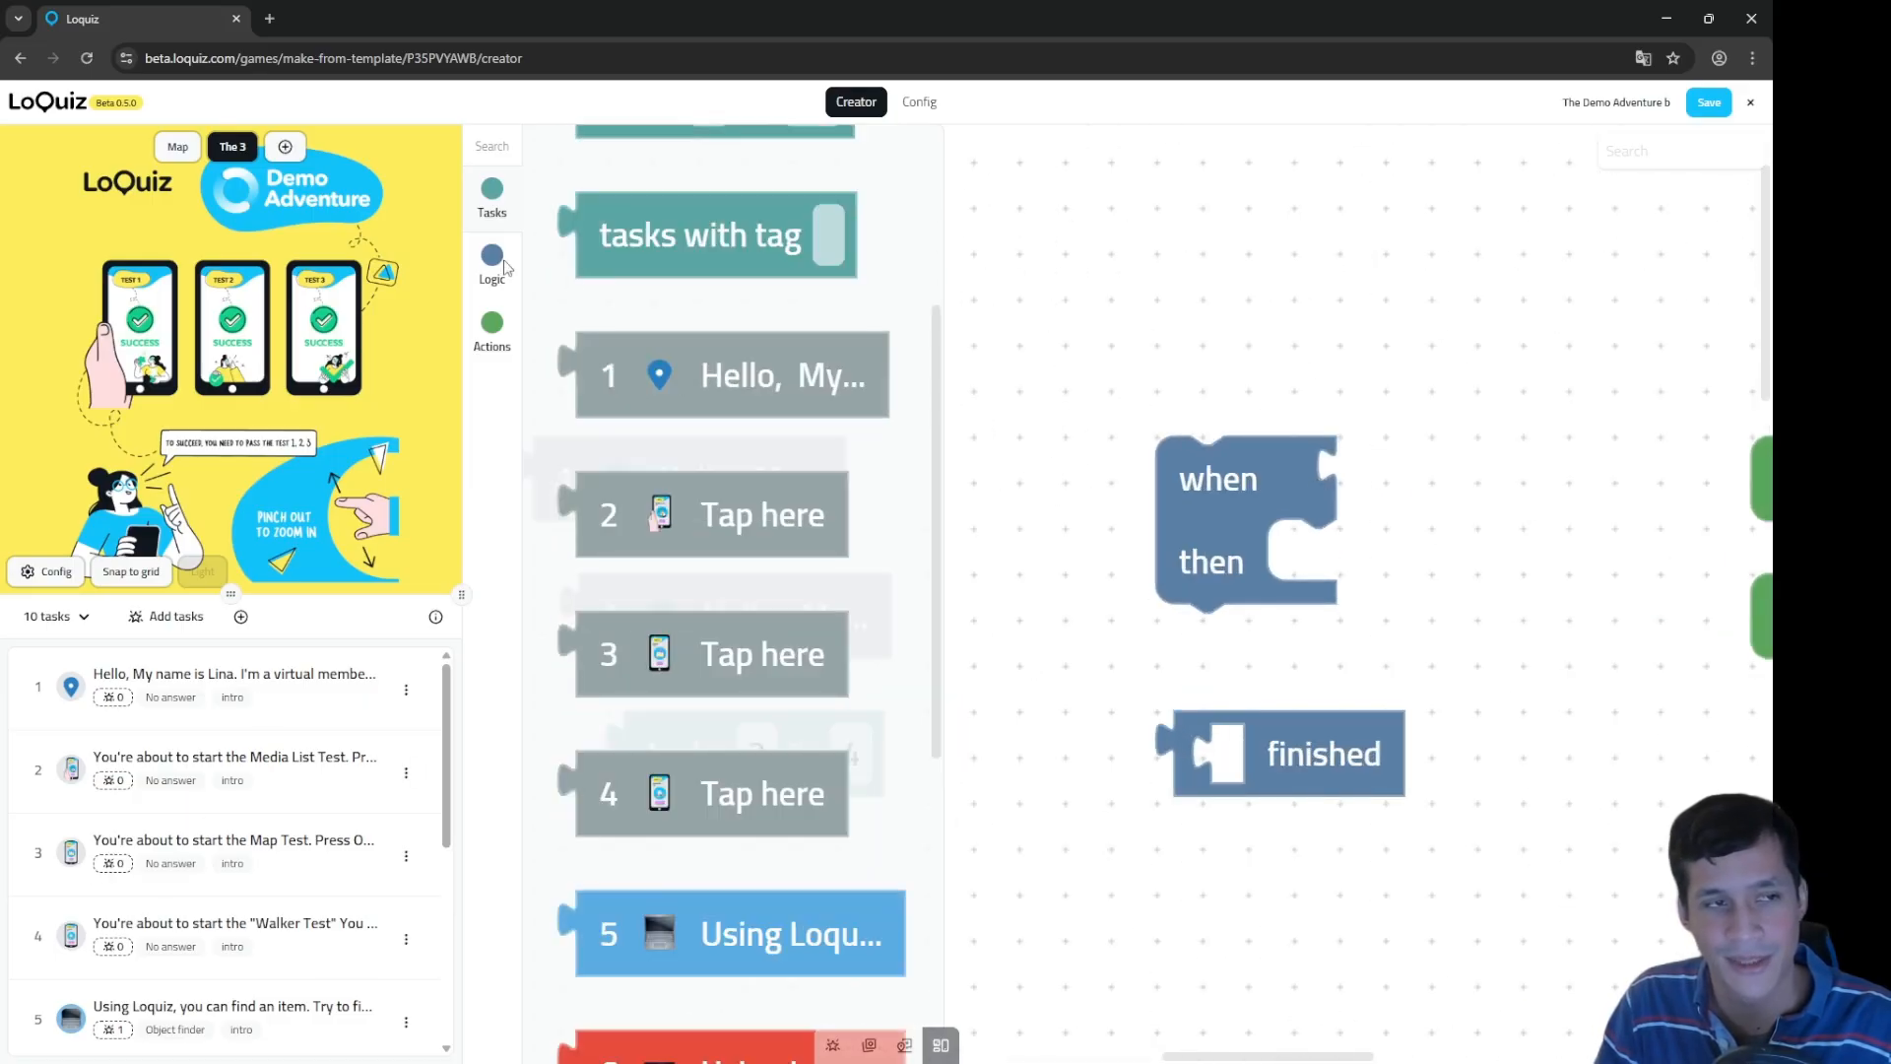
pyautogui.click(491, 261)
pyautogui.scroll(4, 835, 392)
pyautogui.scroll(-5, 836, 392)
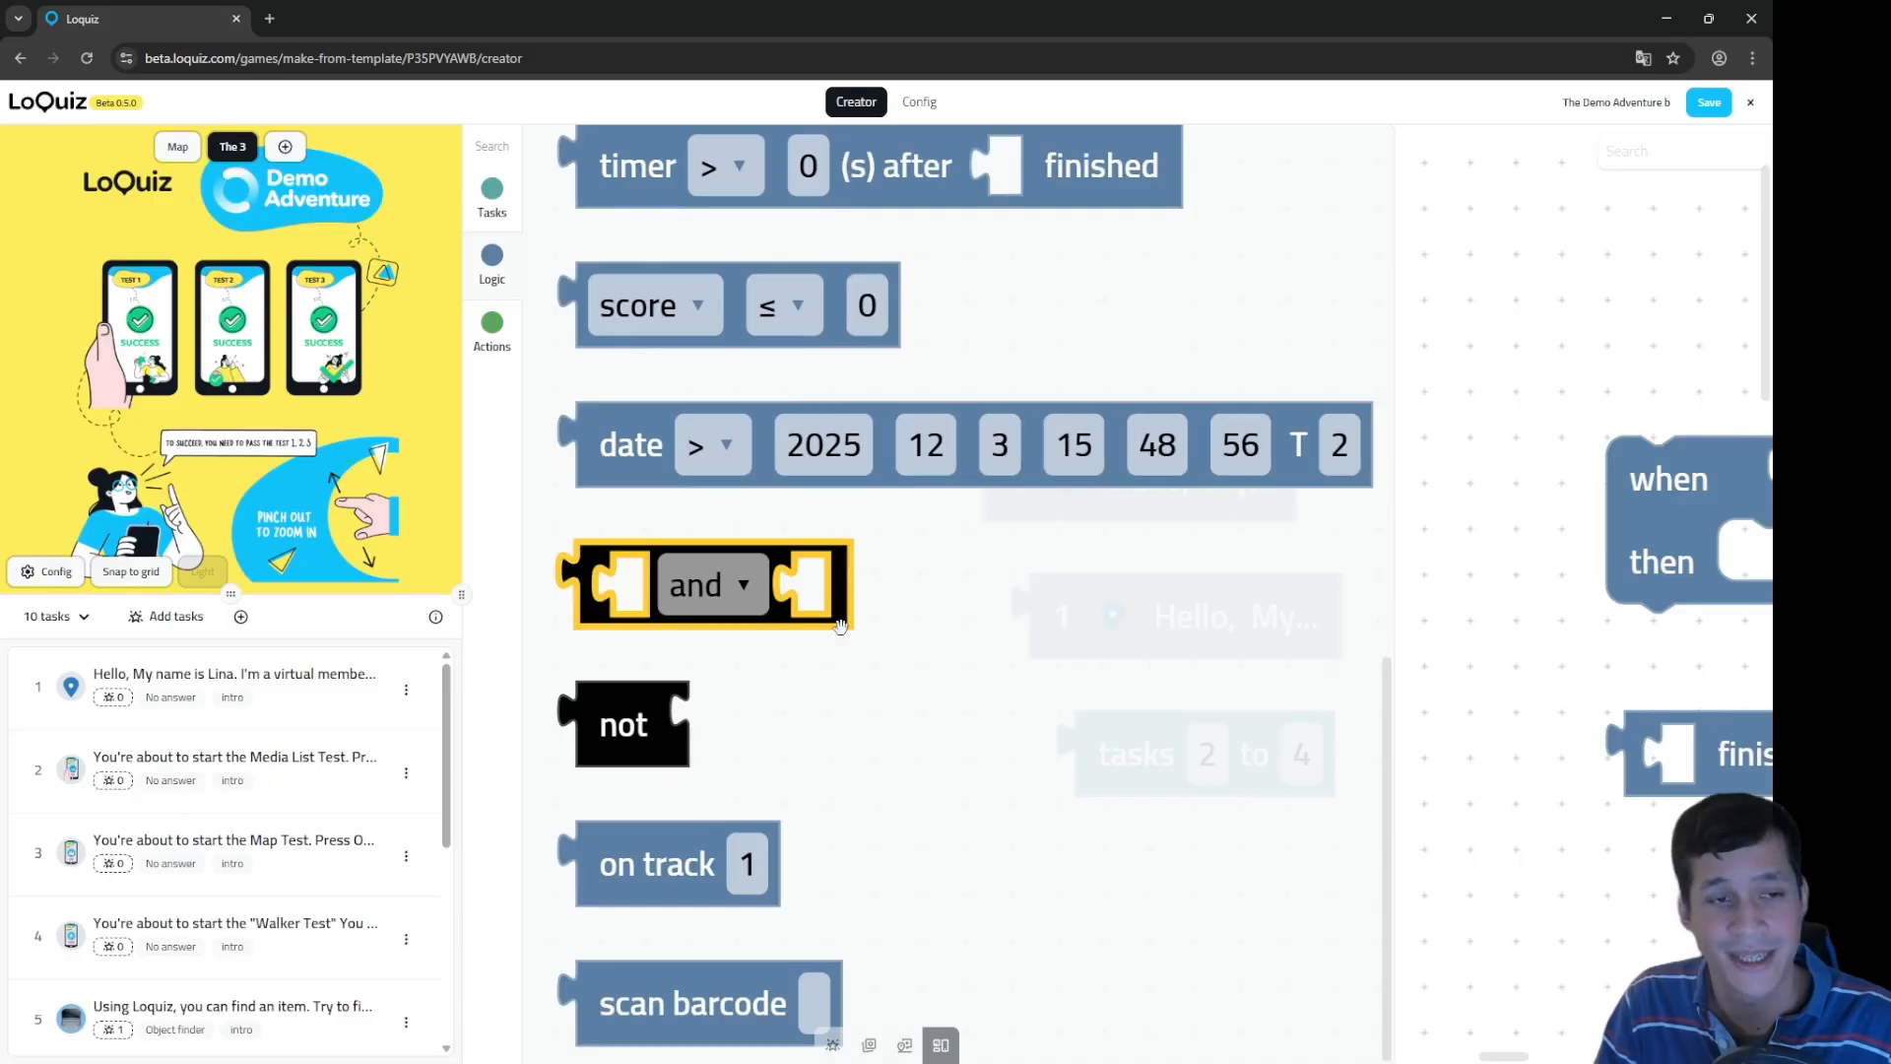
pyautogui.click(492, 272)
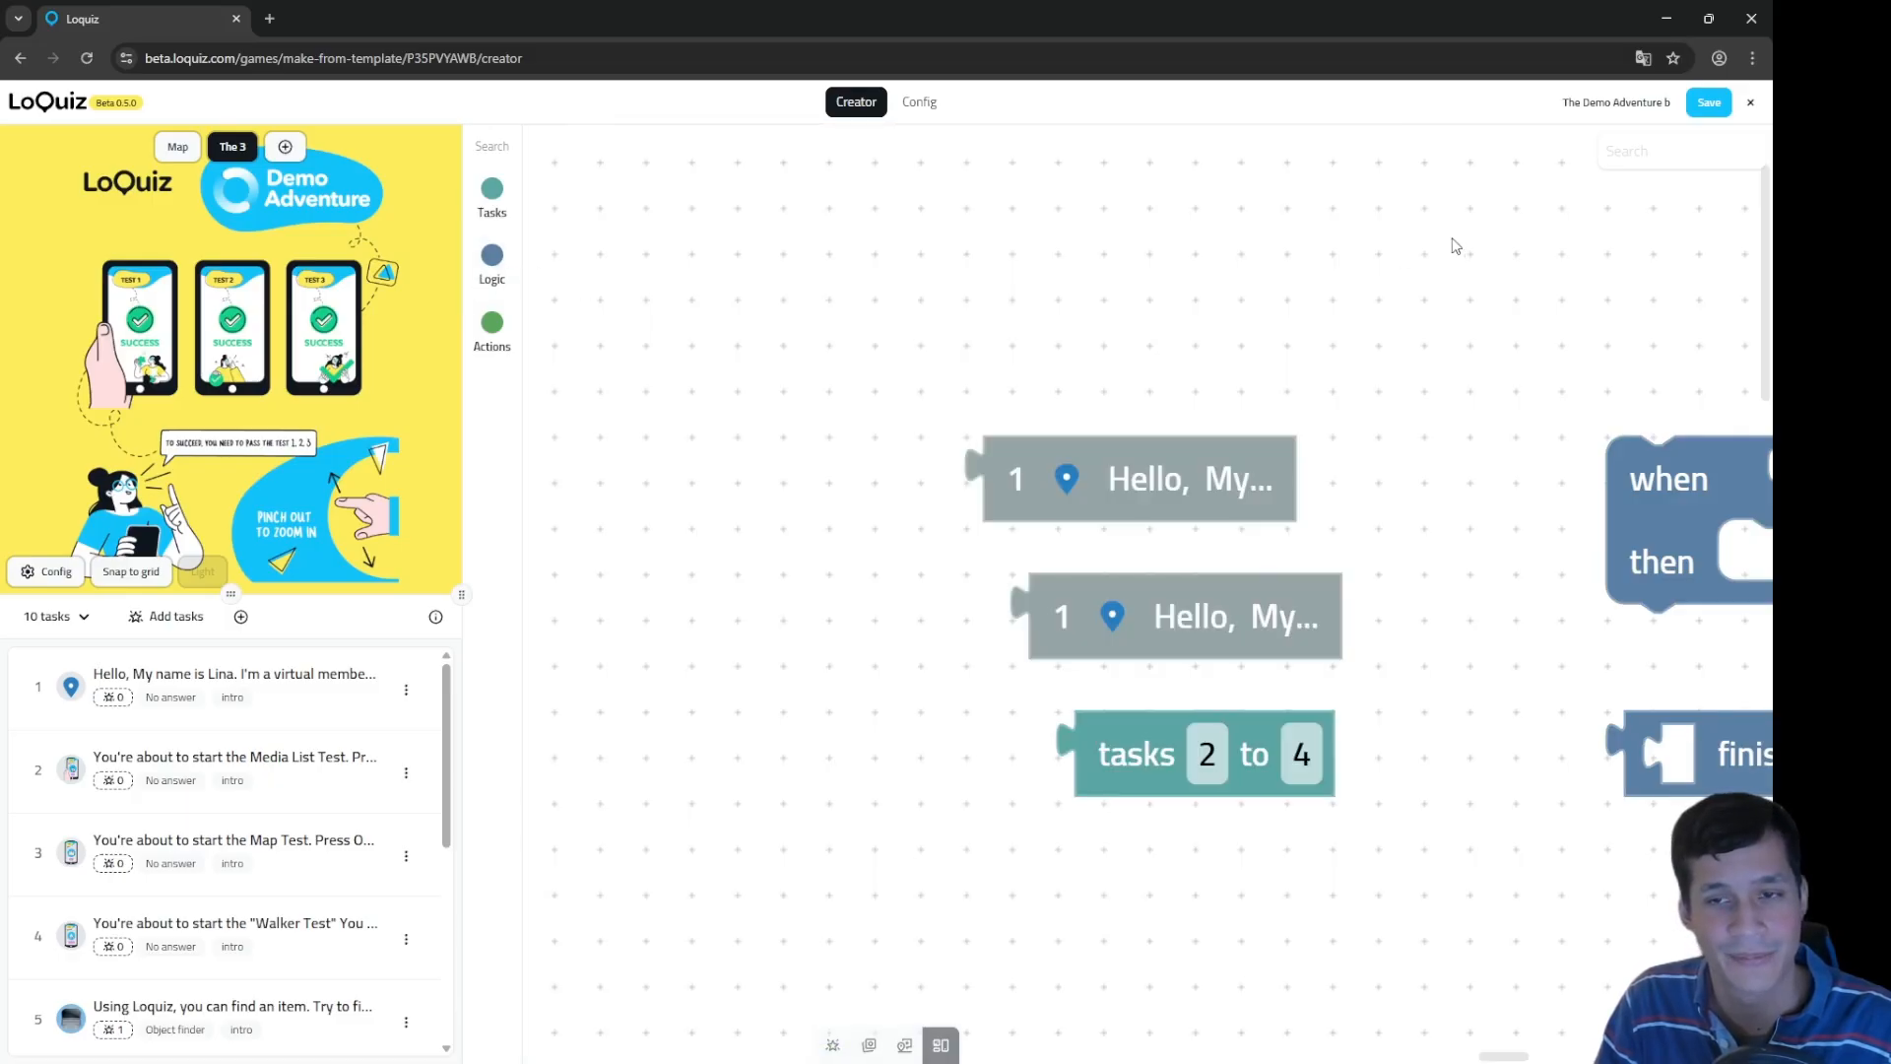
# Step: Pan the canvas to bring the loose 'open for answering' and 'show on playground' blocks into clear view
pyautogui.moveTo(1456, 246); pyautogui.dragTo(921, 237)
pyautogui.moveTo(1675, 276); pyautogui.dragTo(764, 301)
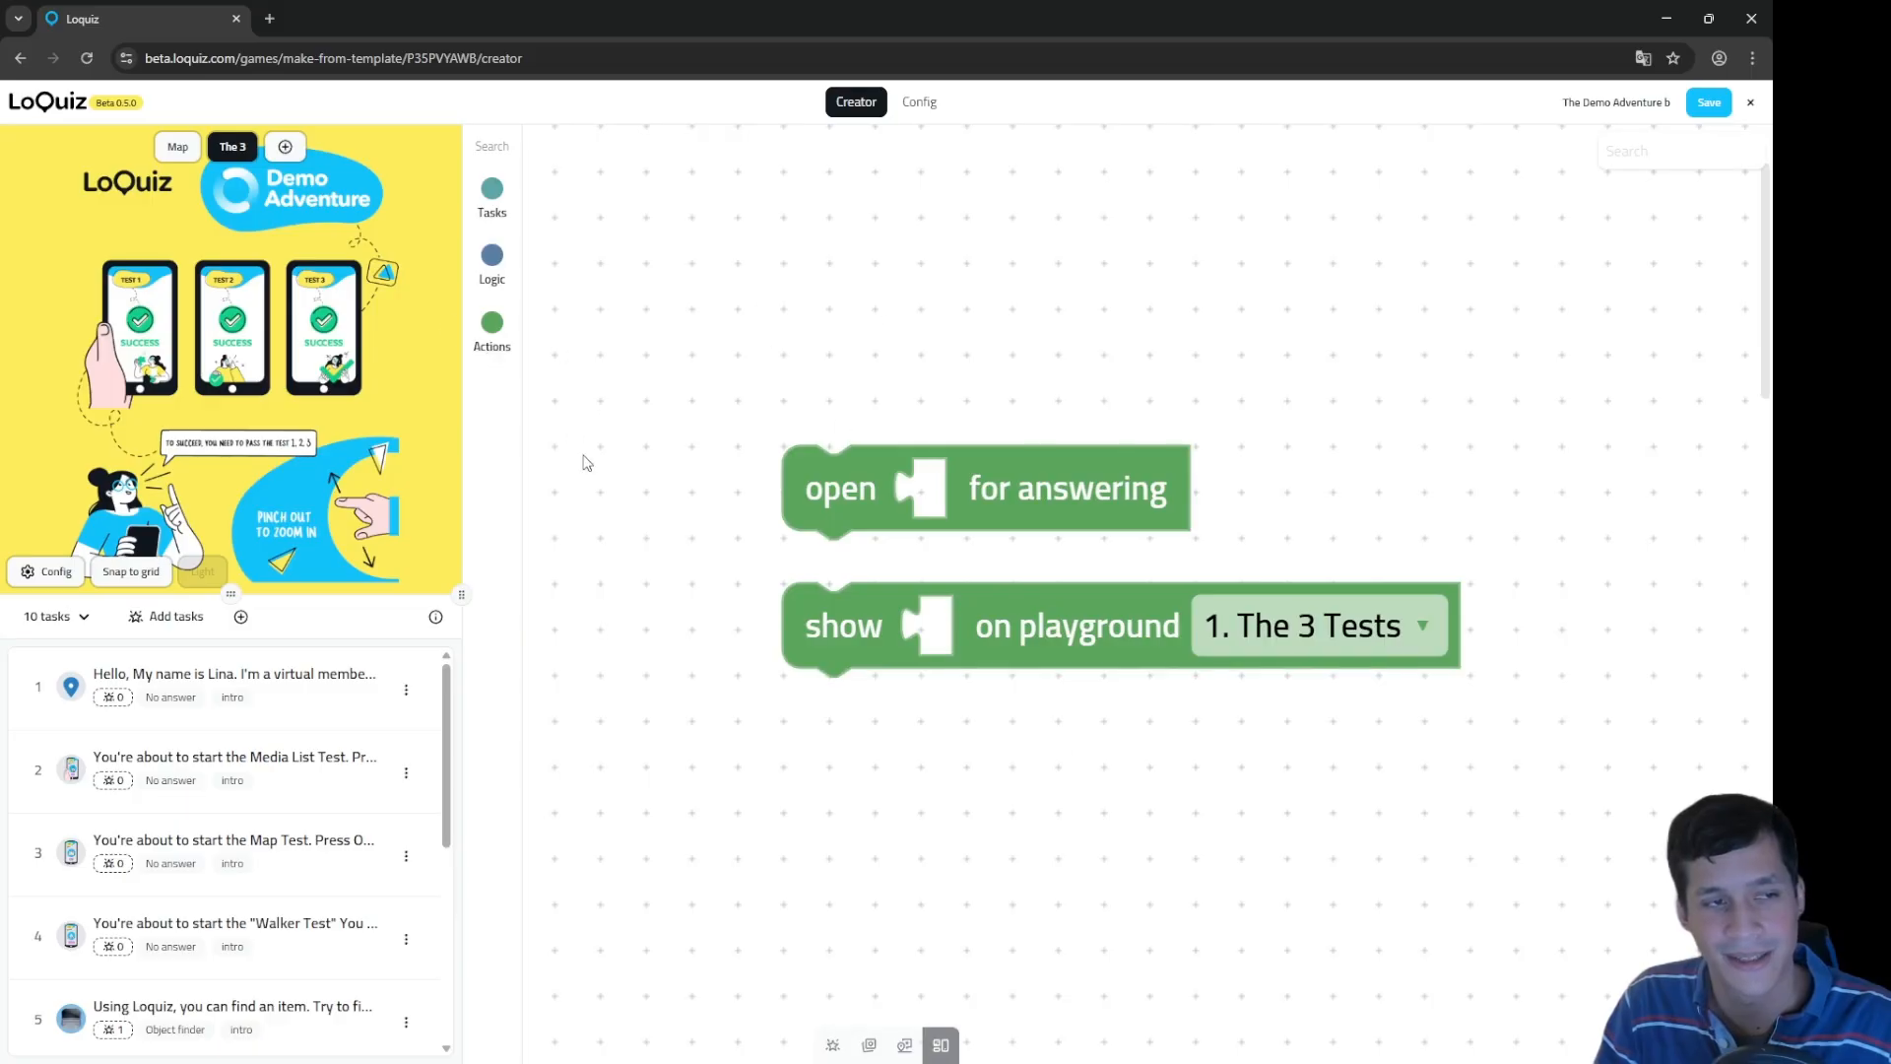
pyautogui.click(492, 339)
pyautogui.scroll(-2, 1359, 510)
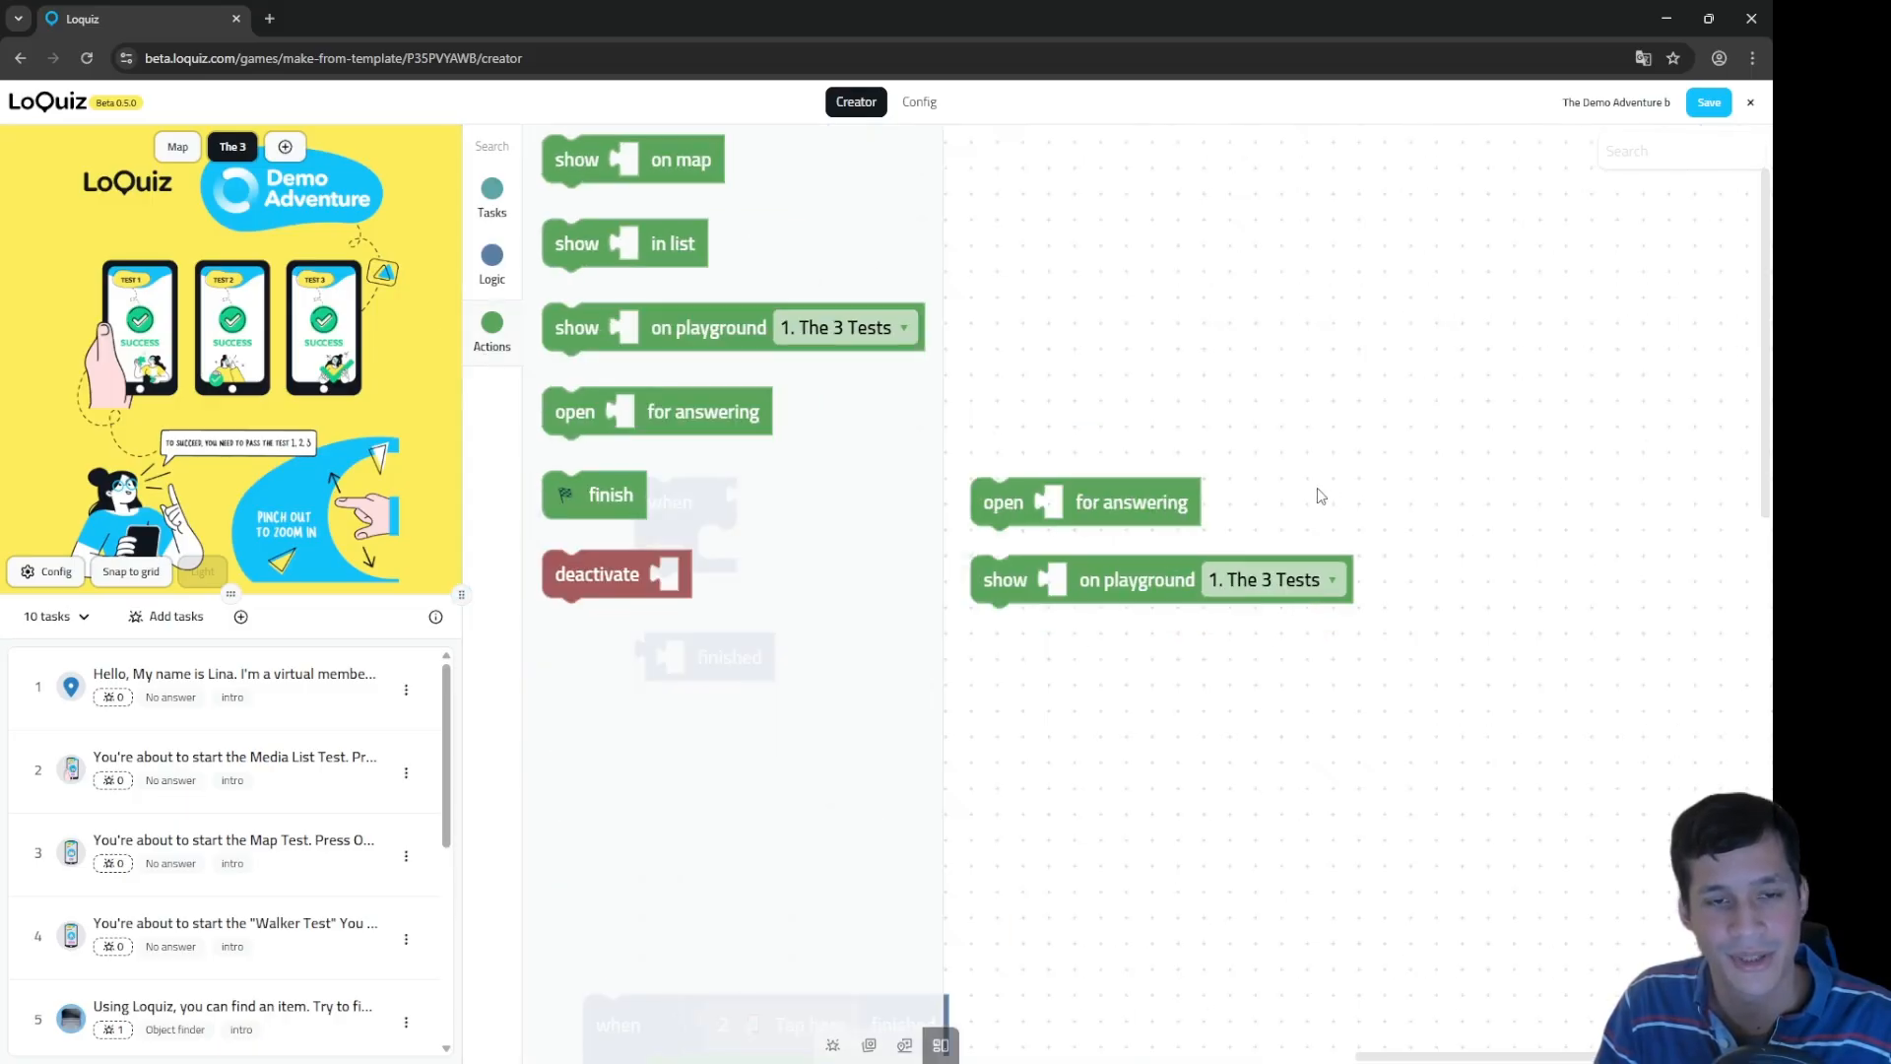
pyautogui.moveTo(1084, 374); pyautogui.dragTo(1258, 435)
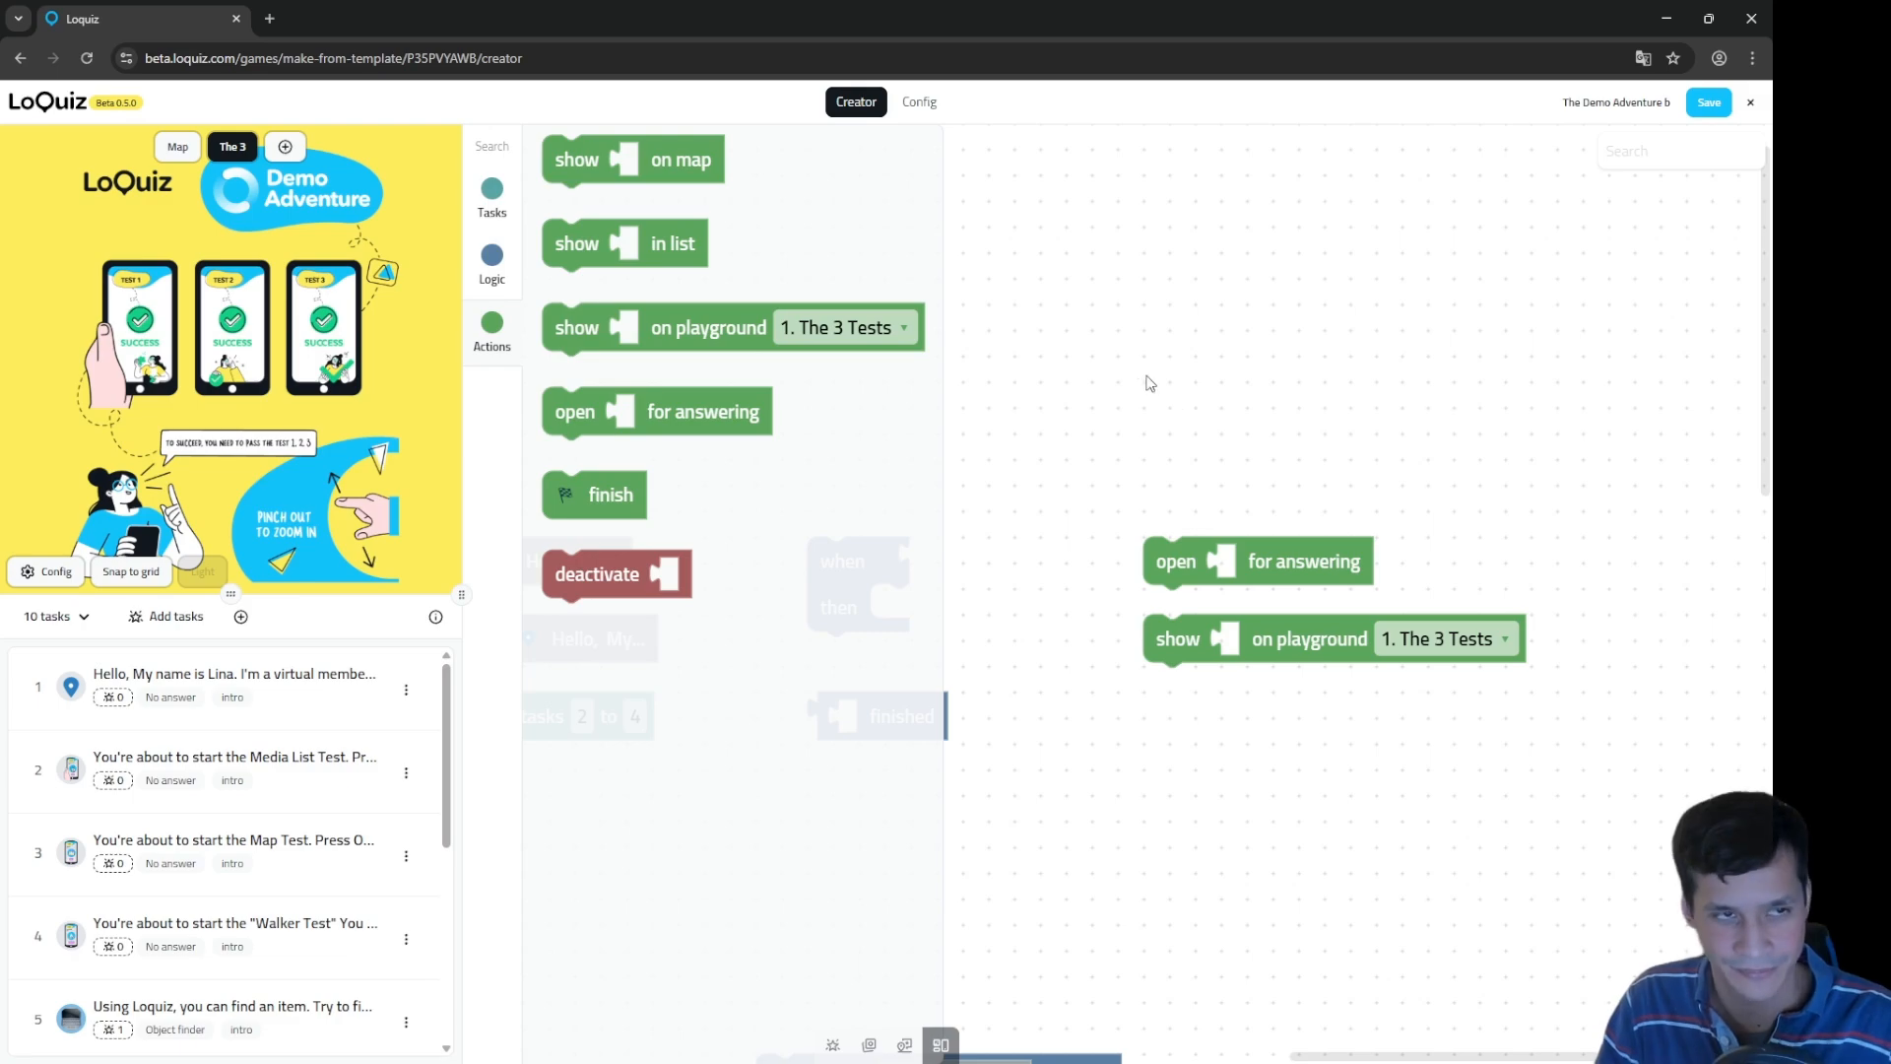
pyautogui.moveTo(1149, 382); pyautogui.dragTo(1222, 382)
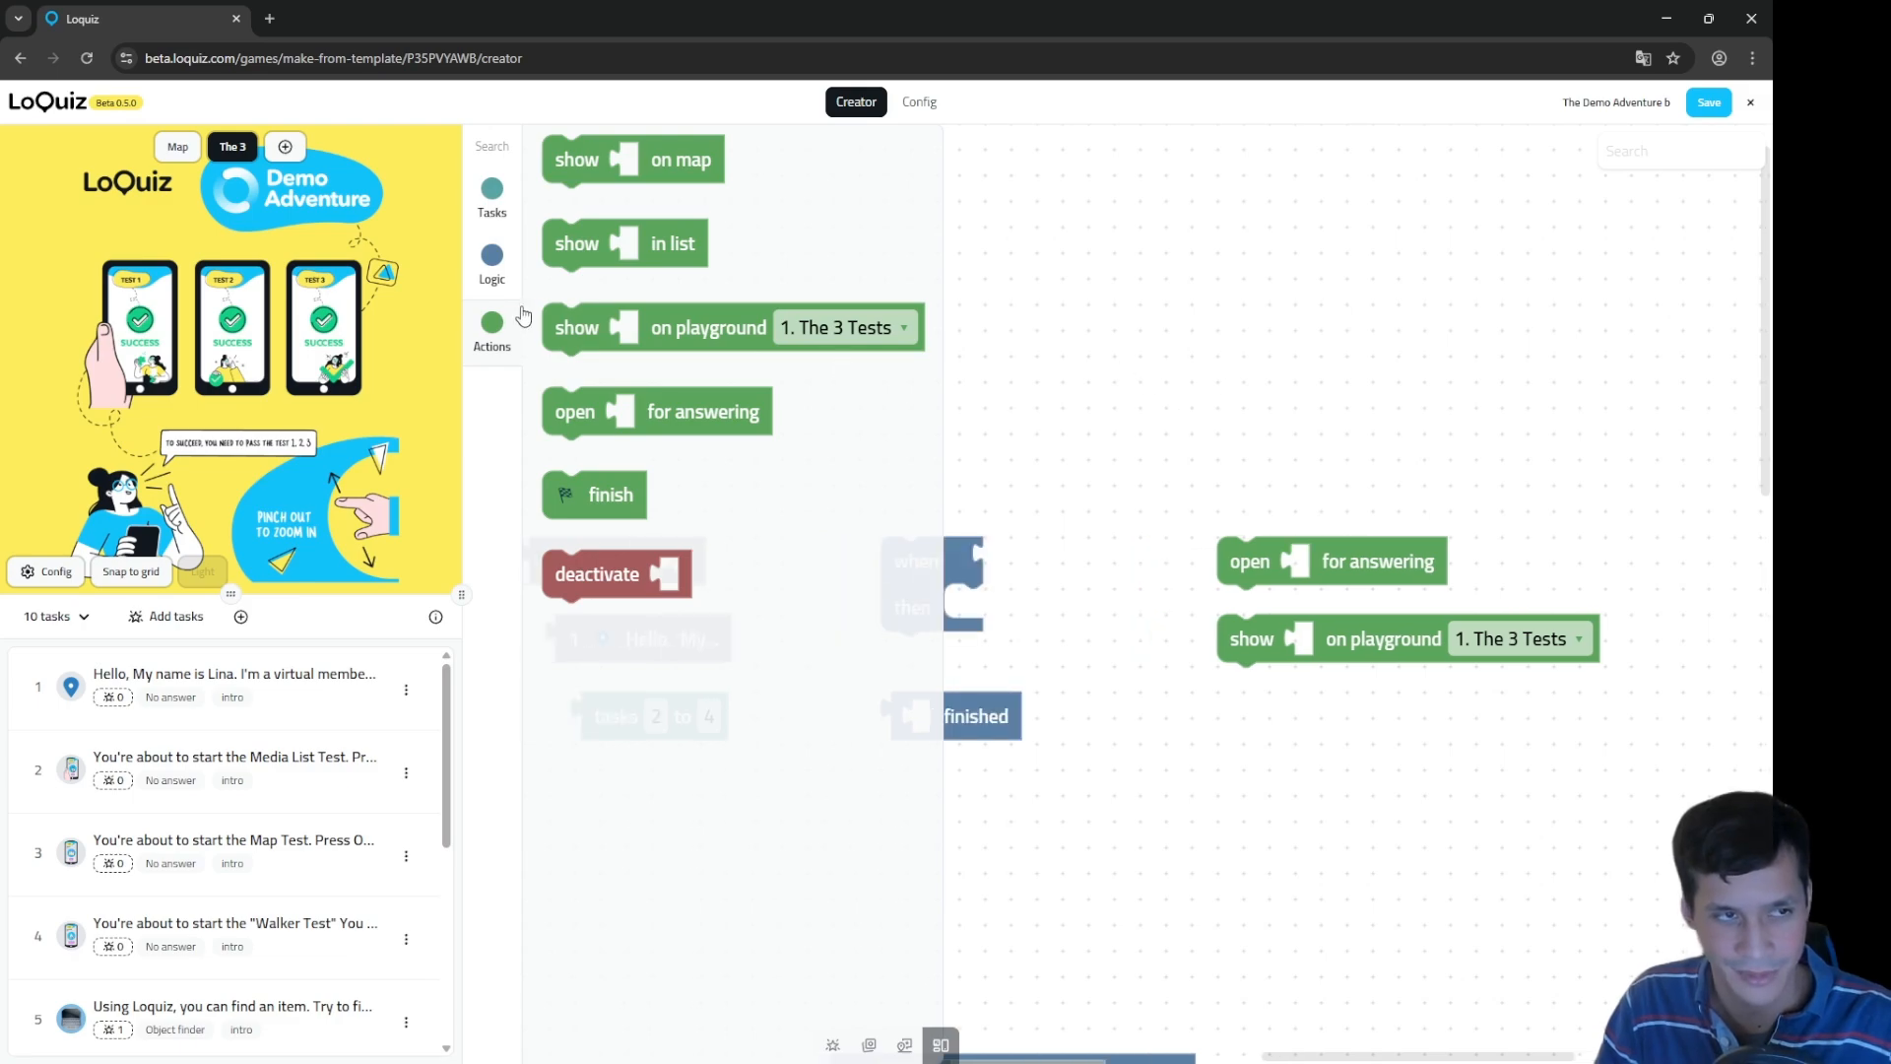
# Step: Place a 'task 5' block and an 'all tasks' block on the canvas
pyautogui.click(497, 194)
pyautogui.moveTo(1036, 337); pyautogui.dragTo(1663, 249)
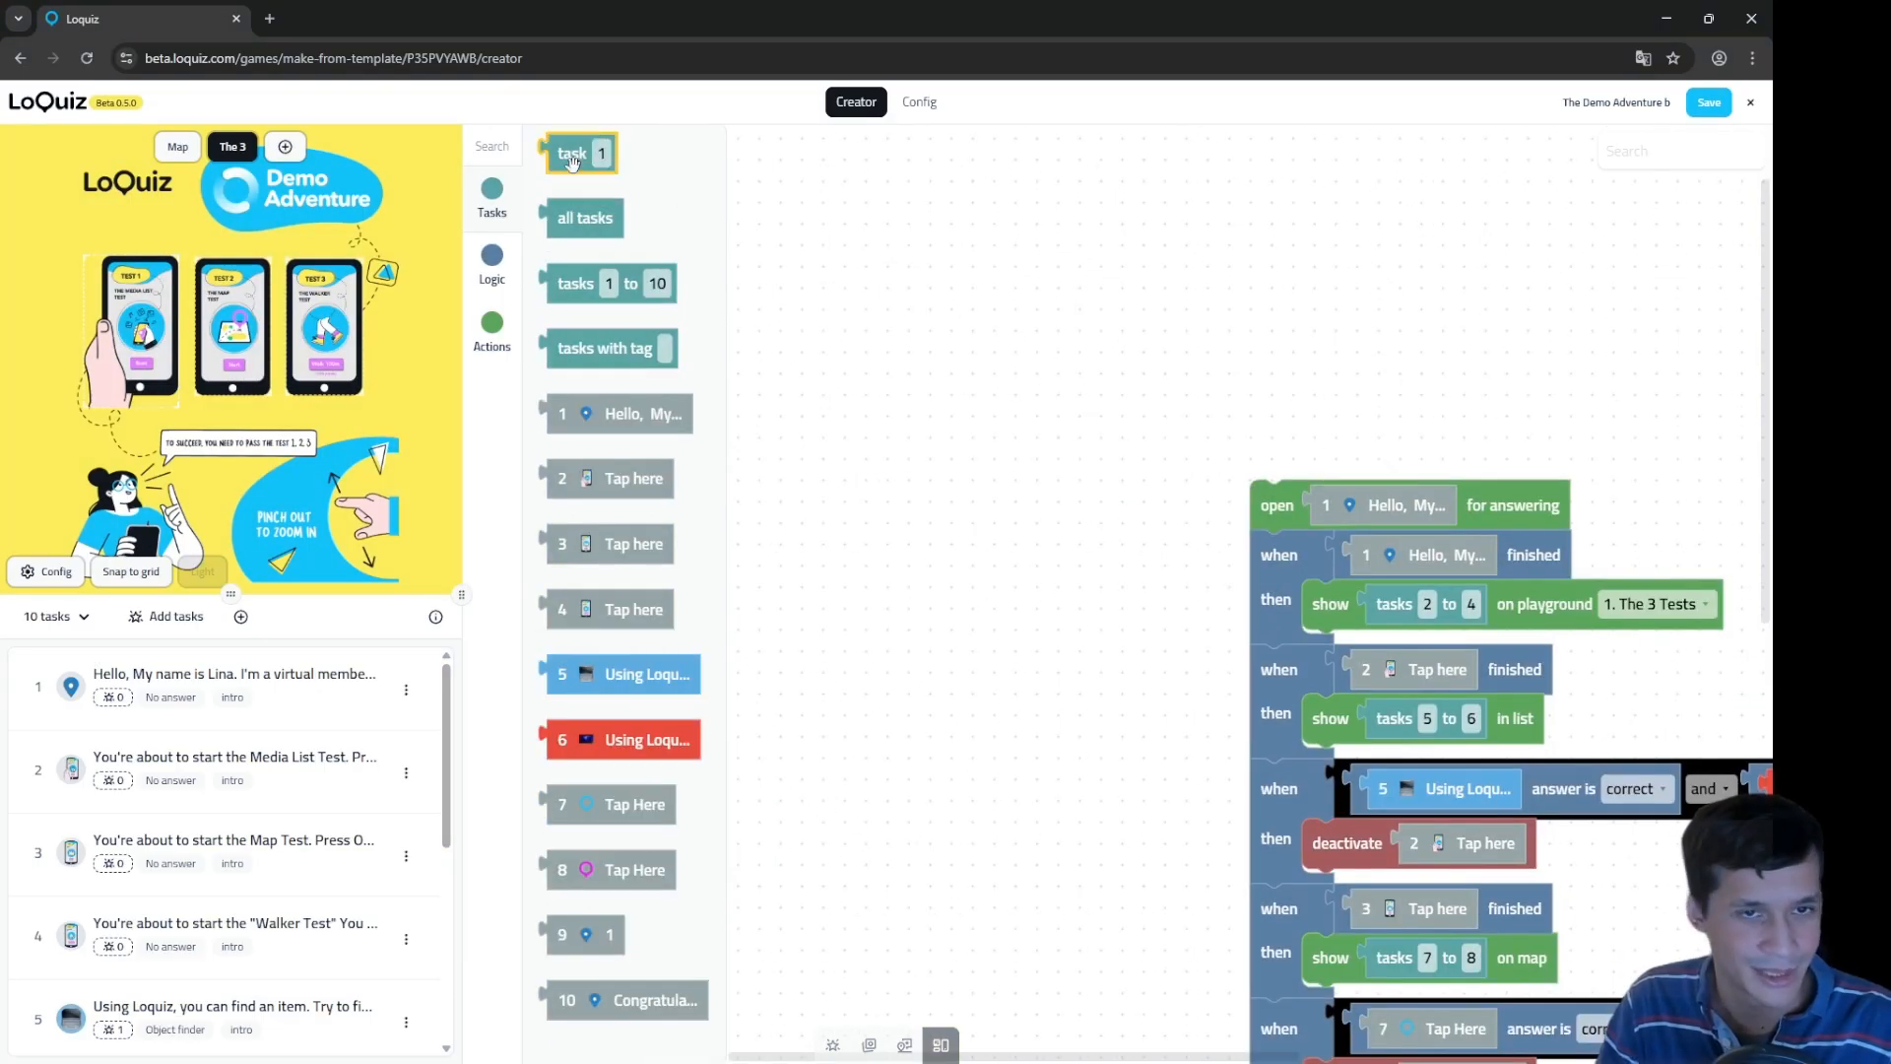
pyautogui.moveTo(572, 161); pyautogui.dragTo(891, 421)
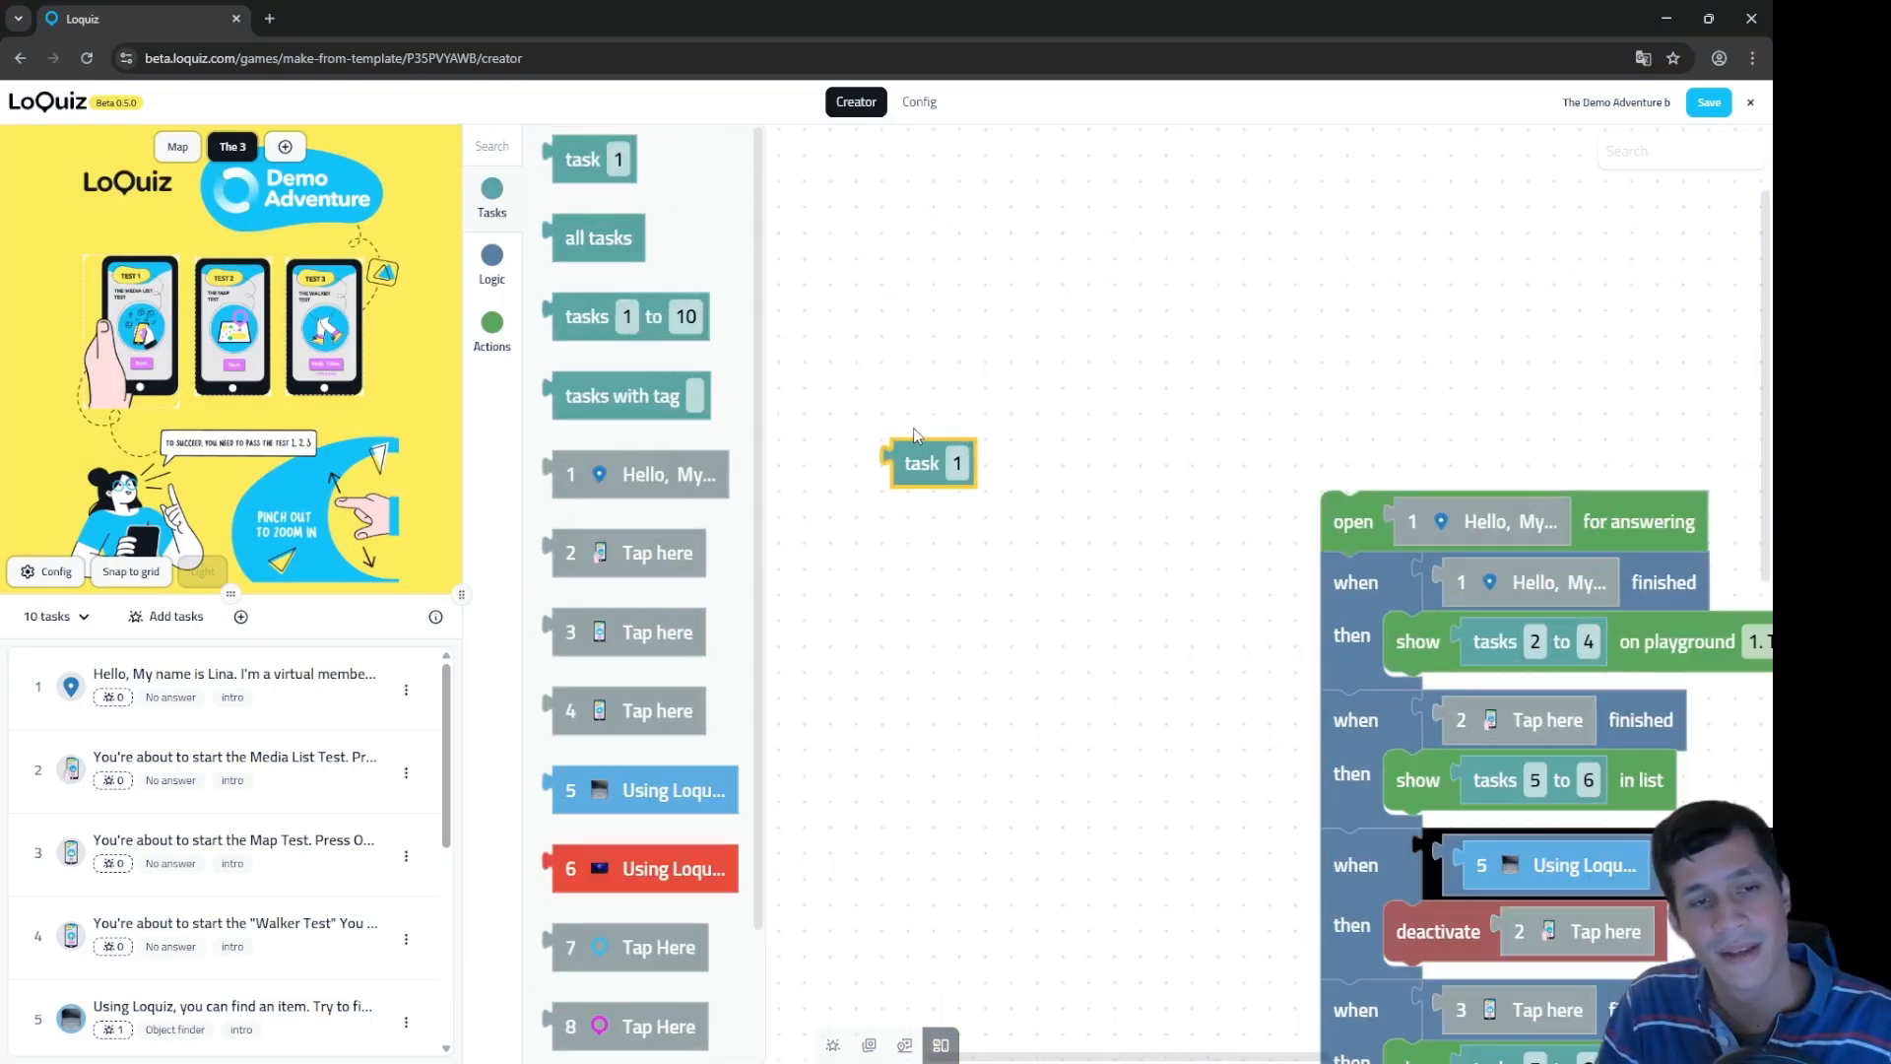
pyautogui.click(953, 463)
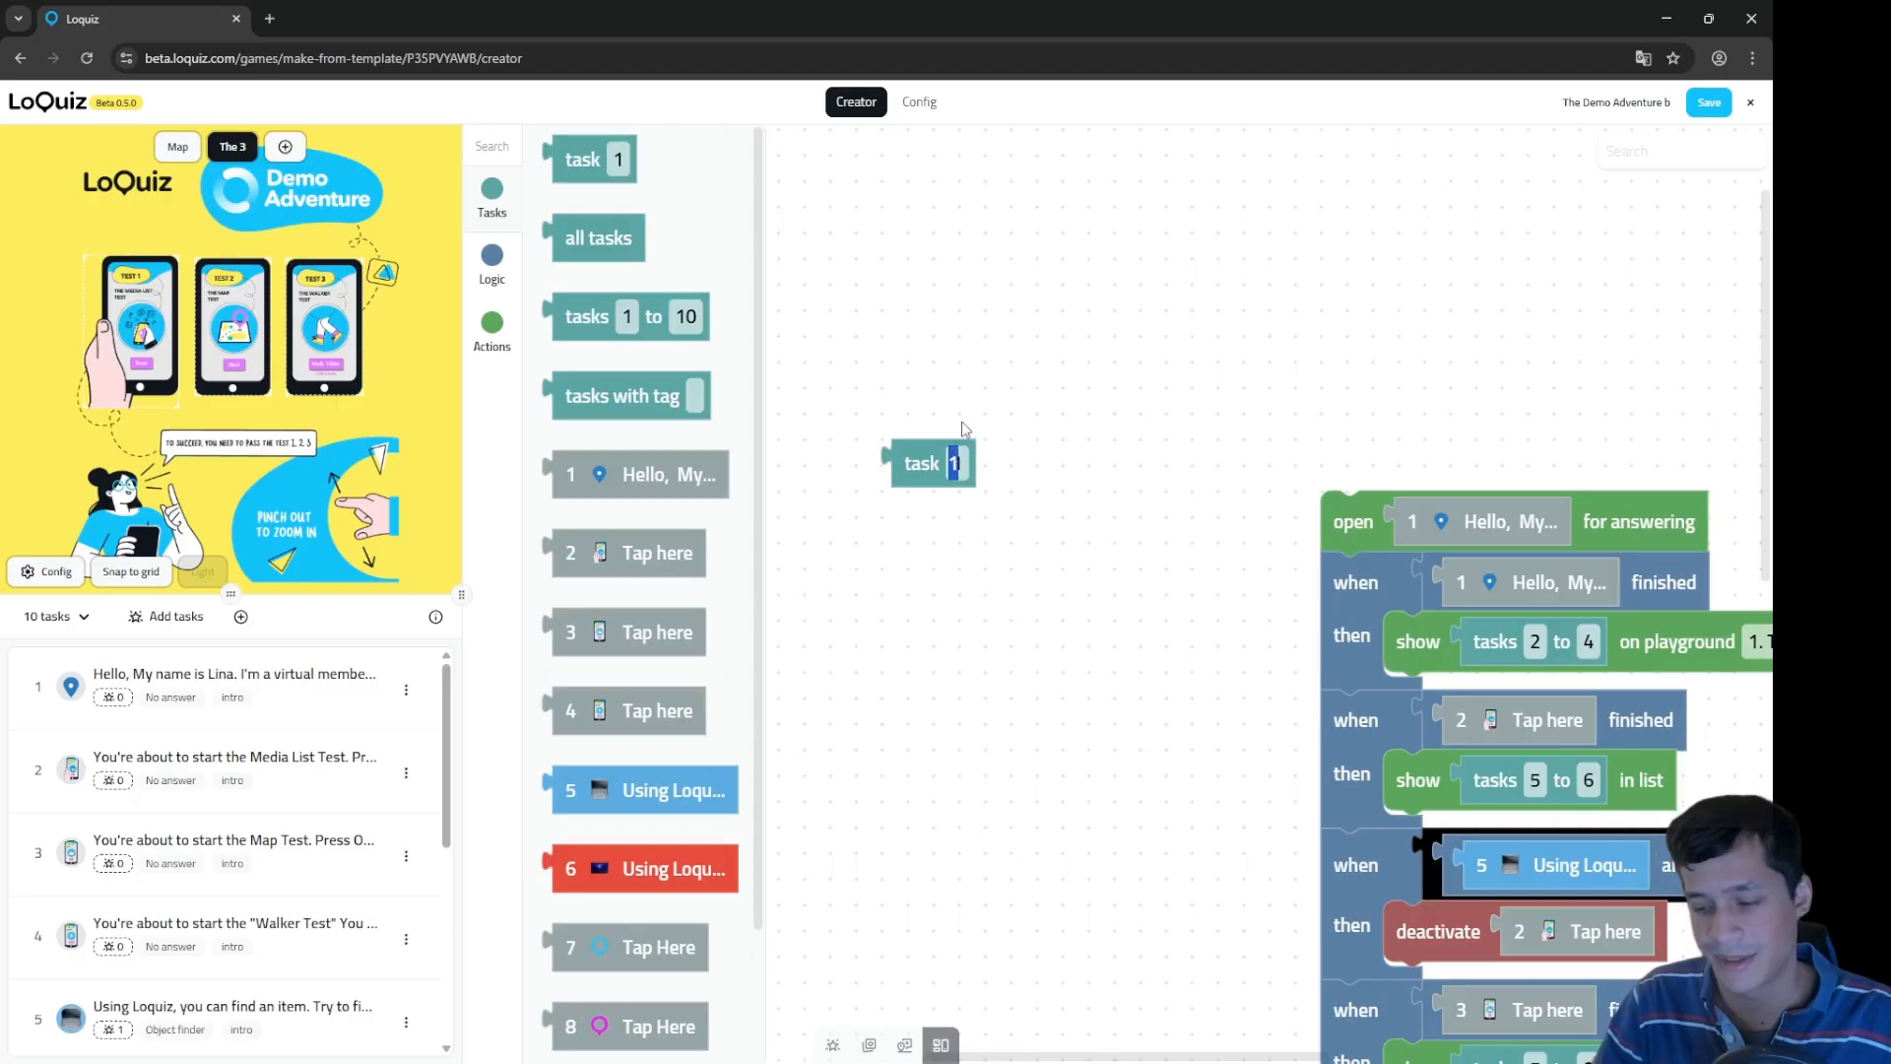
pyautogui.write('5')
pyautogui.scroll(-1, 111, 869)
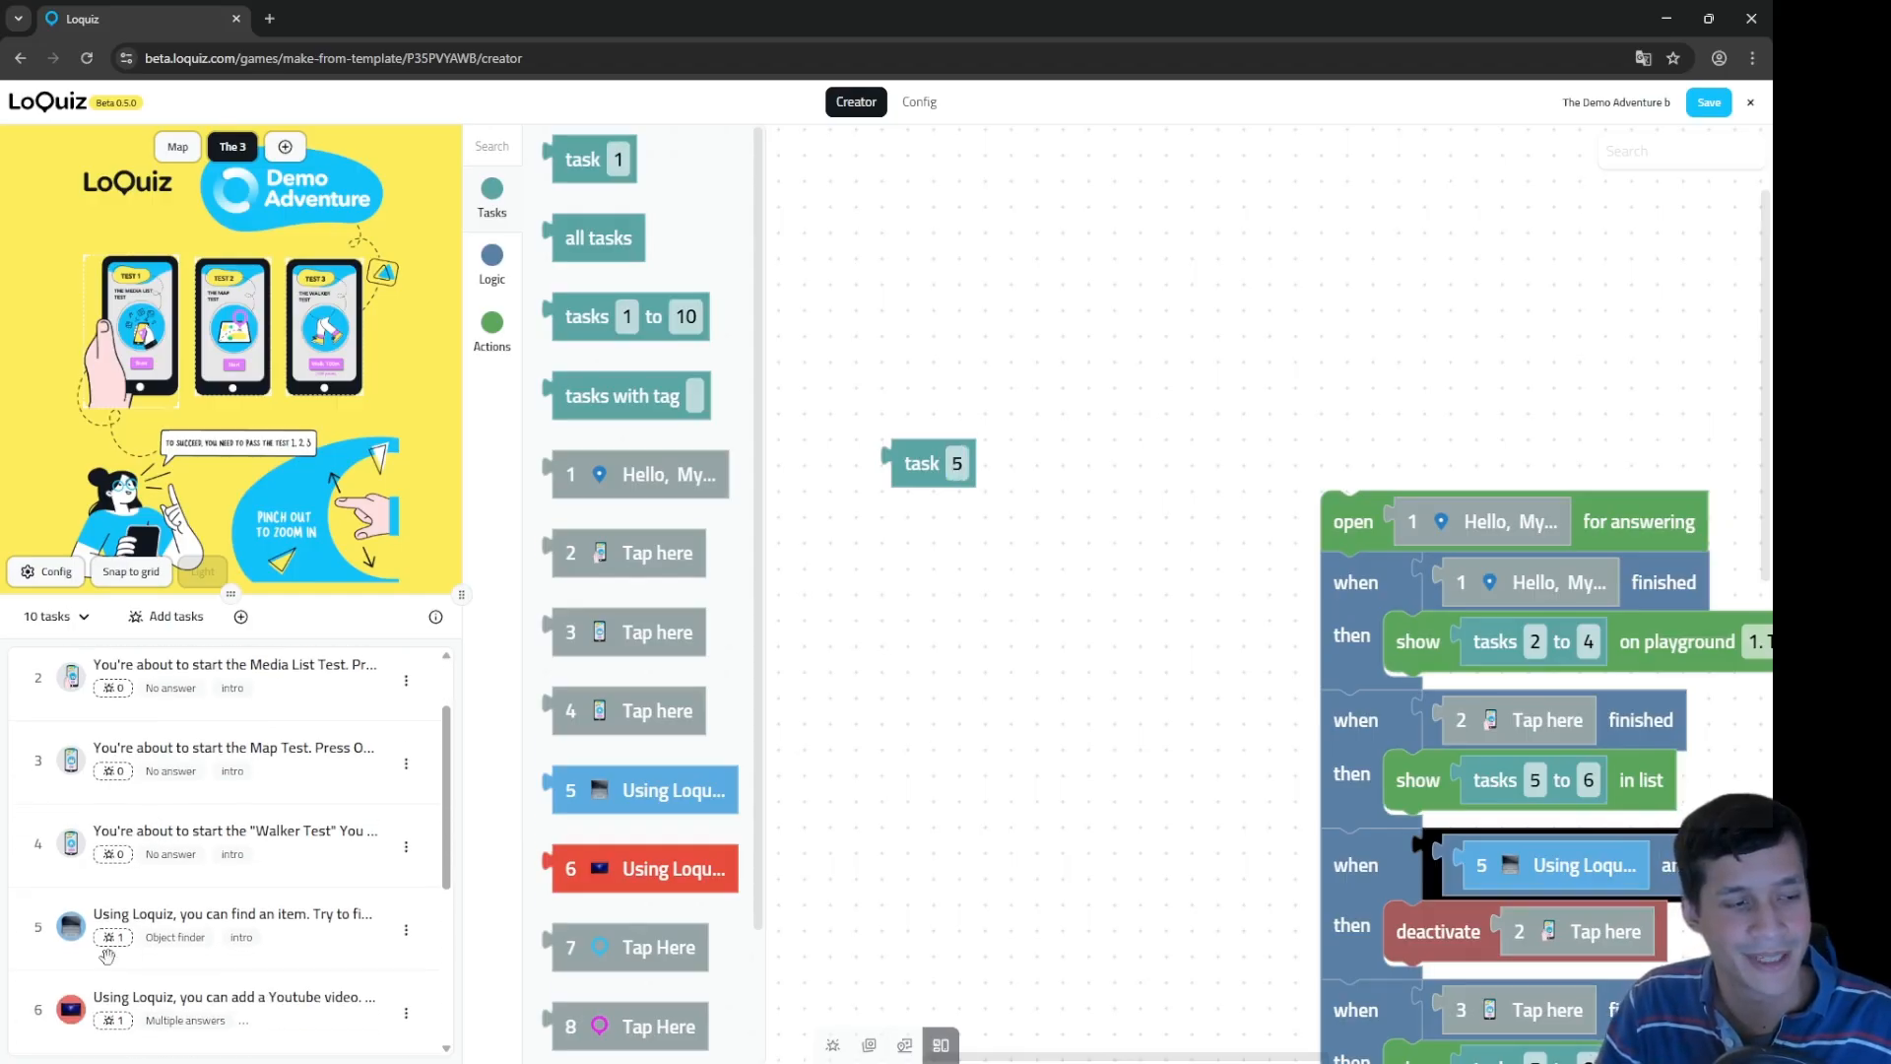
pyautogui.click(903, 460)
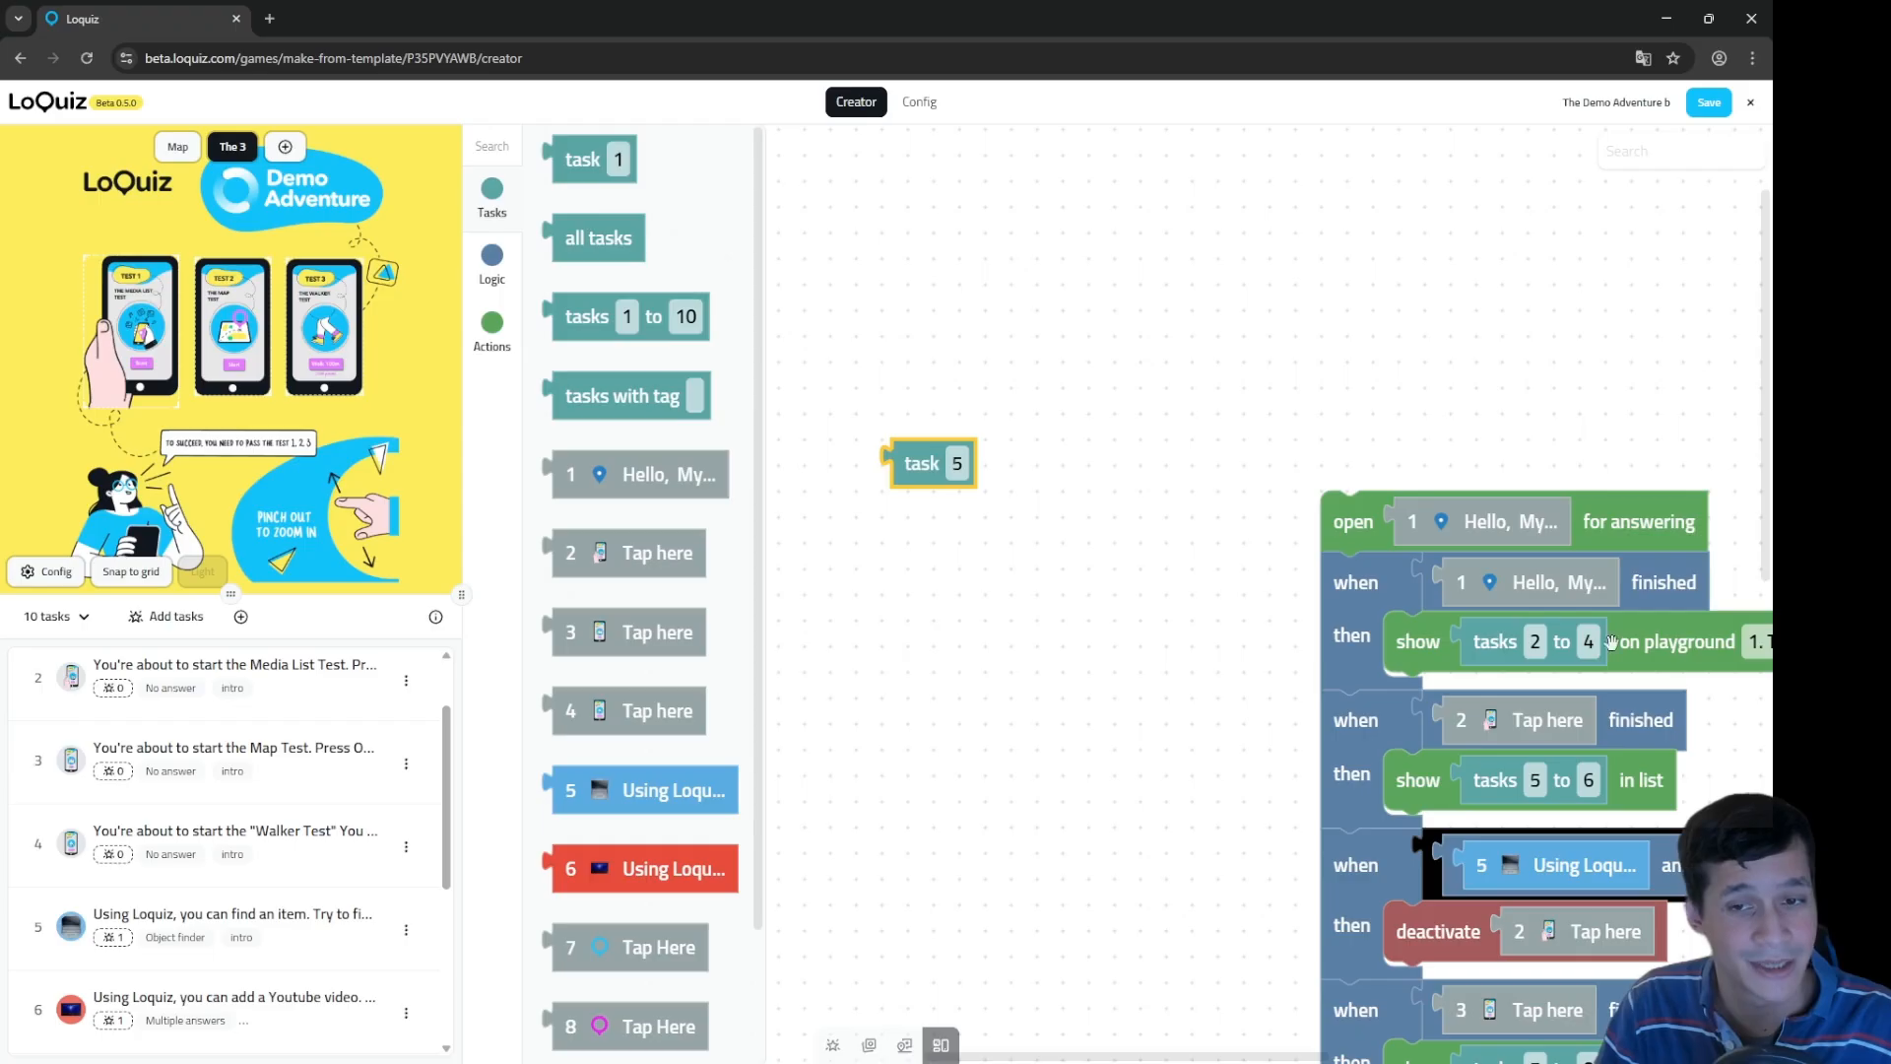
pyautogui.moveTo(591, 237); pyautogui.dragTo(931, 539)
pyautogui.scroll(-4, 188, 945)
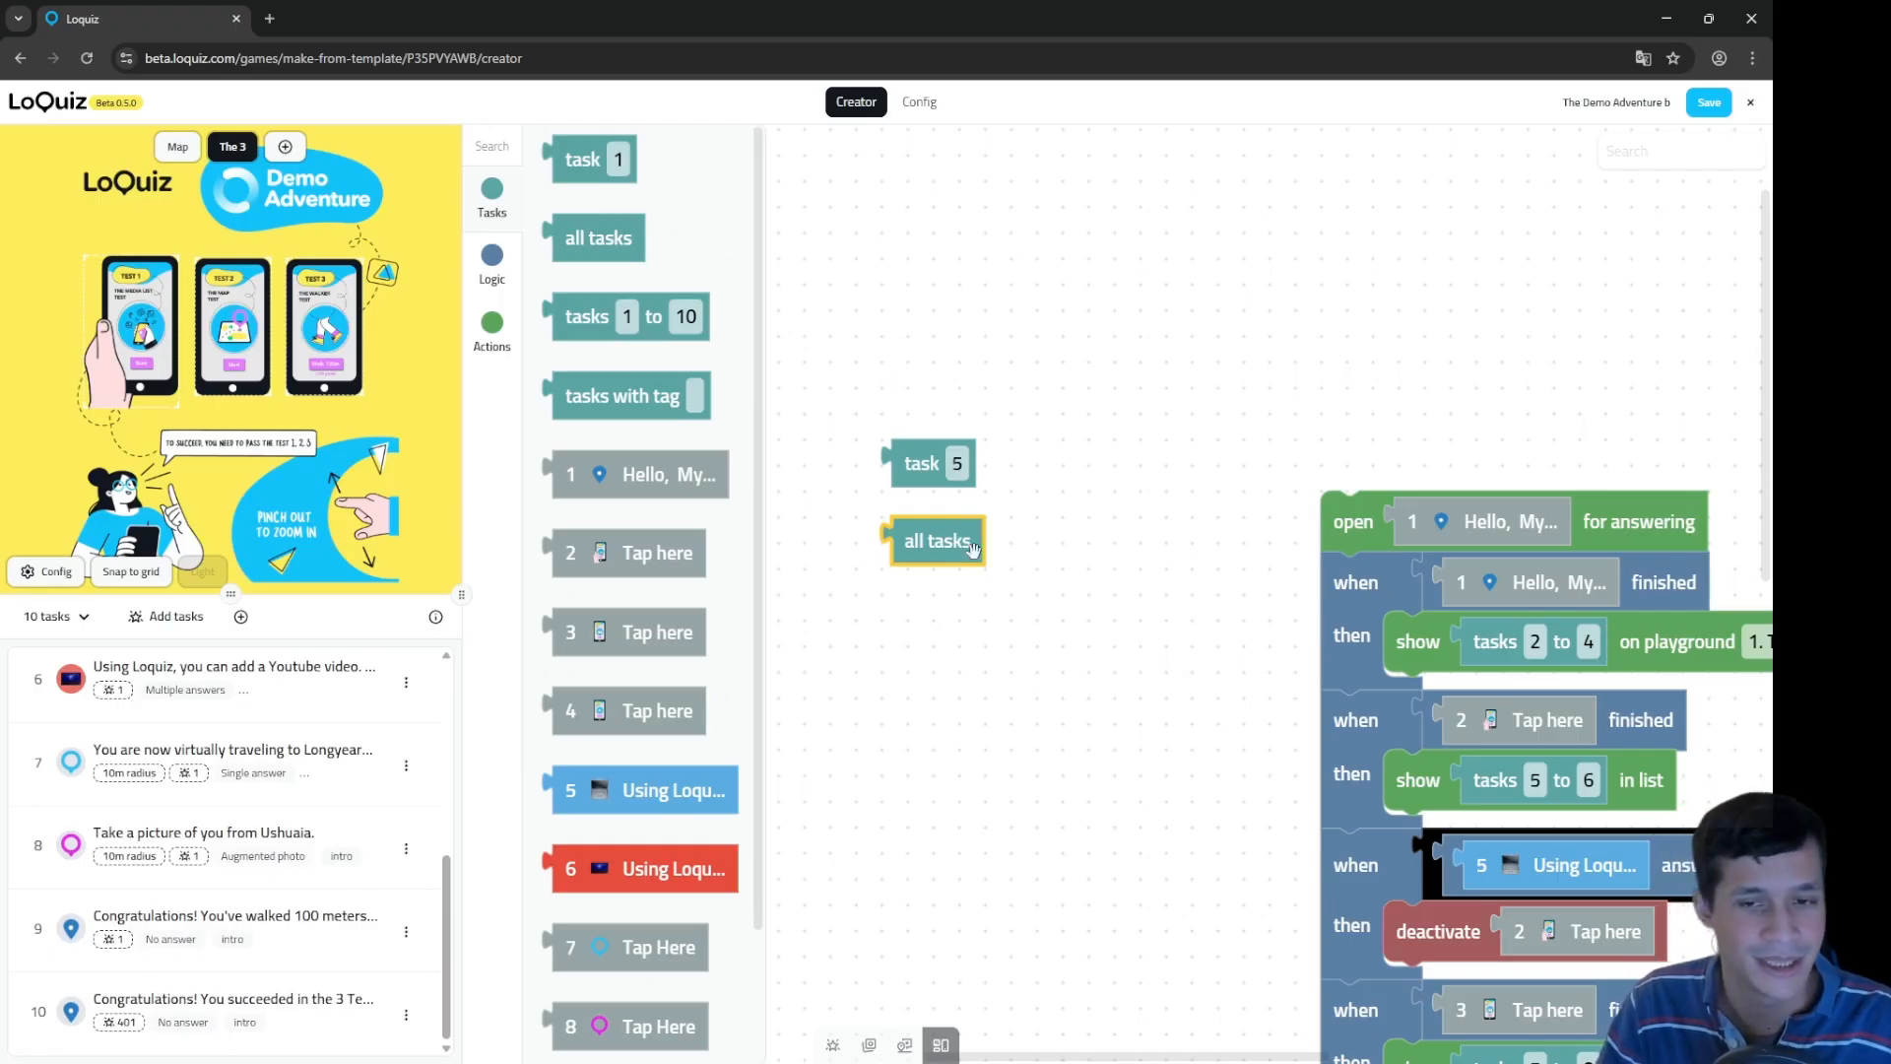
# Step: Add a task range block and change it to 'tasks 1 to 5'
pyautogui.moveTo(616, 317); pyautogui.dragTo(1035, 622)
pyautogui.click(964, 618)
pyautogui.click(1023, 620)
pyautogui.click(962, 617)
pyautogui.click(1032, 622)
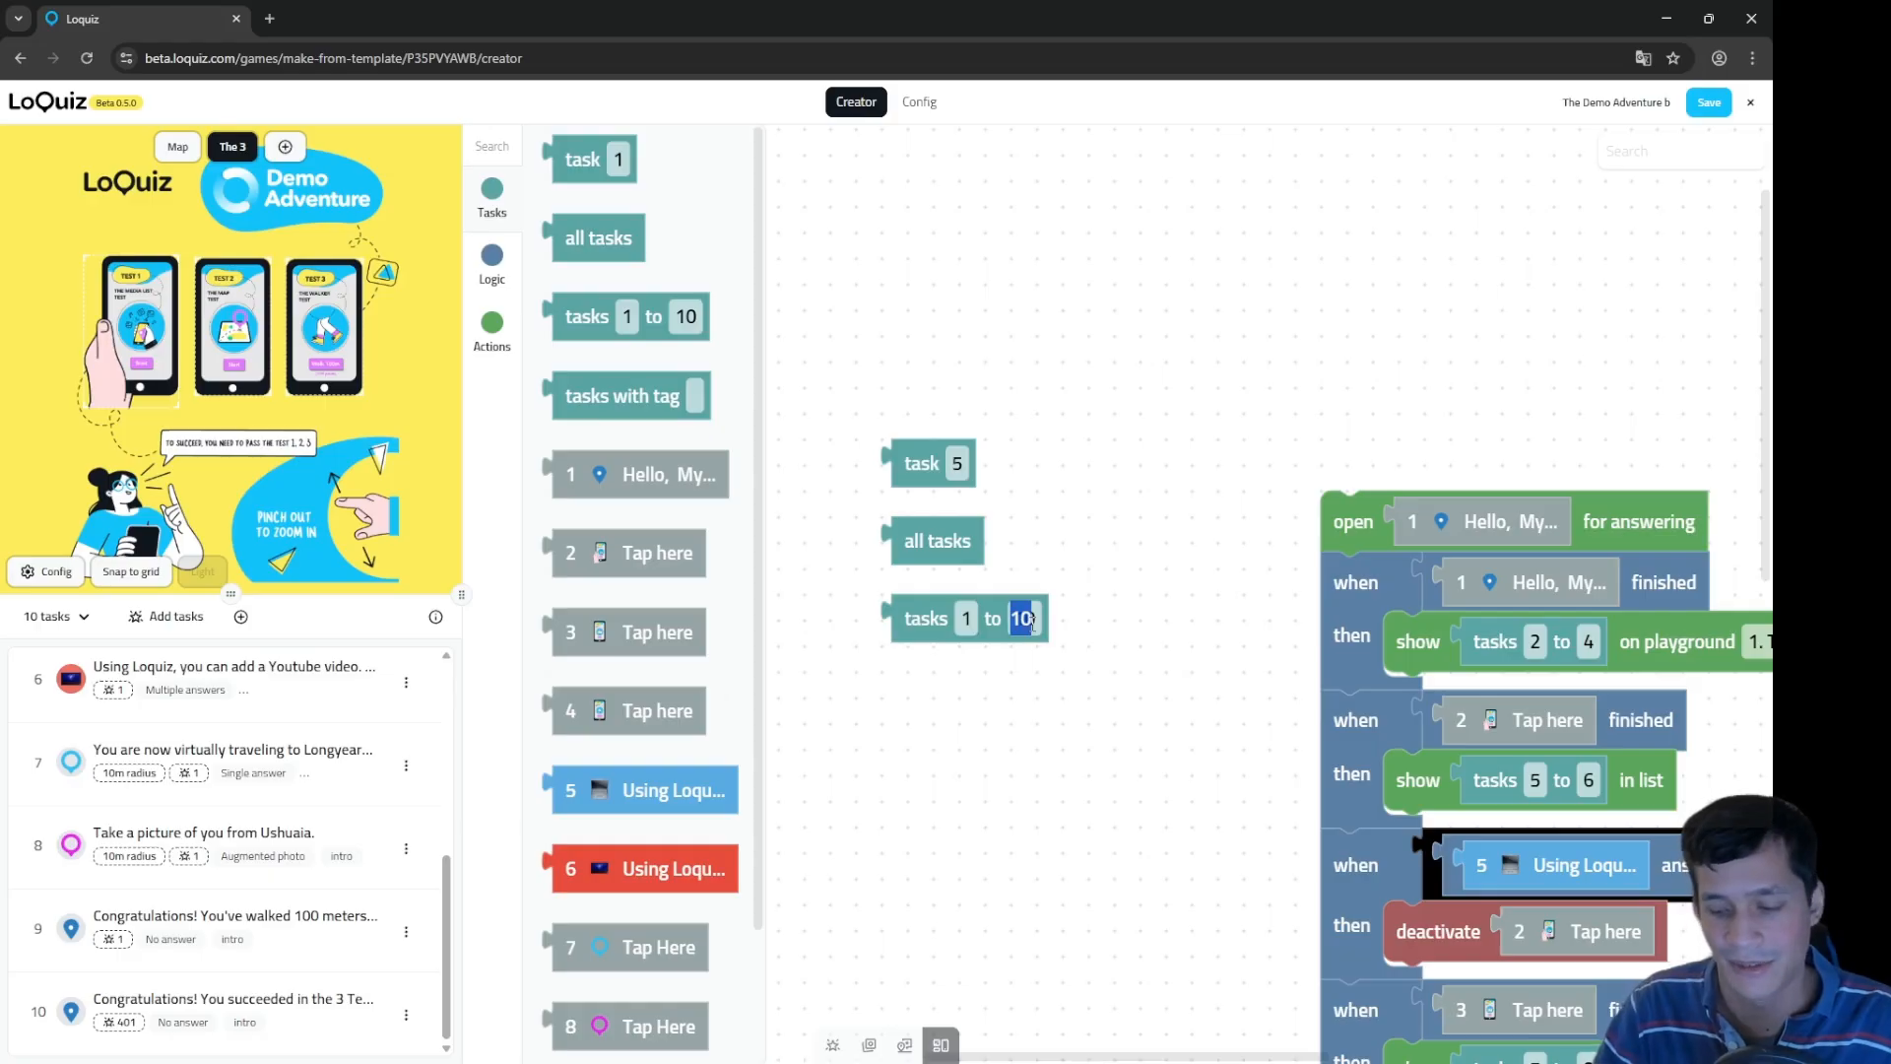
pyautogui.write('5')
pyautogui.scroll(5, 194, 683)
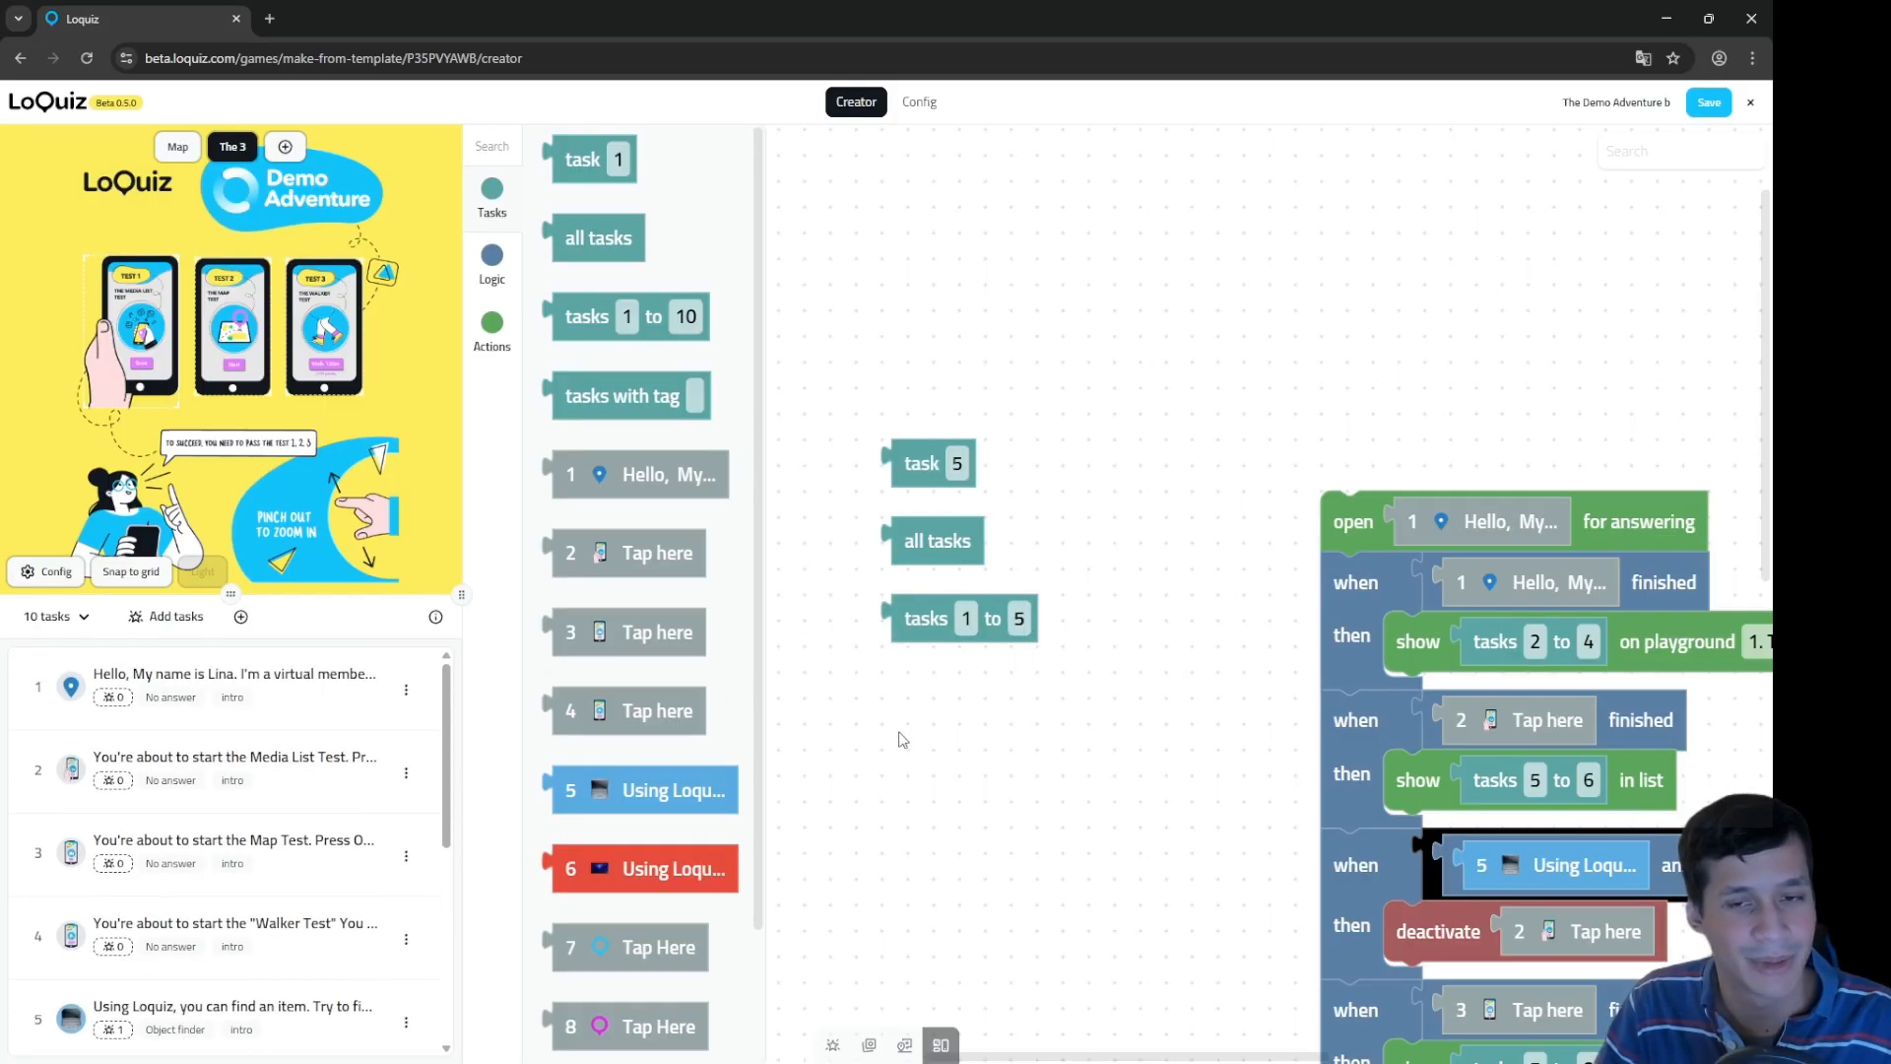
# Step: Add single-task blocks for tasks 1 through 4 below the range block
pyautogui.click(708, 468)
pyautogui.moveTo(923, 765); pyautogui.dragTo(946, 718)
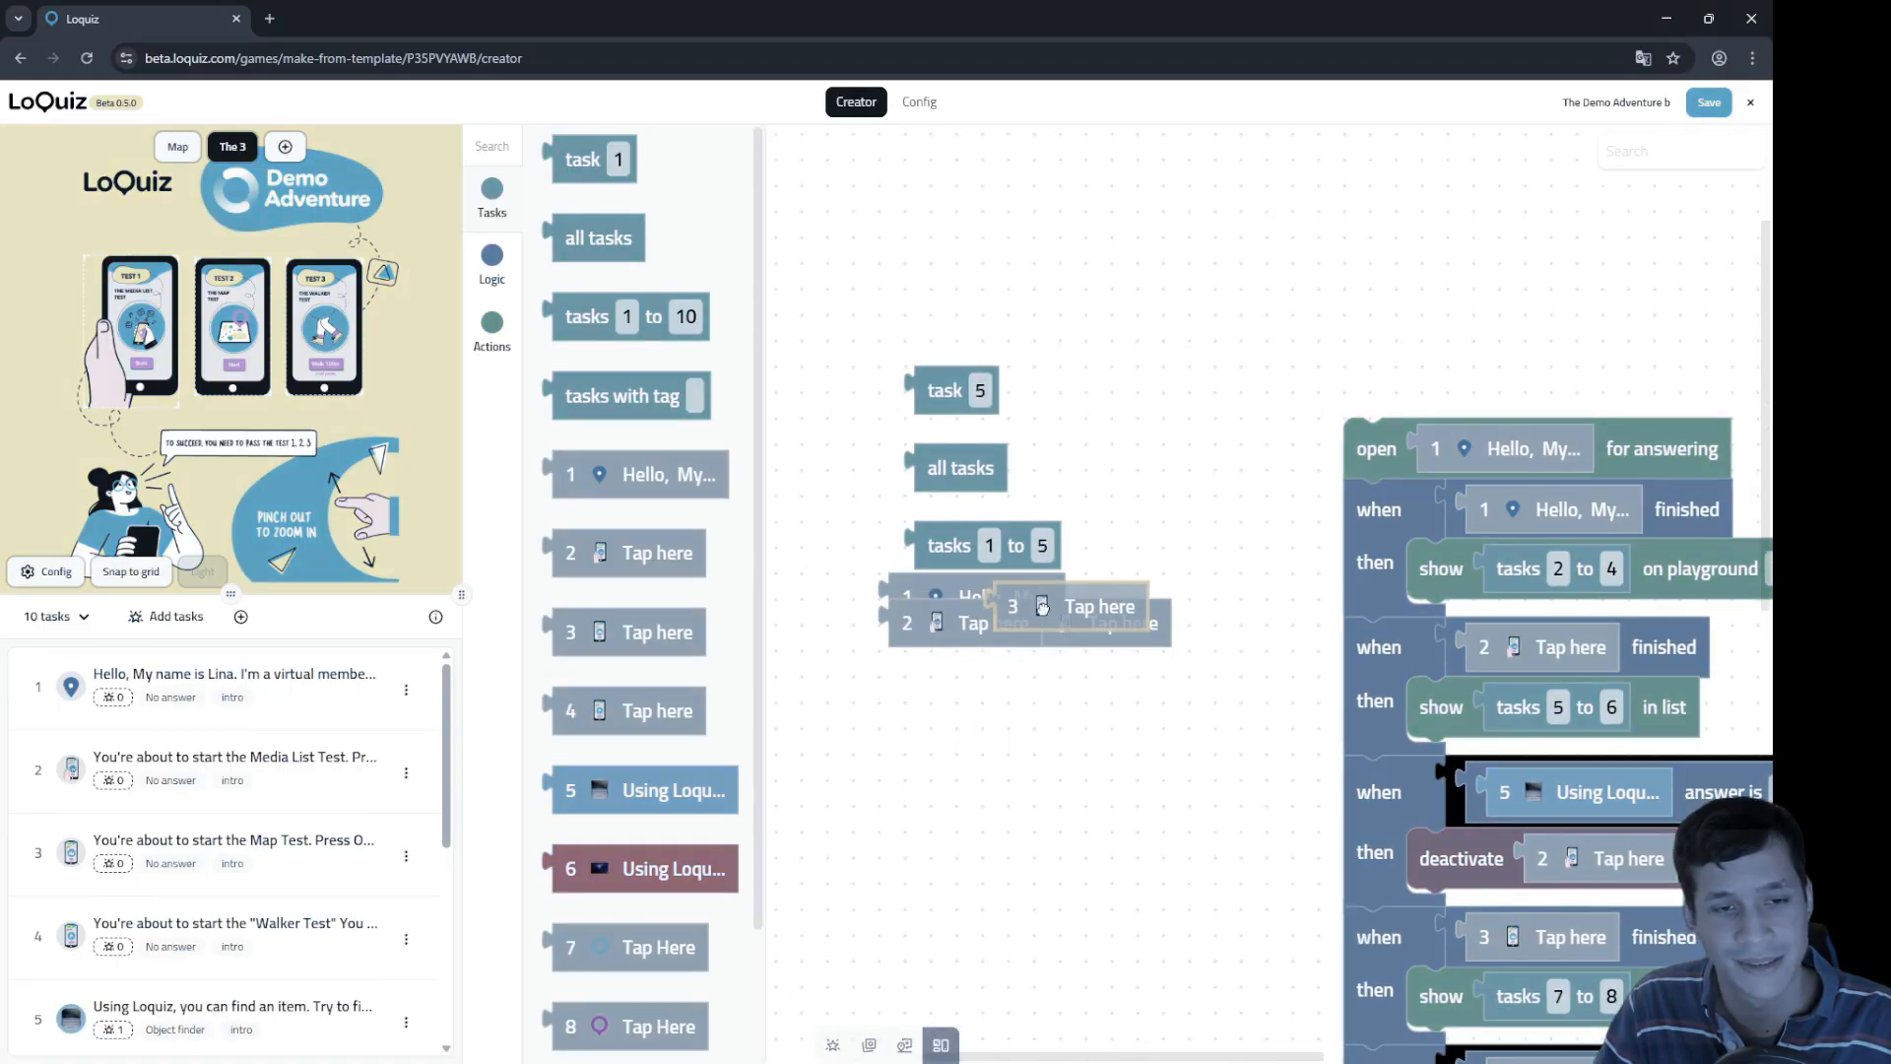
pyautogui.moveTo(679, 710); pyautogui.dragTo(1119, 649)
pyautogui.click(652, 712)
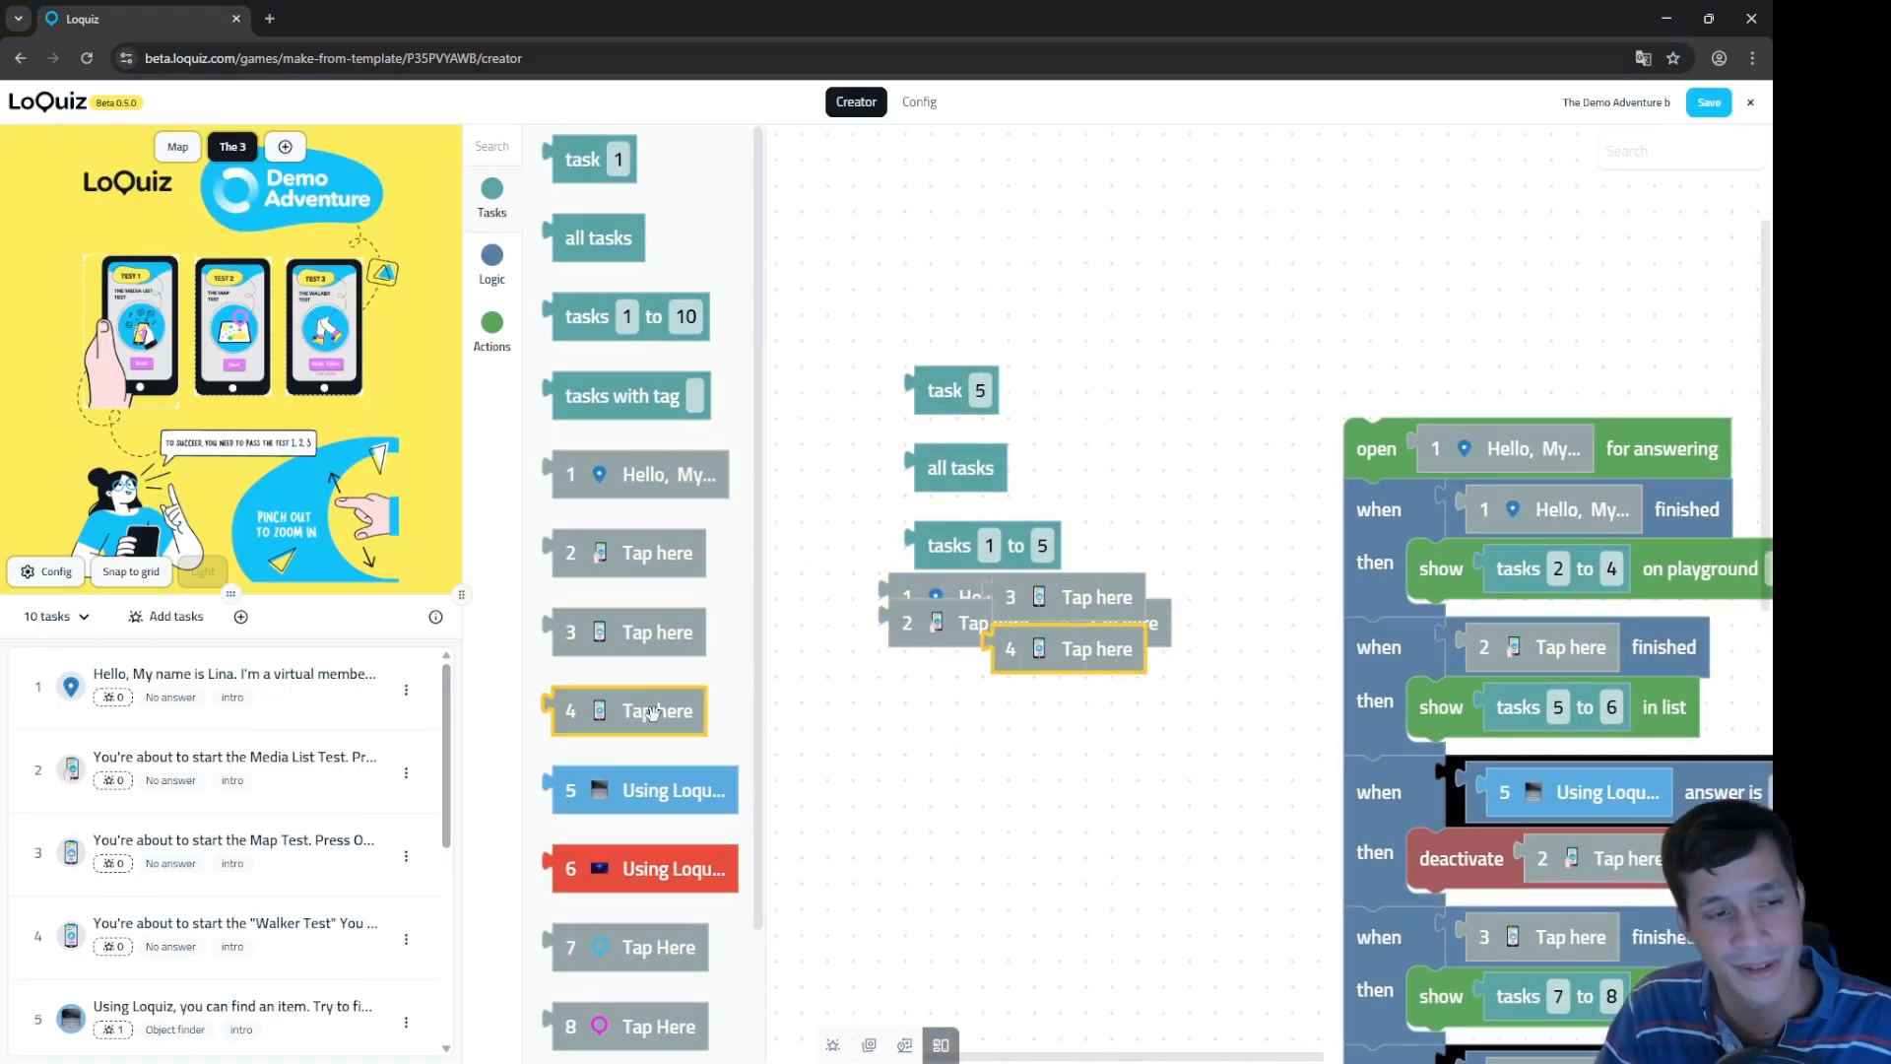
pyautogui.scroll(-2, 660, 887)
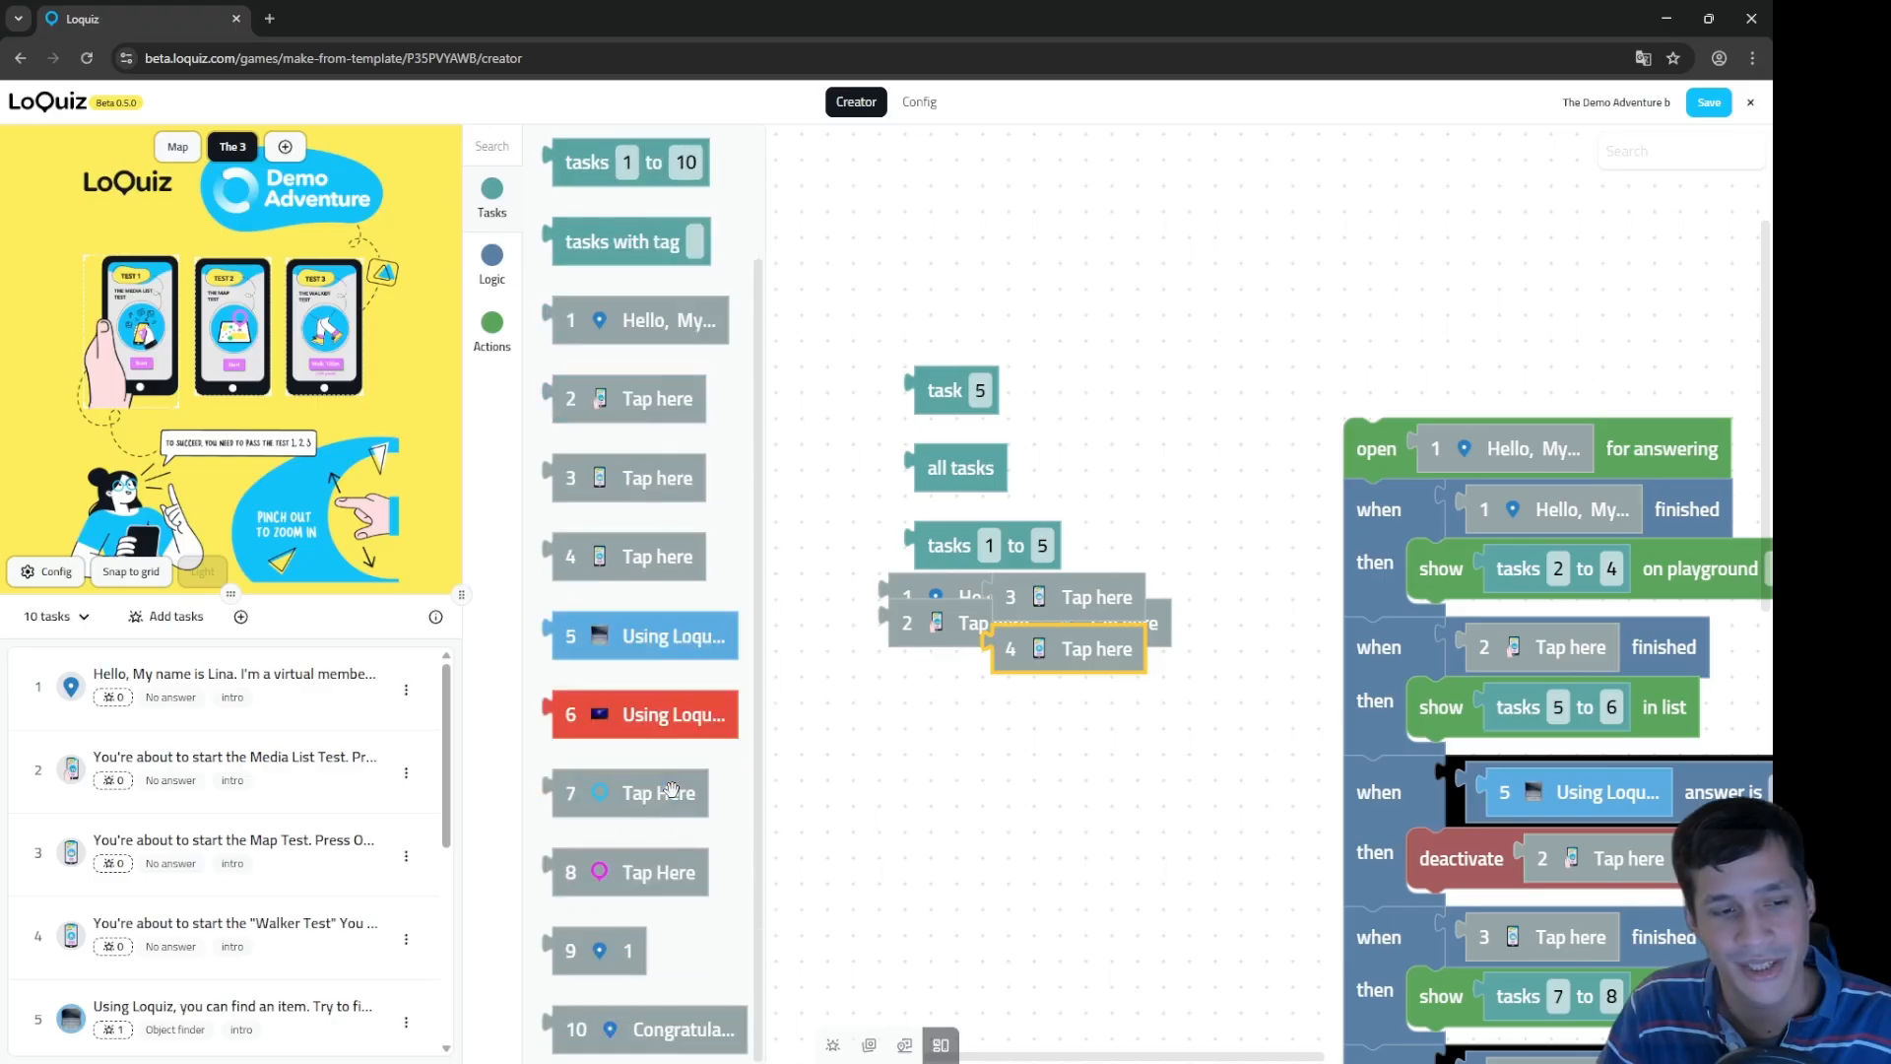
pyautogui.scroll(-4, 344, 857)
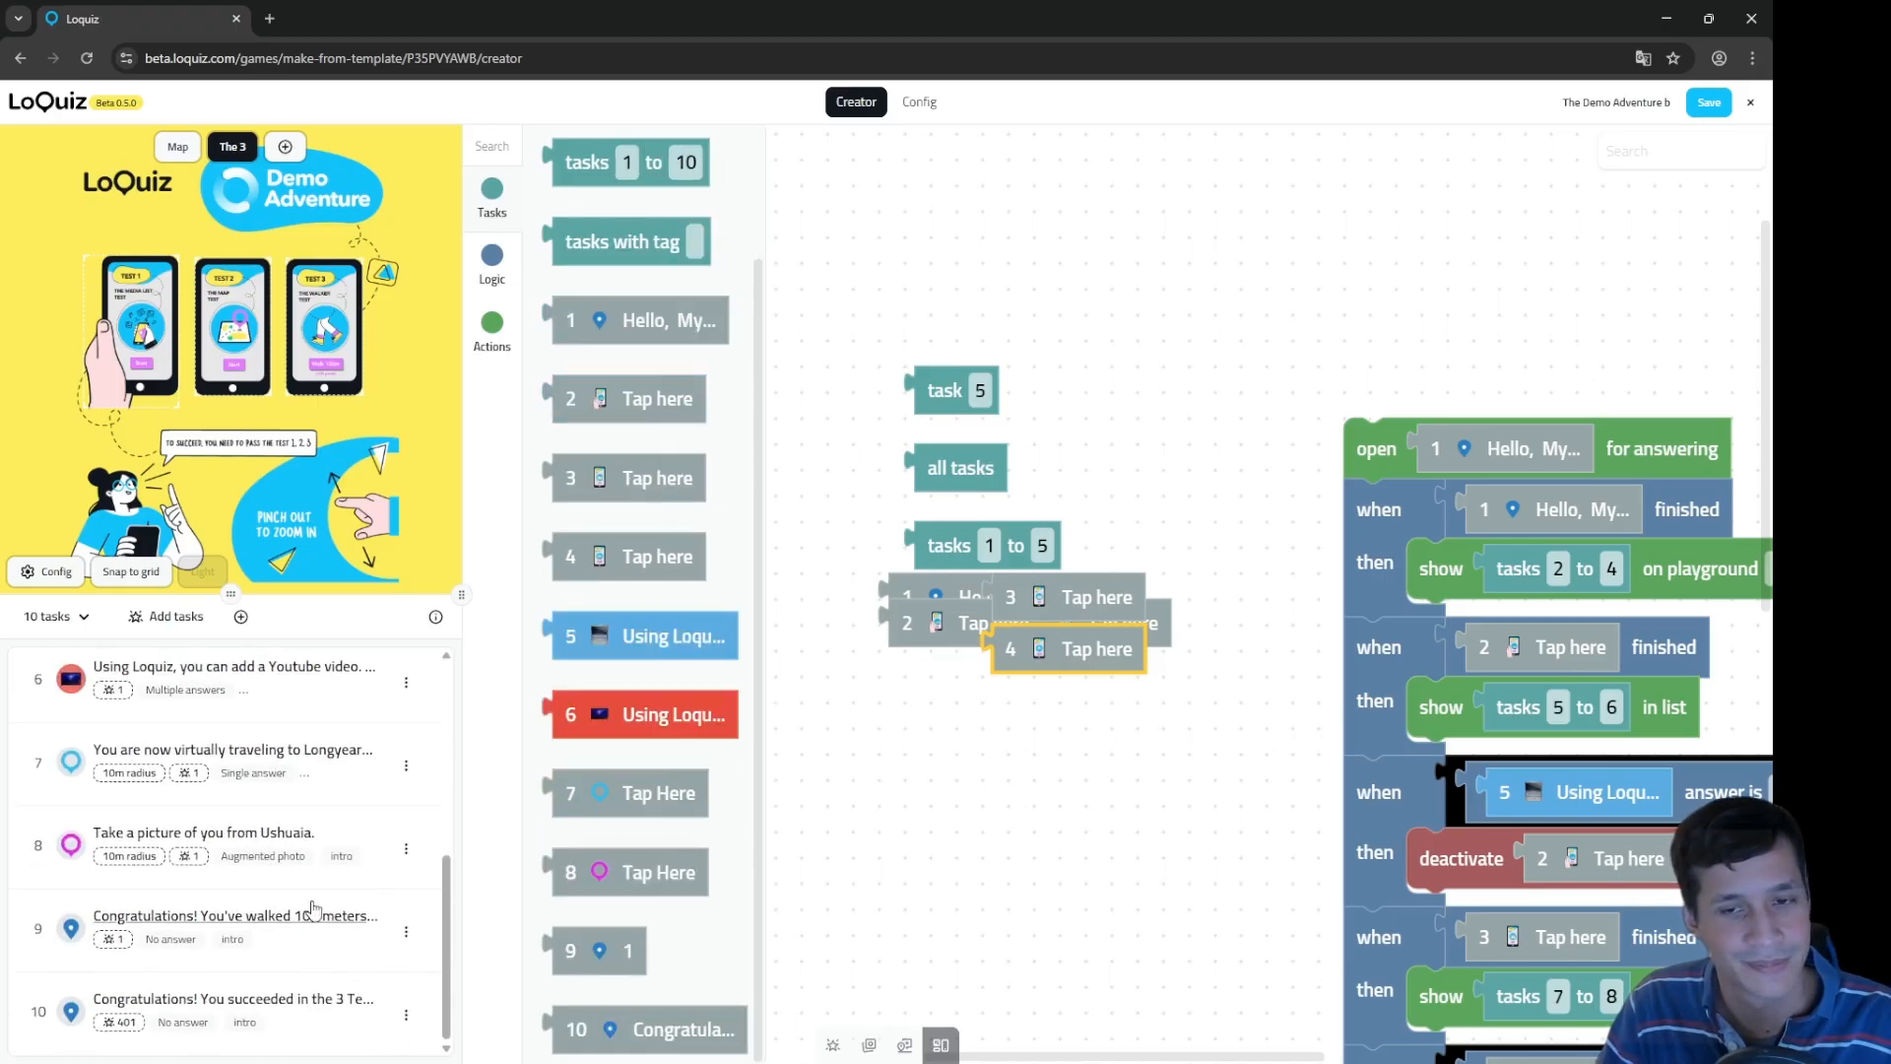
pyautogui.moveTo(985, 792); pyautogui.dragTo(1186, 674)
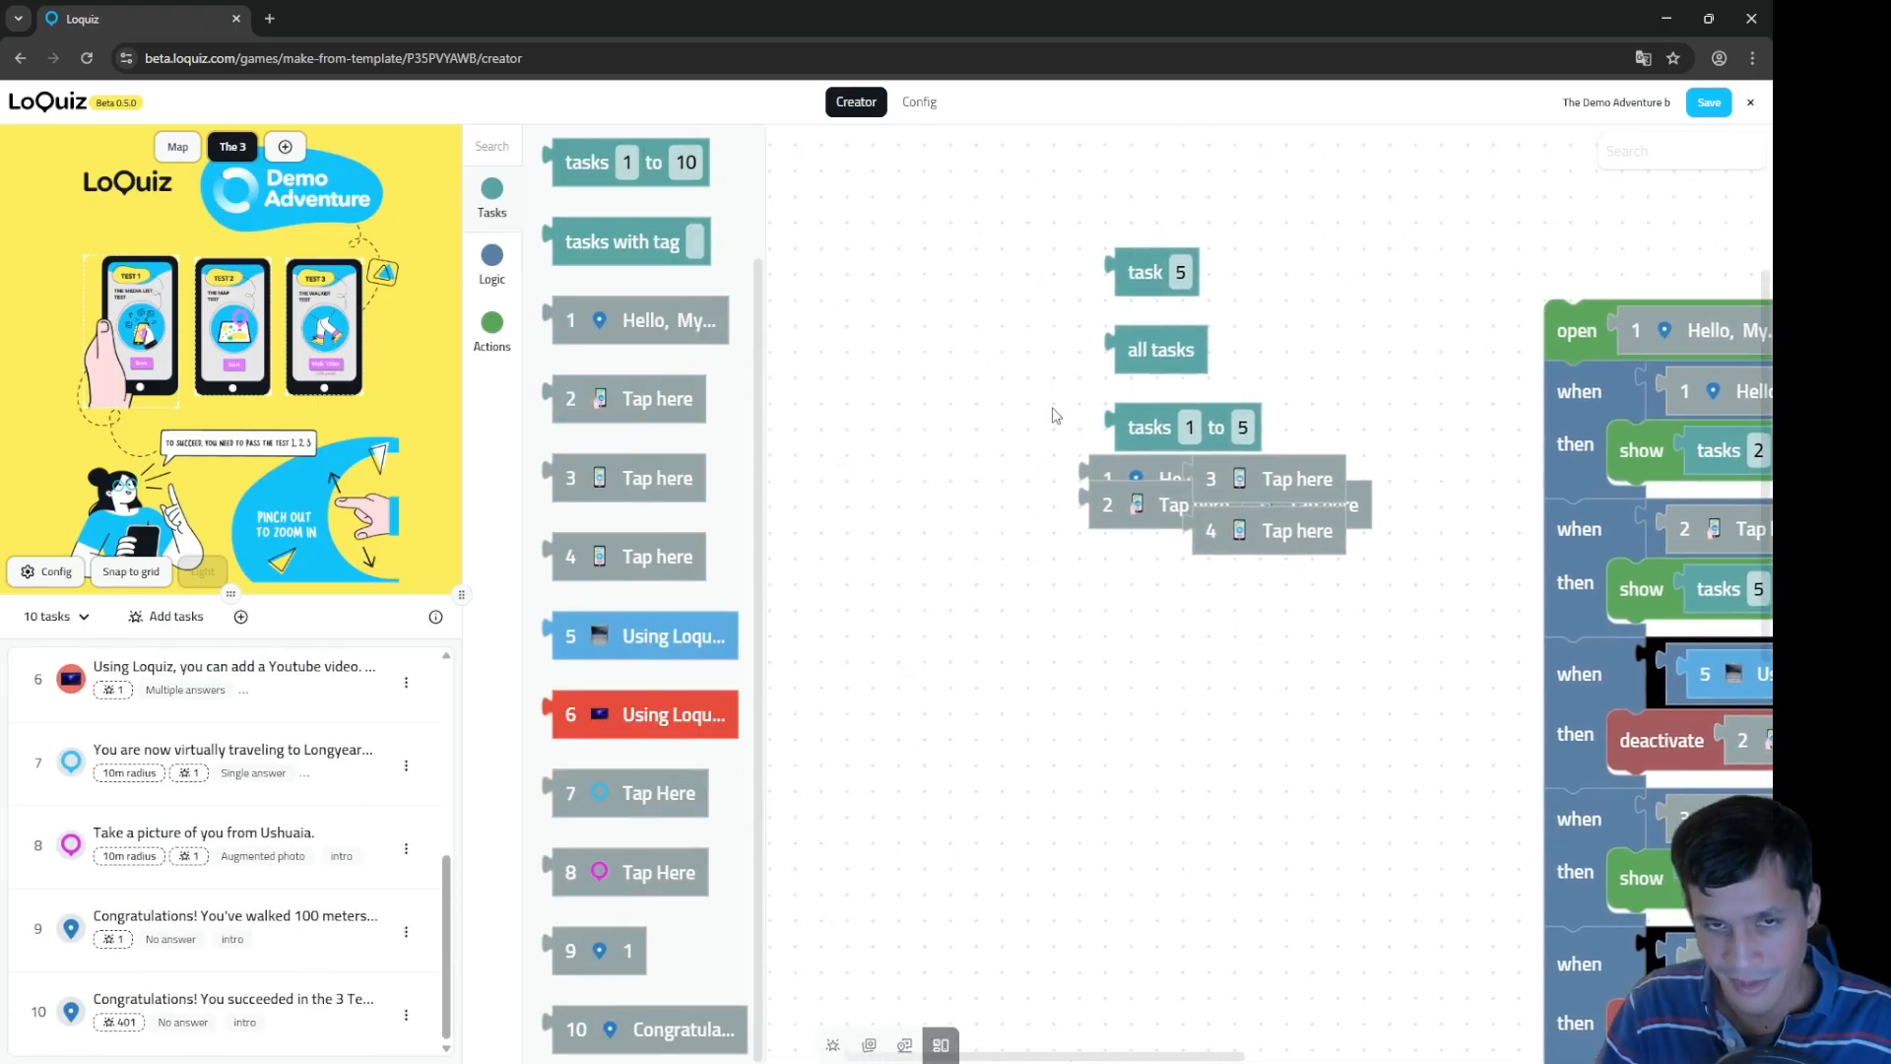
pyautogui.click(493, 266)
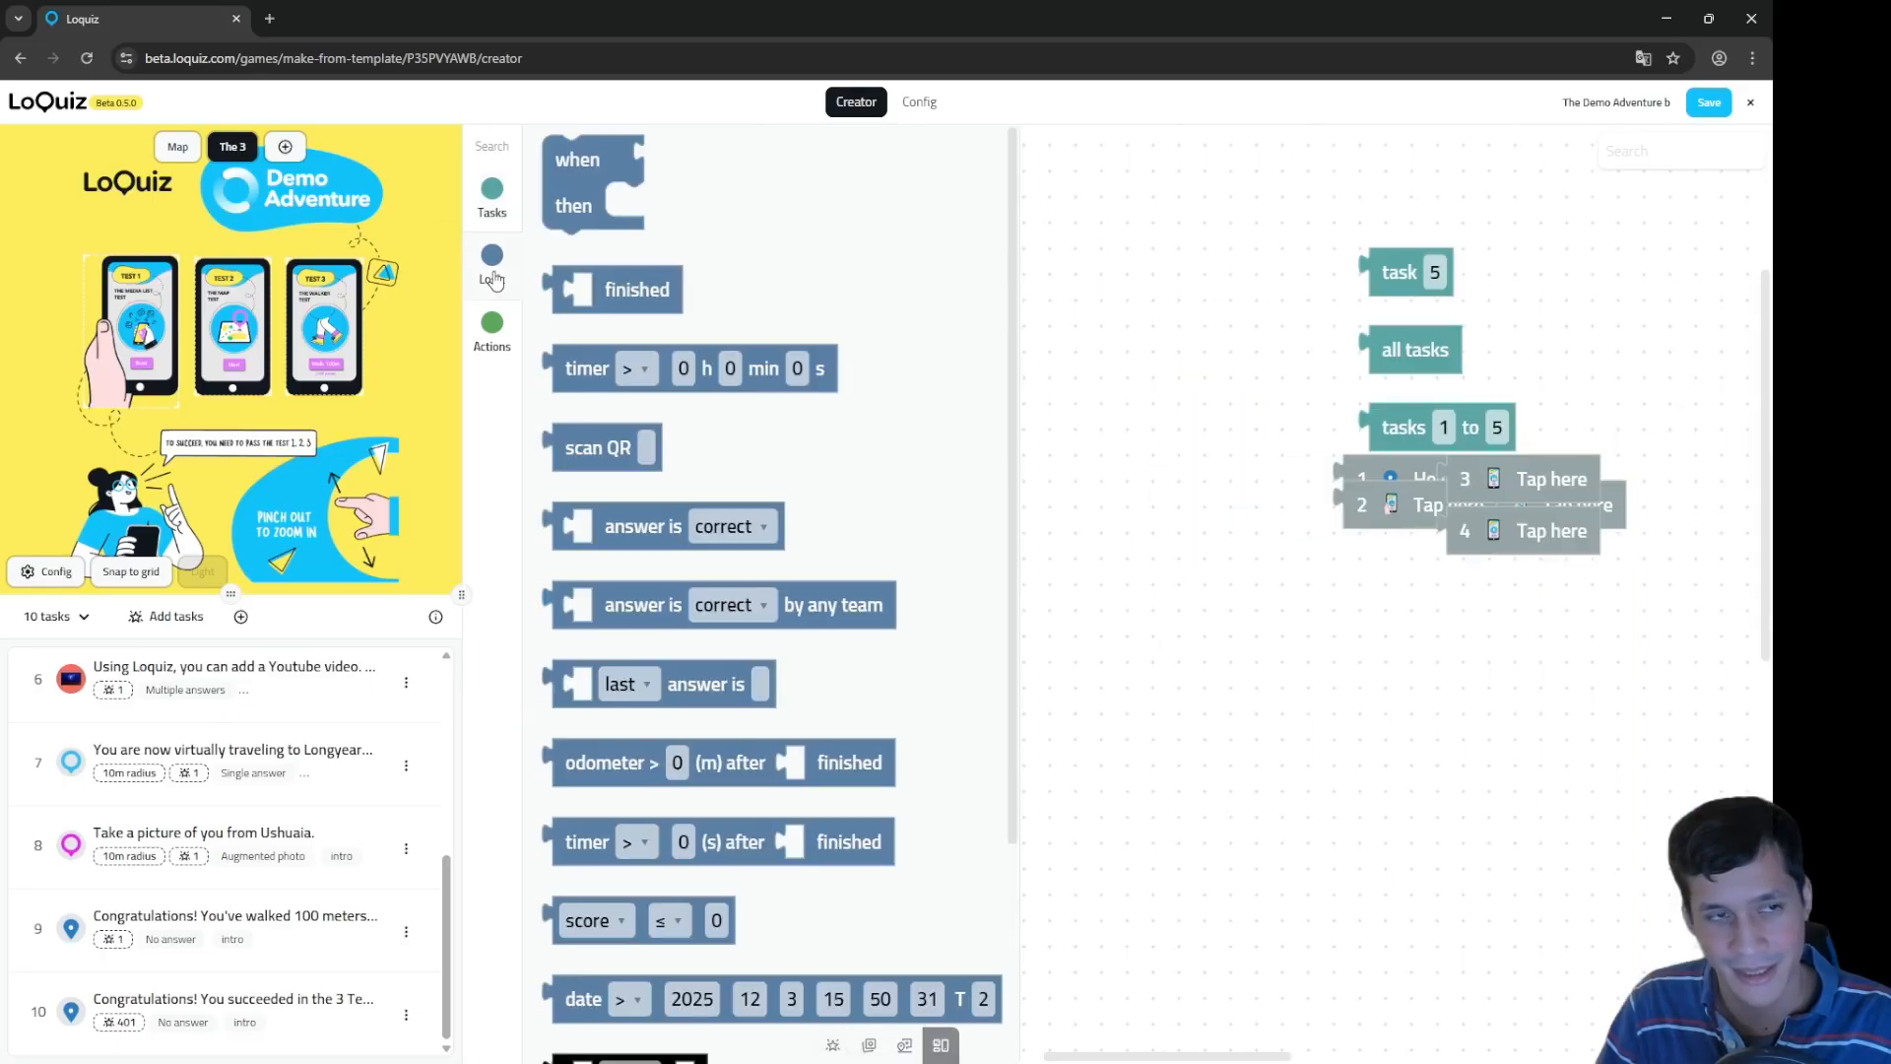
pyautogui.moveTo(1357, 712); pyautogui.dragTo(1337, 632)
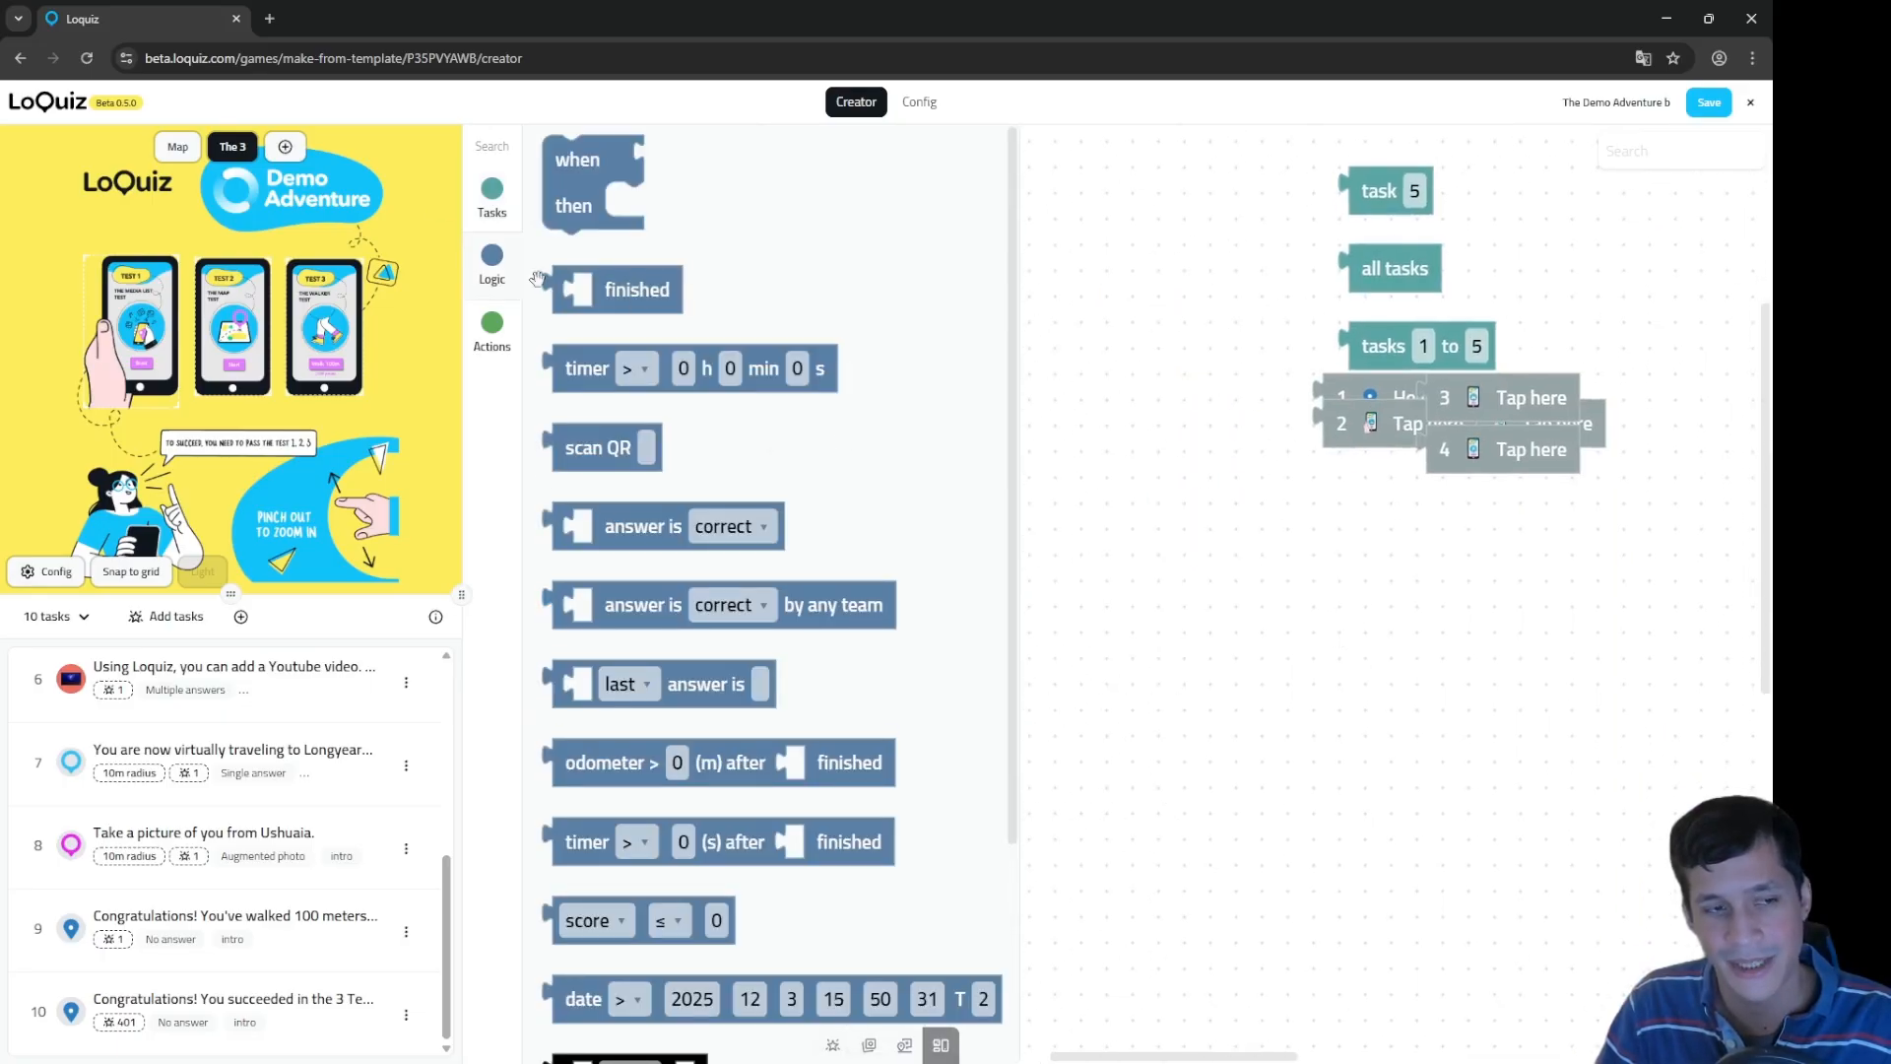
# Step: Place a new when/then rule with a 'finished' condition in its when slot
pyautogui.click(497, 339)
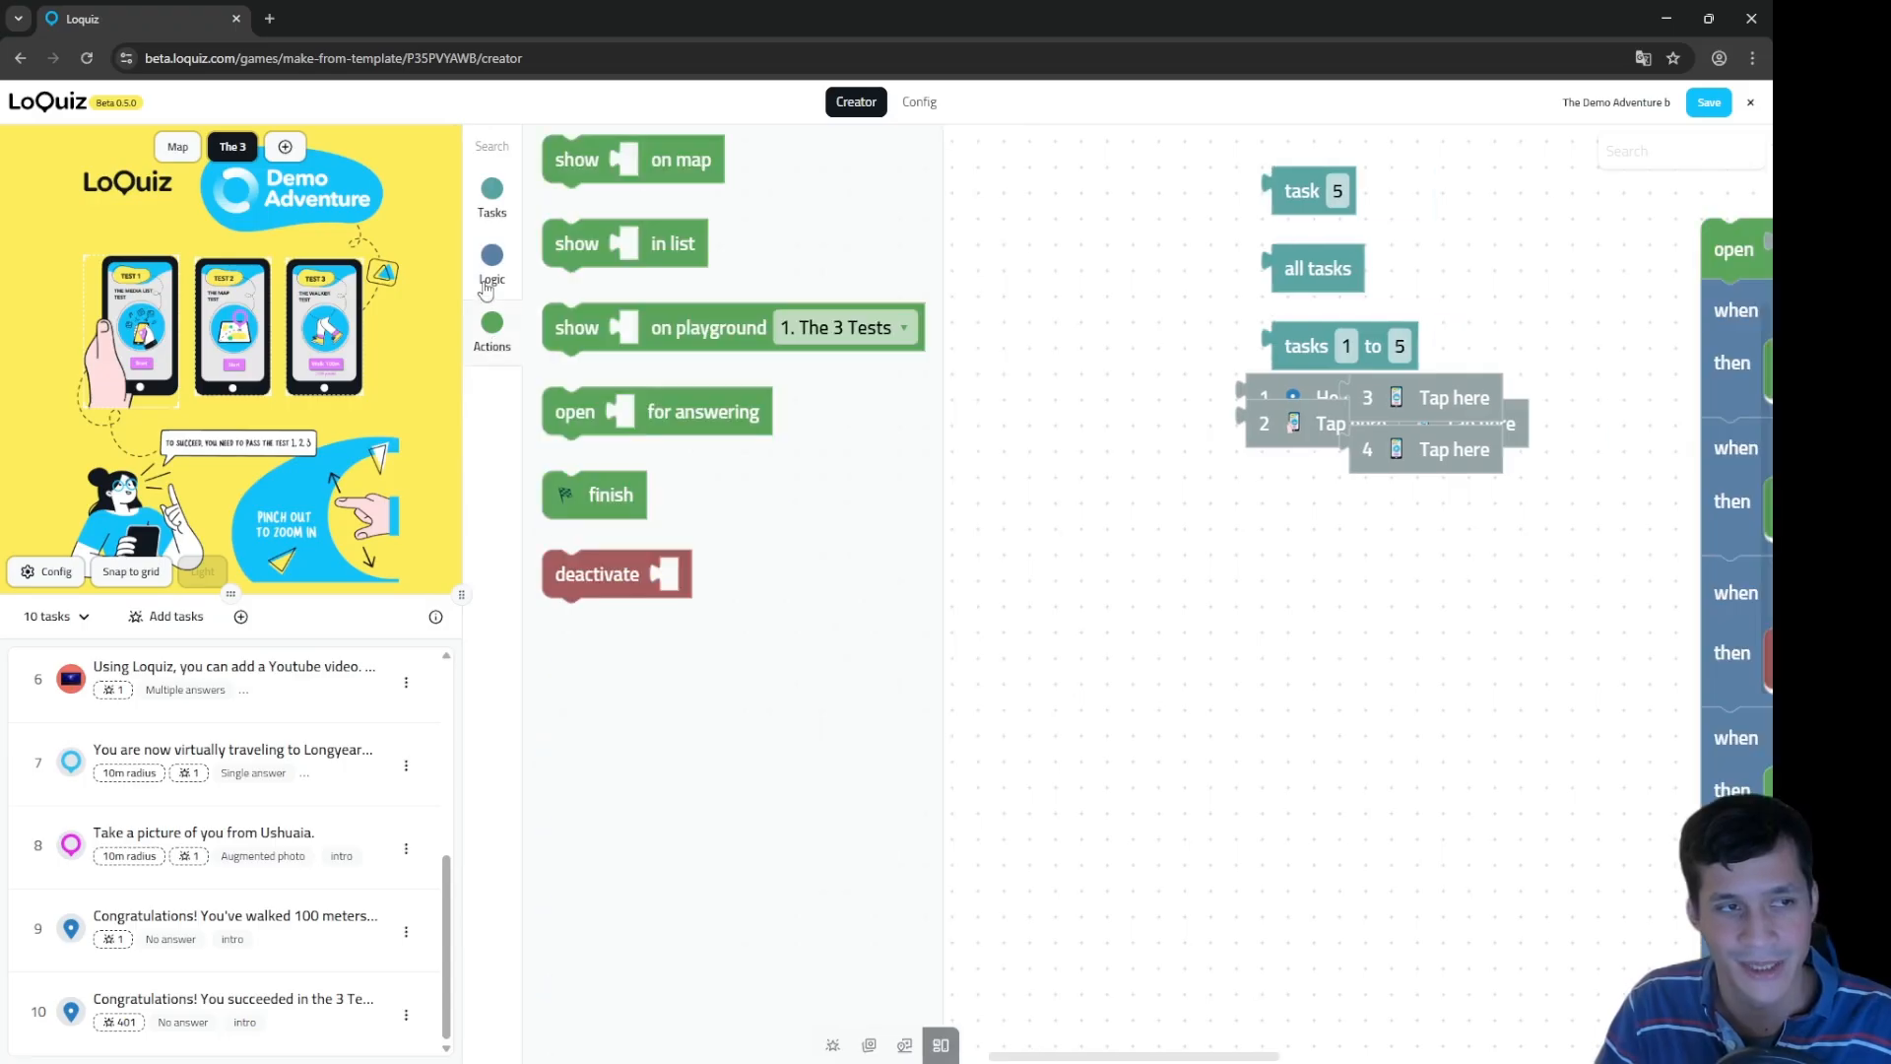
pyautogui.click(488, 281)
pyautogui.moveTo(572, 175); pyautogui.dragTo(1135, 672)
pyautogui.moveTo(1364, 588); pyautogui.dragTo(1370, 428)
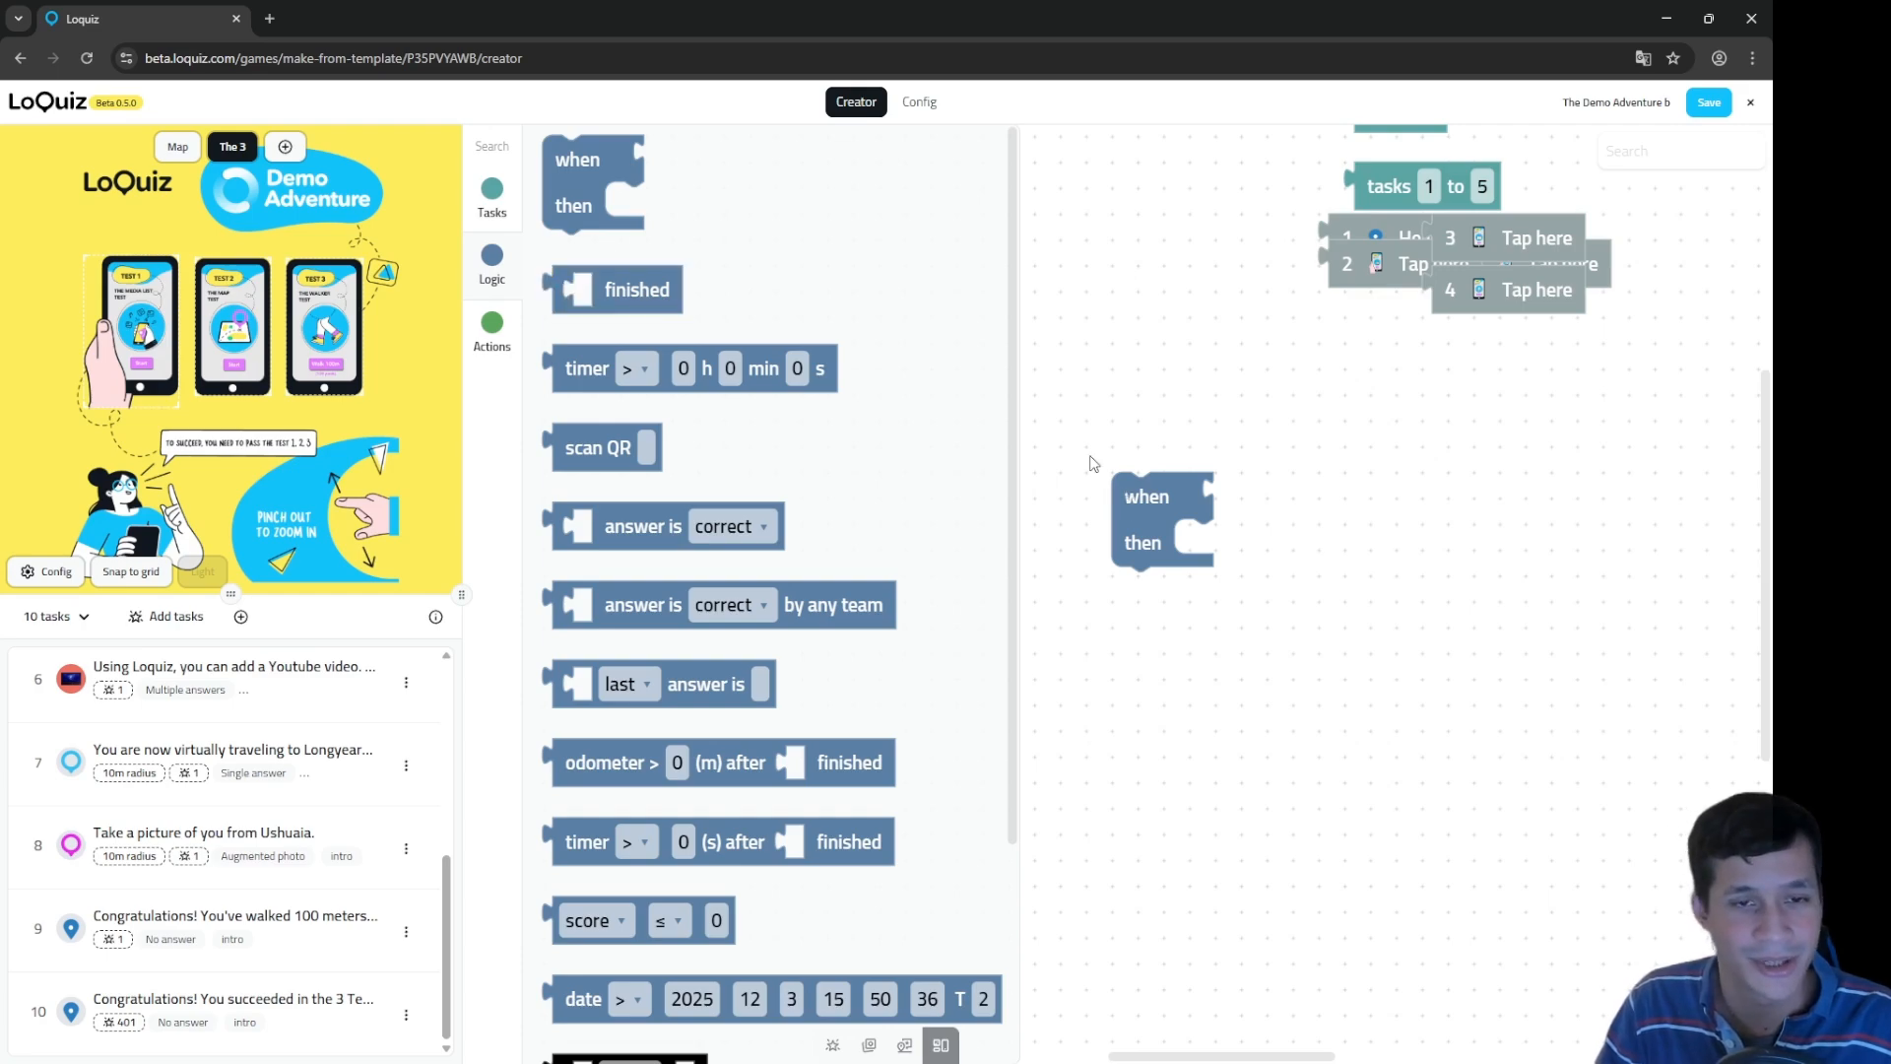
pyautogui.click(1185, 511)
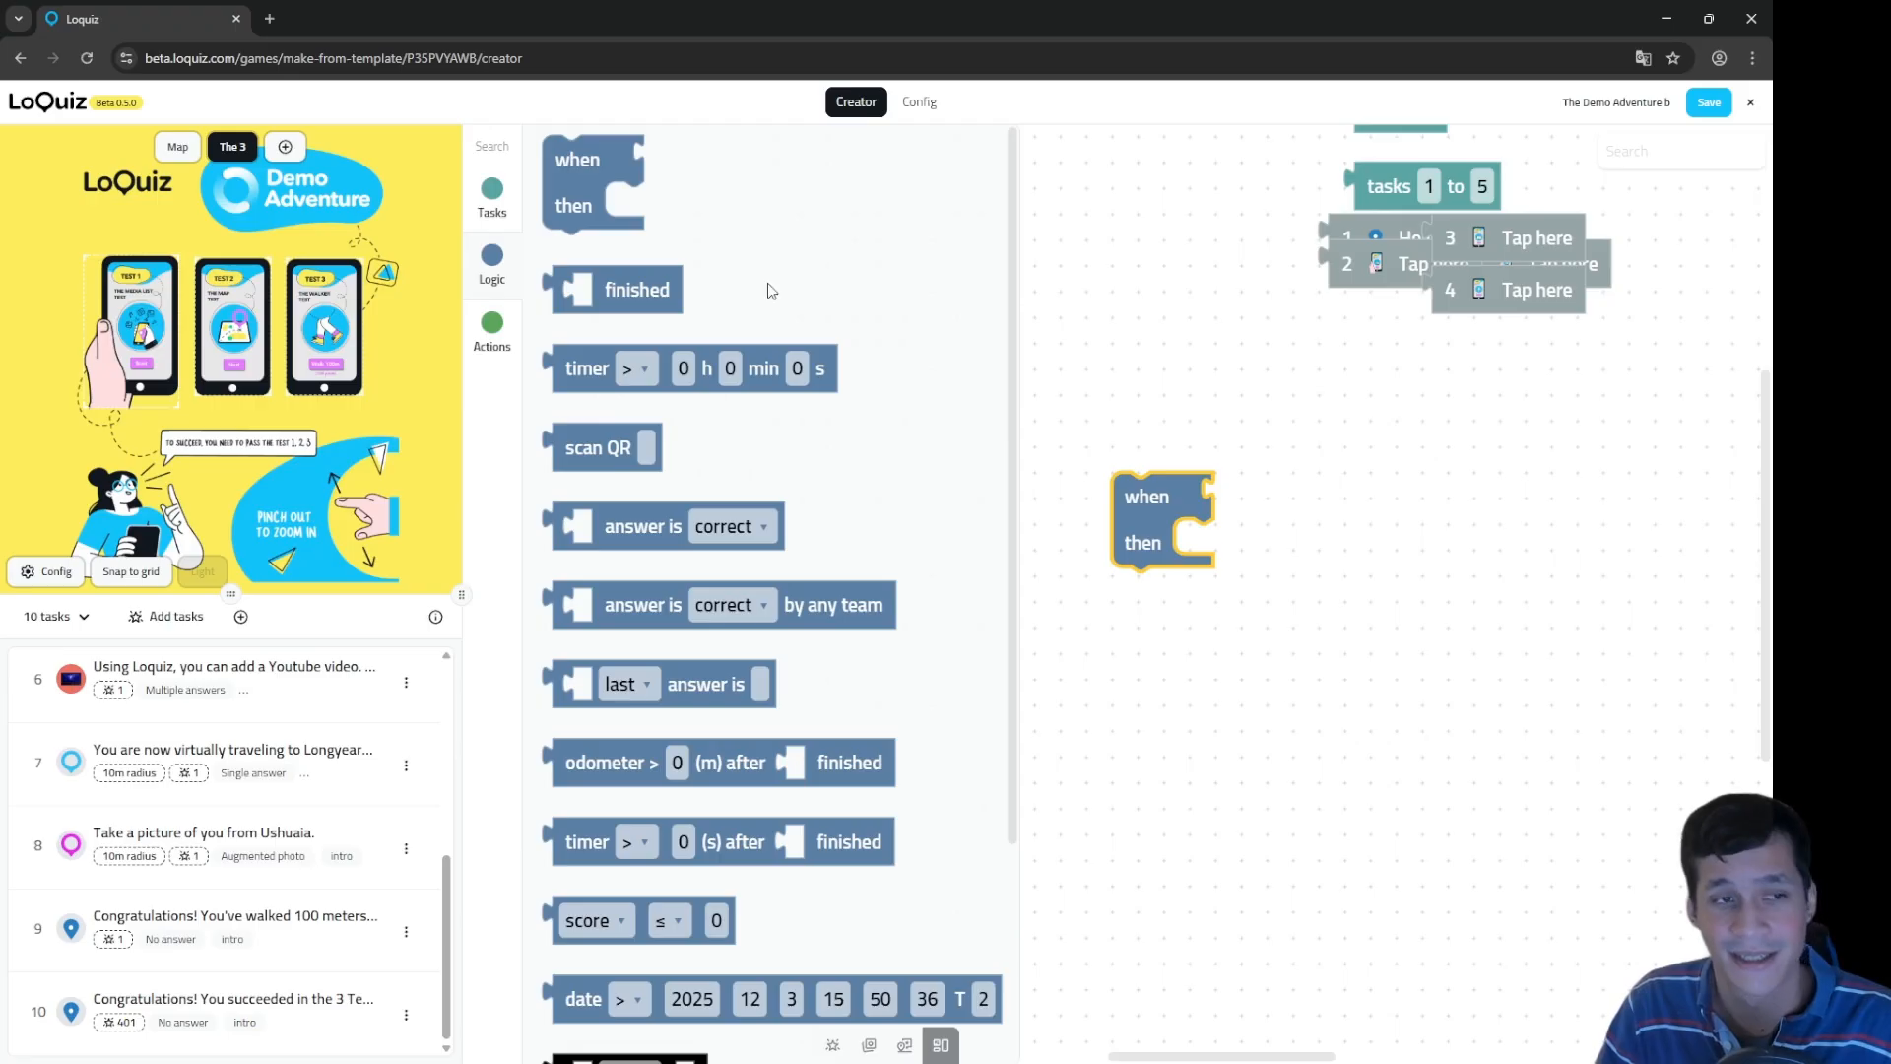
pyautogui.moveTo(636, 289); pyautogui.dragTo(1280, 495)
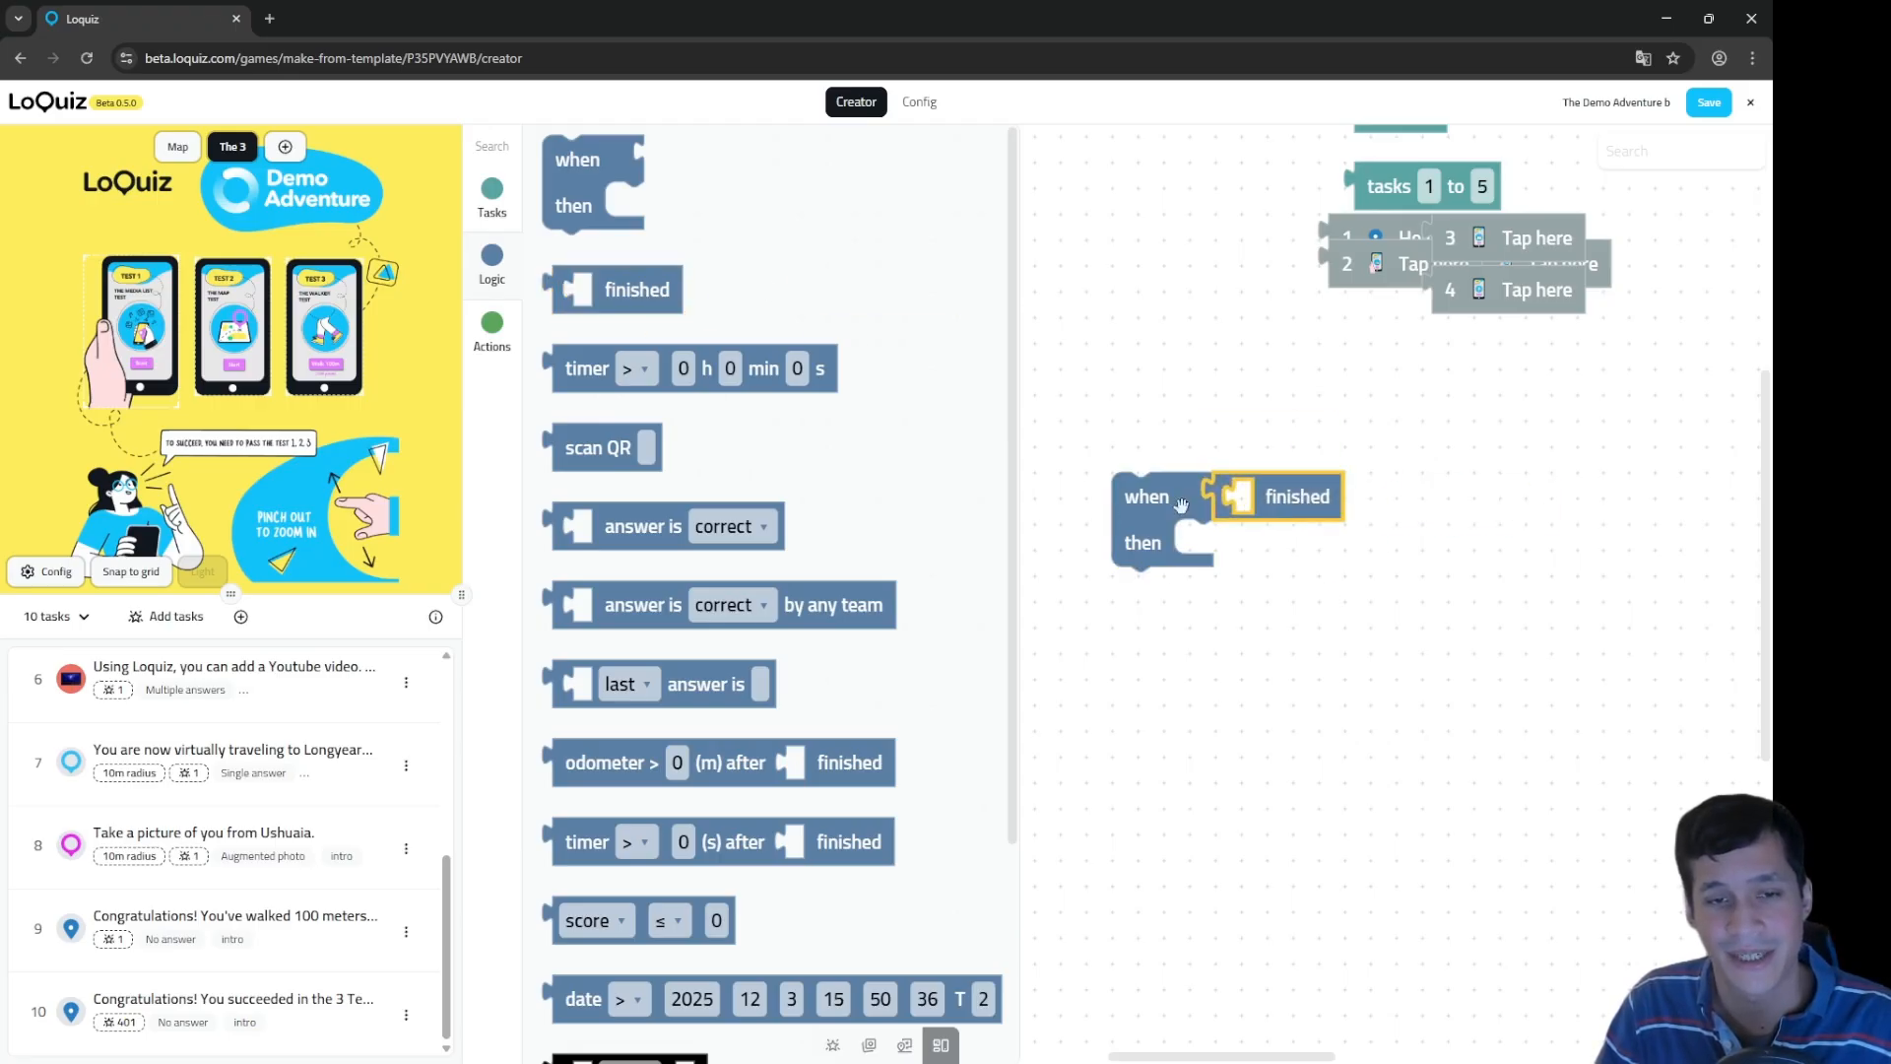
pyautogui.click(1119, 521)
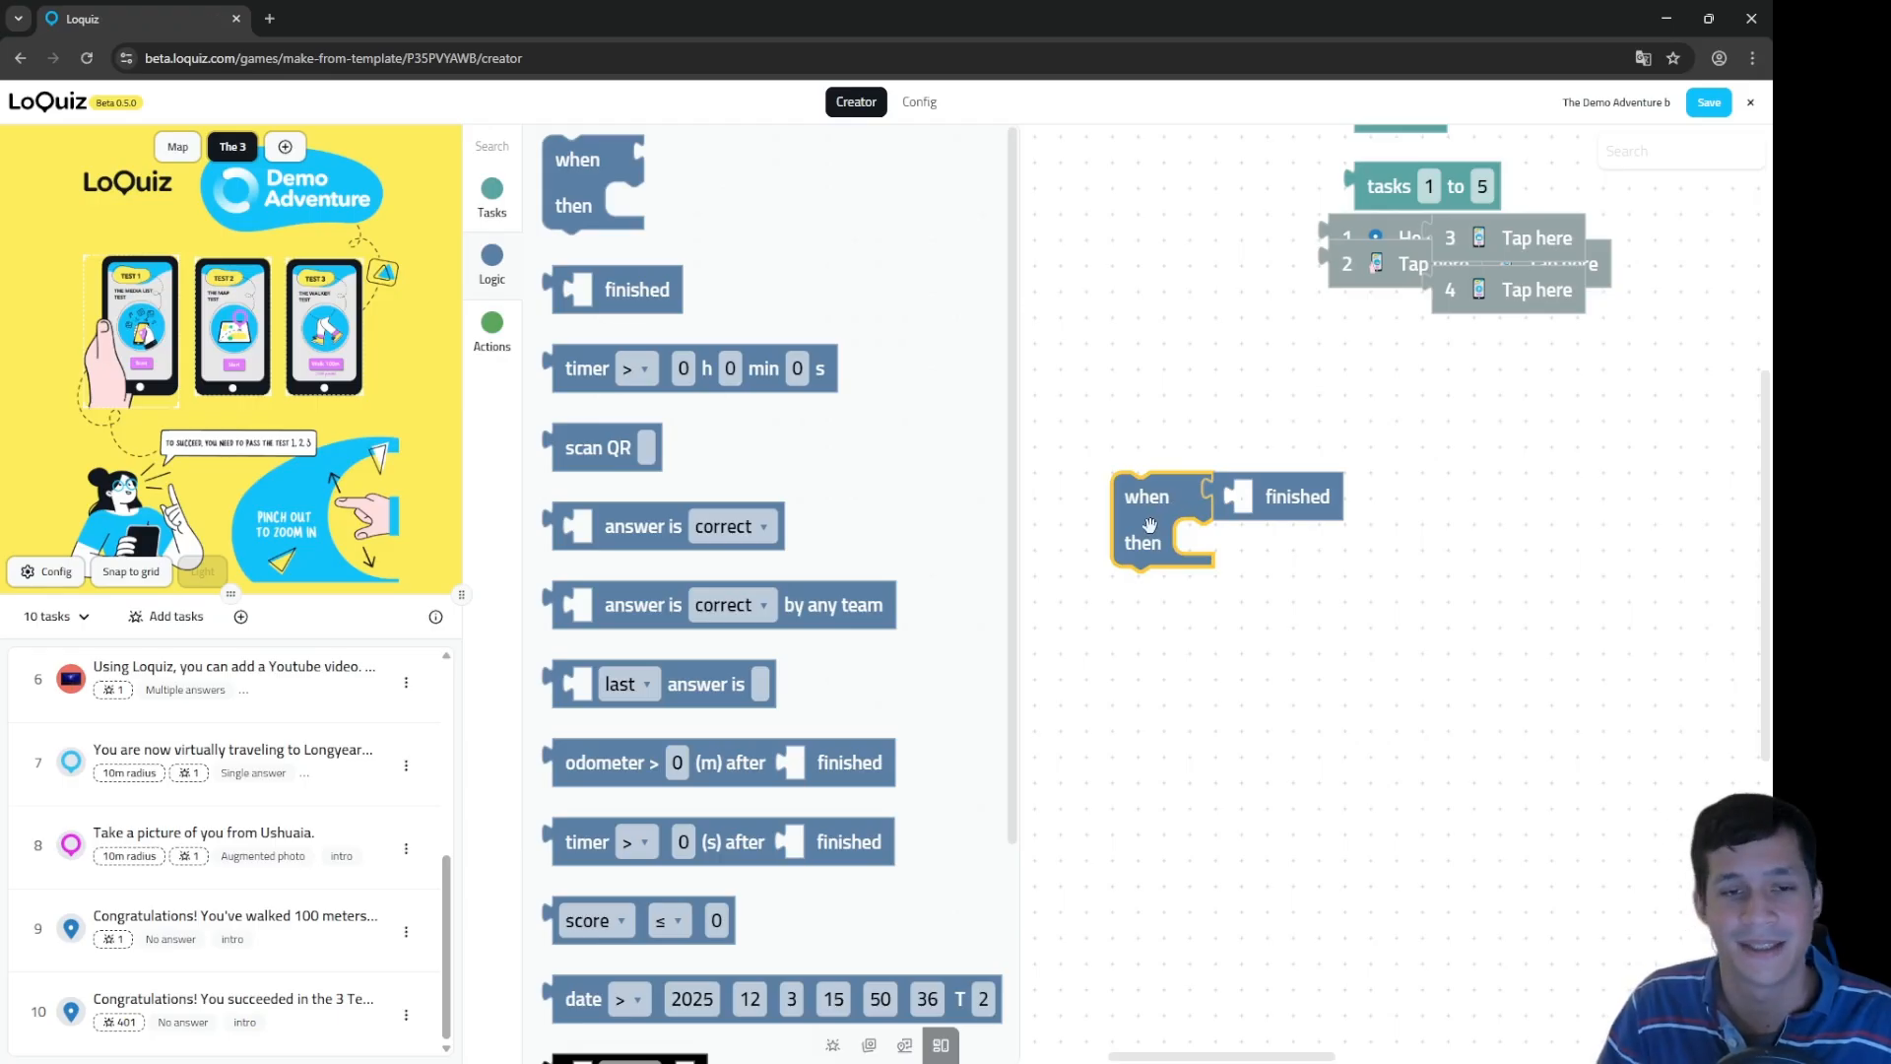
pyautogui.click(1243, 500)
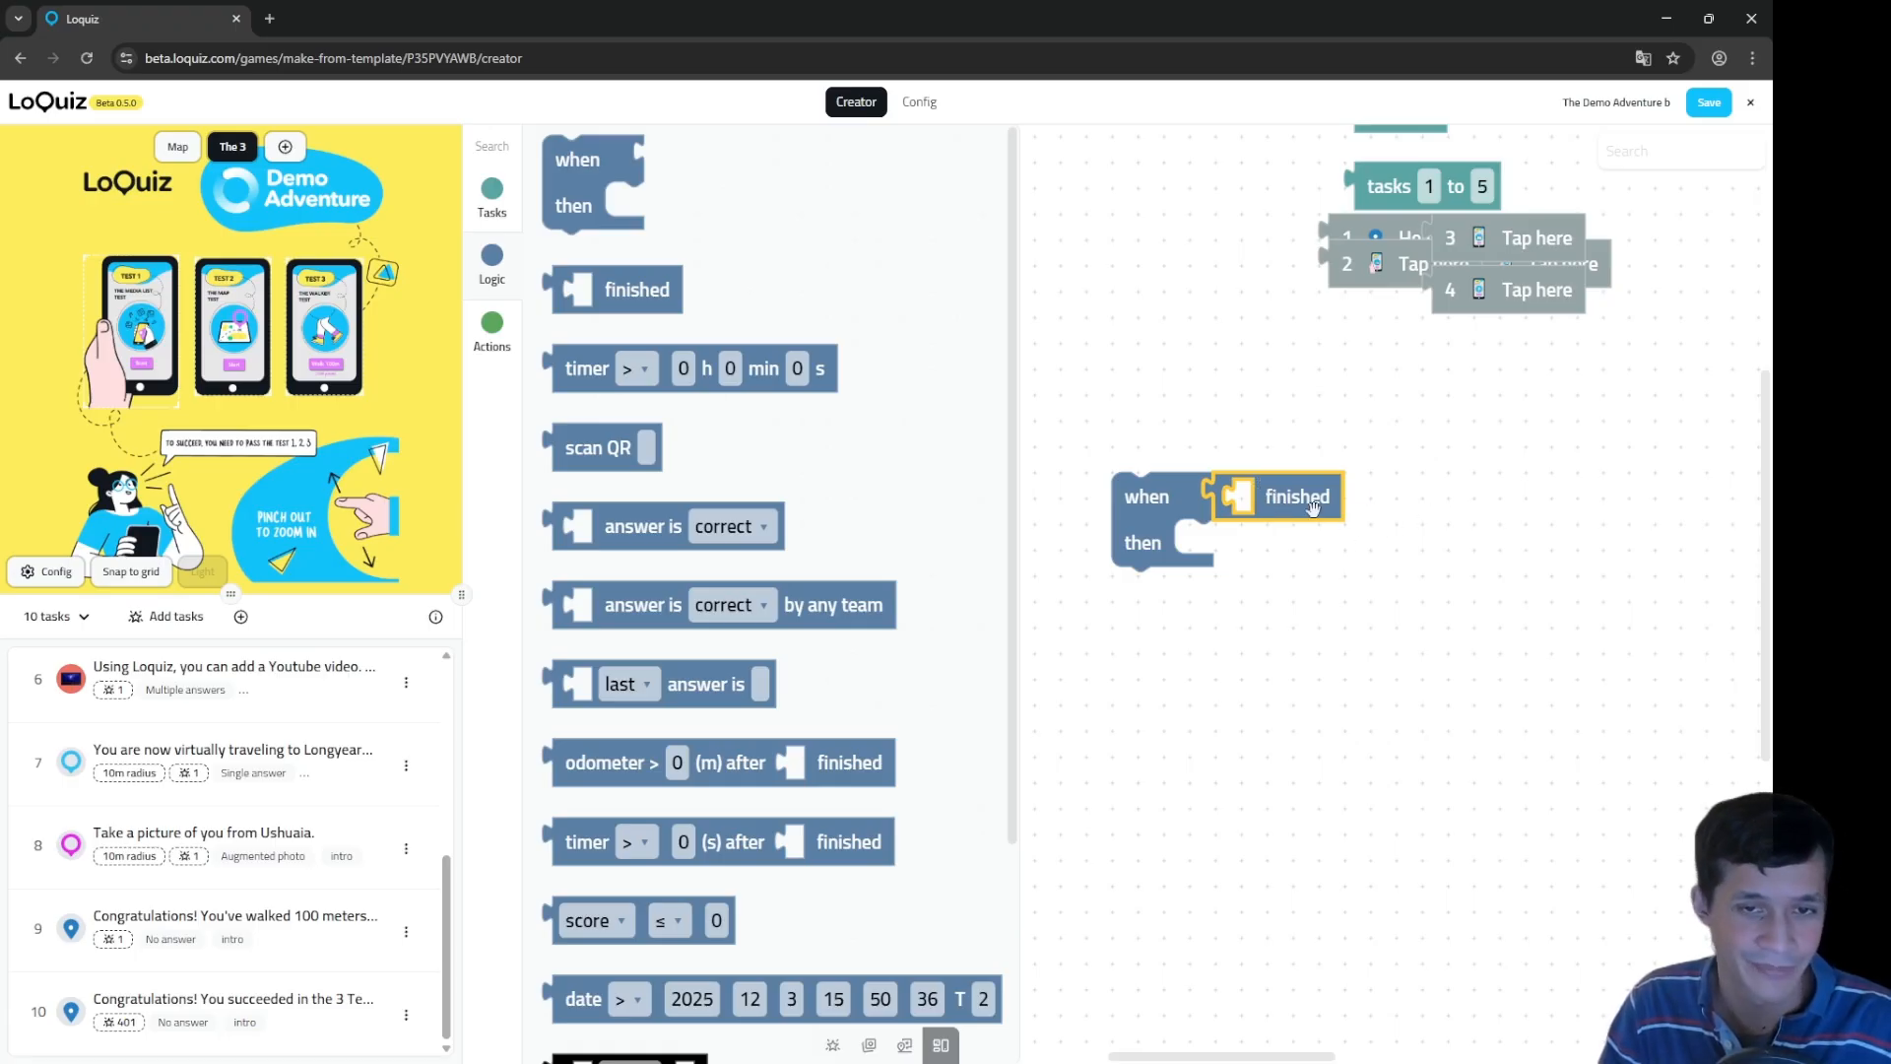
# Step: Try adding task 4 and a 'show on map' action, then remove both, leaving 'finished' empty
pyautogui.moveTo(1525, 278); pyautogui.dragTo(1335, 492)
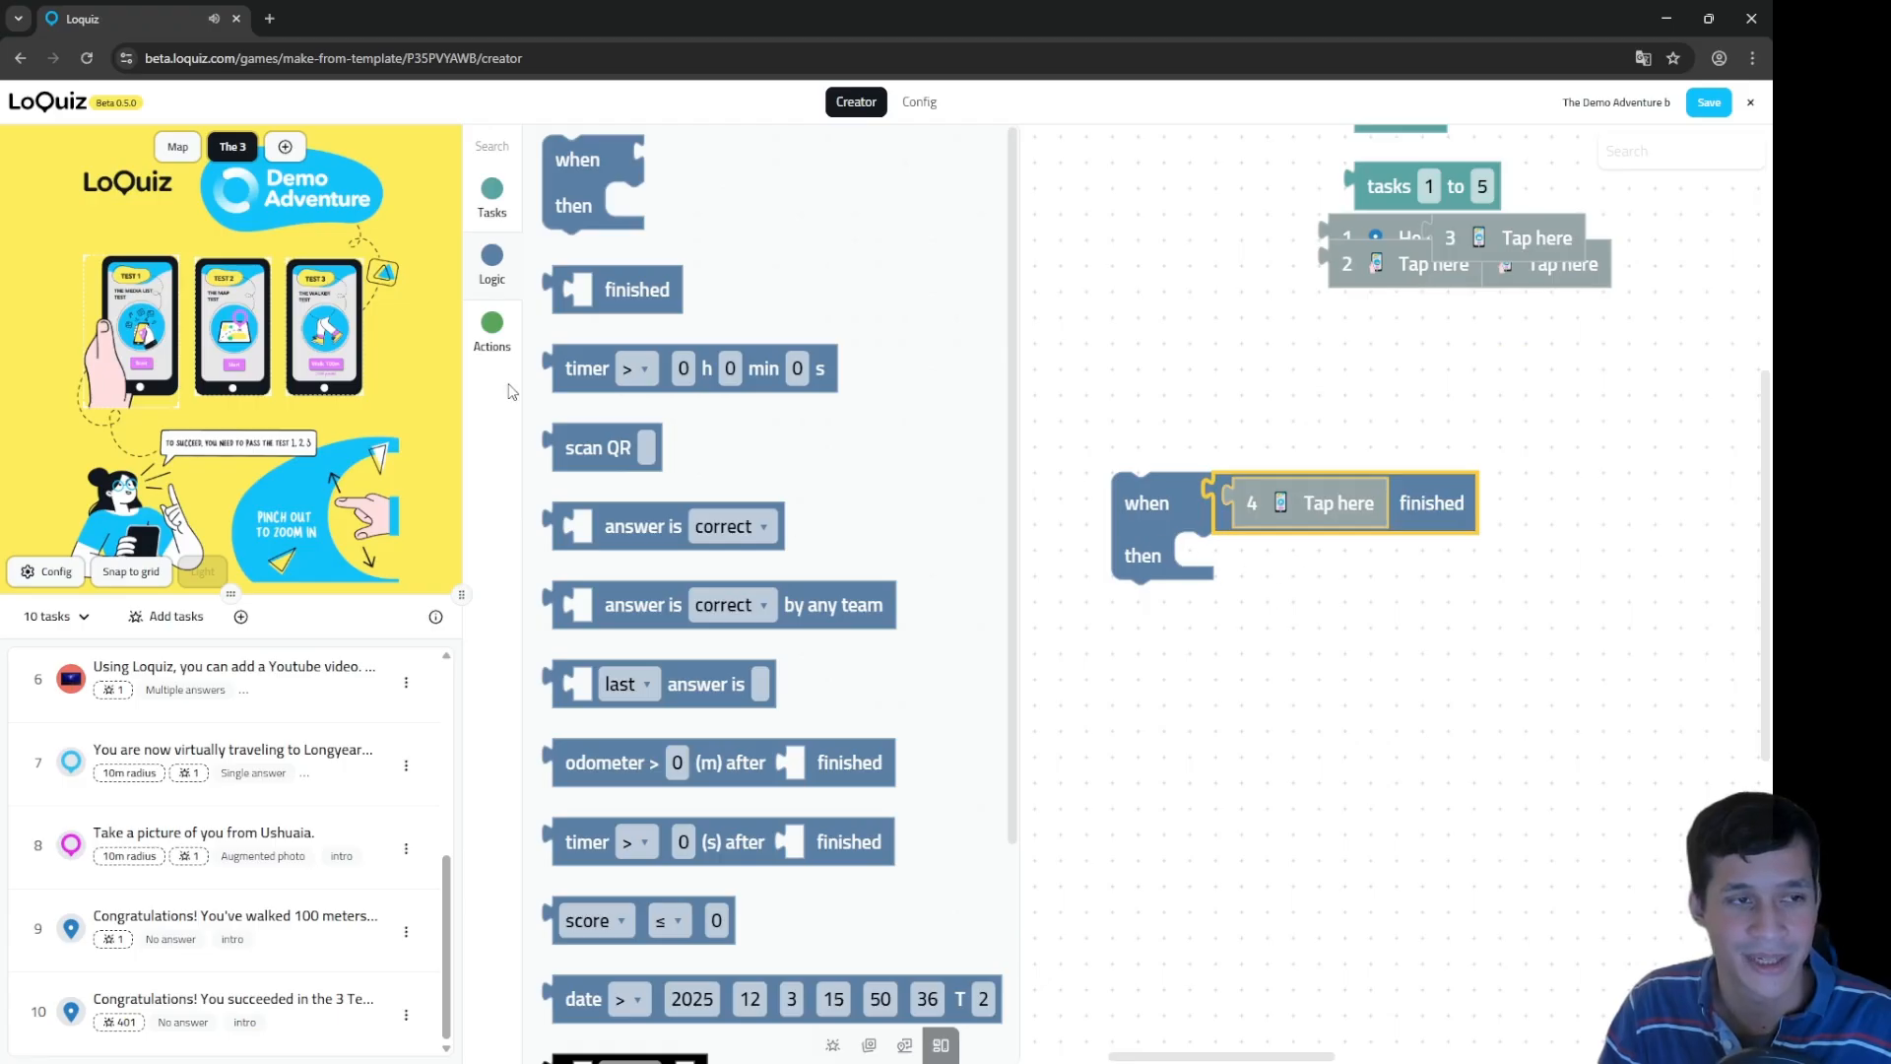
pyautogui.click(492, 326)
pyautogui.moveTo(663, 165); pyautogui.dragTo(1219, 563)
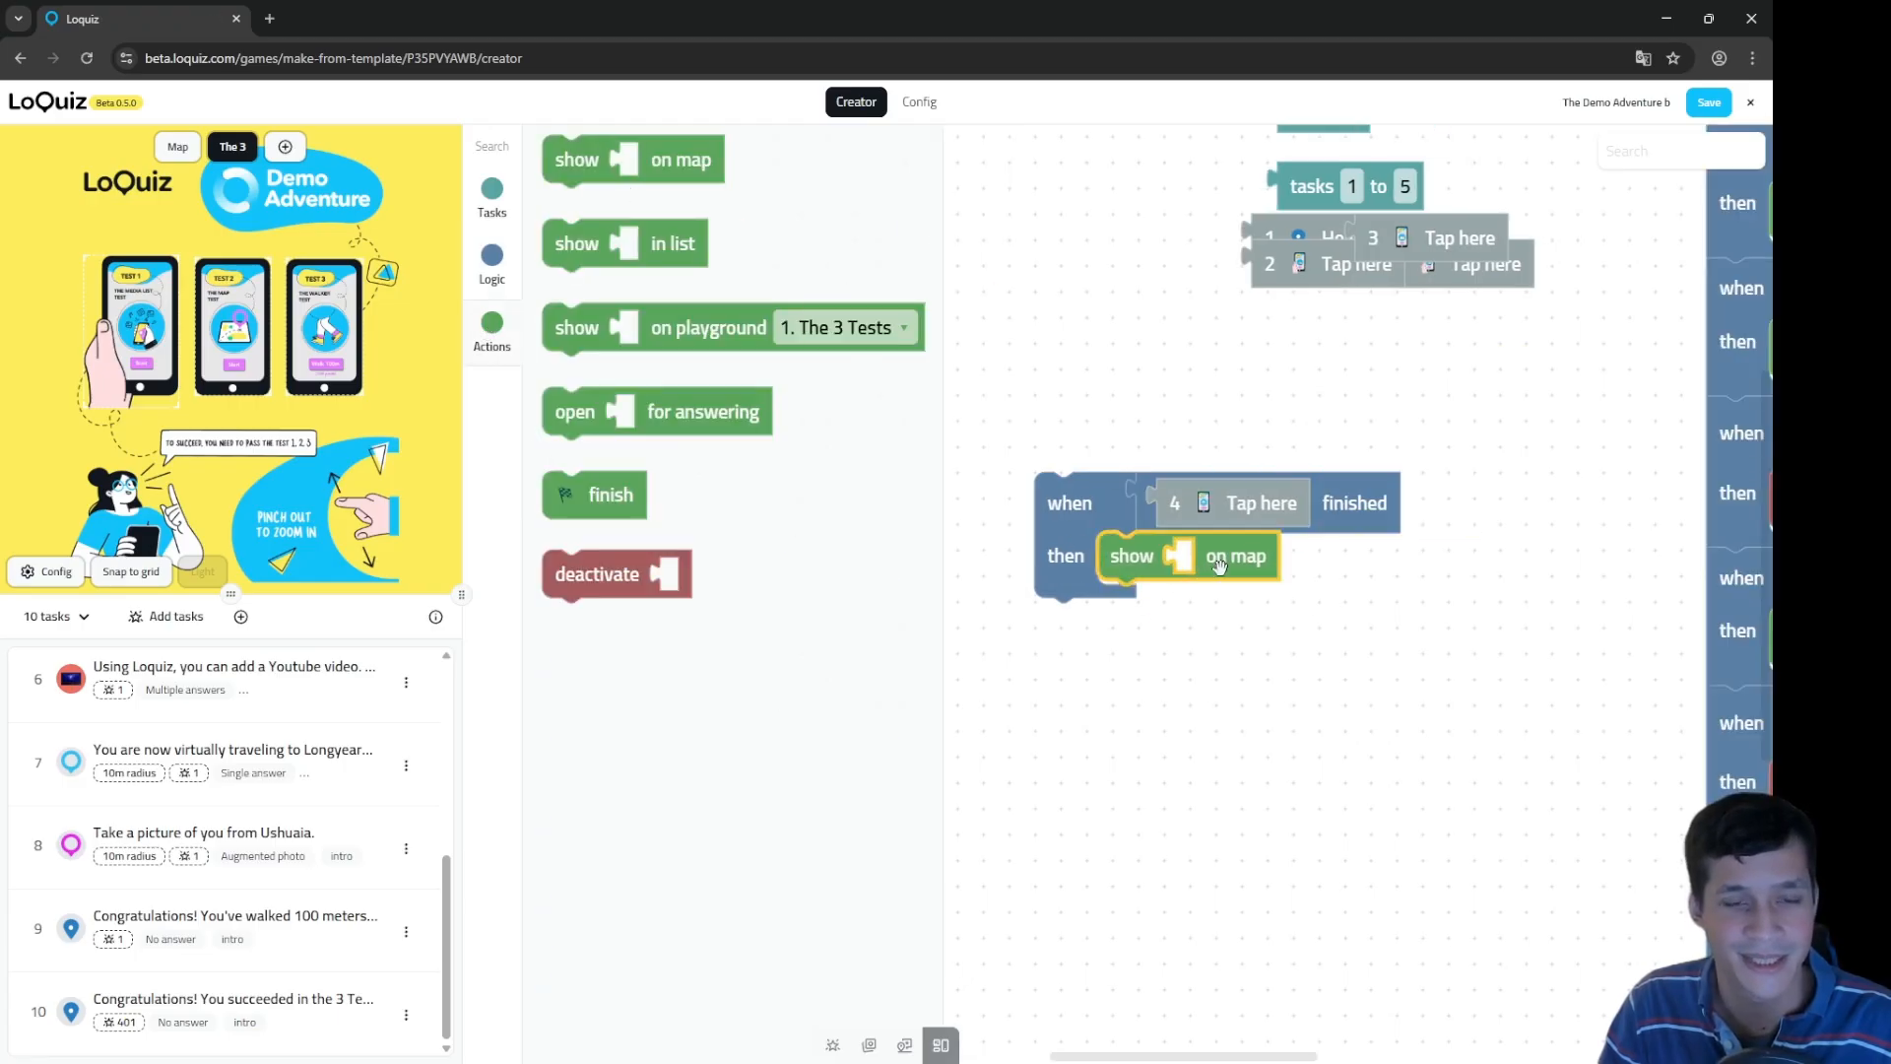
pyautogui.click(491, 256)
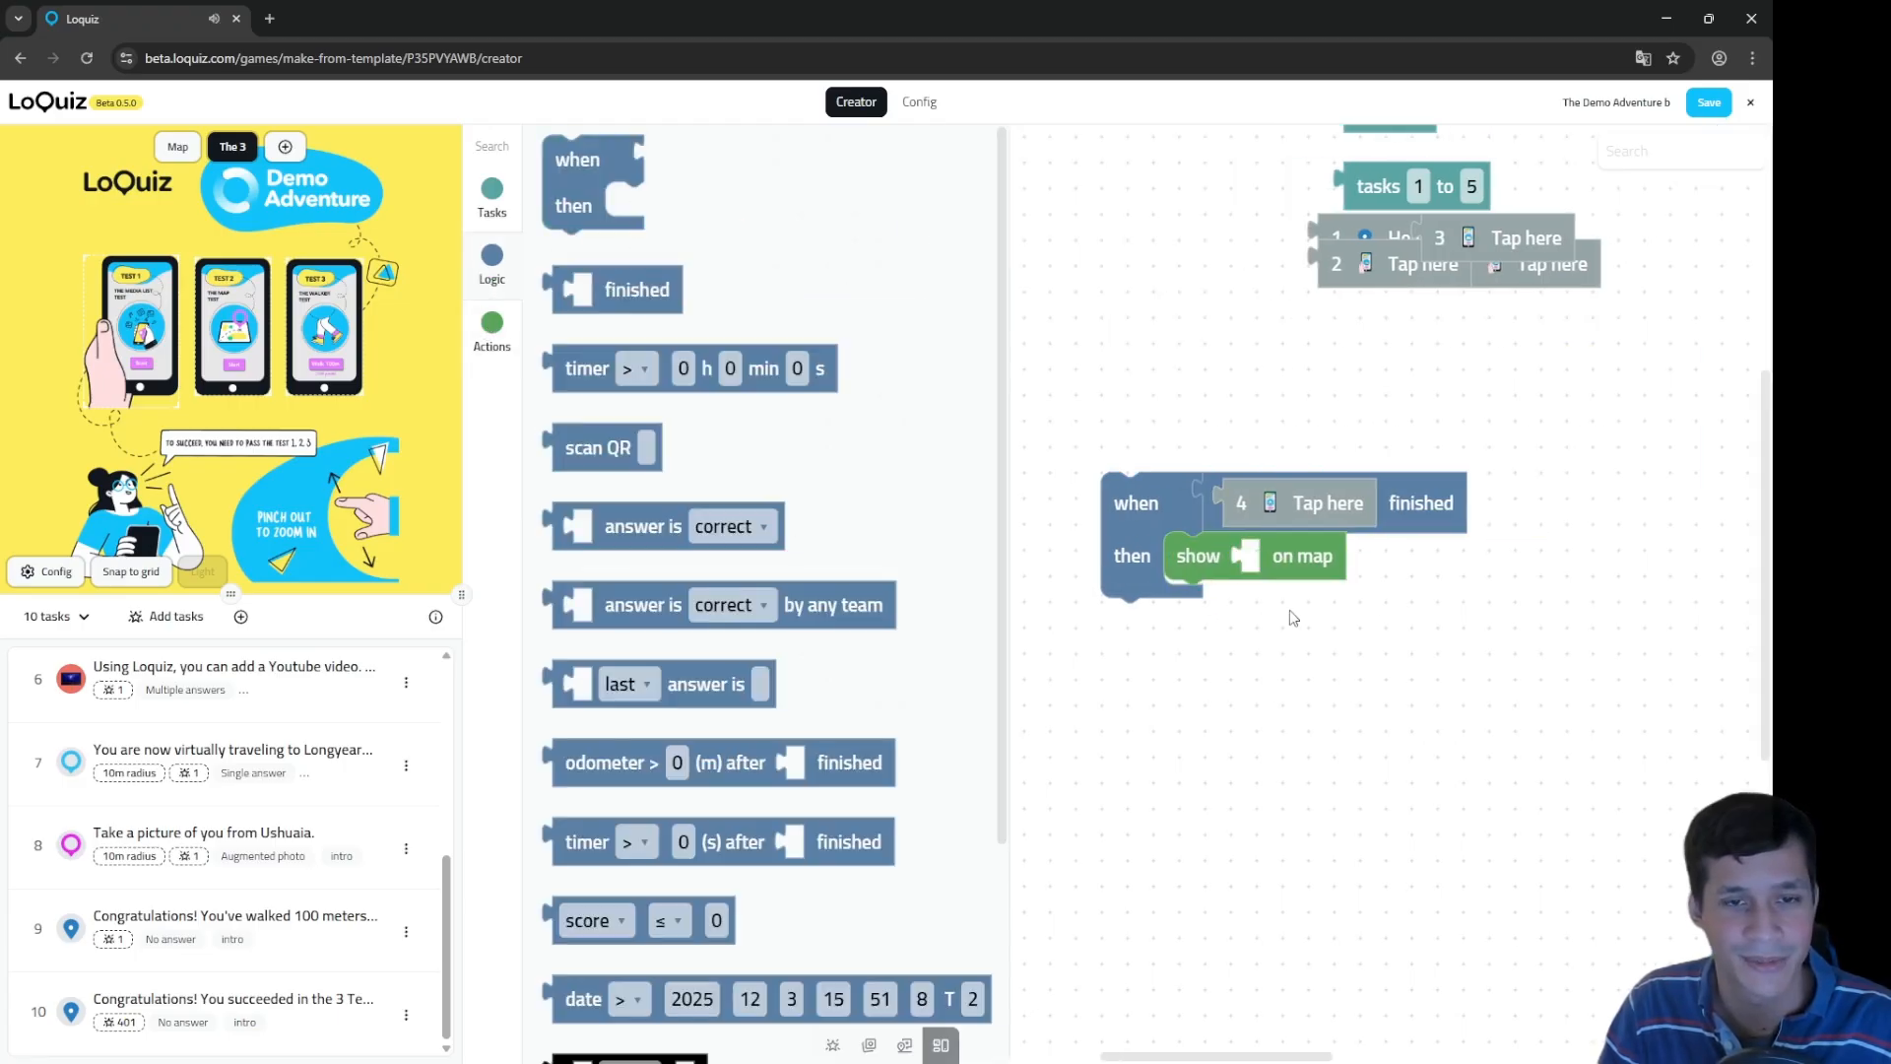
pyautogui.click(1285, 559)
pyautogui.hotkey('ctrl', 'z')
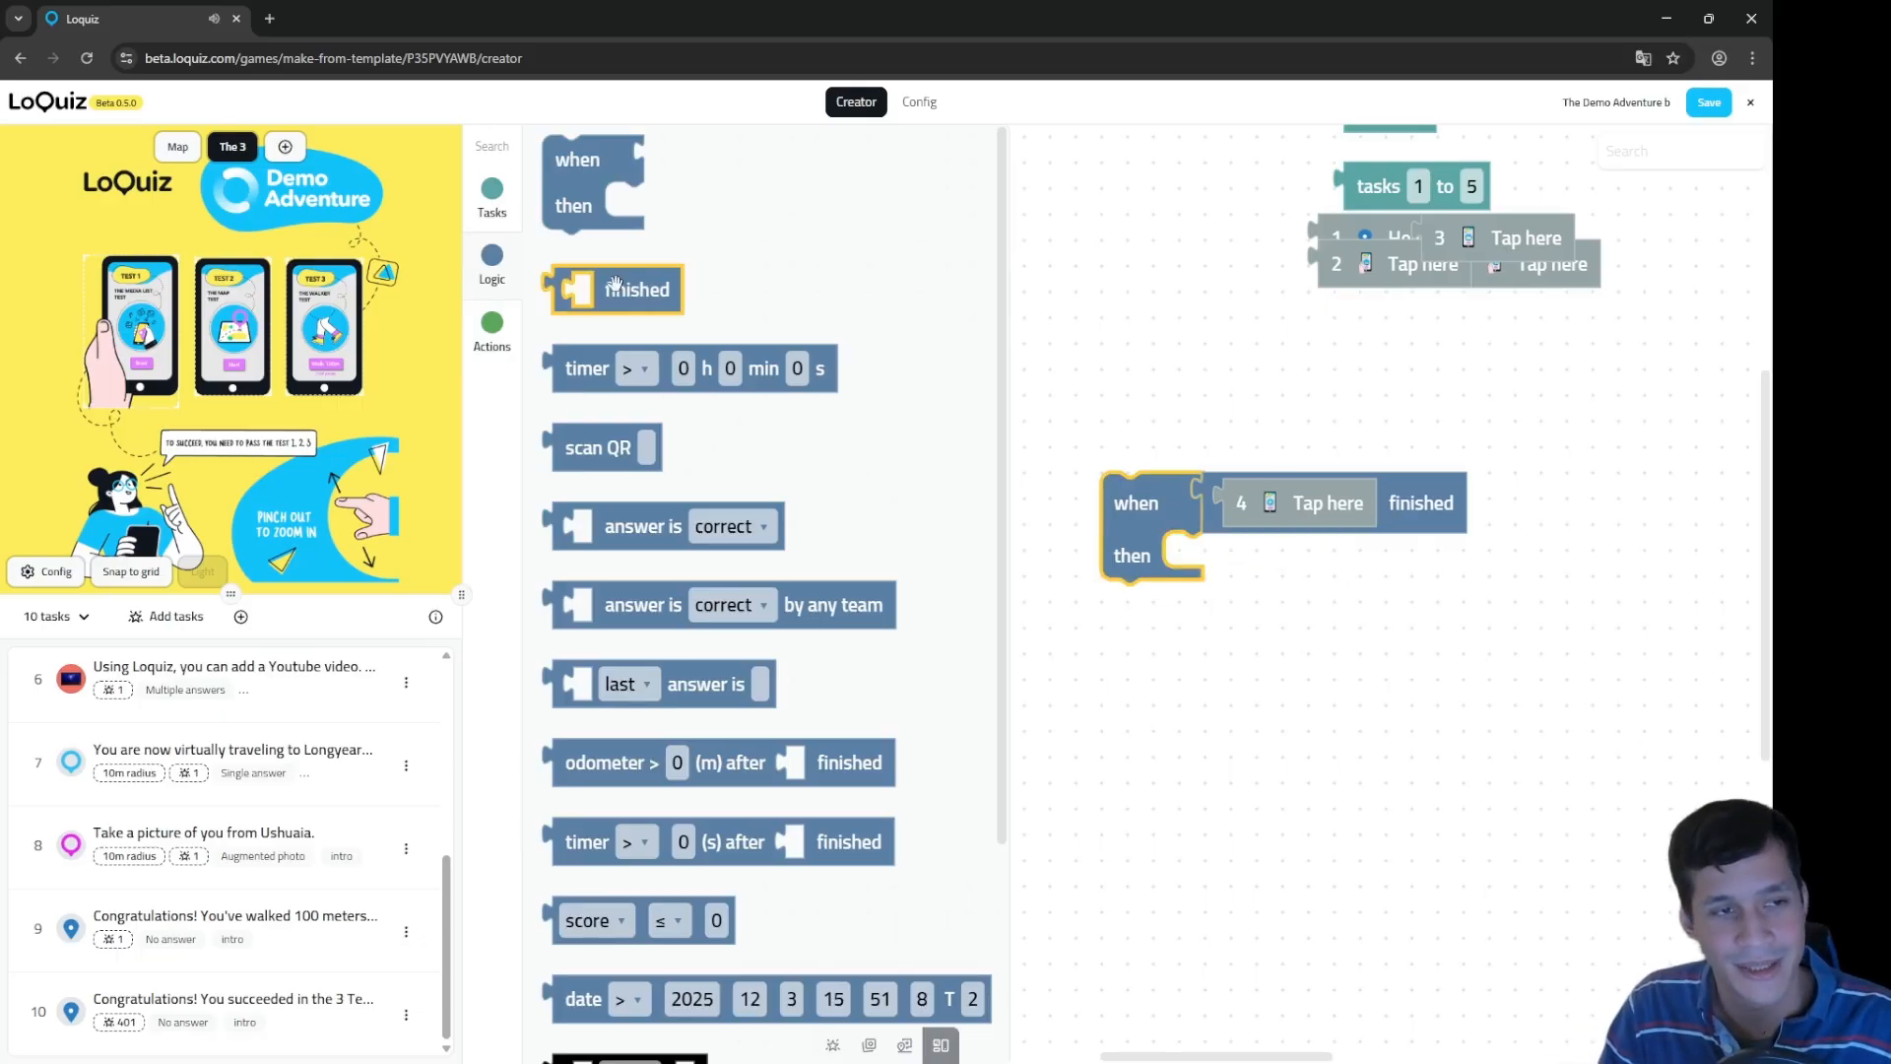
pyautogui.click(1276, 501)
pyautogui.moveTo(1278, 500); pyautogui.dragTo(1372, 288)
pyautogui.click(1291, 492)
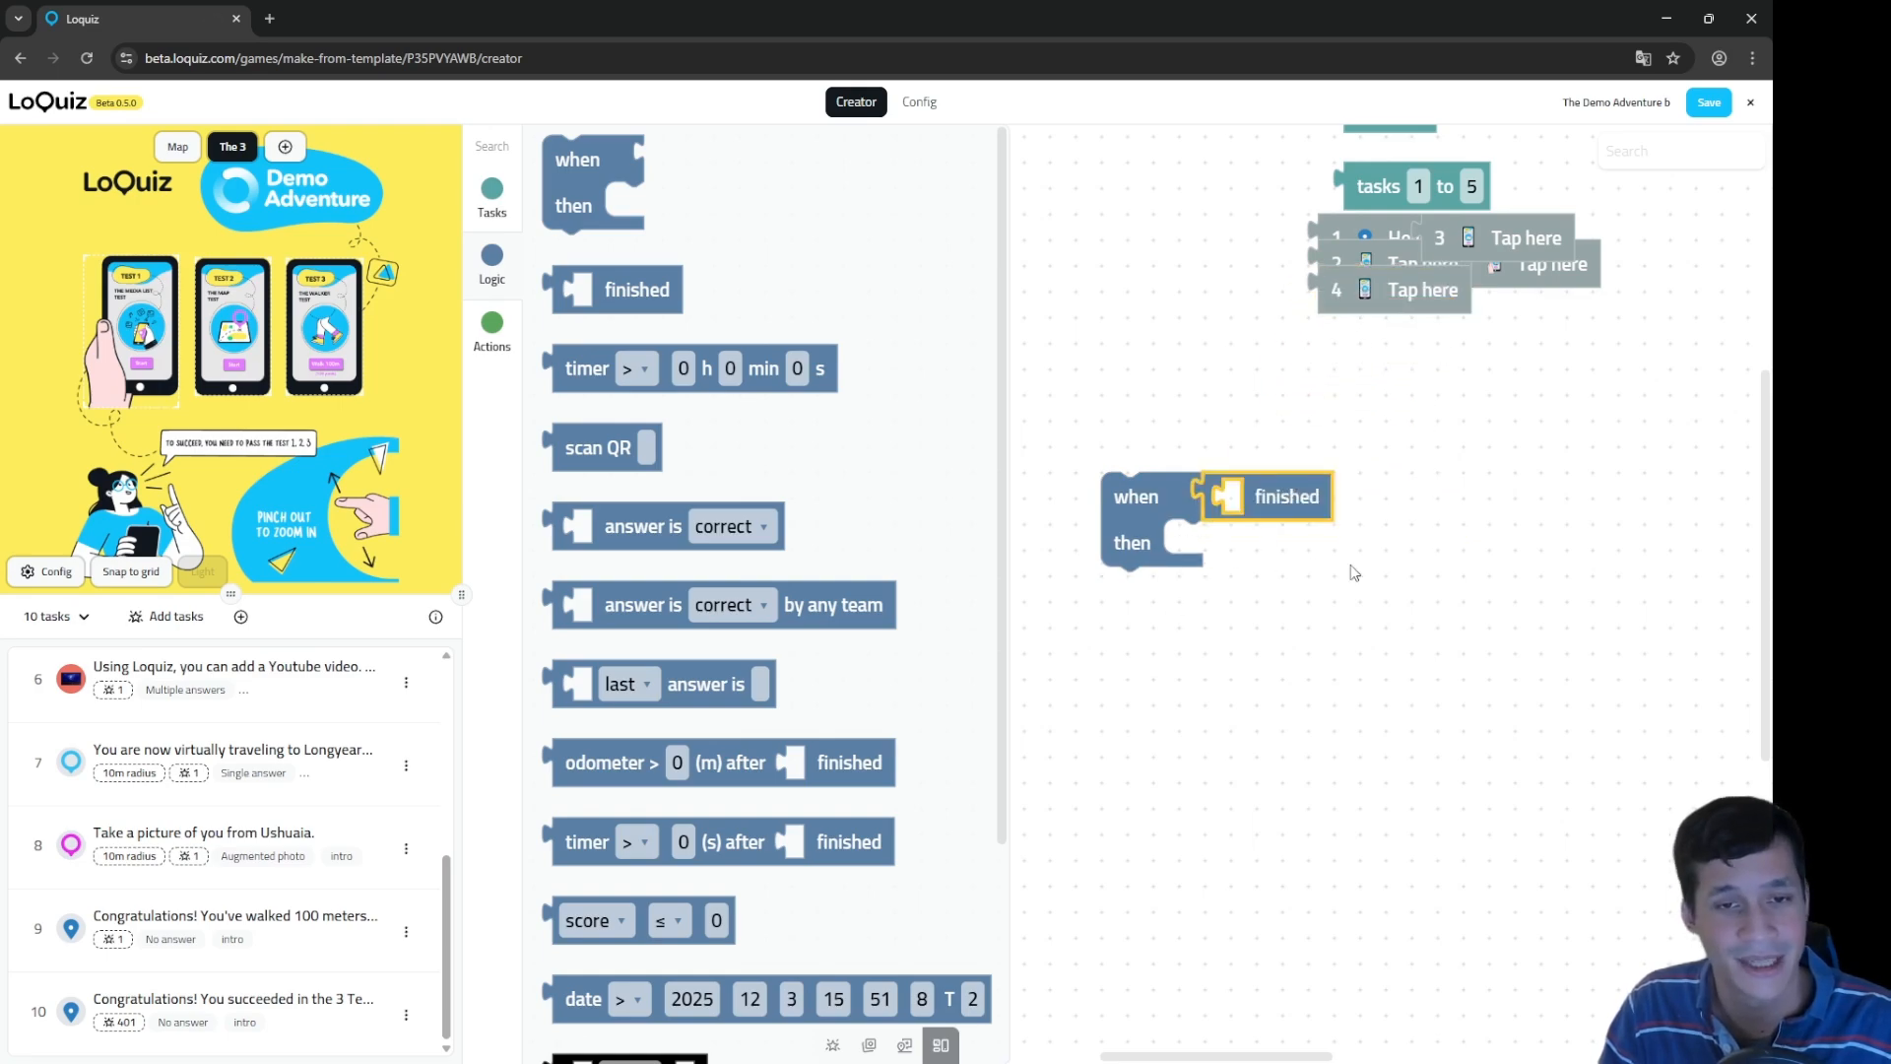
# Step: Stack a second when/then rule with a timer condition over 10 minutes
pyautogui.moveTo(576, 163); pyautogui.dragTo(1133, 591)
pyautogui.click(605, 373)
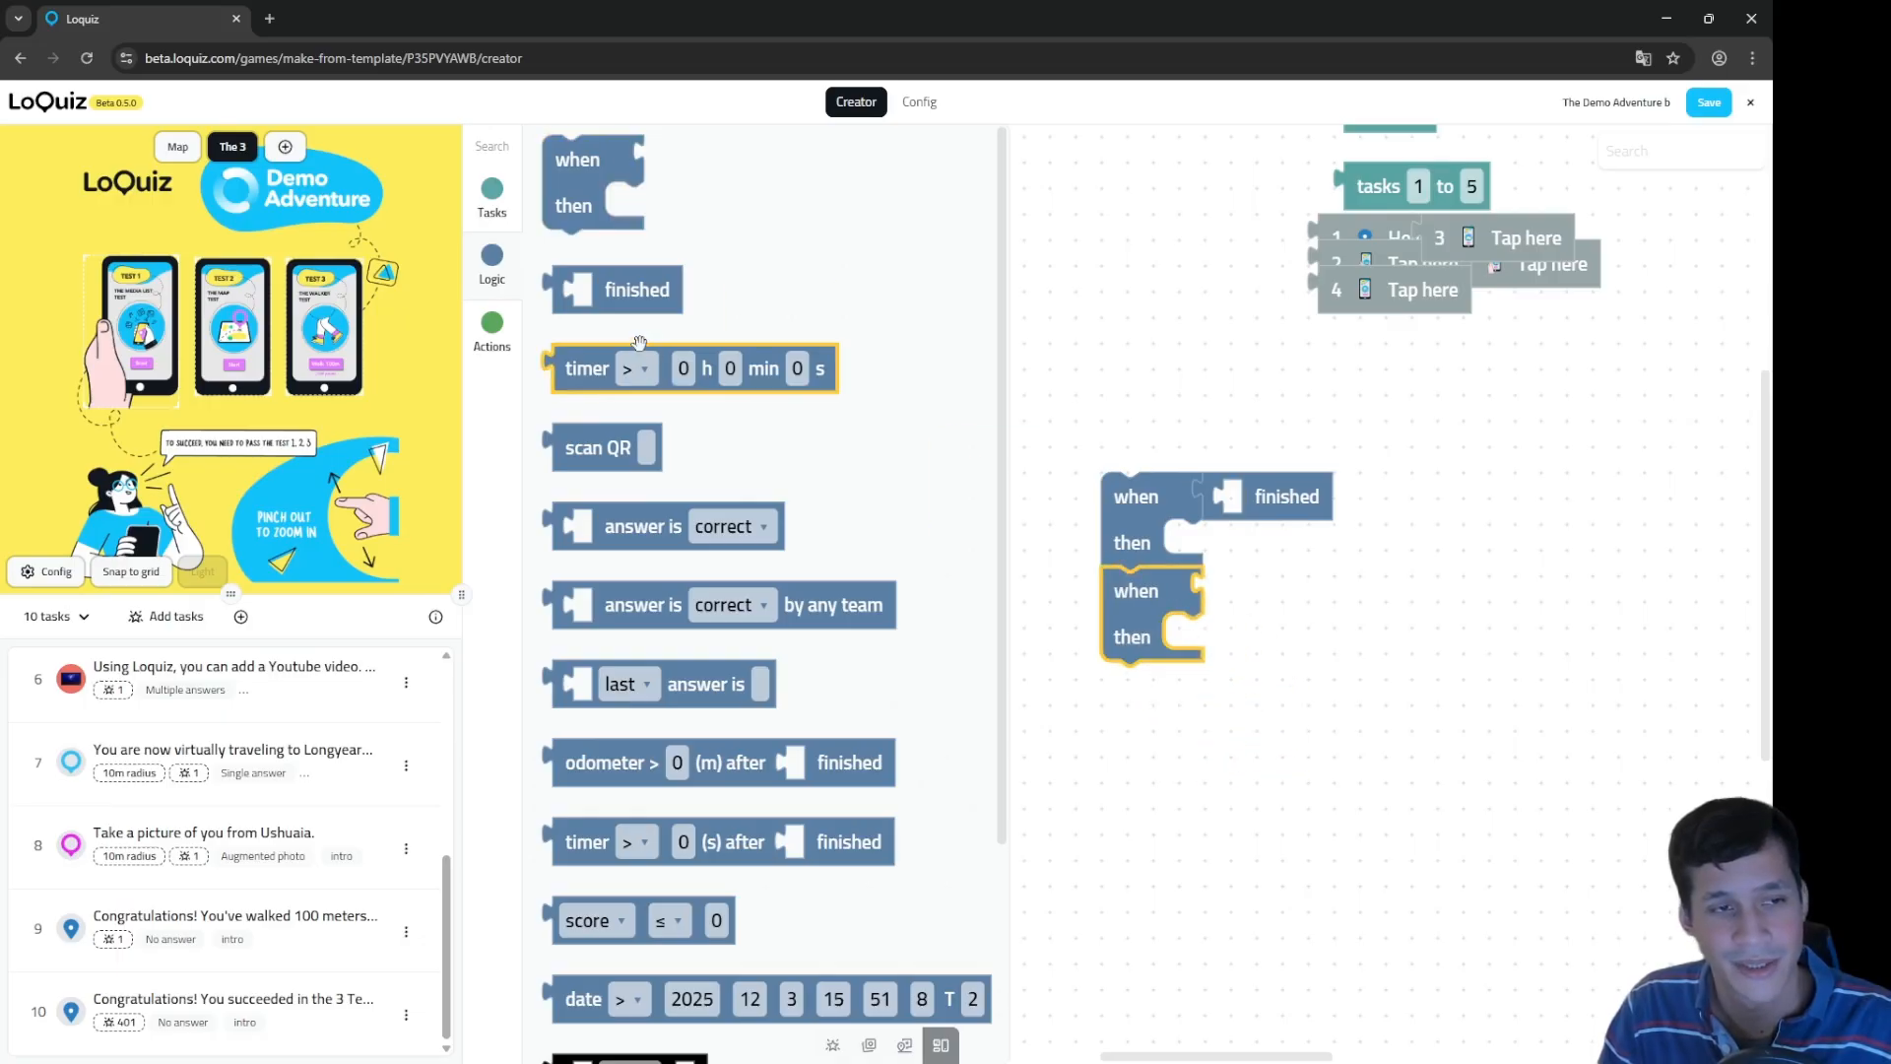
pyautogui.moveTo(611, 380); pyautogui.dragTo(1280, 601)
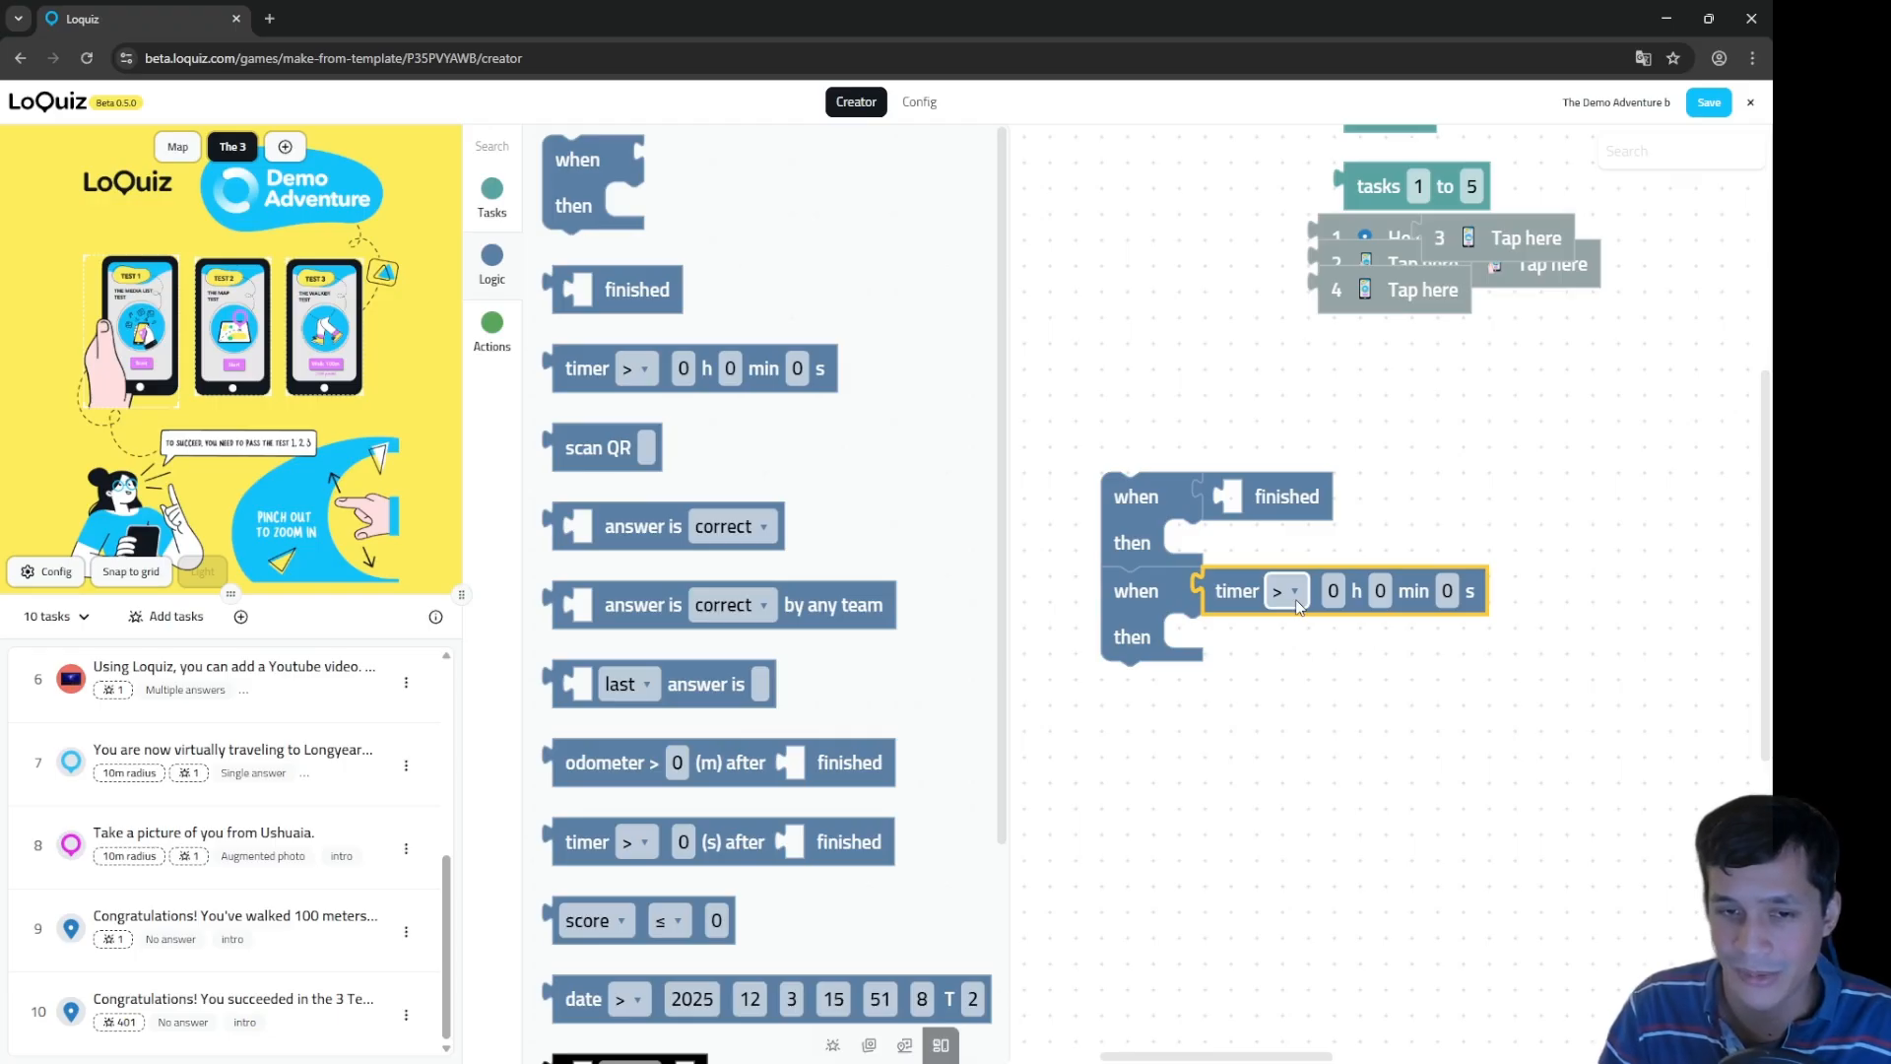
pyautogui.click(1380, 591)
pyautogui.write('1')
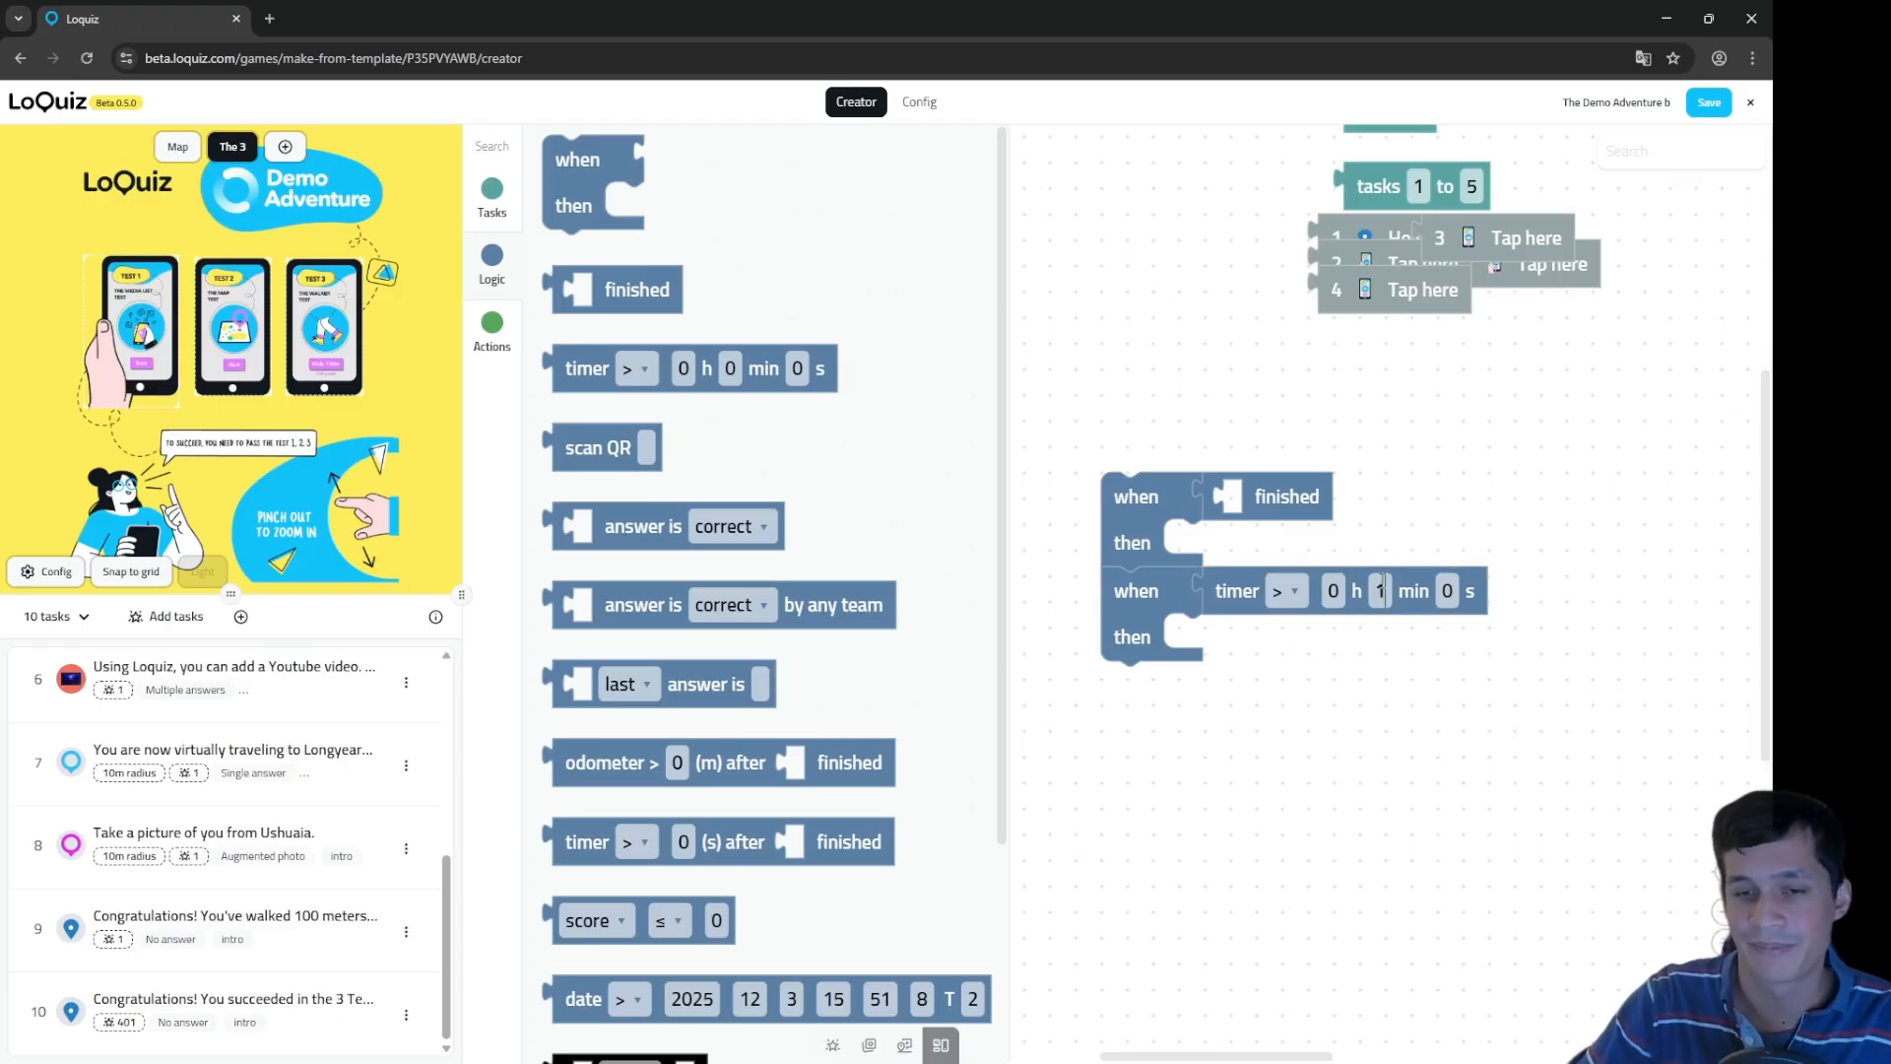
pyautogui.write('0')
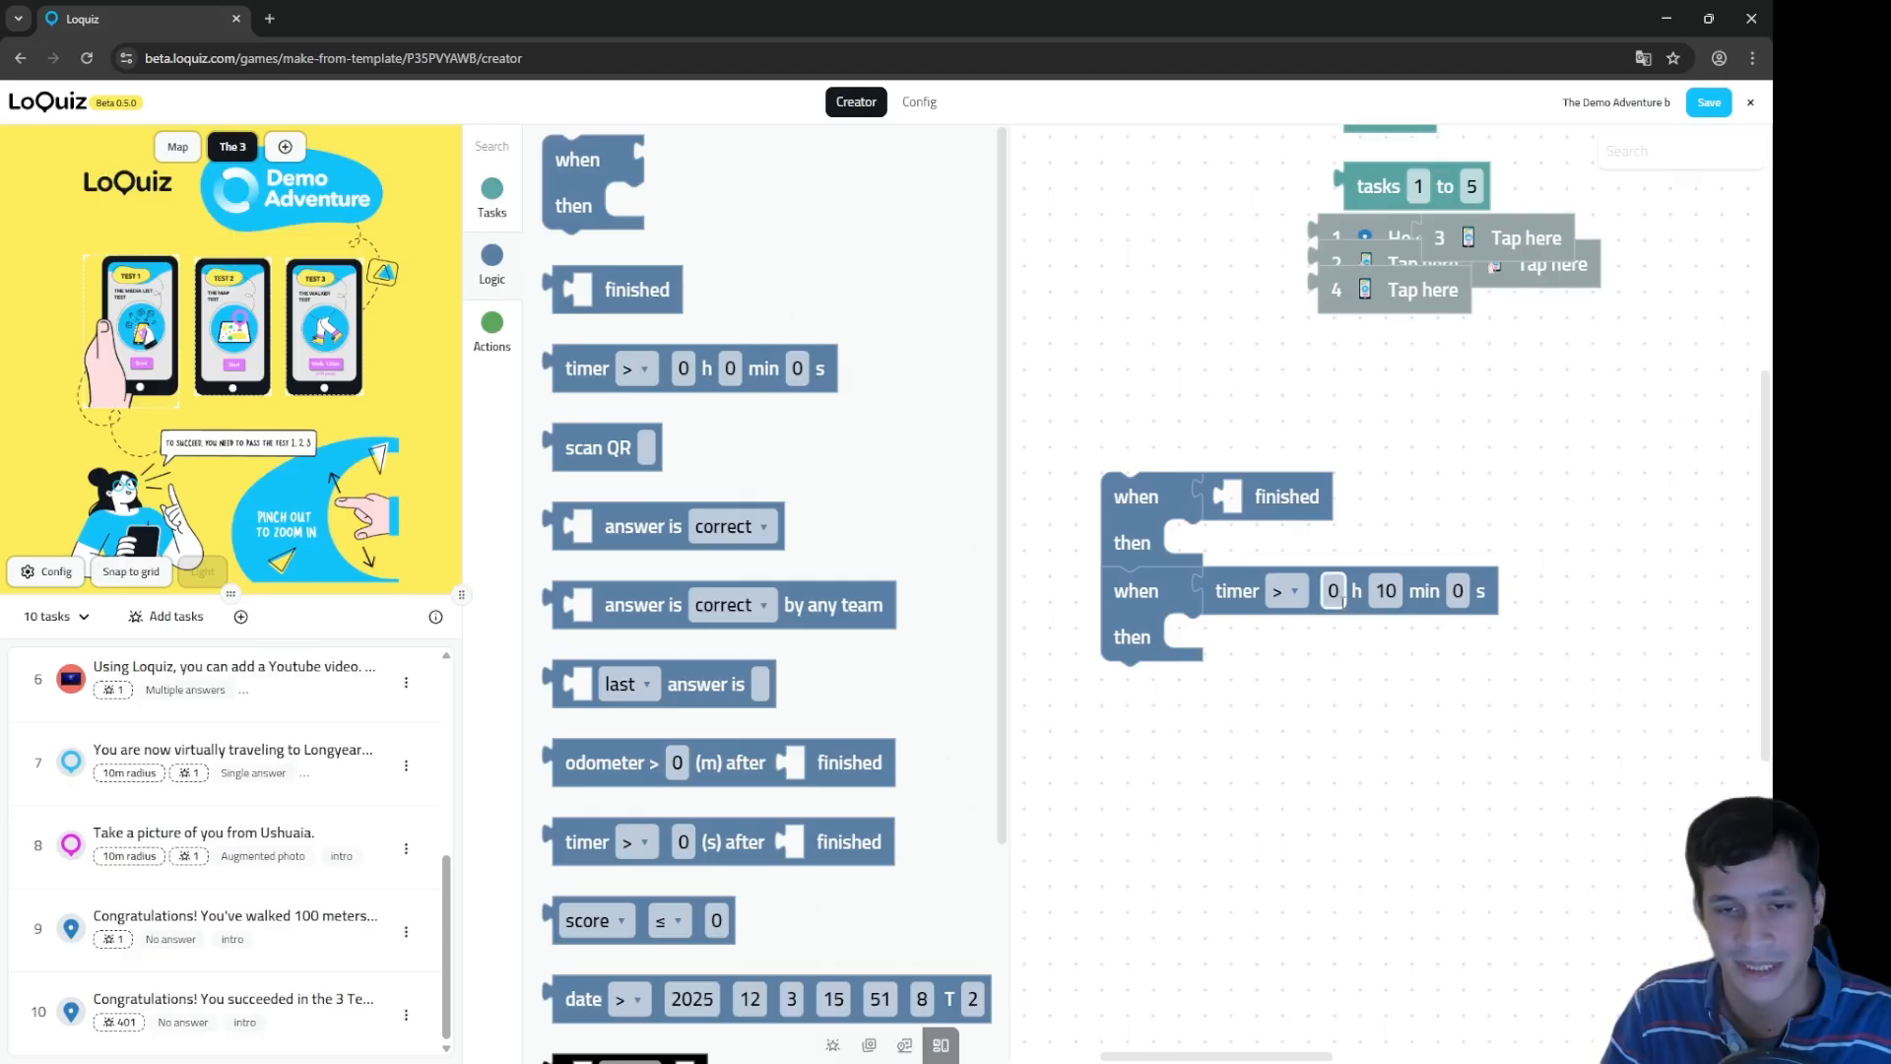
# Step: Stack a third rule triggered by scanning QR code 128485465azerty
pyautogui.click(603, 207)
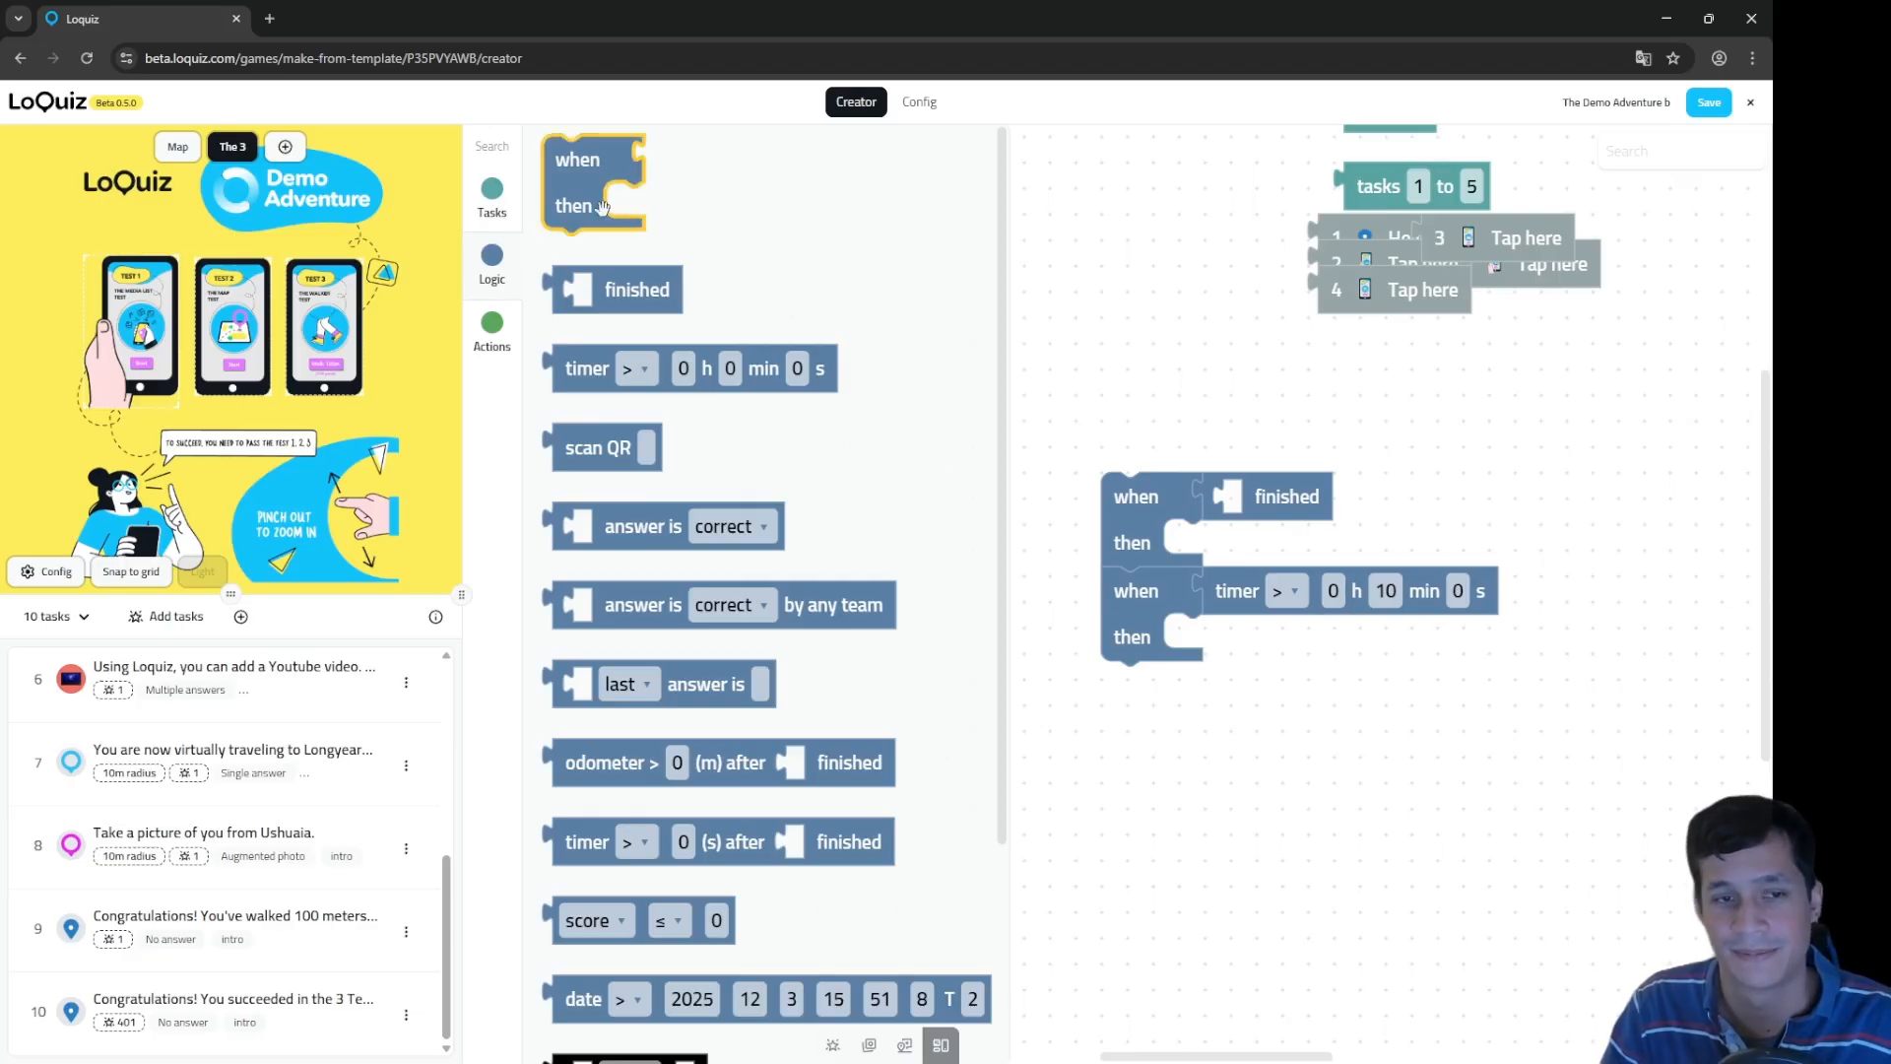
pyautogui.moveTo(586, 182); pyautogui.dragTo(1143, 716)
pyautogui.moveTo(591, 450); pyautogui.dragTo(1243, 687)
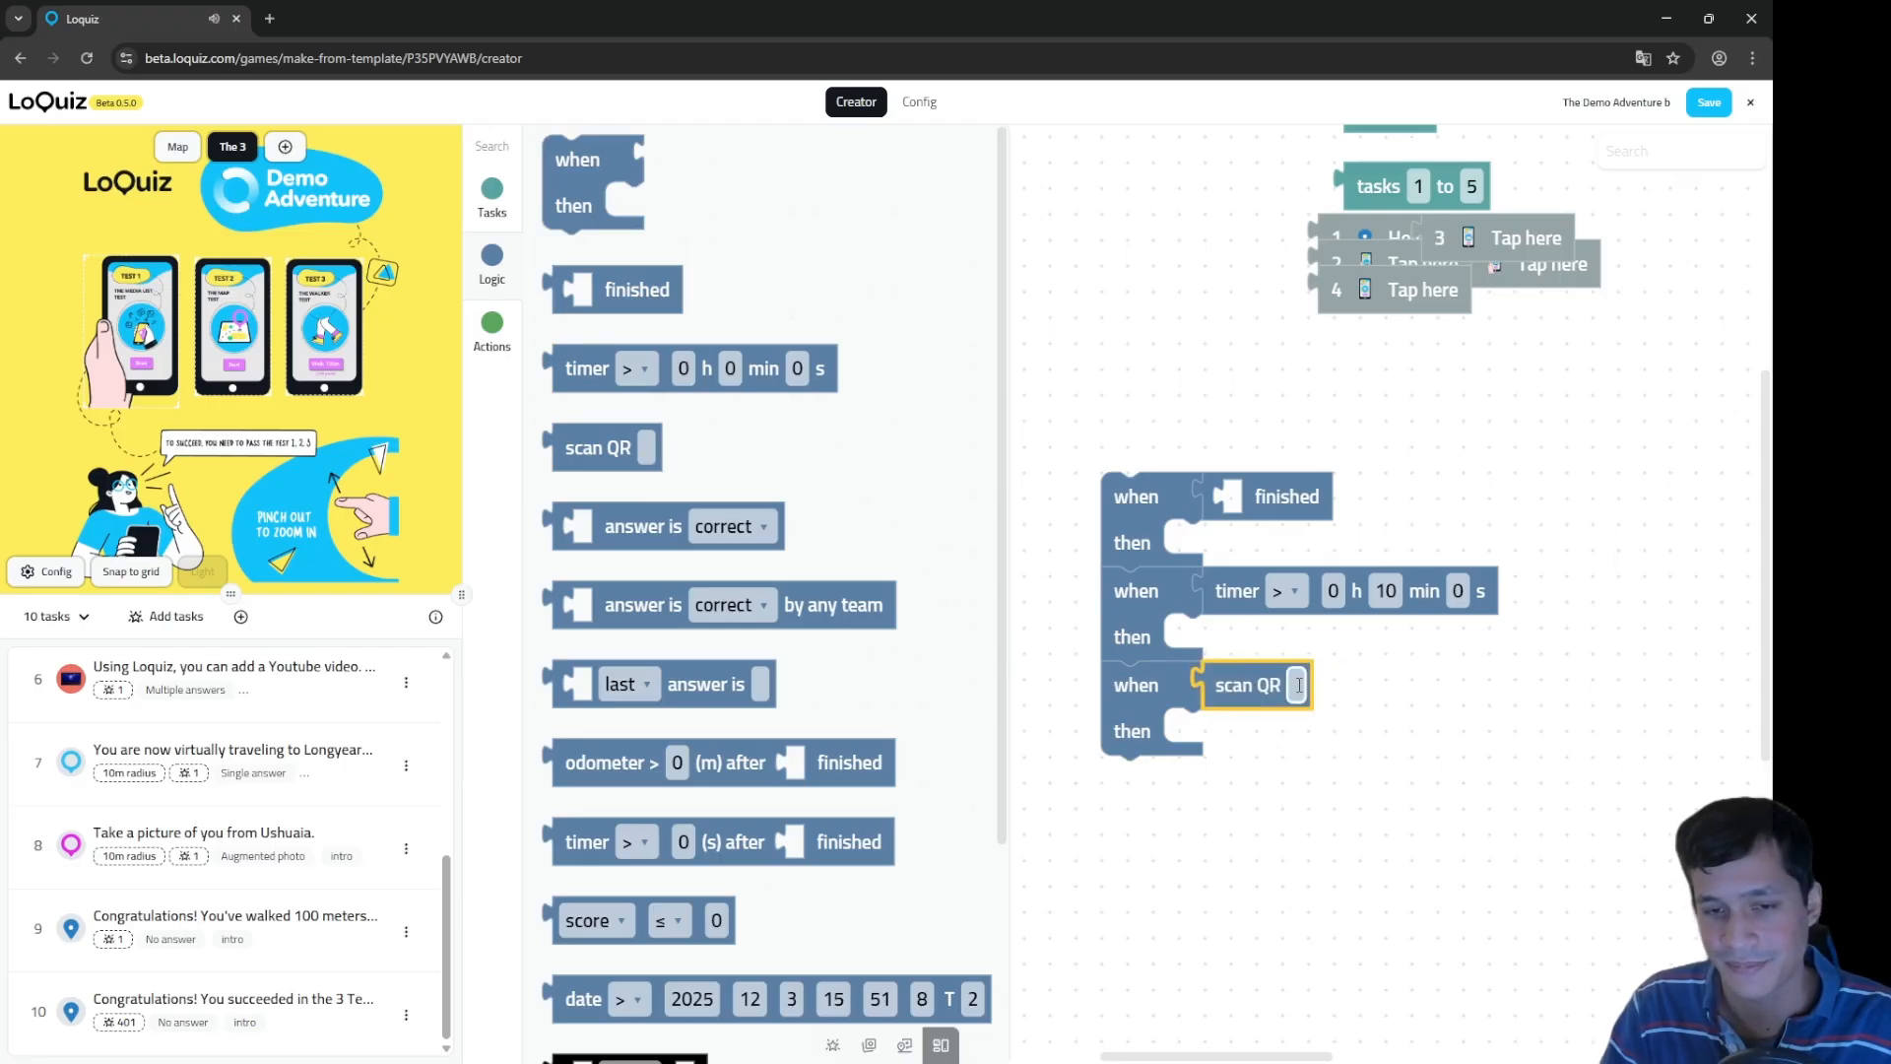
pyautogui.write('128485465')
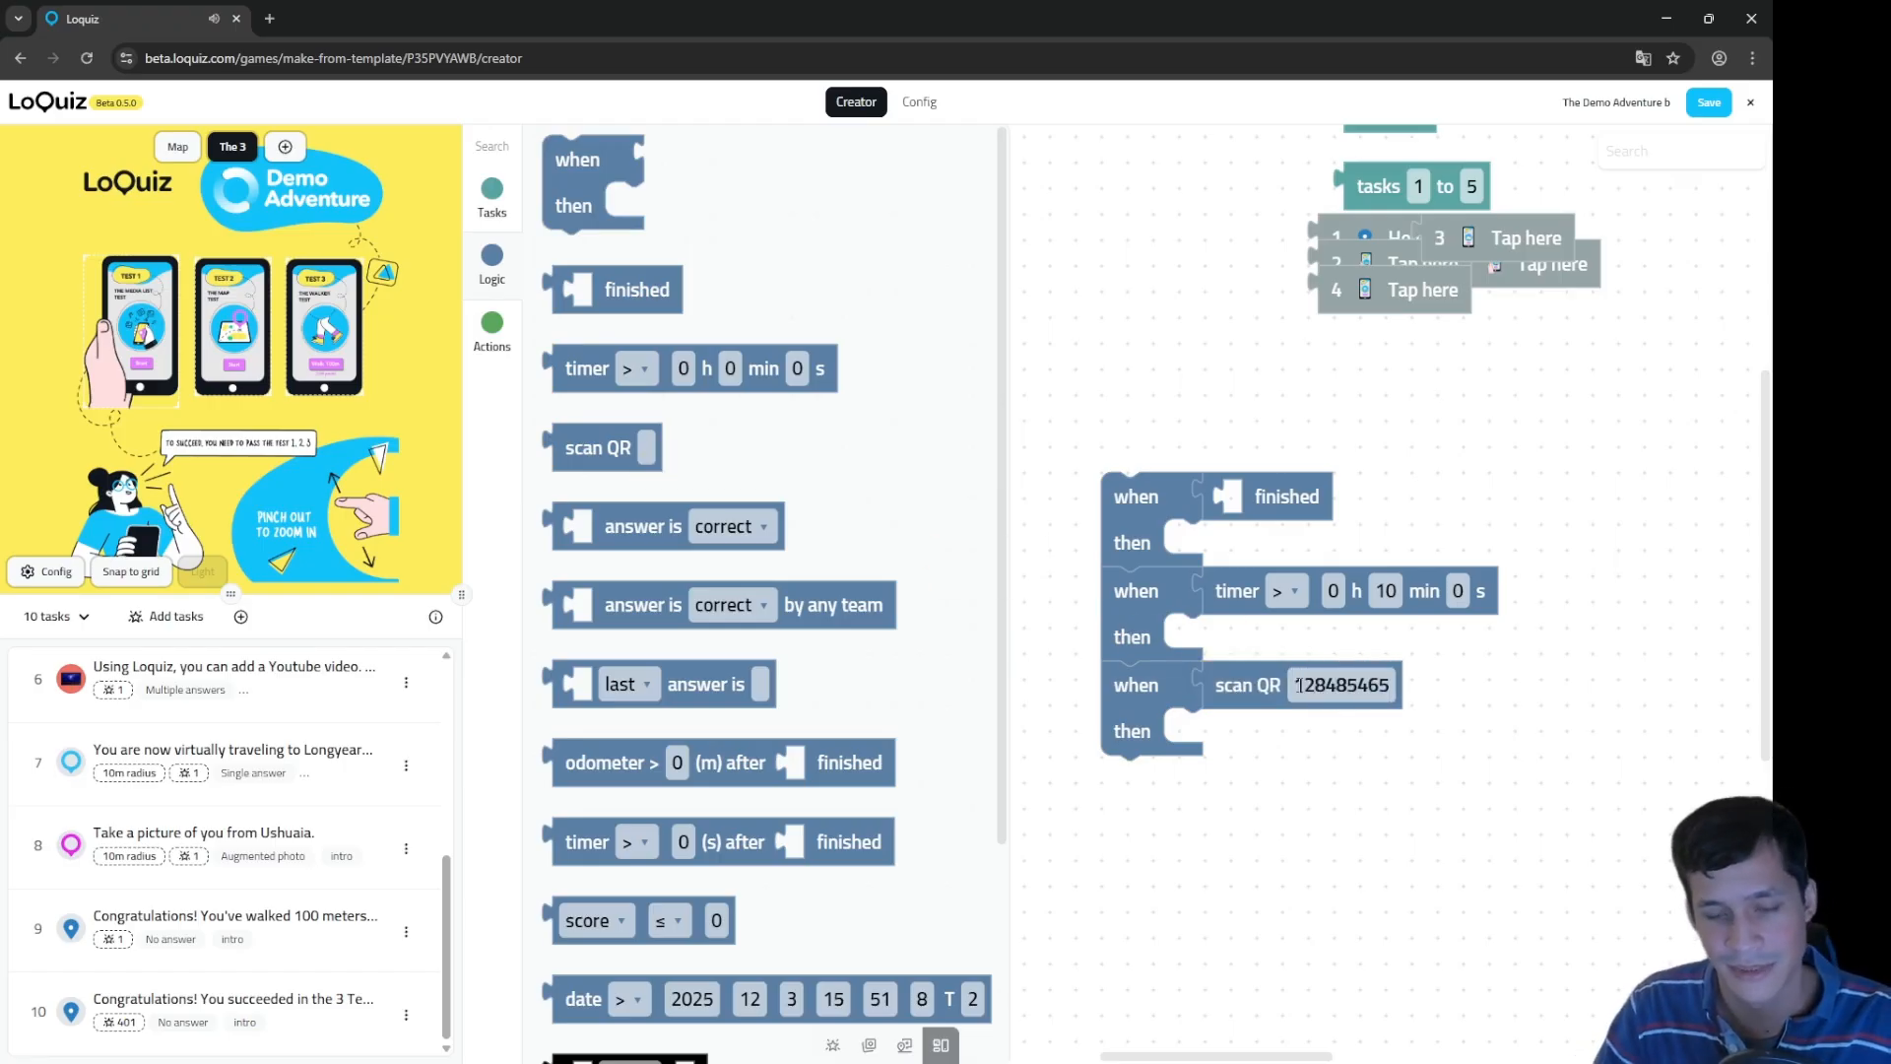
pyautogui.write('azerty')
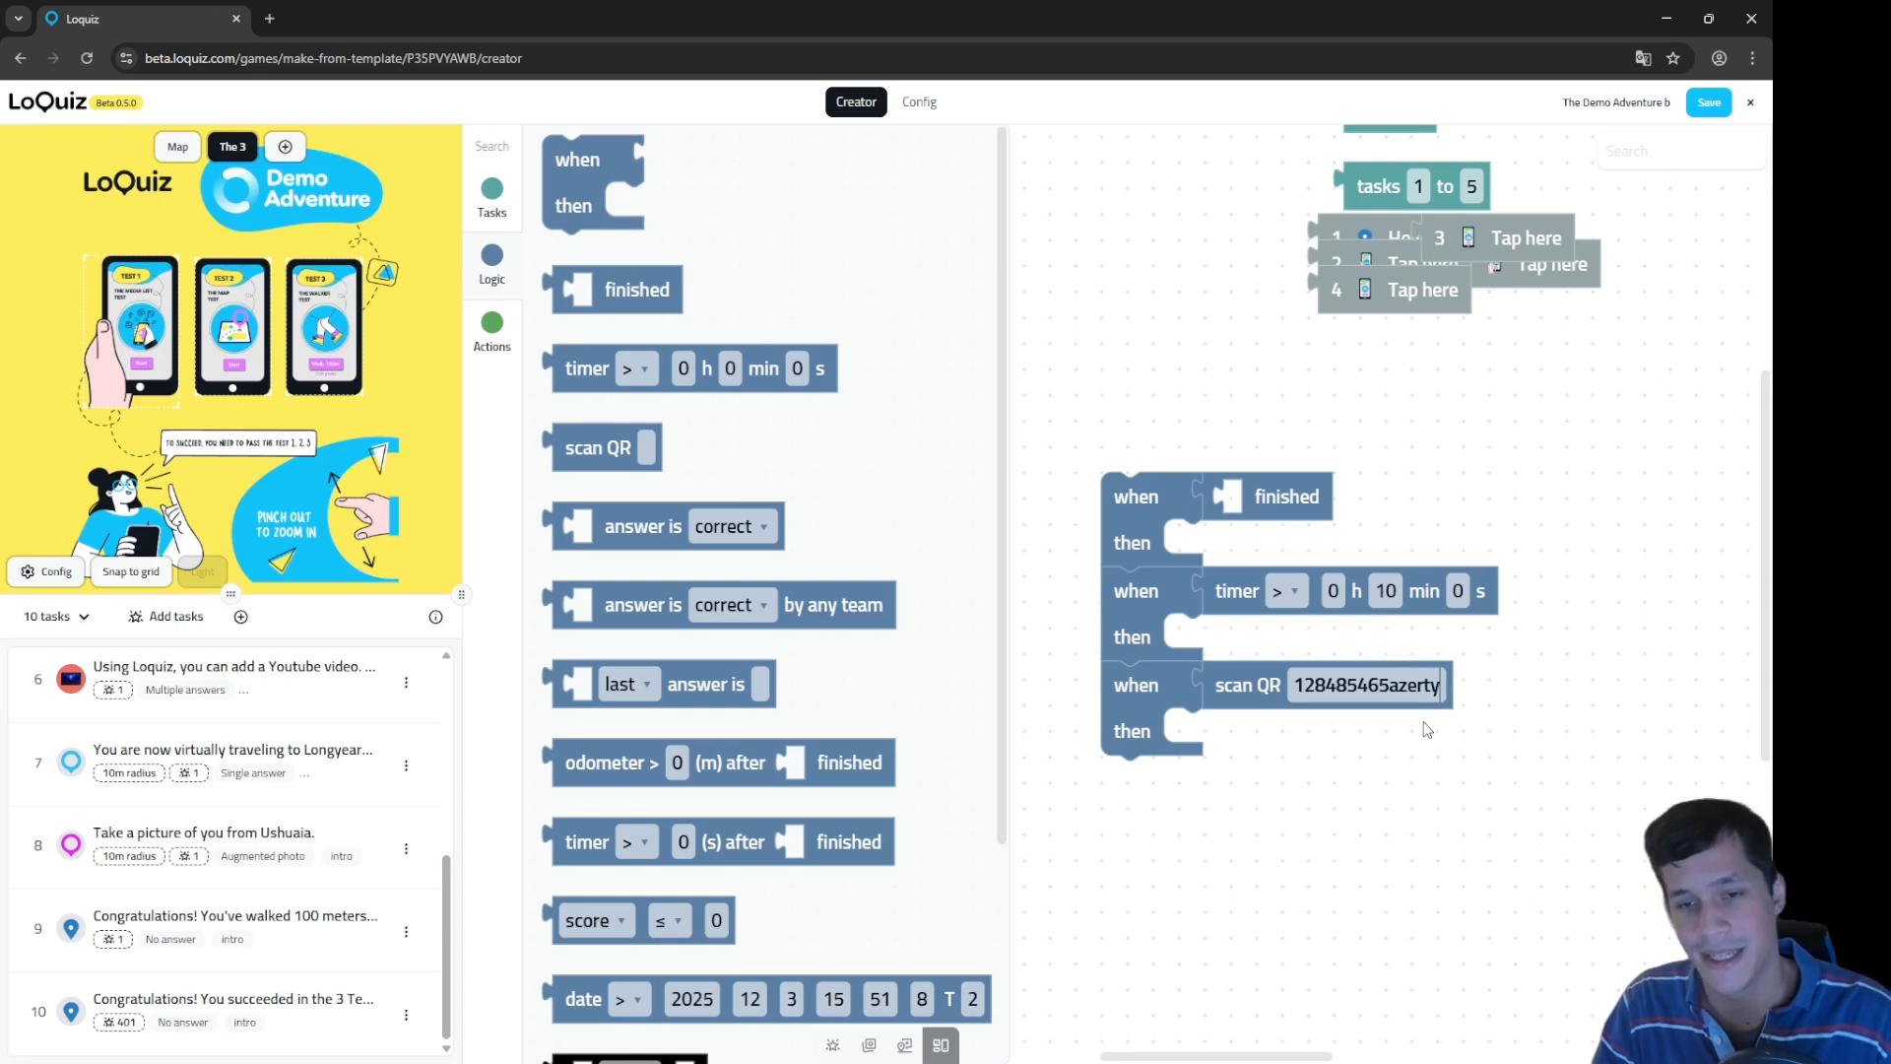
pyautogui.doubleClick(1403, 684)
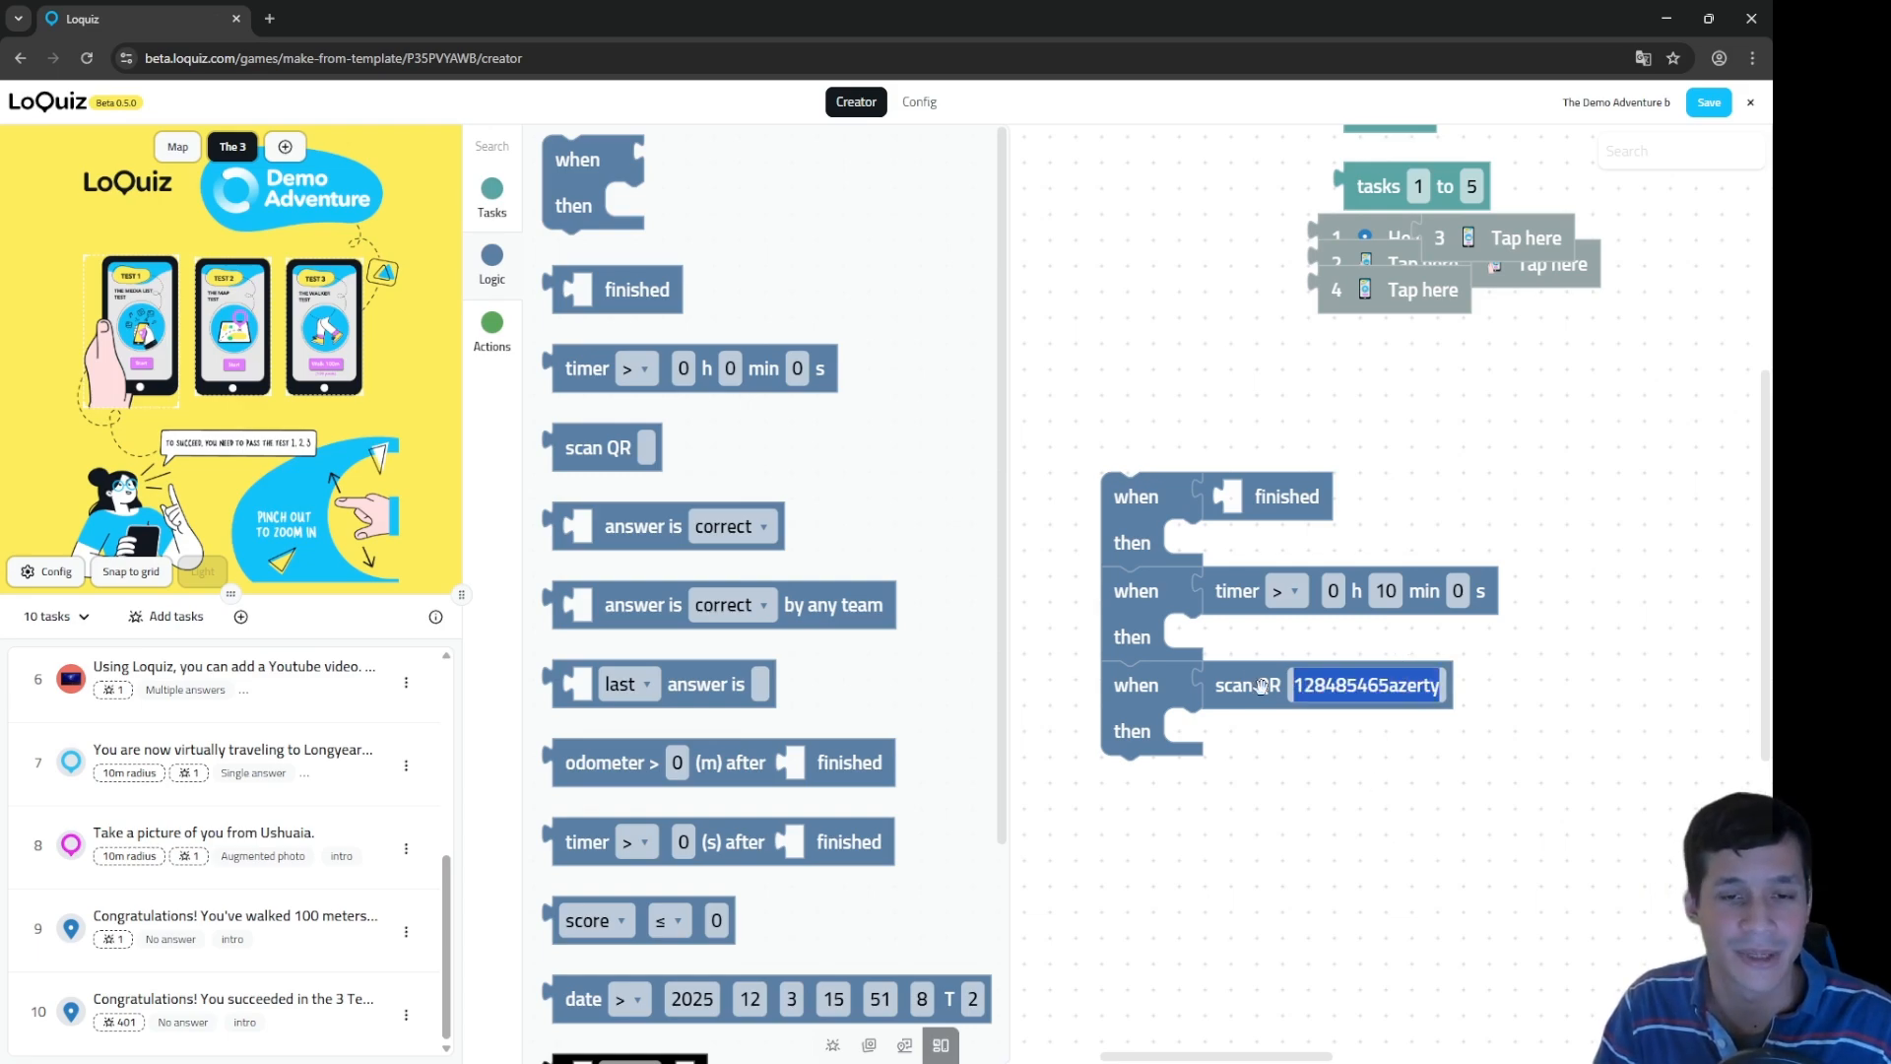
pyautogui.click(1319, 793)
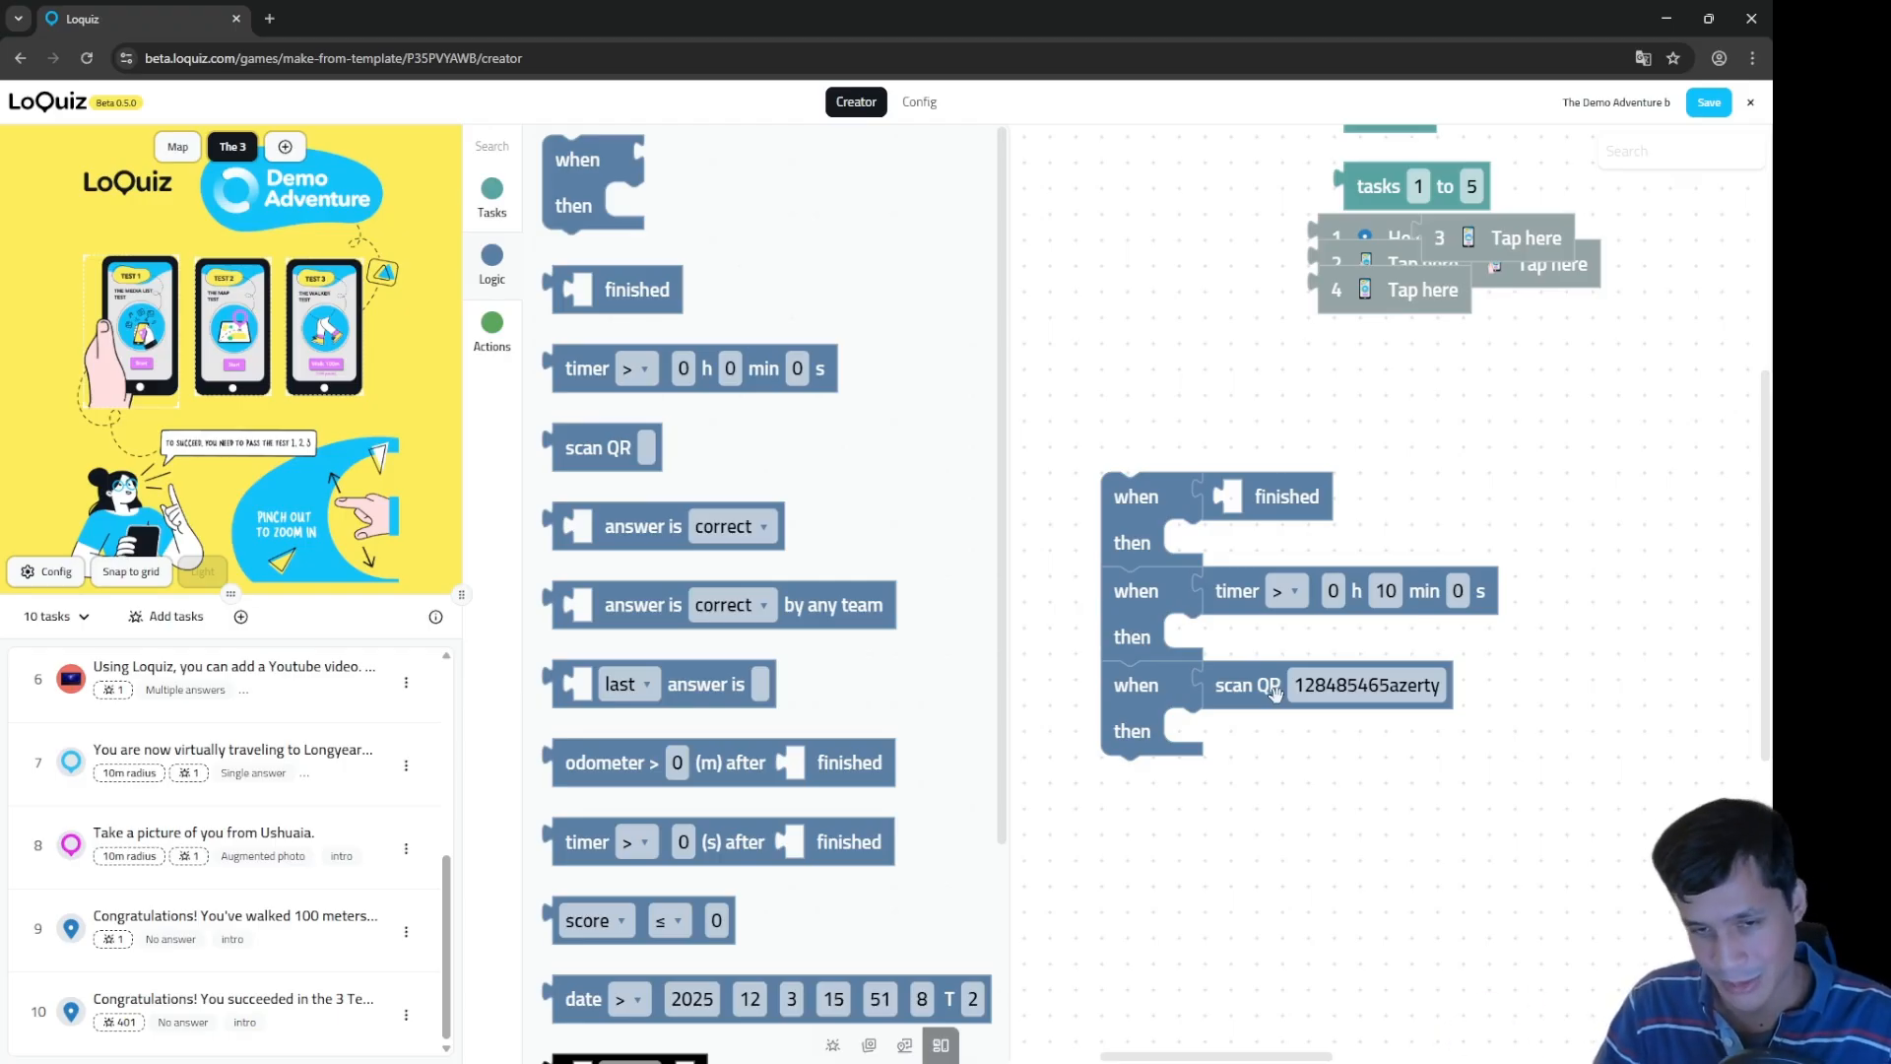
pyautogui.click(1411, 689)
pyautogui.hotkey('ctrl', 'c')
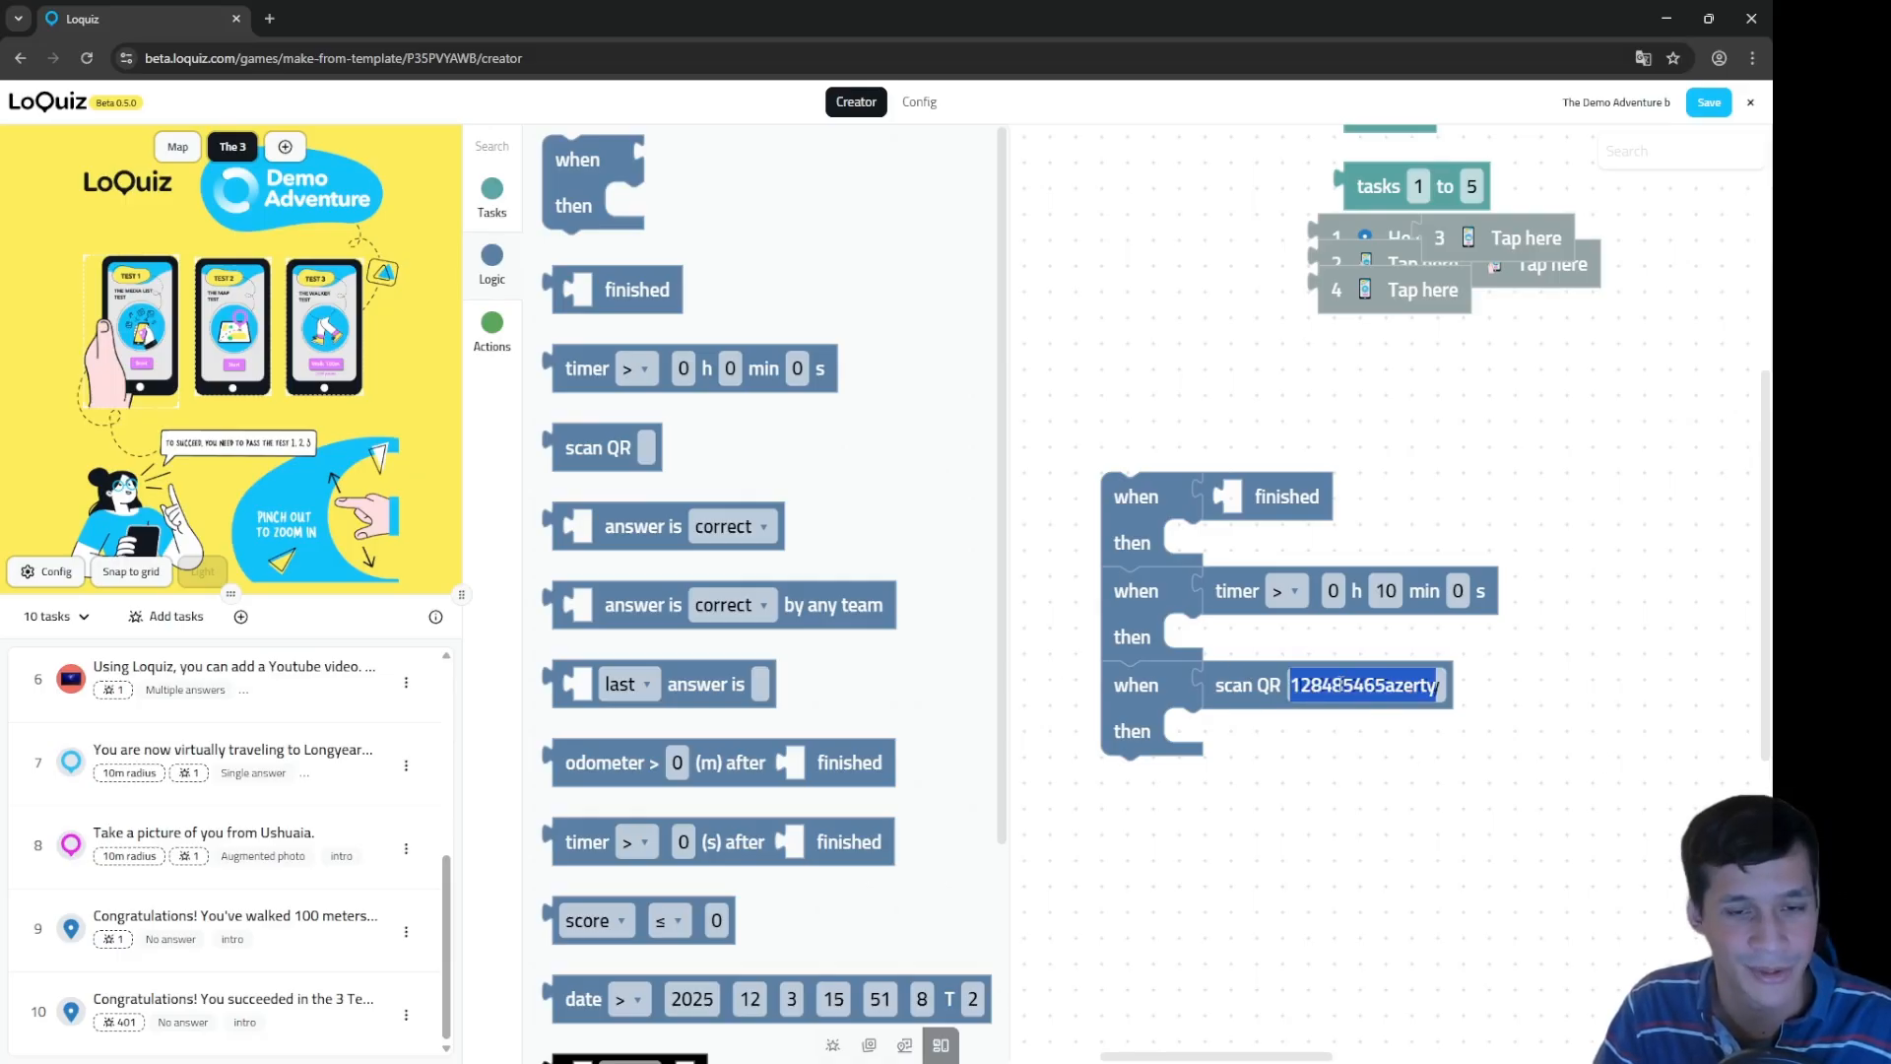
pyautogui.click(1338, 743)
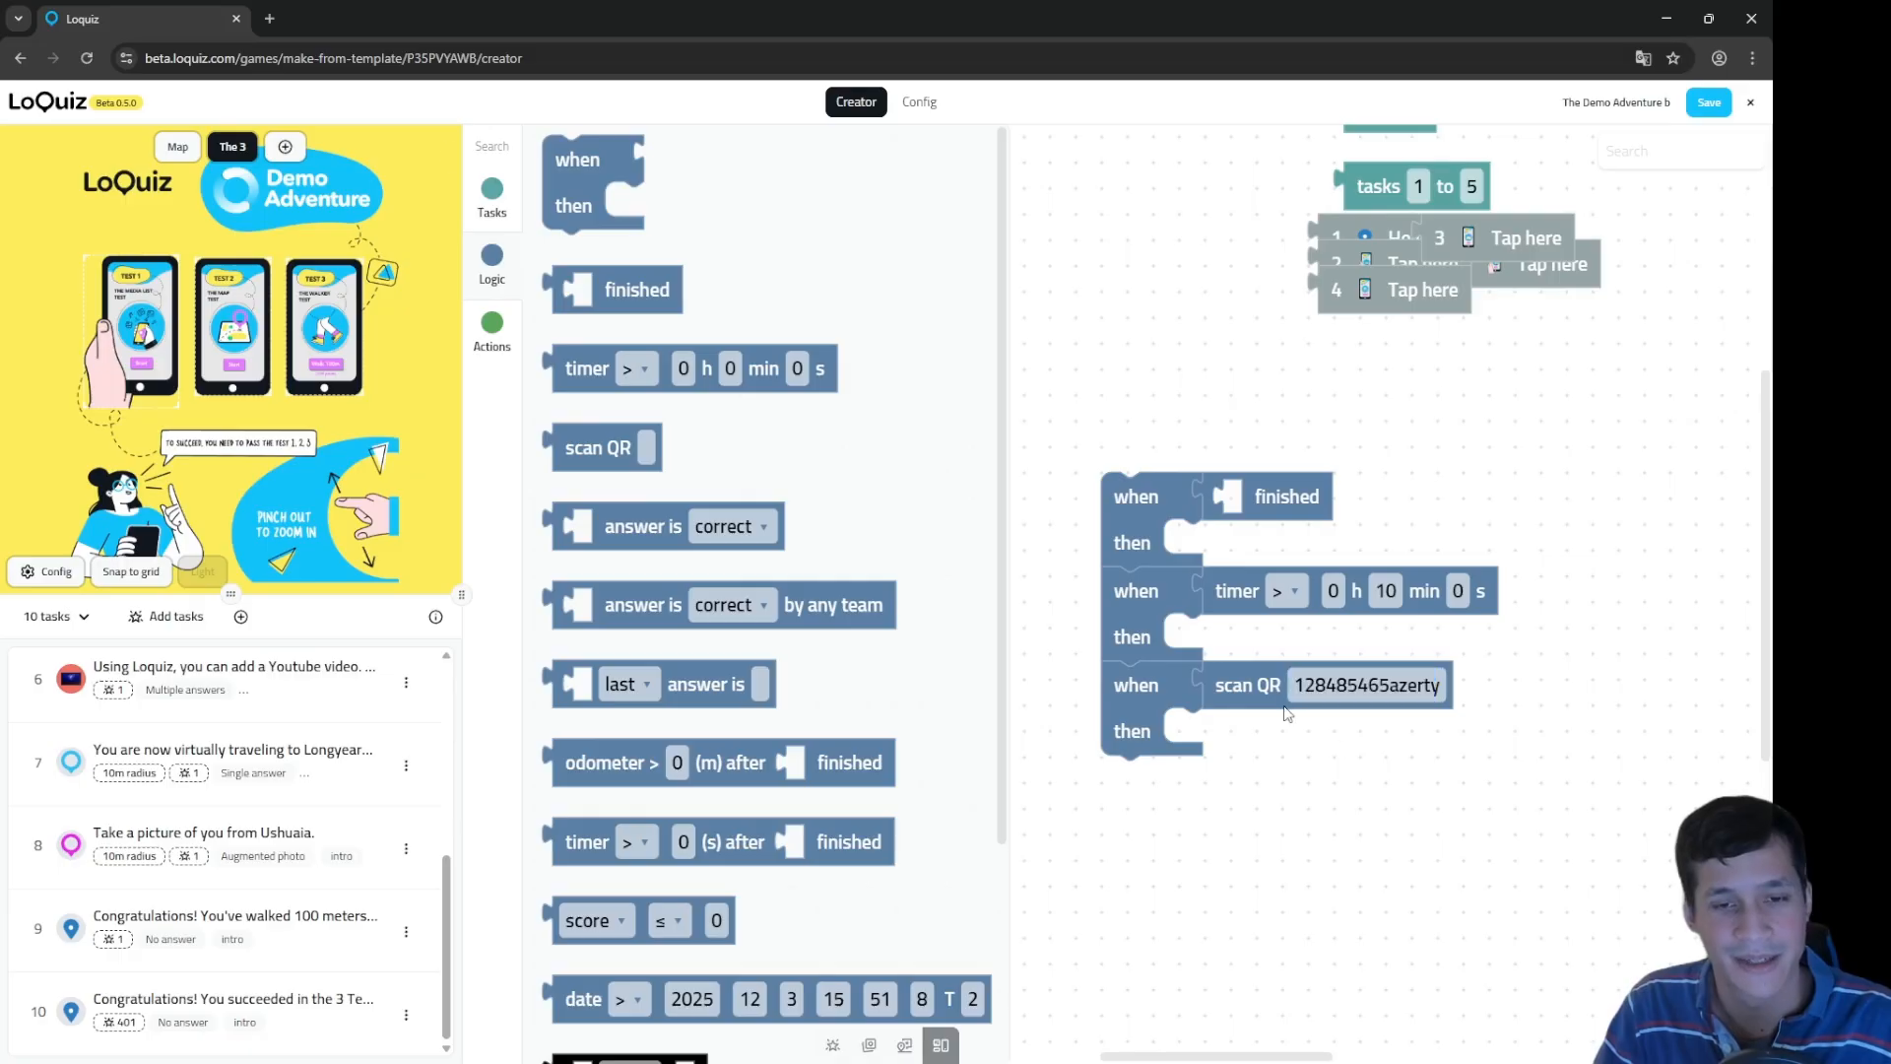
# Step: Search 'qr generator' in a new tab and generate a QR code for 128485465azerty on qr-code-generator.com
pyautogui.click(270, 19)
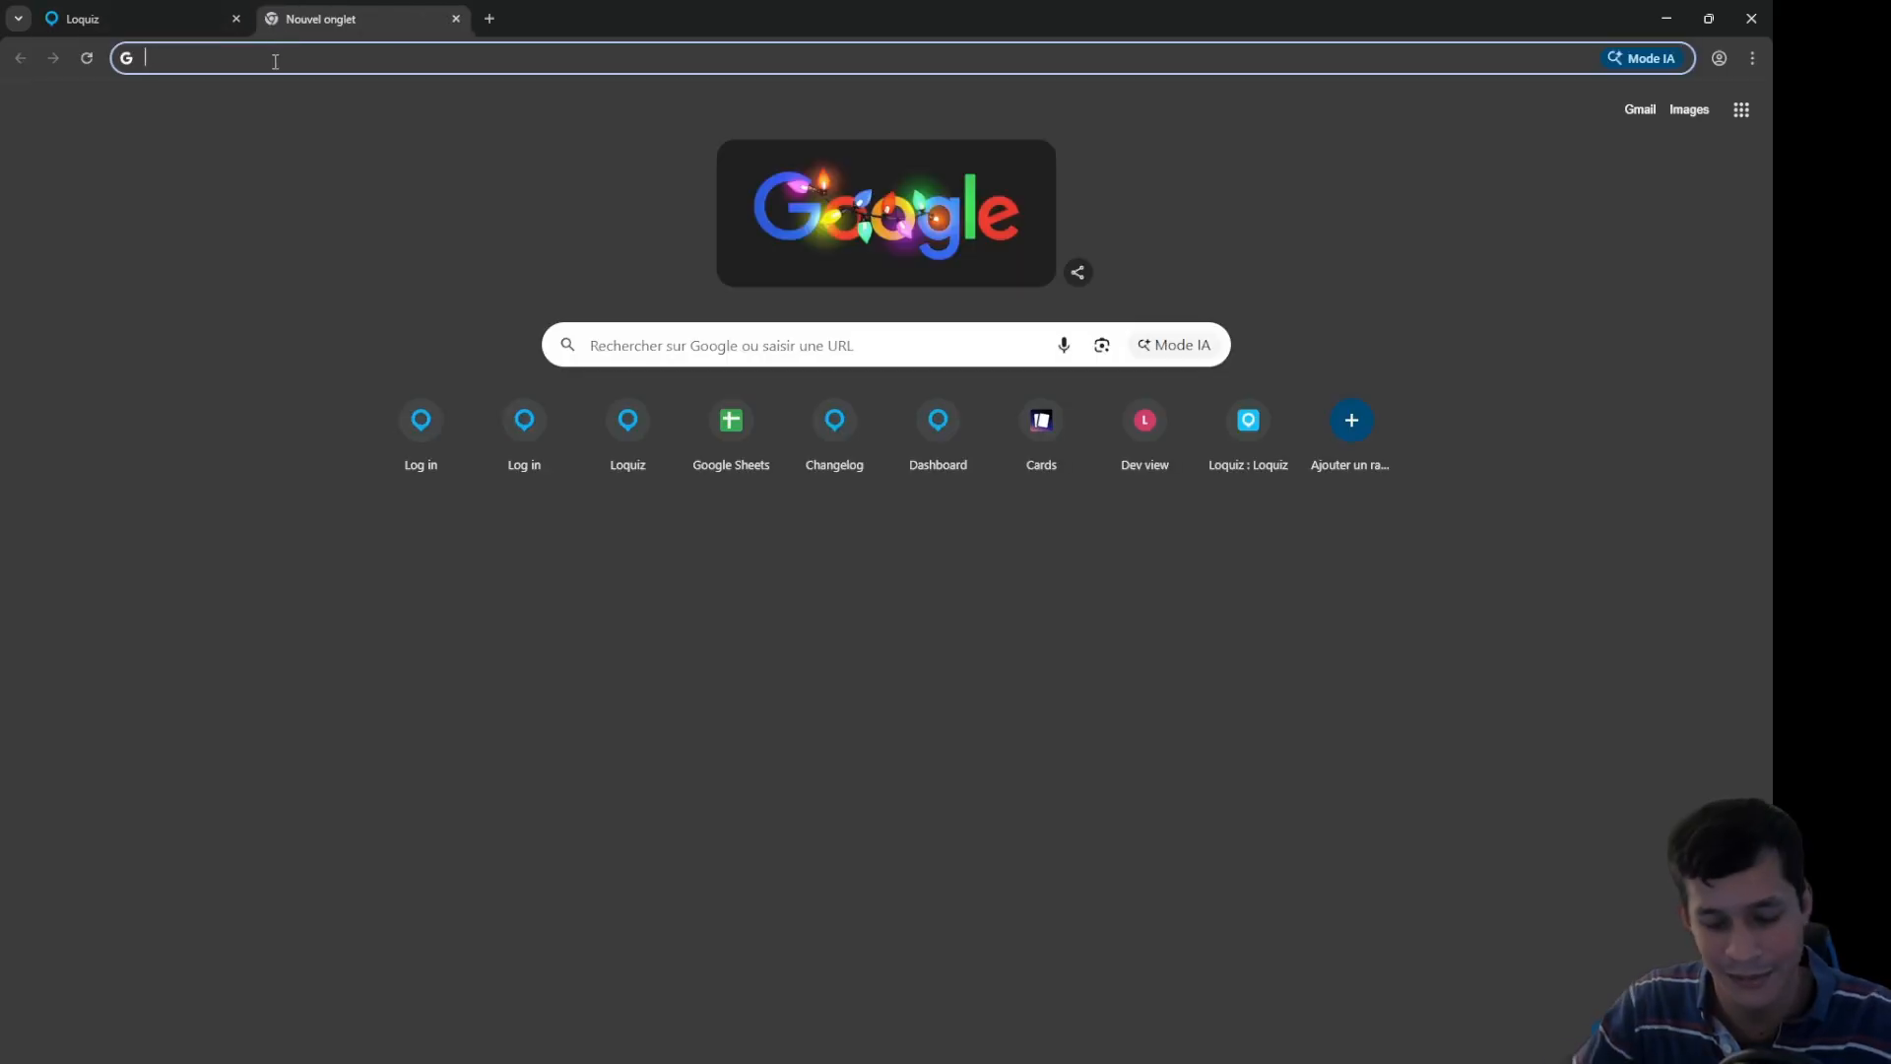
pyautogui.write('qr generator')
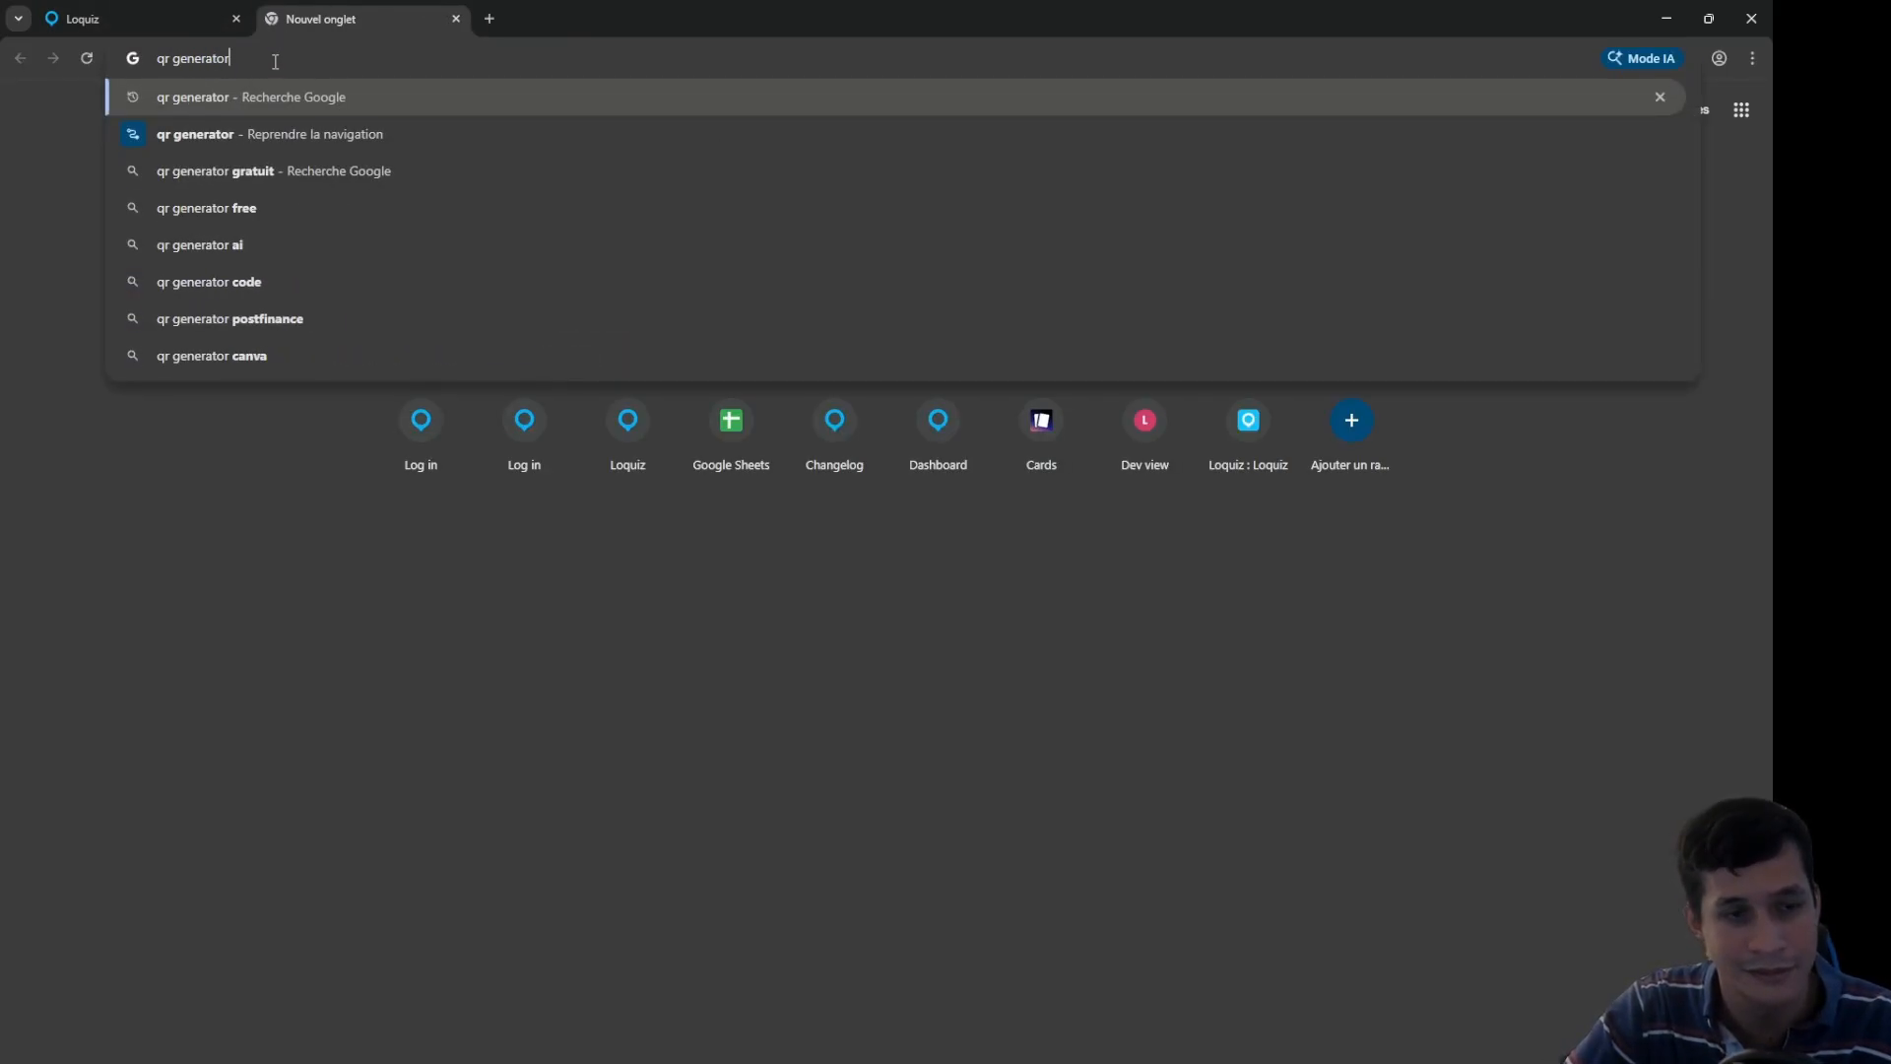
pyautogui.press('Return')
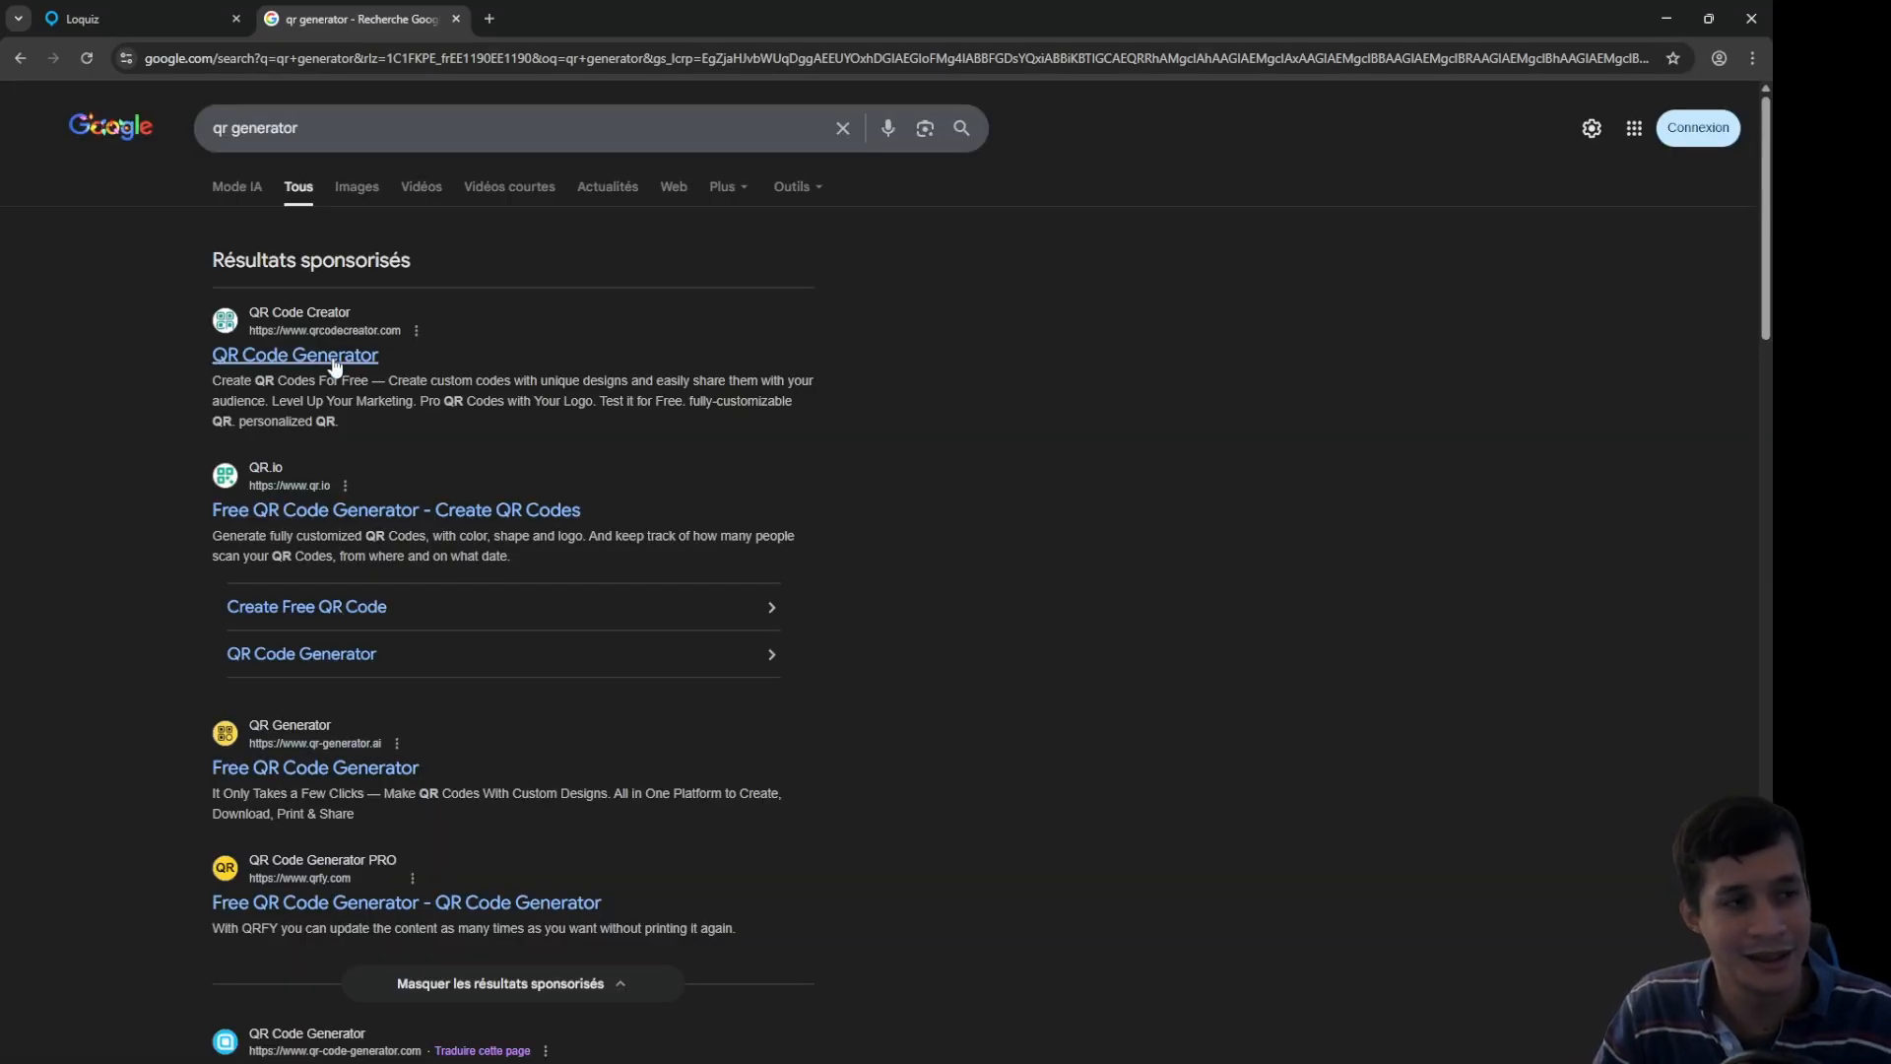
pyautogui.scroll(-4, 303, 684)
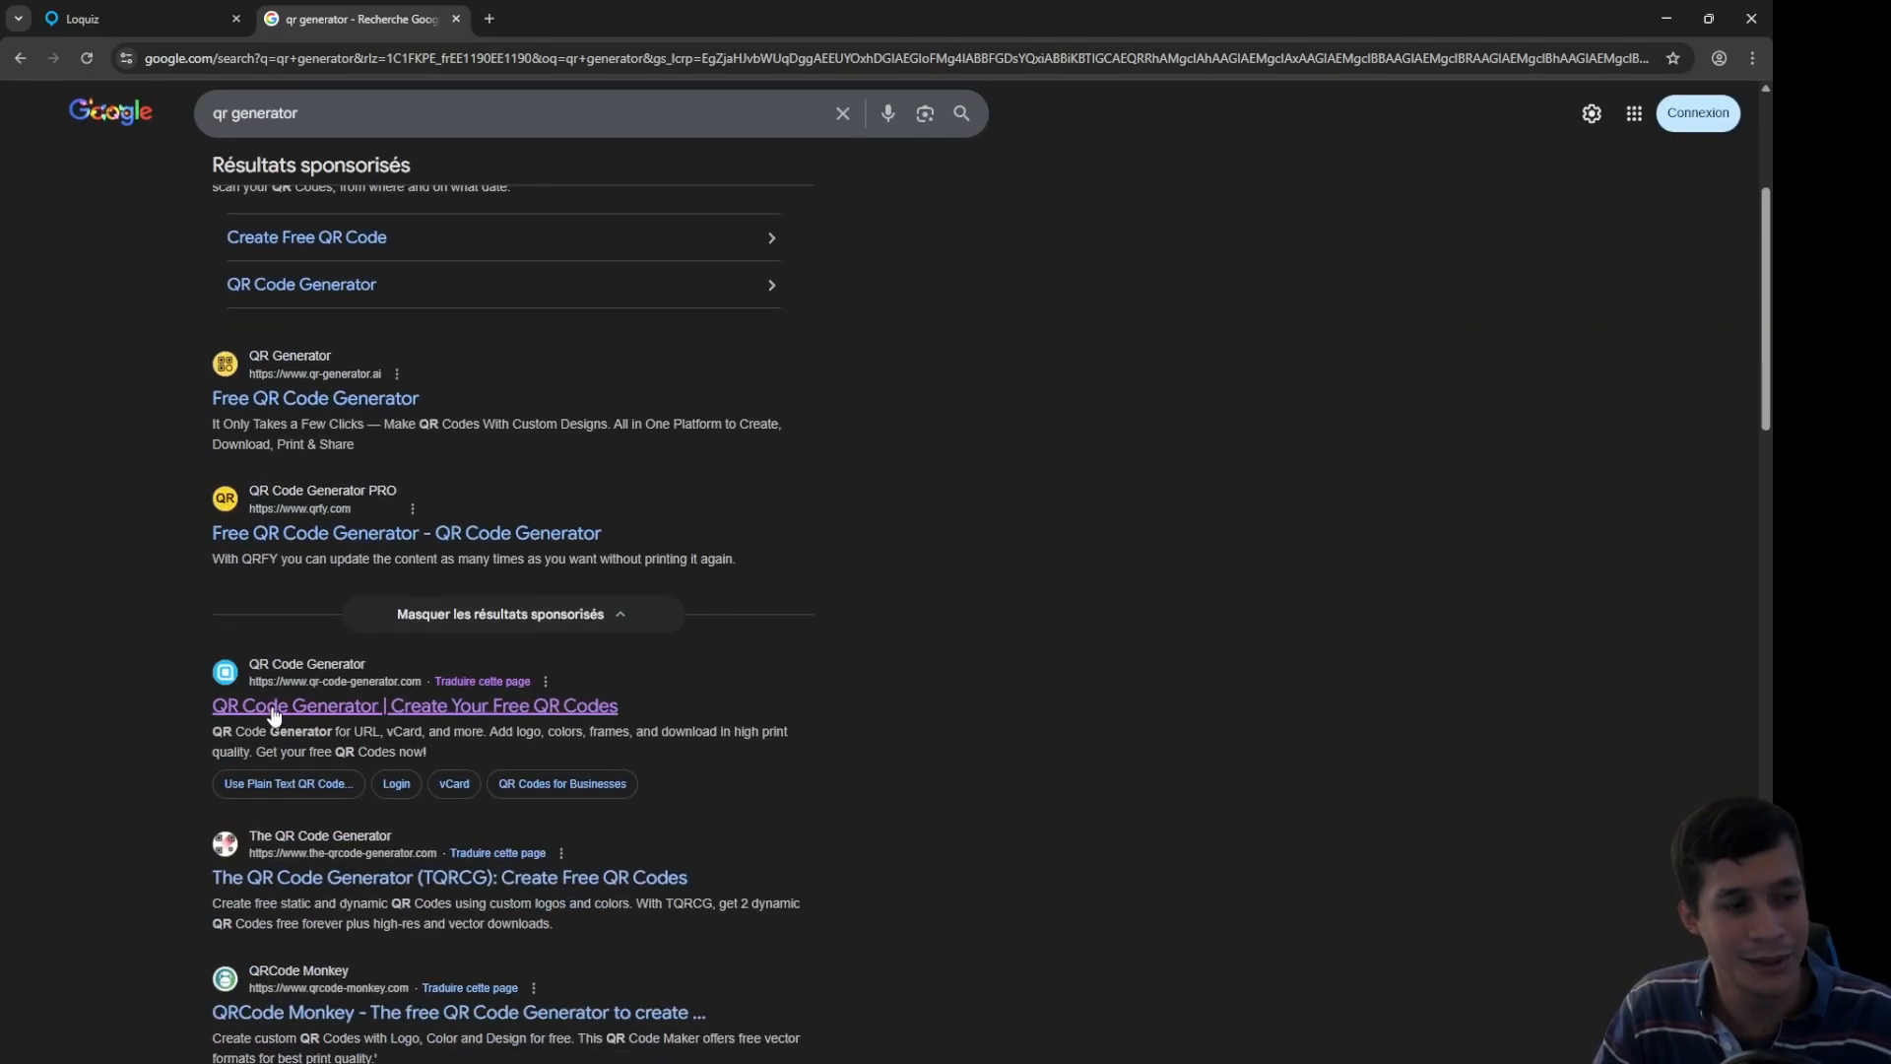
pyautogui.click(274, 711)
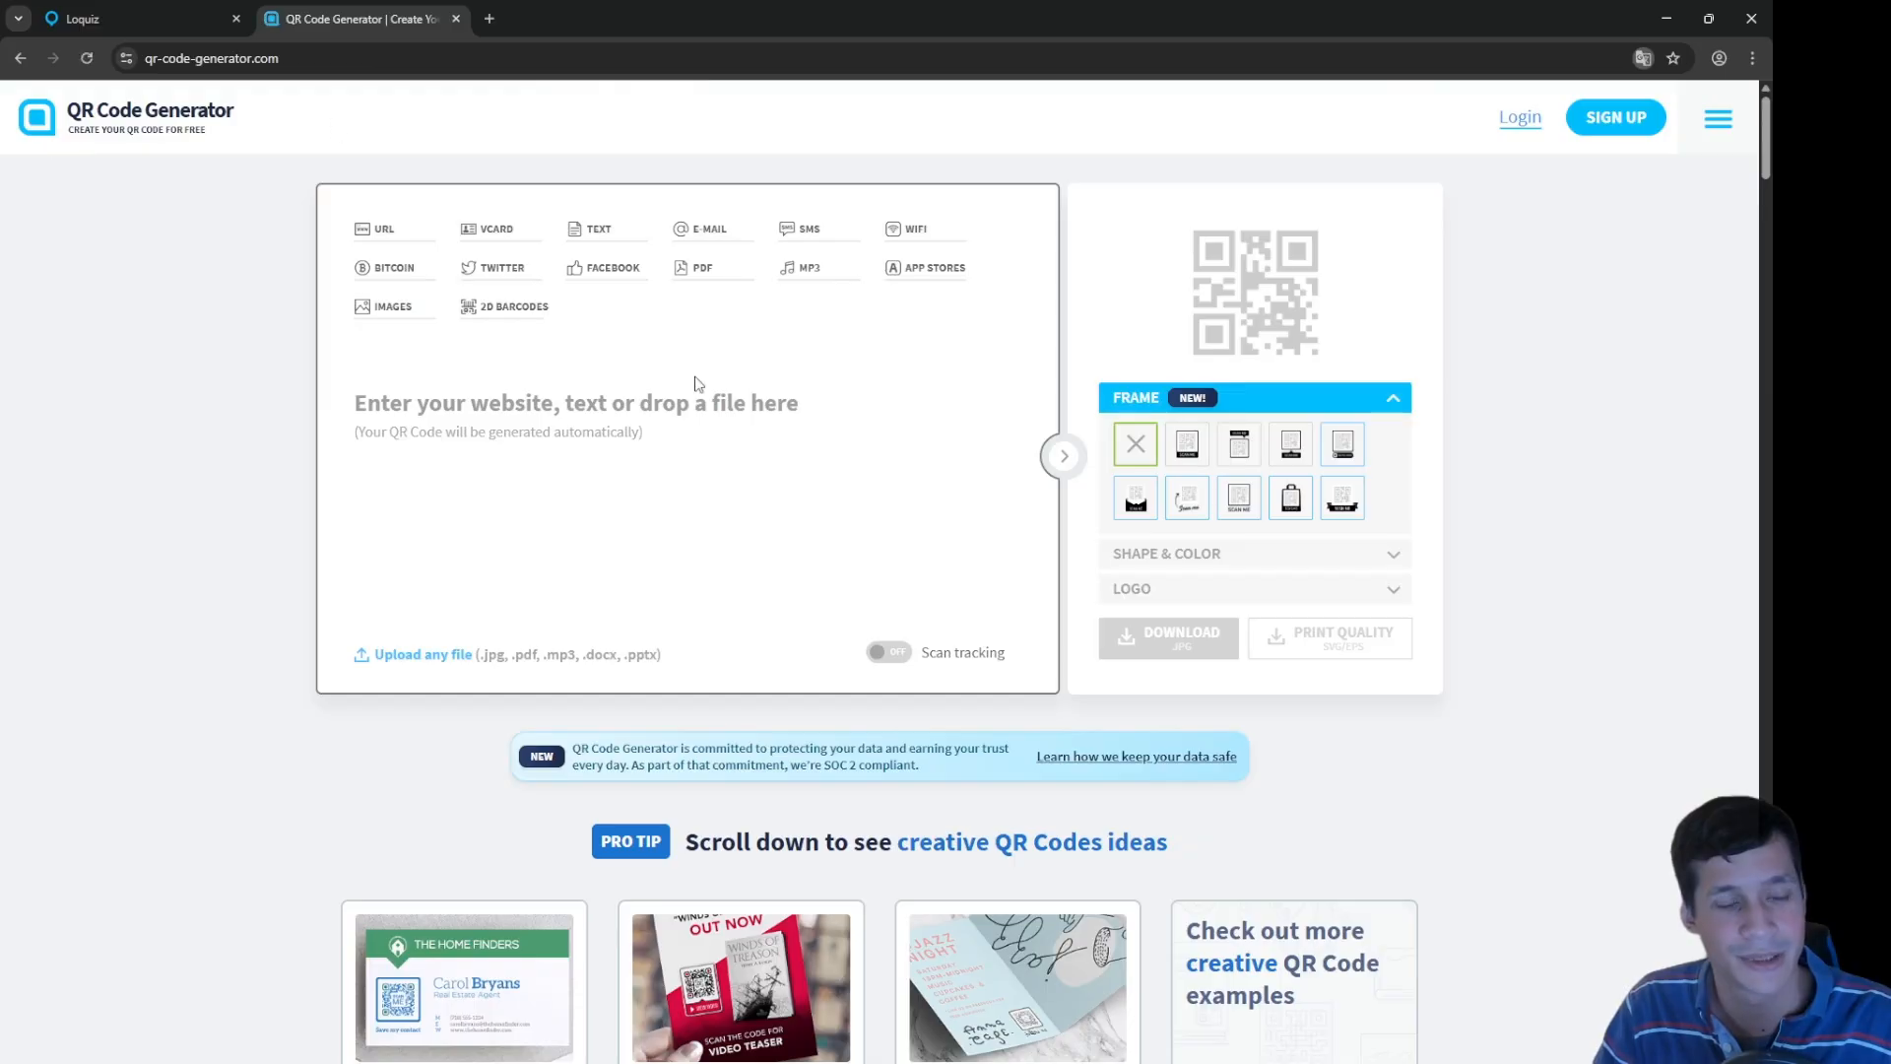
pyautogui.hotkey('ctrl', 'v')
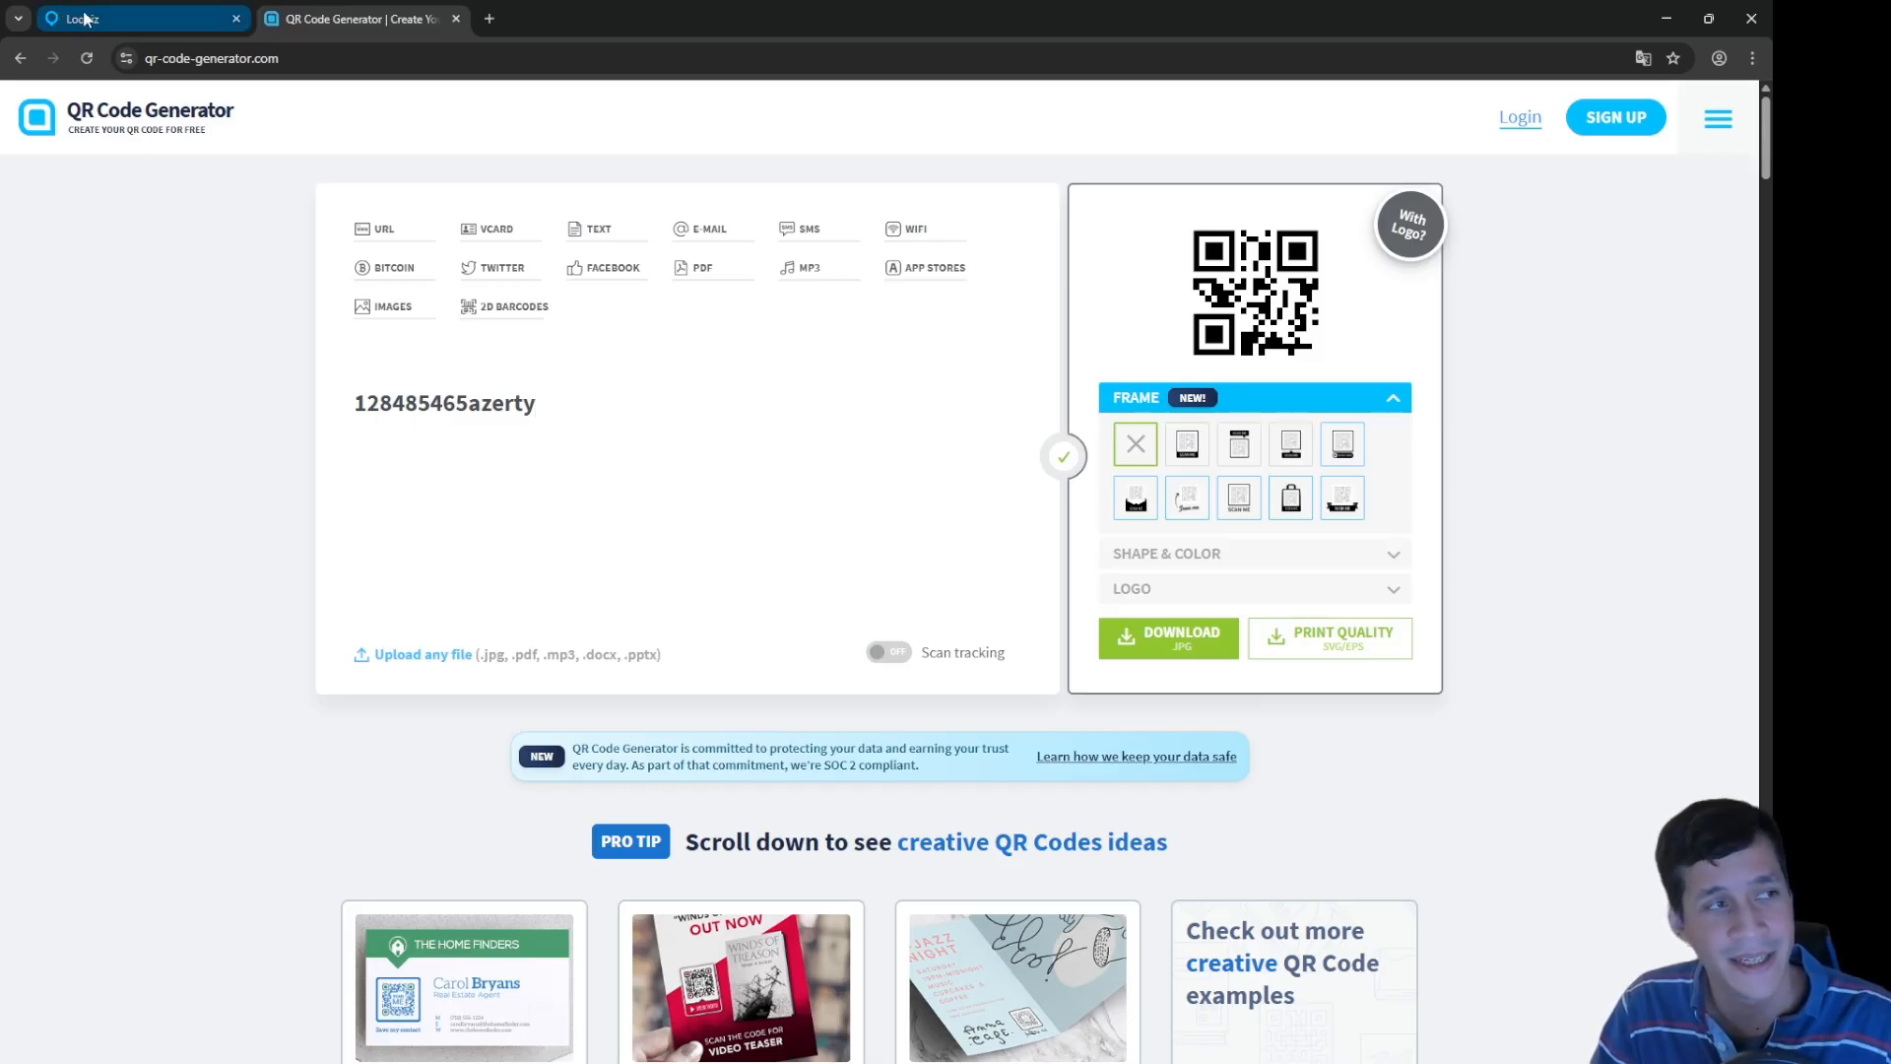
# Step: Compare the generated QR code with the Loquiz rule and reopen the scan QR value
pyautogui.click(118, 17)
pyautogui.click(1350, 687)
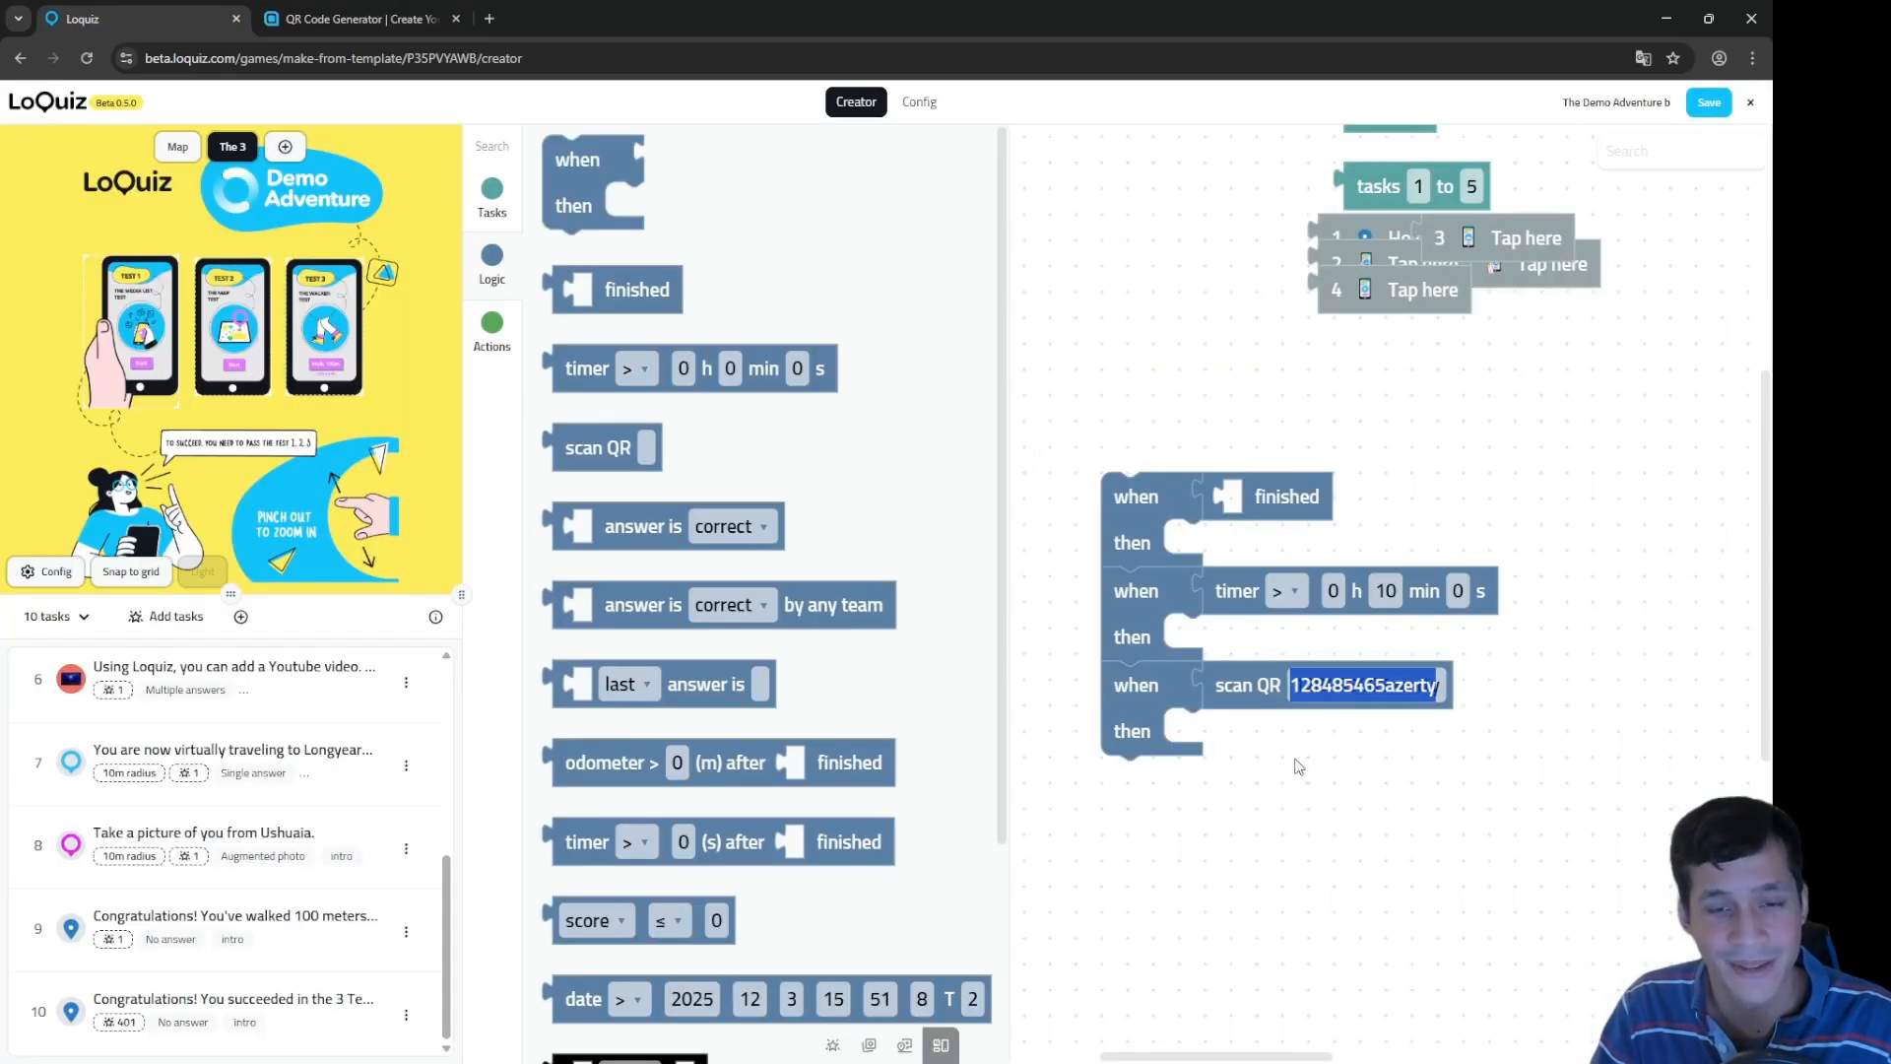
pyautogui.click(331, 22)
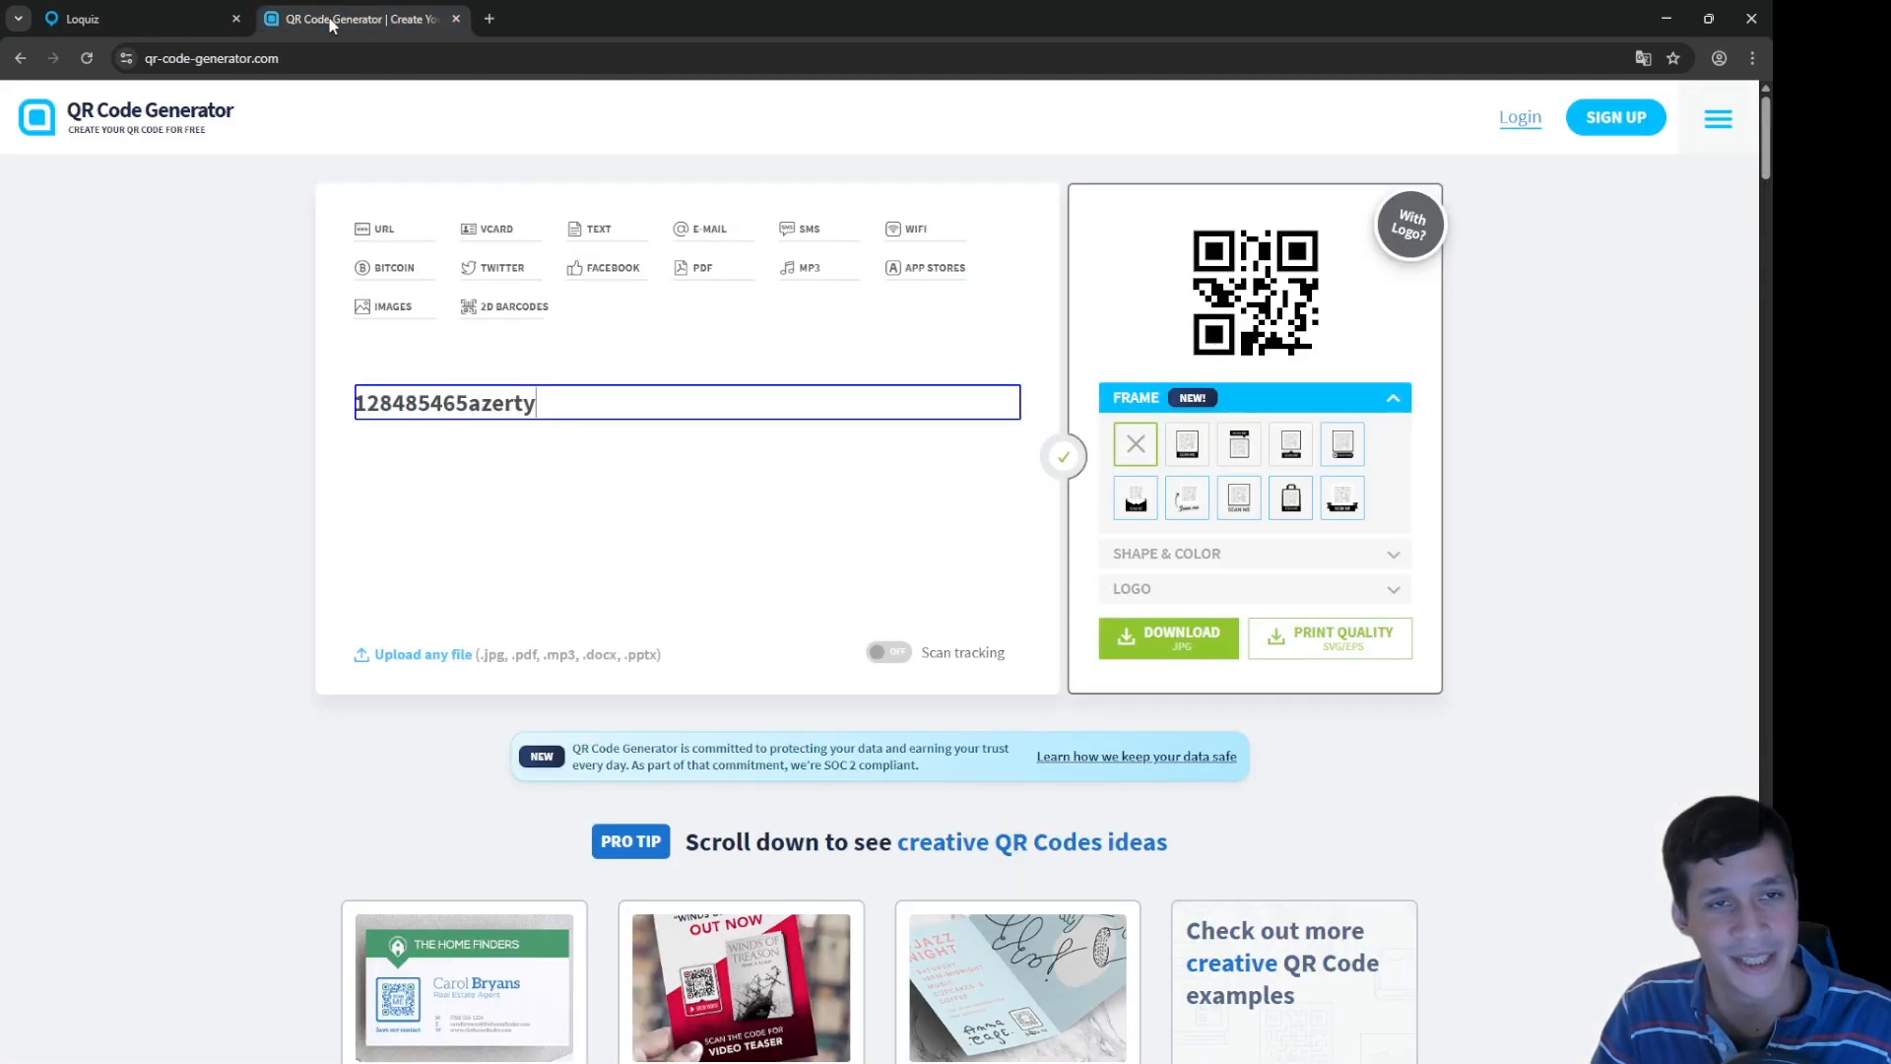
pyautogui.click(118, 18)
pyautogui.click(1299, 685)
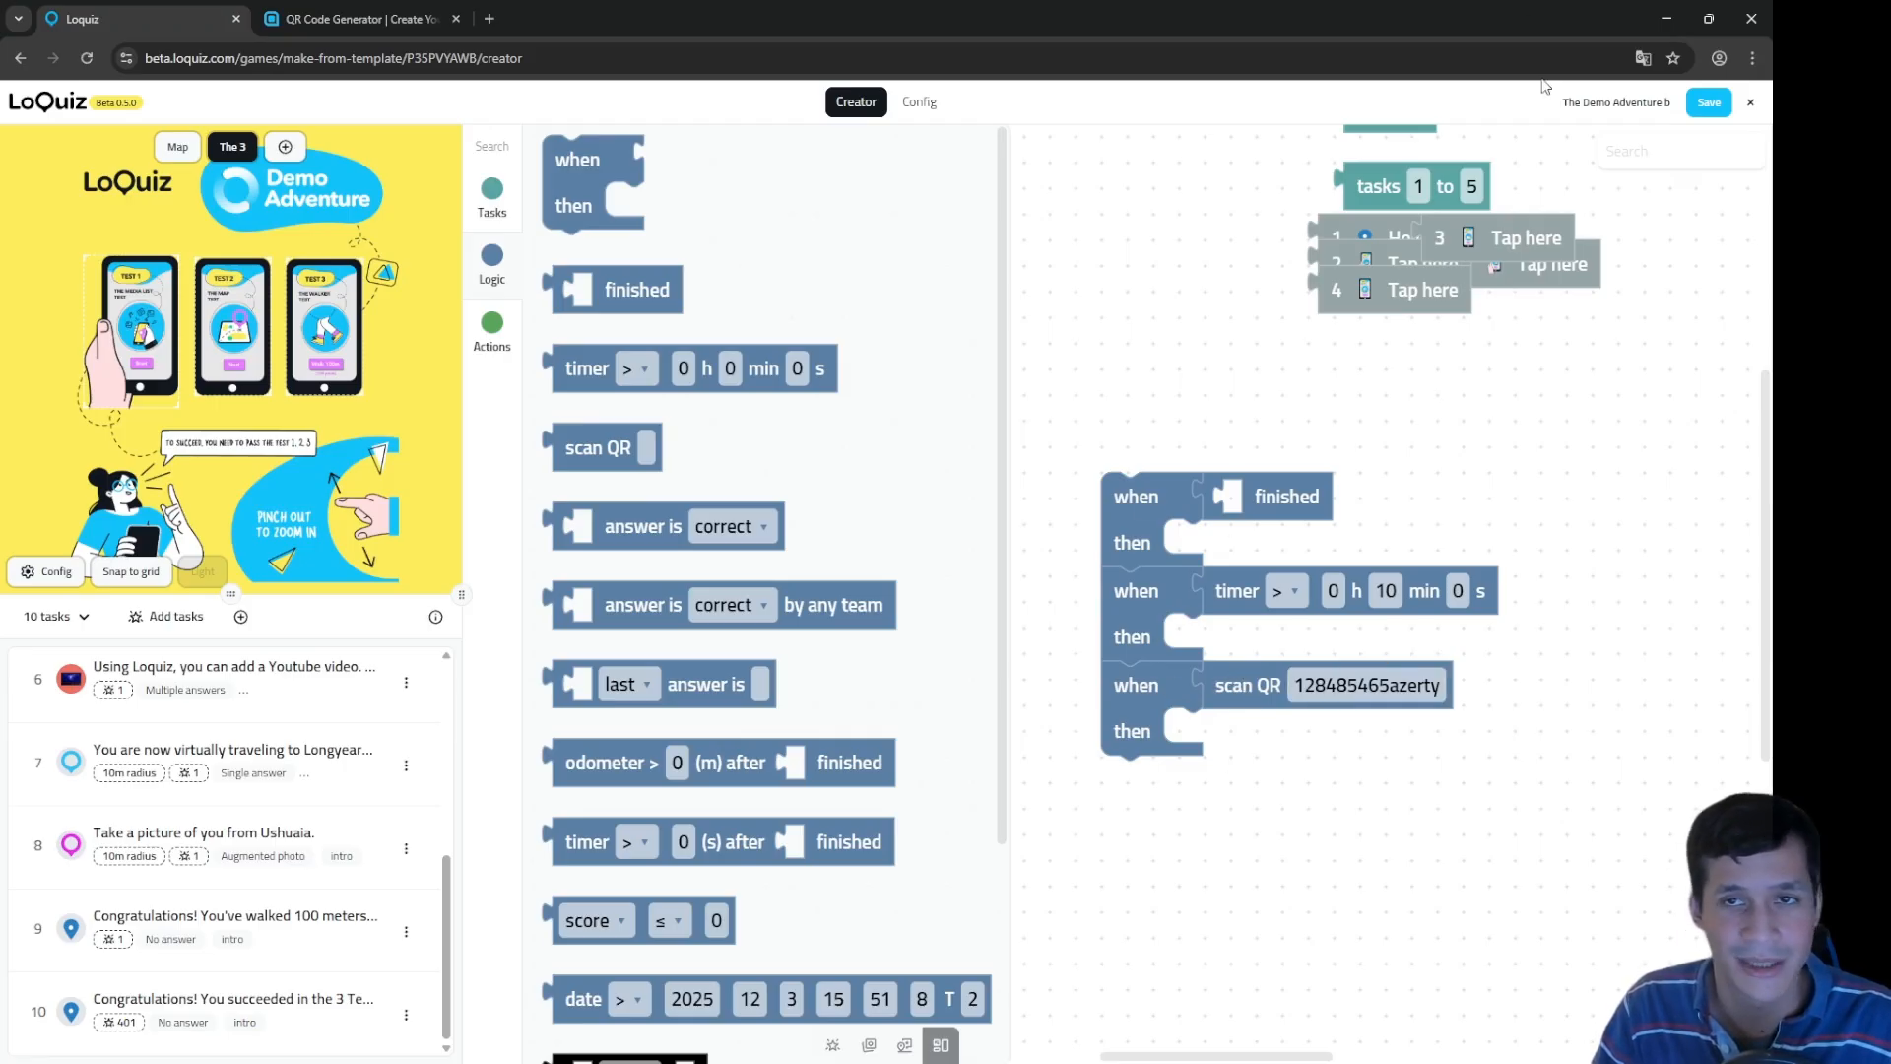
# Step: Switch on 'Enable code scanner' in the game's Design settings, then return to the Creator
pyautogui.click(919, 101)
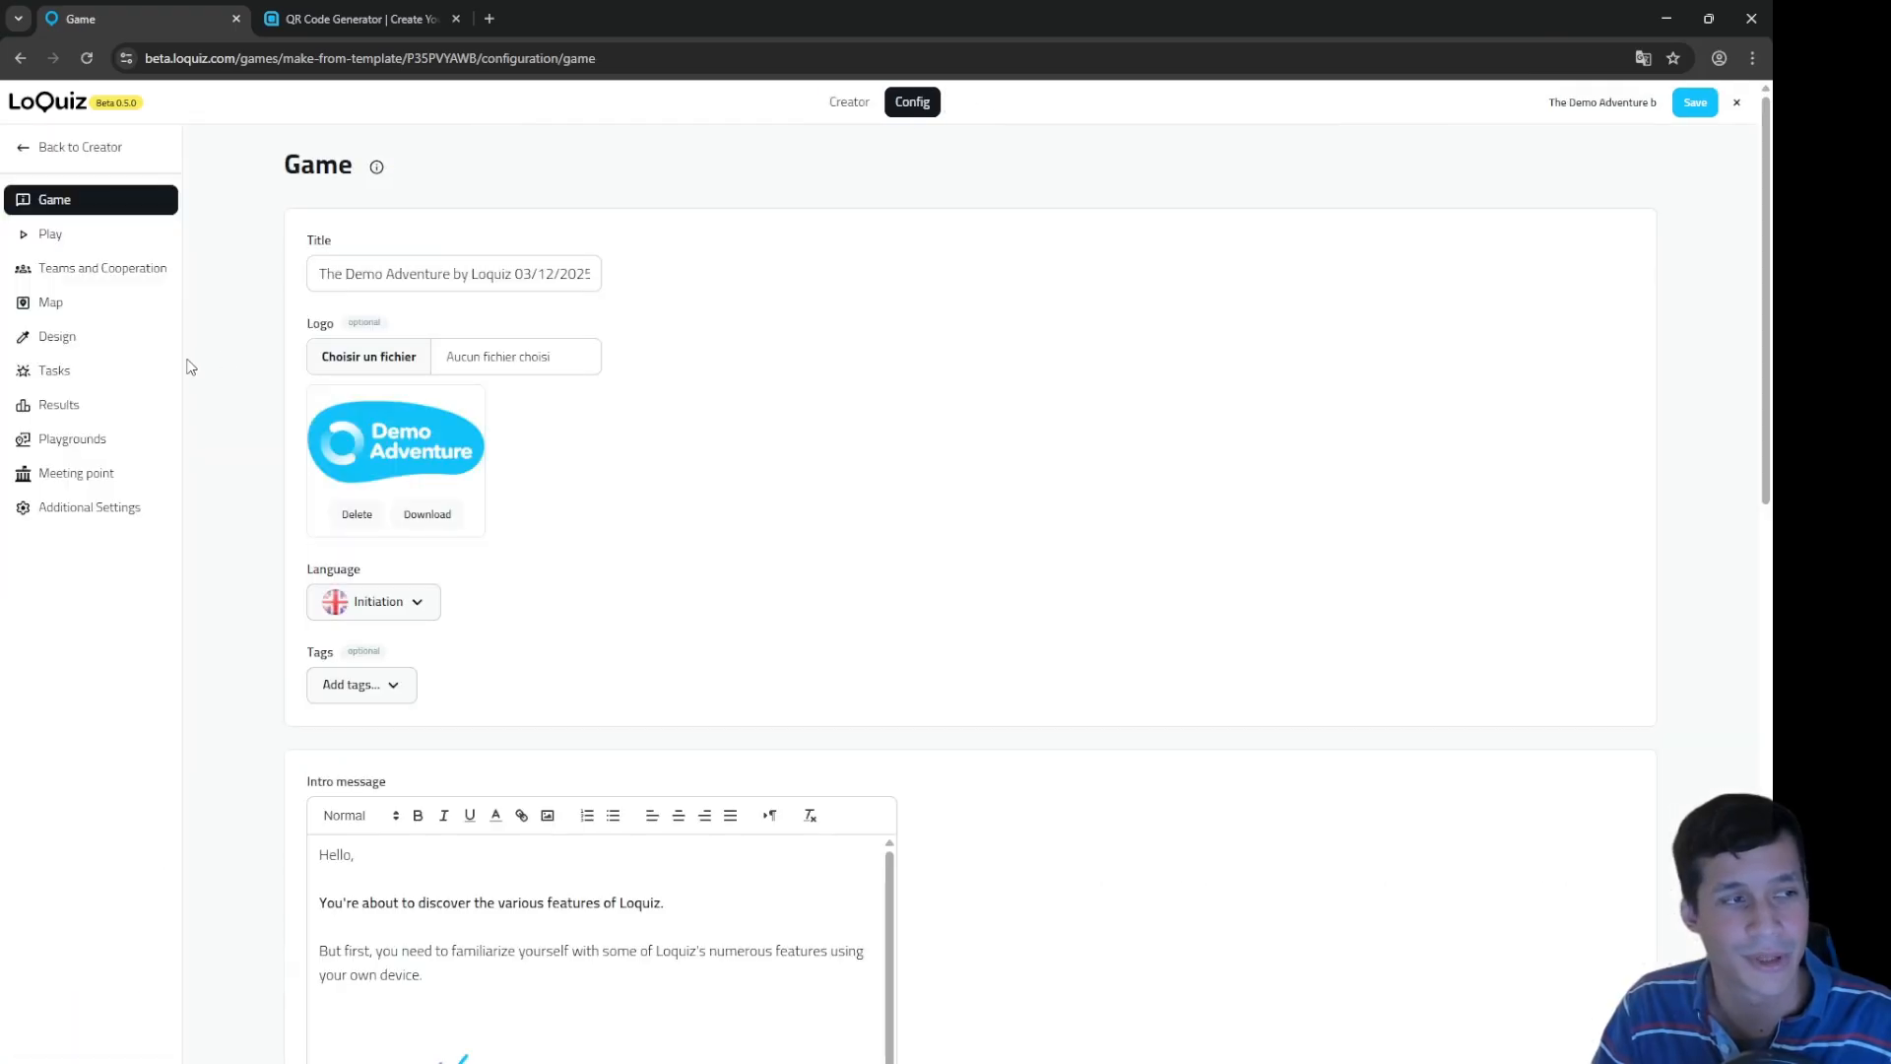
pyautogui.click(96, 338)
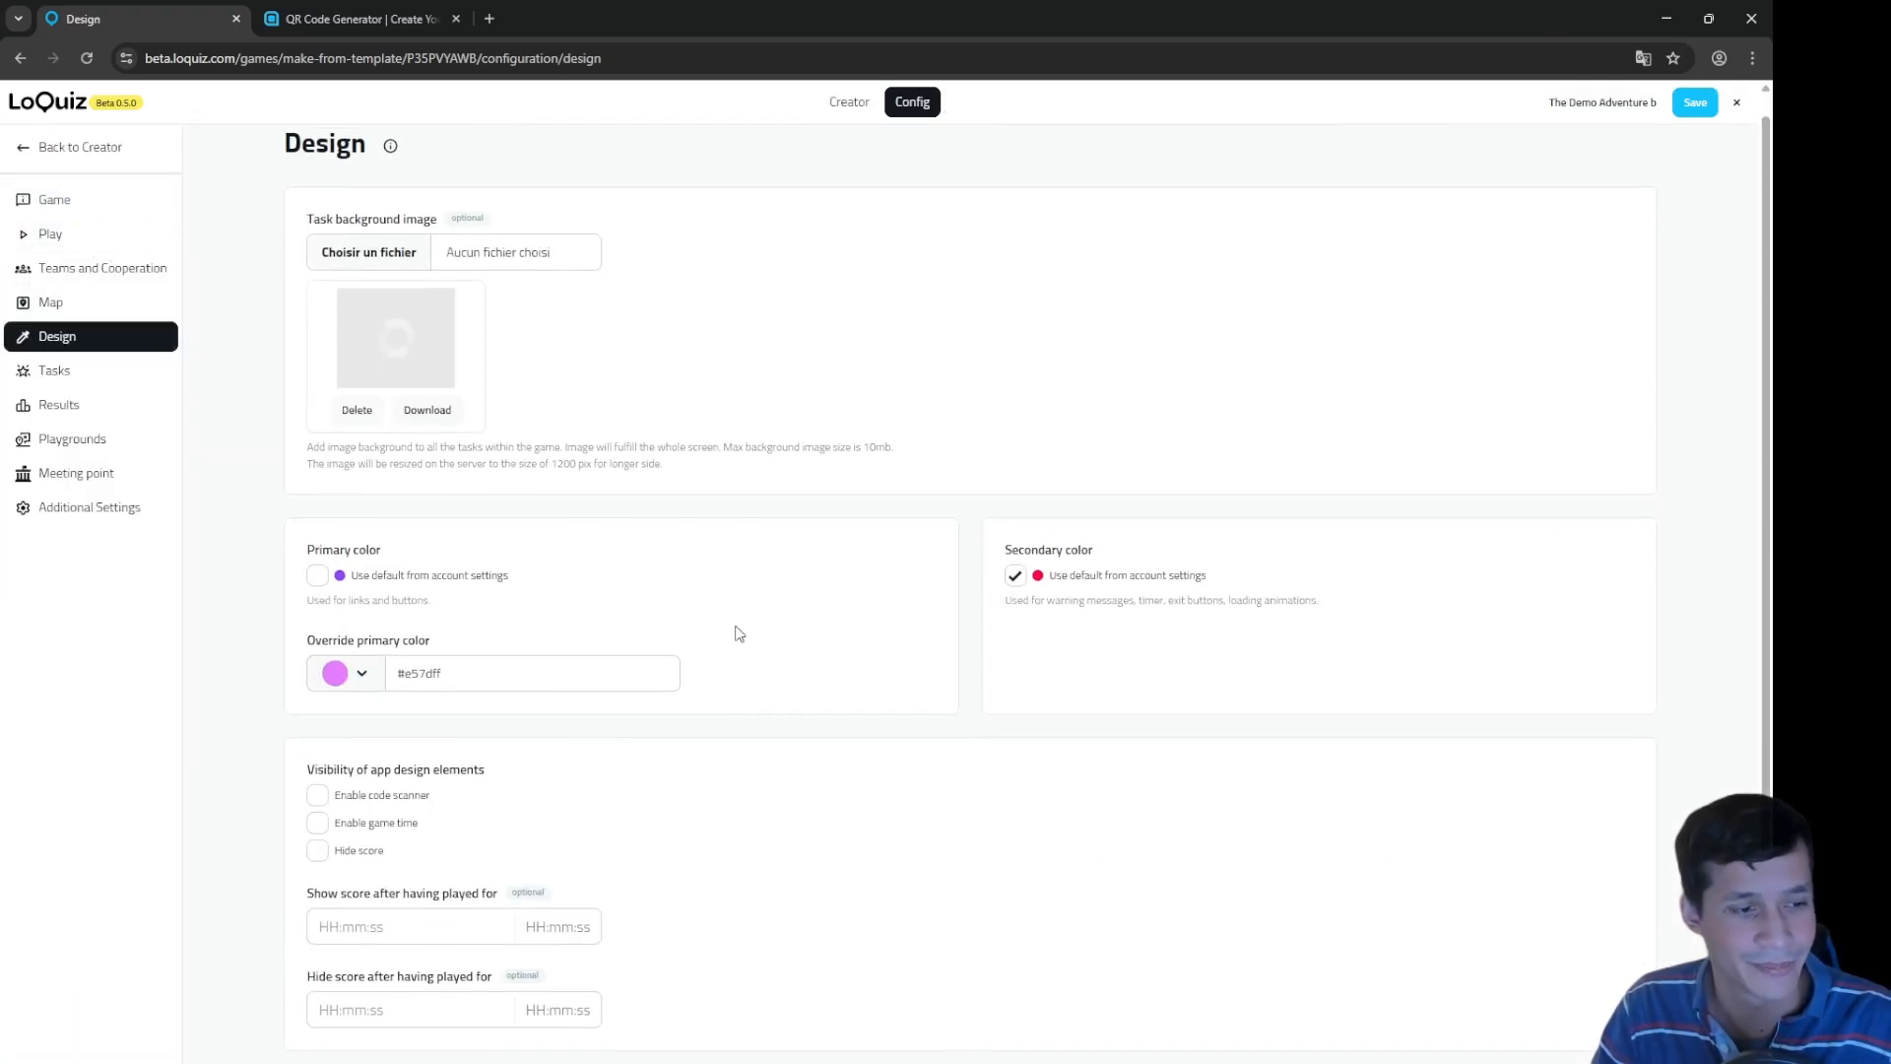
pyautogui.click(347, 795)
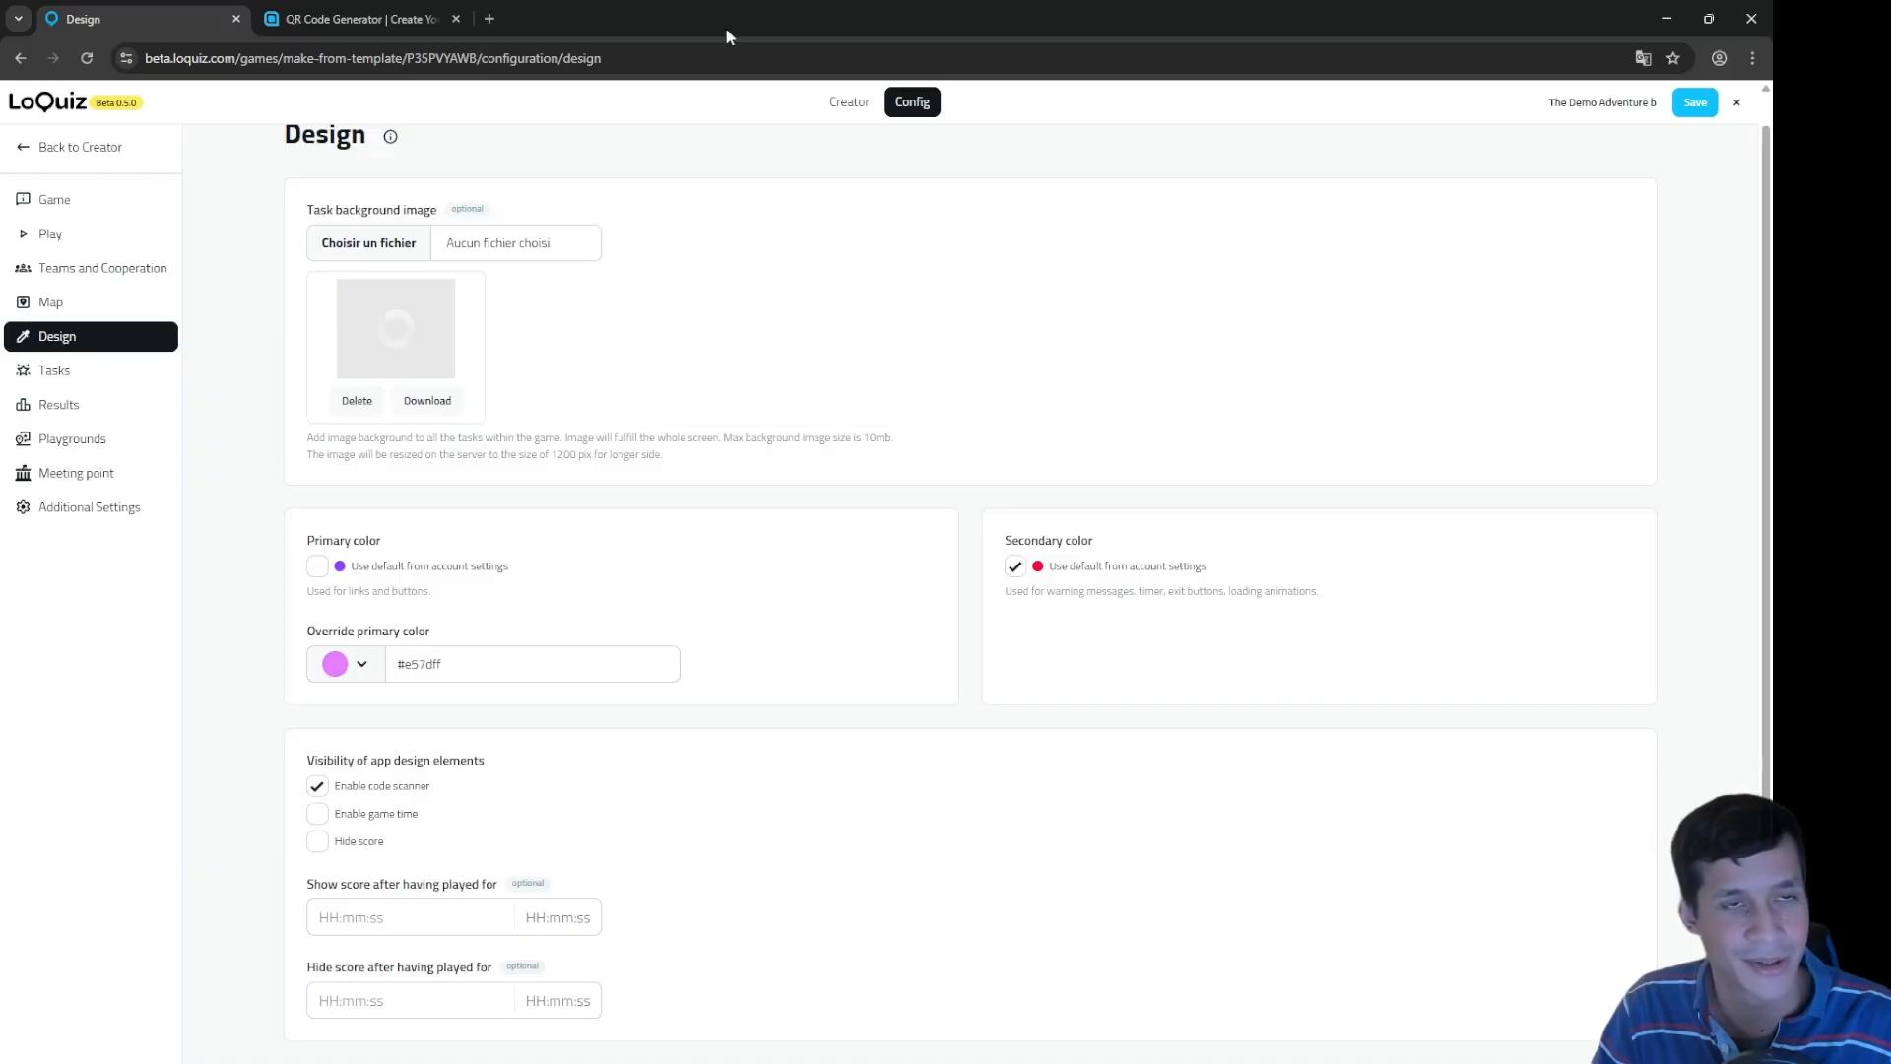
pyautogui.click(849, 101)
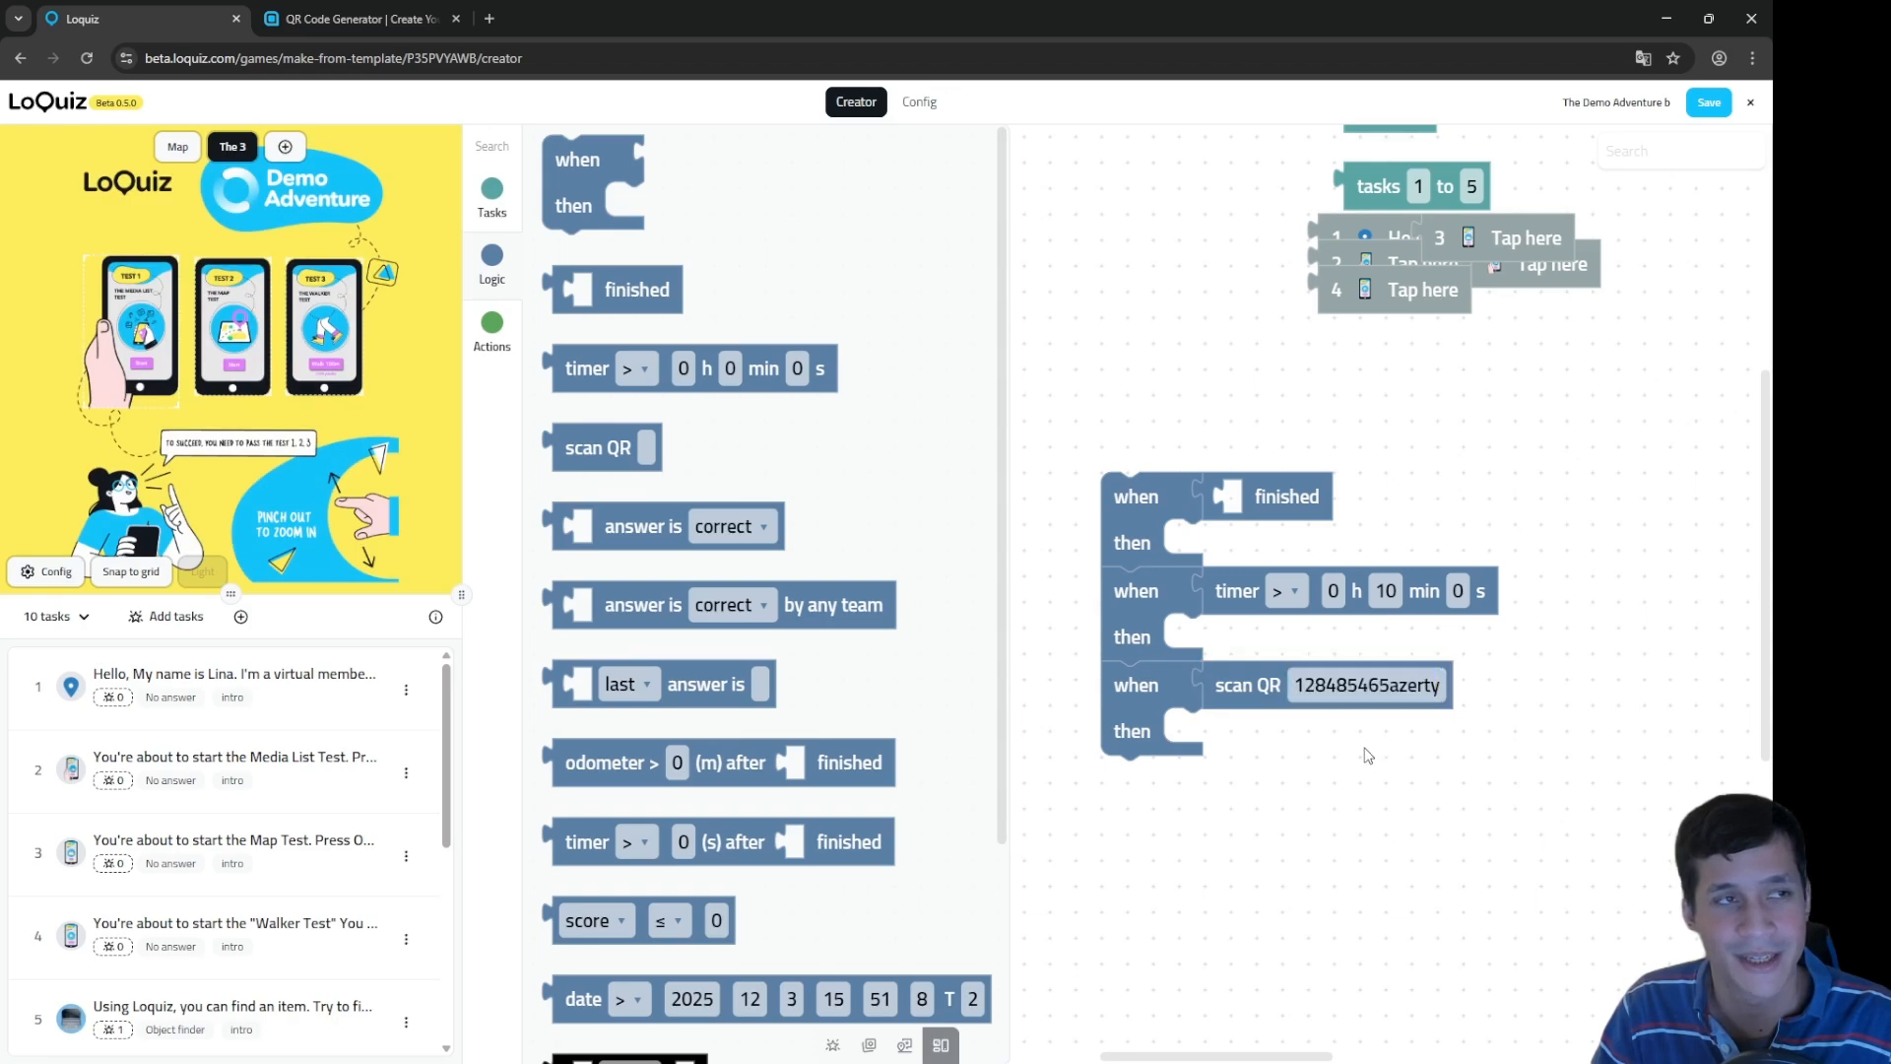
# Step: Add a fourth when/then rule below the scan QR rule with an 'answer is' condition
pyautogui.click(356, 19)
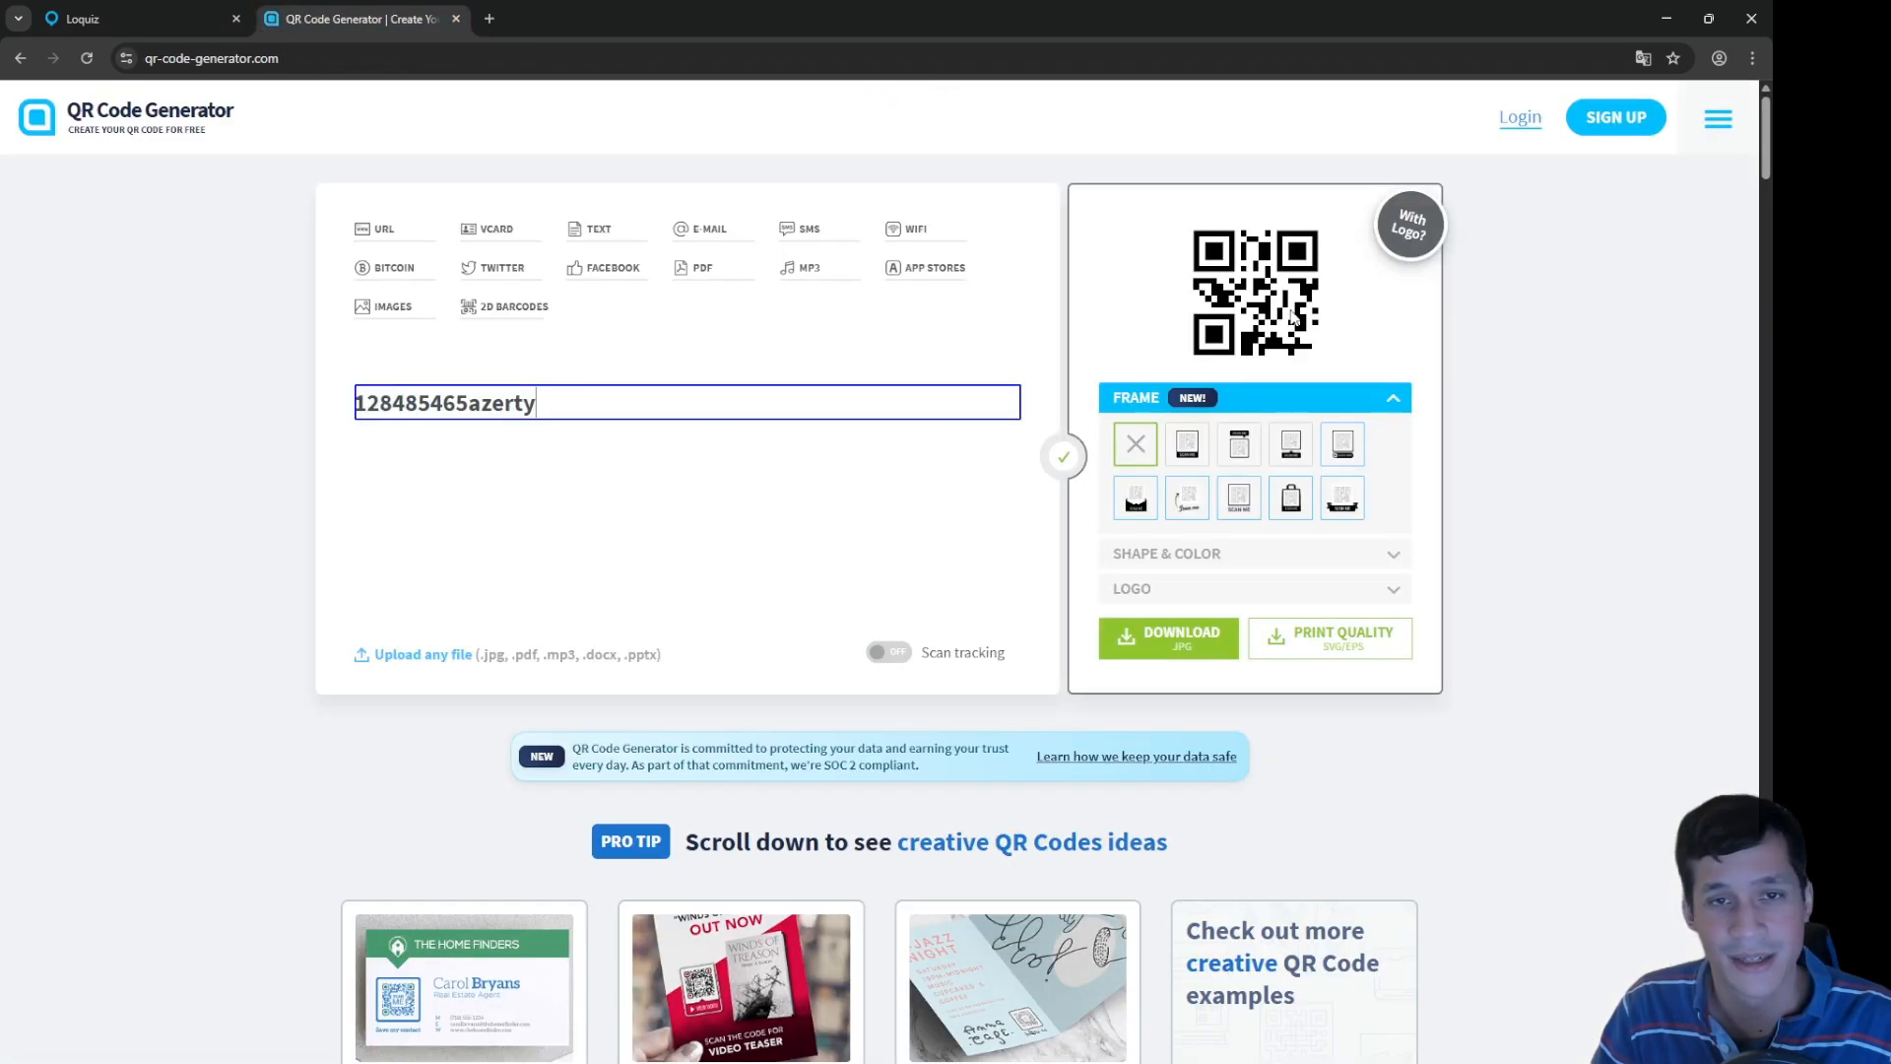
pyautogui.click(197, 9)
pyautogui.moveTo(1309, 828); pyautogui.dragTo(1385, 688)
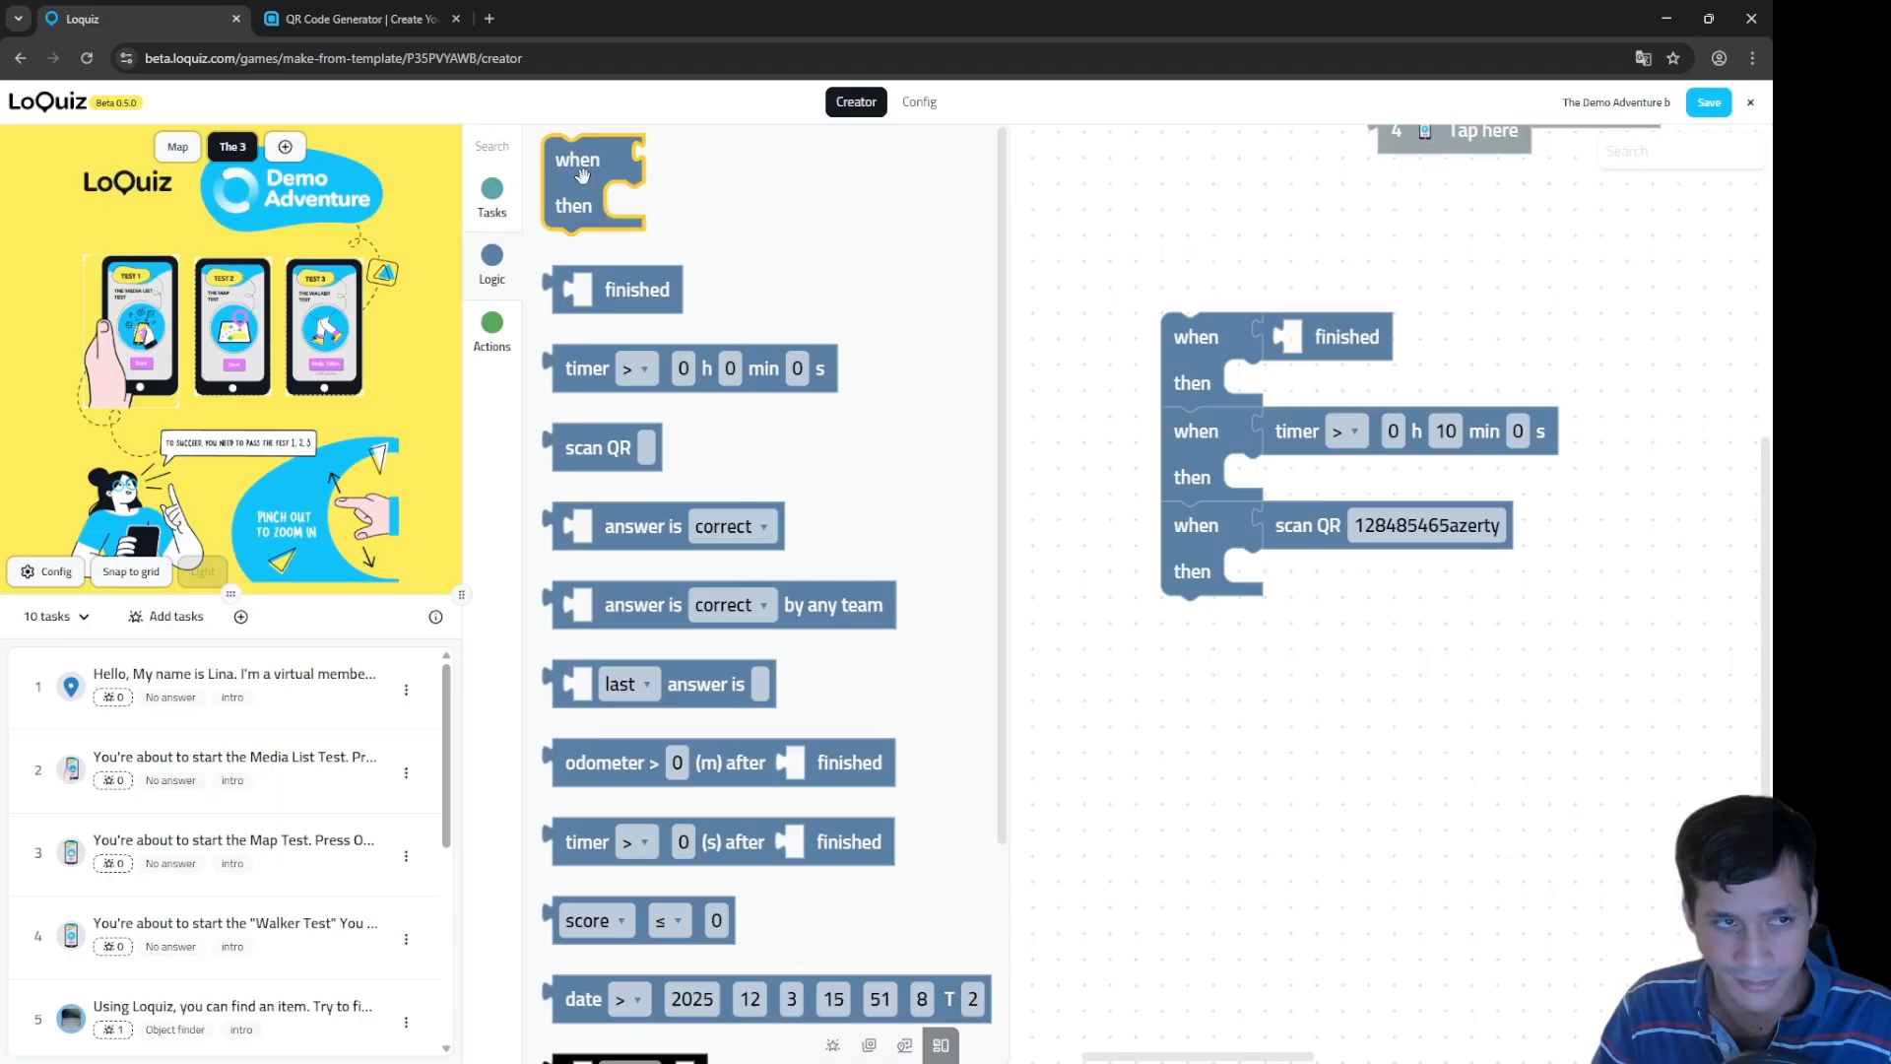
pyautogui.moveTo(582, 175); pyautogui.dragTo(1204, 639)
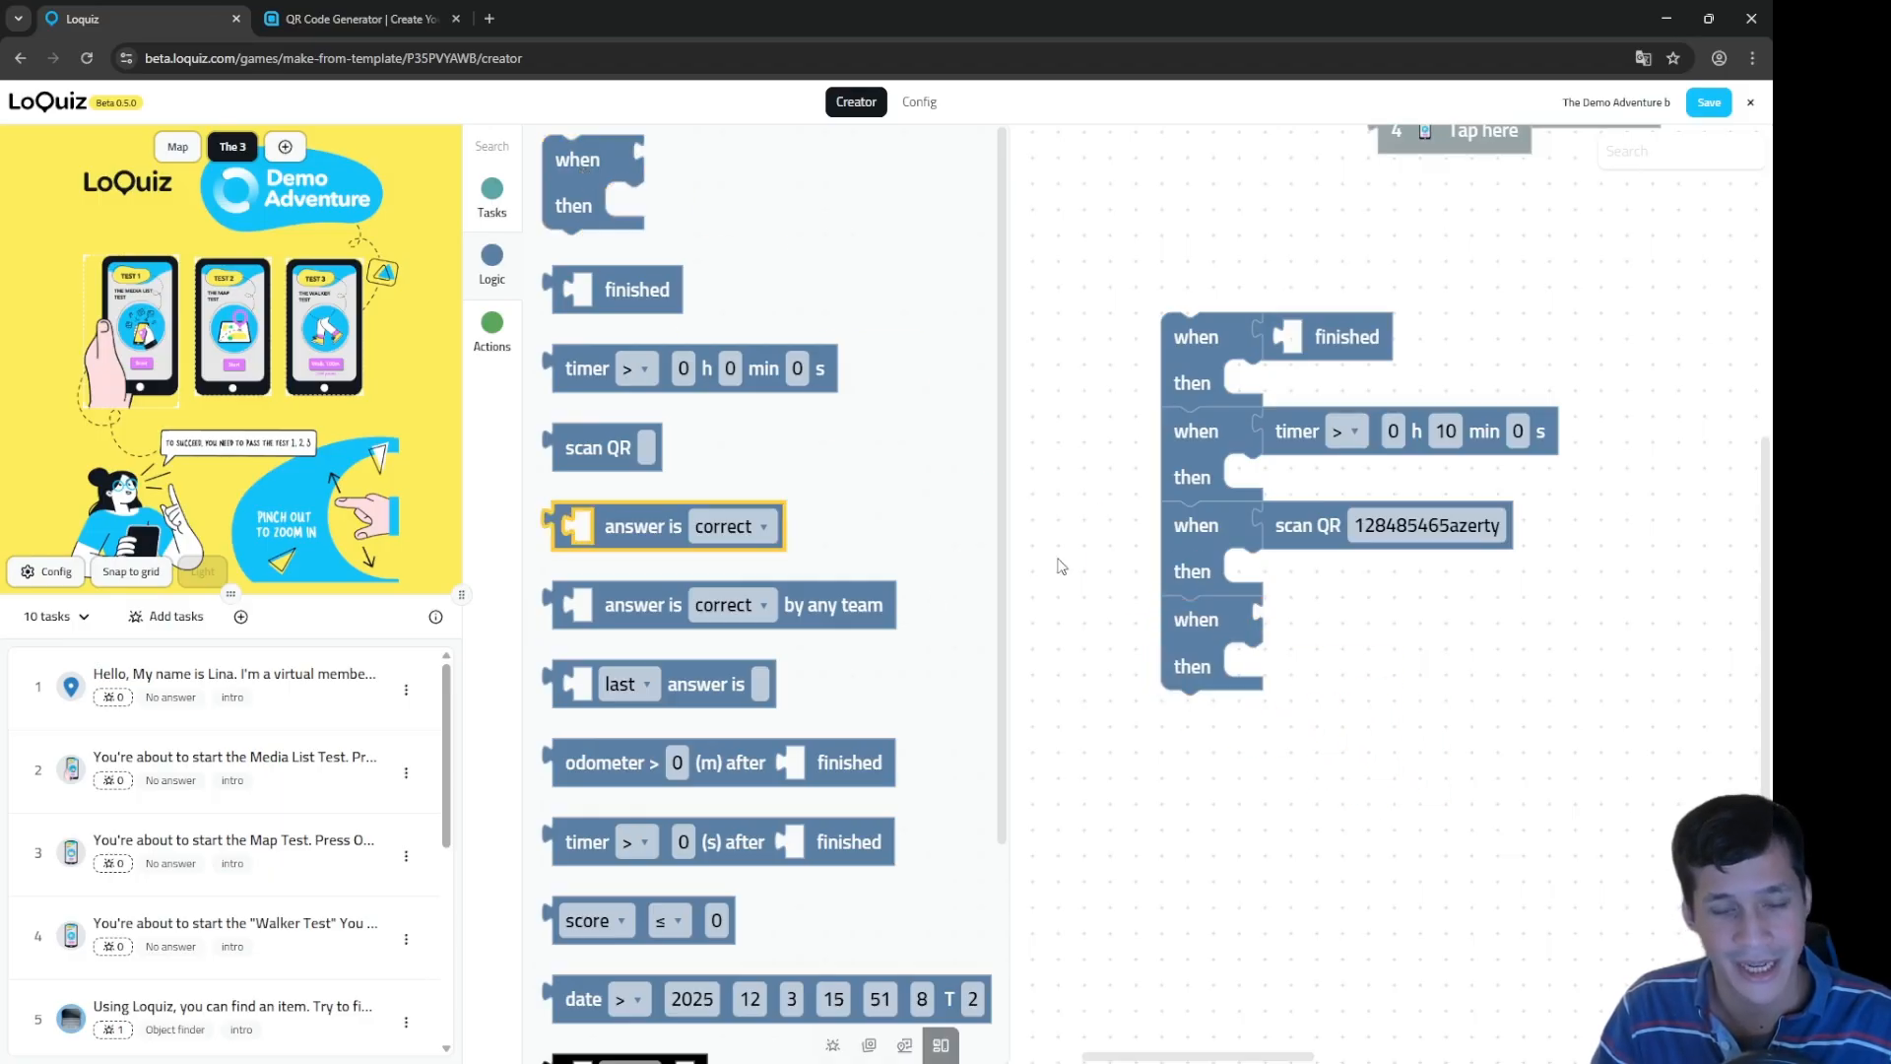
pyautogui.moveTo(766, 532); pyautogui.dragTo(1478, 628)
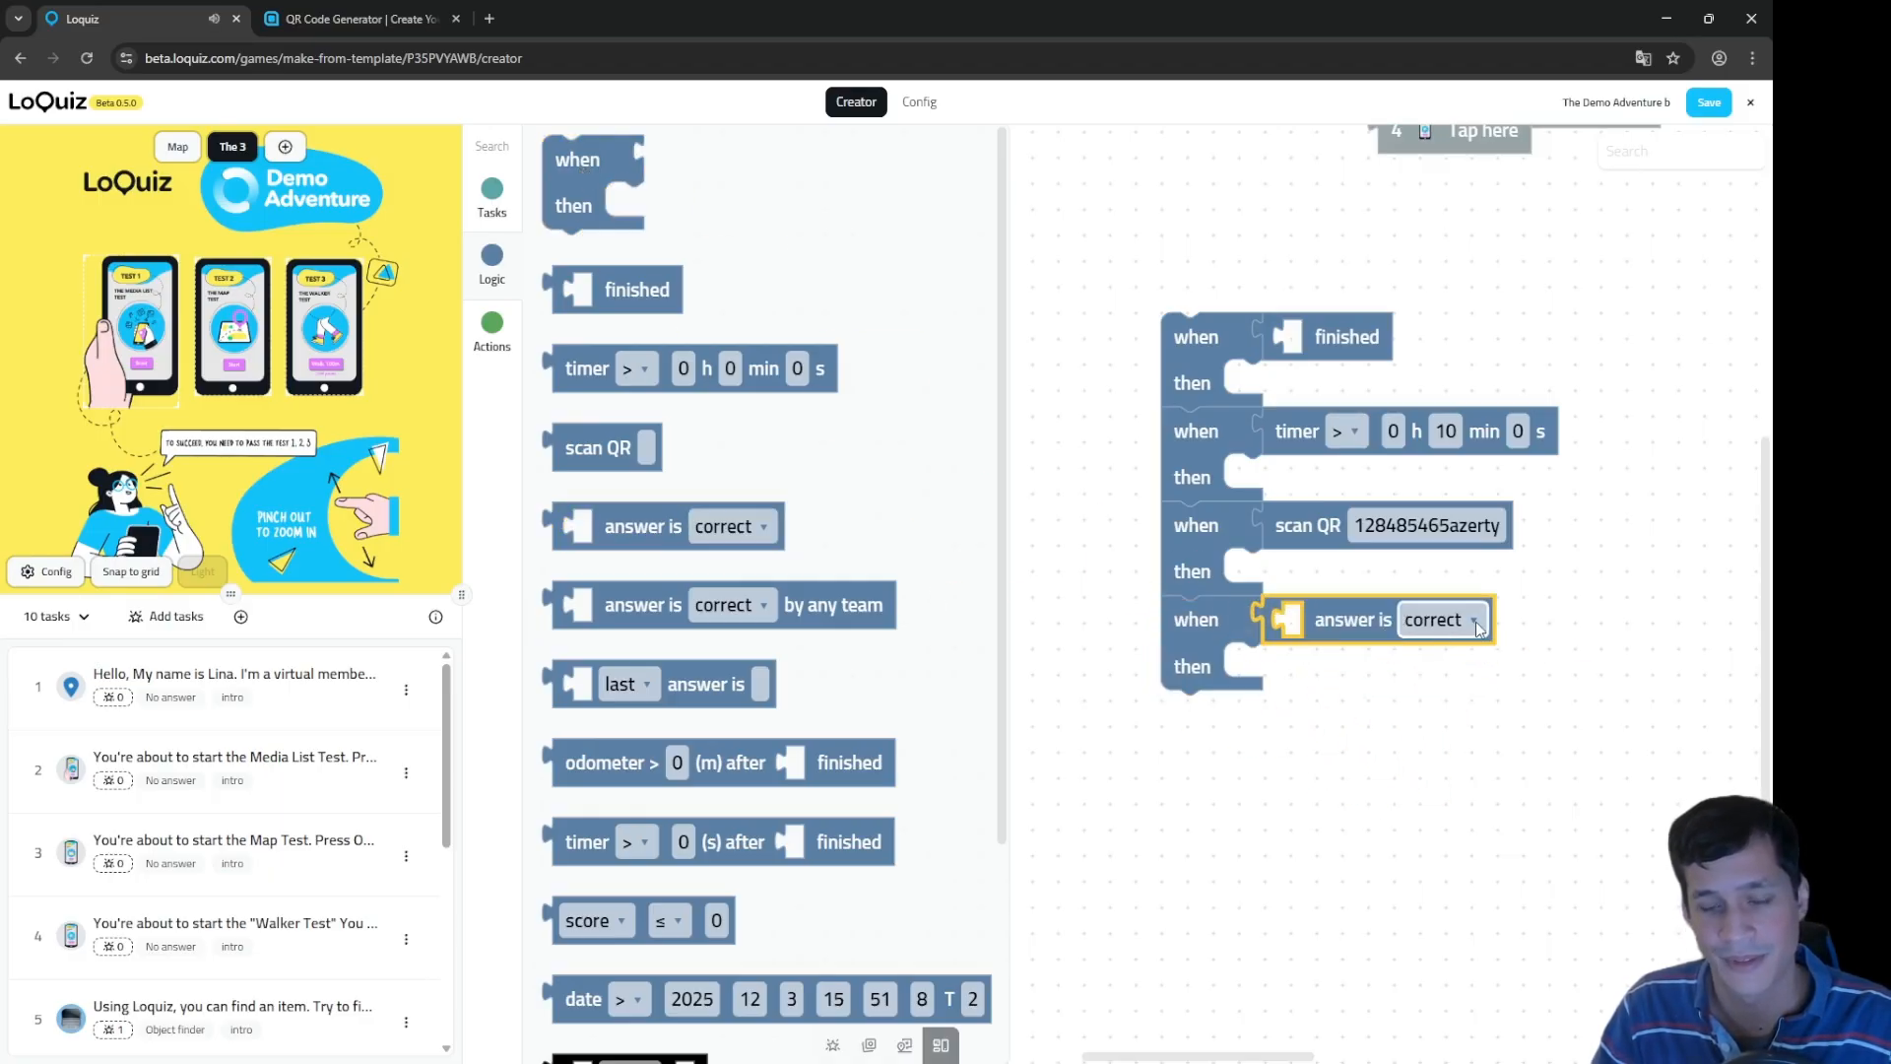
pyautogui.click(1477, 628)
pyautogui.click(1433, 691)
pyautogui.click(1483, 618)
pyautogui.click(1448, 716)
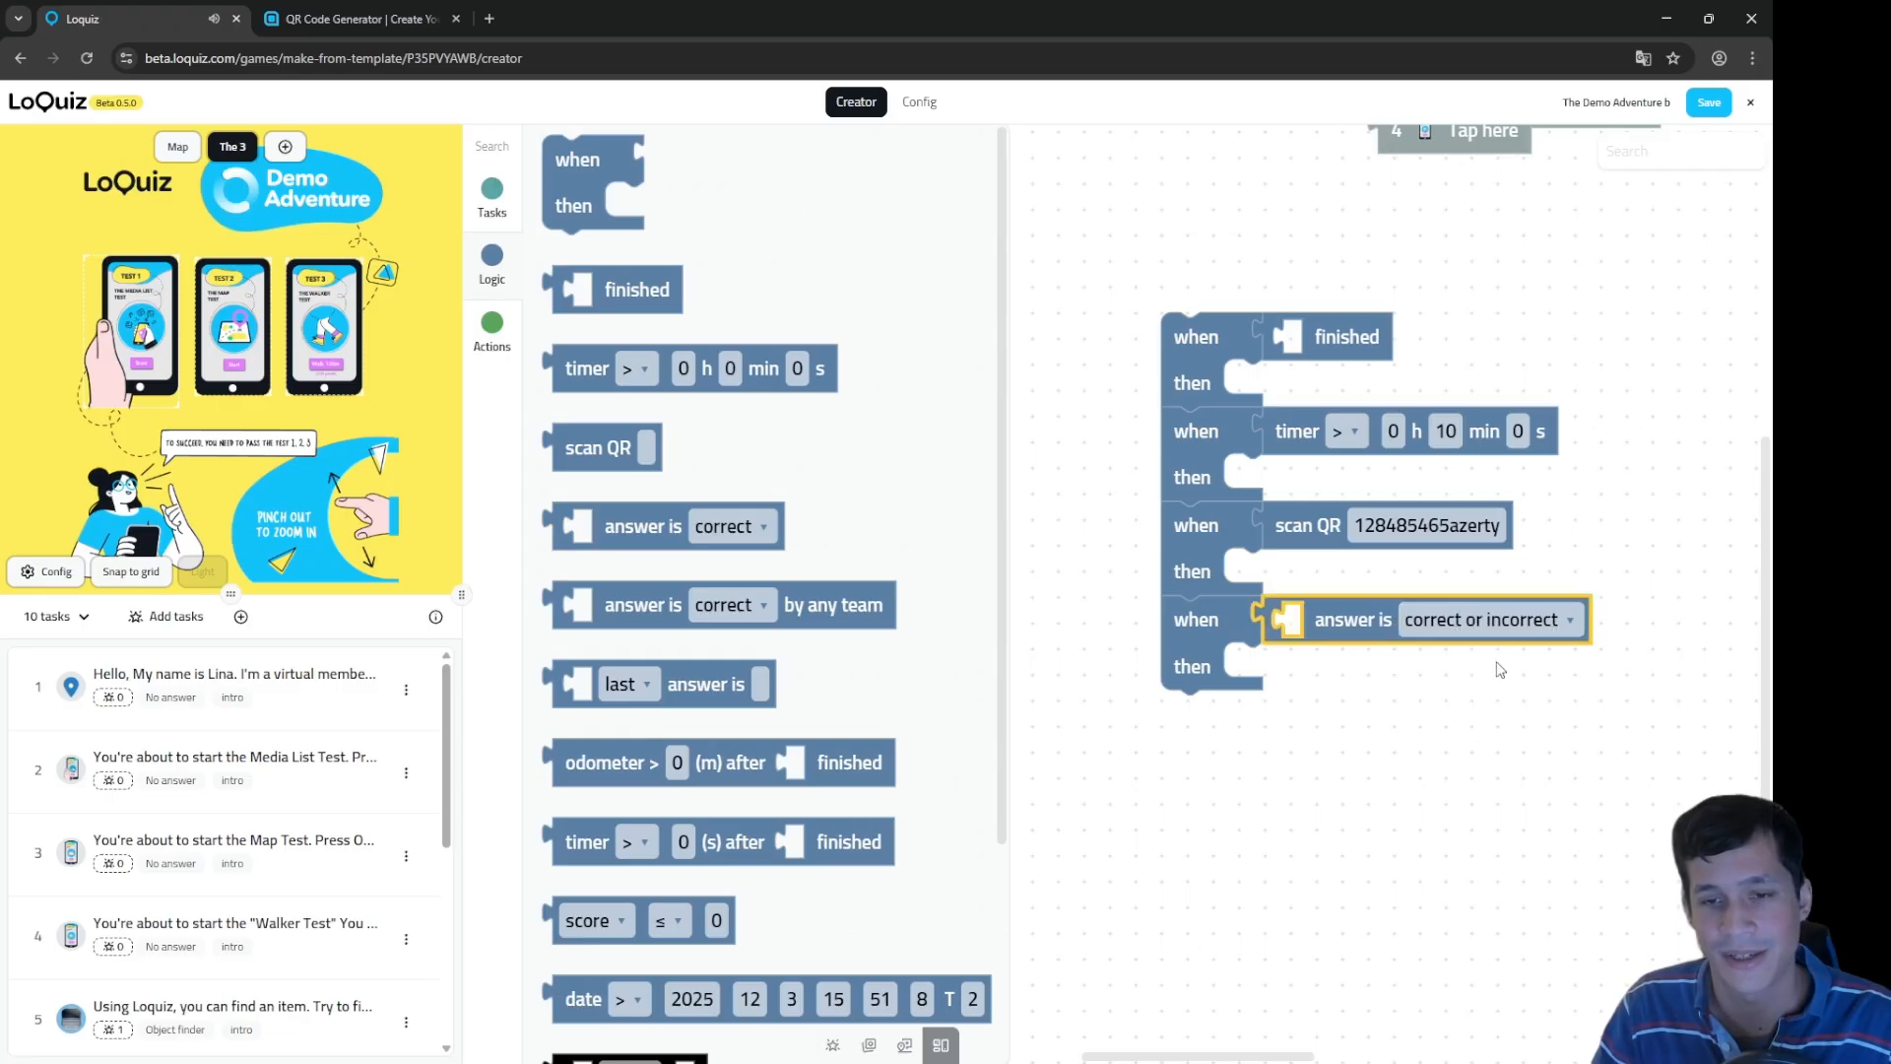
# Step: Detach the Finished condition from the first rule and make the fourth rule check incorrect
pyautogui.moveTo(1315, 346); pyautogui.dragTo(1668, 621)
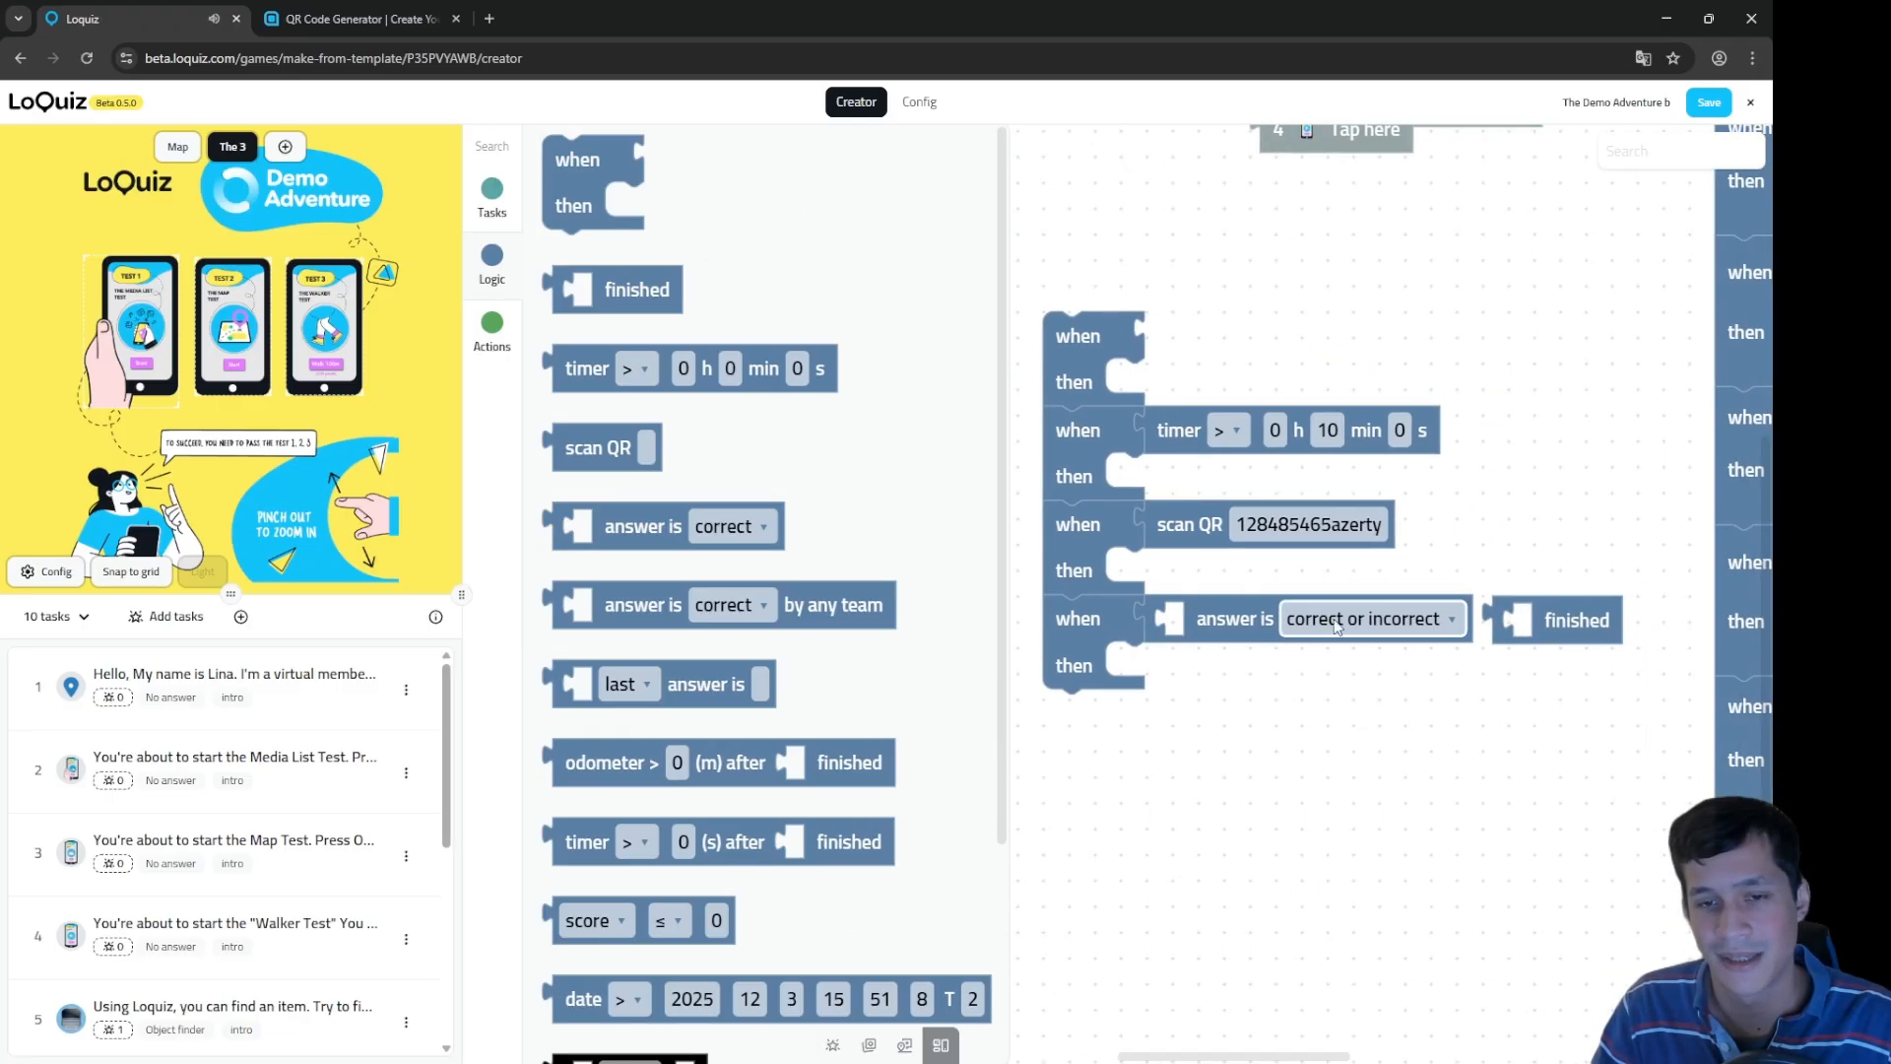
pyautogui.click(1548, 618)
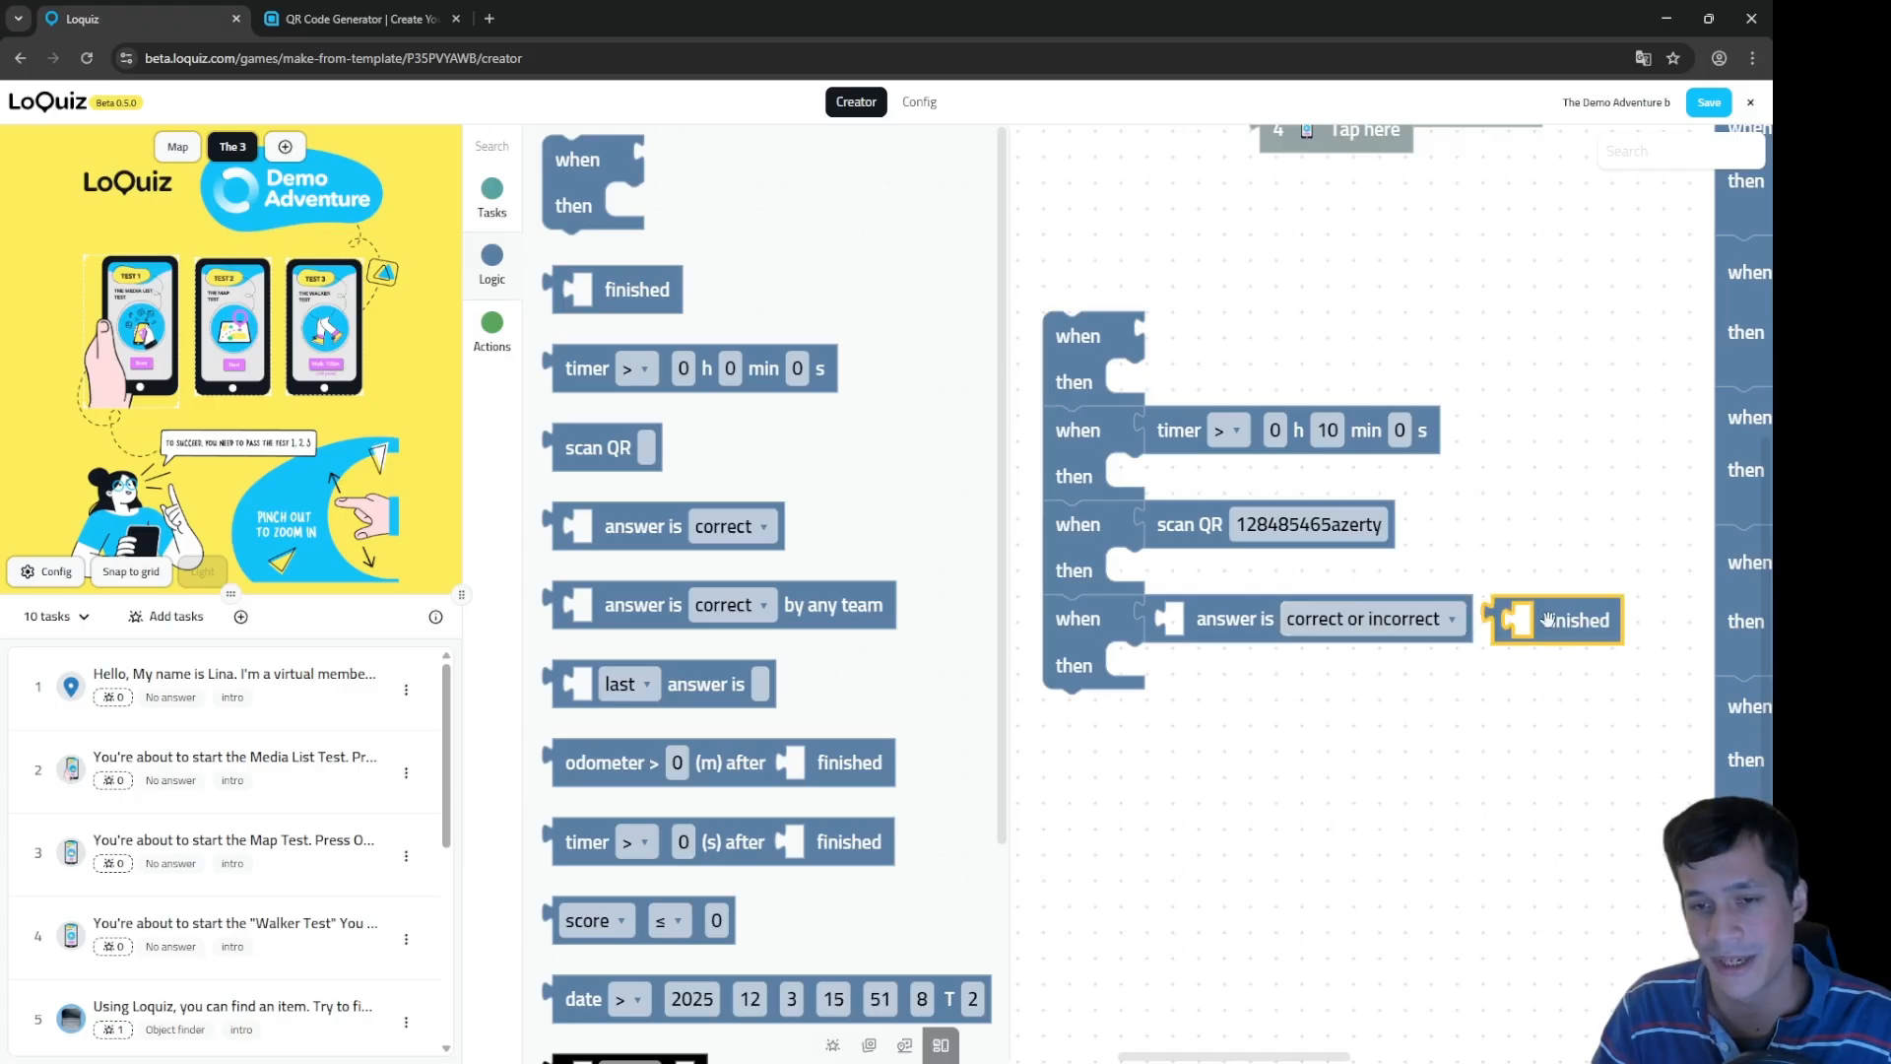
pyautogui.click(1386, 619)
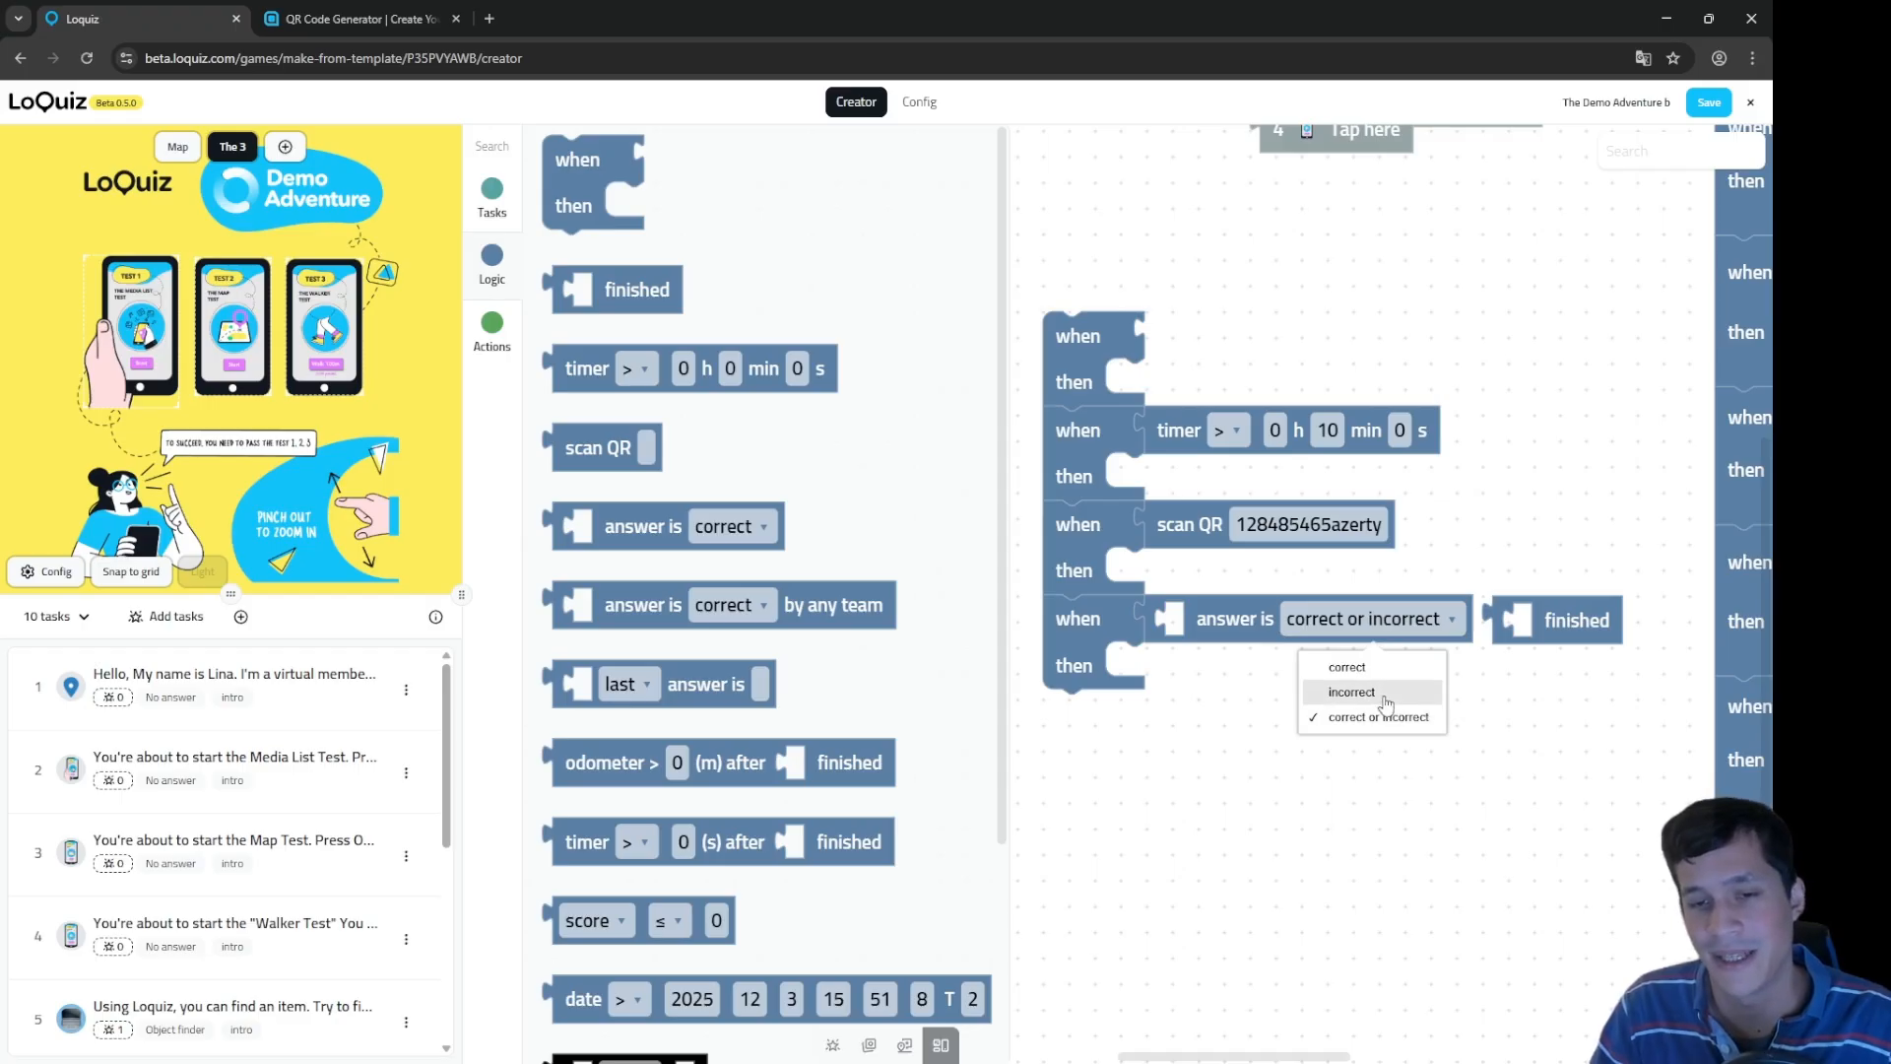
pyautogui.click(1377, 696)
# Step: Add a fifth rule with an 'answer is … by any team' condition set to incorrect
pyautogui.moveTo(1268, 821); pyautogui.dragTo(1384, 721)
pyautogui.moveTo(594, 171); pyautogui.dragTo(1208, 631)
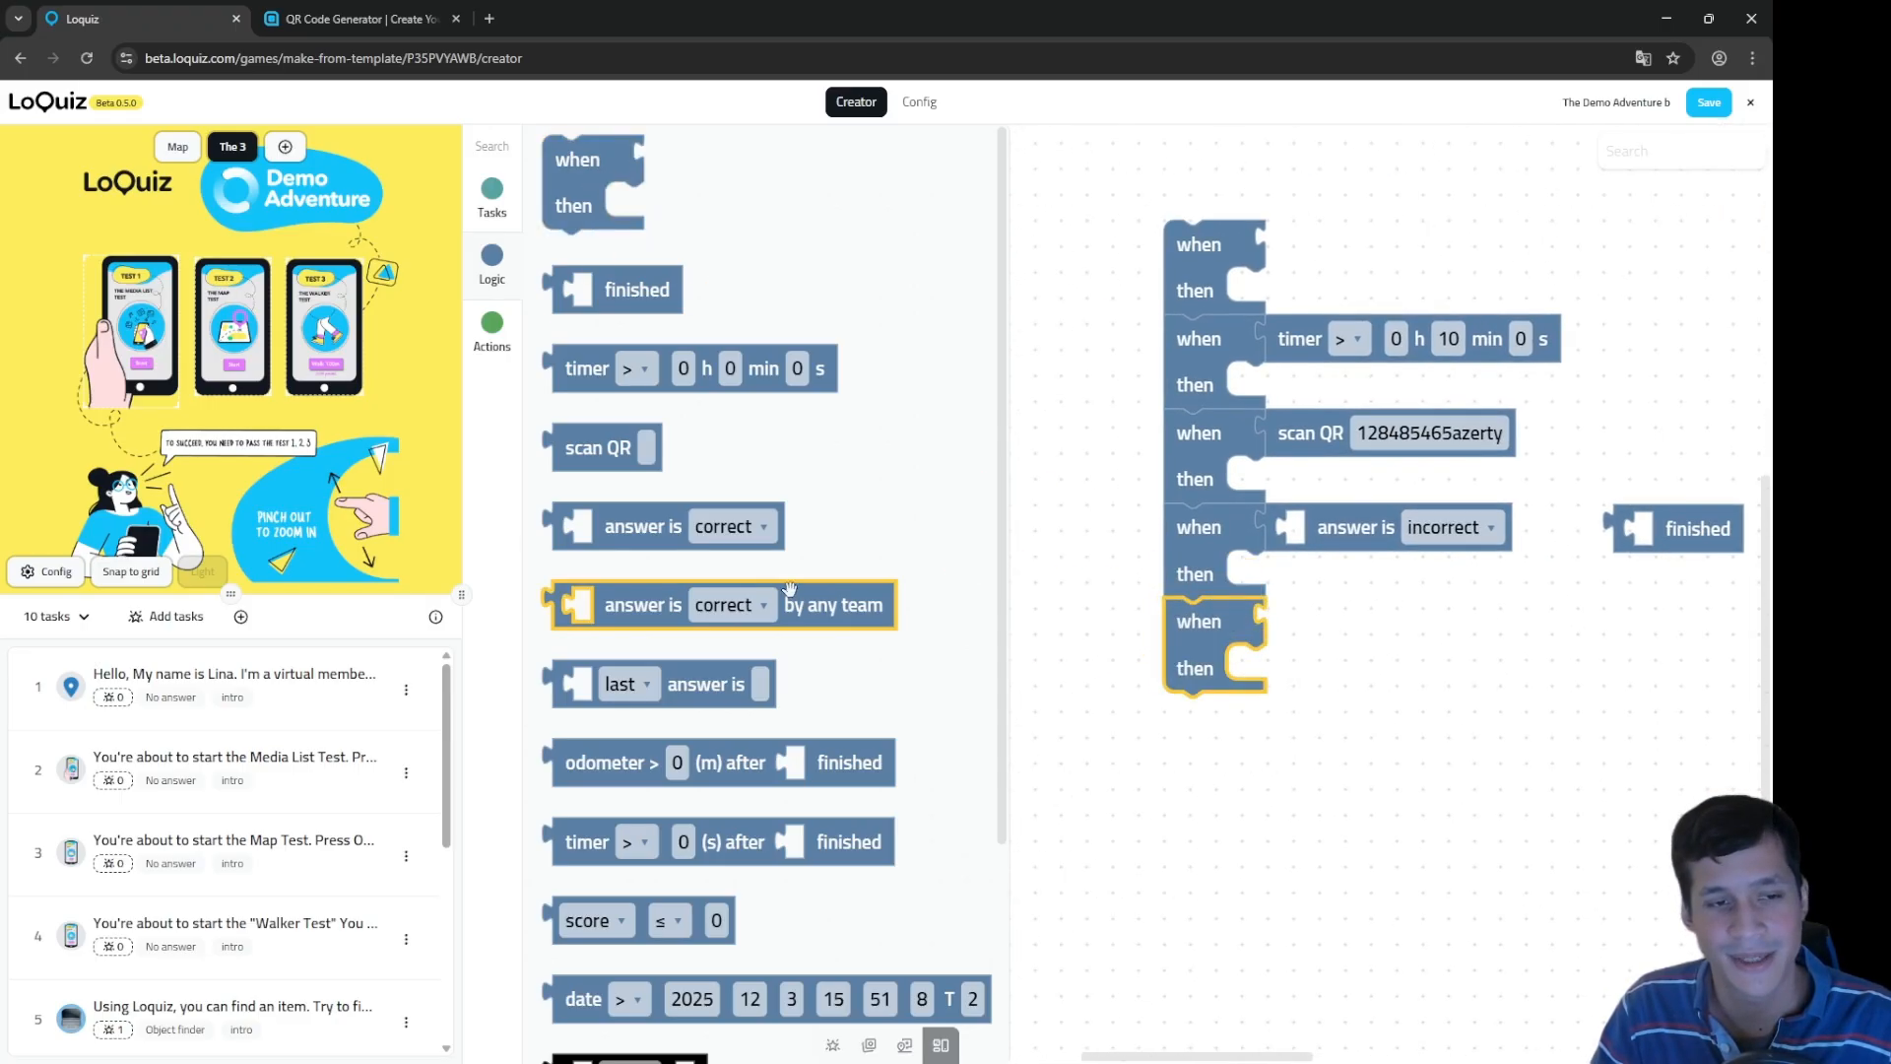
pyautogui.moveTo(796, 605); pyautogui.dragTo(1509, 613)
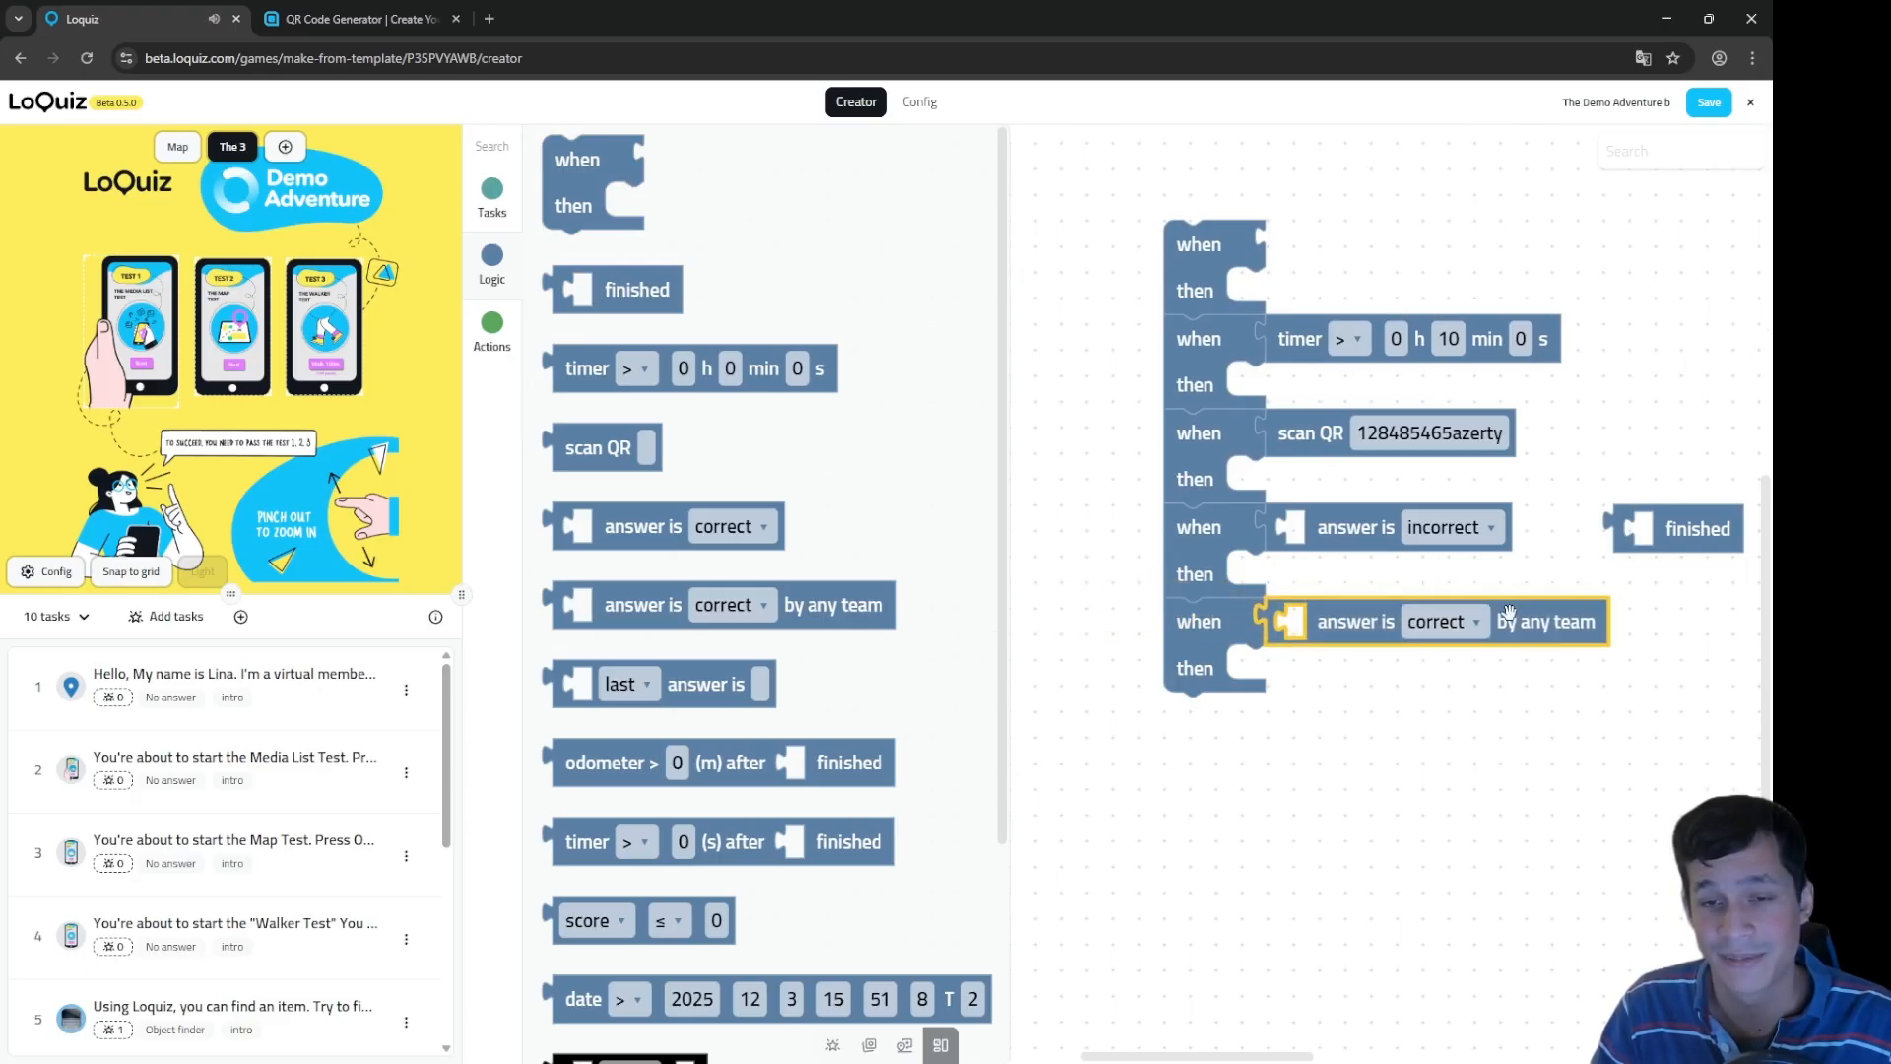
pyautogui.click(1490, 757)
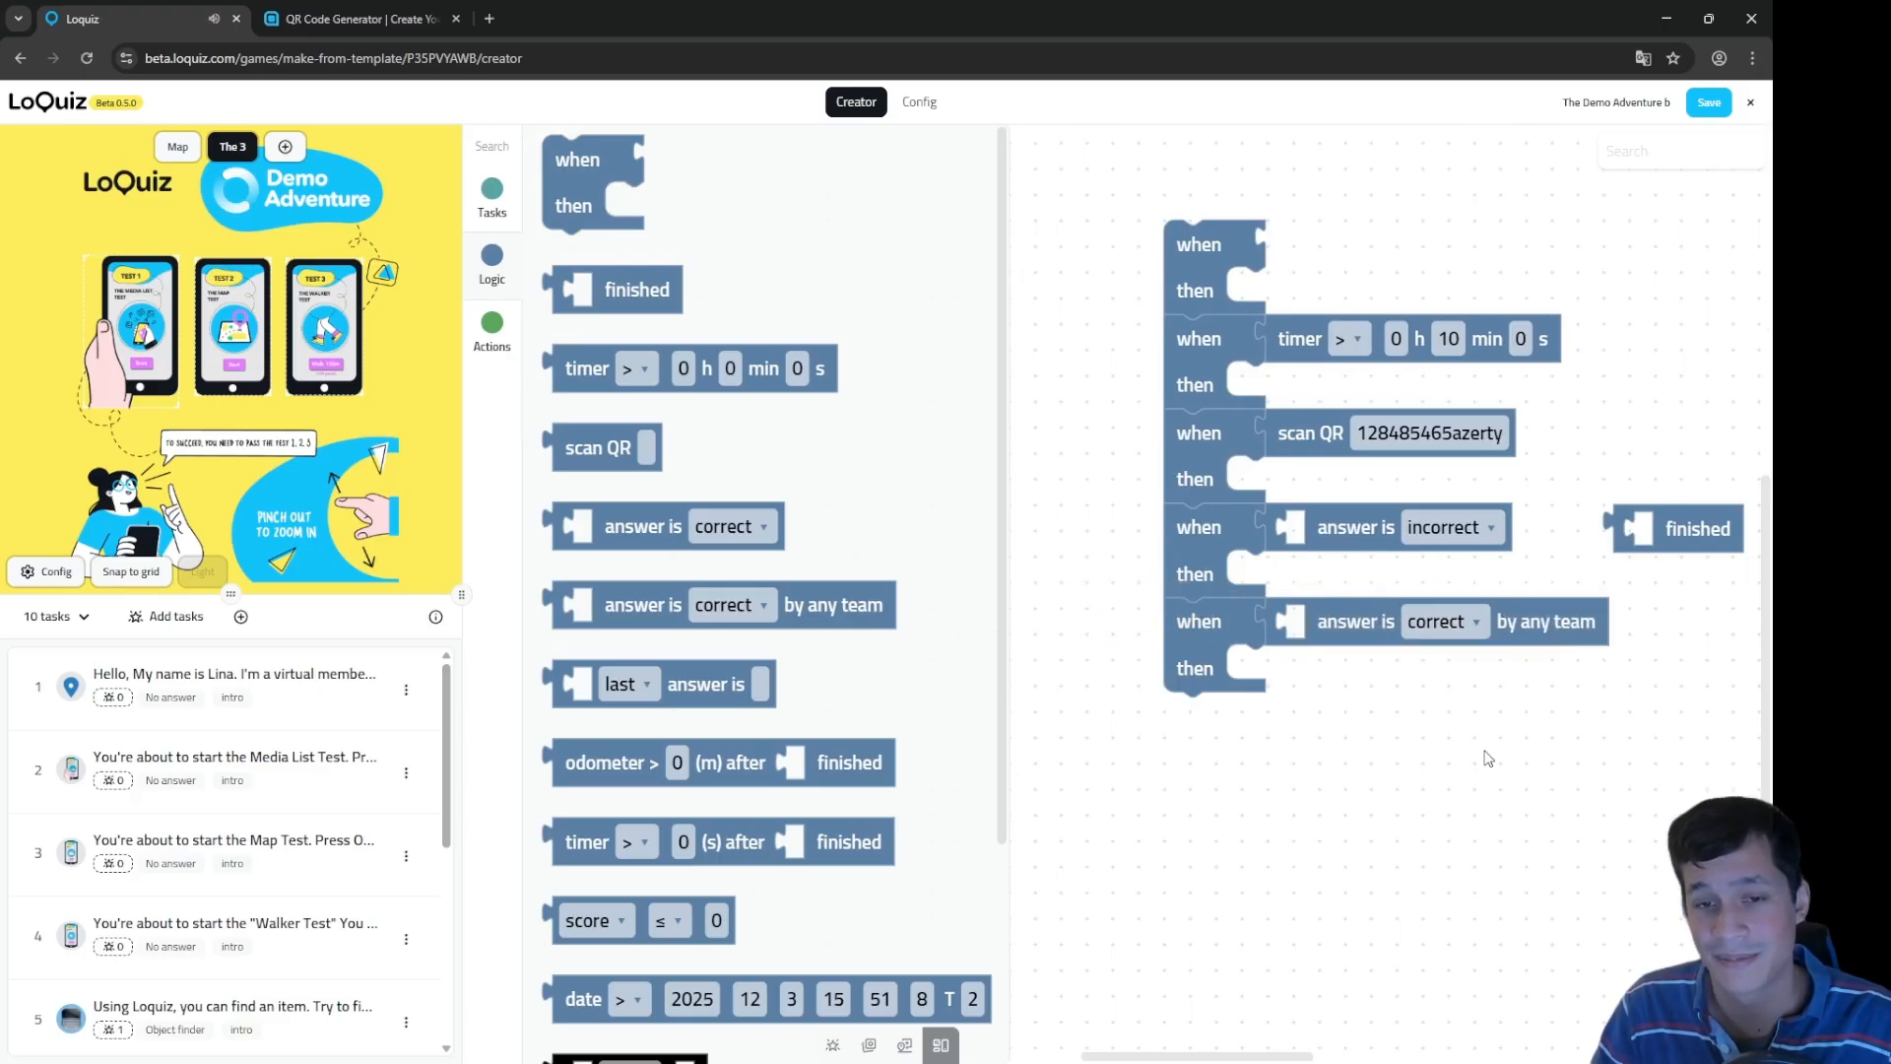
pyautogui.click(1469, 640)
pyautogui.click(1418, 683)
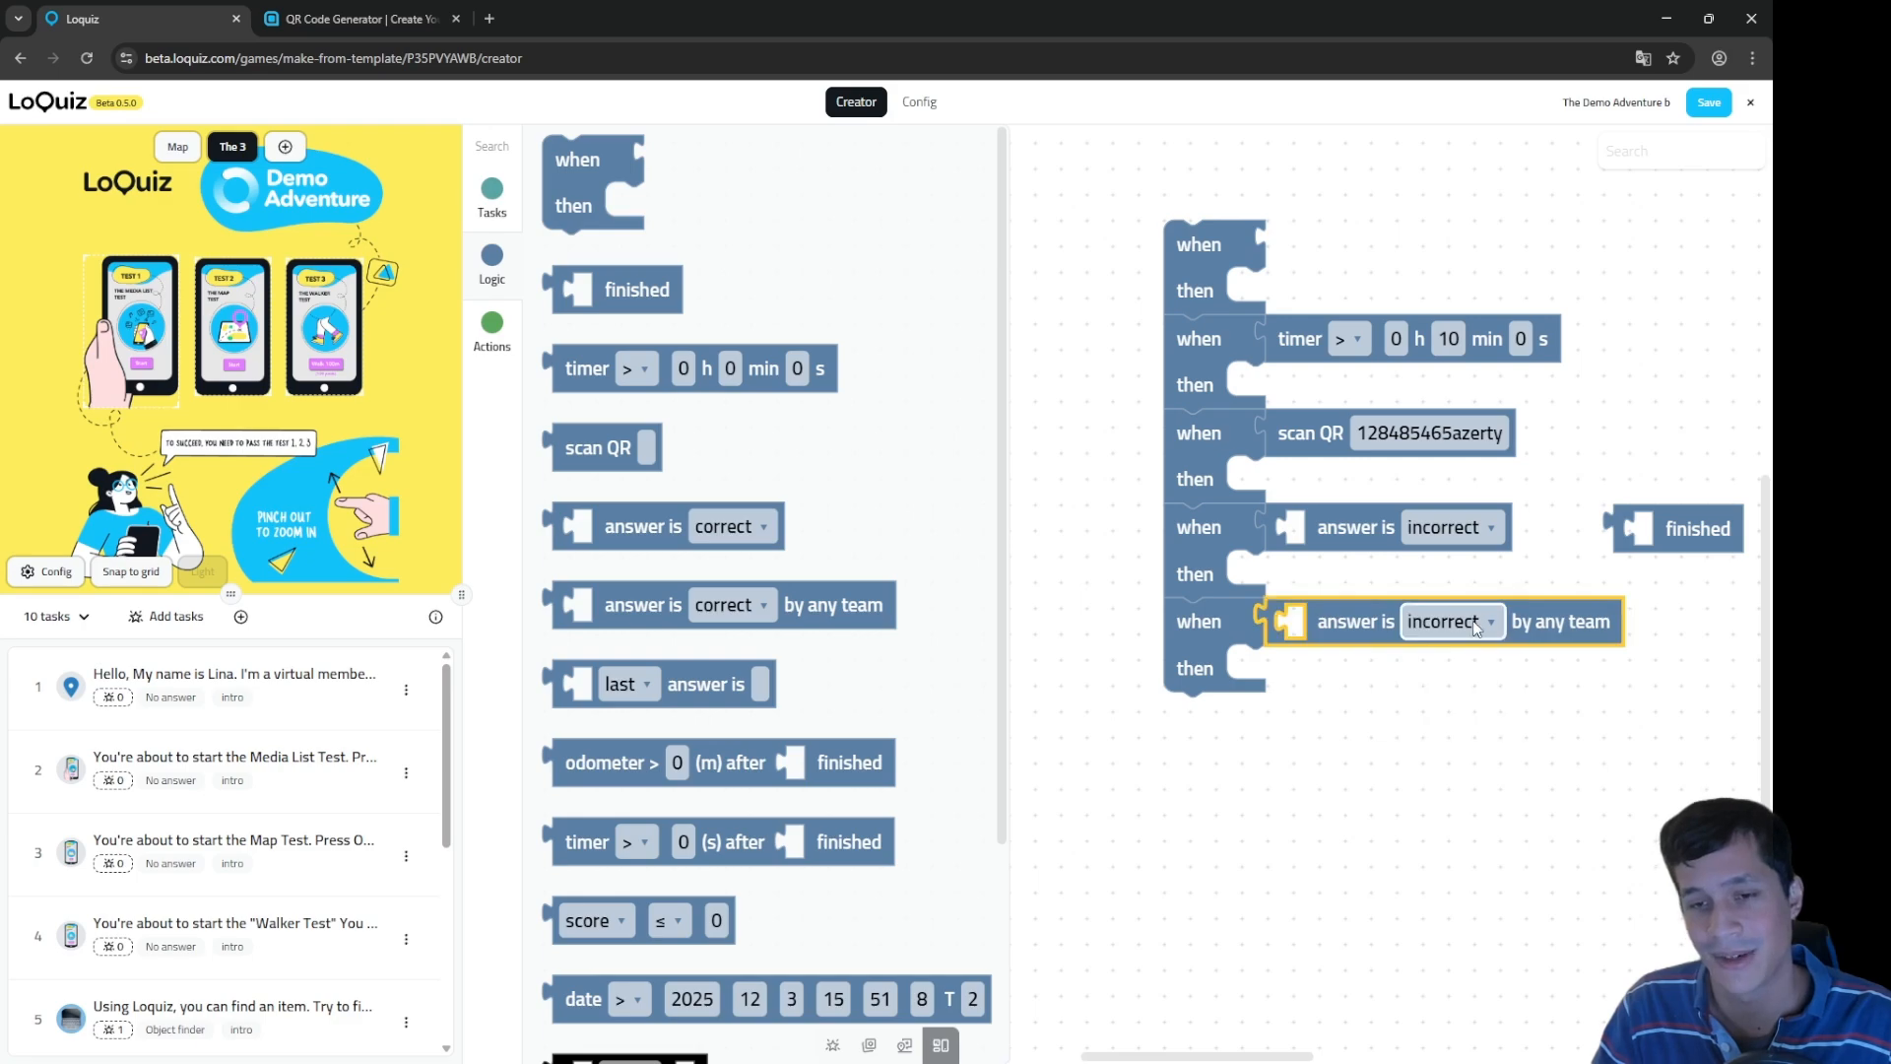
pyautogui.click(1475, 628)
pyautogui.click(1453, 725)
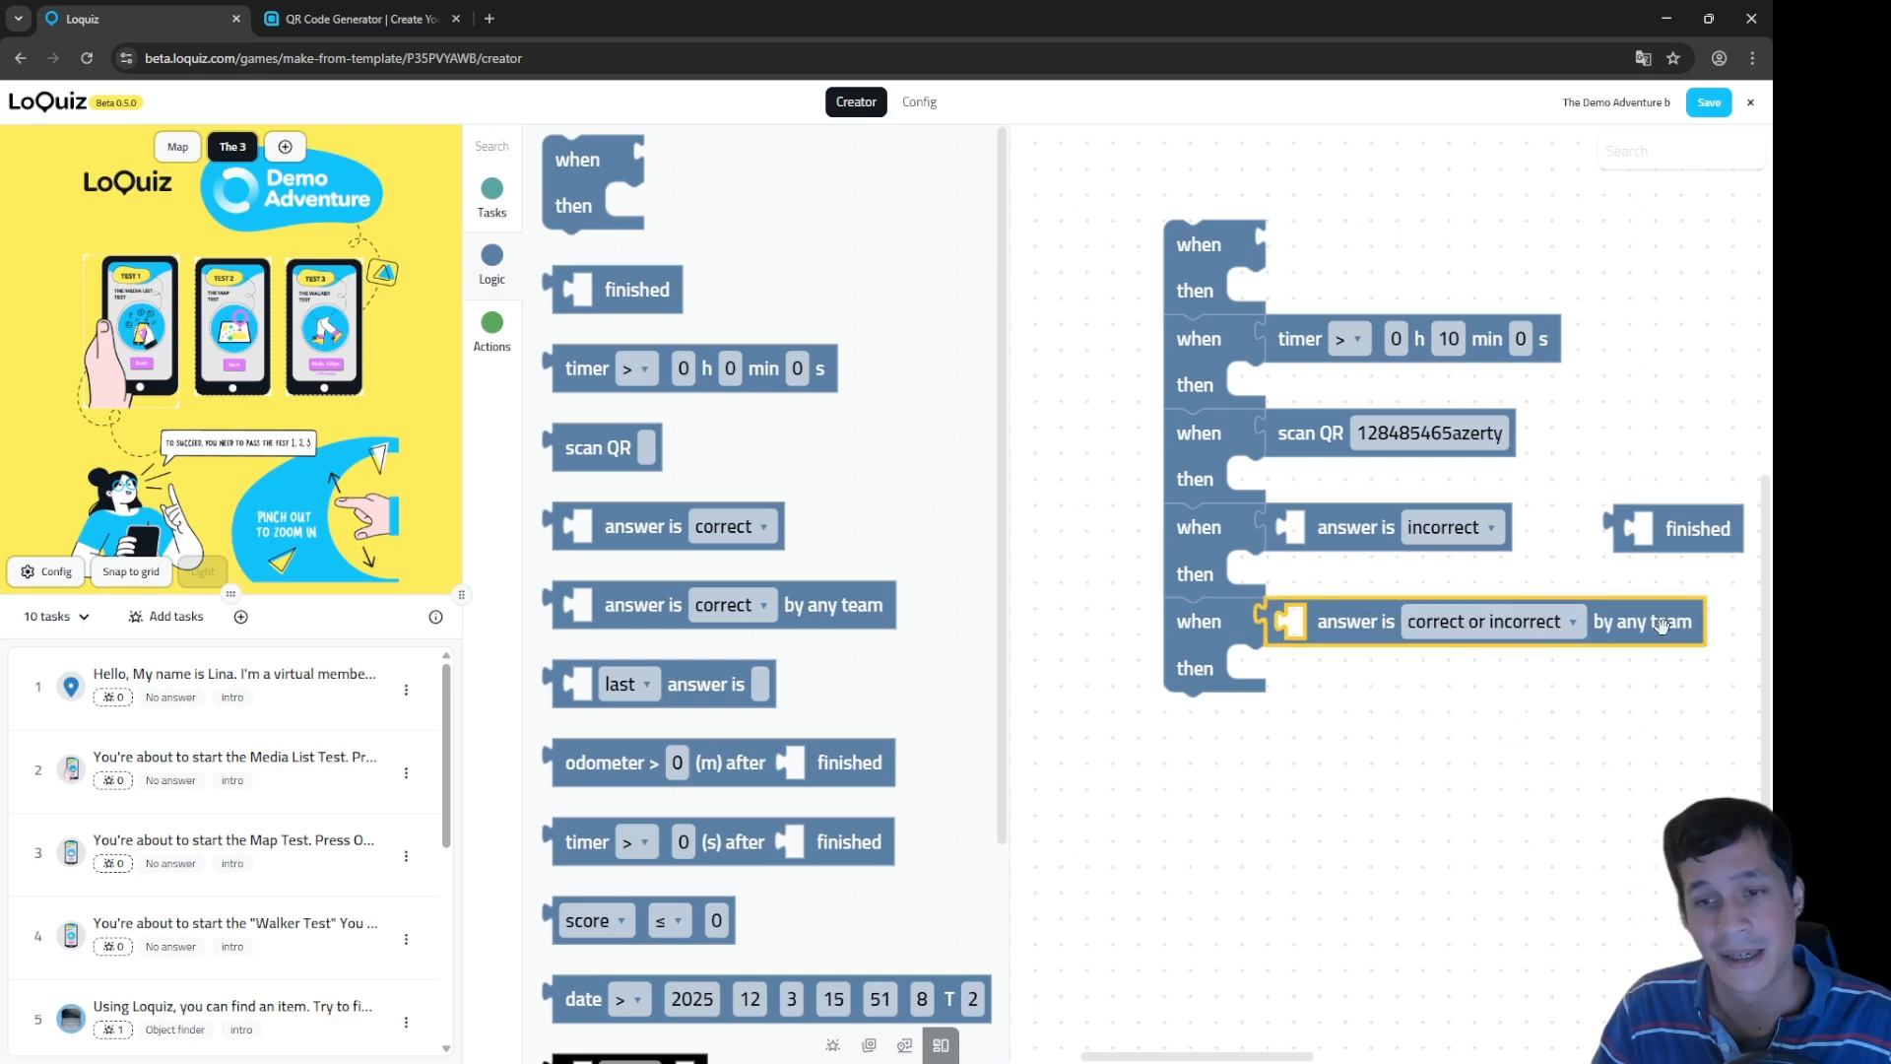
pyautogui.click(1569, 628)
pyautogui.click(1448, 689)
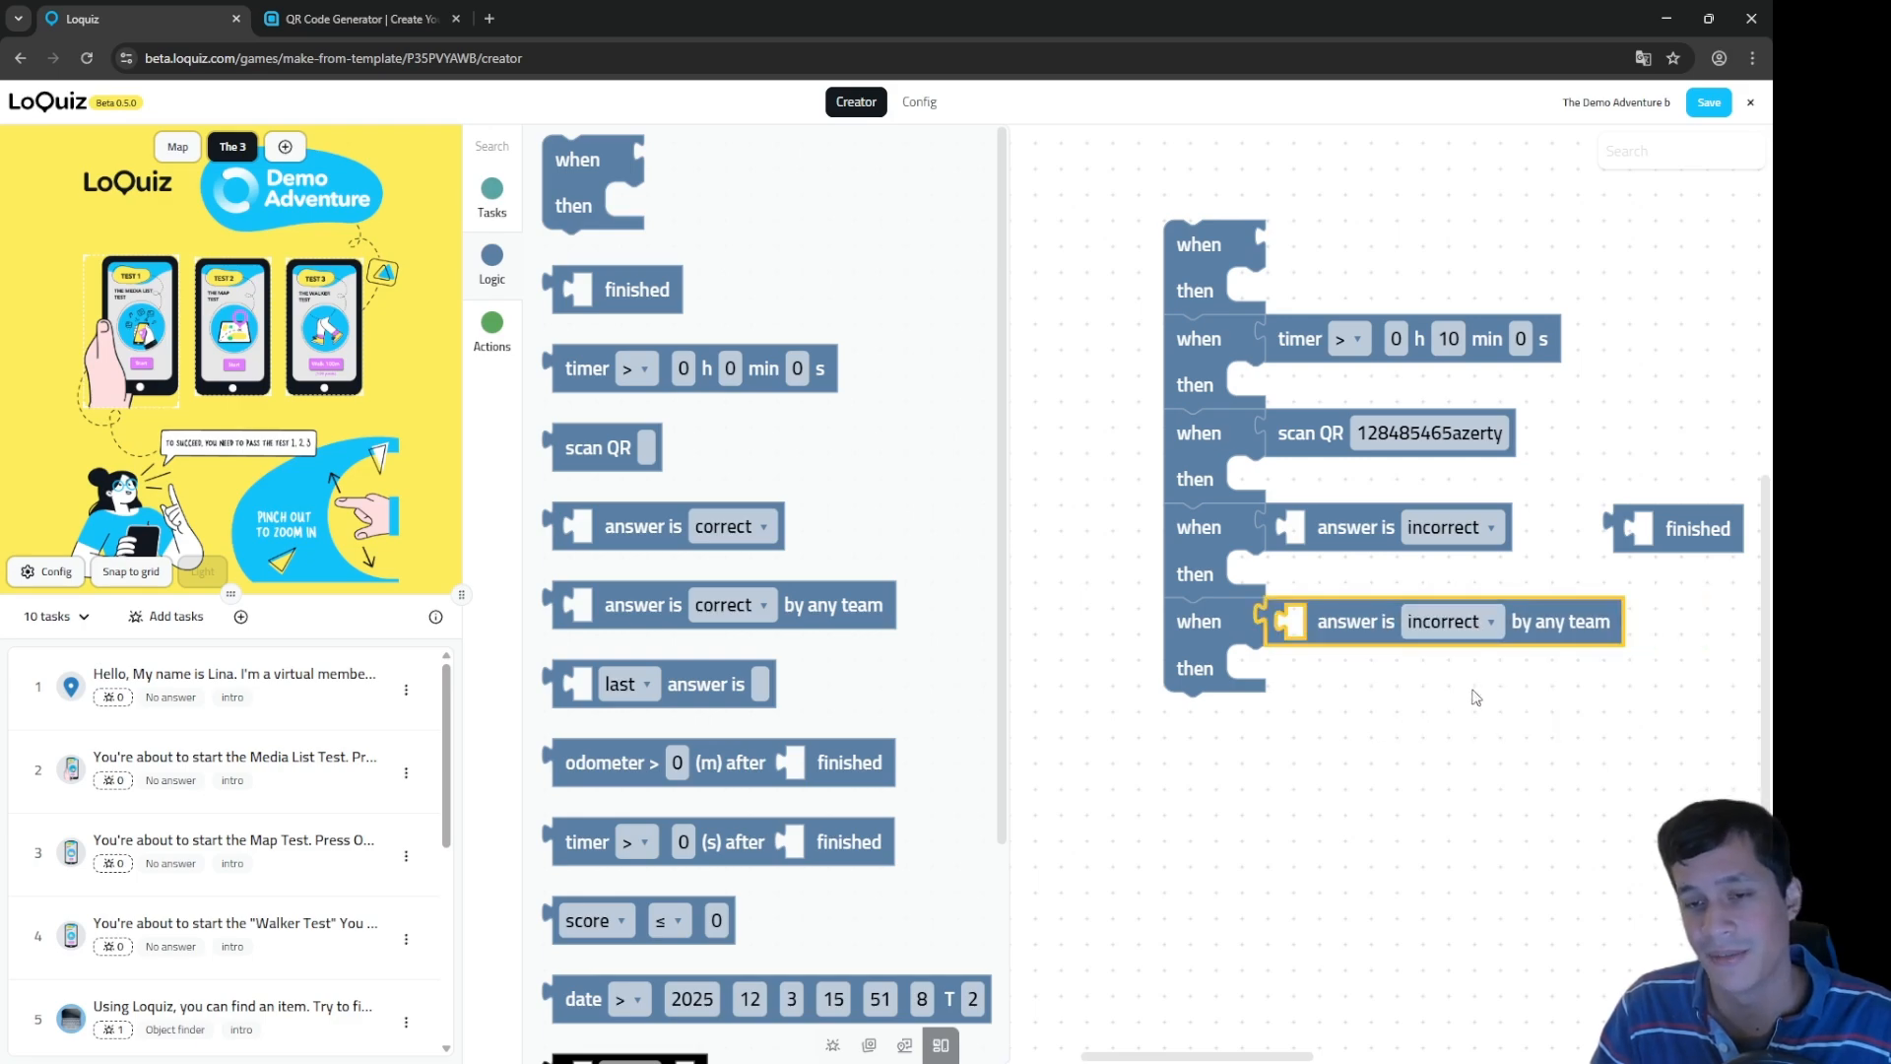
pyautogui.click(1518, 724)
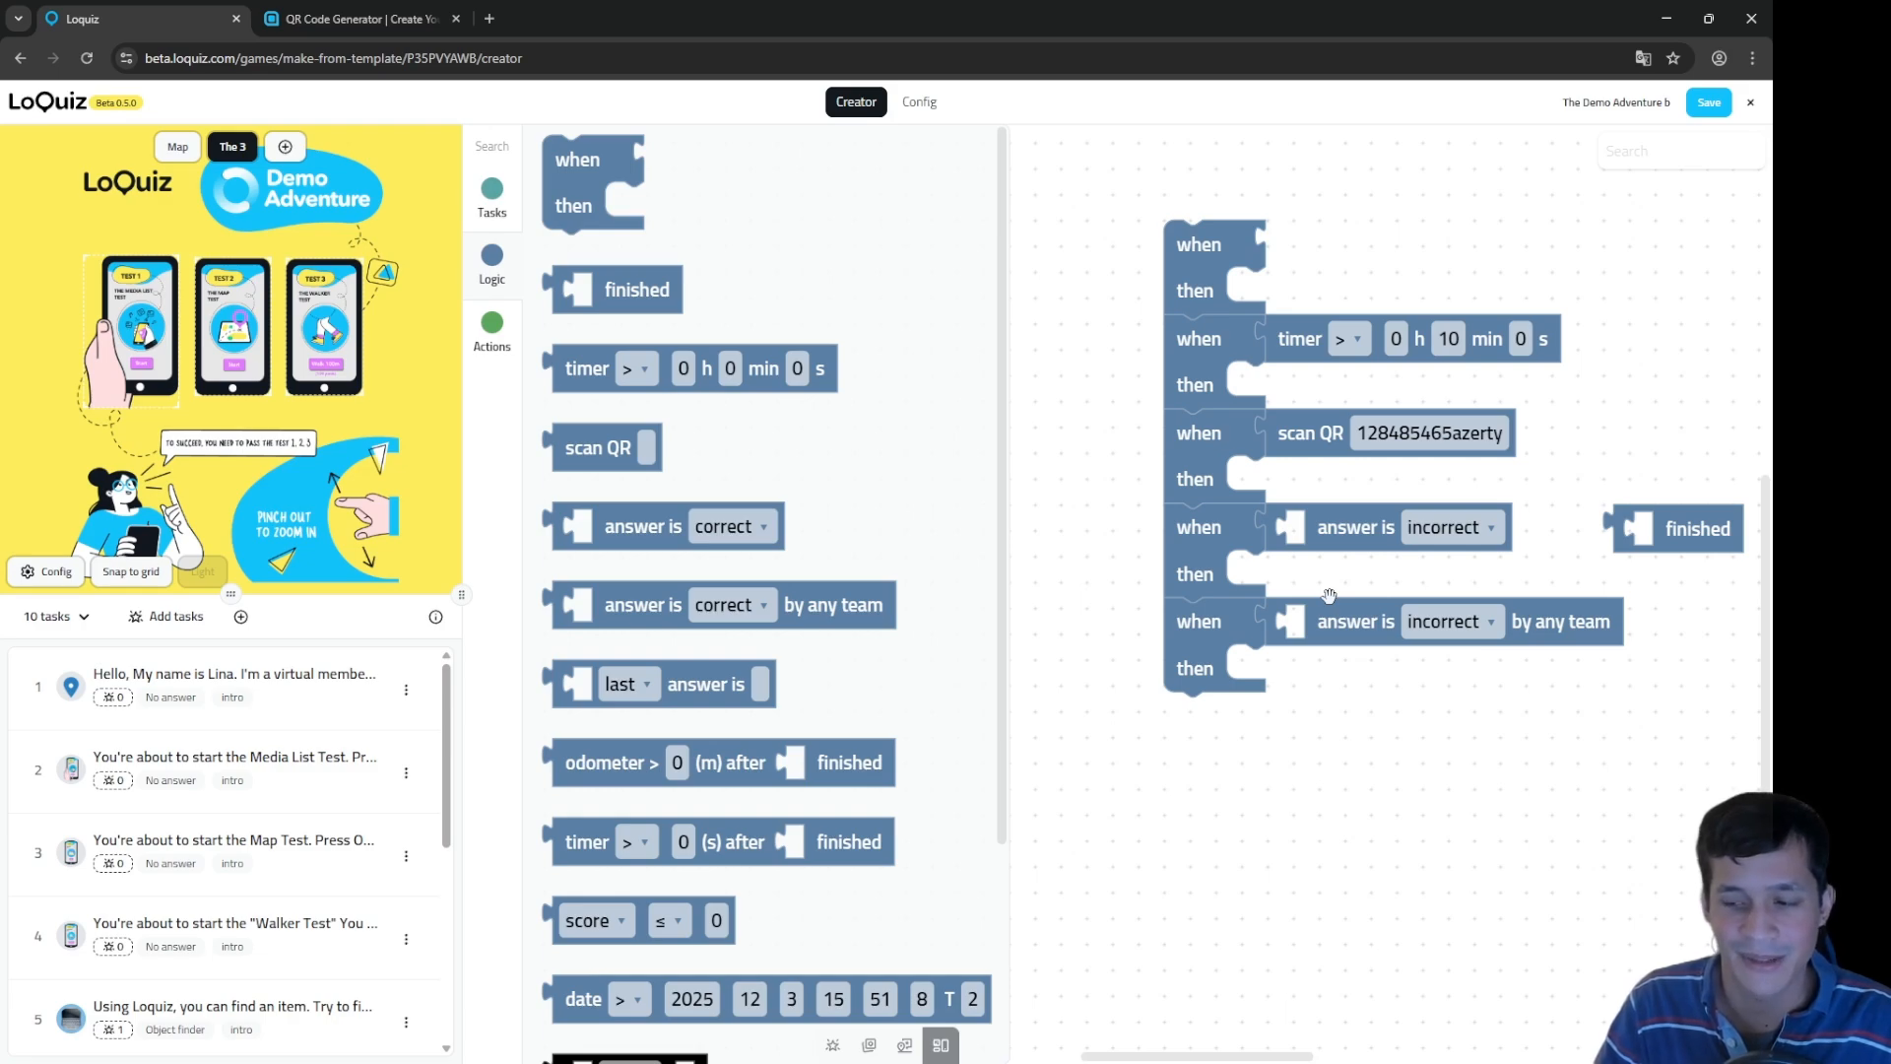
# Step: Review the any-team condition's answer options, leaving it on incorrect
pyautogui.click(1415, 612)
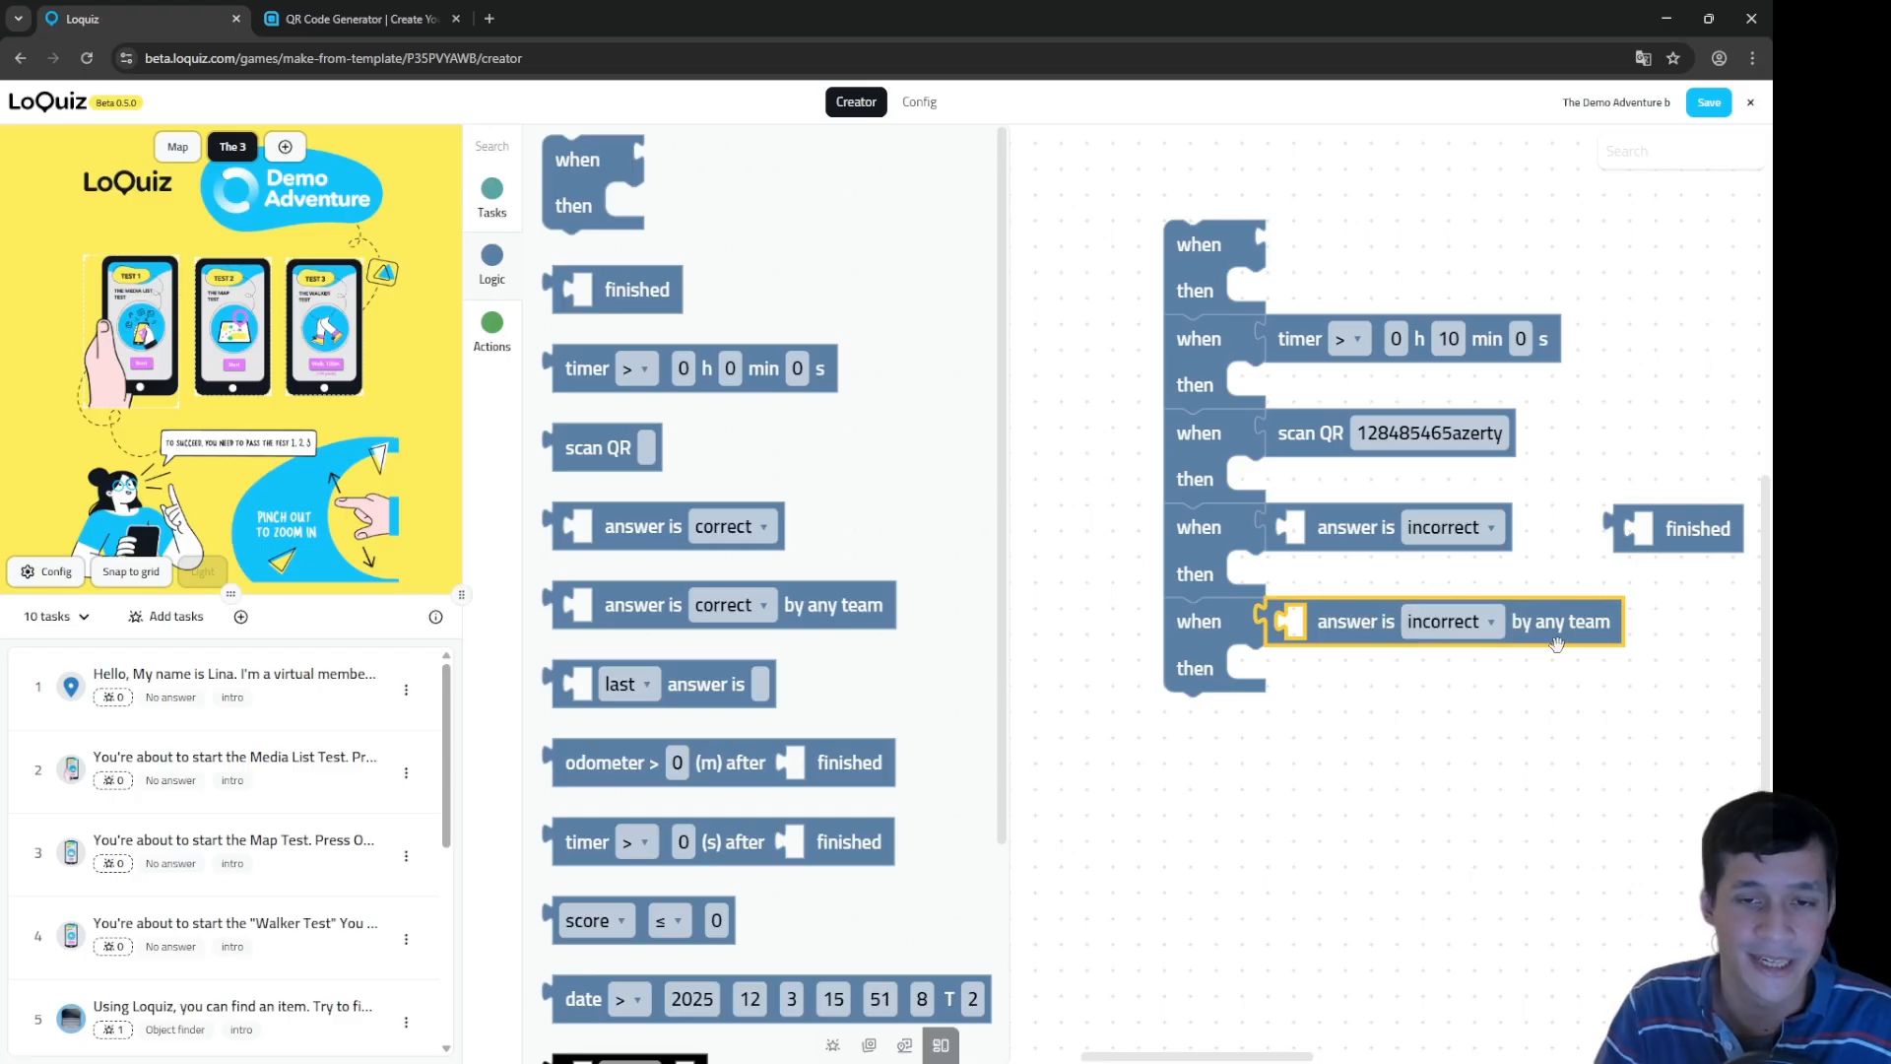
pyautogui.click(1479, 637)
pyautogui.click(1550, 618)
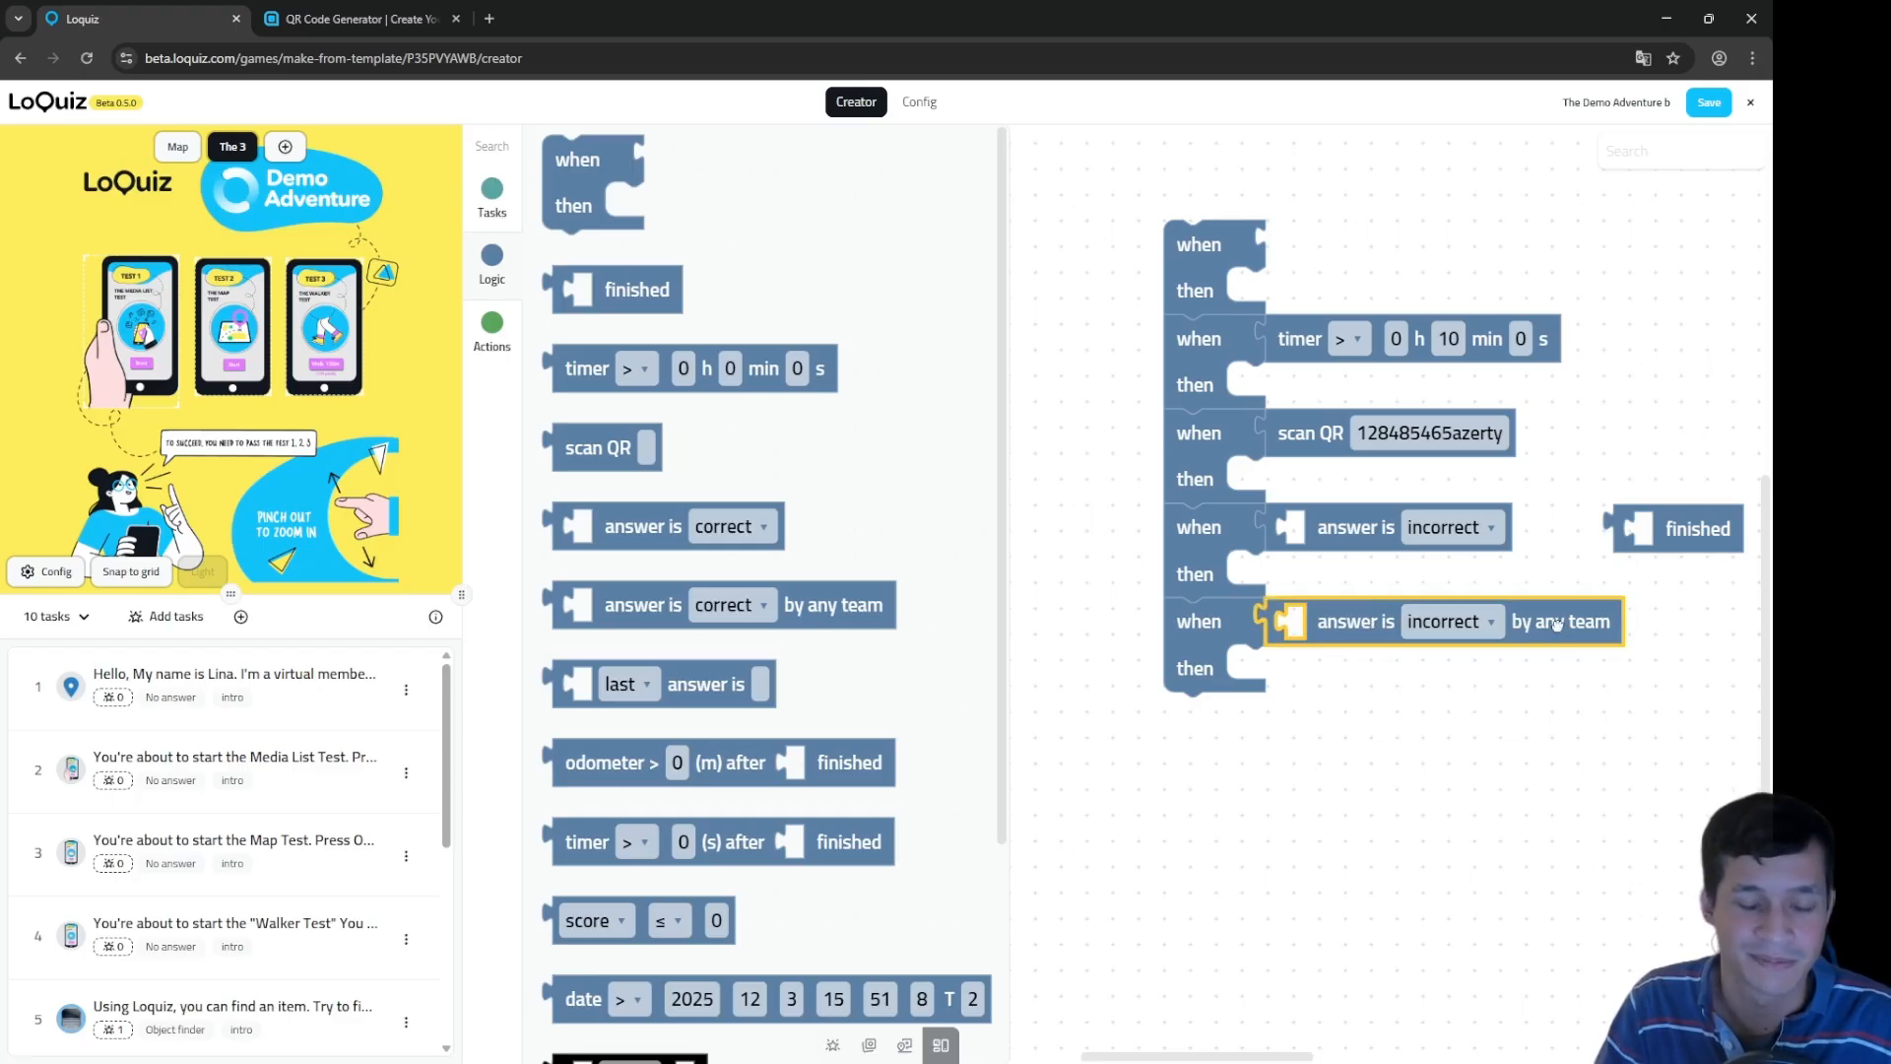
pyautogui.click(1490, 717)
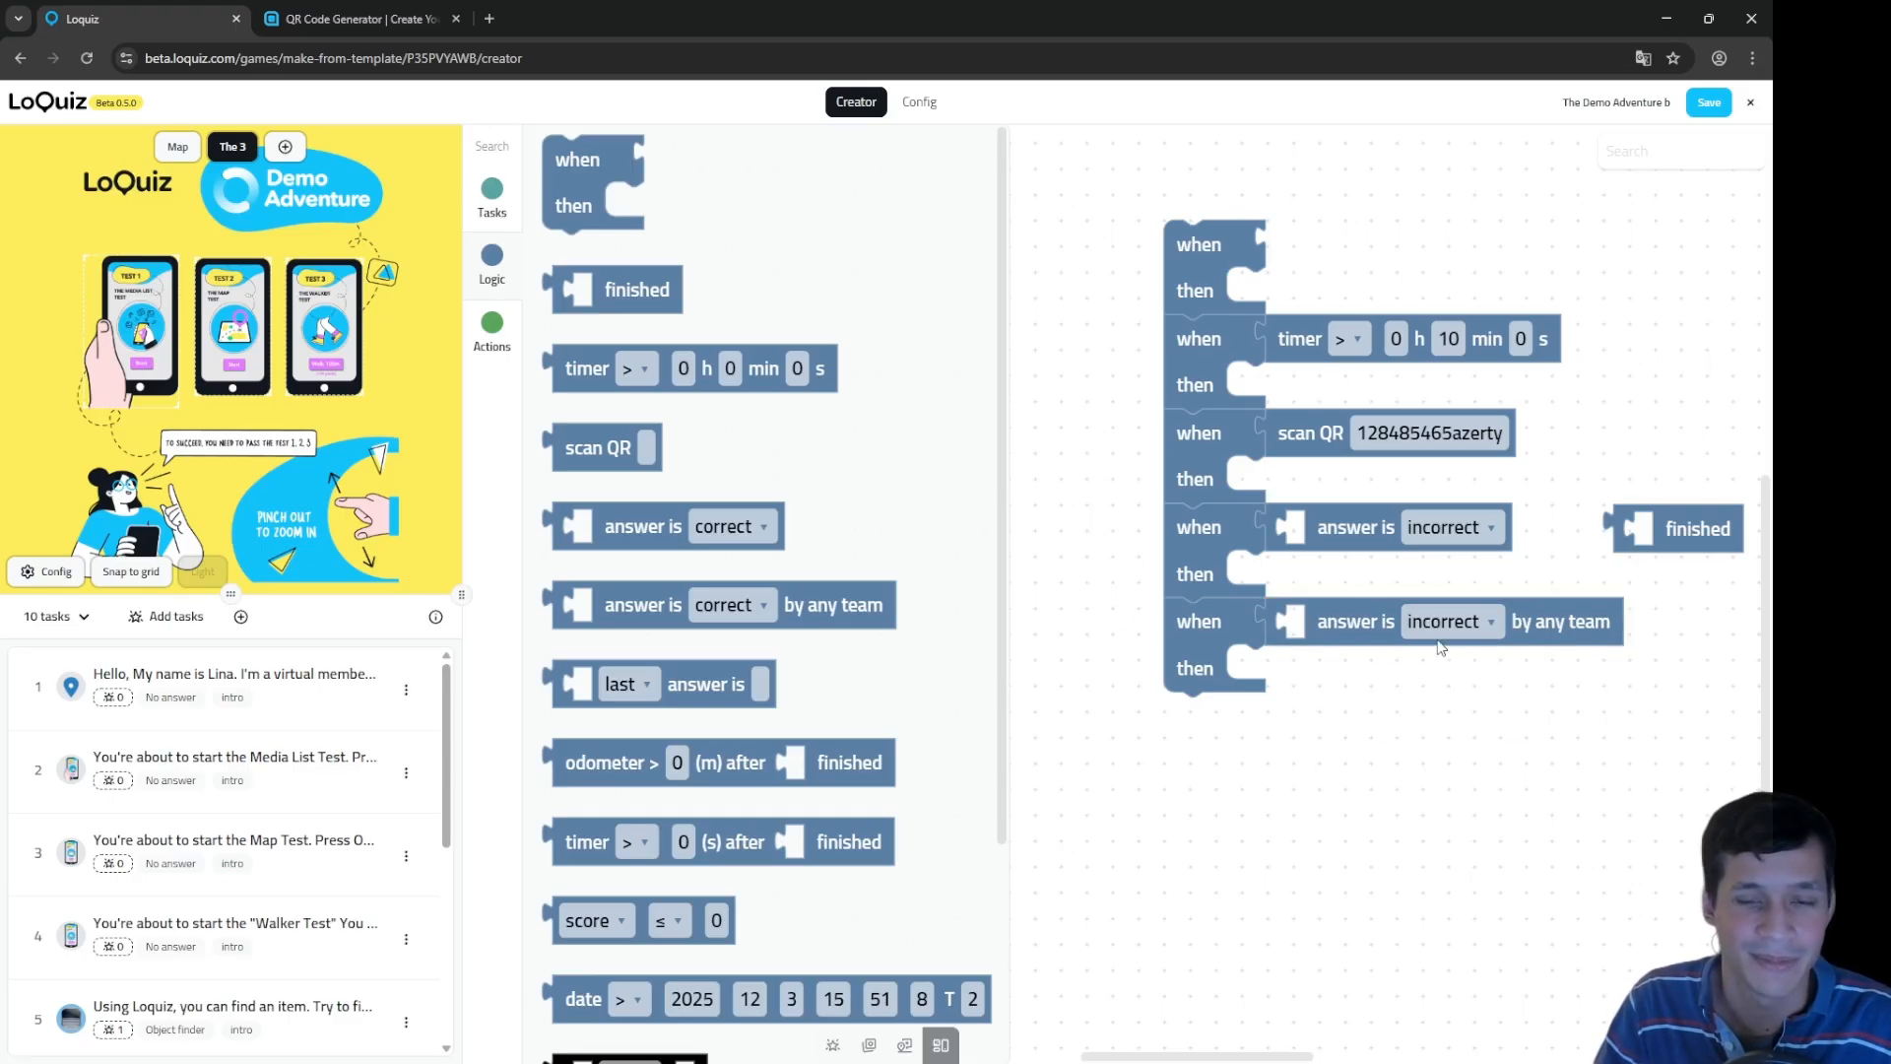
pyautogui.click(1346, 631)
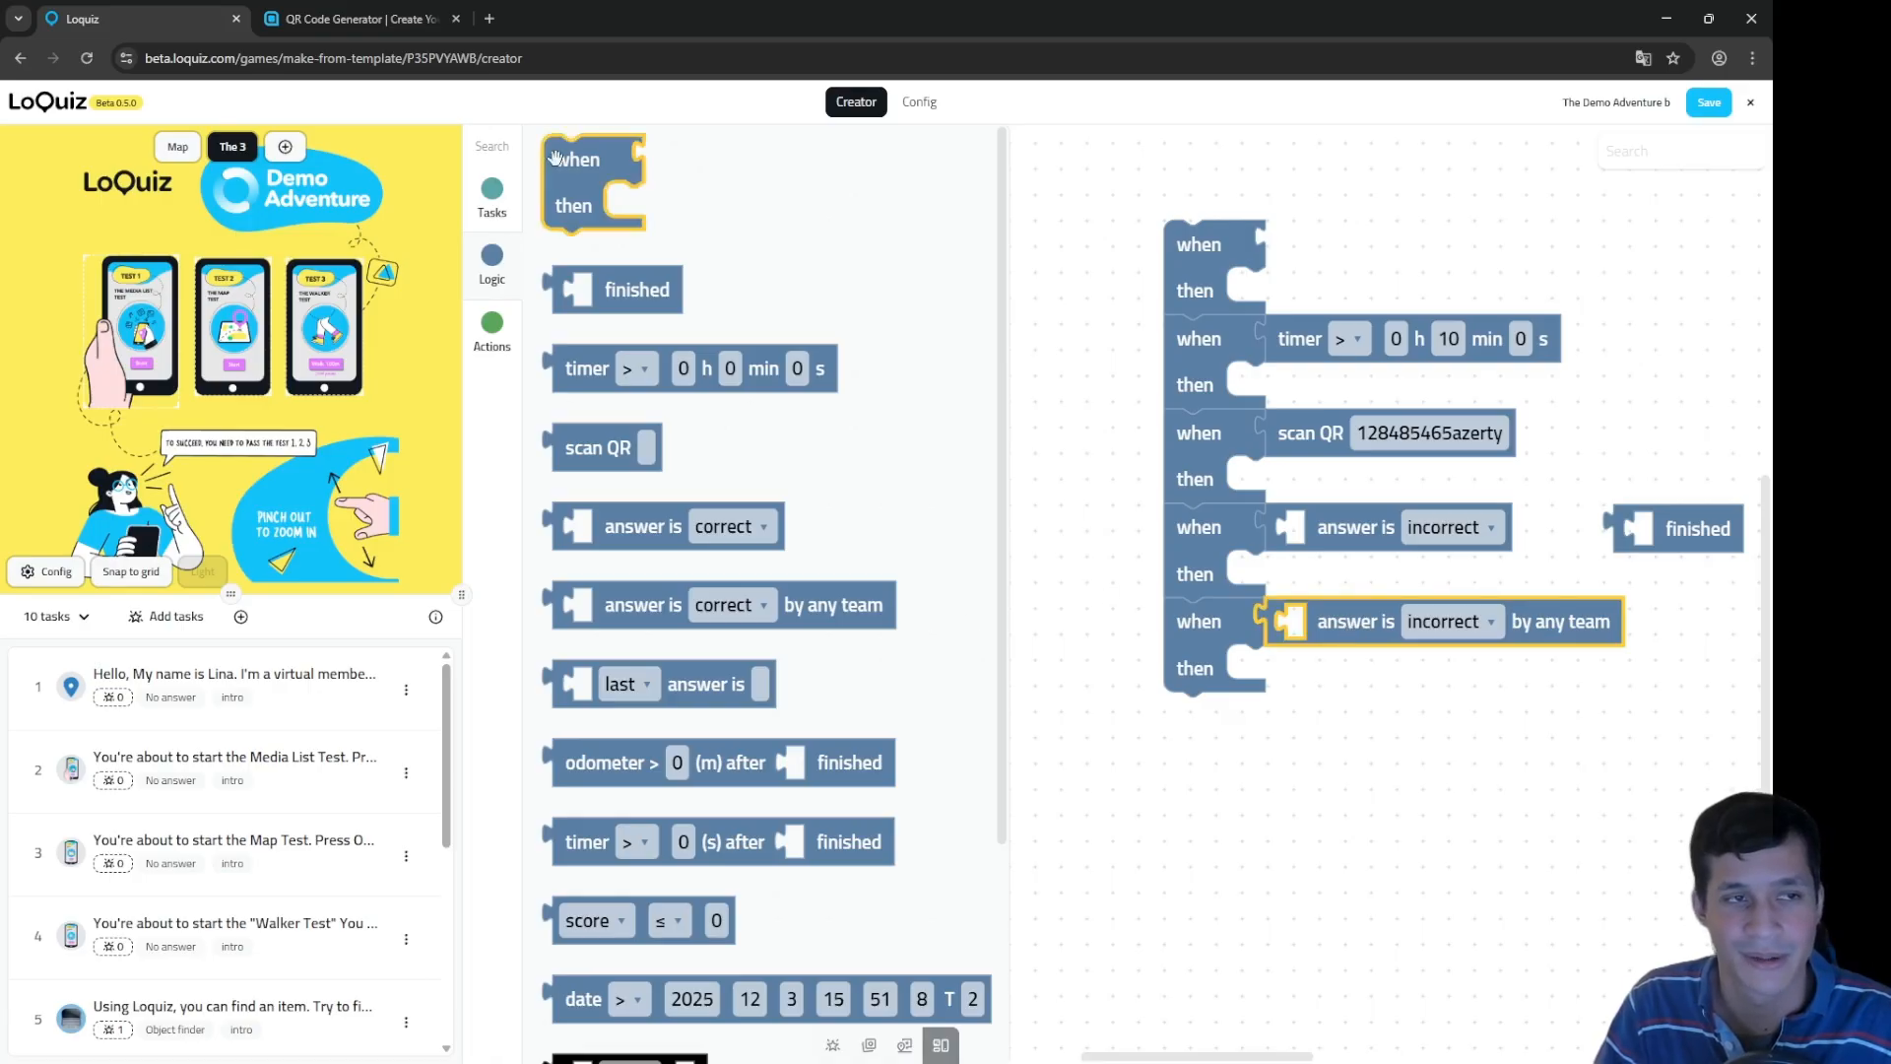
# Step: Add a sixth when/then rule and drop a task 6 answer condition into it
pyautogui.moveTo(581, 167); pyautogui.dragTo(1204, 727)
pyautogui.scroll(-1, 658, 437)
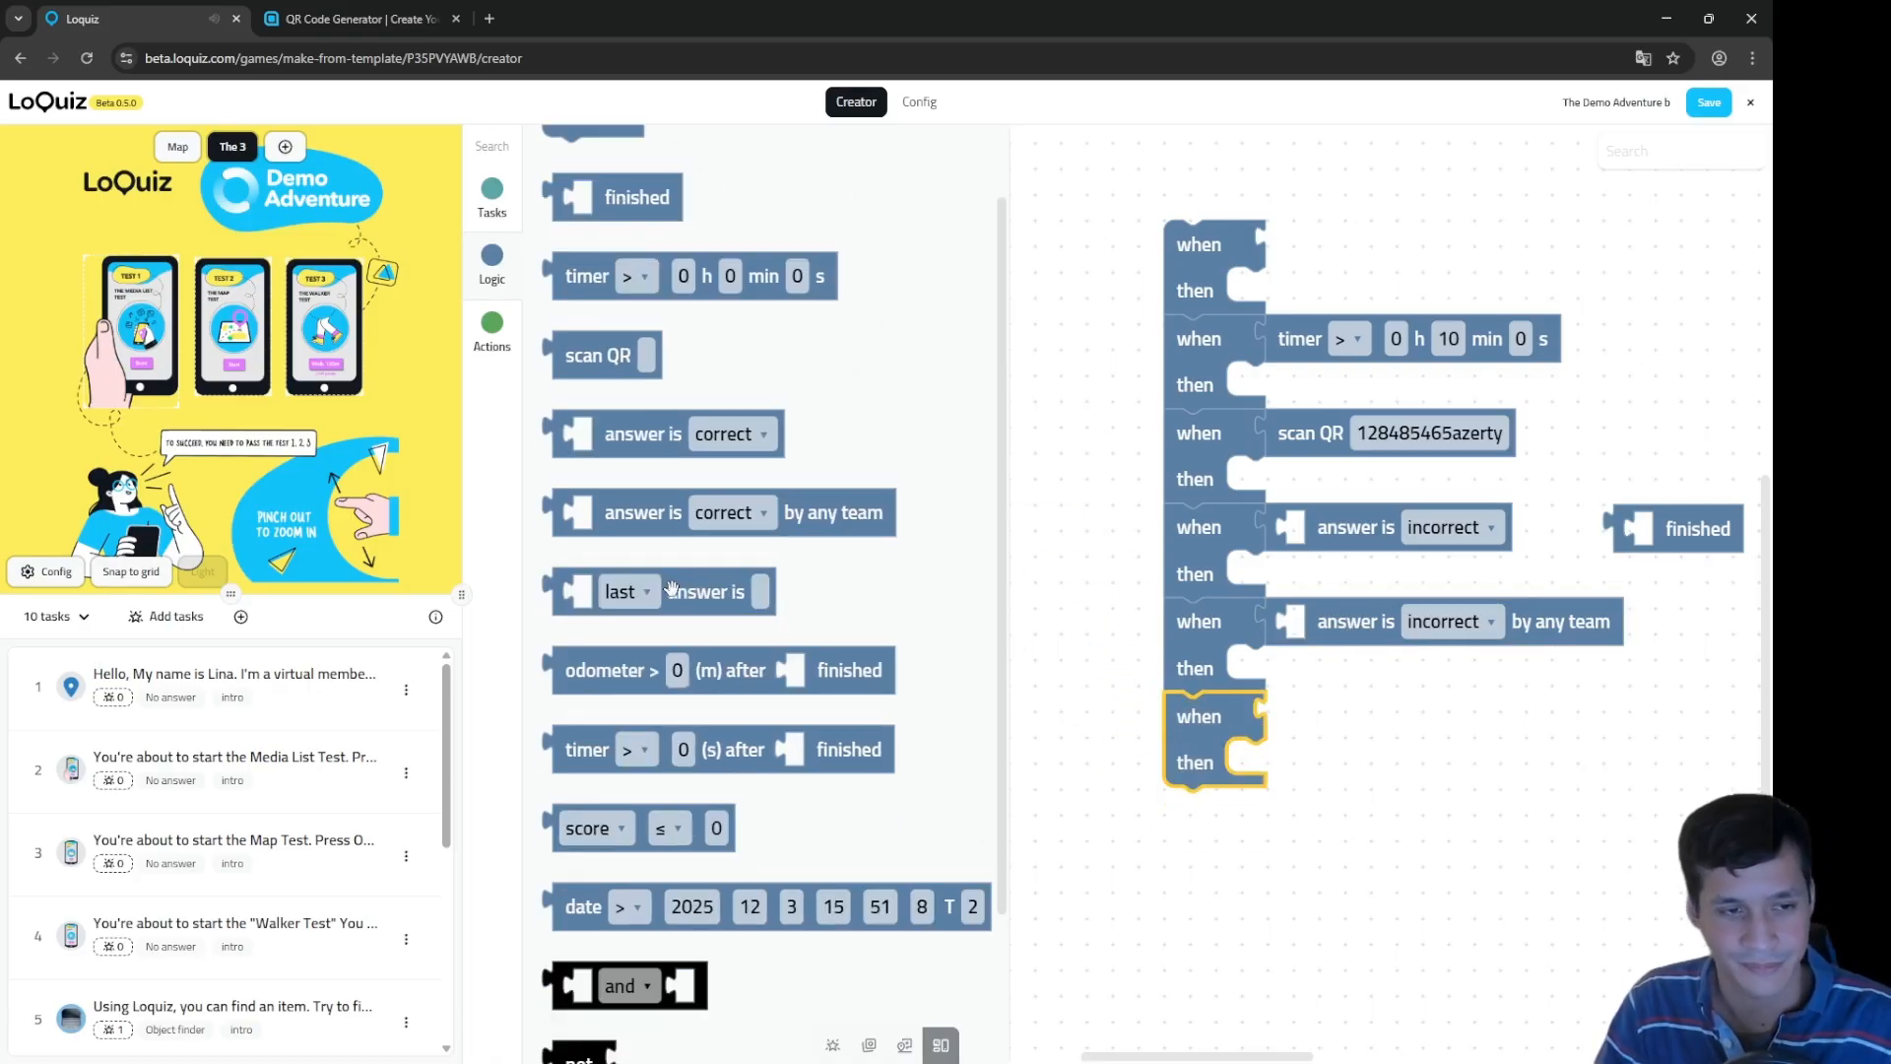
pyautogui.moveTo(670, 589); pyautogui.dragTo(1380, 702)
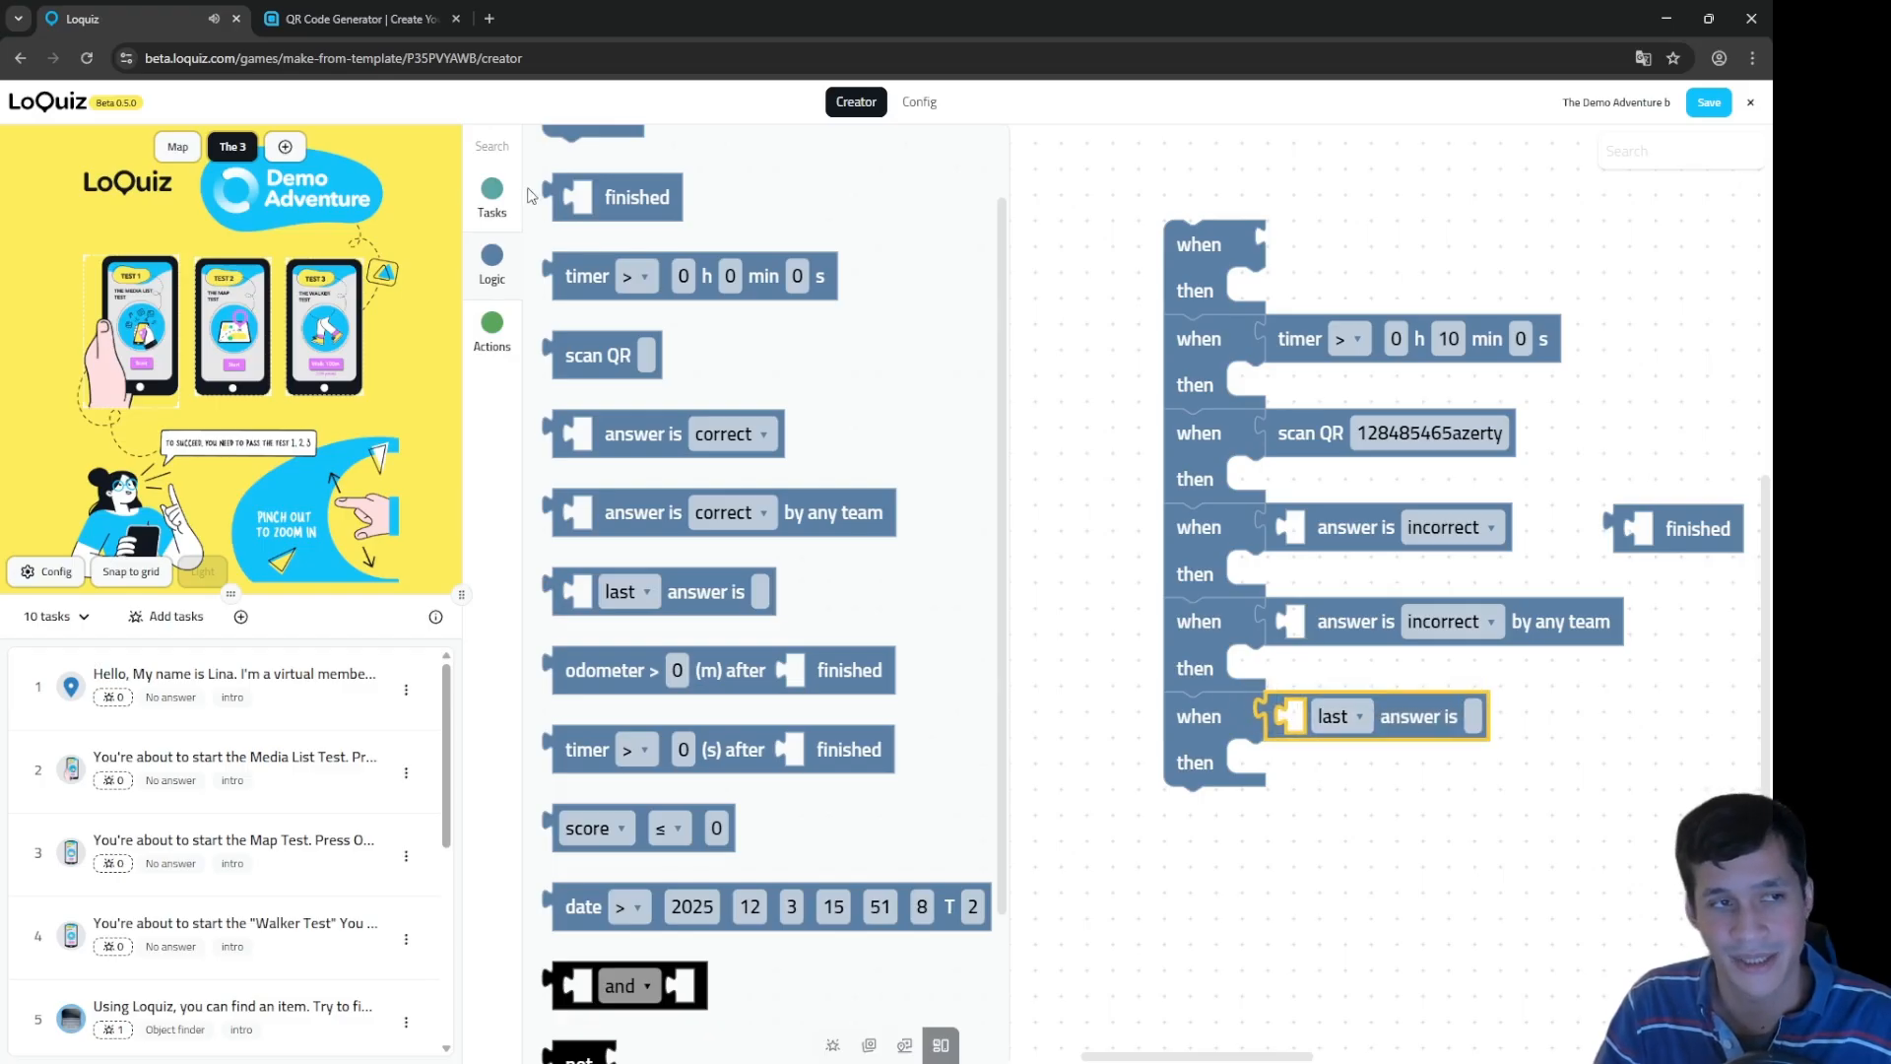
pyautogui.click(492, 190)
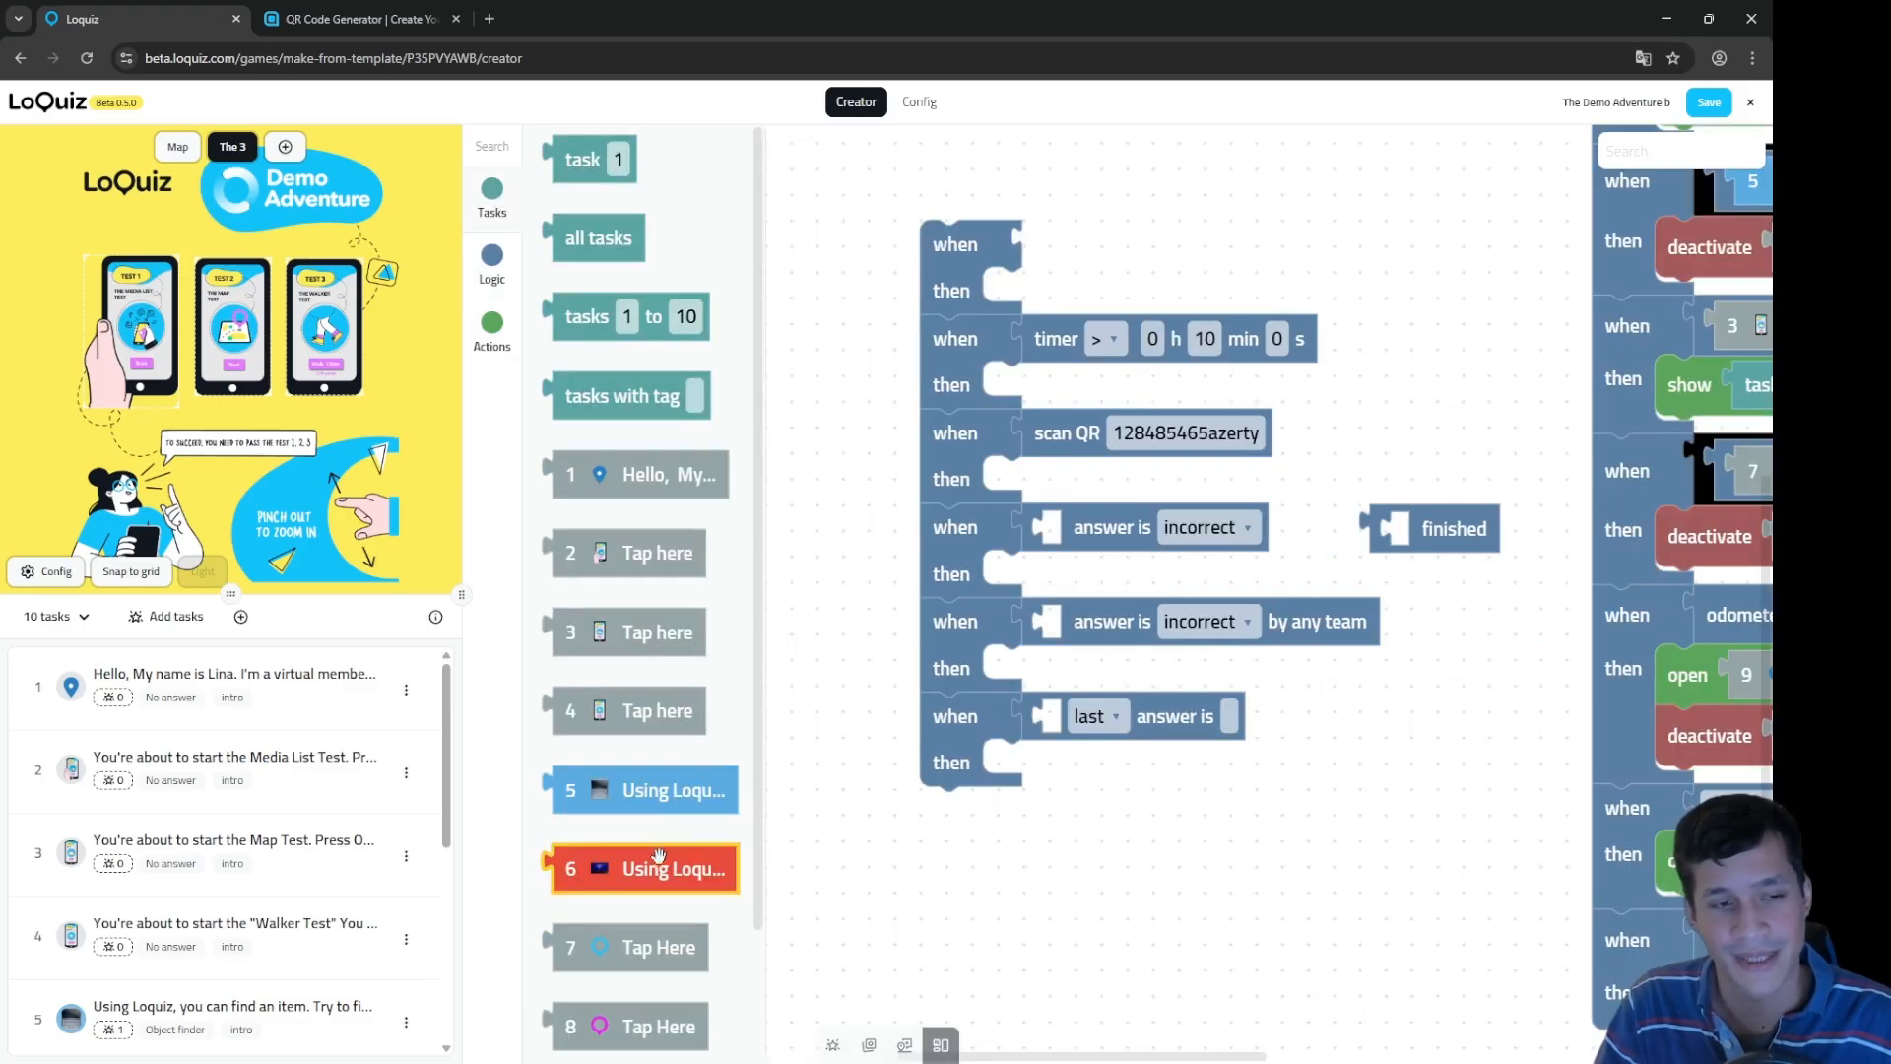
pyautogui.moveTo(625, 869); pyautogui.dragTo(1109, 724)
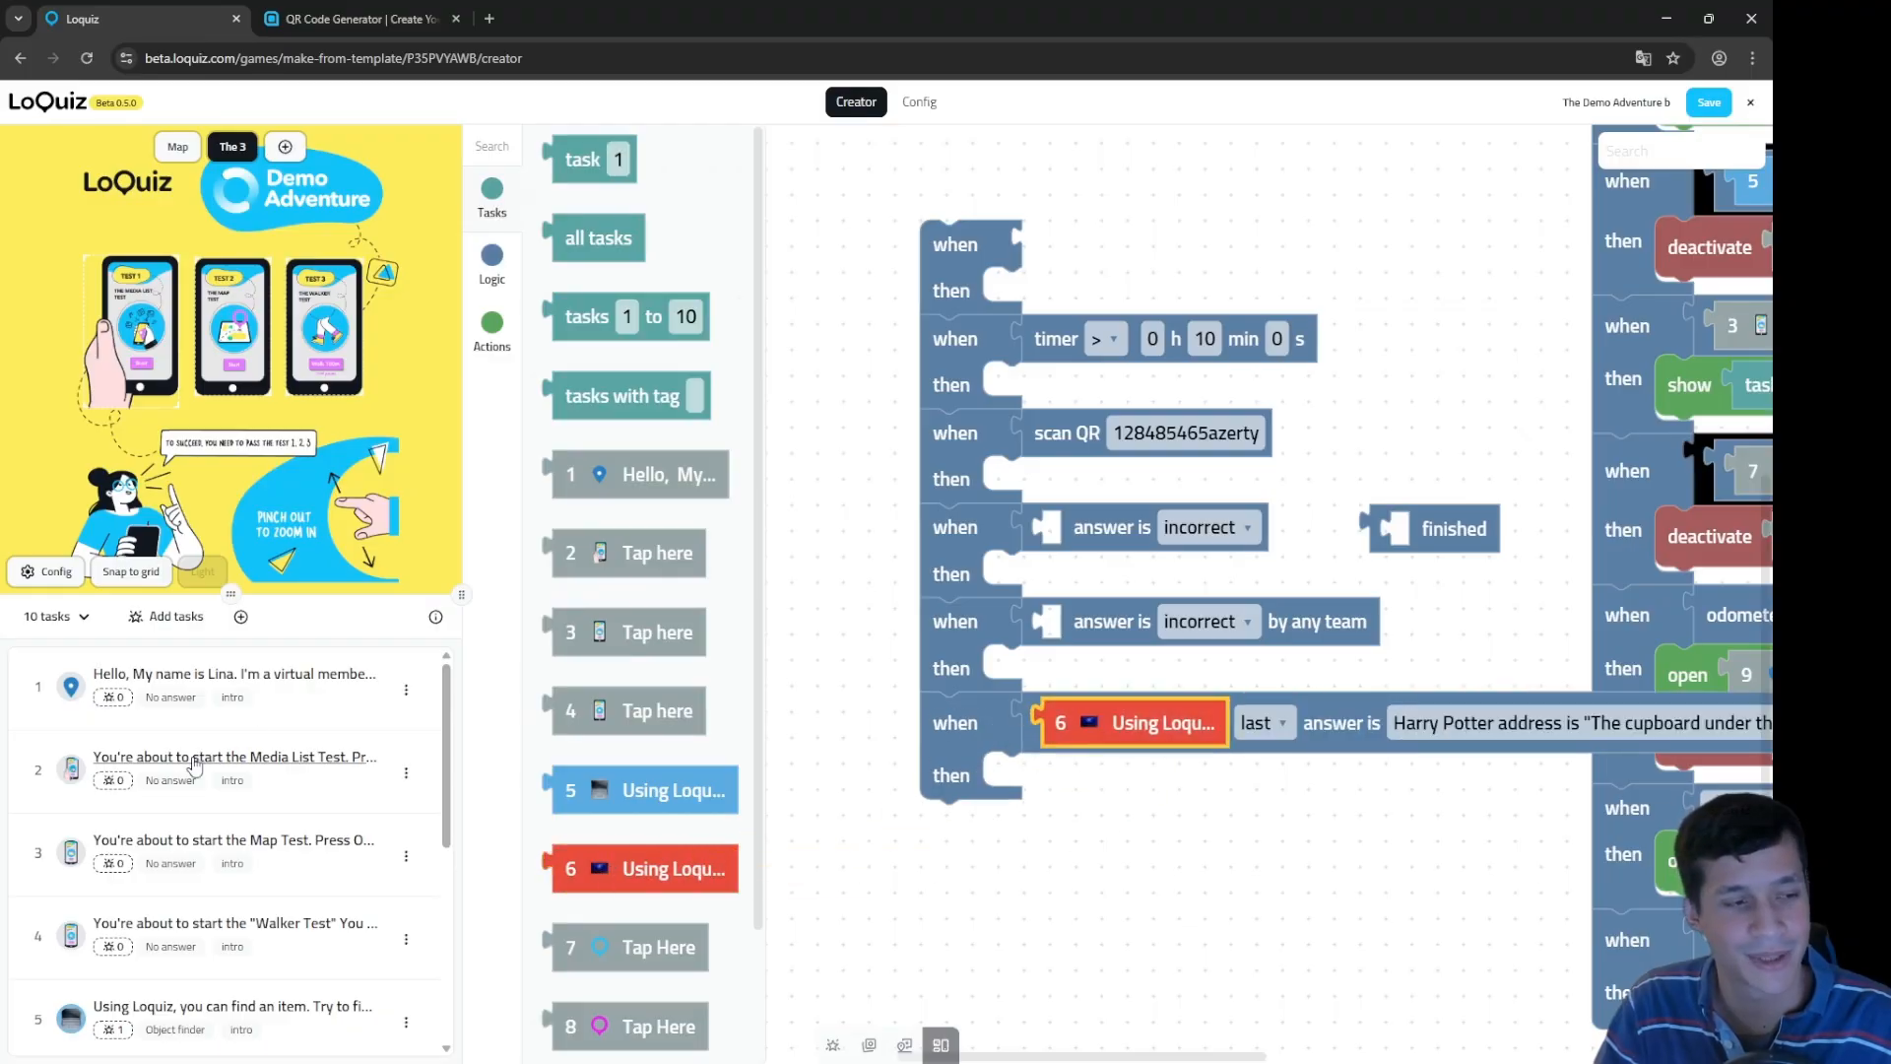
pyautogui.scroll(-3, 175, 773)
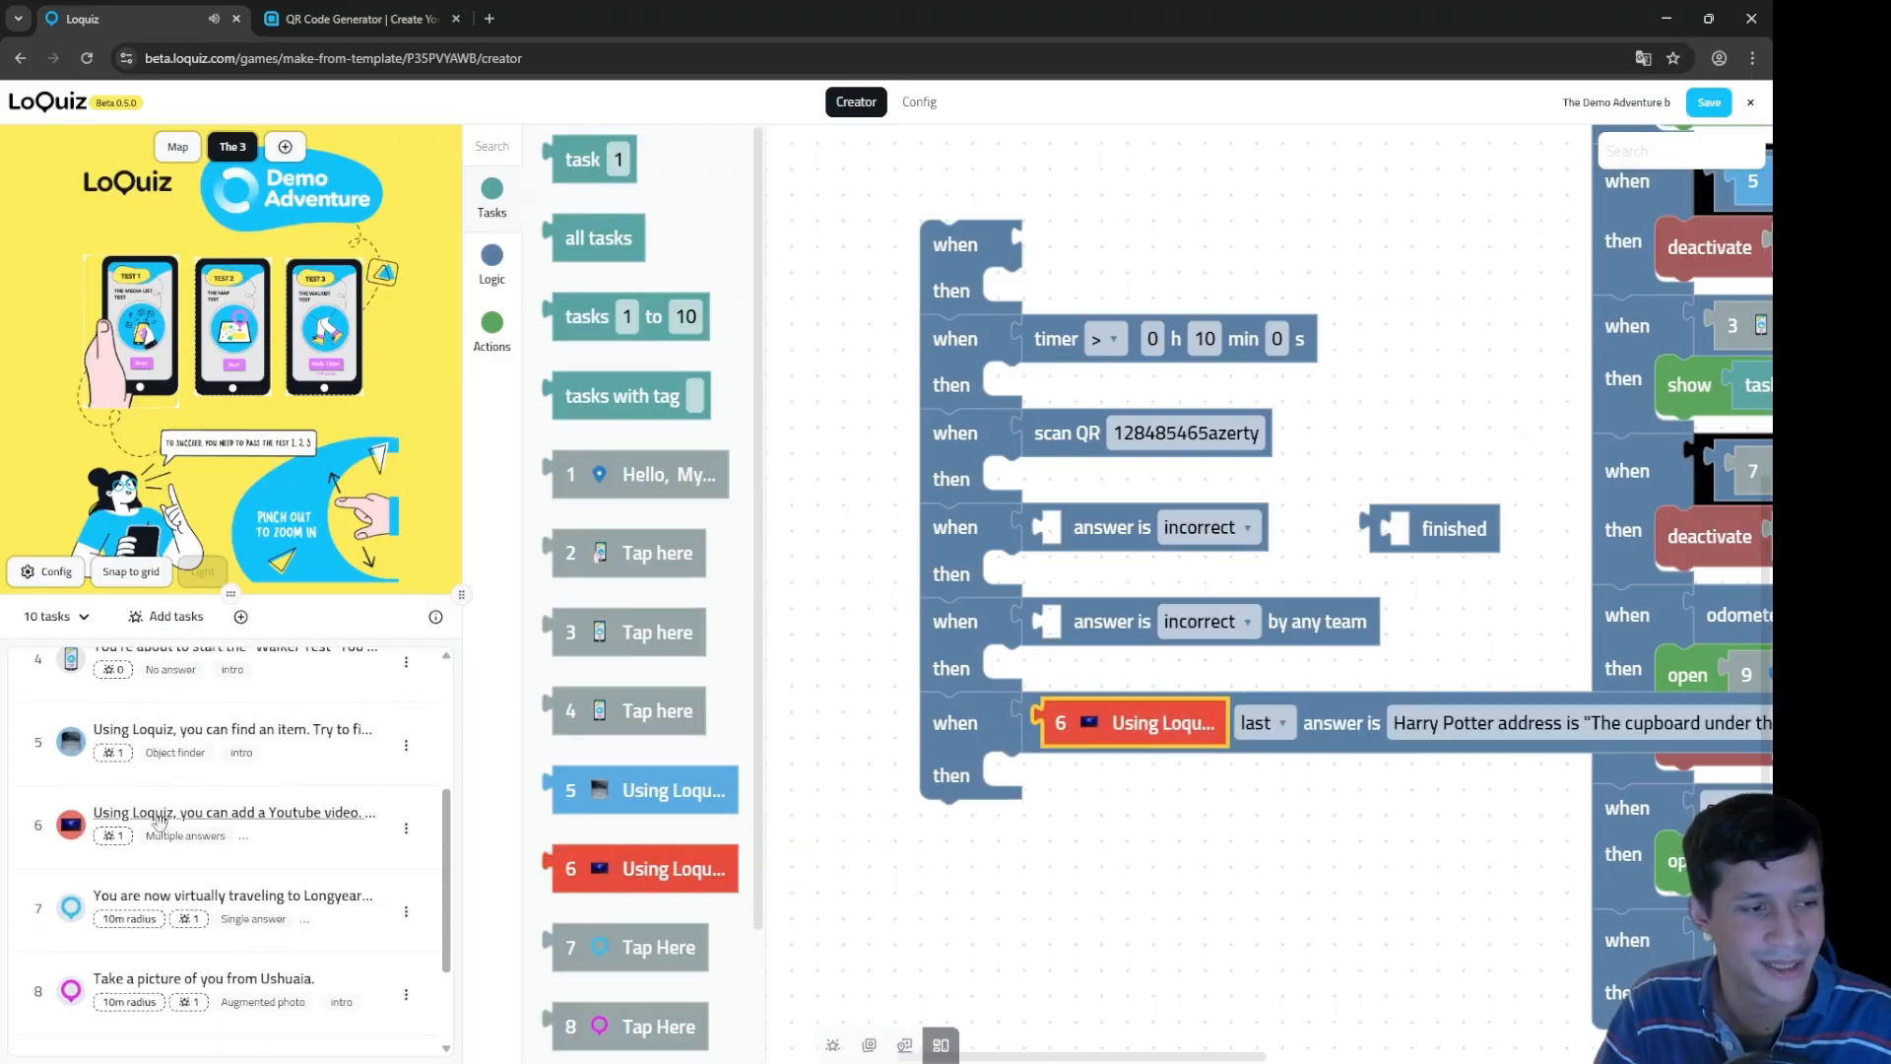
# Step: Try expected answers for task 6, including the second-batch-of-letters answer
pyautogui.click(1448, 730)
pyautogui.click(1448, 730)
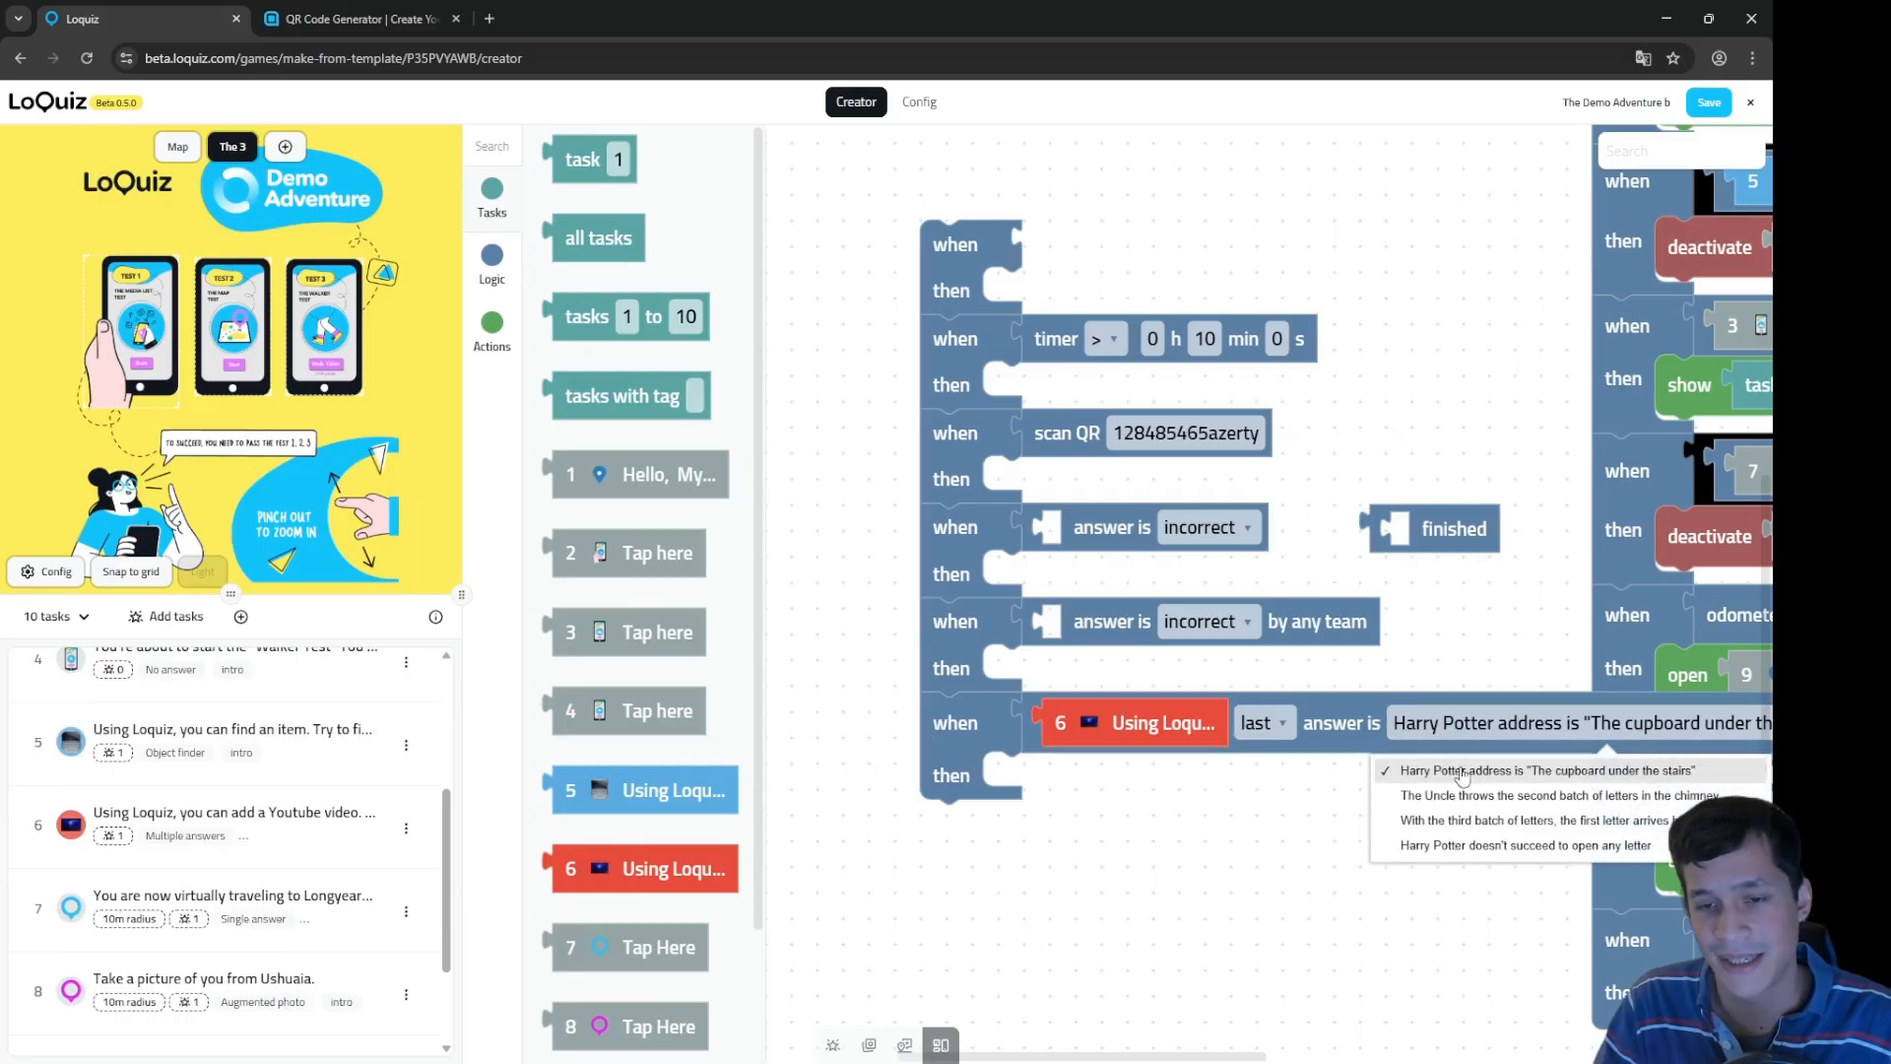
pyautogui.click(1480, 830)
pyautogui.click(1507, 729)
pyautogui.click(1468, 796)
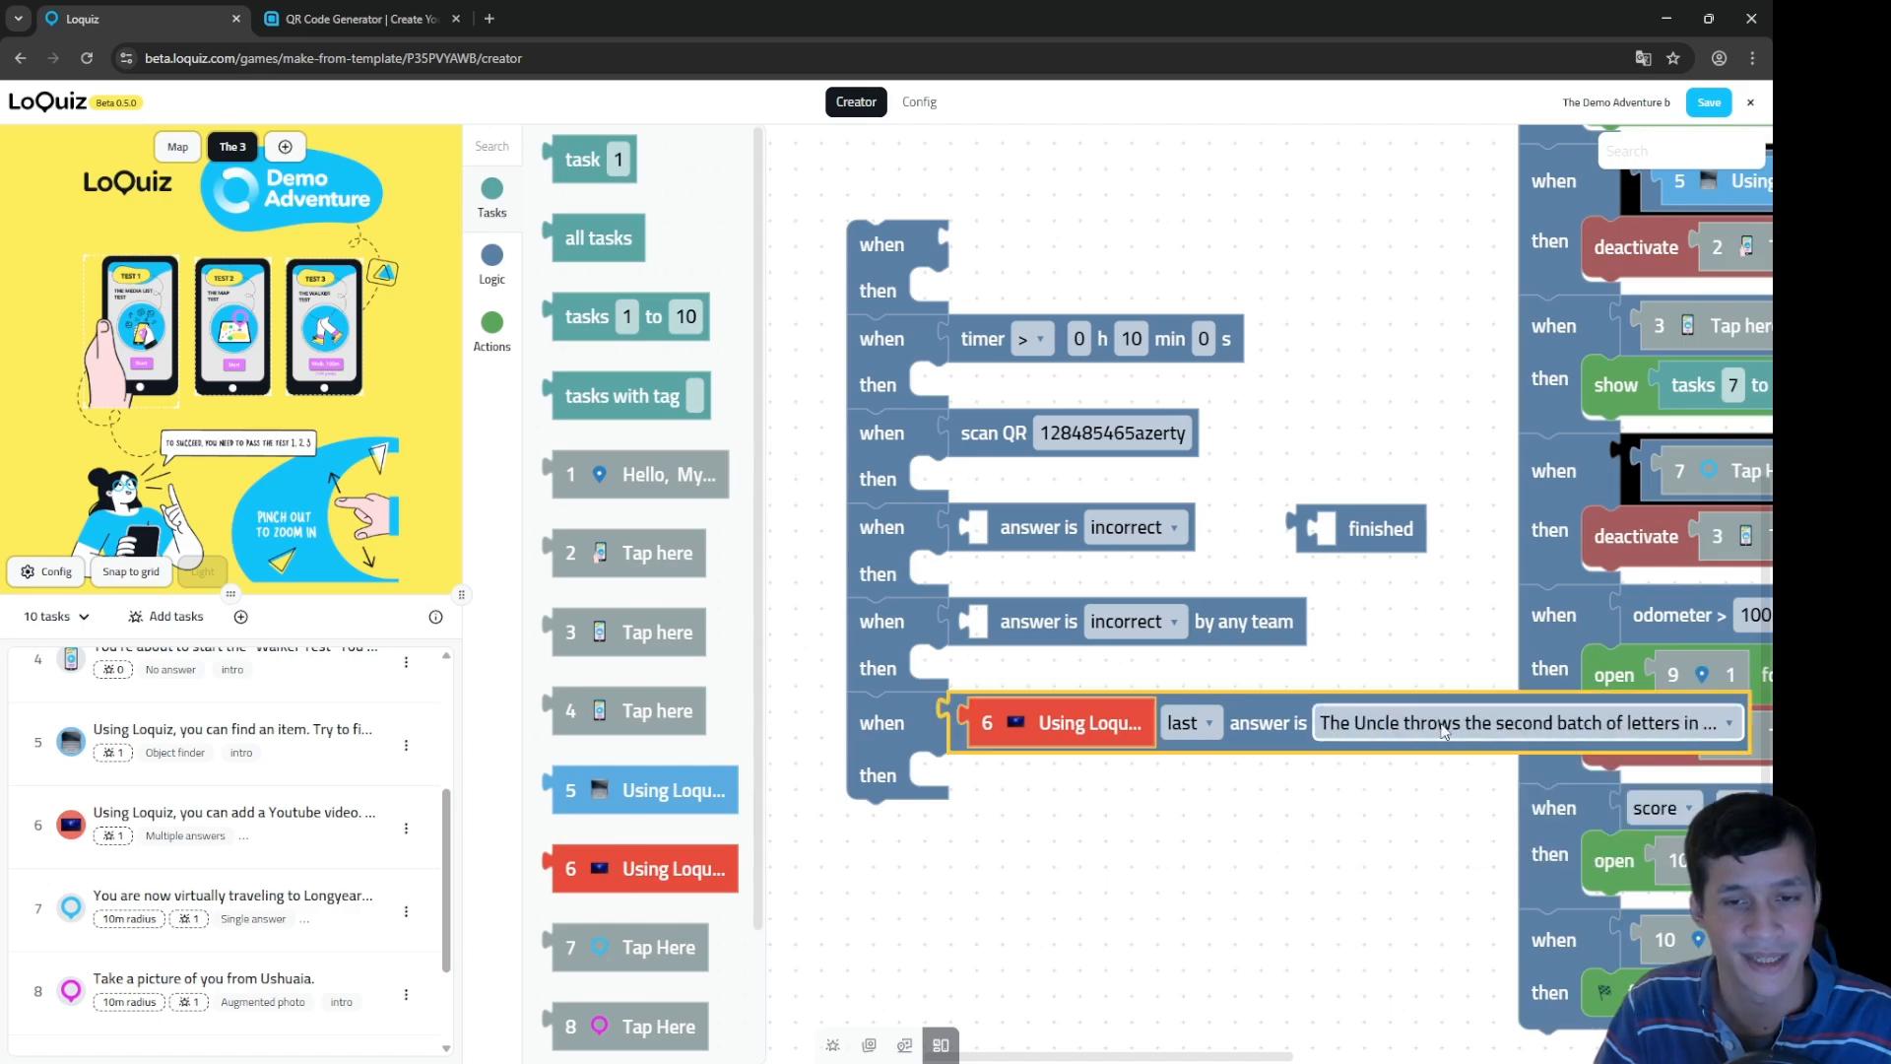
pyautogui.click(1343, 788)
pyautogui.click(1187, 722)
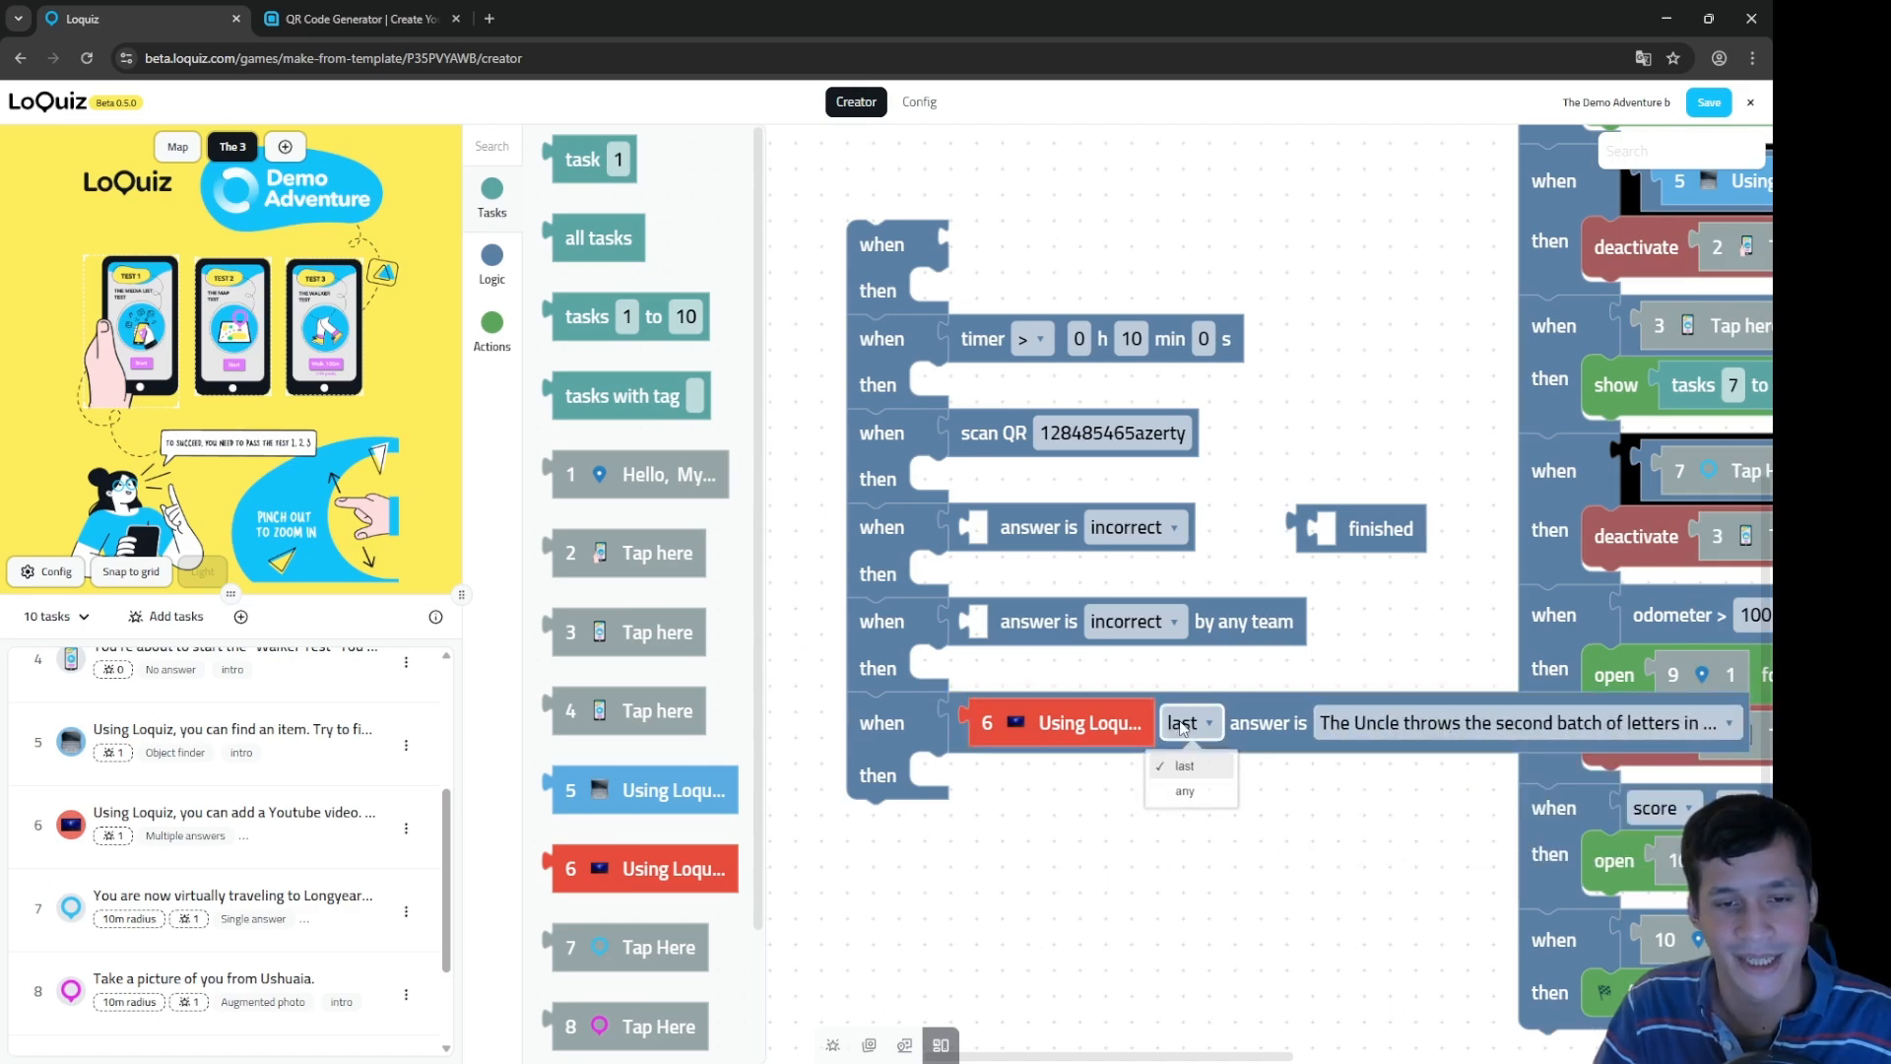
pyautogui.click(1319, 799)
pyautogui.click(1263, 734)
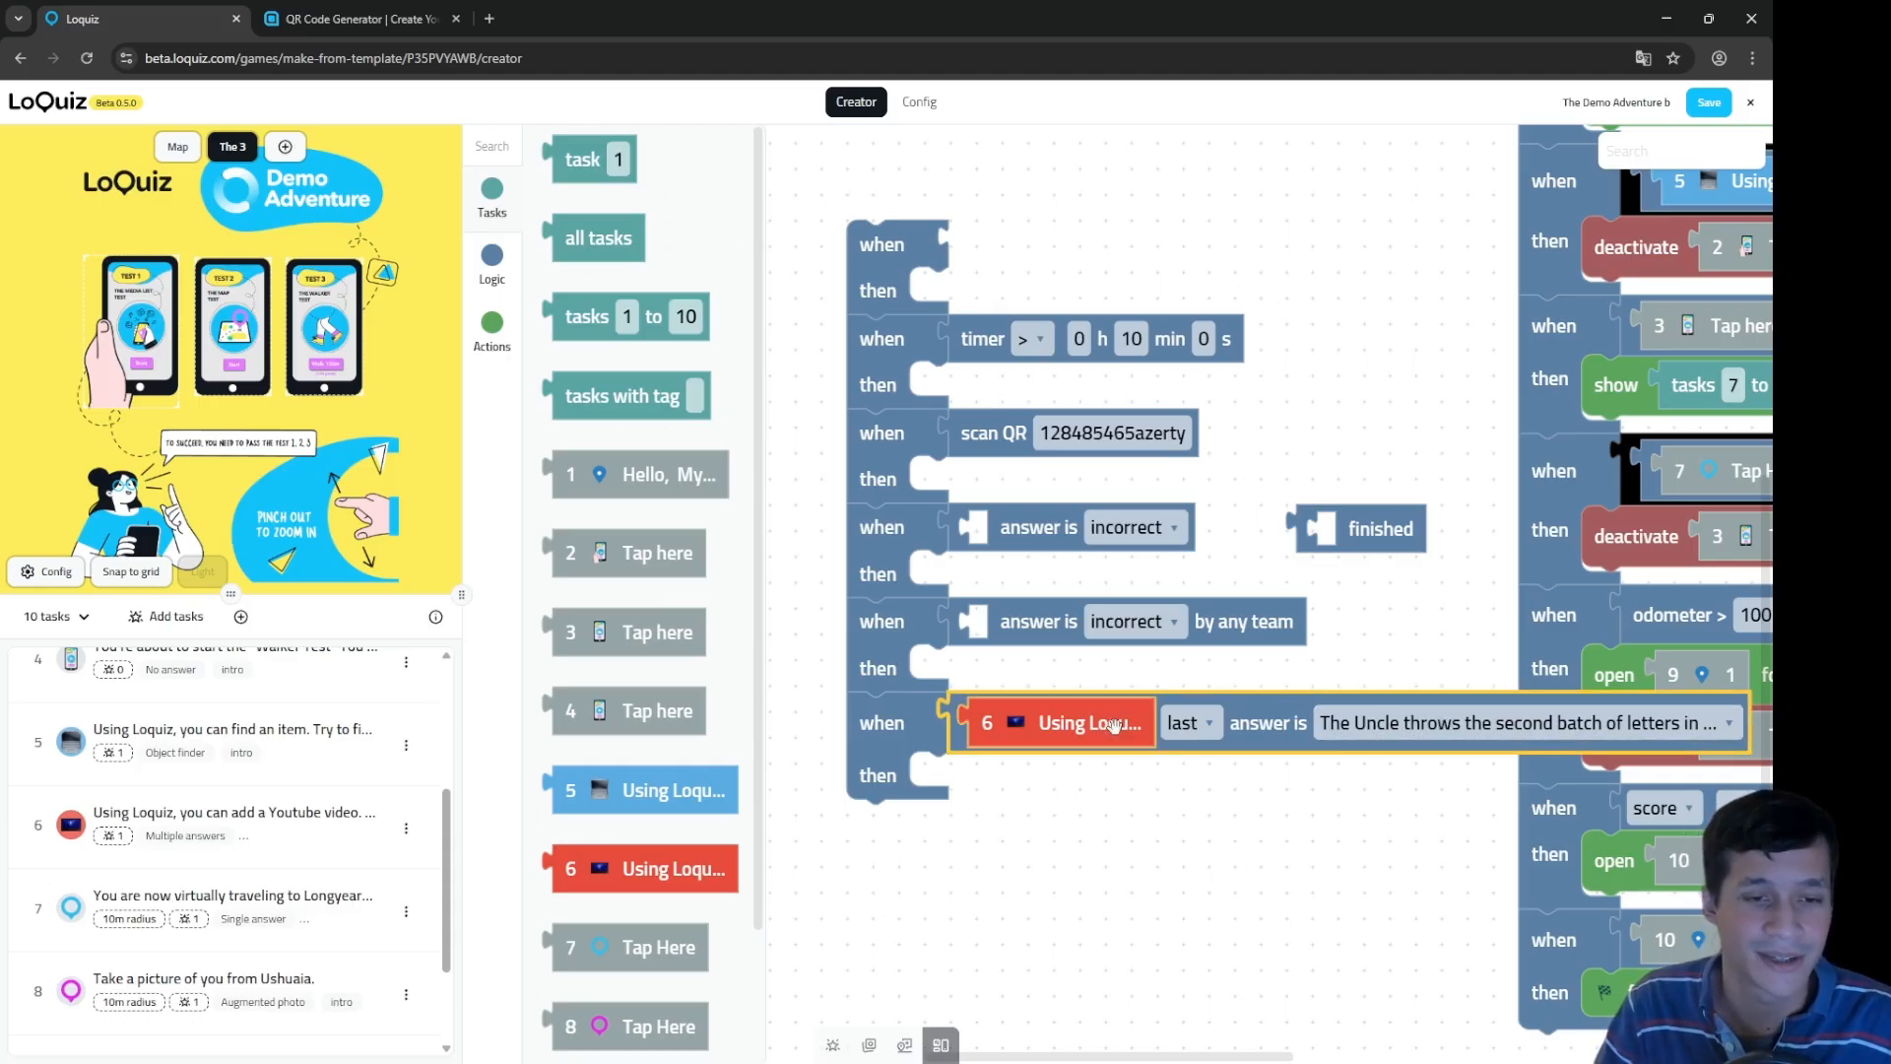
pyautogui.click(1091, 740)
pyautogui.click(1291, 853)
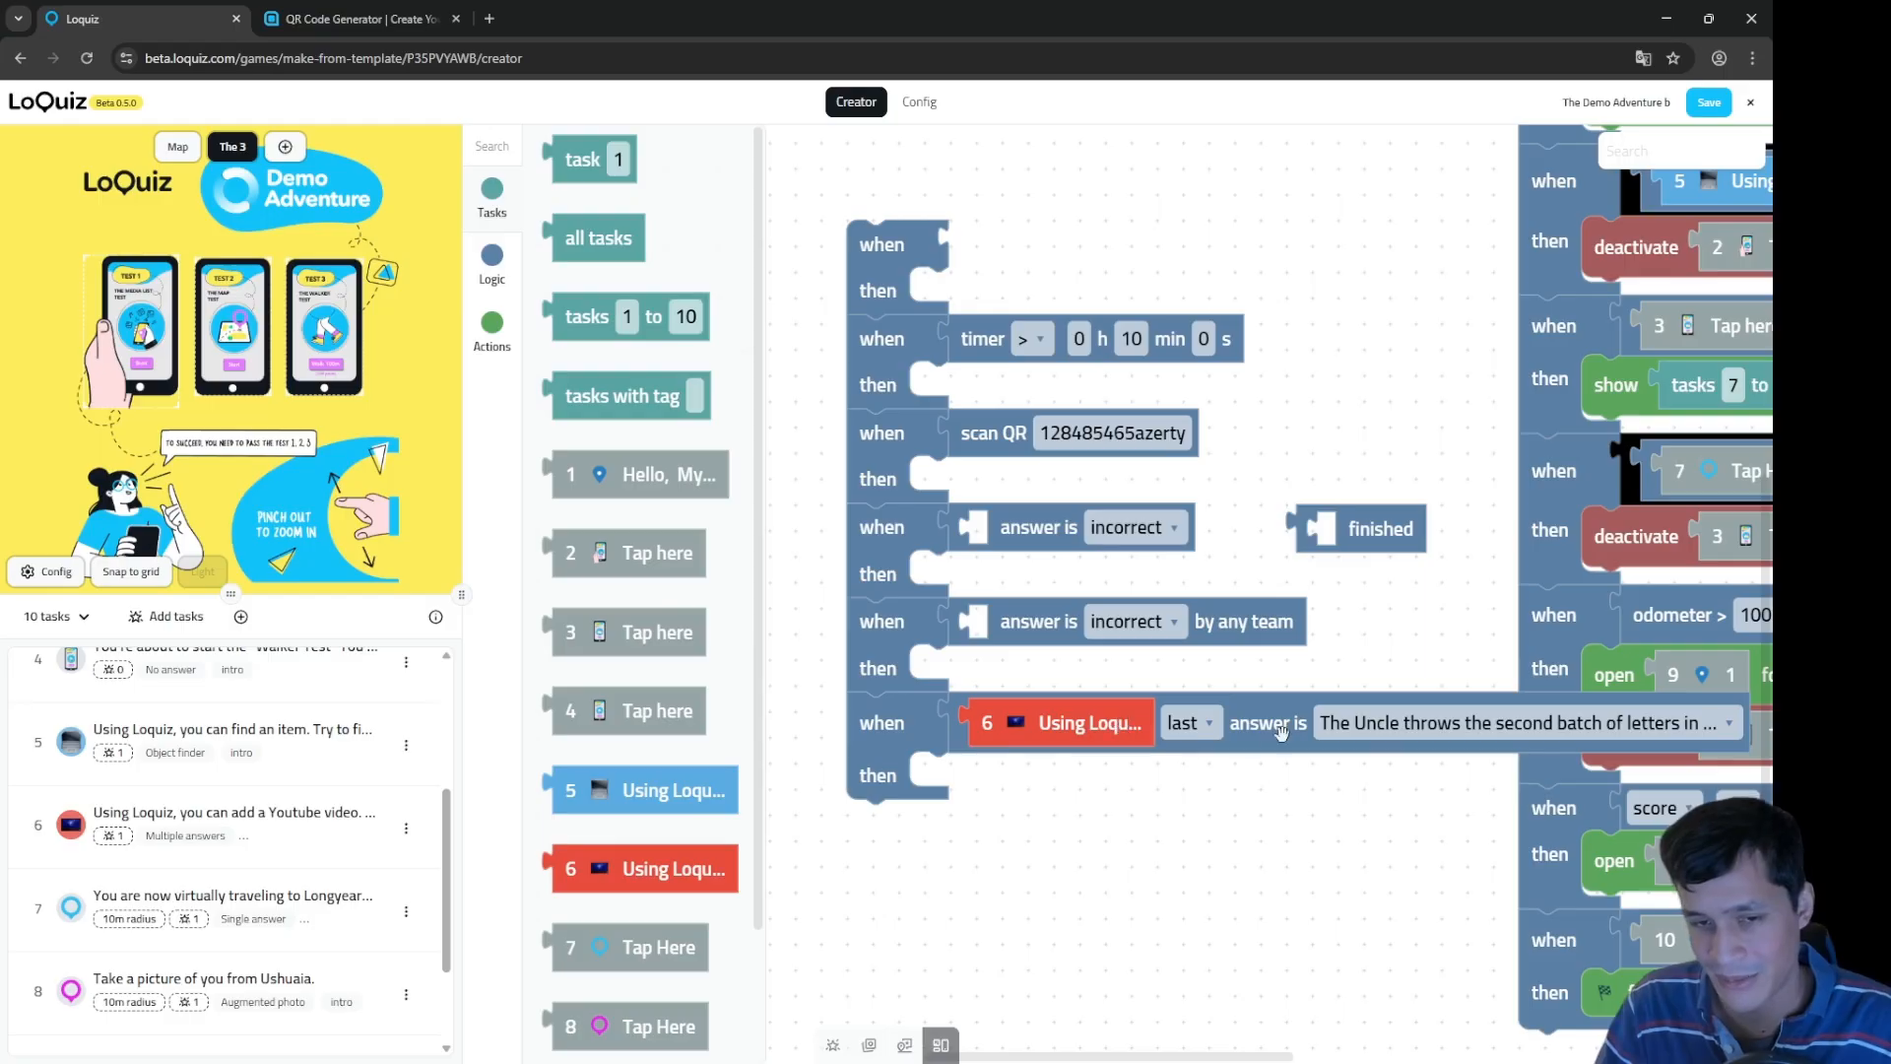
# Step: Make task 6's condition check any answer equal to the third-batch-of-letters answer
pyautogui.click(1207, 723)
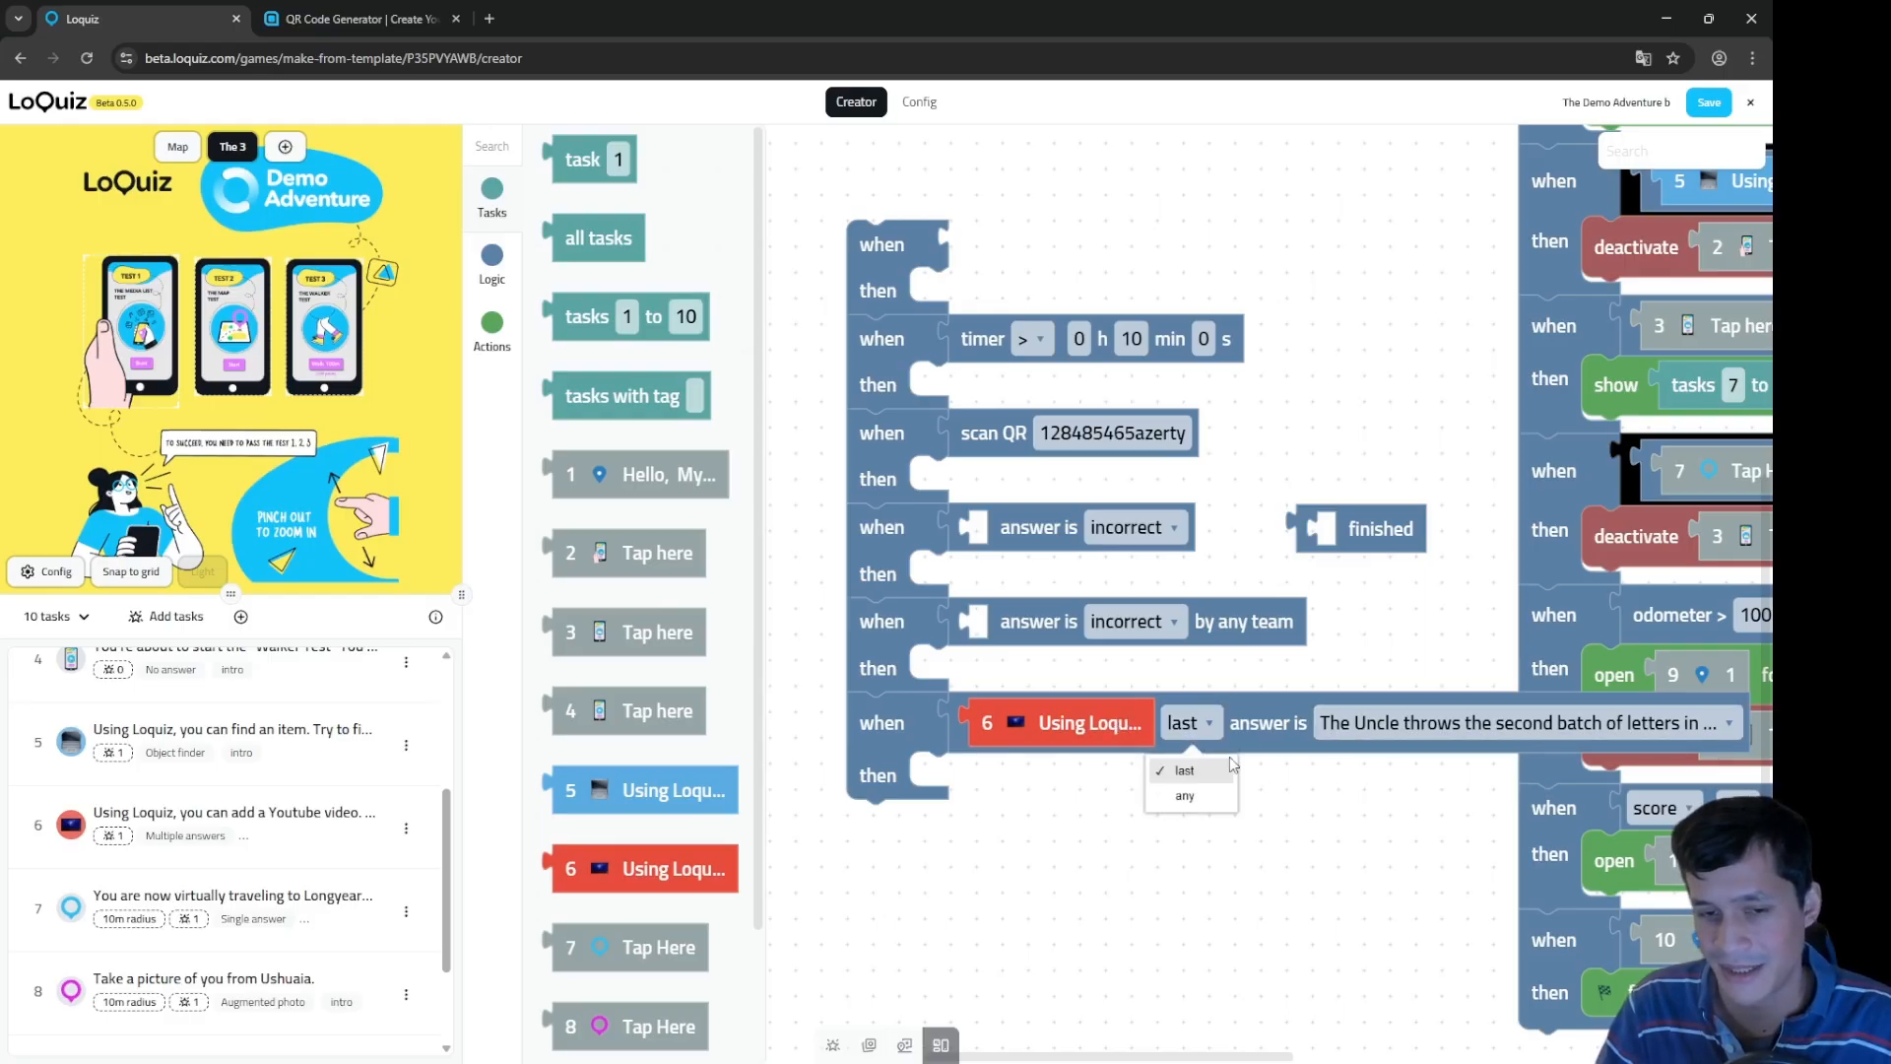
pyautogui.click(1221, 810)
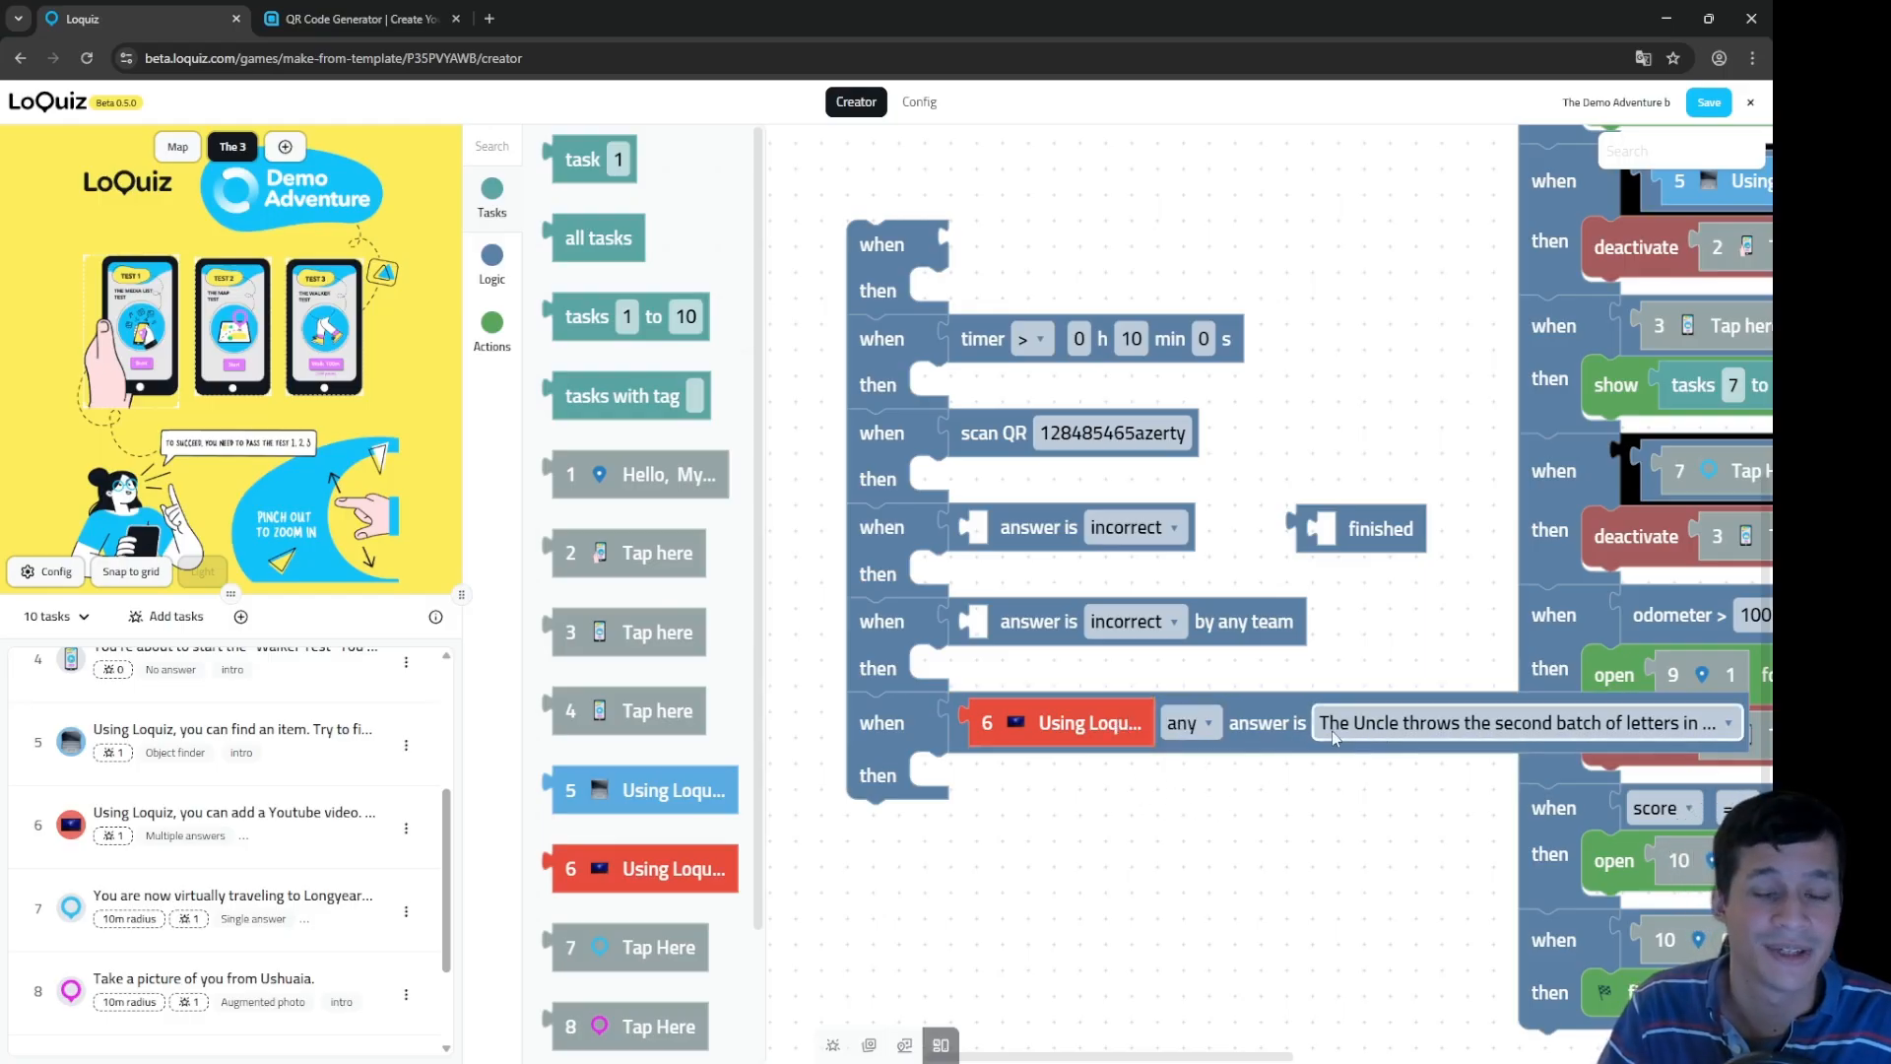
pyautogui.click(1456, 722)
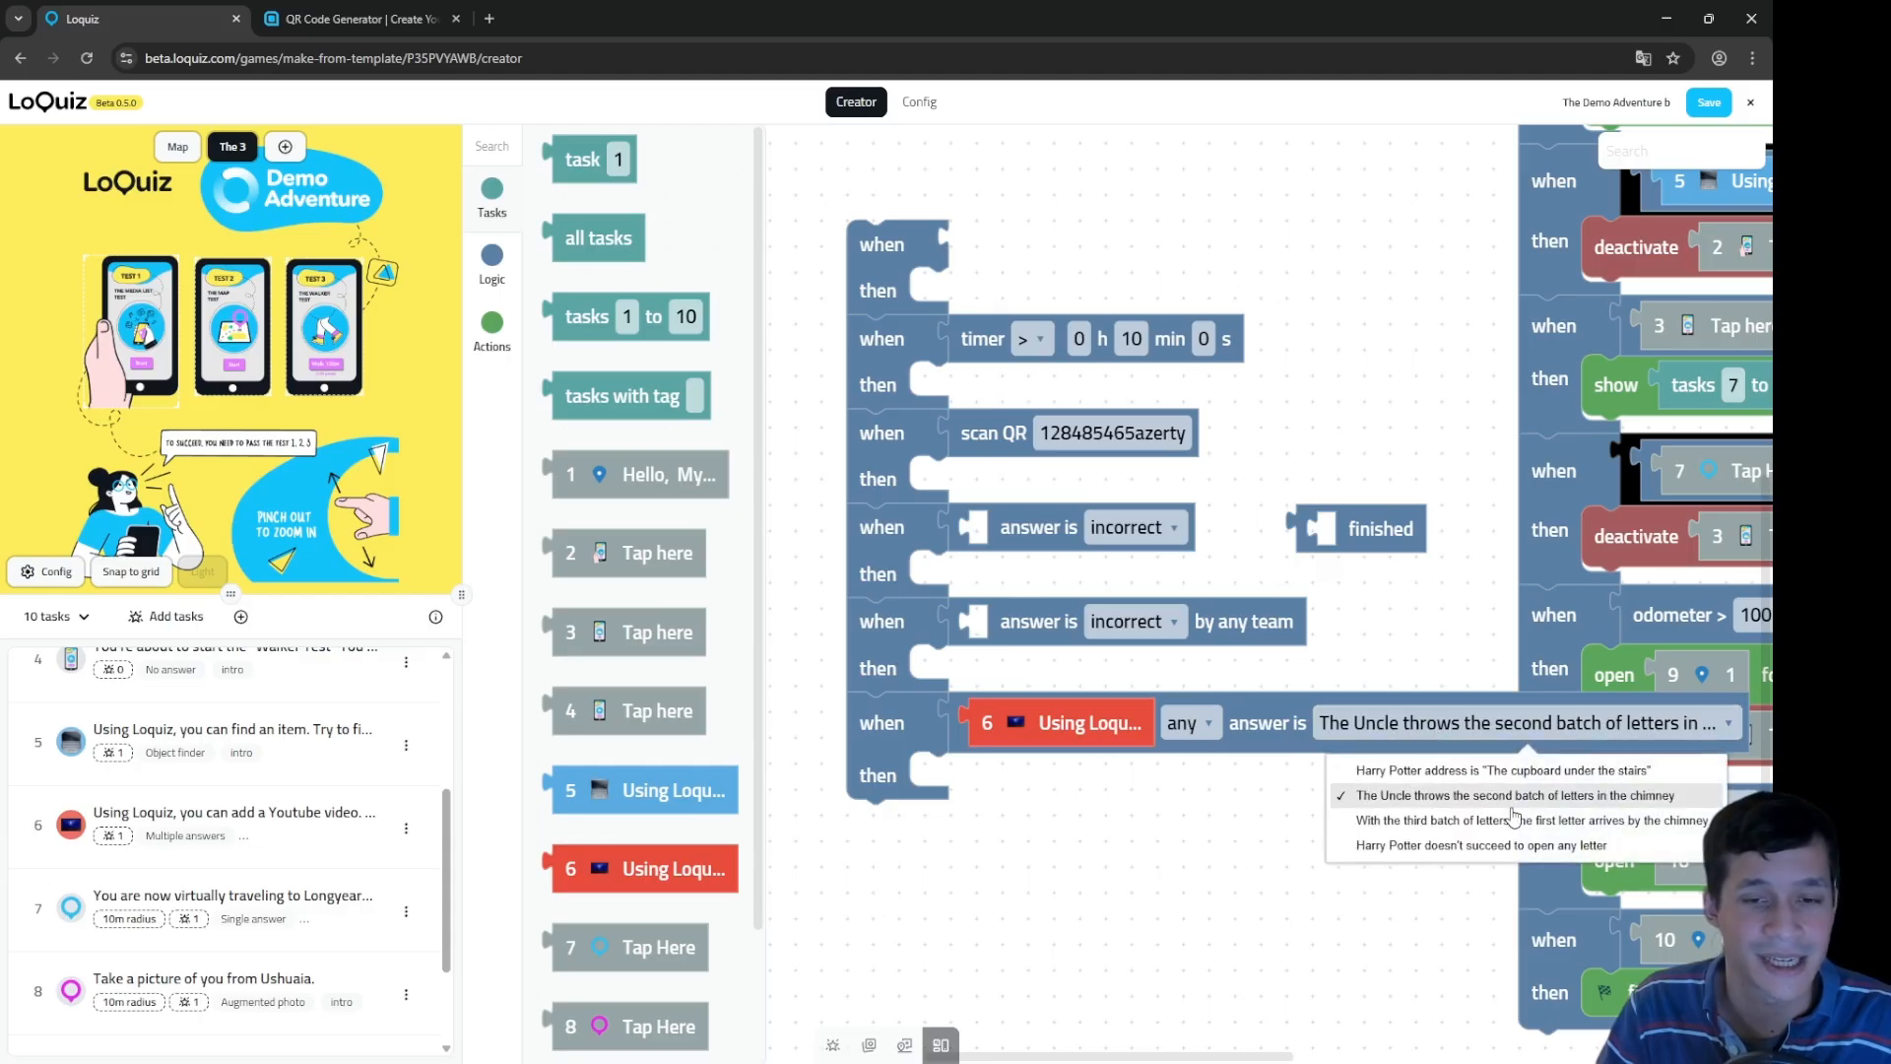
pyautogui.click(1457, 820)
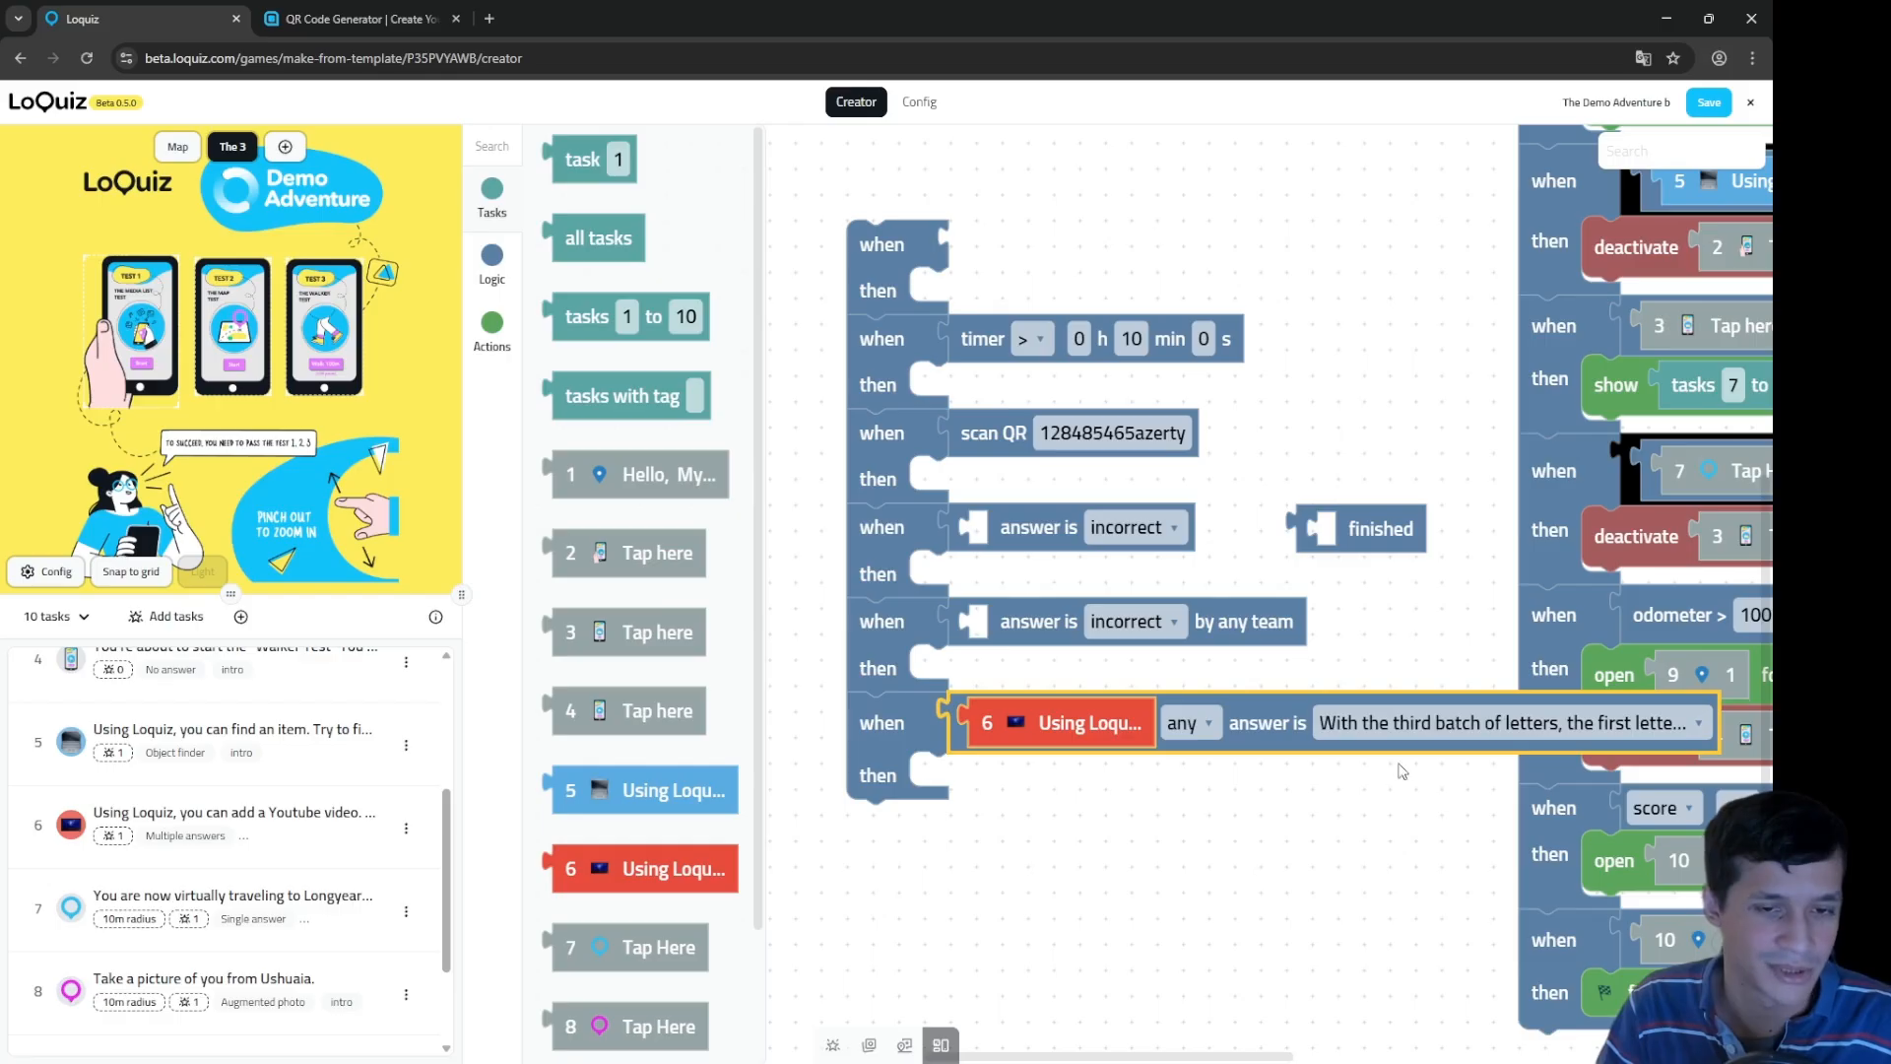
pyautogui.moveTo(1086, 840); pyautogui.dragTo(1147, 826)
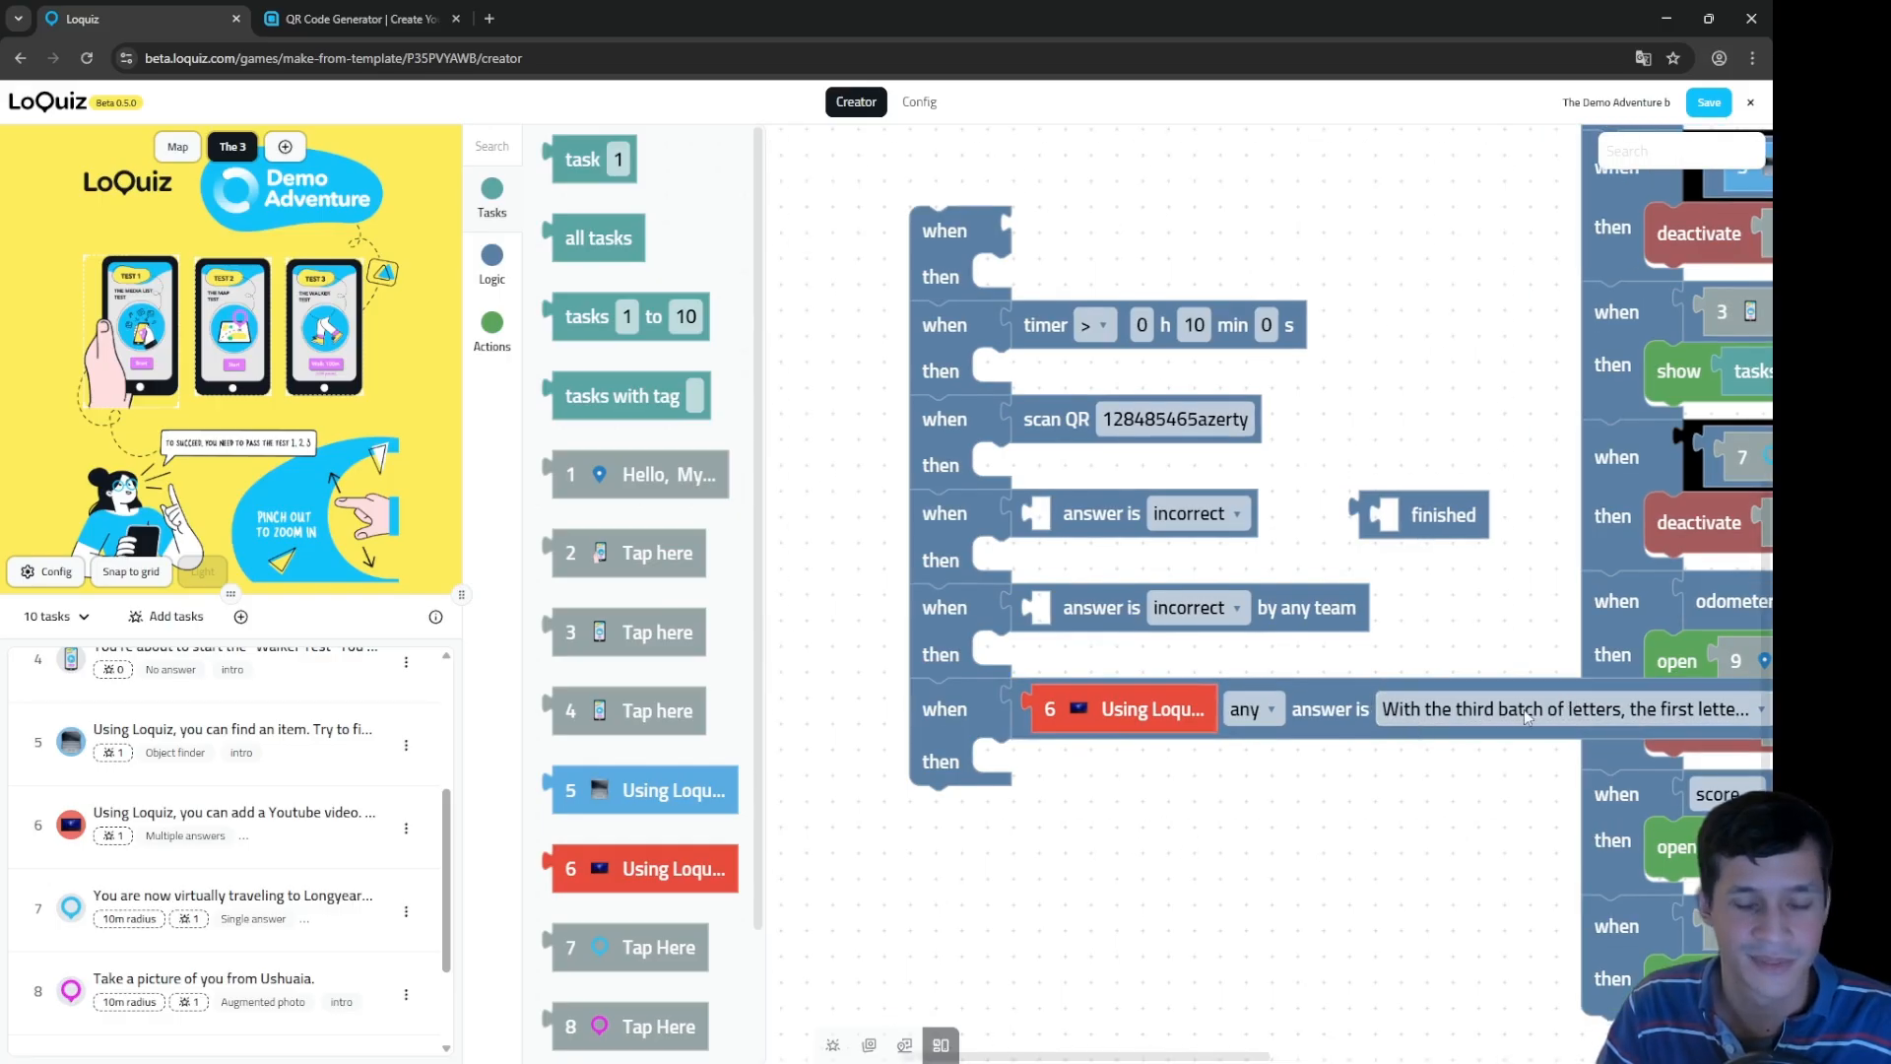
pyautogui.click(1570, 712)
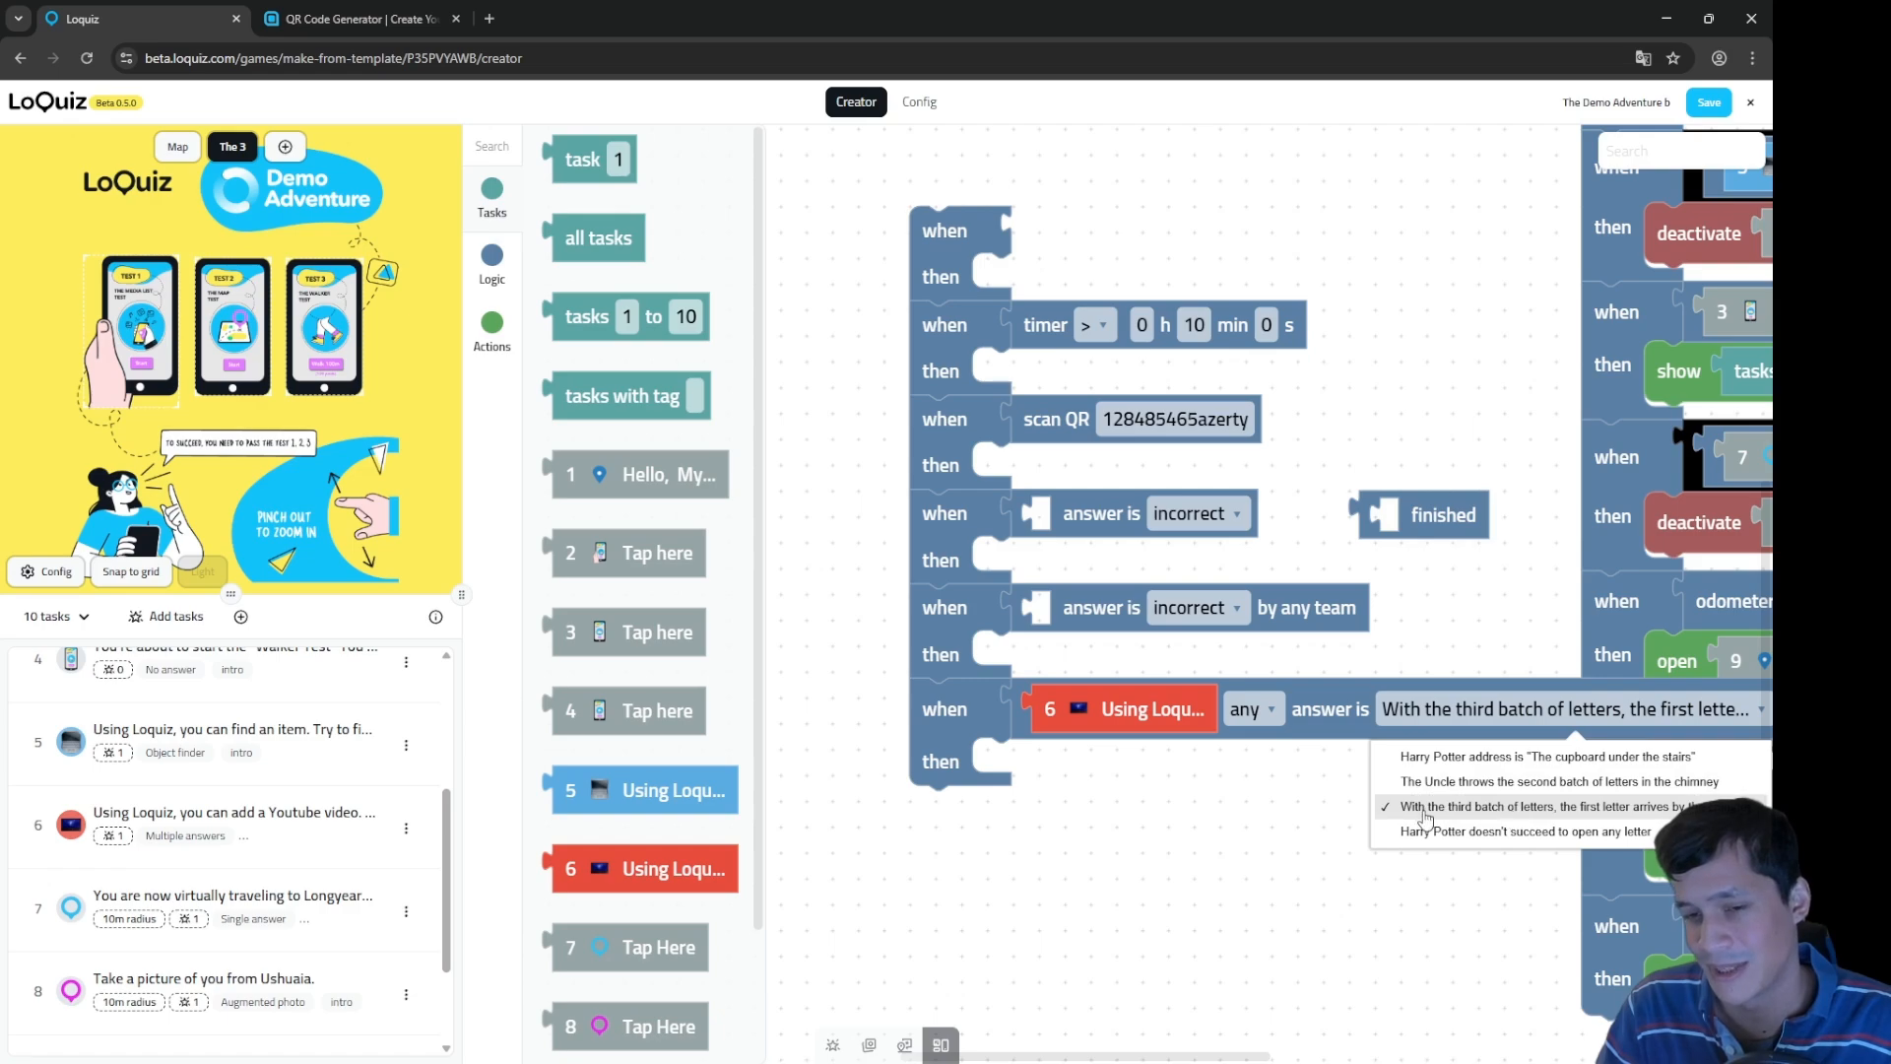
pyautogui.click(1542, 810)
pyautogui.click(954, 751)
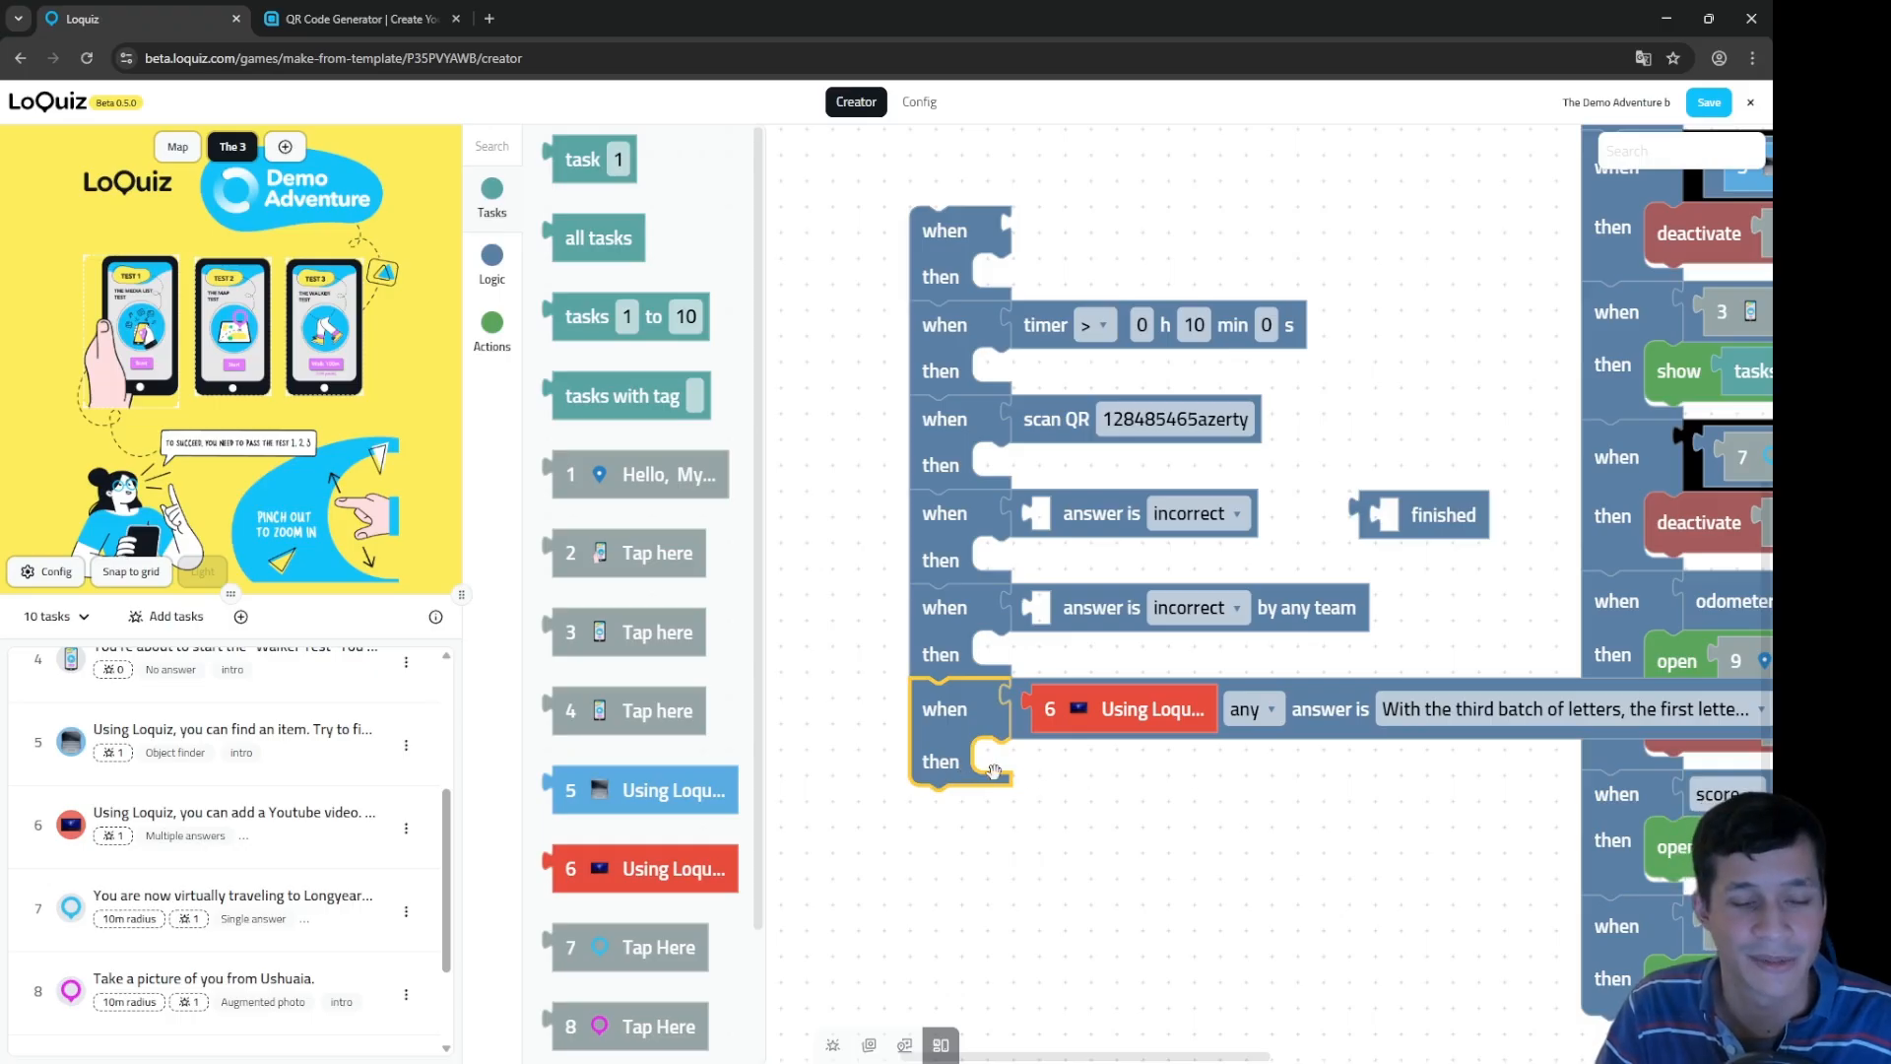
pyautogui.moveTo(1077, 872); pyautogui.dragTo(1119, 765)
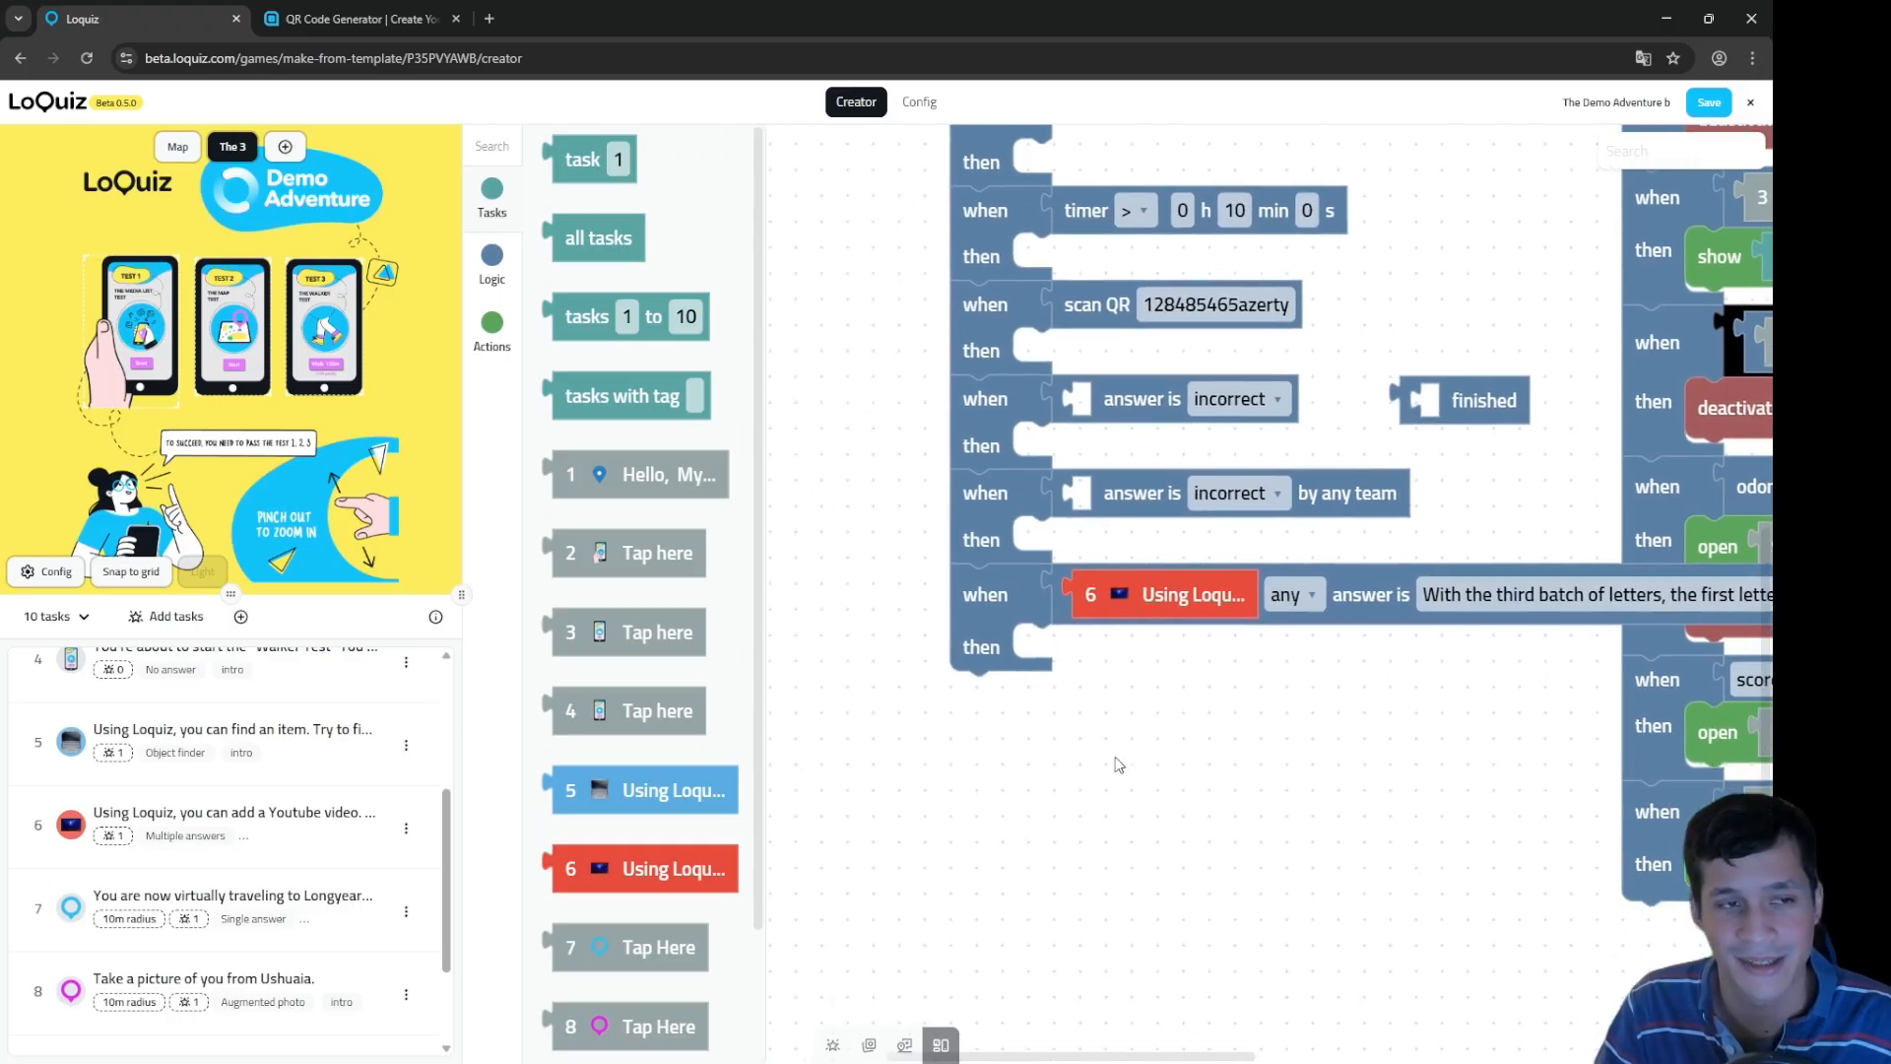
pyautogui.click(504, 271)
# Step: Add a seventh rule triggering when the odometer exceeds 100 m after finishing
pyautogui.moveTo(577, 159); pyautogui.dragTo(1239, 688)
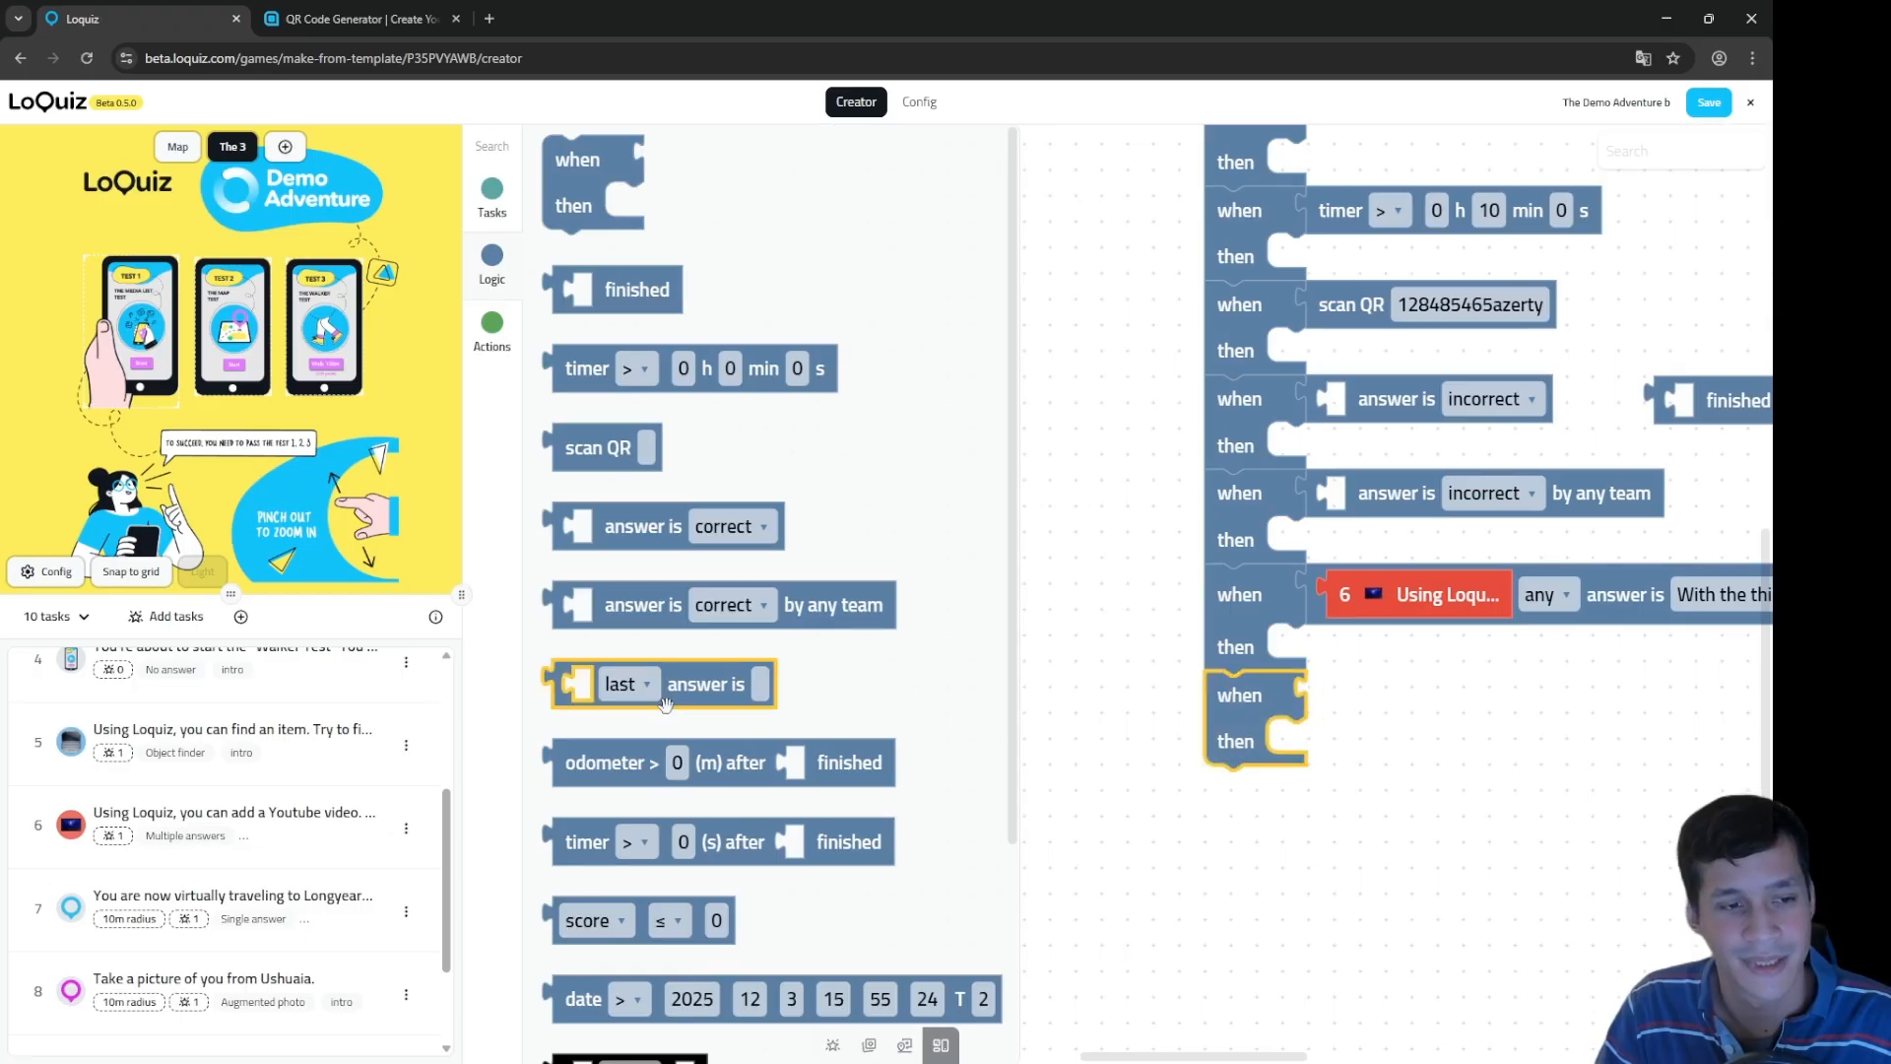
pyautogui.scroll(-1, 693, 692)
pyautogui.moveTo(636, 678); pyautogui.dragTo(1391, 693)
pyautogui.moveTo(1438, 759); pyautogui.dragTo(1375, 742)
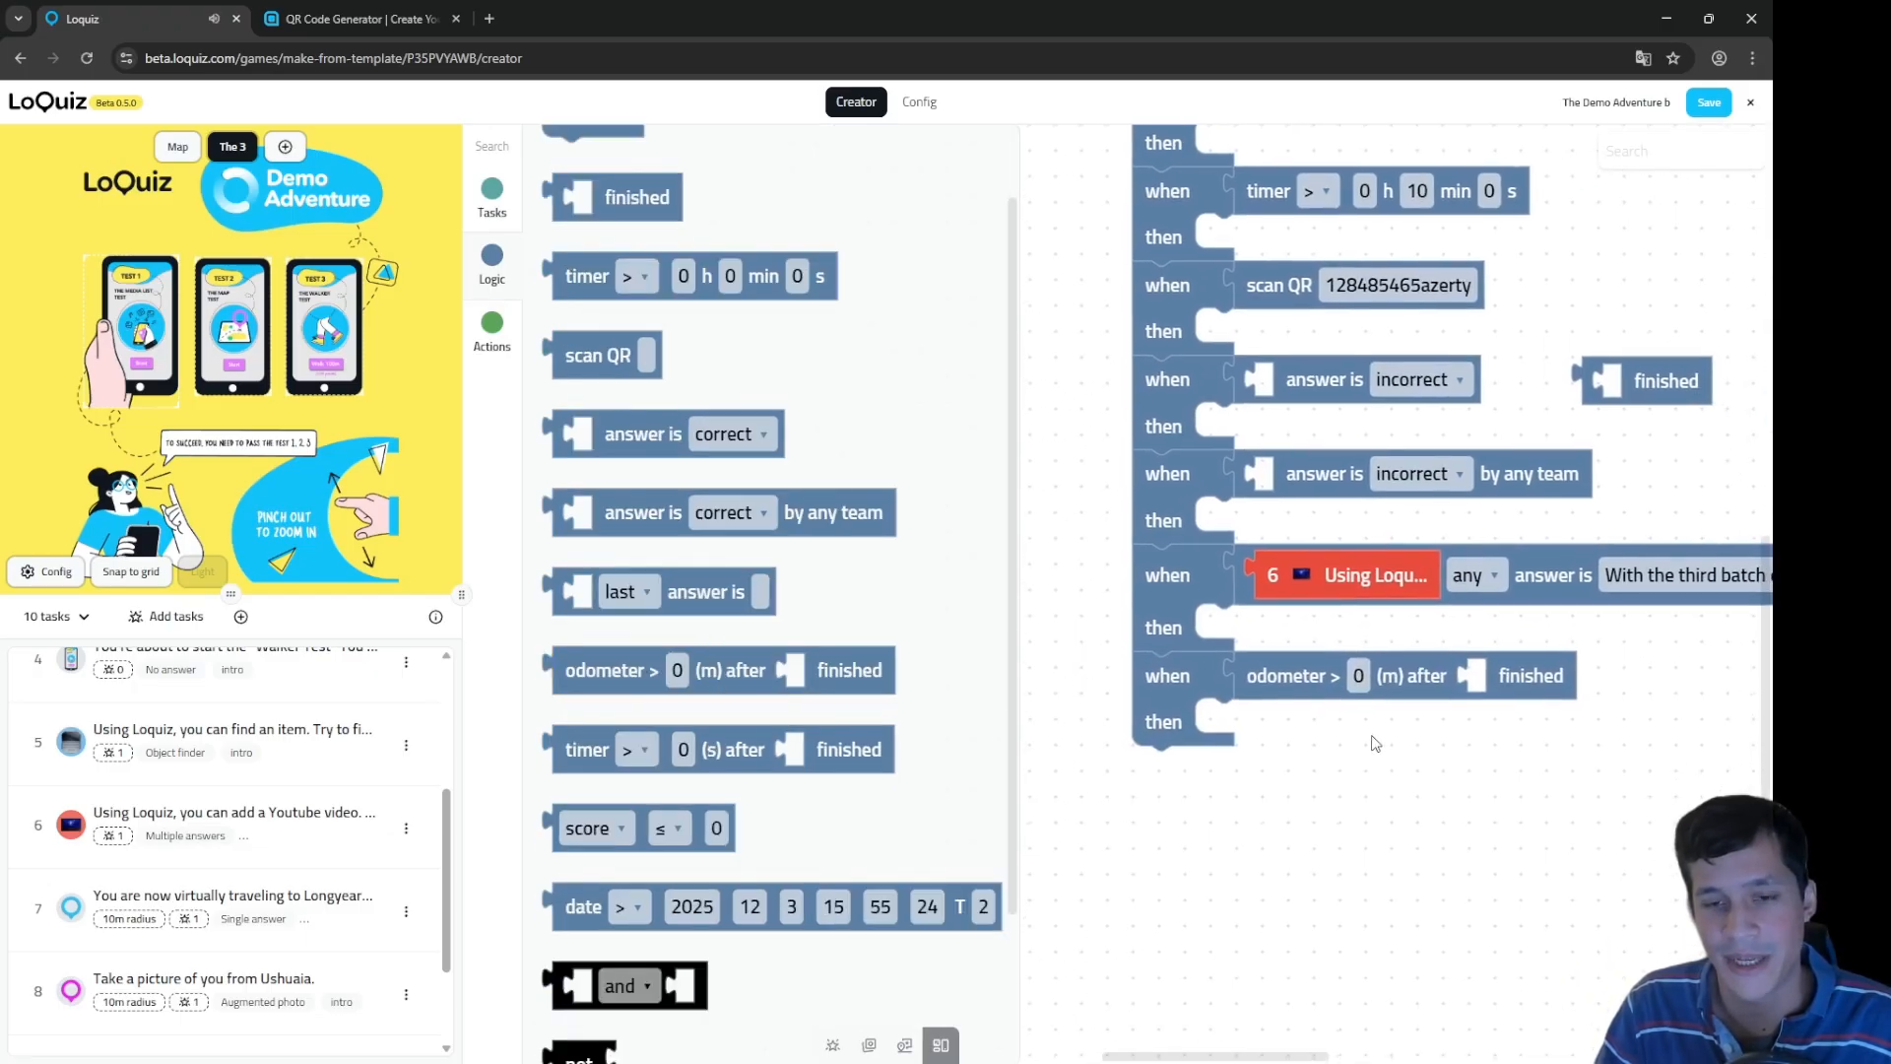
pyautogui.click(1357, 675)
pyautogui.write('1')
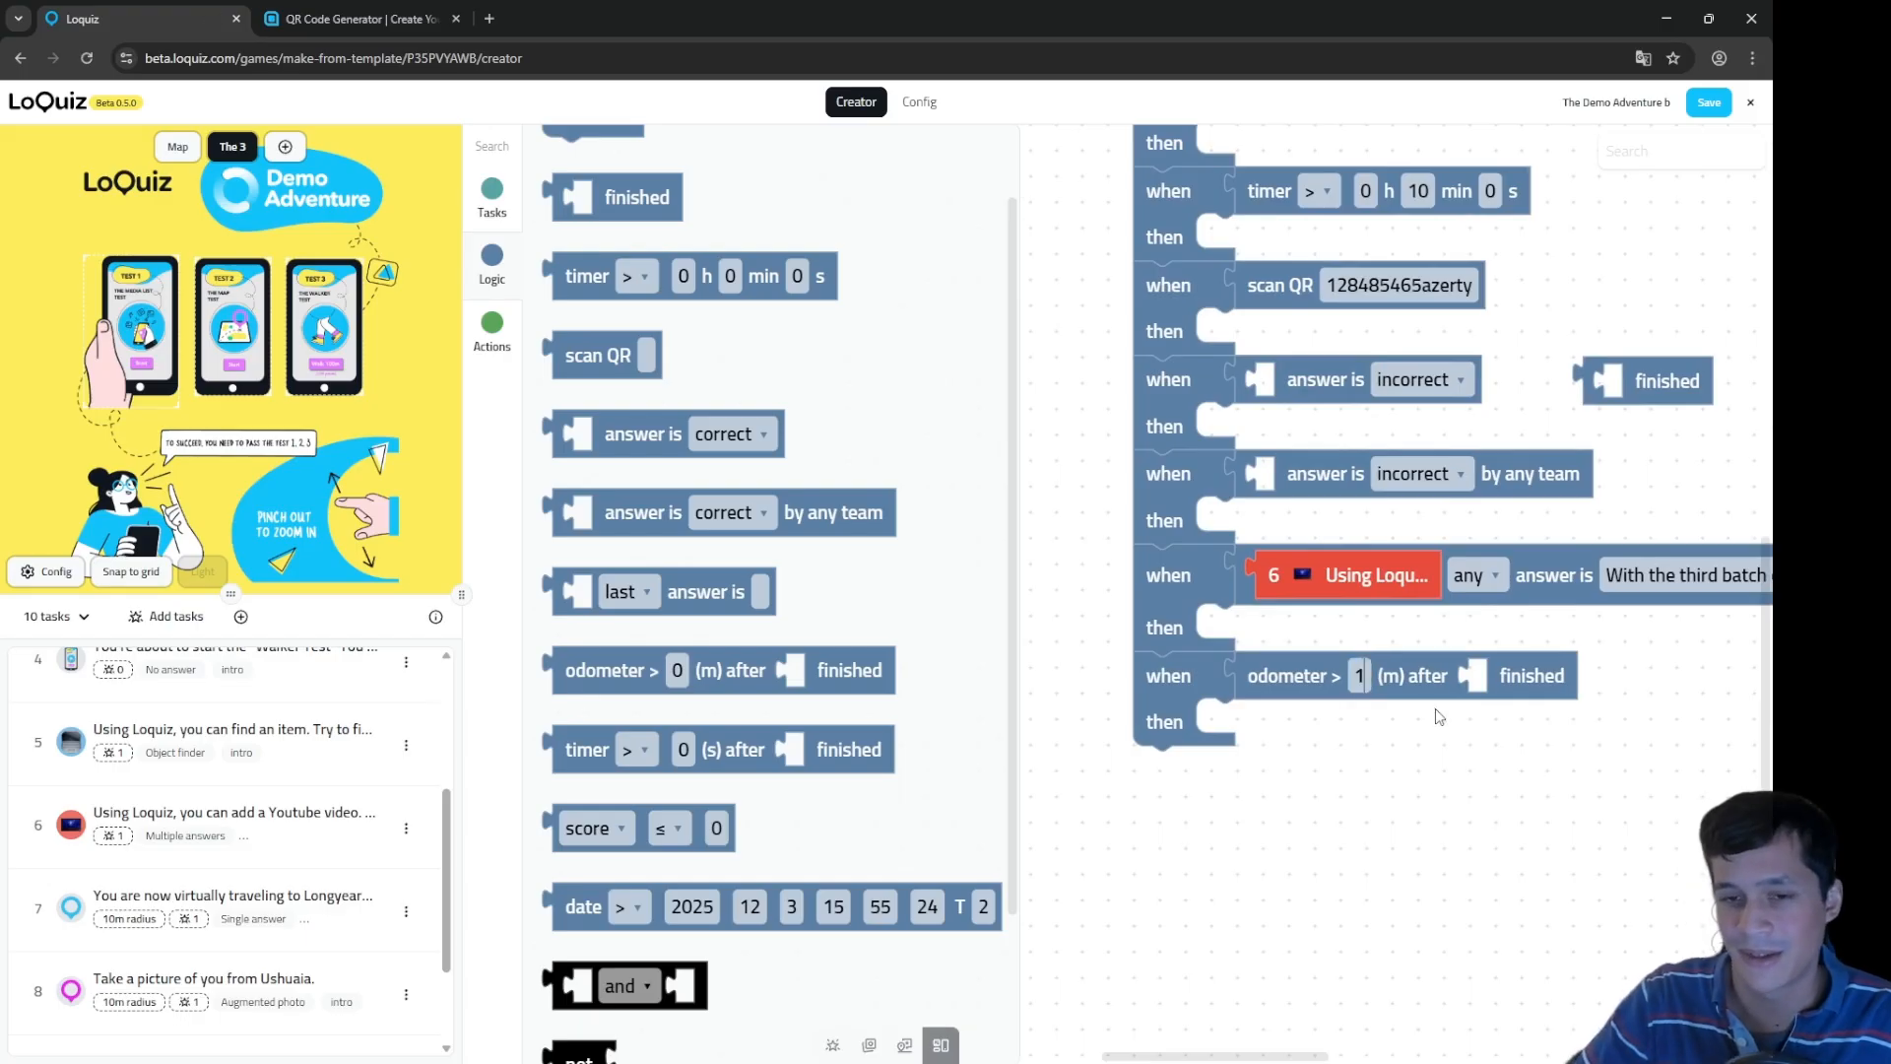
pyautogui.write('00')
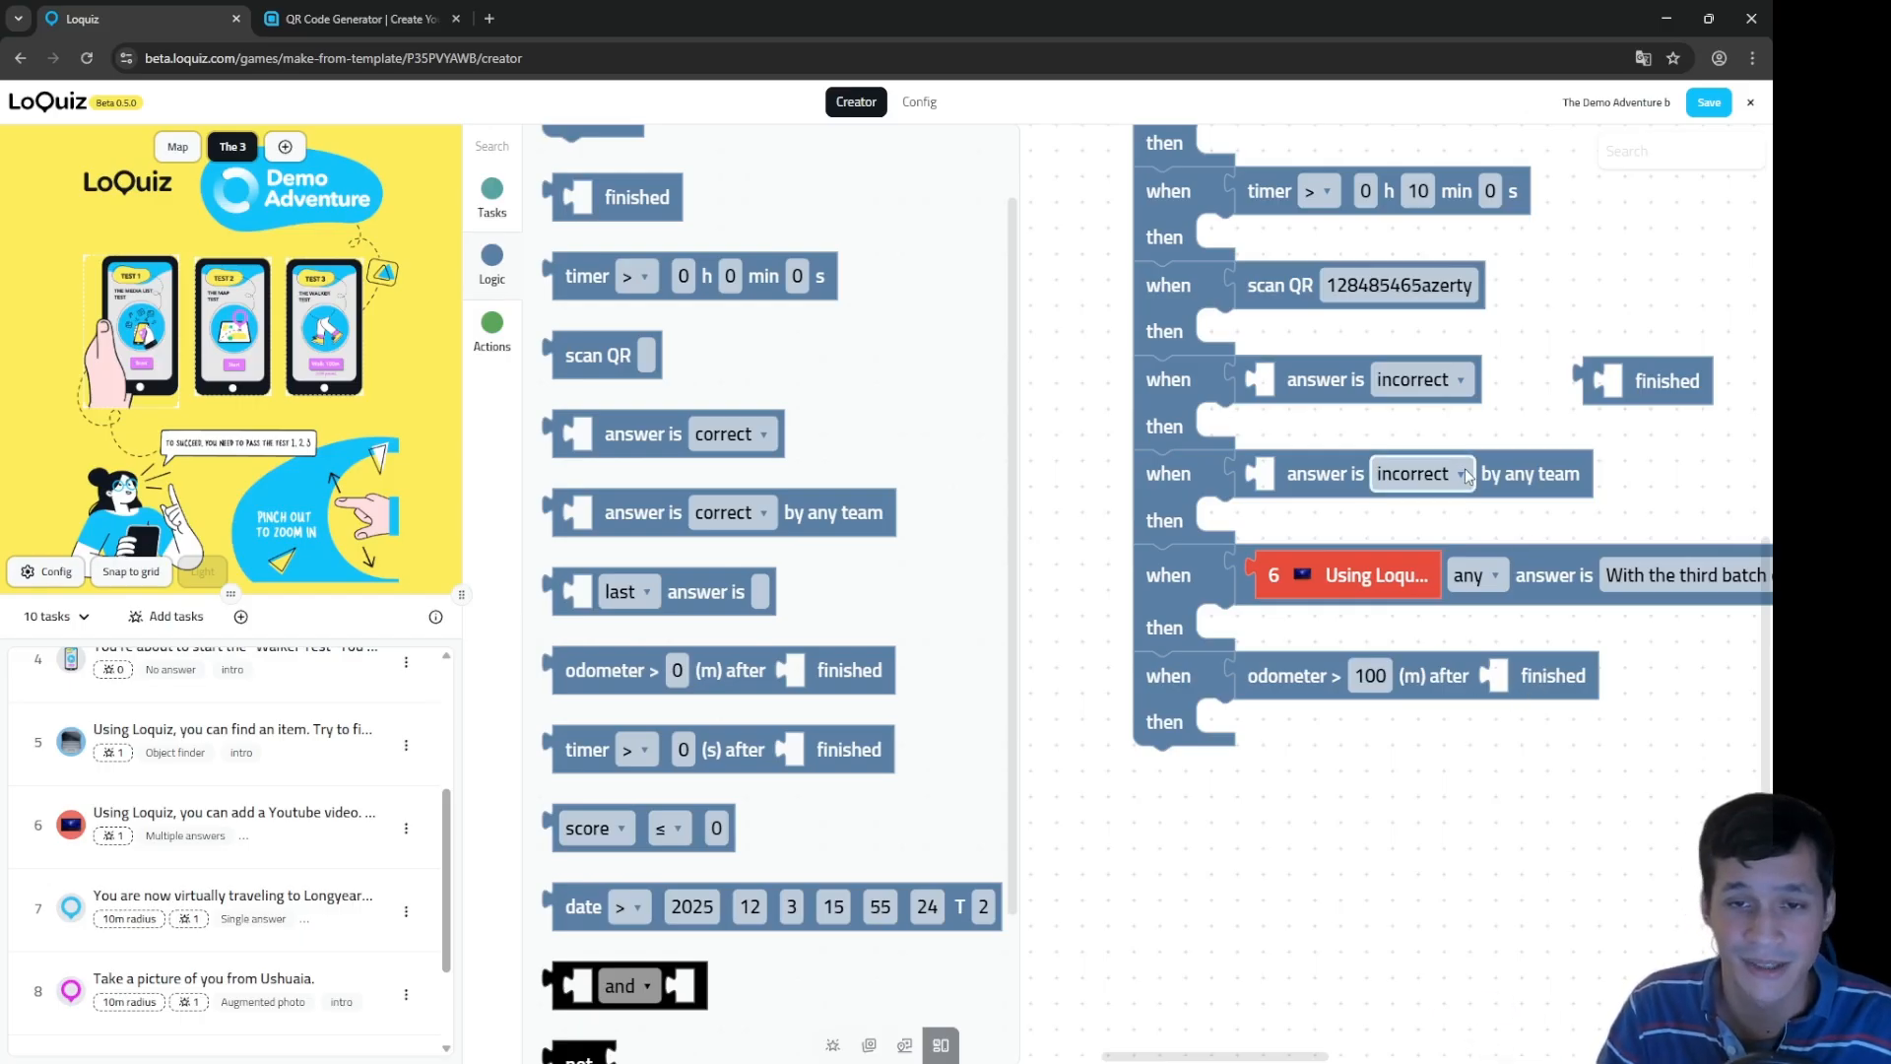
# Step: Set both 'answer is' rules to accept correct or incorrect
pyautogui.click(1419, 474)
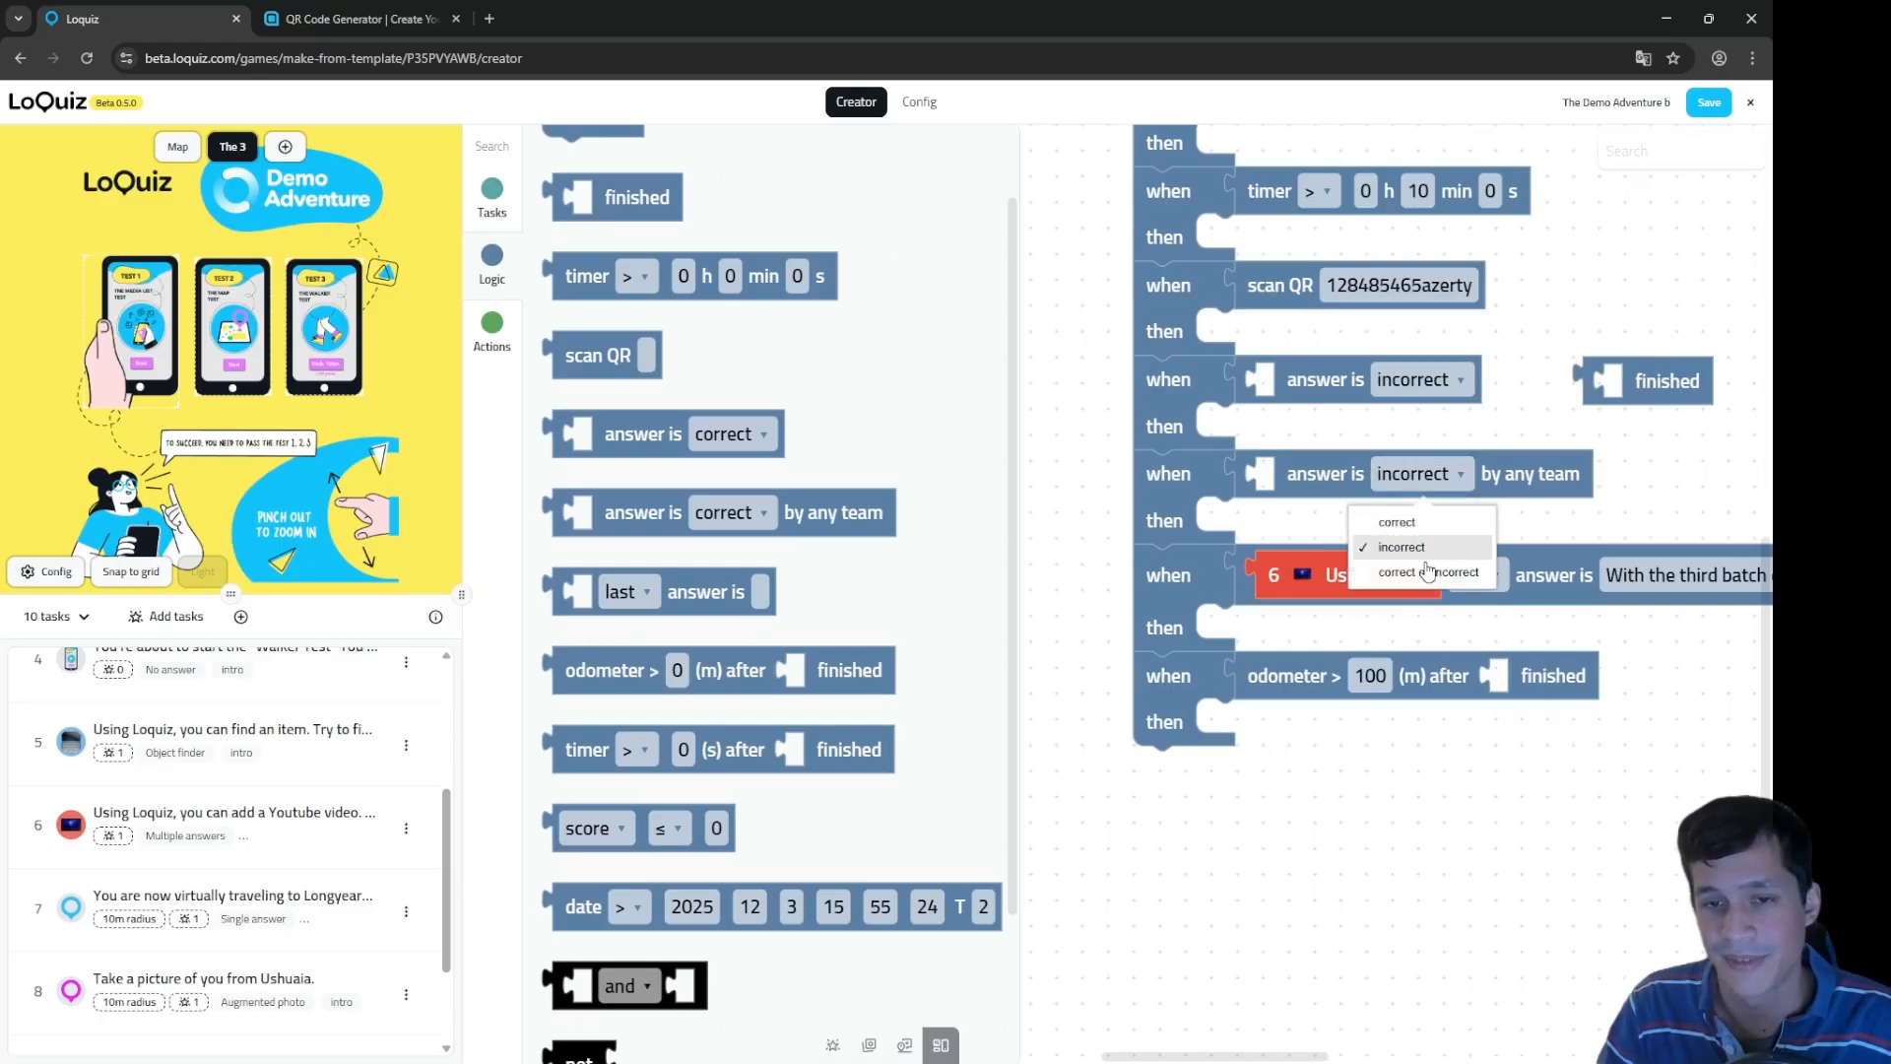
pyautogui.click(1428, 574)
pyautogui.click(1418, 379)
pyautogui.click(1433, 475)
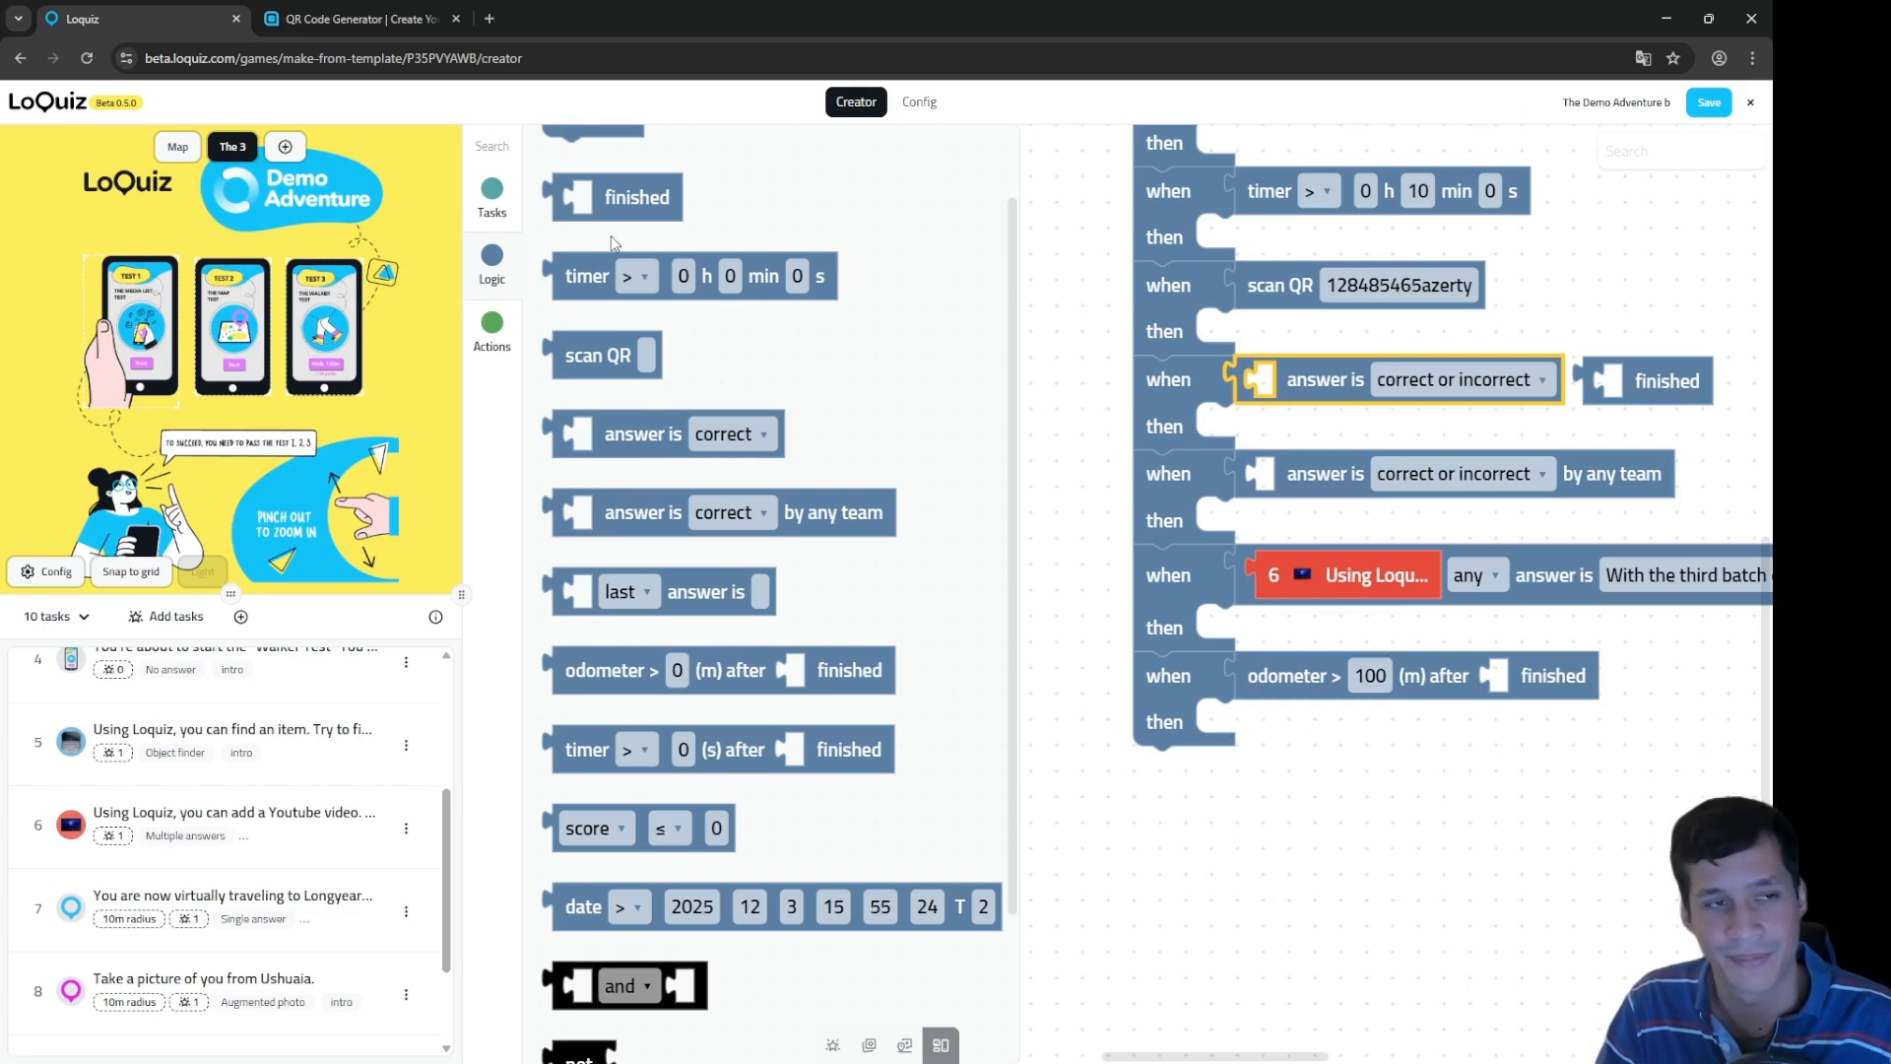
pyautogui.scroll(1, 637, 591)
# Step: Add an eighth rule with the timer '(s) after finished' condition set to 100
pyautogui.moveTo(585, 192); pyautogui.dragTo(1177, 805)
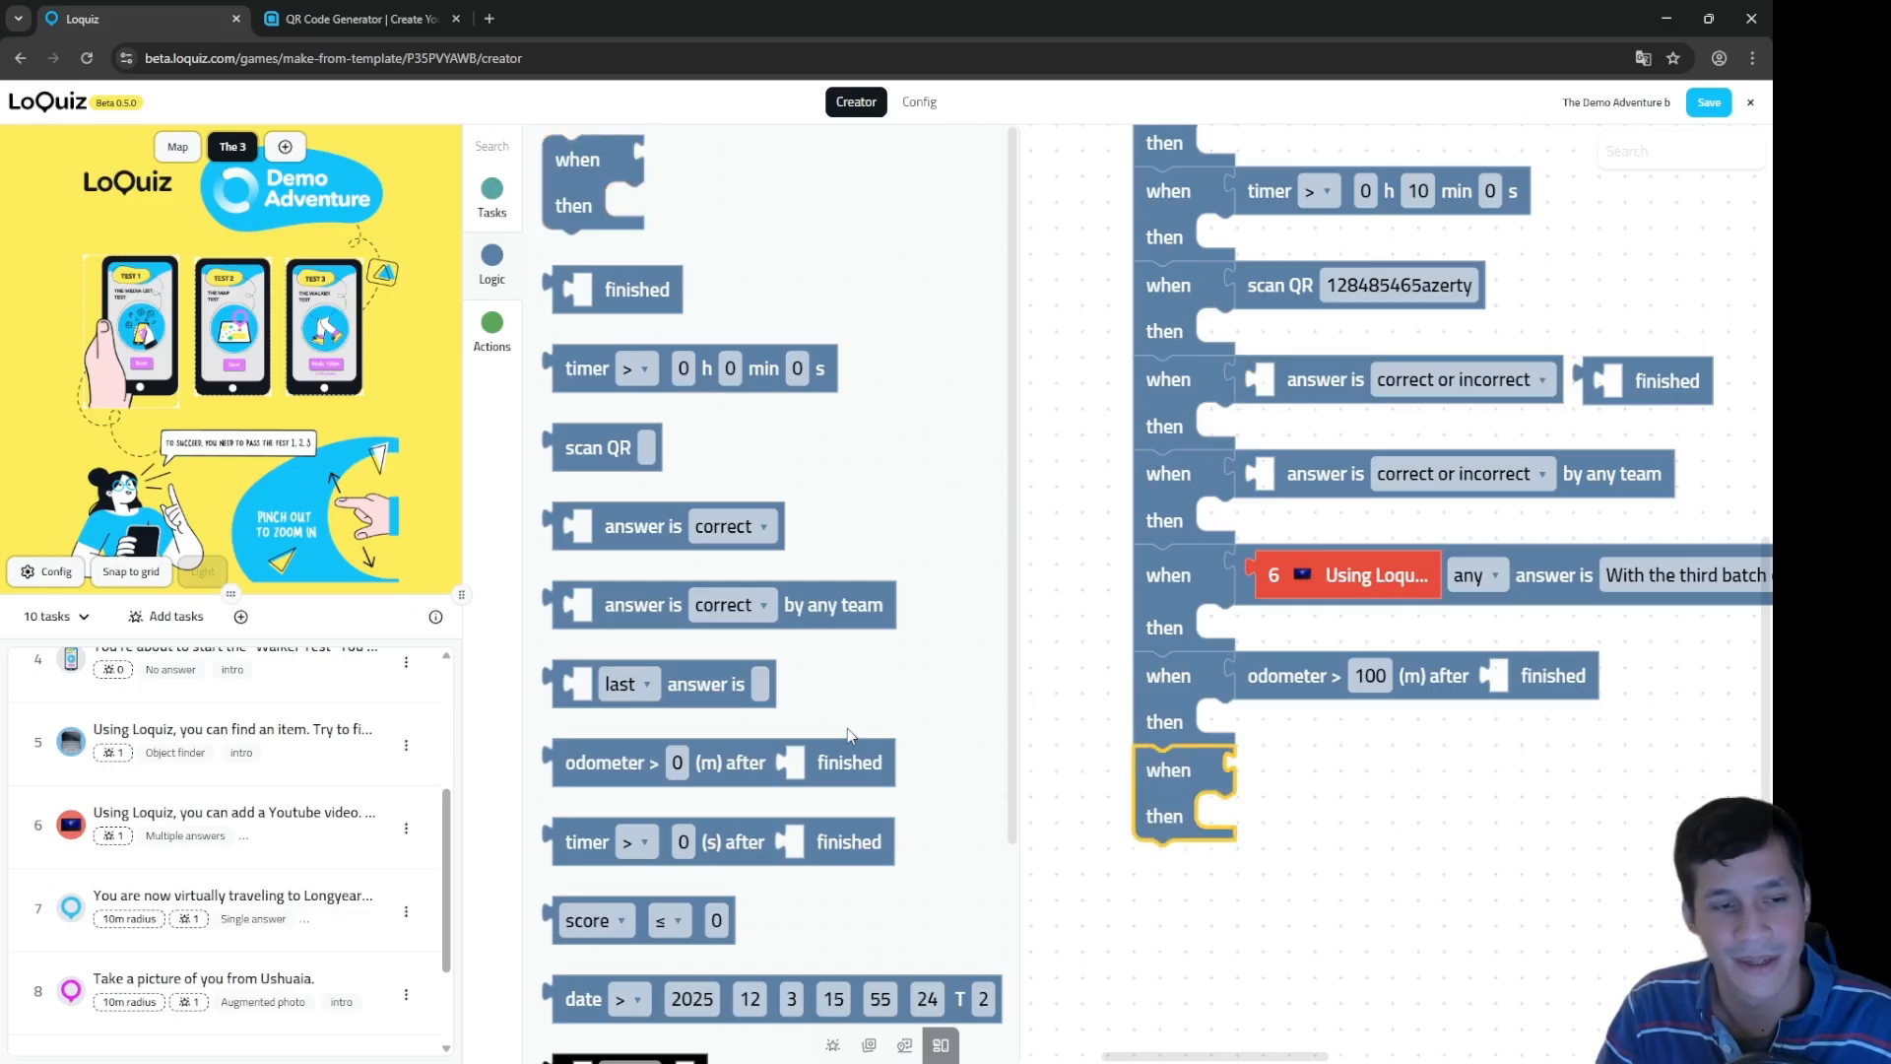
pyautogui.scroll(-1, 847, 729)
pyautogui.moveTo(758, 748); pyautogui.dragTo(1428, 769)
pyautogui.click(1366, 770)
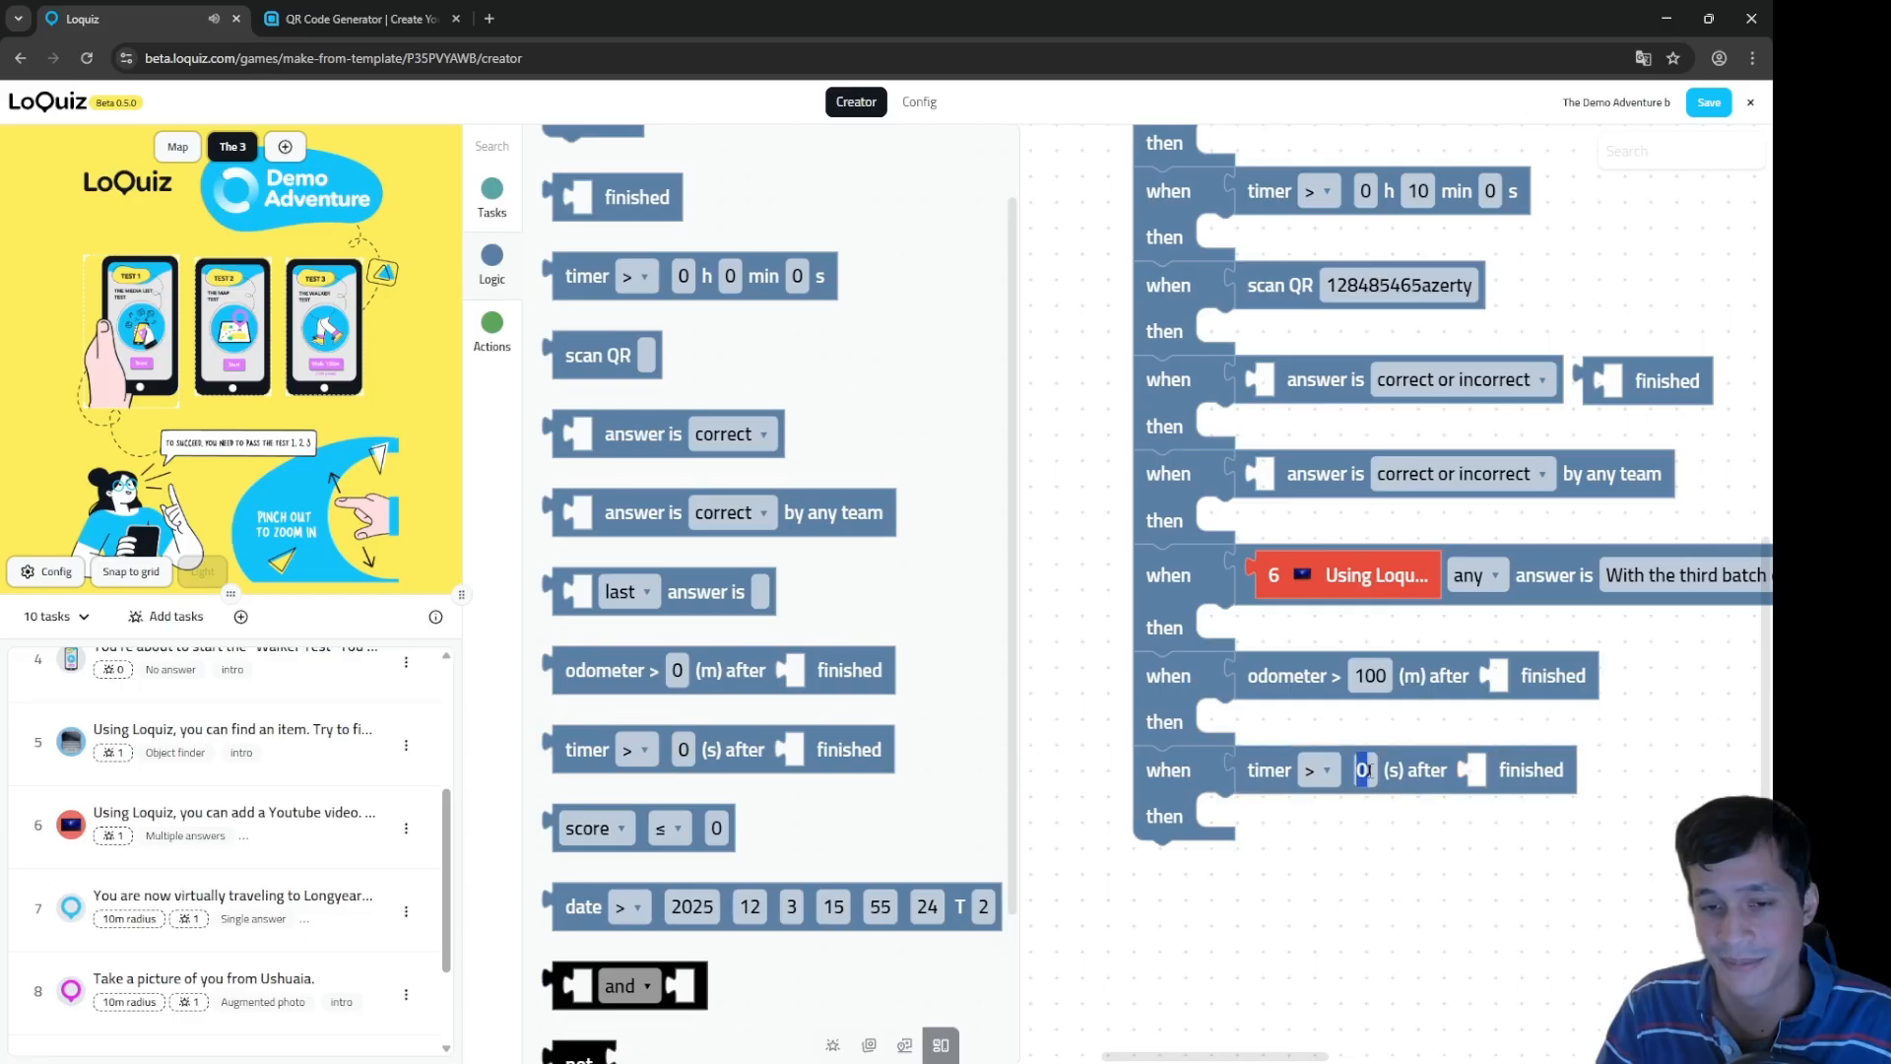
pyautogui.write('100')
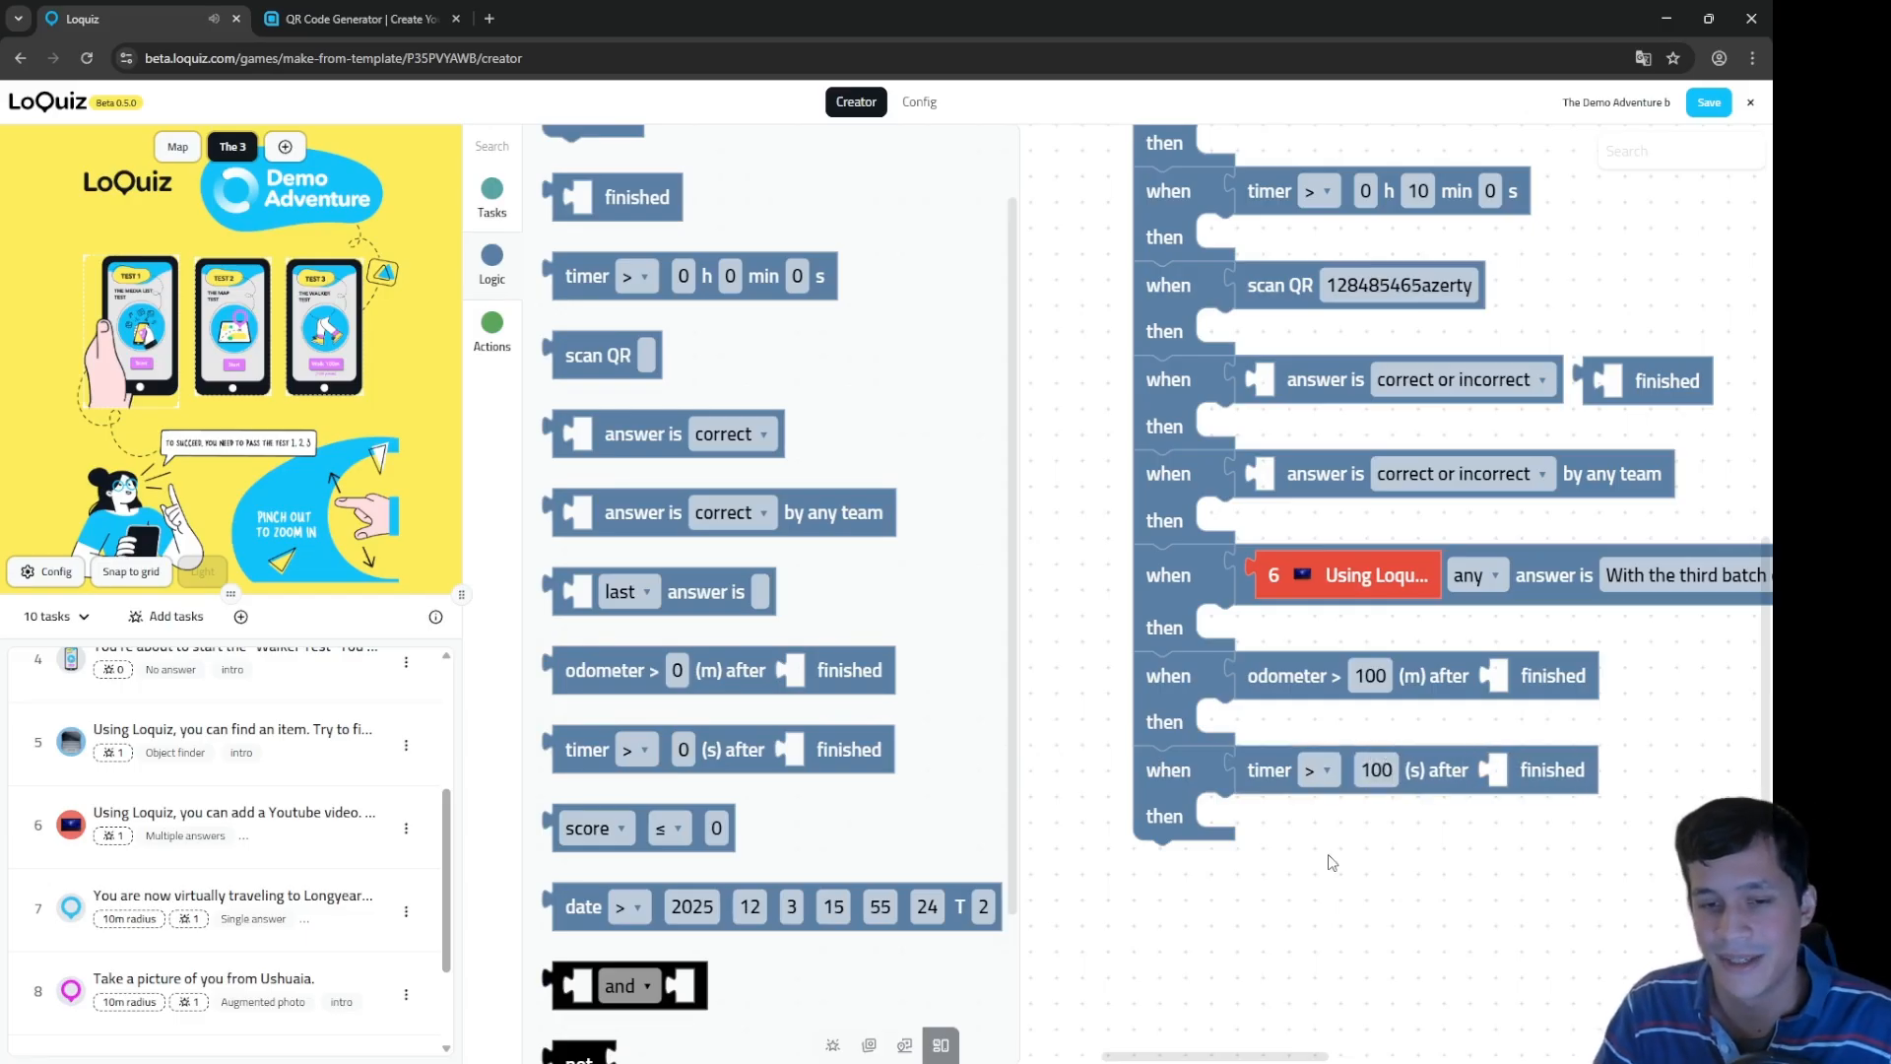
pyautogui.click(1318, 770)
pyautogui.click(1320, 847)
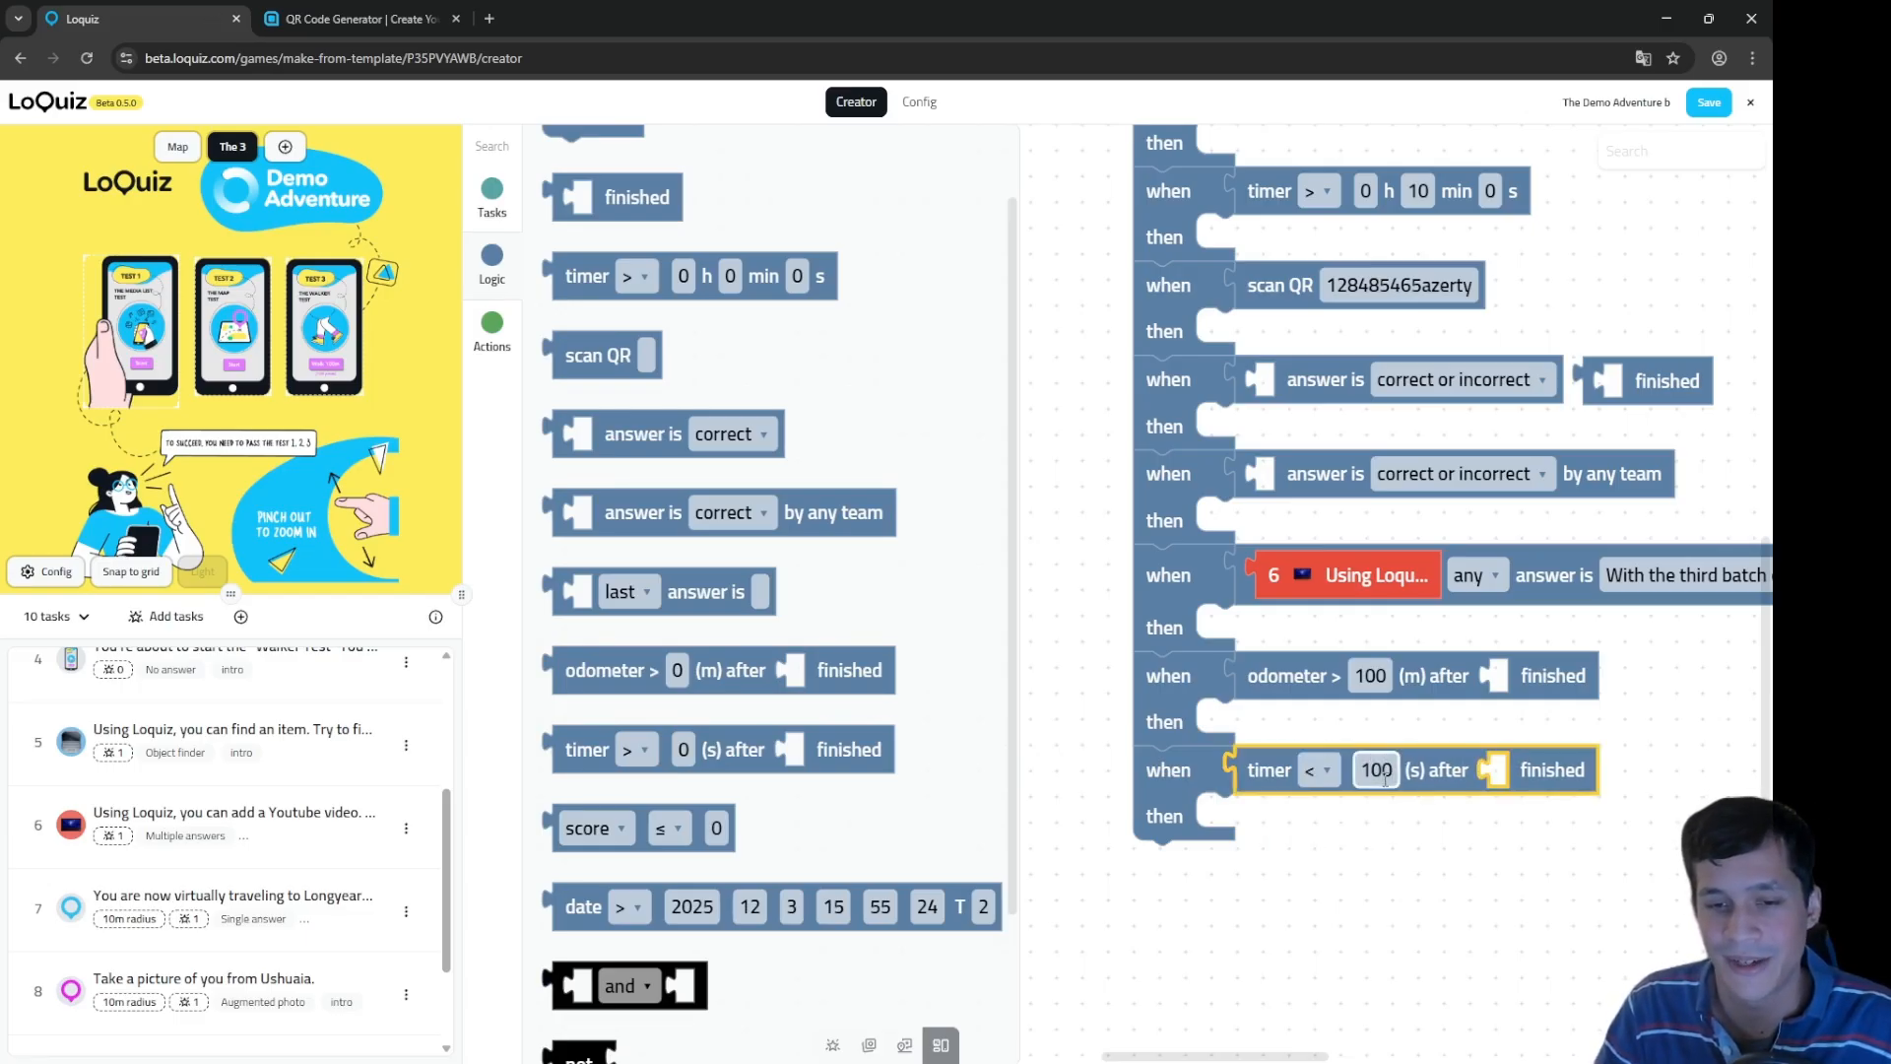
pyautogui.click(1386, 779)
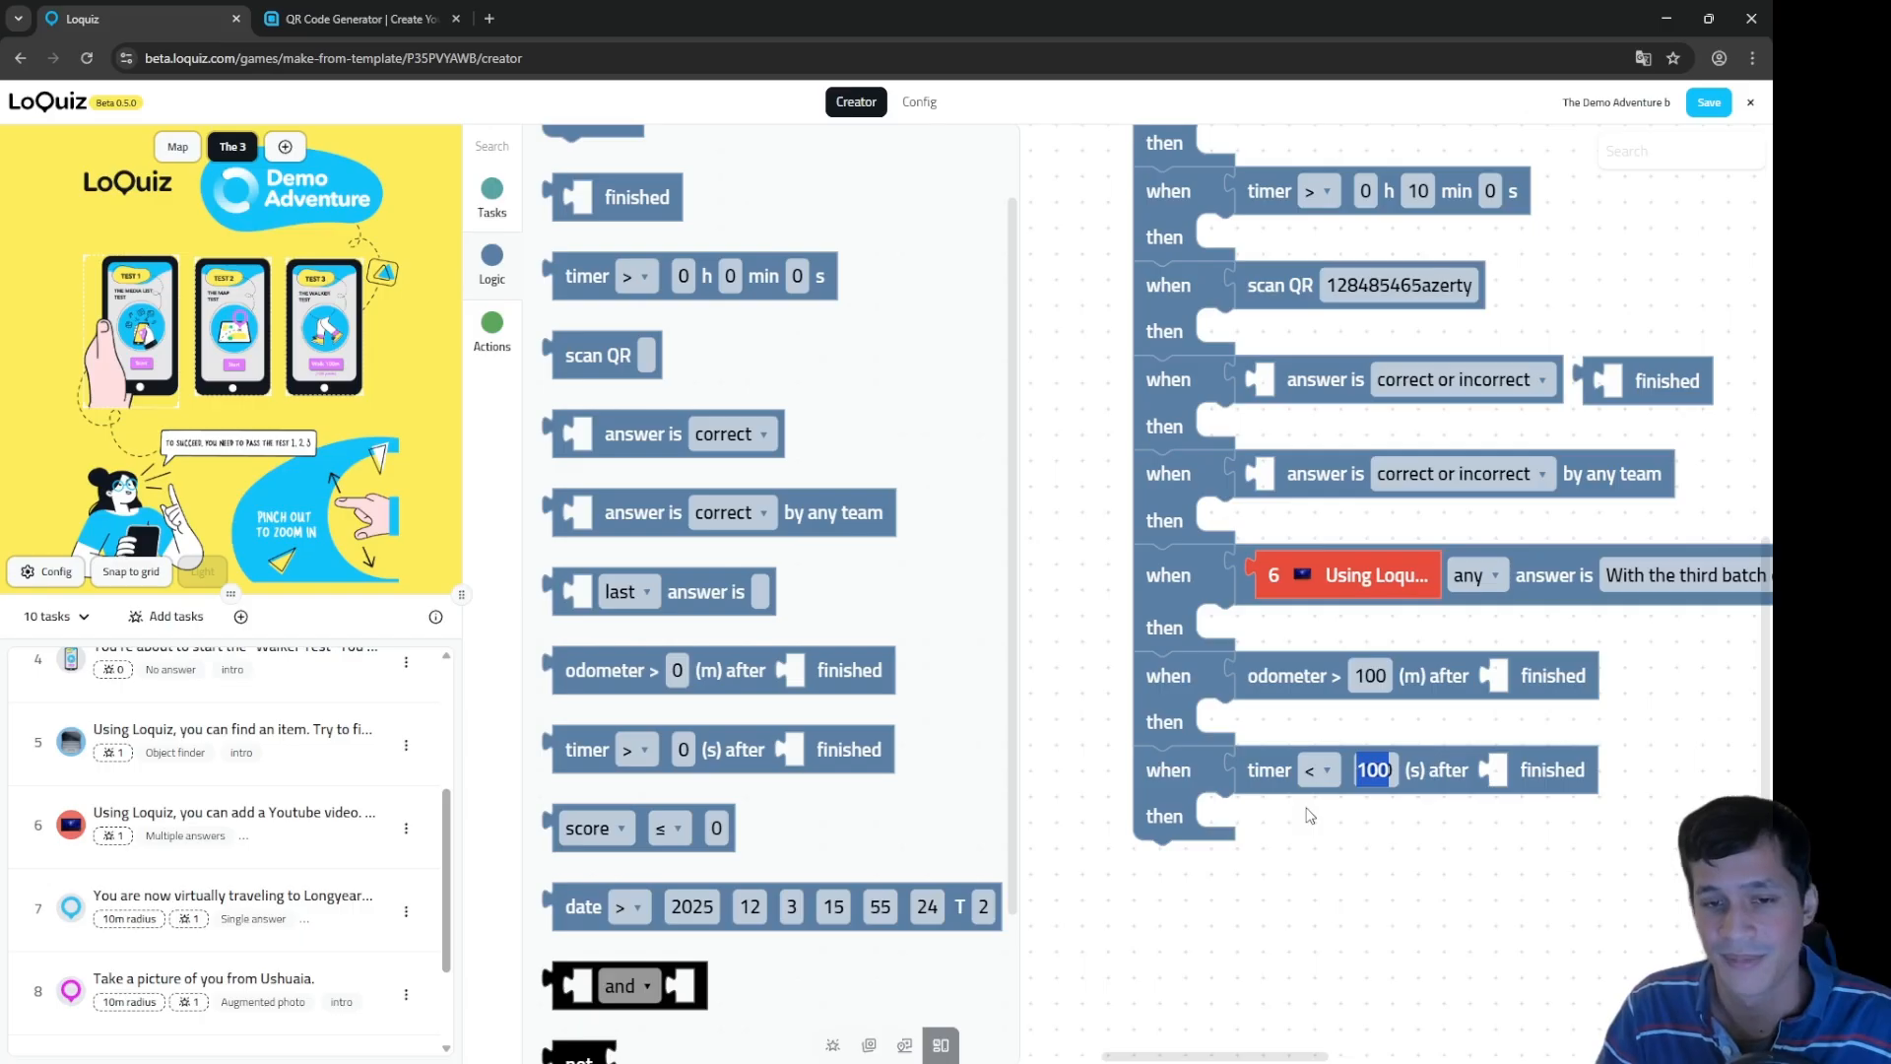
# Step: Restore the timer comparison to '>' and stack an empty when/then rule beneath
pyautogui.scroll(-2, 1310, 815)
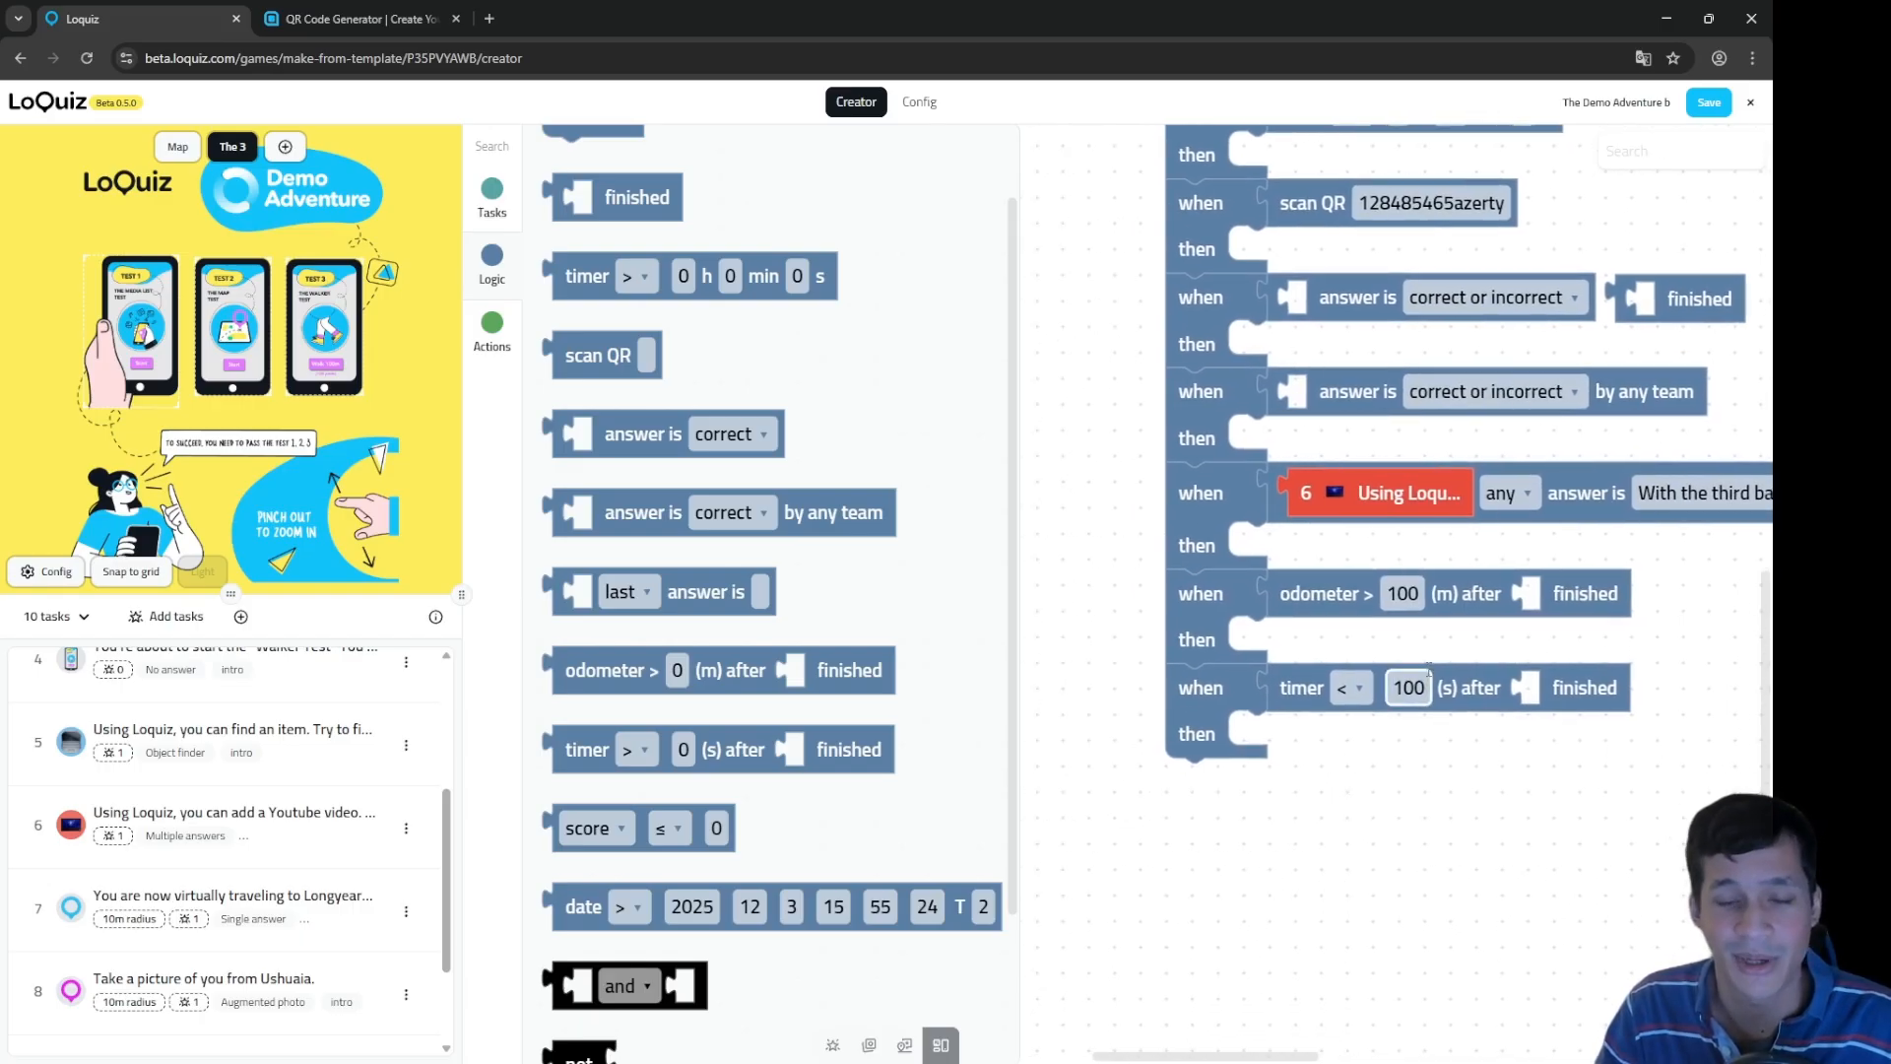
pyautogui.click(1352, 687)
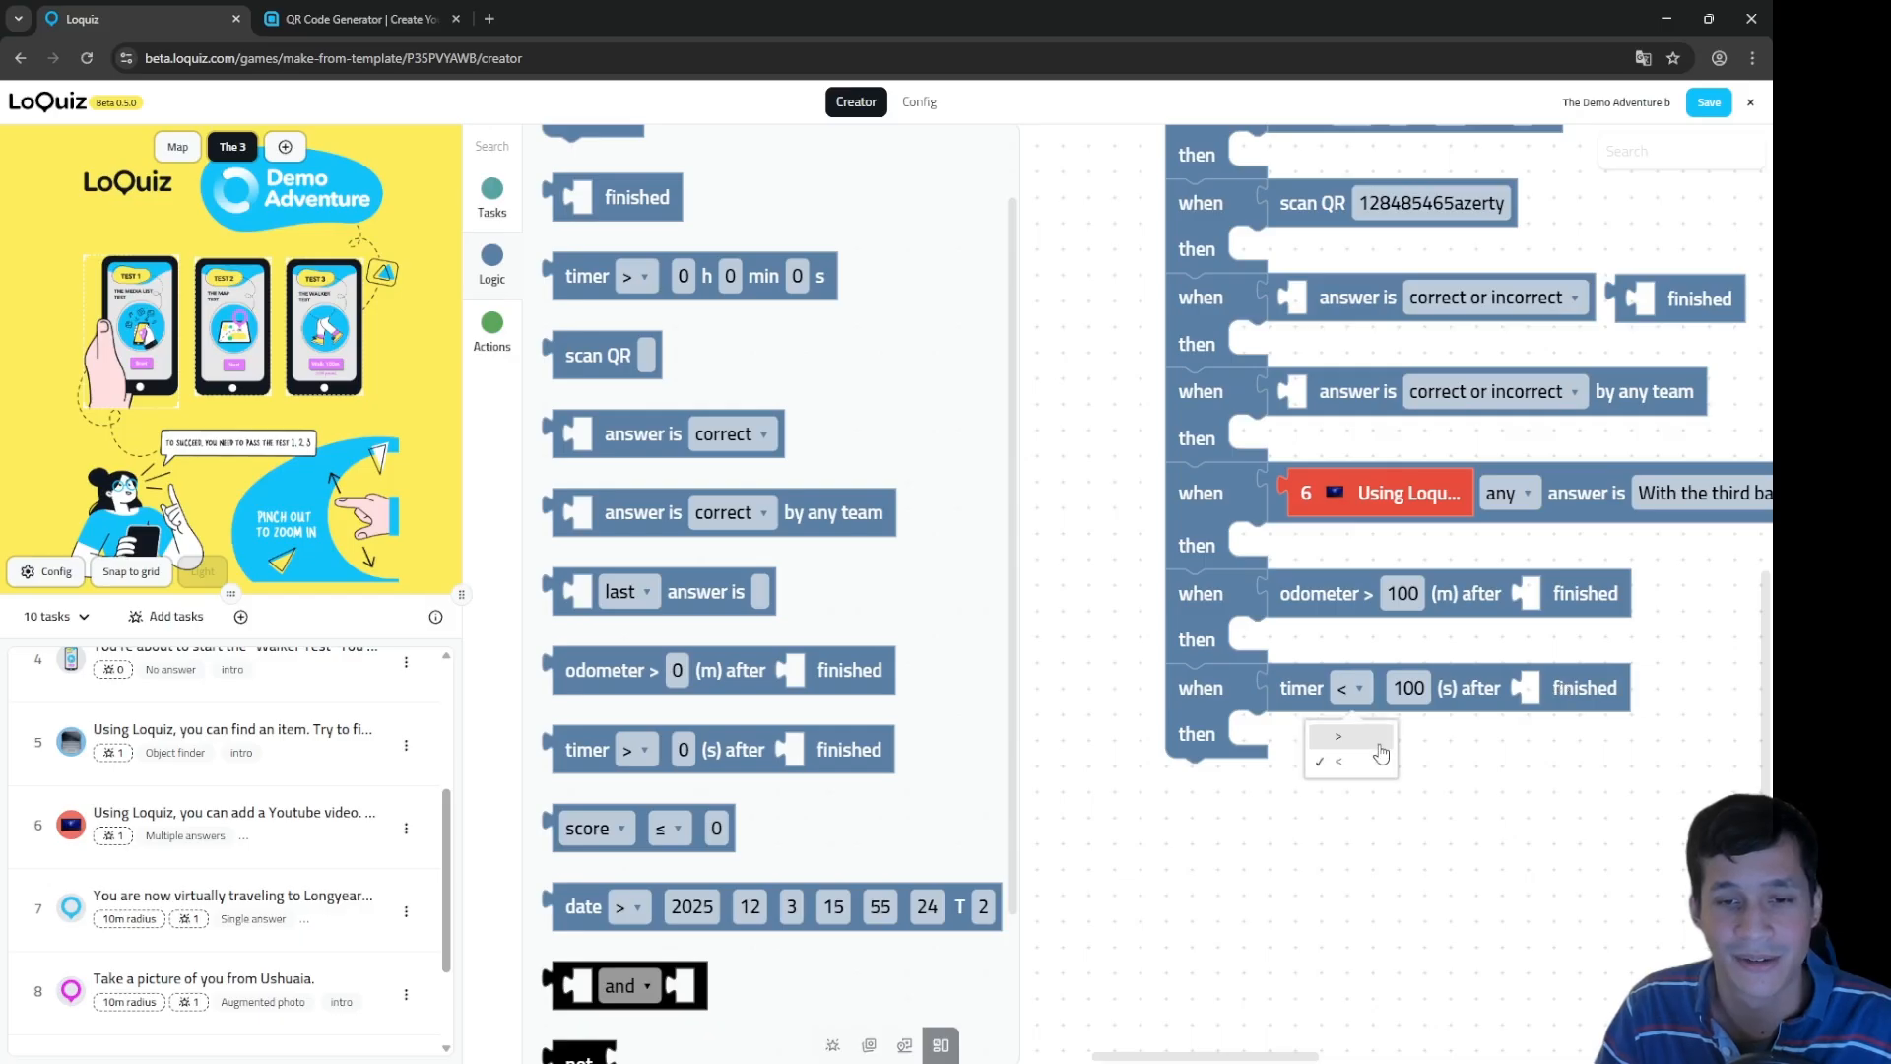
pyautogui.click(1344, 758)
pyautogui.click(1548, 757)
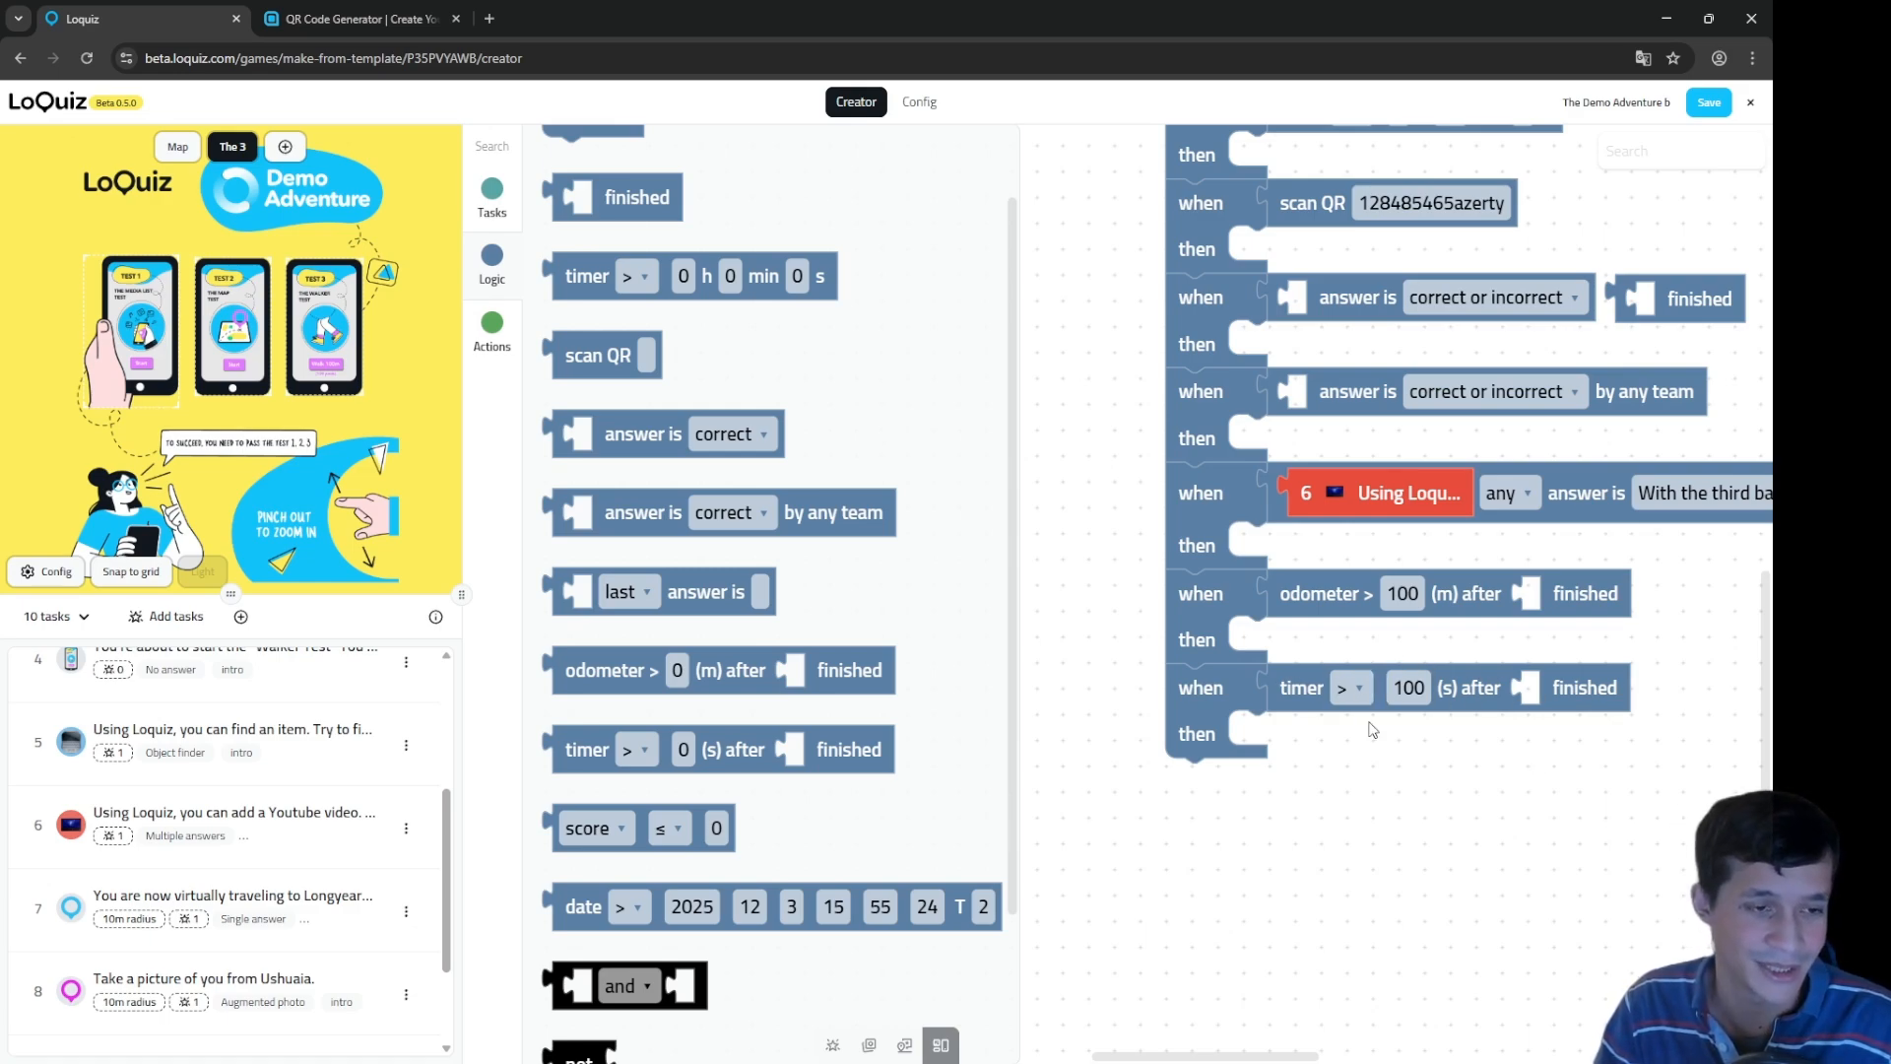
pyautogui.scroll(1, 705, 328)
pyautogui.moveTo(574, 195); pyautogui.dragTo(1193, 817)
pyautogui.scroll(-2, 906, 733)
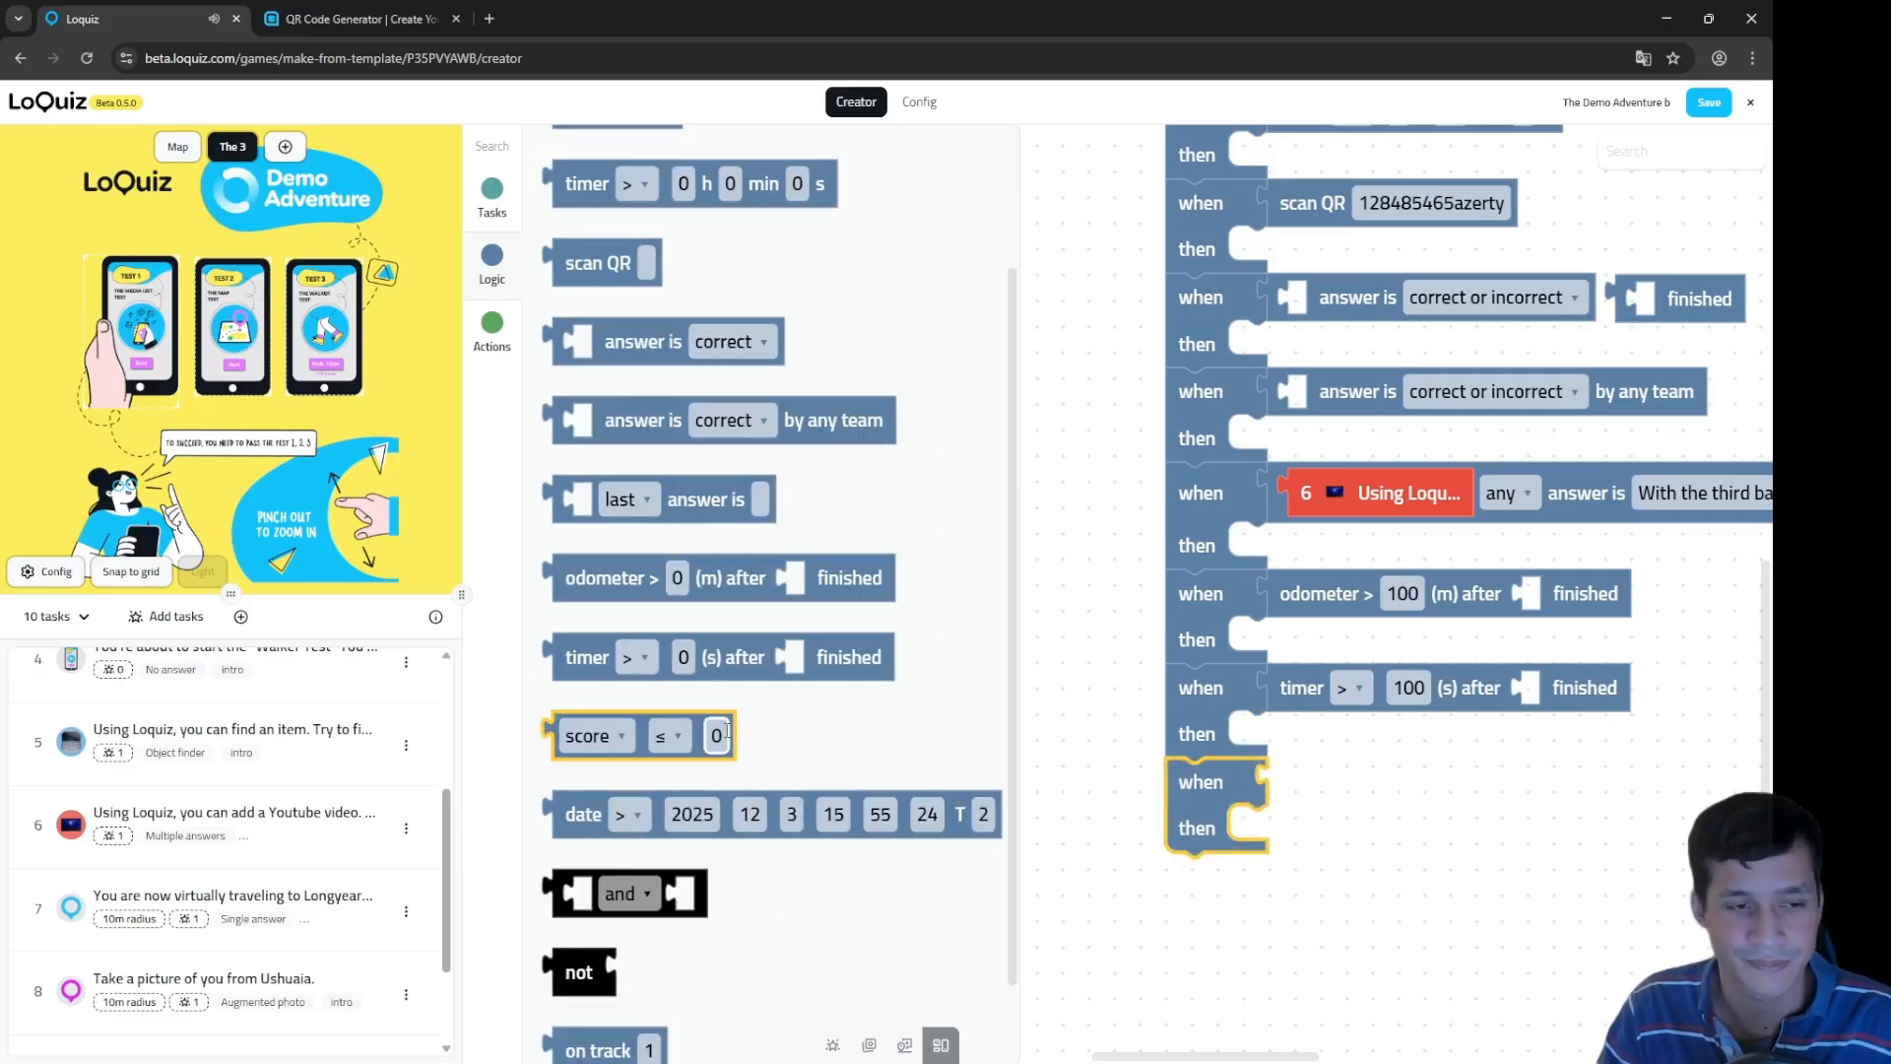
# Step: Turn the new score condition into an odometer (m) ≤ 10 condition
pyautogui.moveTo(727, 734); pyautogui.dragTo(1450, 761)
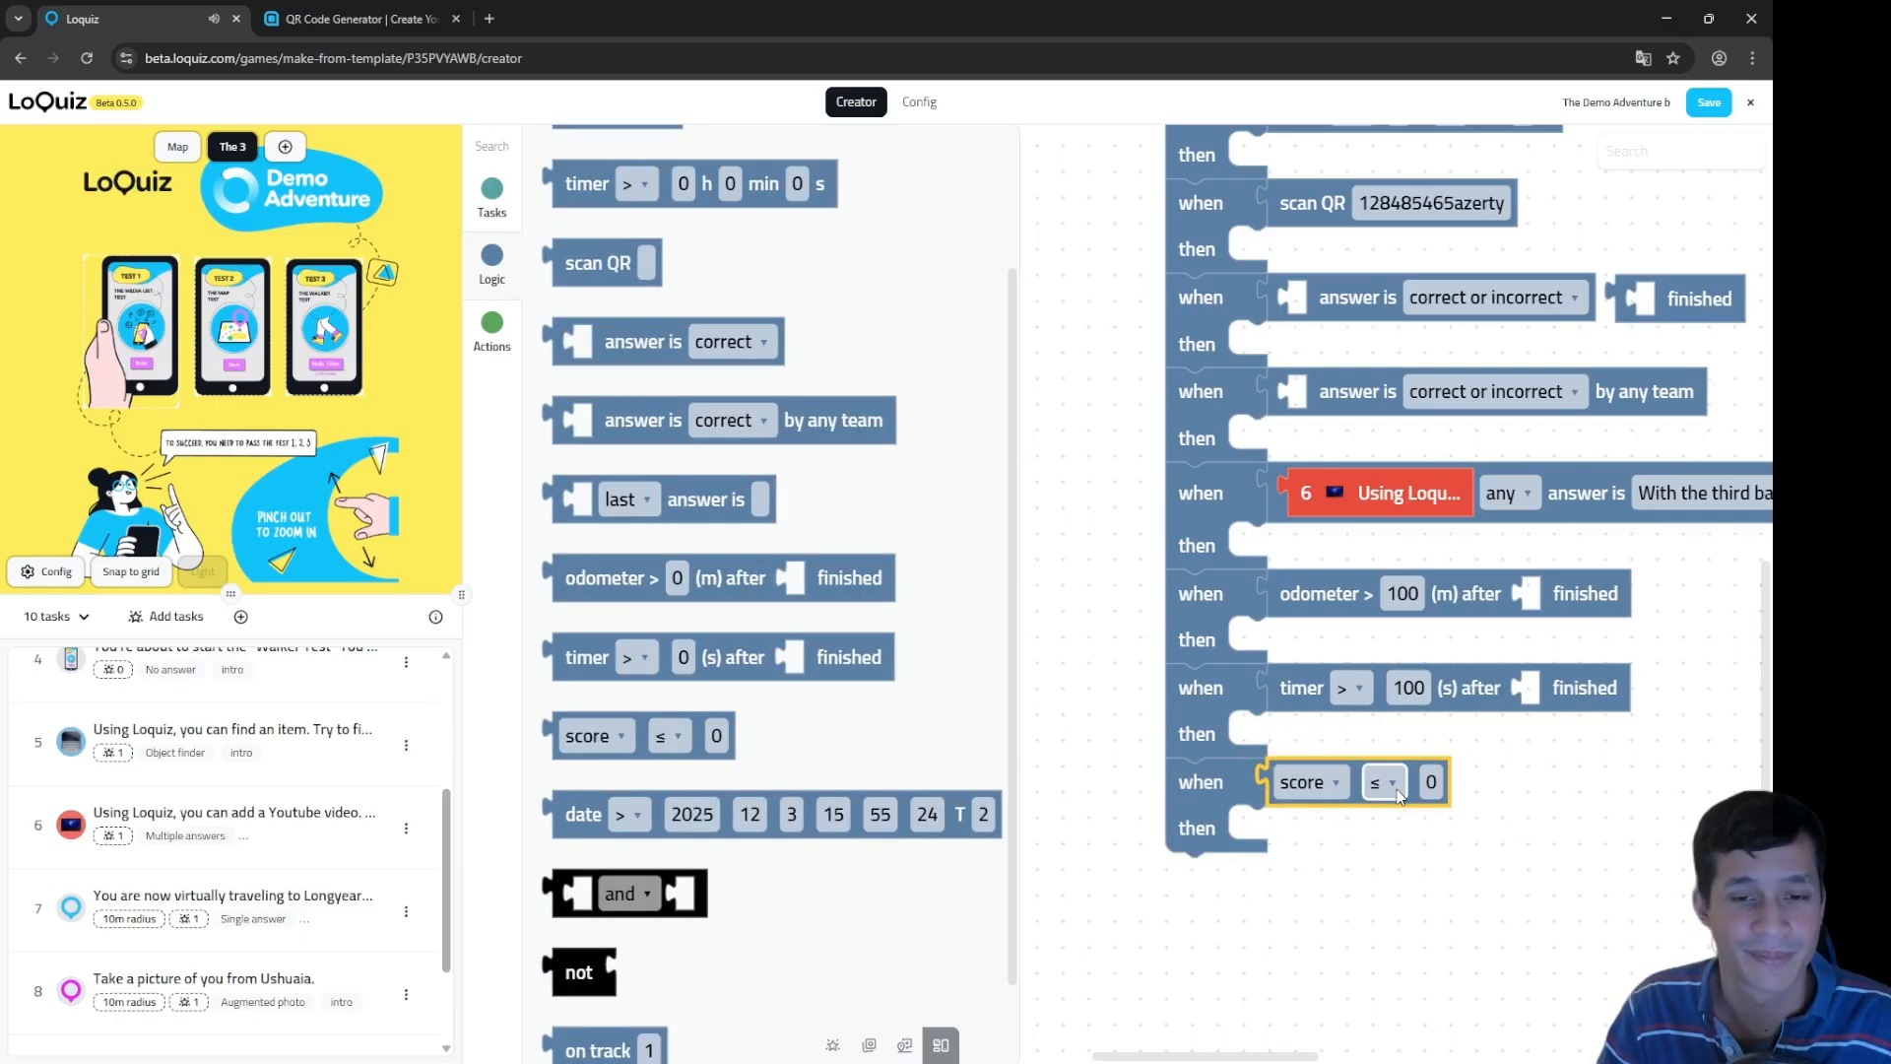
pyautogui.click(1388, 783)
pyautogui.click(1433, 783)
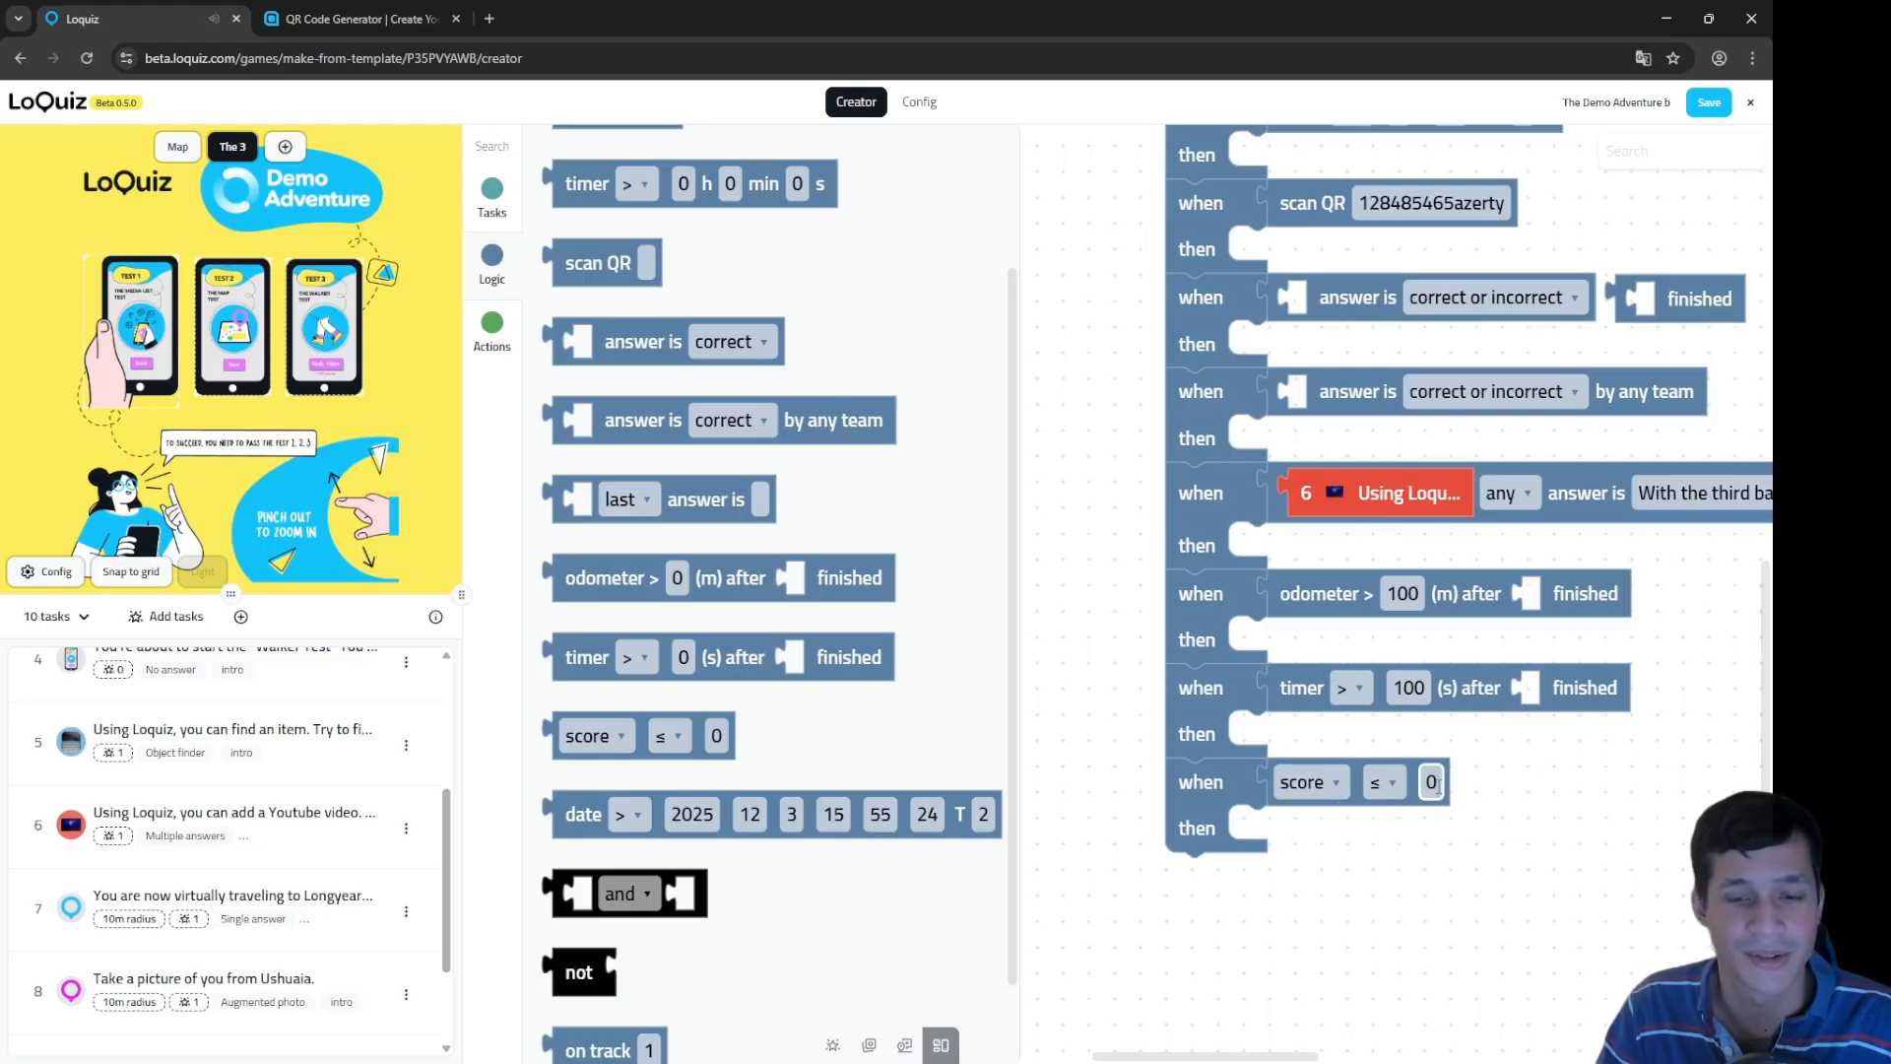
pyautogui.write('10')
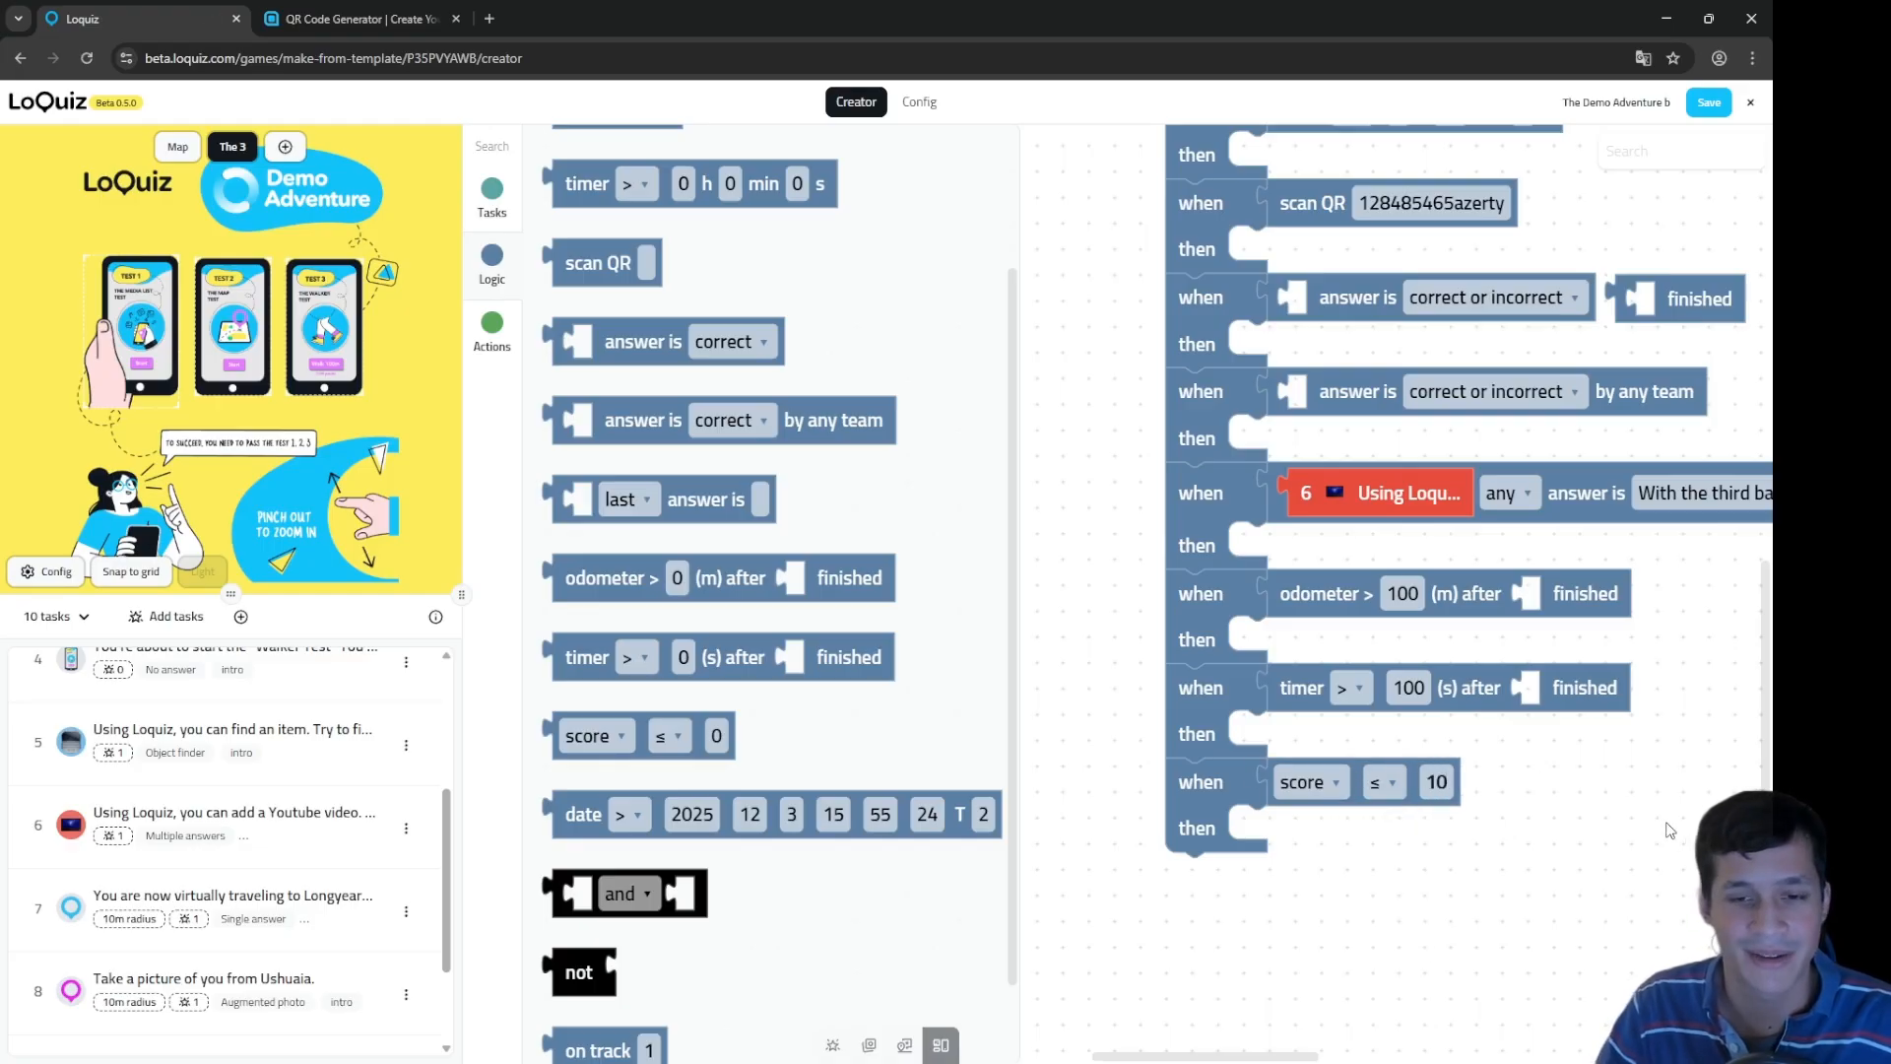
pyautogui.click(1384, 783)
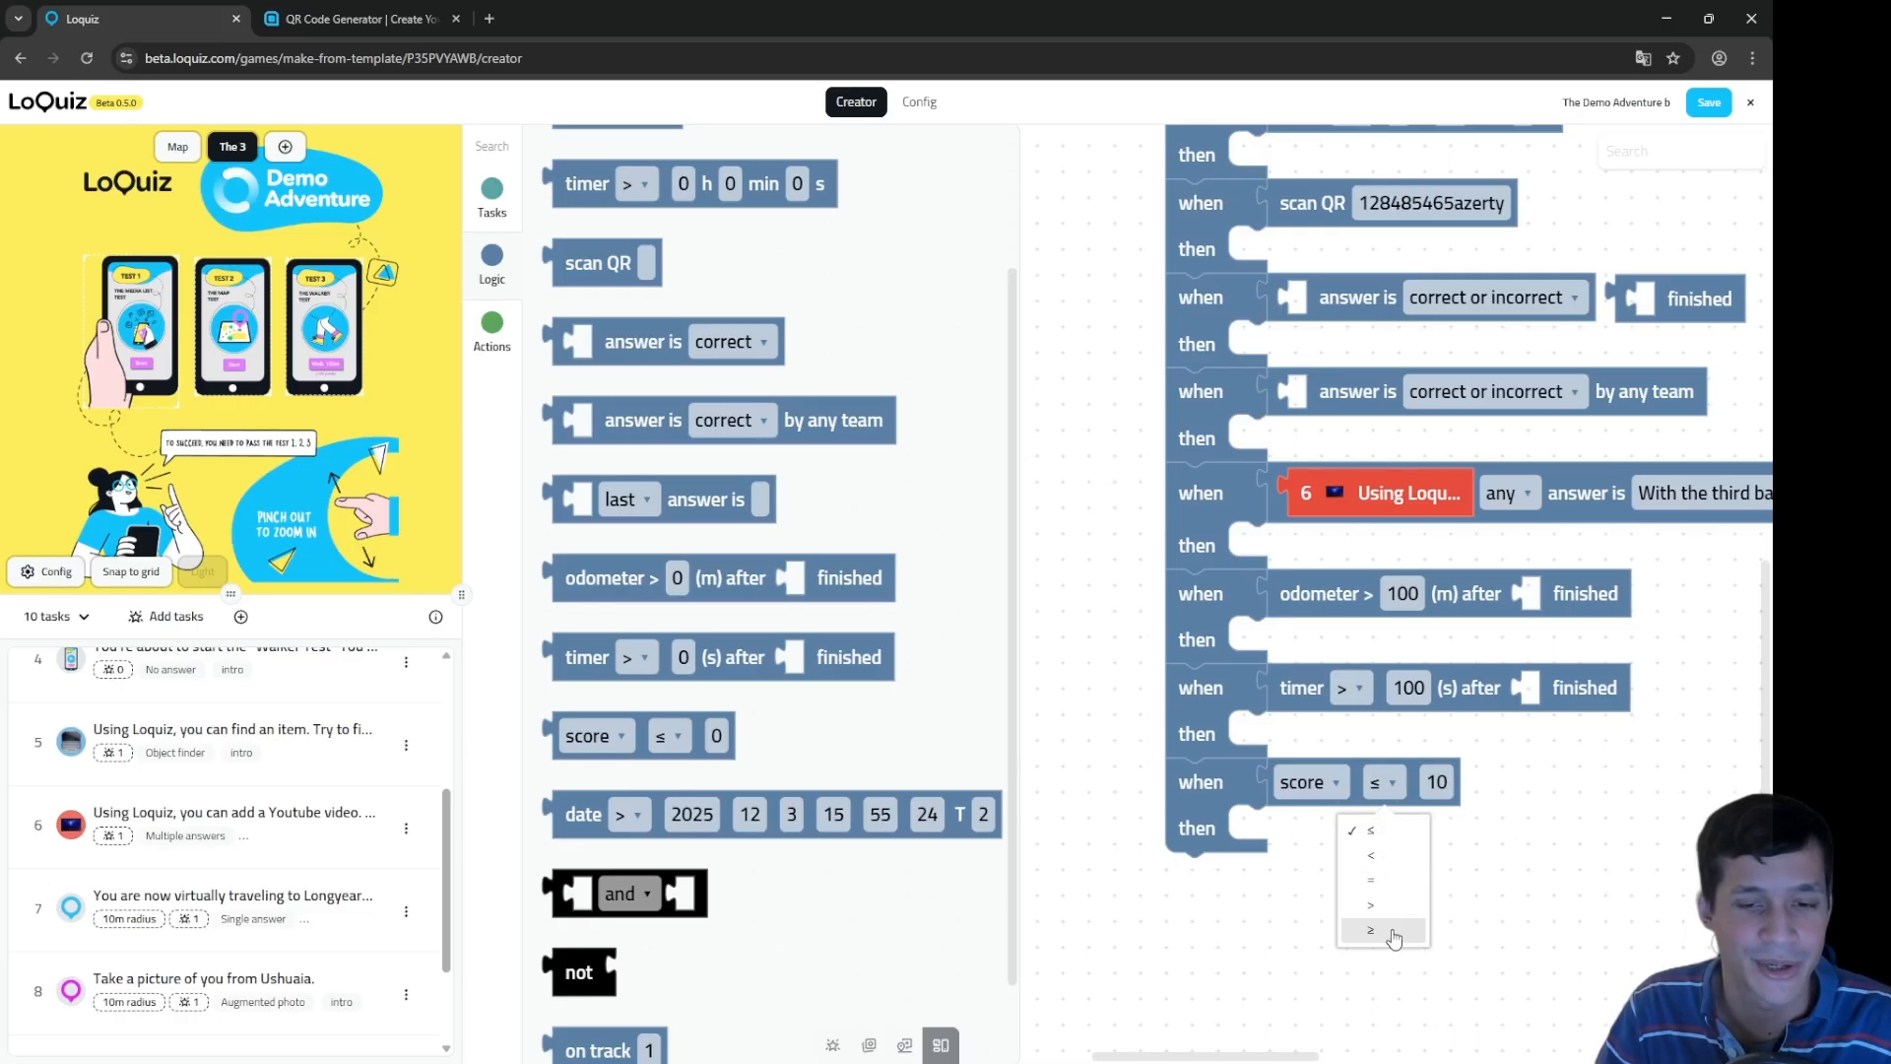
pyautogui.click(1403, 884)
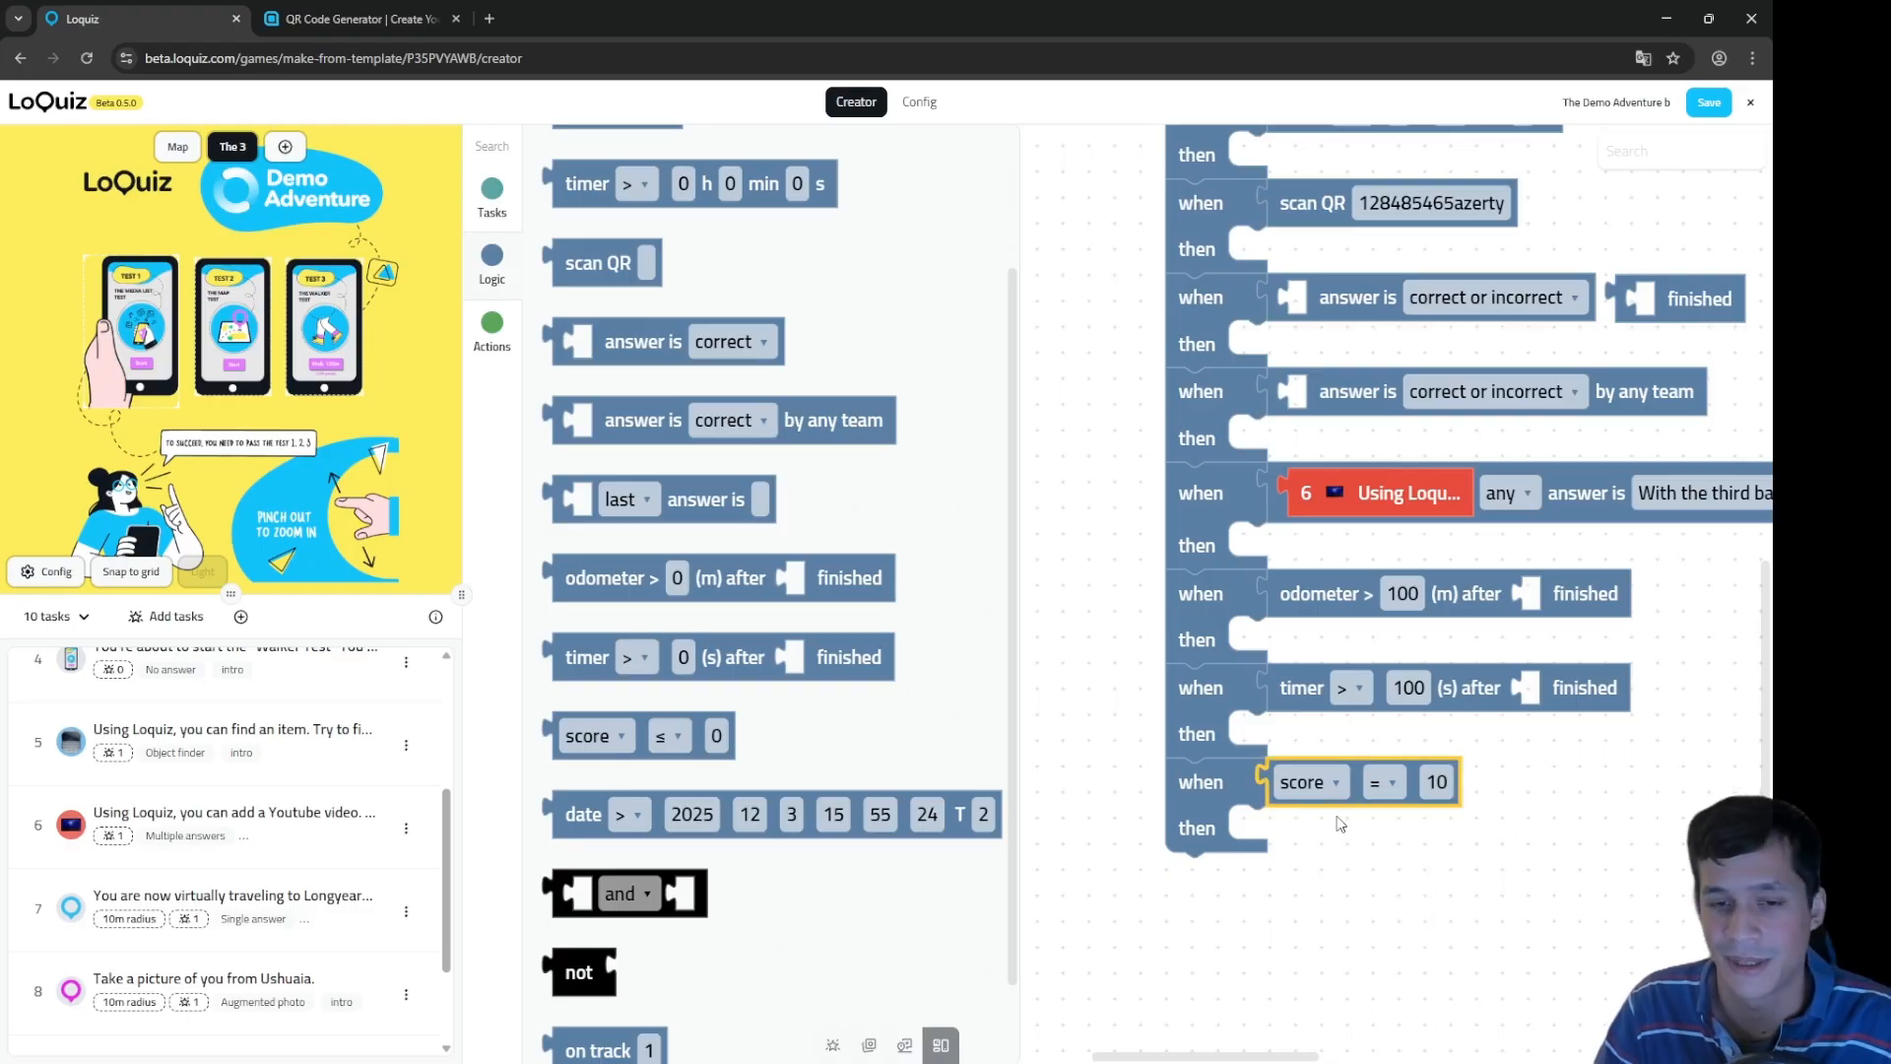
pyautogui.click(1308, 782)
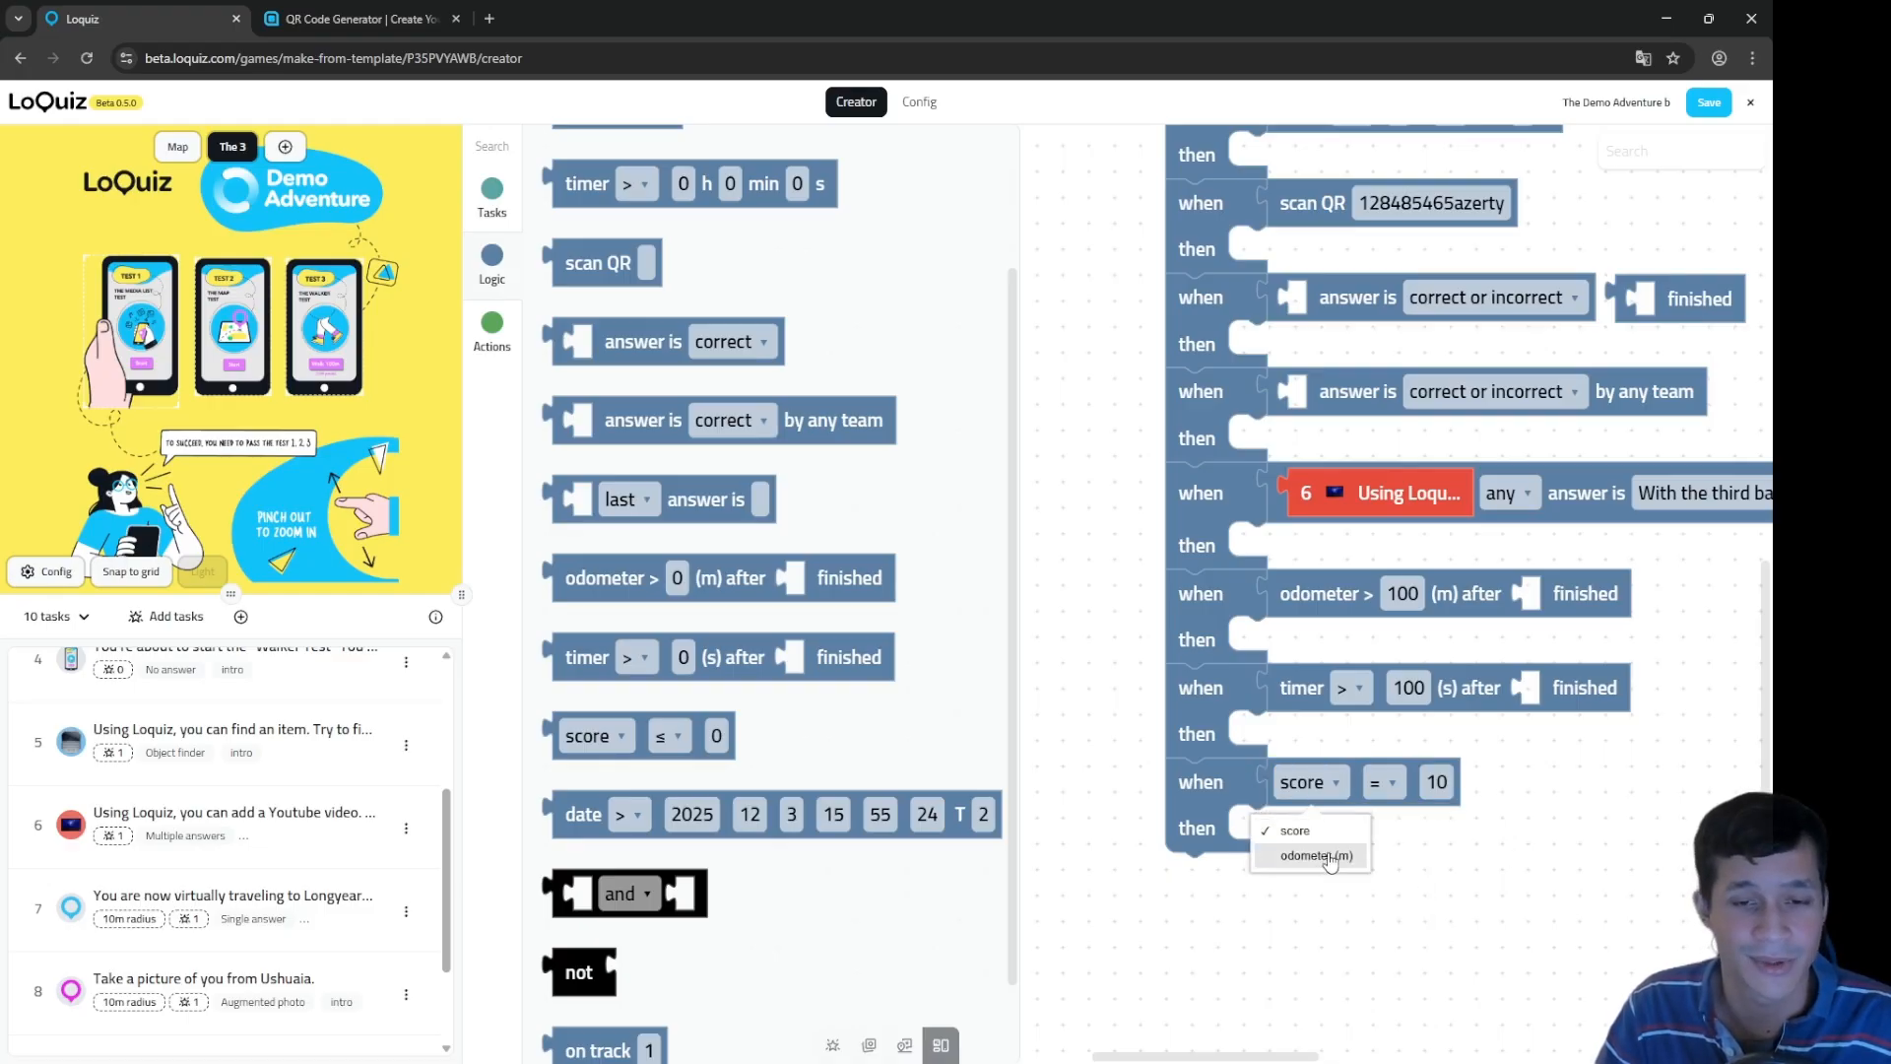
pyautogui.click(1328, 857)
pyautogui.click(1448, 782)
pyautogui.click(1384, 815)
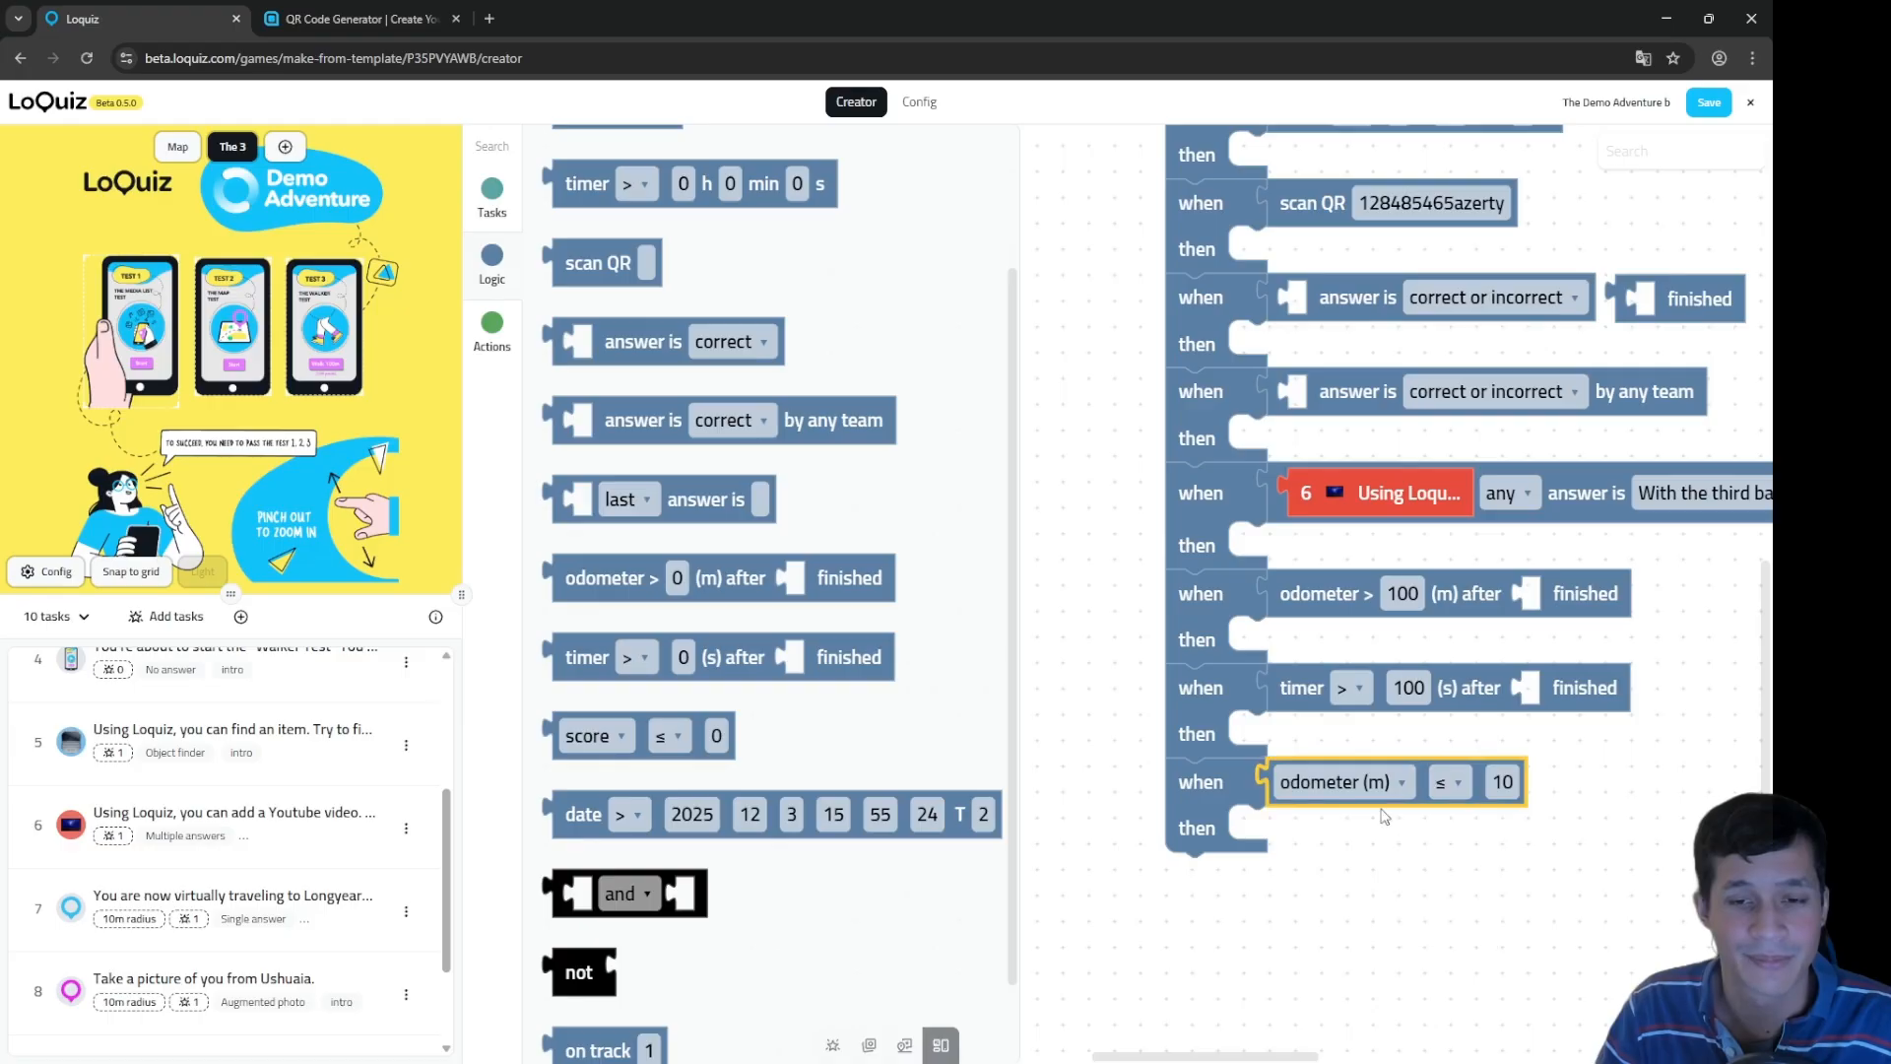
# Step: Compare the odometer conditions and select the 10-minute timer condition
pyautogui.click(1305, 607)
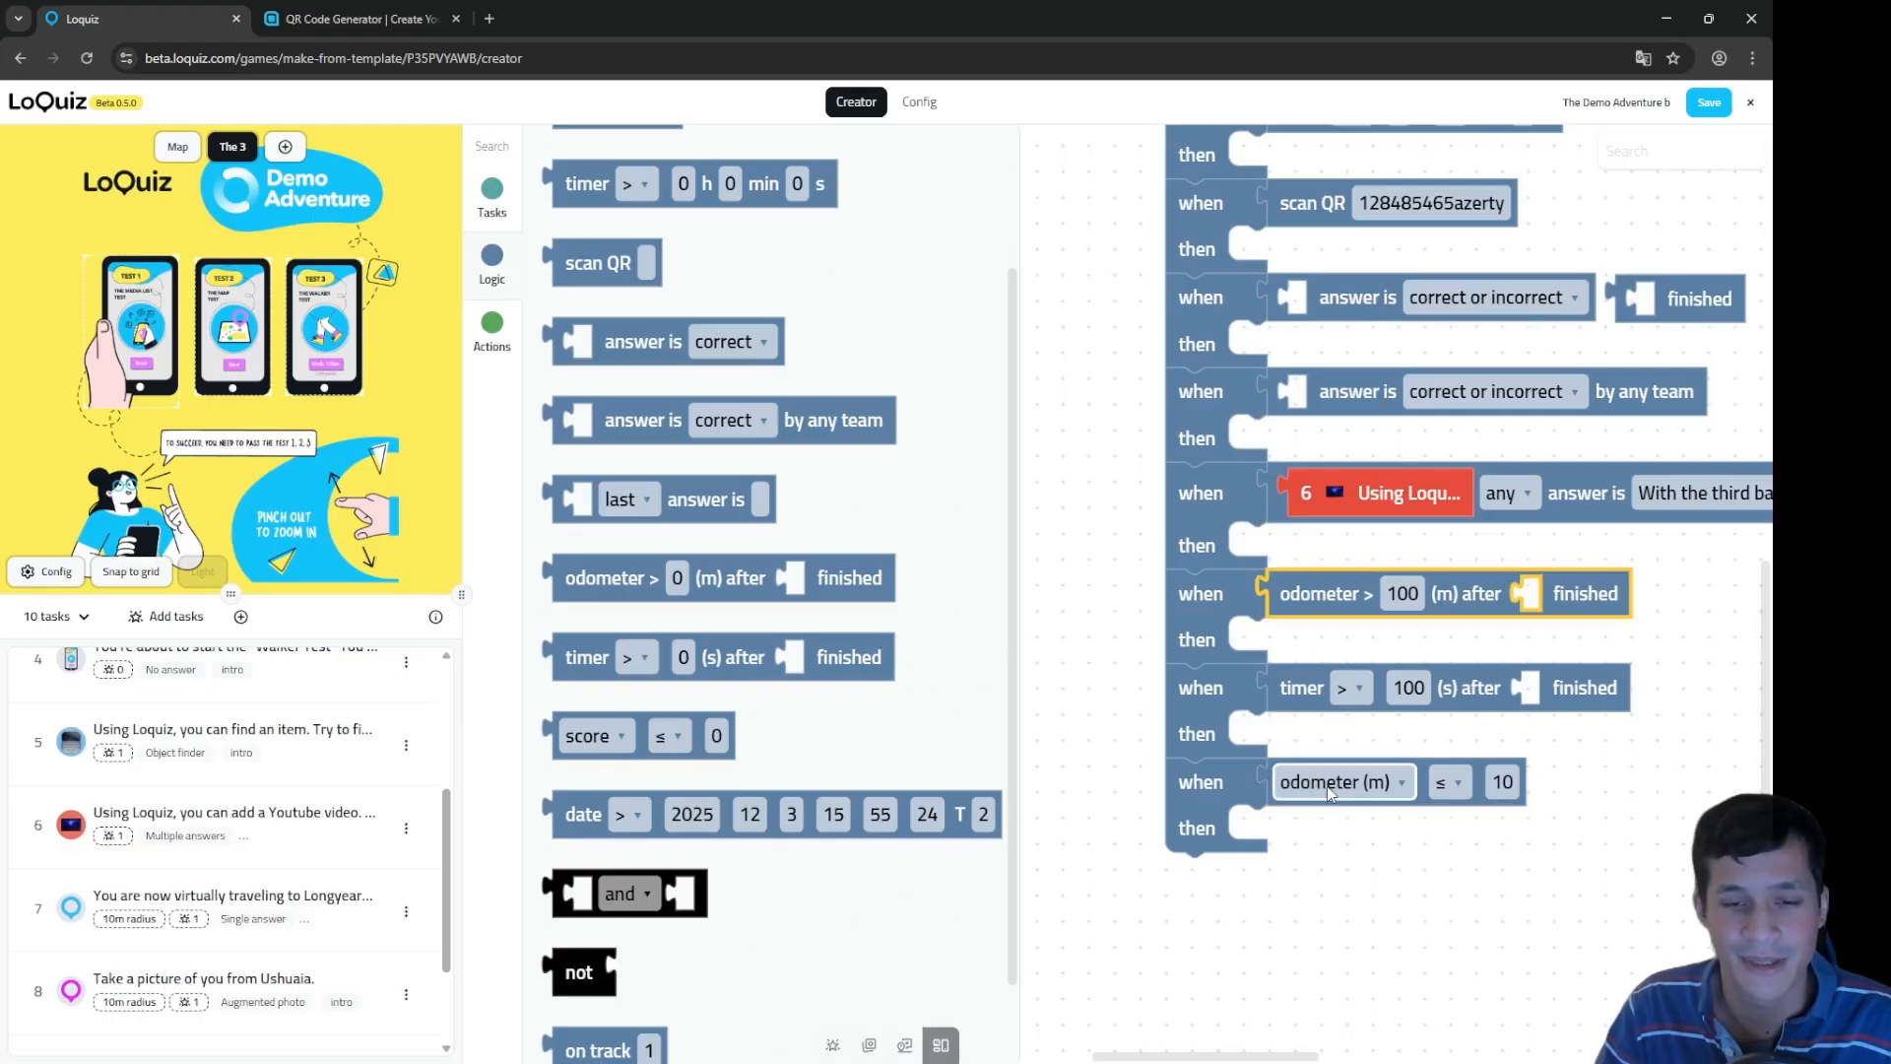
pyautogui.click(1422, 769)
pyautogui.click(1346, 601)
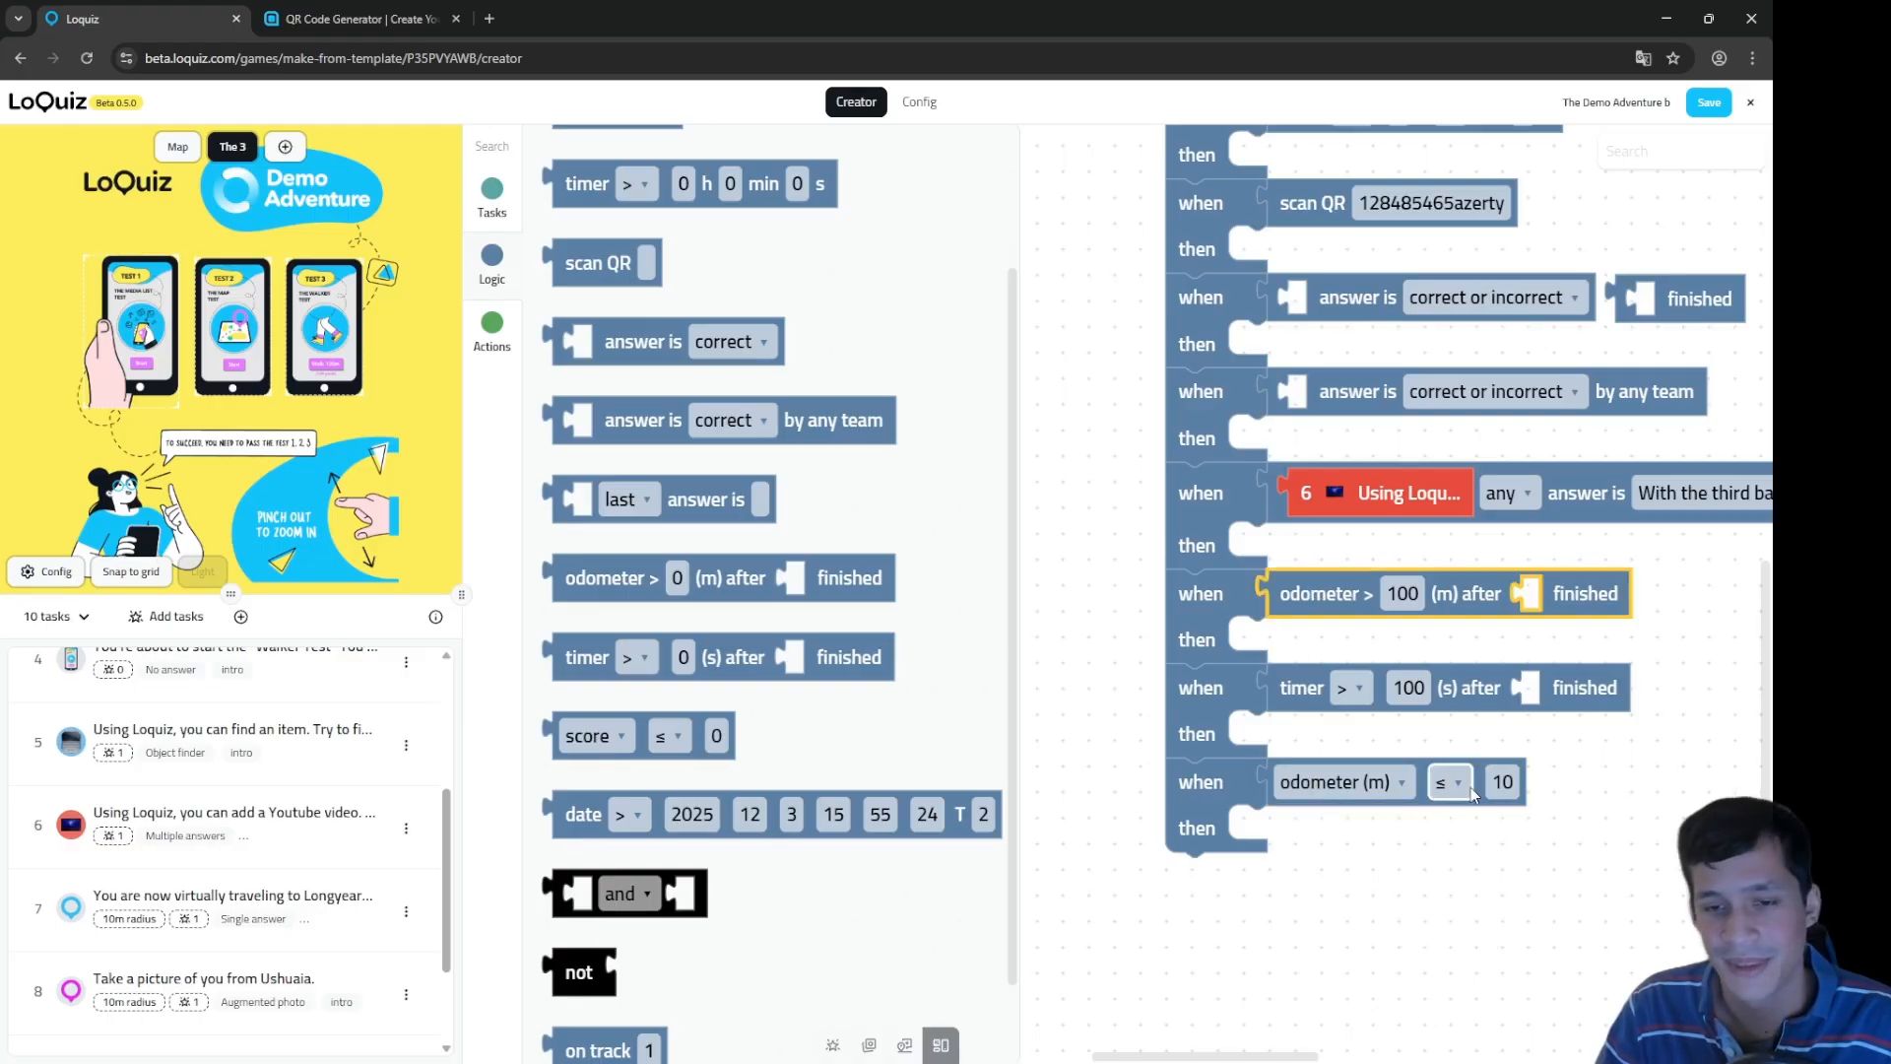
pyautogui.click(1422, 791)
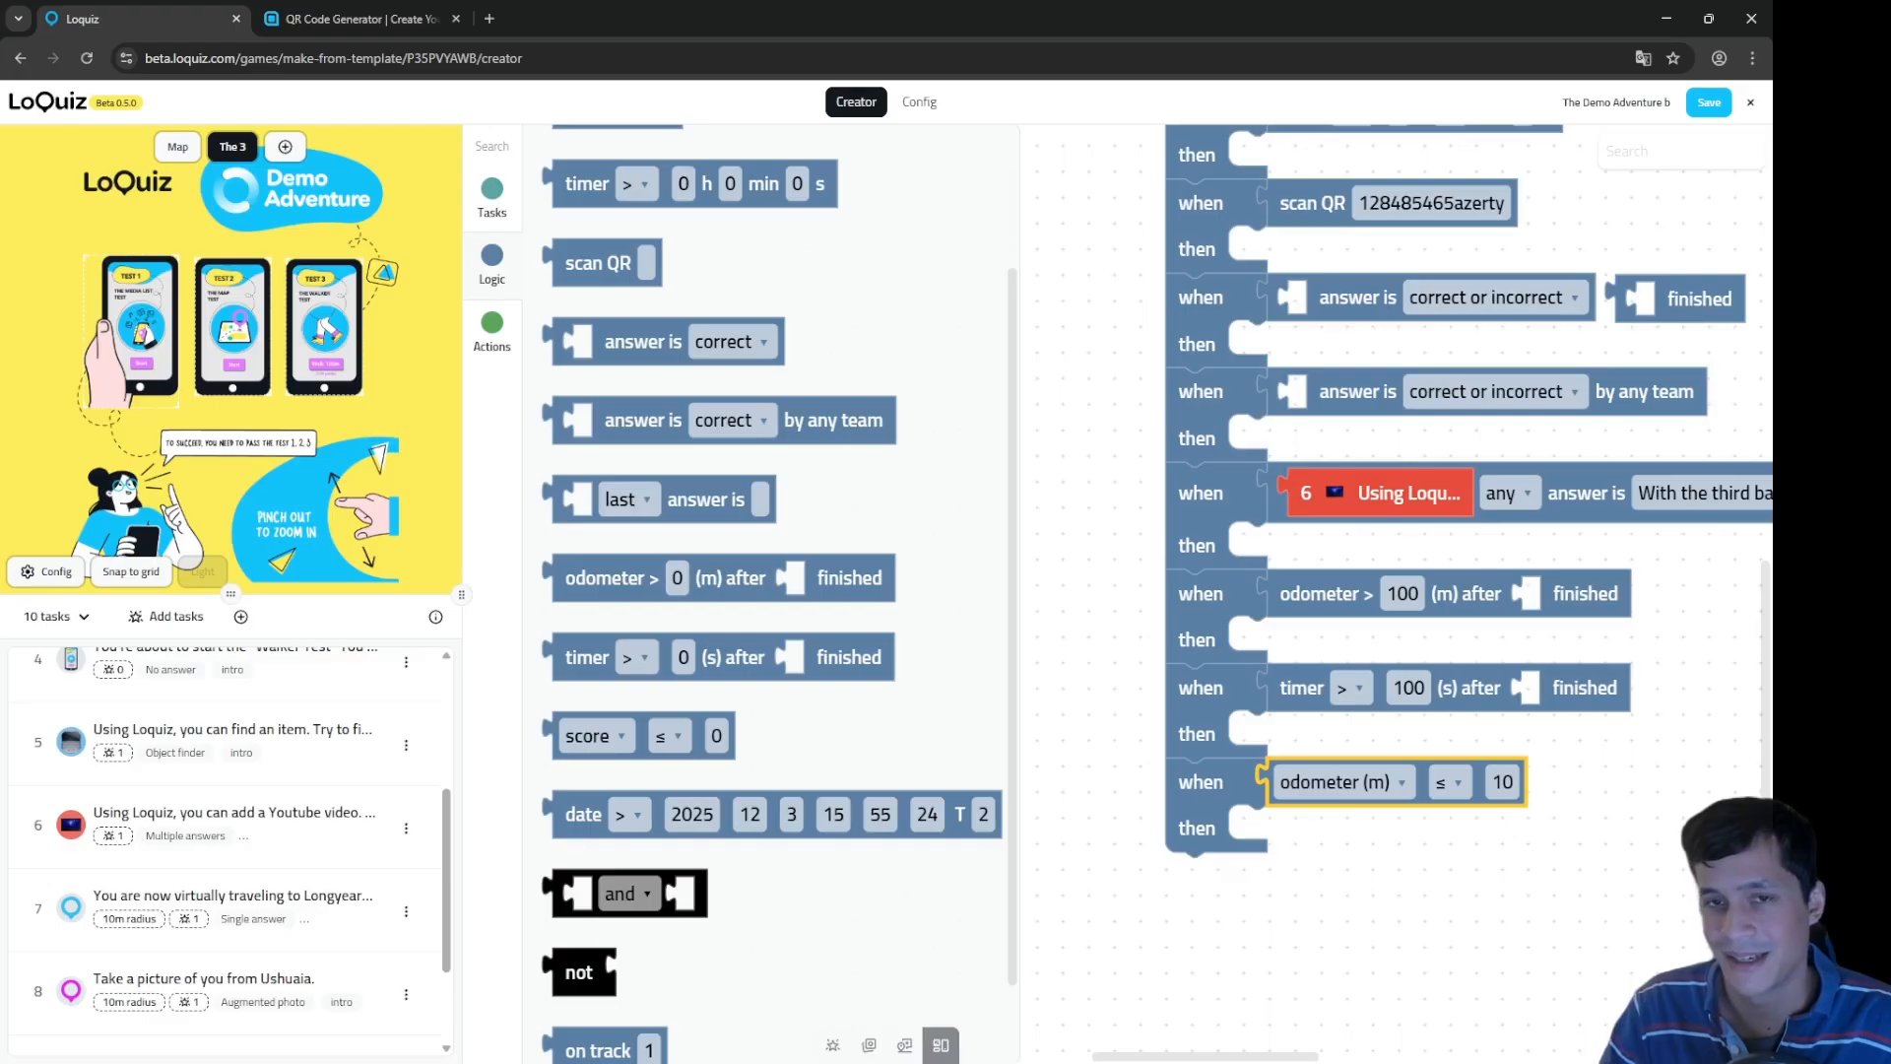
pyautogui.moveTo(1090, 248); pyautogui.dragTo(1082, 325)
pyautogui.click(1274, 177)
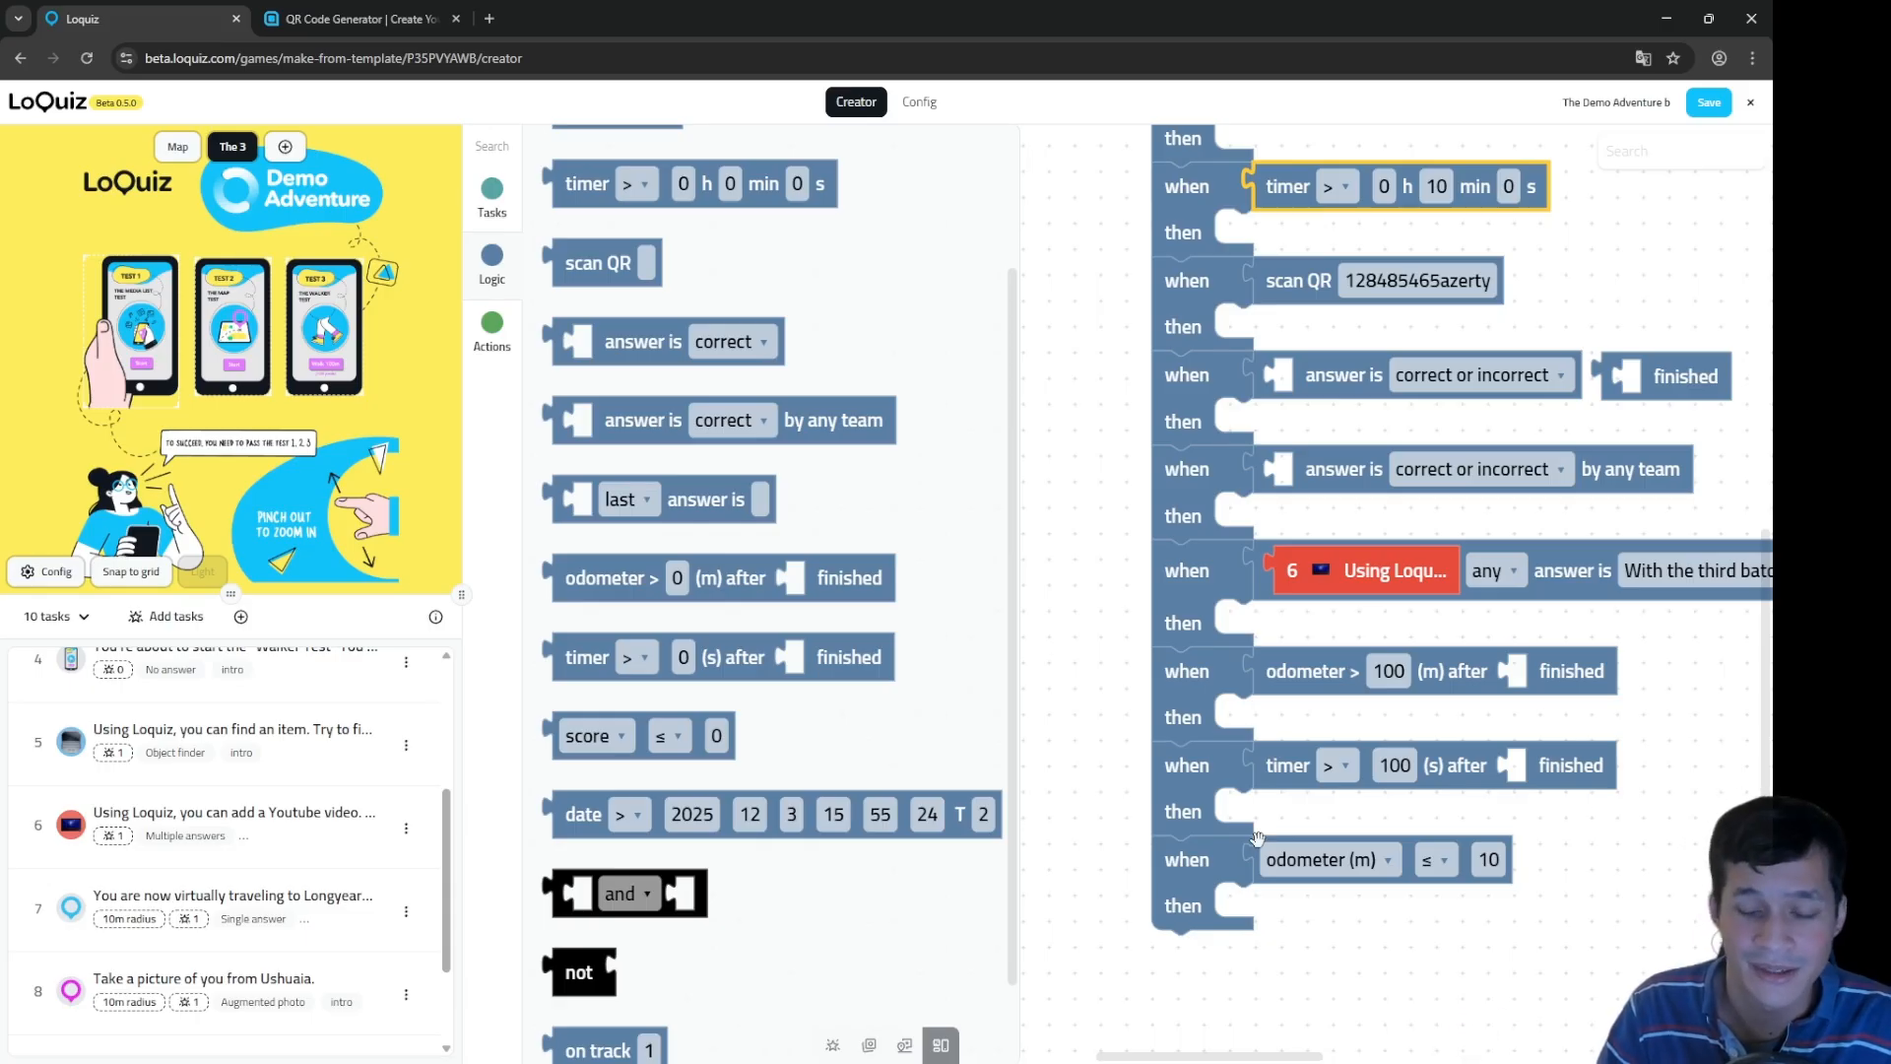
# Step: Add a tenth when/then rule at the bottom with a date condition
pyautogui.moveTo(1293, 836); pyautogui.dragTo(1313, 622)
pyautogui.click(718, 417)
pyautogui.scroll(2, 718, 417)
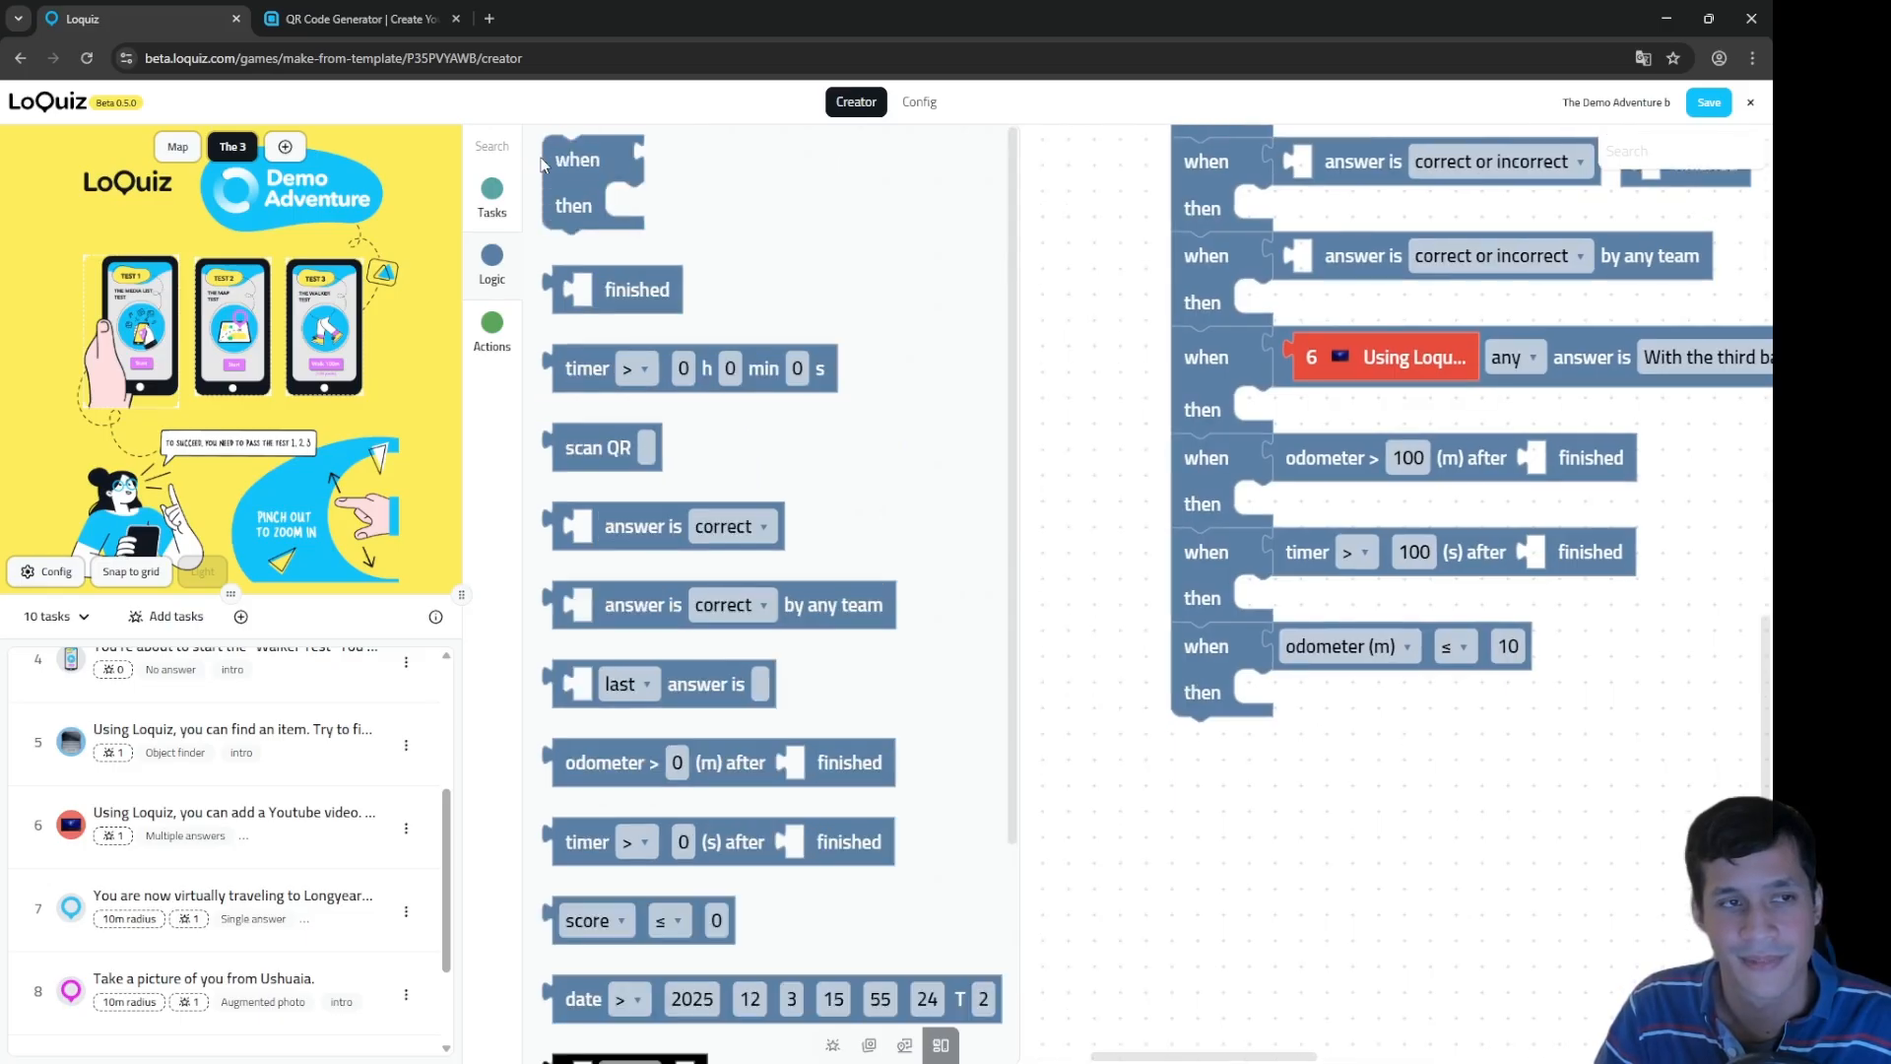
pyautogui.moveTo(620, 212); pyautogui.dragTo(1253, 795)
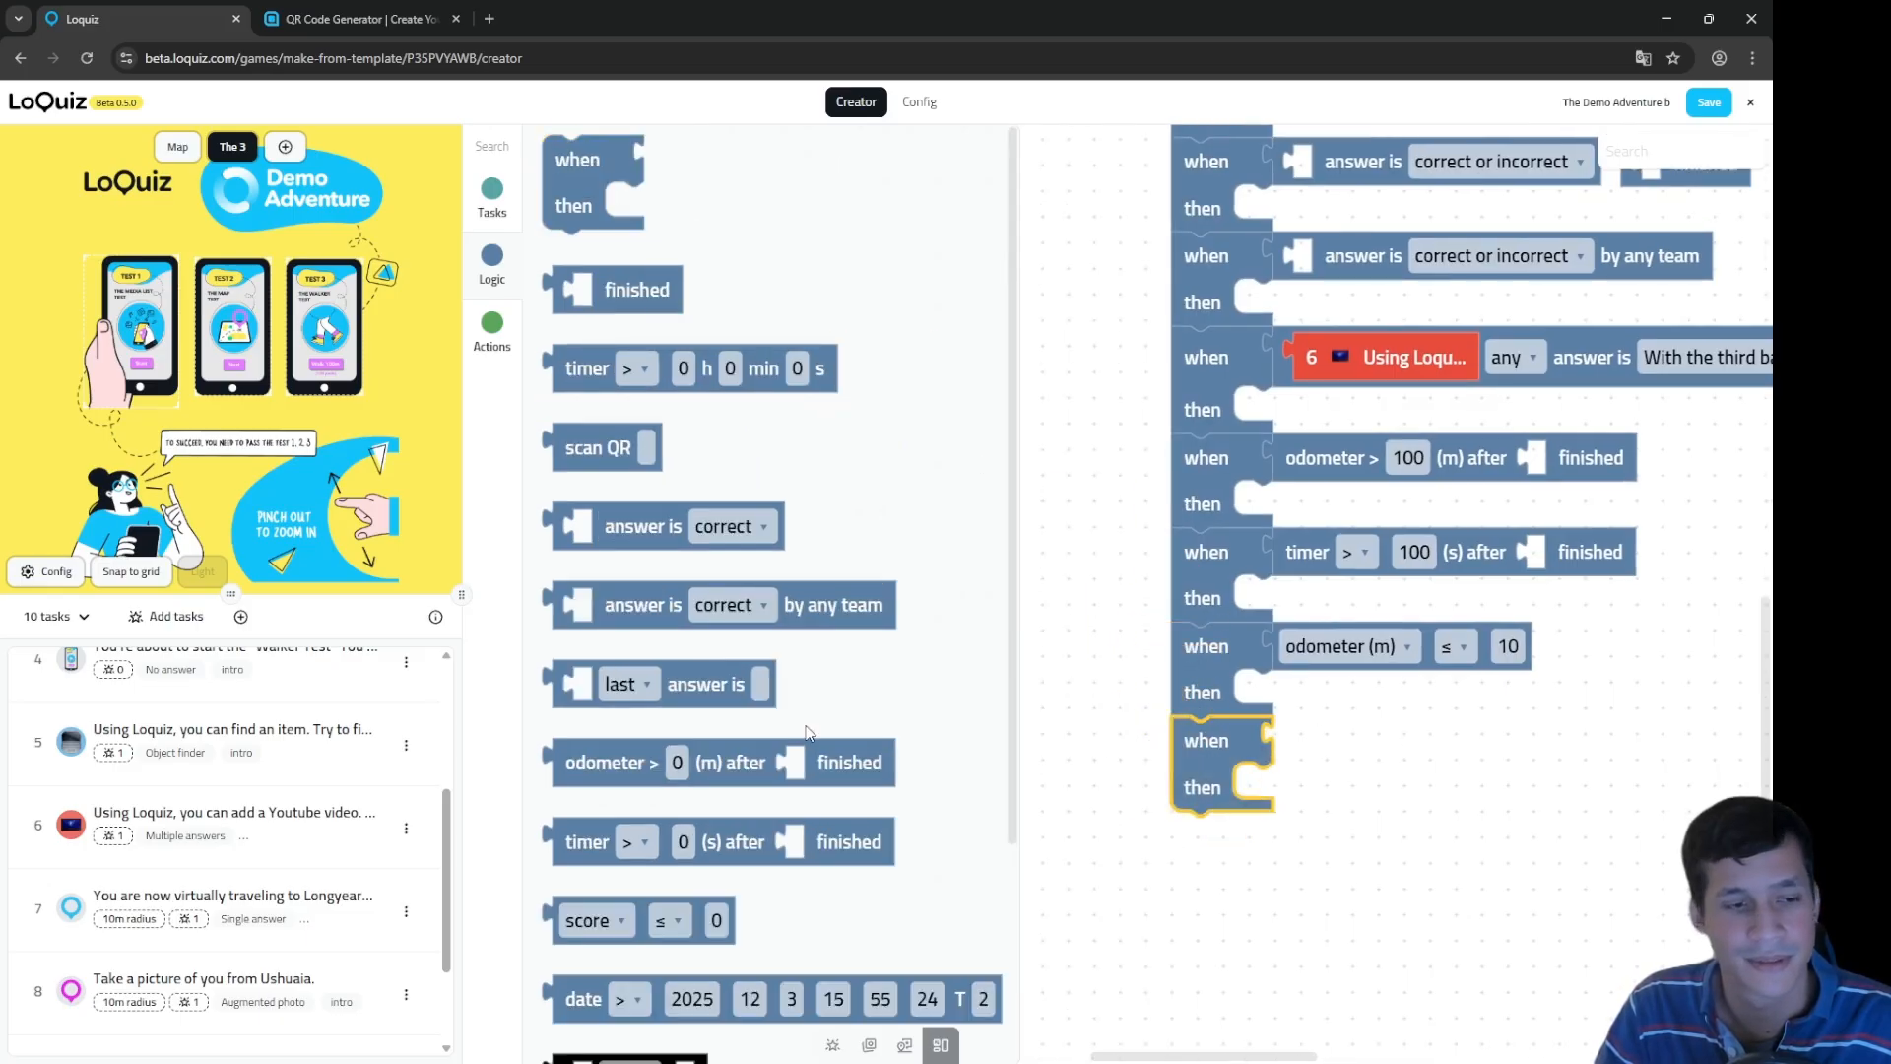
pyautogui.scroll(-3, 768, 690)
pyautogui.moveTo(659, 727); pyautogui.dragTo(1346, 791)
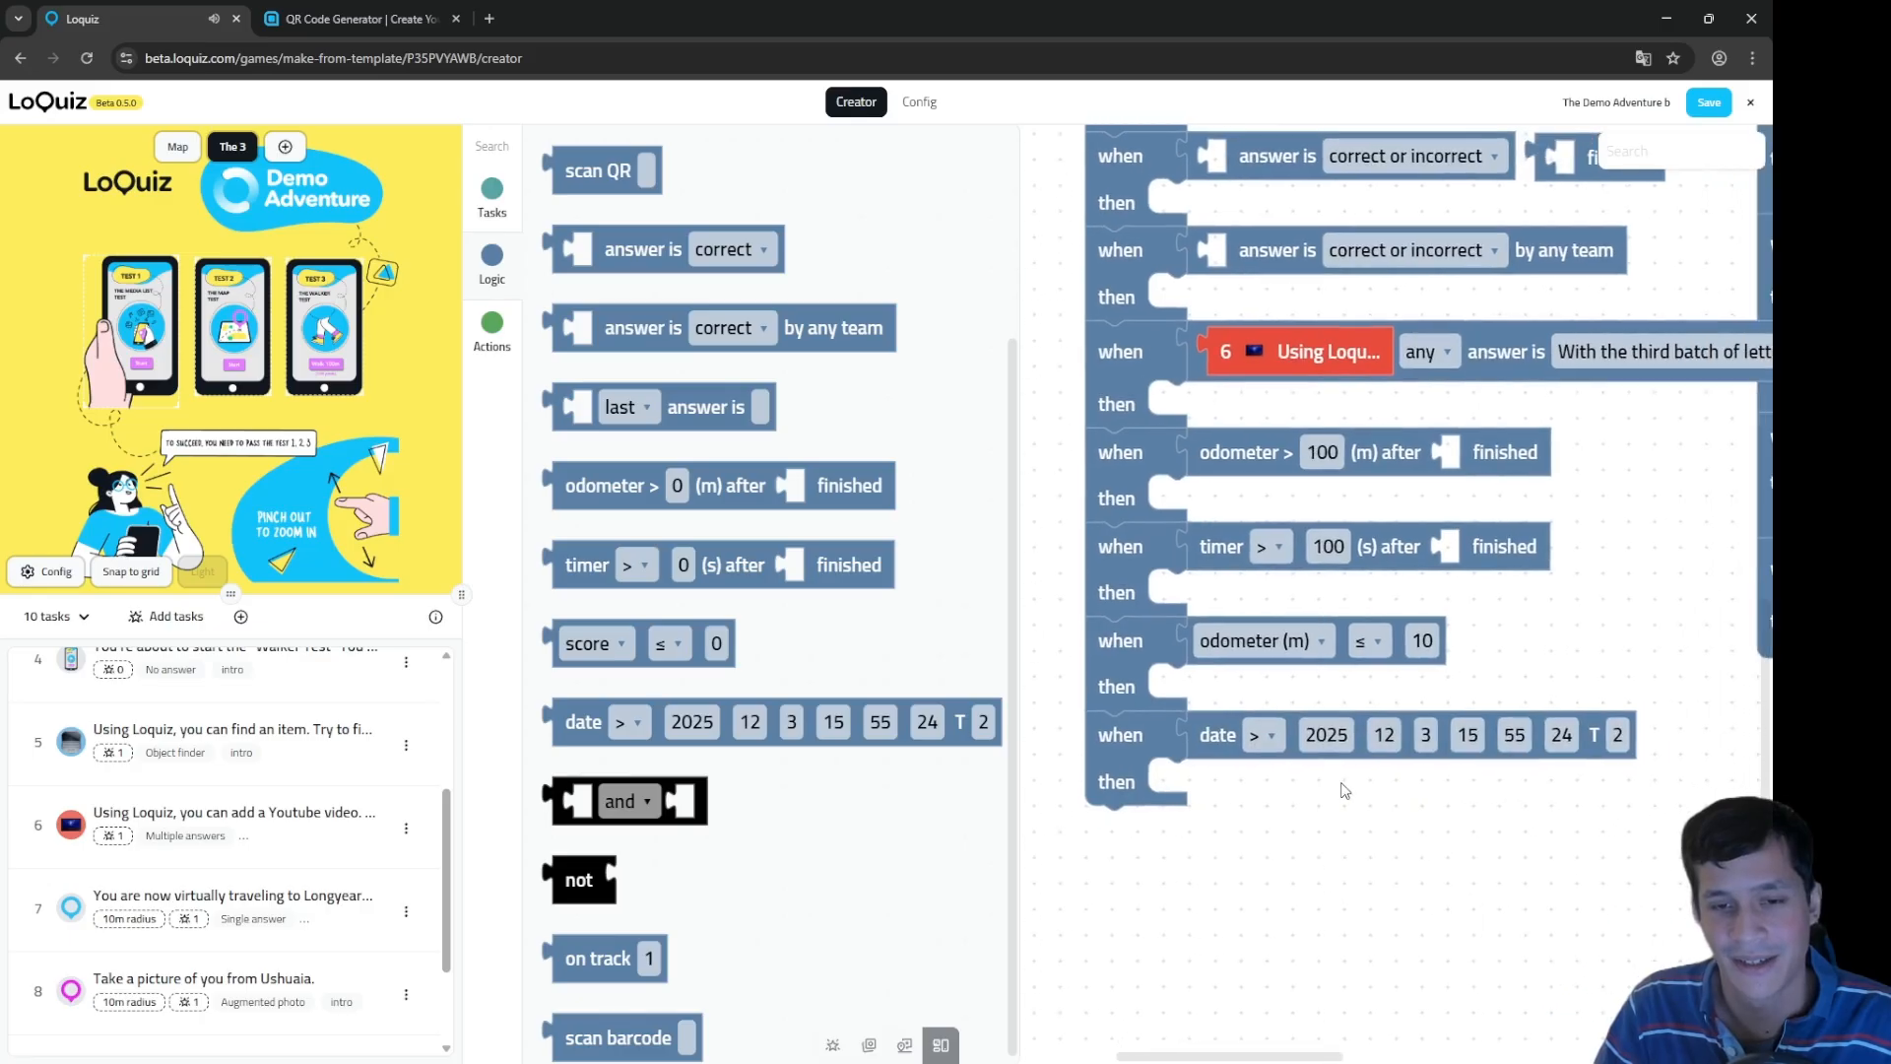
# Step: Keep the date comparison at '>' and begin editing its timezone offset 2
pyautogui.click(1263, 735)
pyautogui.click(1284, 805)
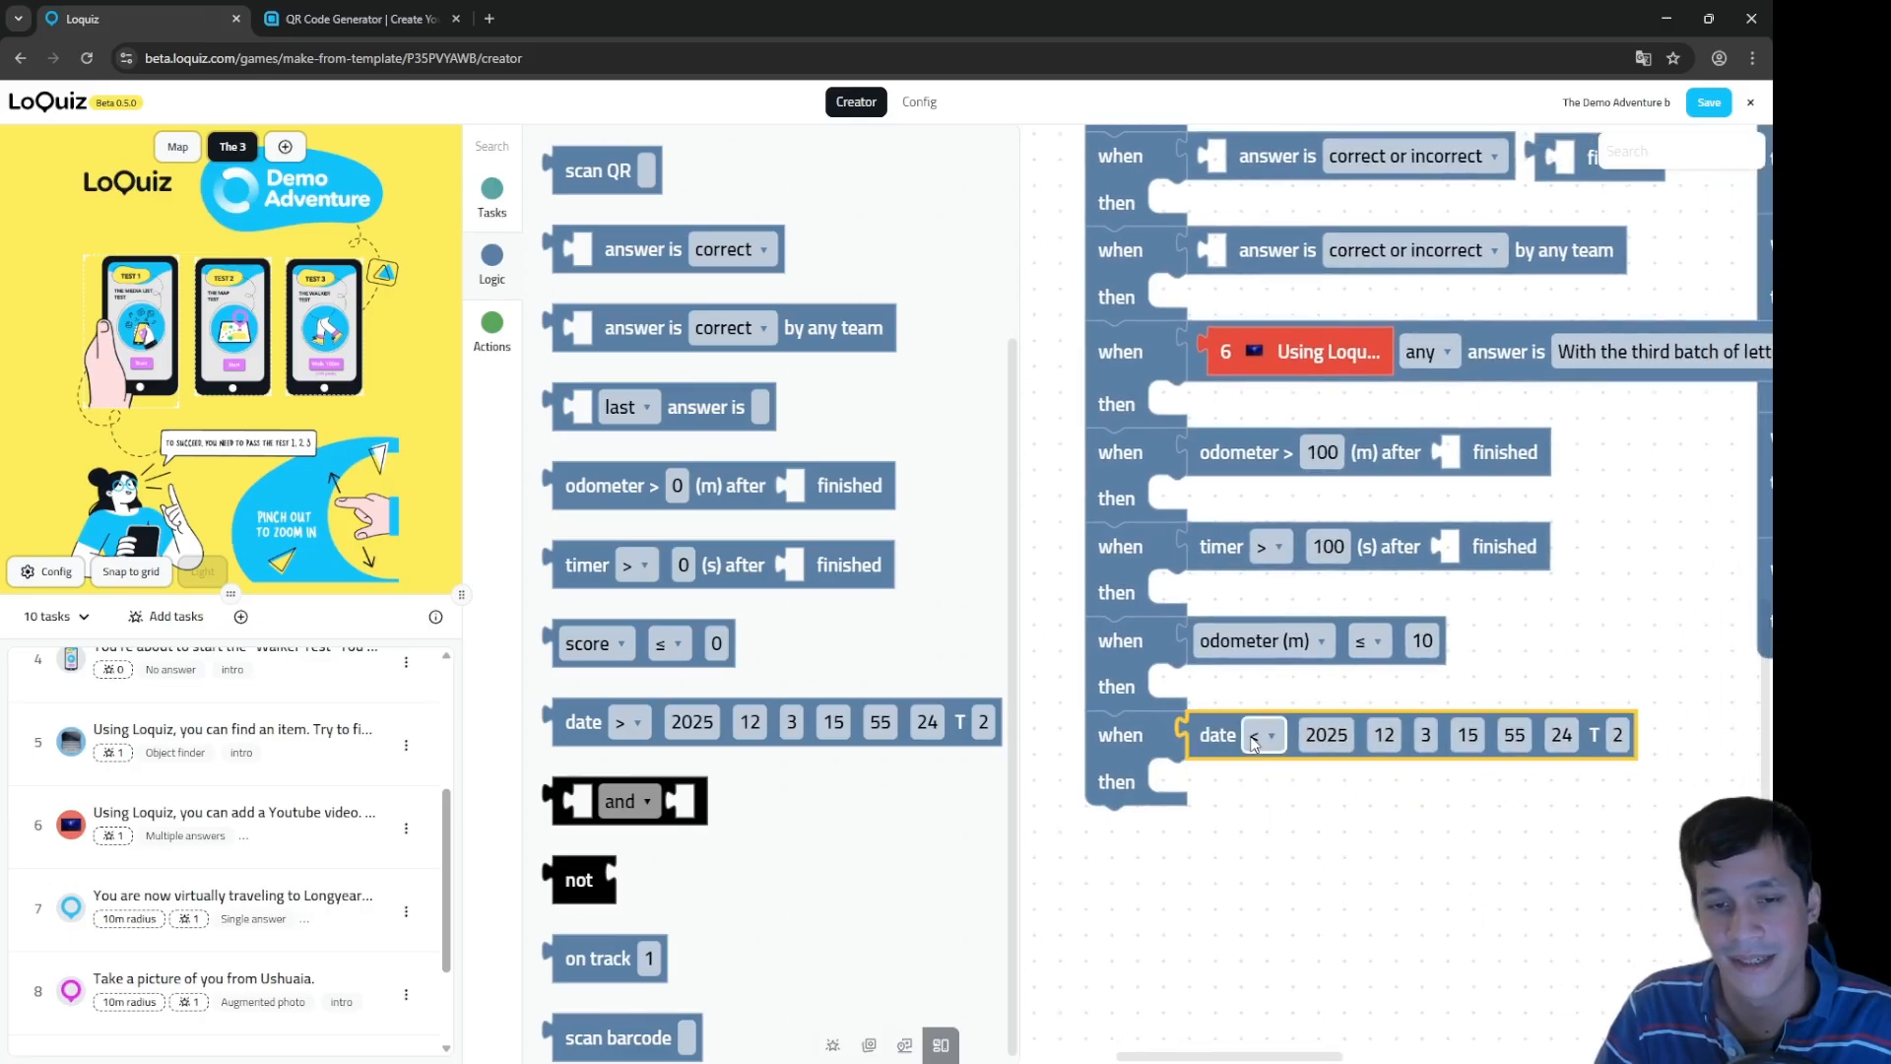
pyautogui.click(1263, 737)
pyautogui.click(1265, 786)
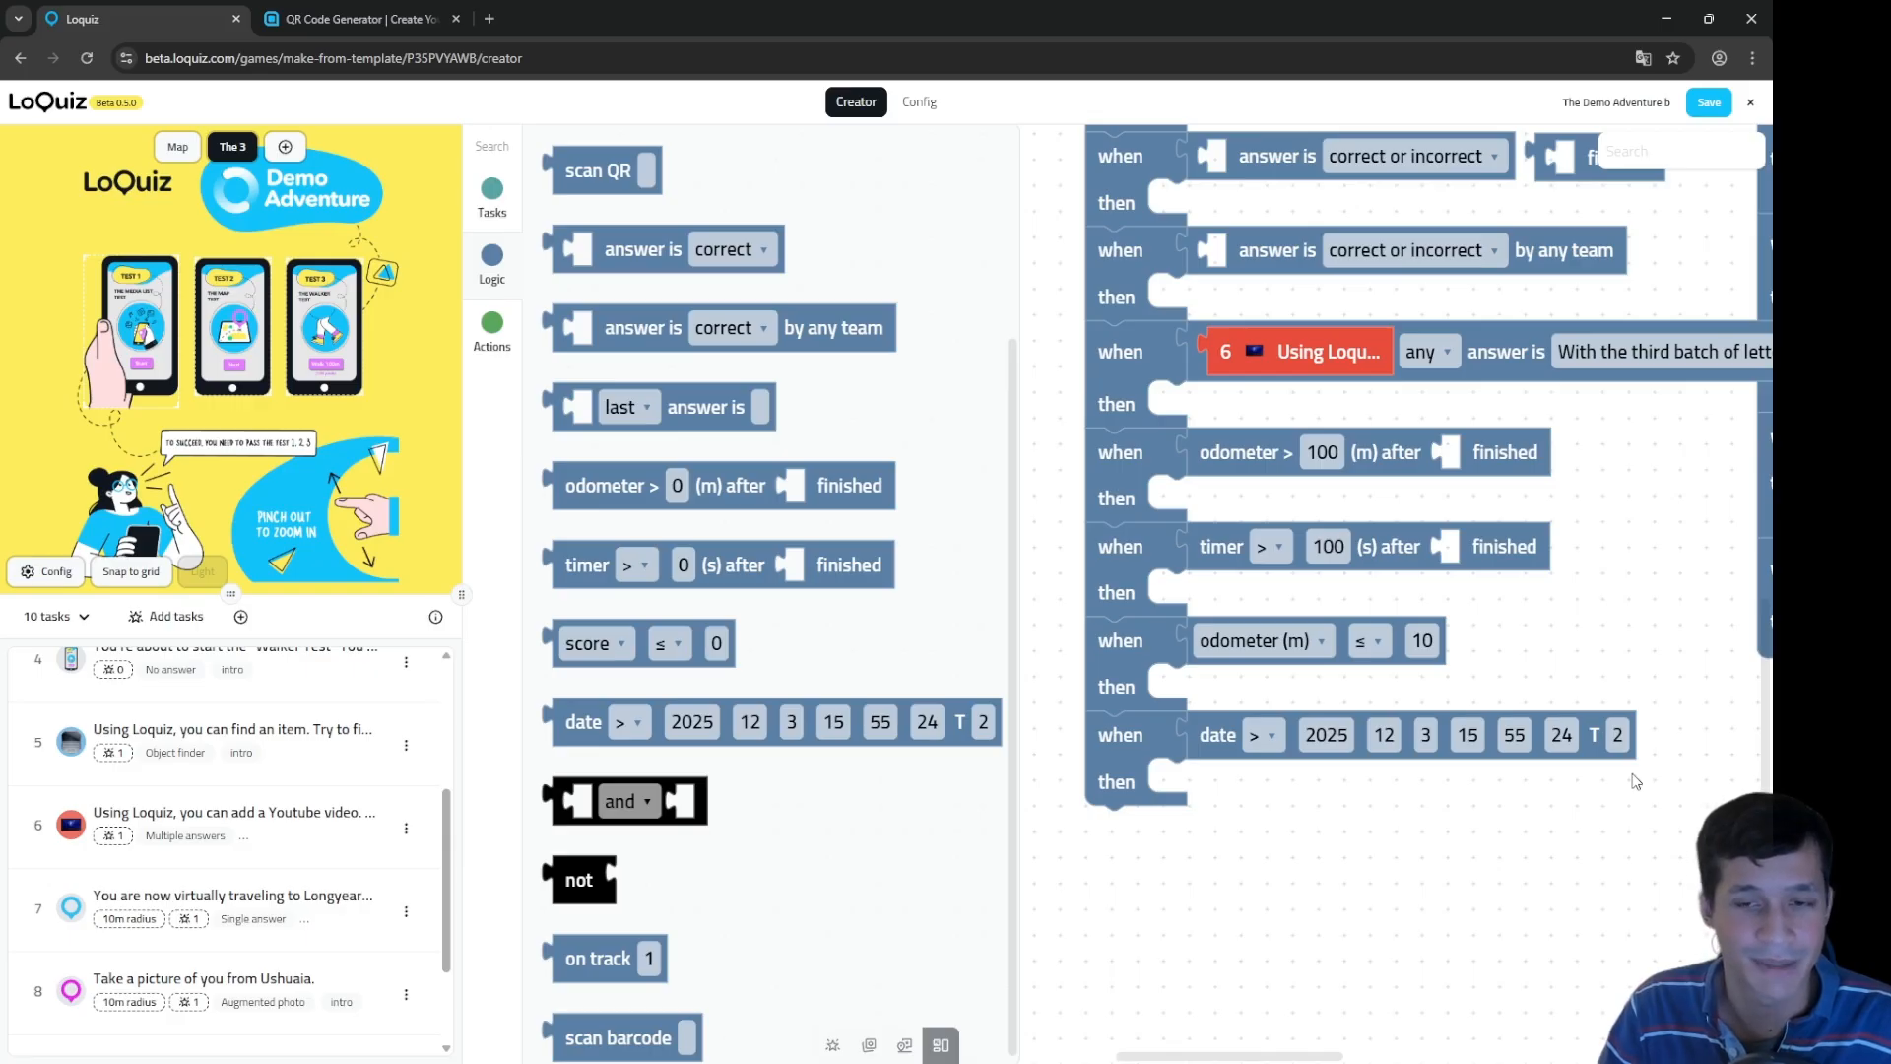
pyautogui.scroll(3, 1635, 781)
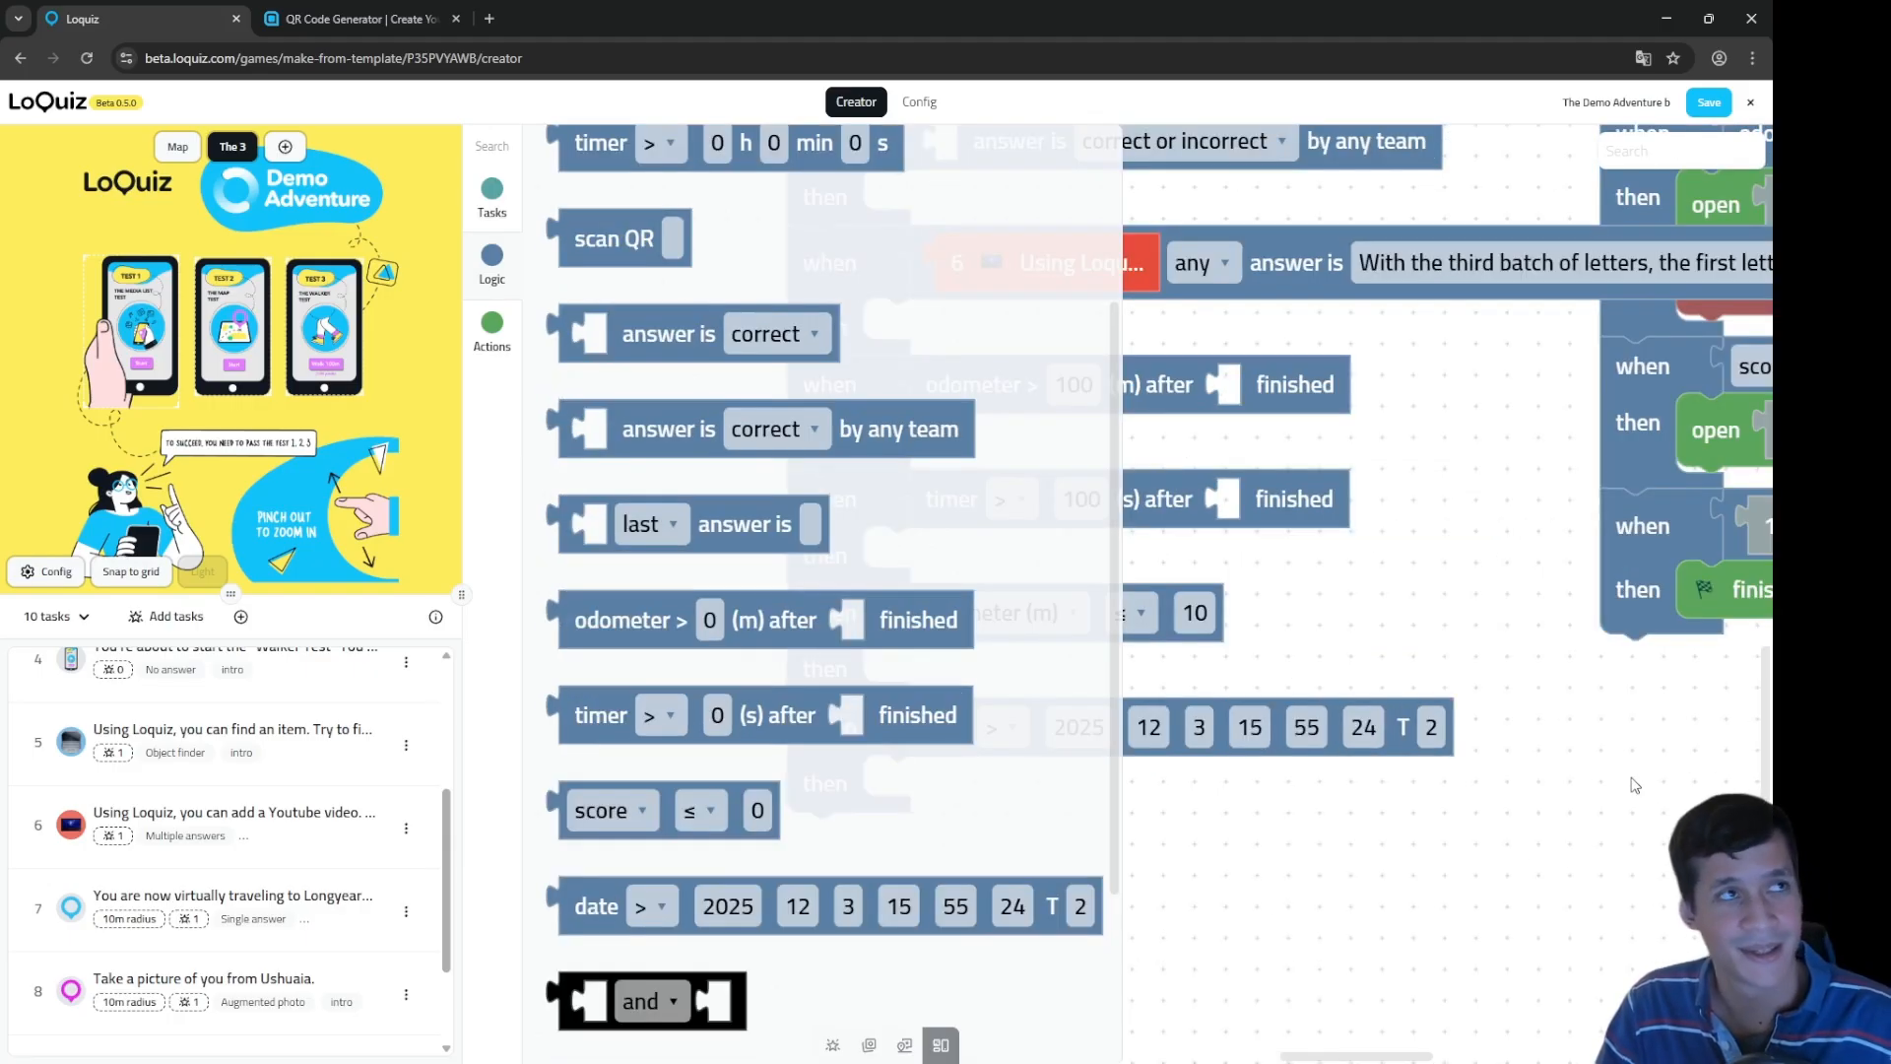
pyautogui.scroll(-4, 1641, 783)
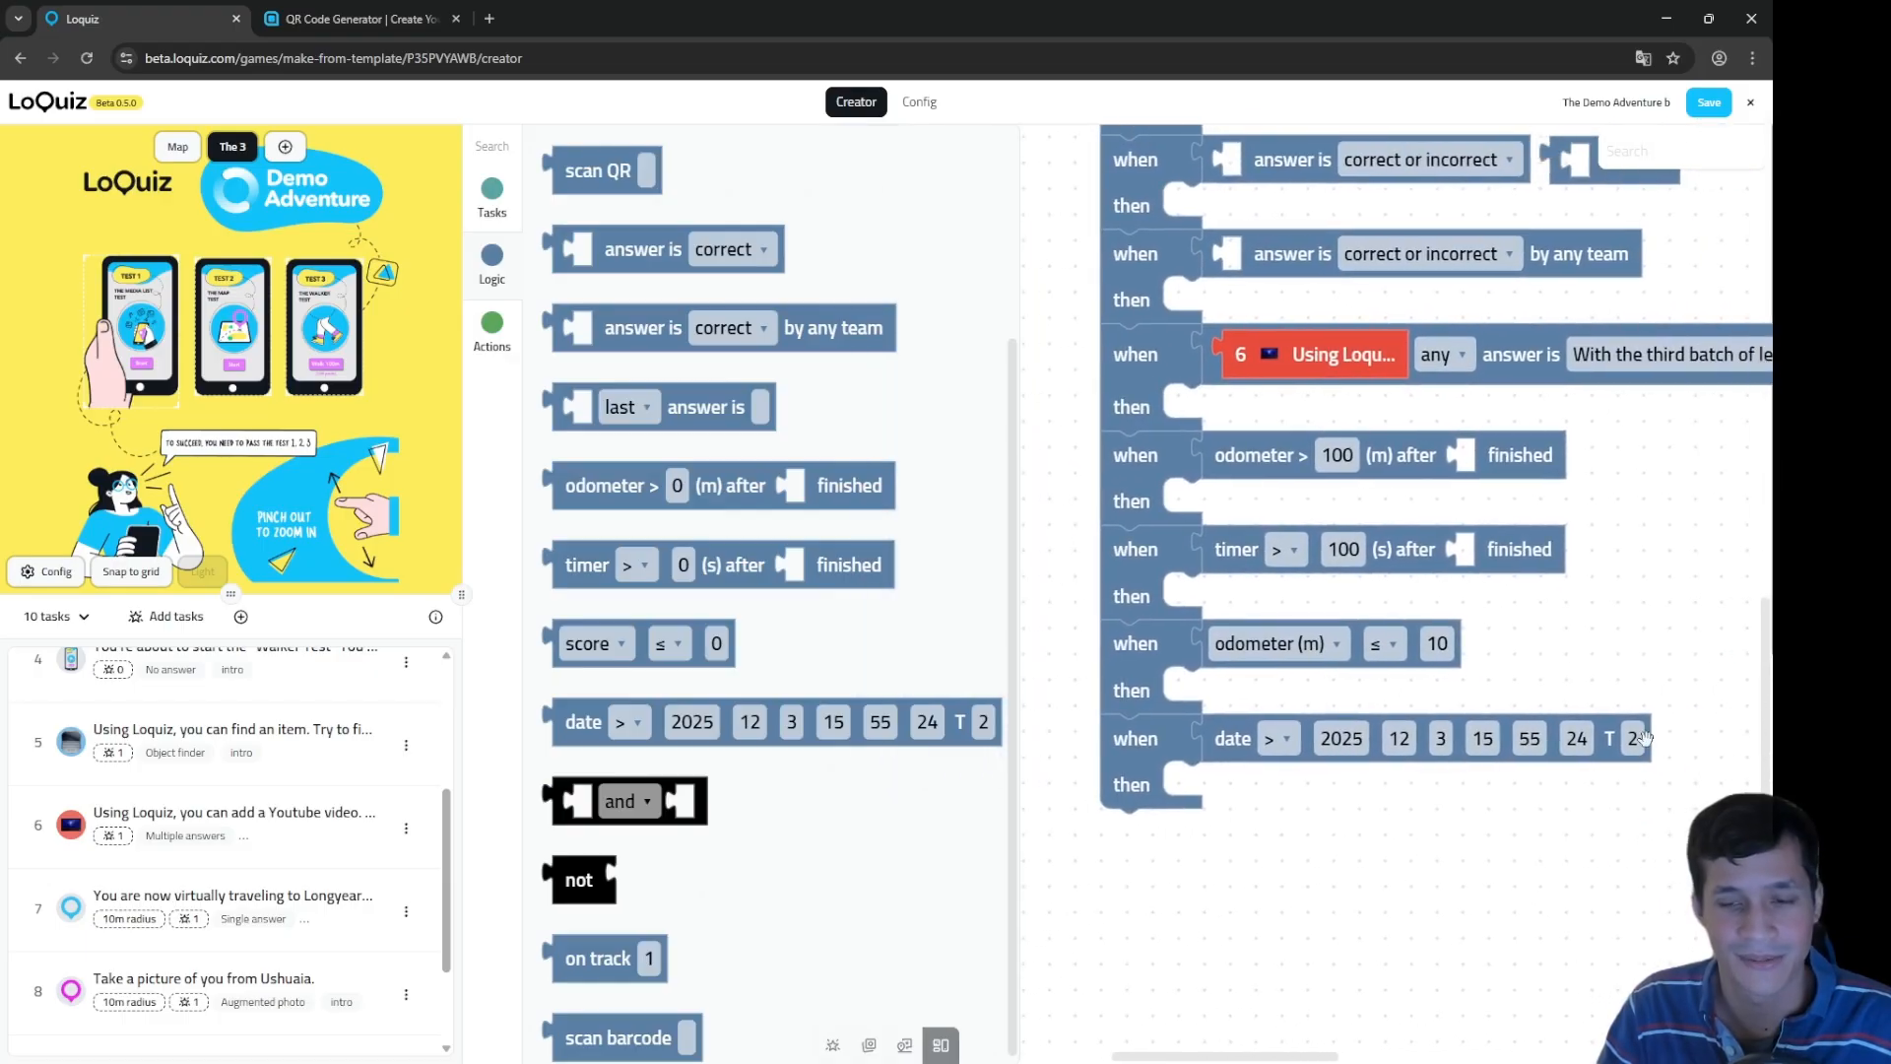
pyautogui.click(1630, 740)
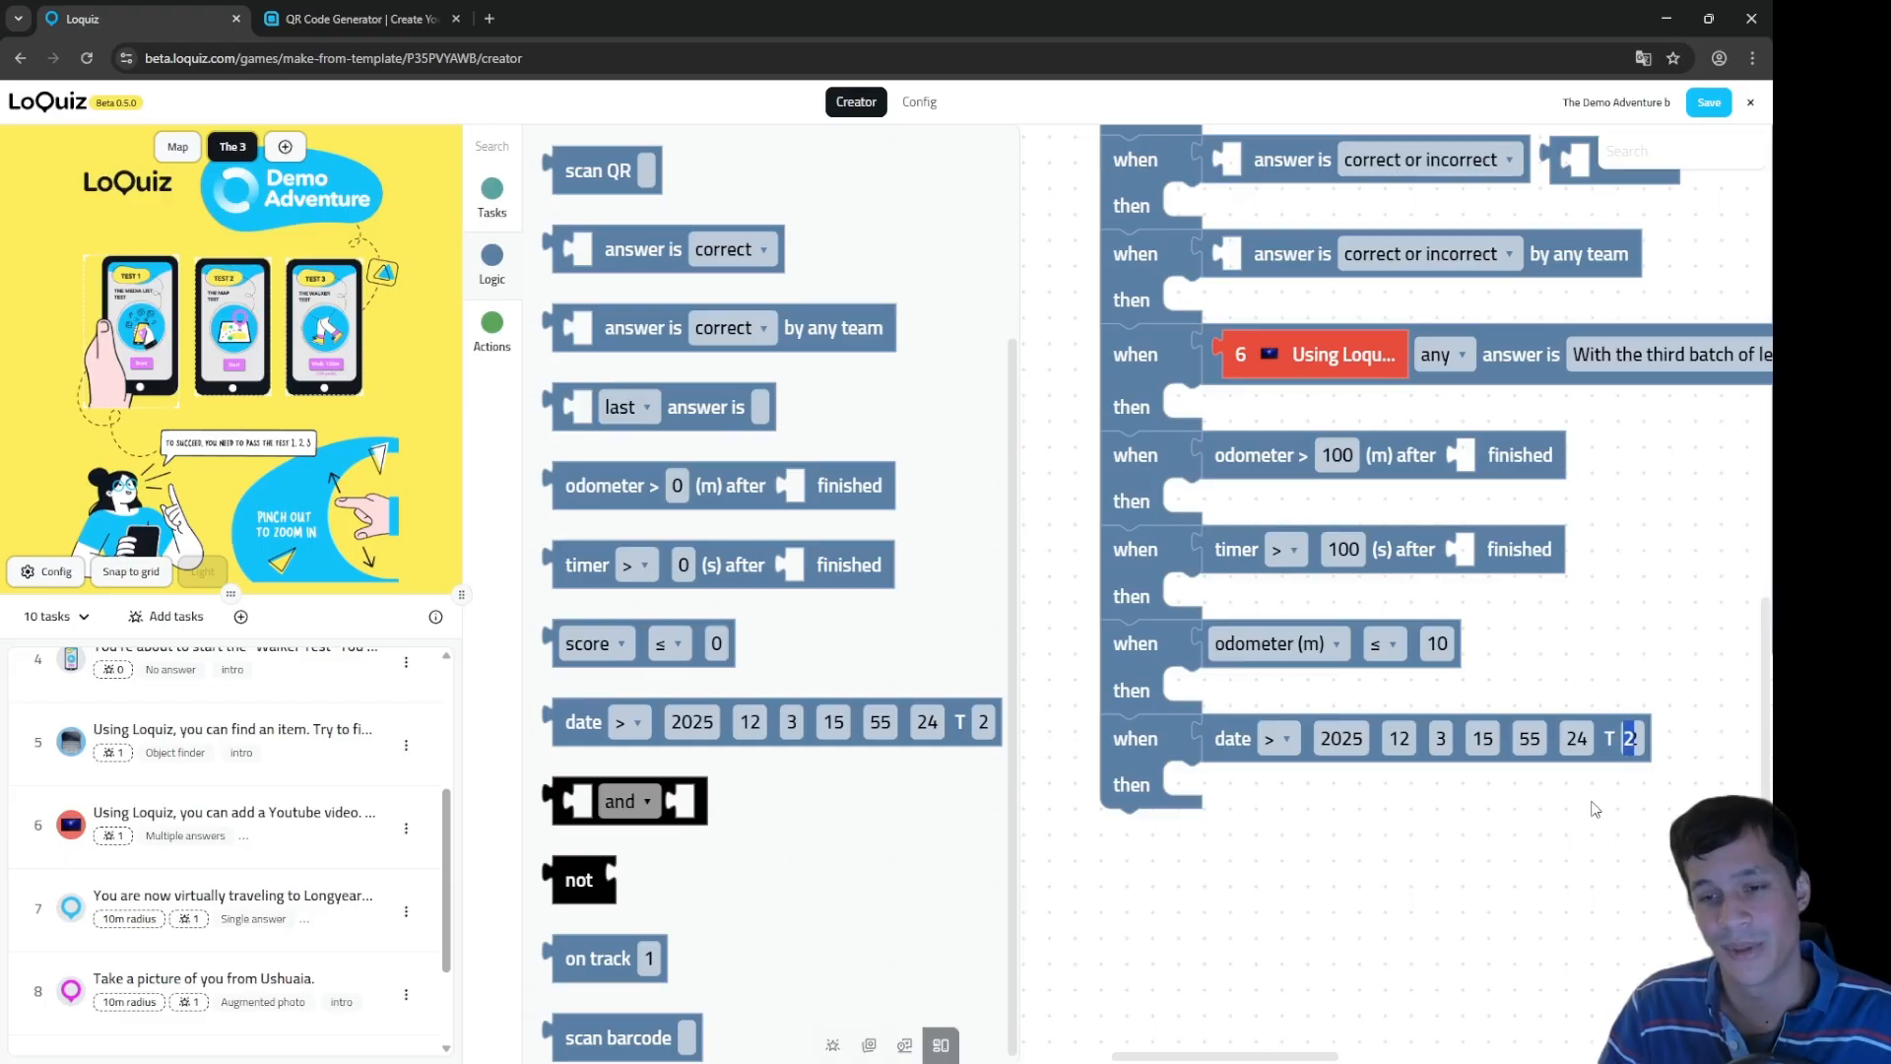
pyautogui.click(490, 18)
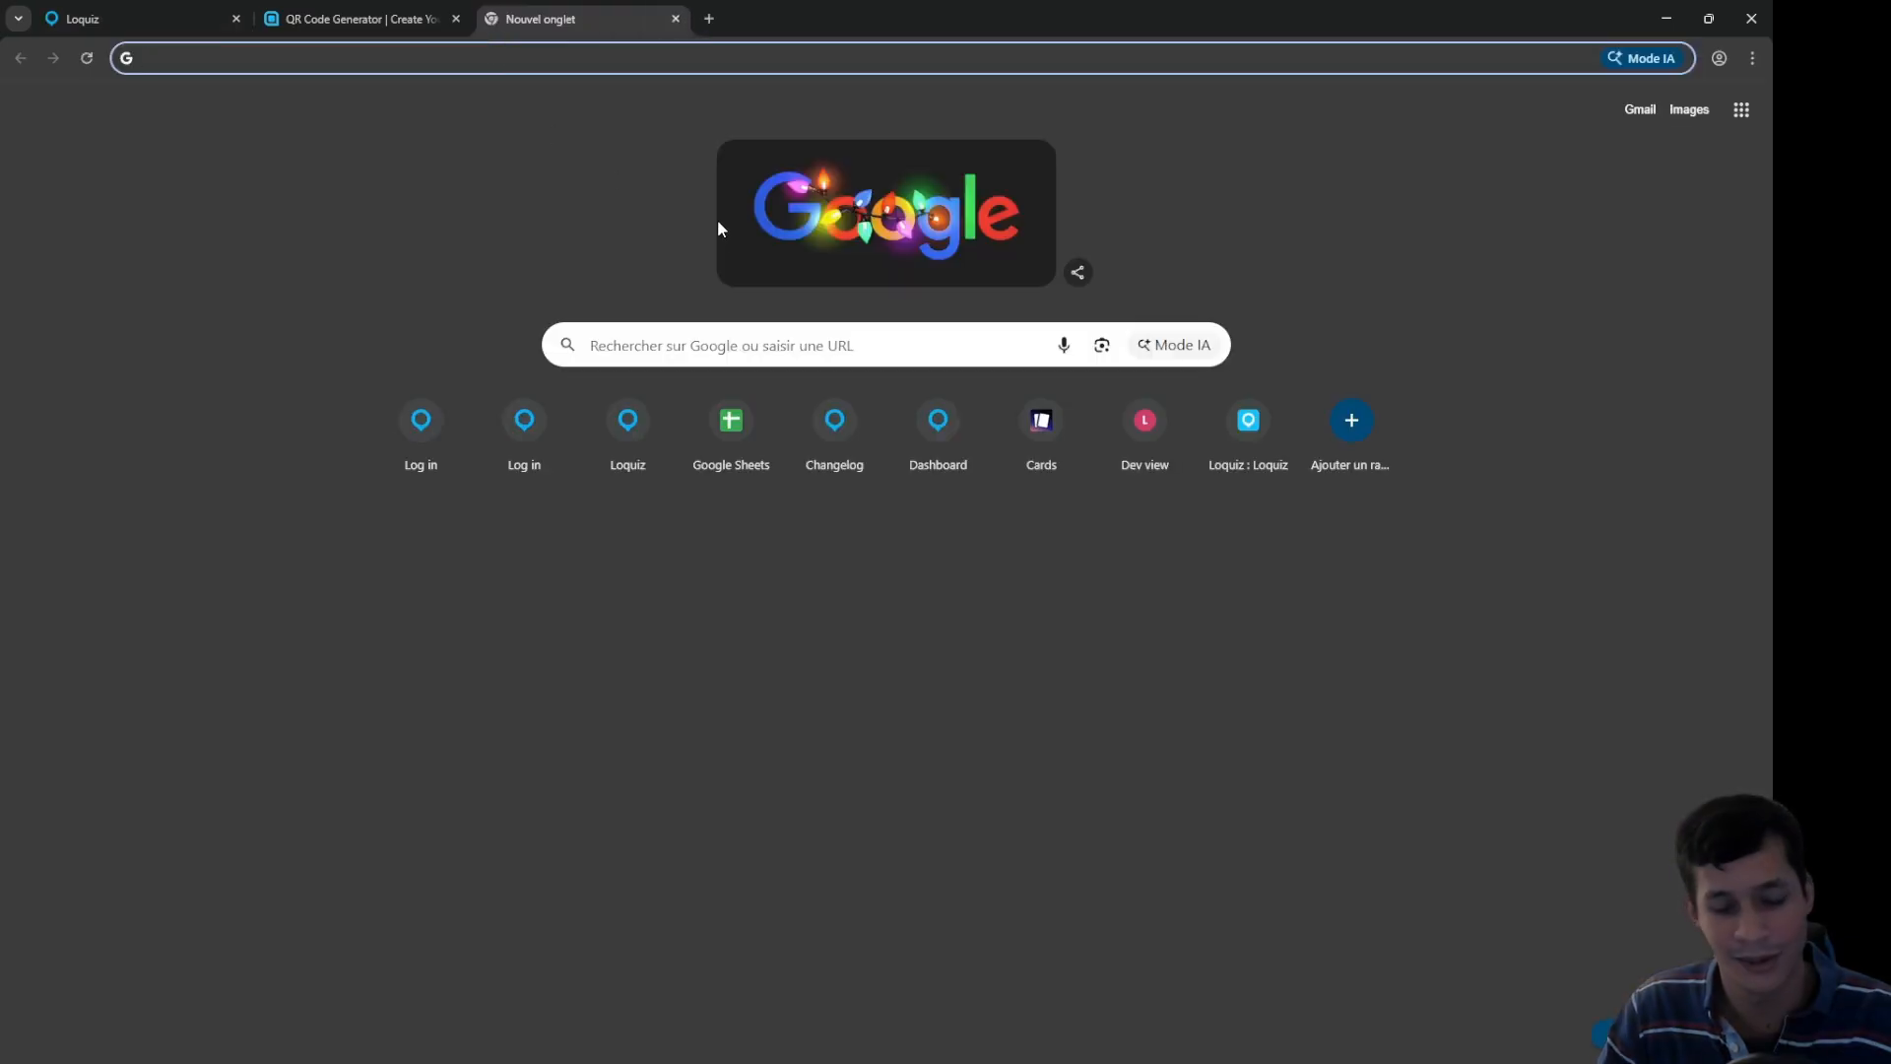
# Step: Search Google for 'what is my timezone', confirm UTC+2, and return to Loquiz
pyautogui.write('what is my timezone')
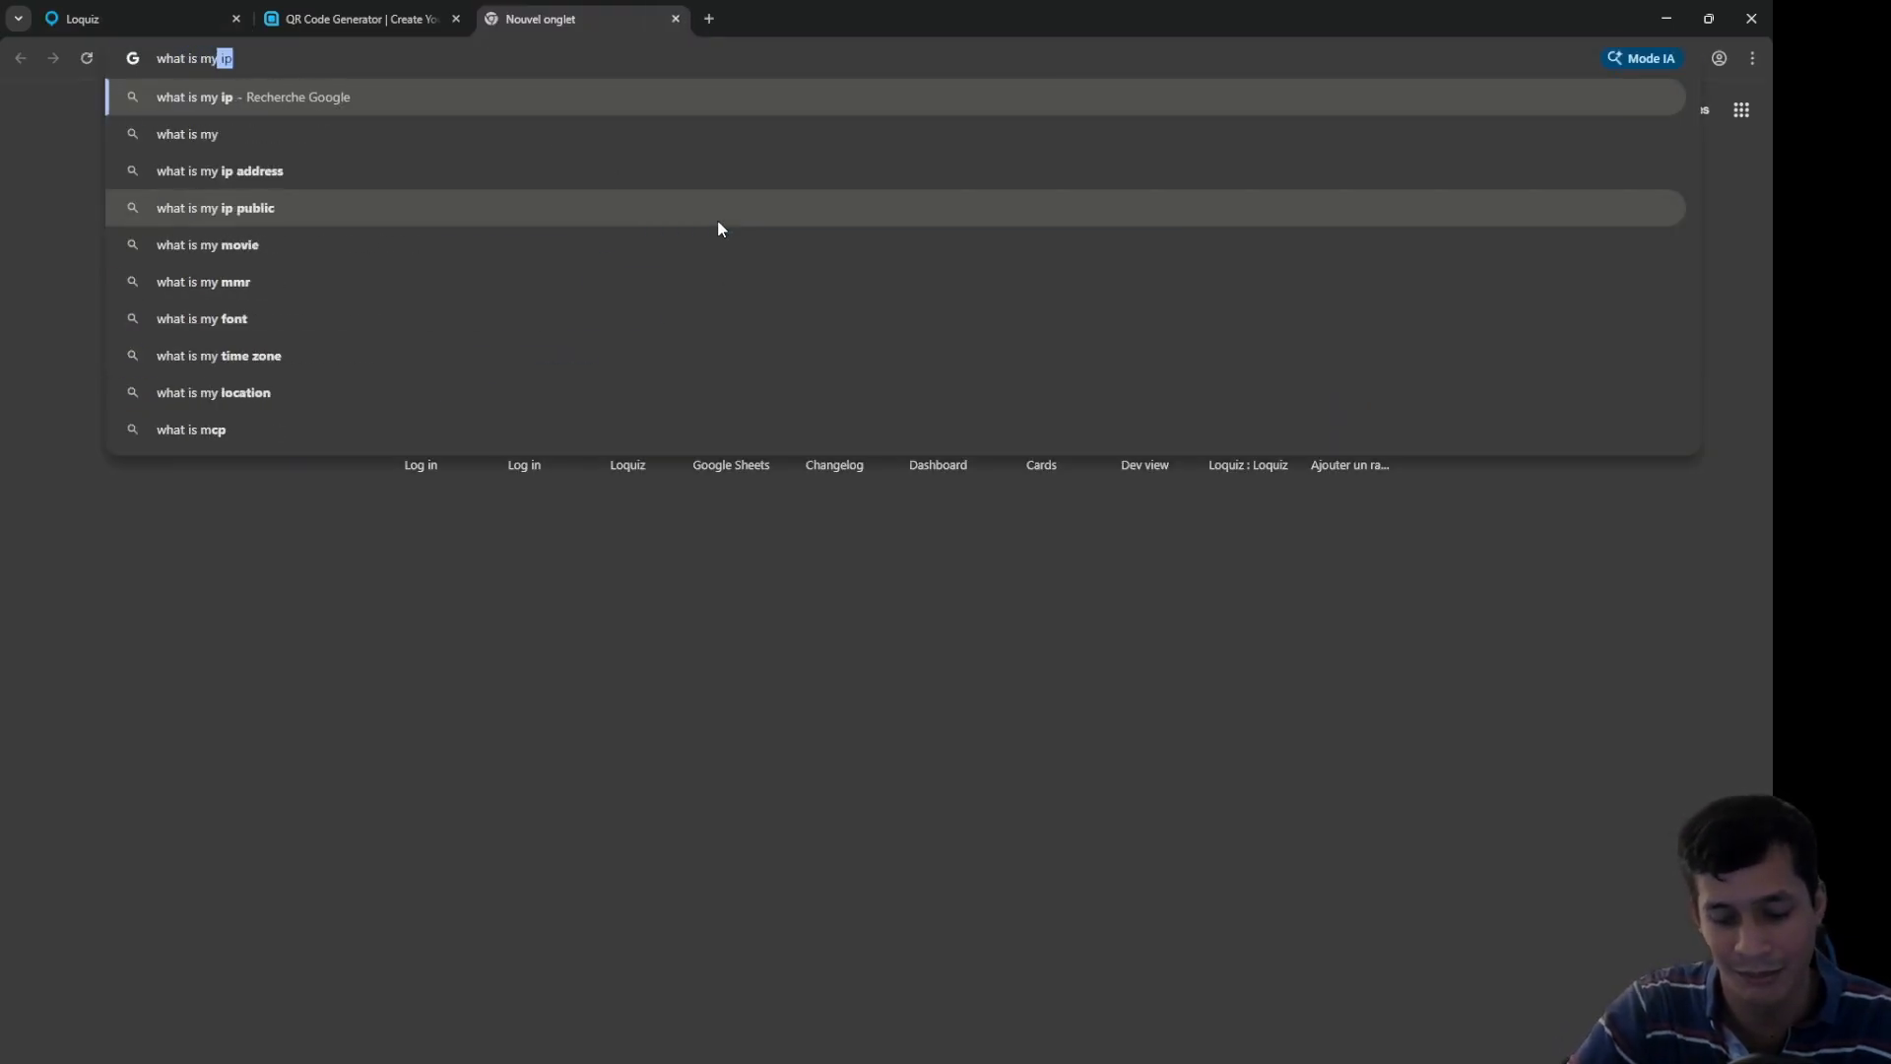
pyautogui.press('Return')
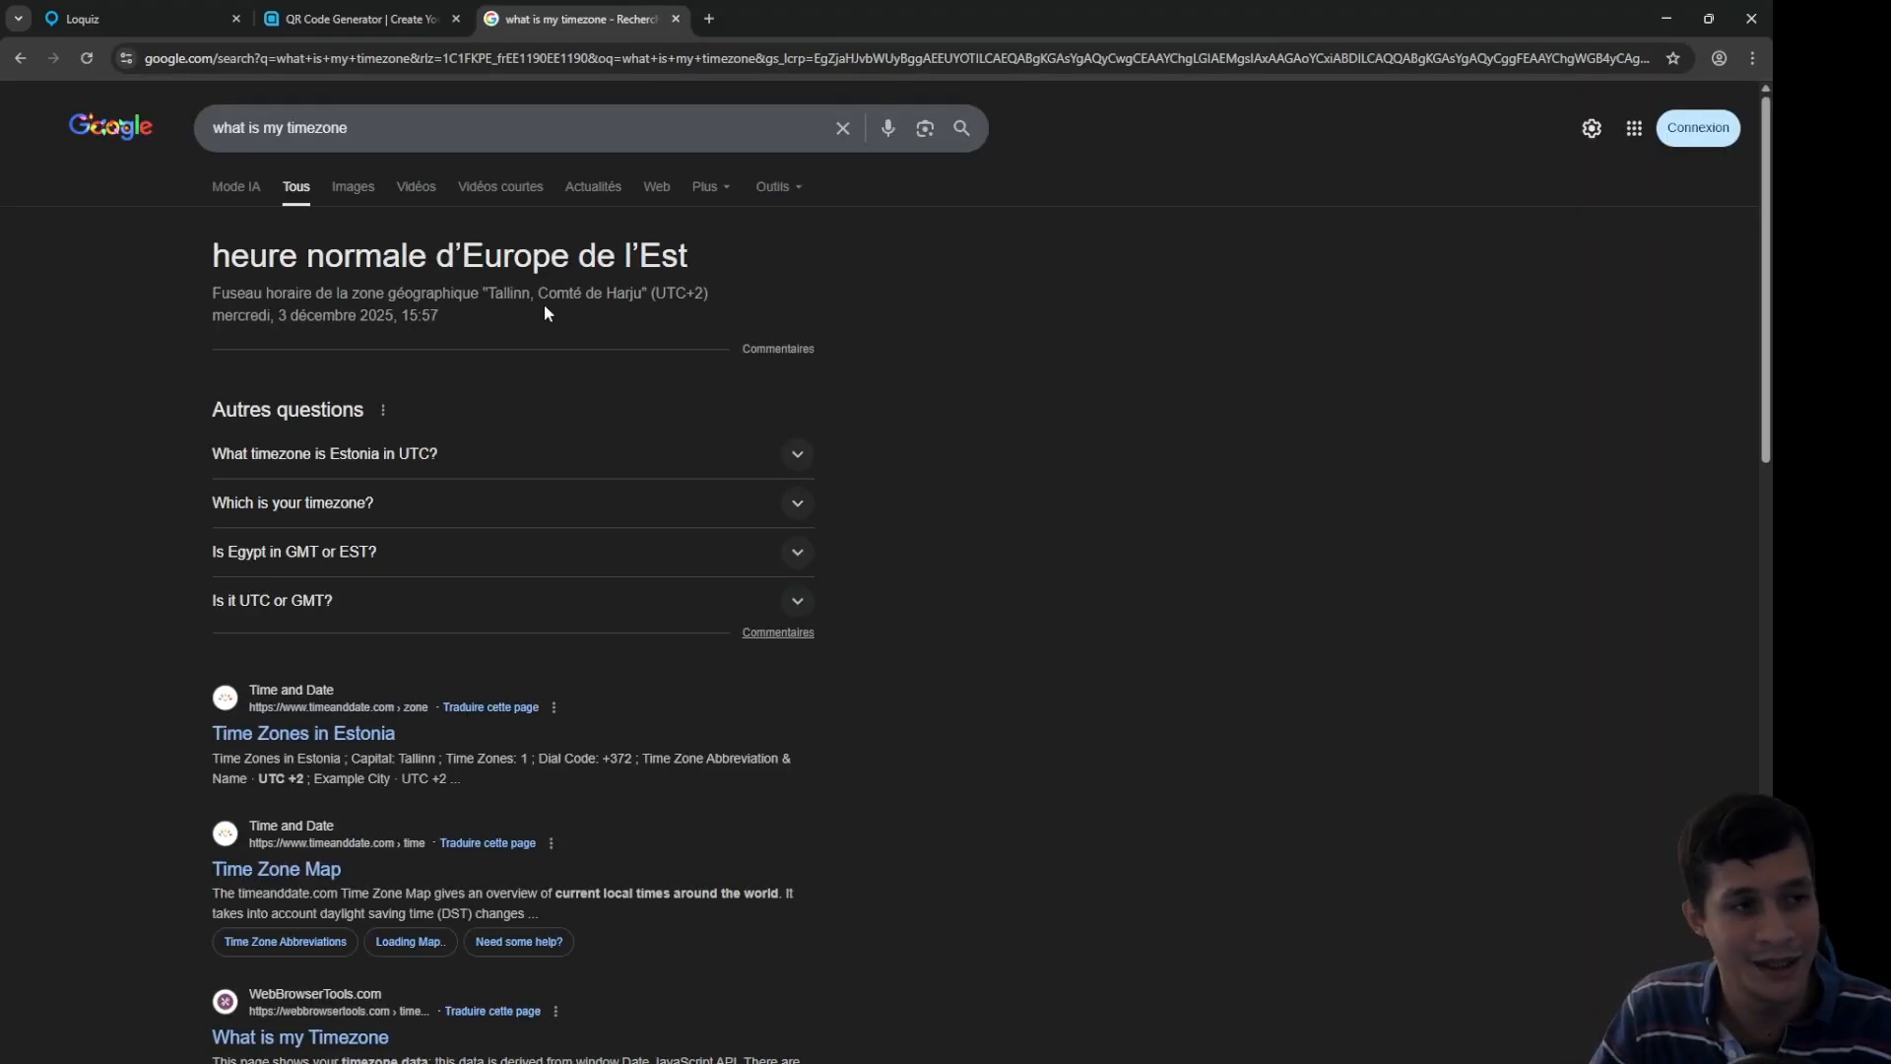
pyautogui.moveTo(698, 288); pyautogui.dragTo(661, 291)
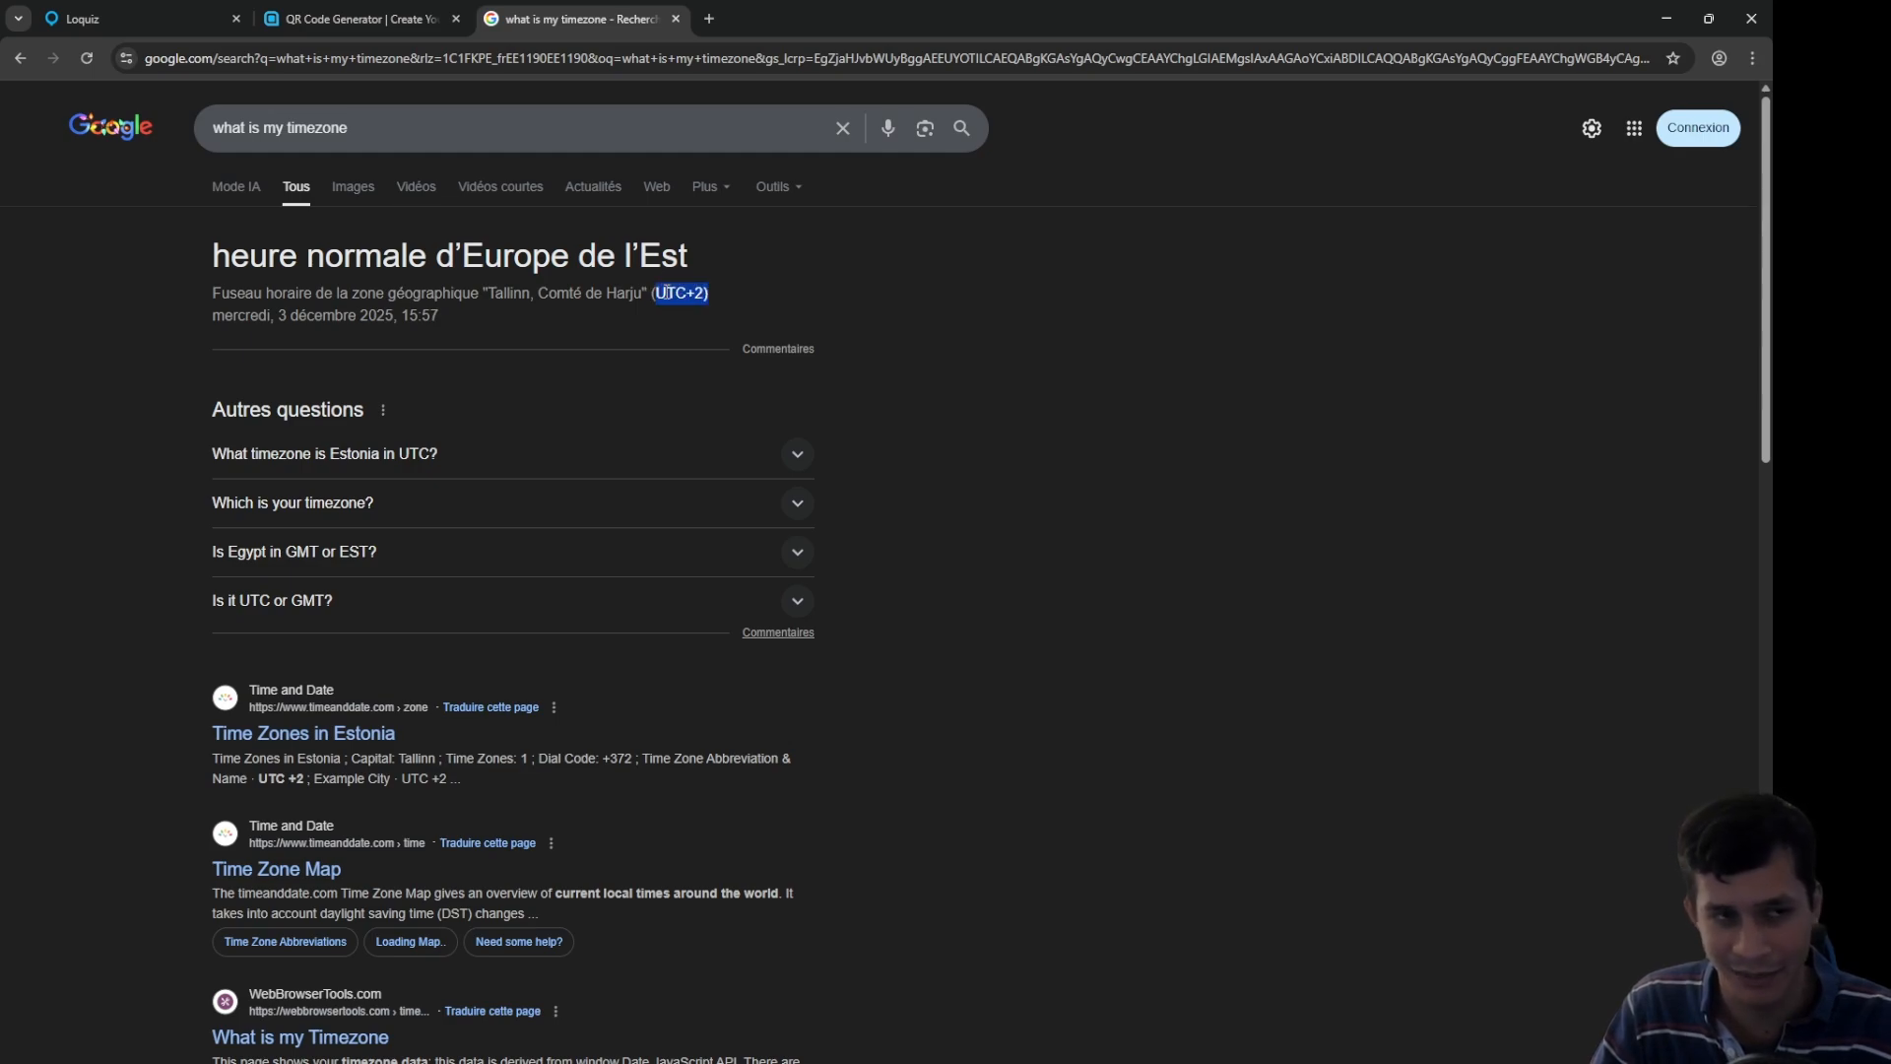
pyautogui.click(697, 294)
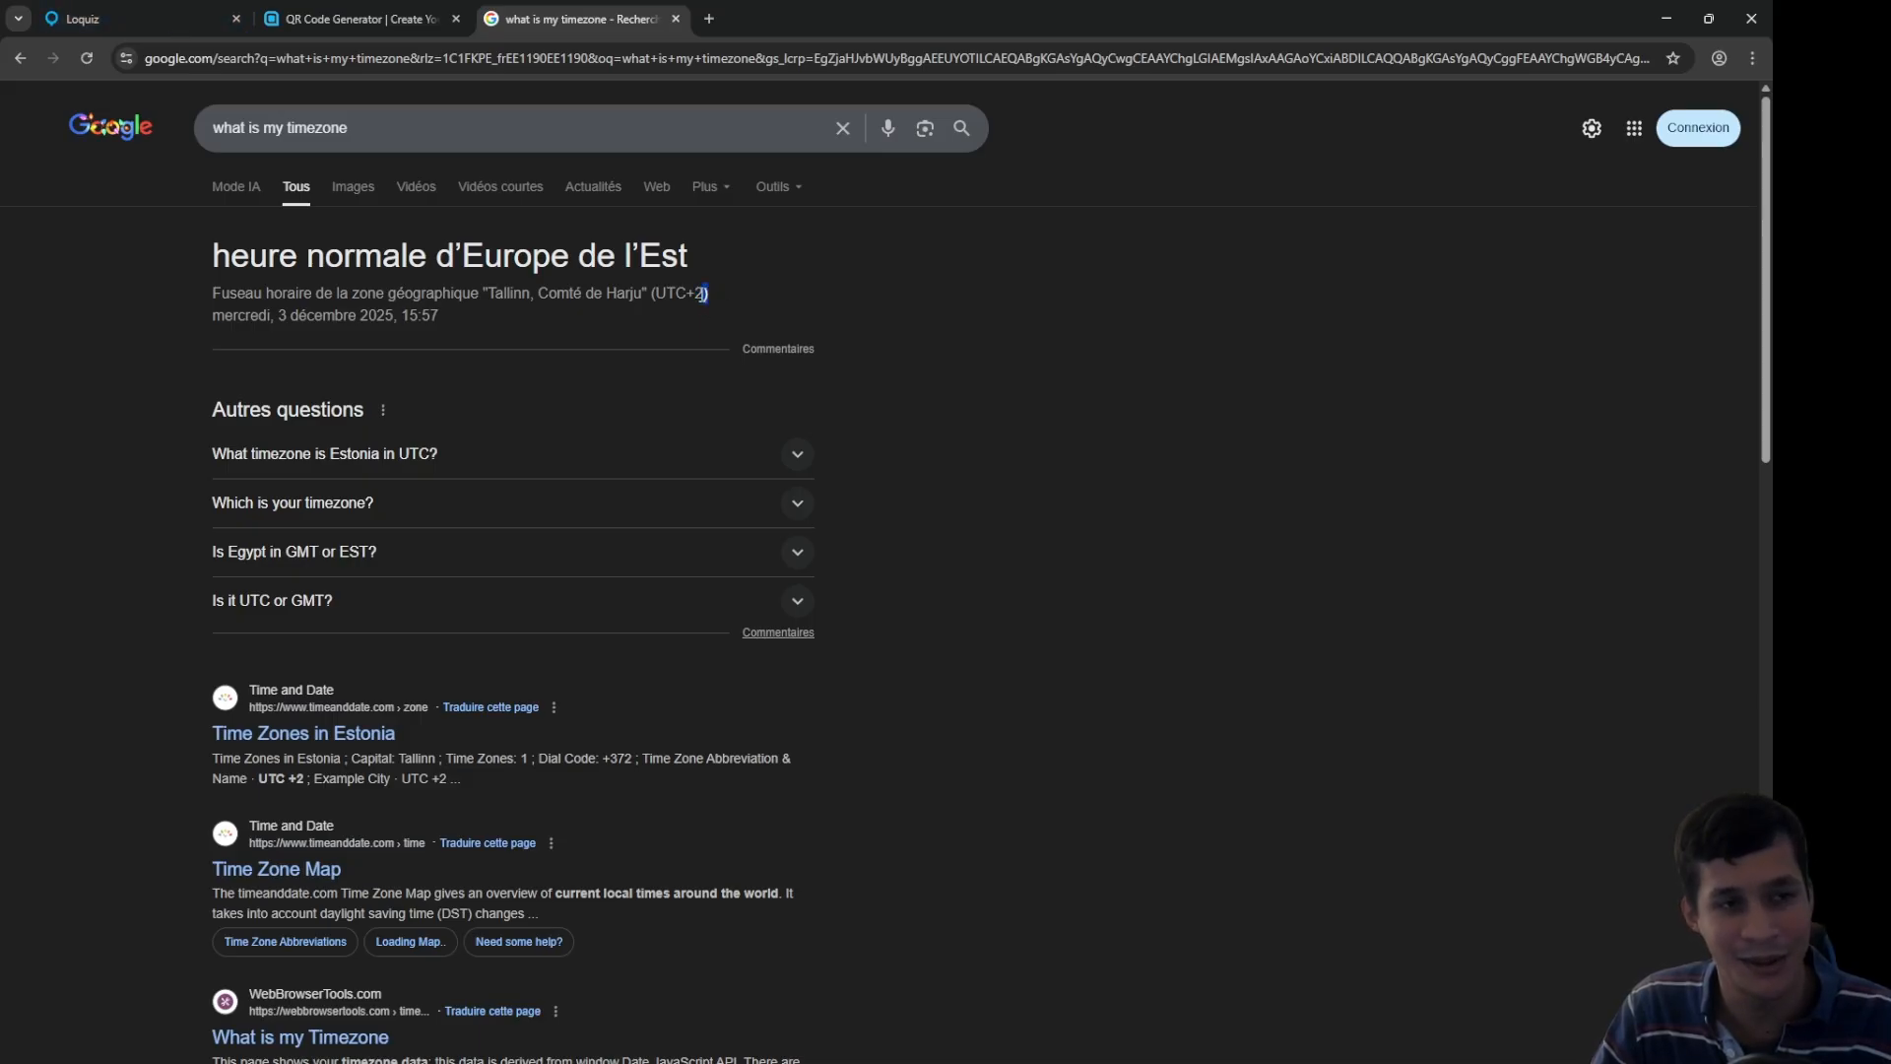
pyautogui.click(173, 31)
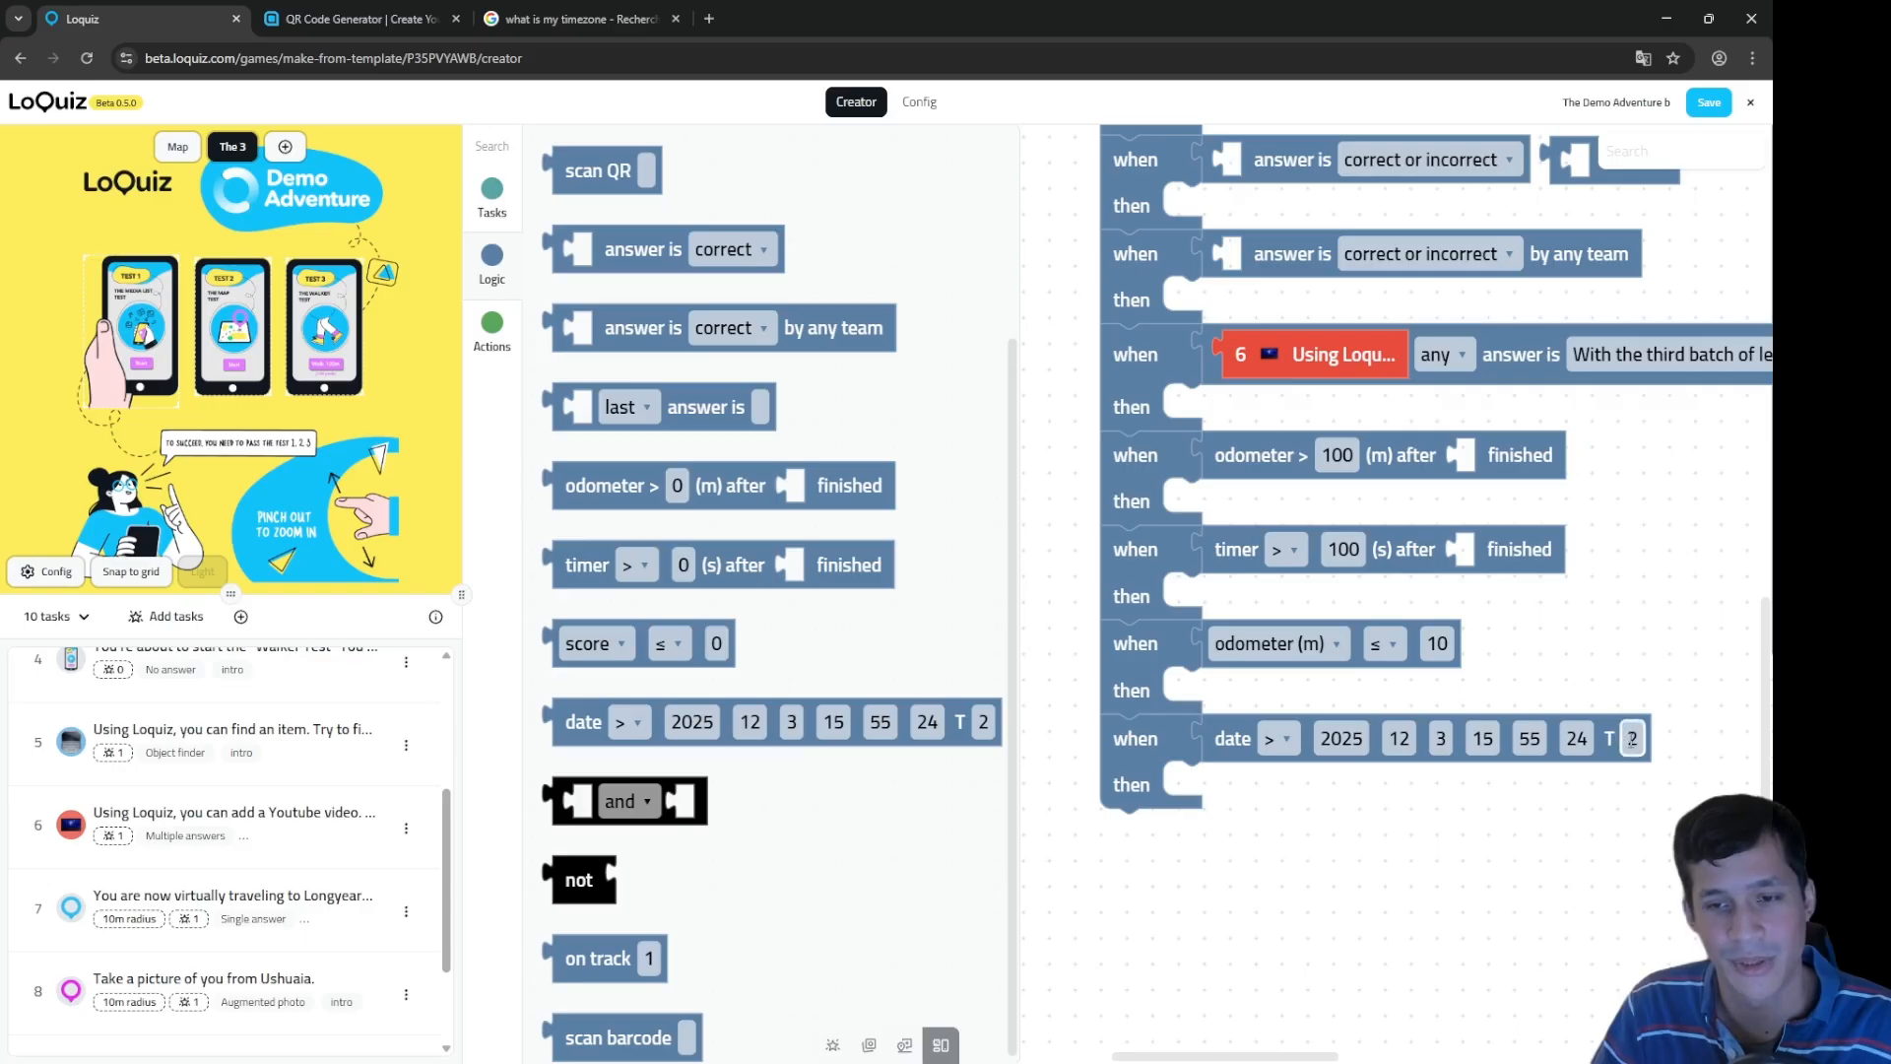
# Step: Set the date block's offset to 2 and drag new logic blocks, including a not block, onto the workspace
pyautogui.click(1632, 739)
pyautogui.moveTo(1418, 869); pyautogui.dragTo(1439, 654)
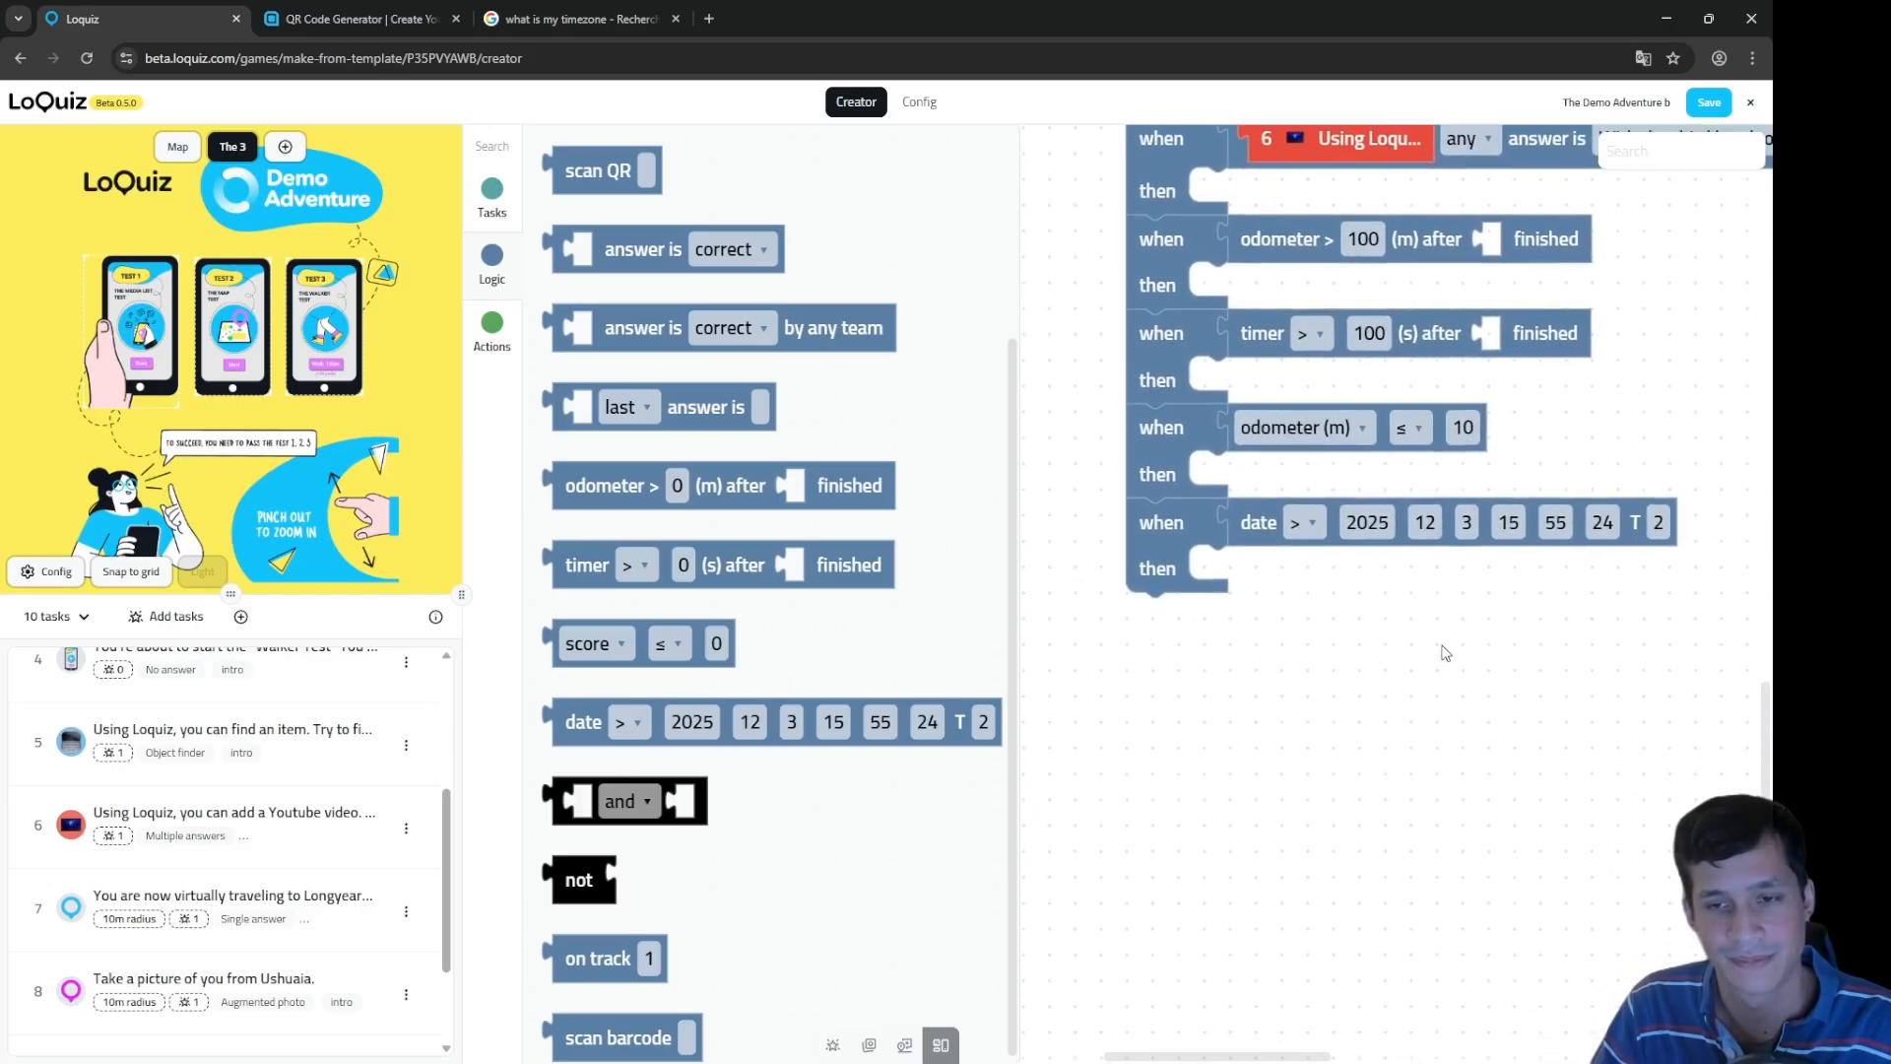
pyautogui.scroll(3, 585, 258)
pyautogui.moveTo(581, 166); pyautogui.dragTo(1172, 621)
pyautogui.scroll(-3, 699, 640)
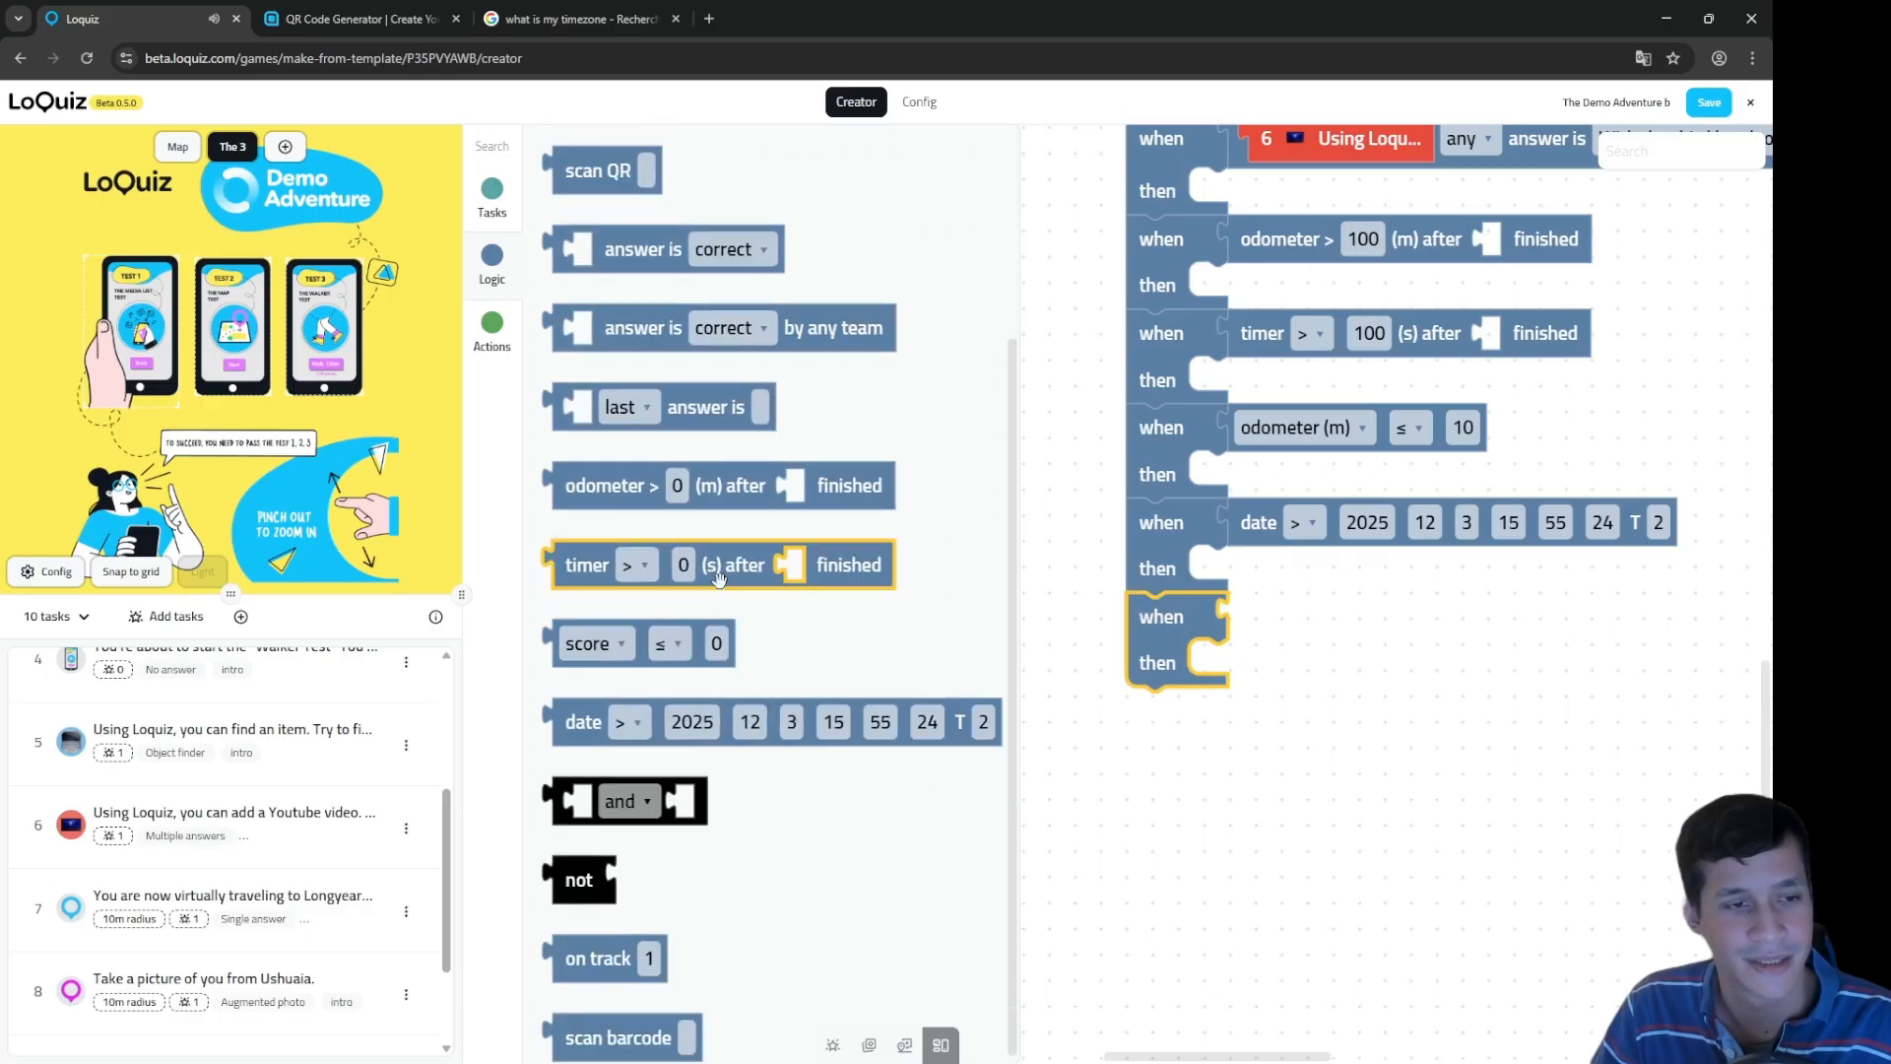
pyautogui.moveTo(608, 796); pyautogui.dragTo(1276, 619)
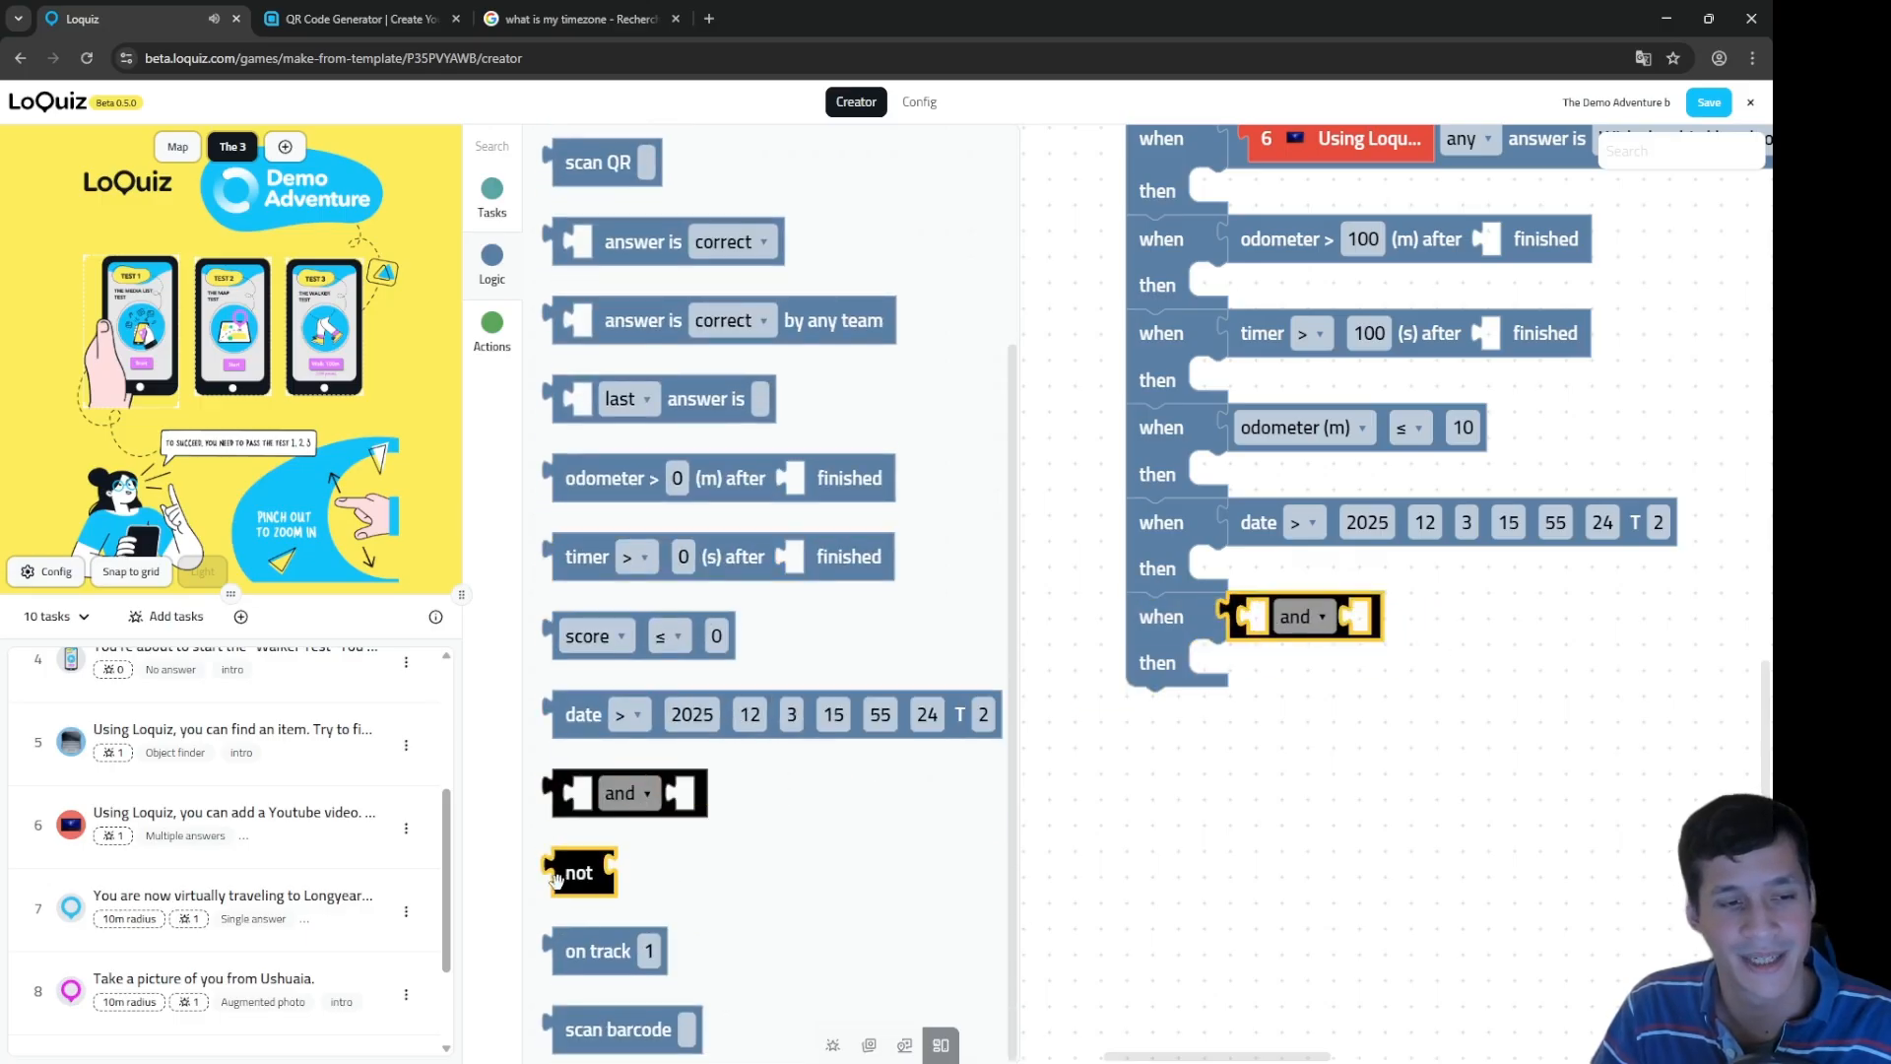
pyautogui.moveTo(579, 873); pyautogui.dragTo(1497, 642)
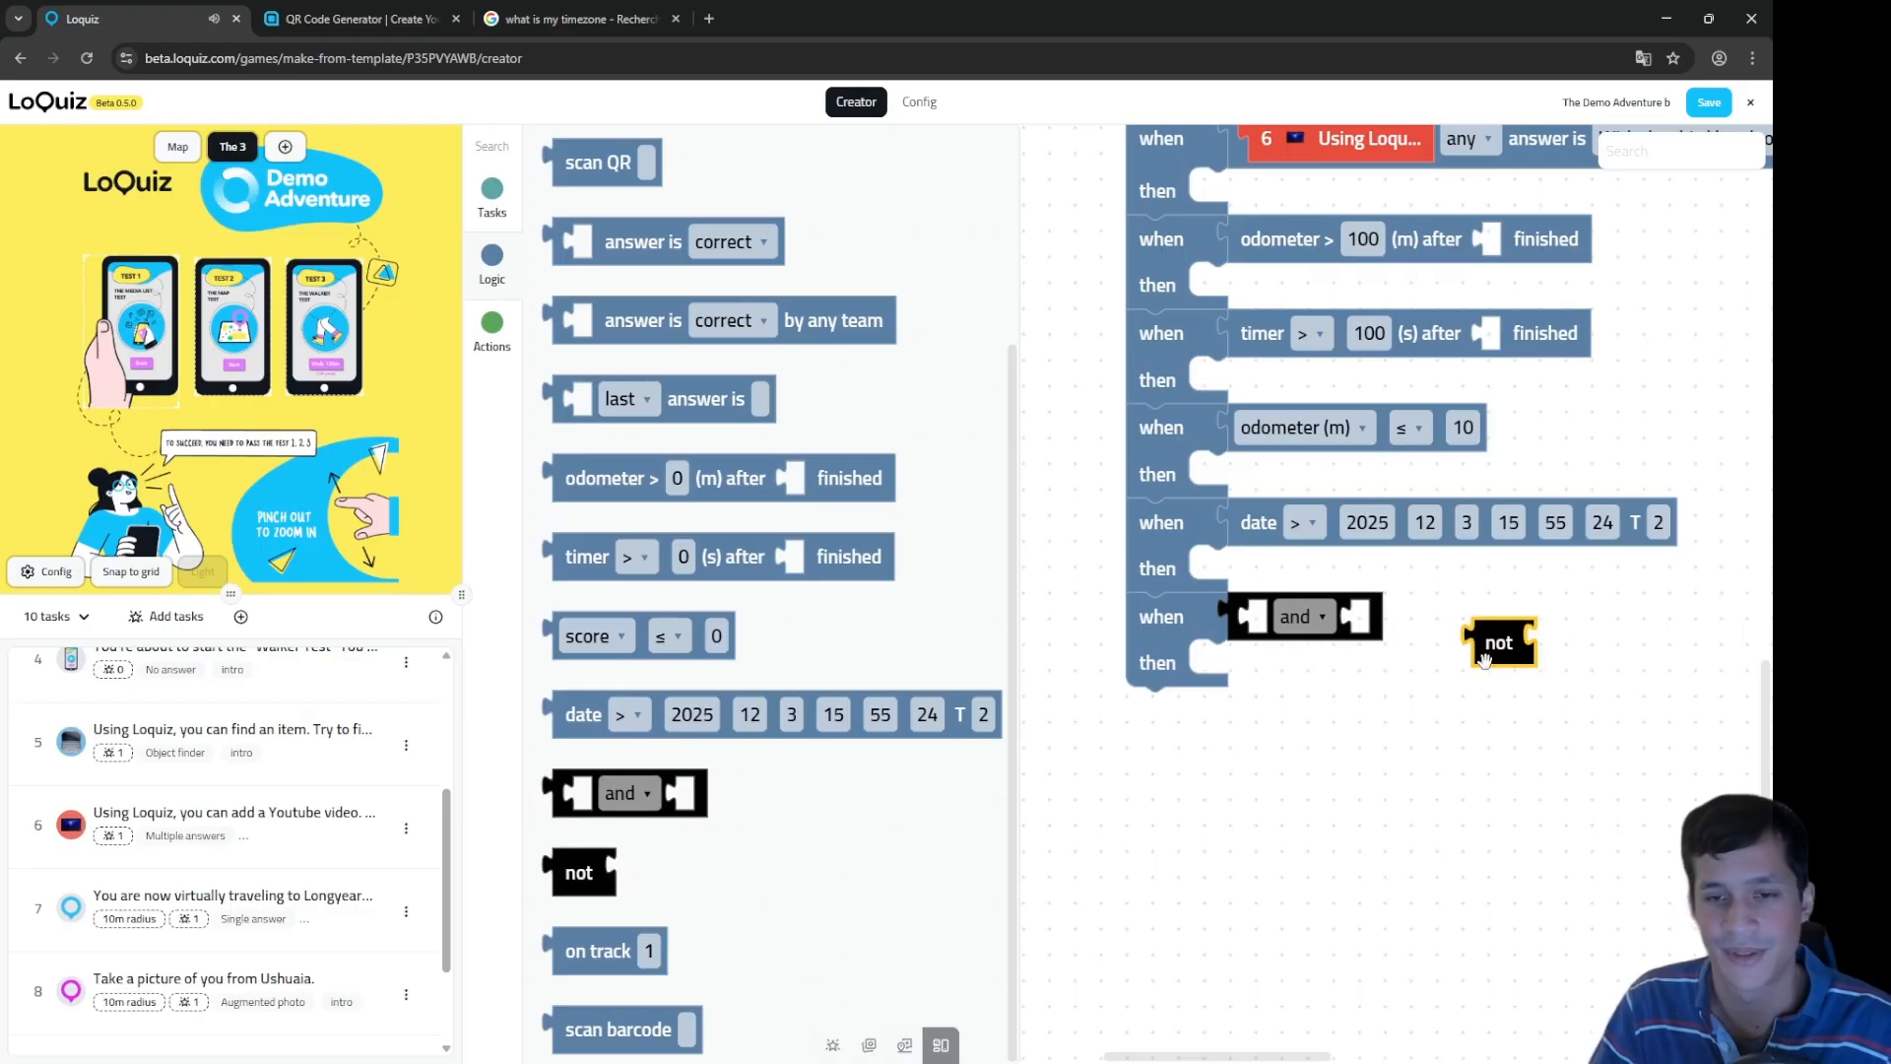
# Step: Change the last rule's and block to or, and put the not block before the scan QR condition
pyautogui.click(1308, 631)
pyautogui.click(1308, 629)
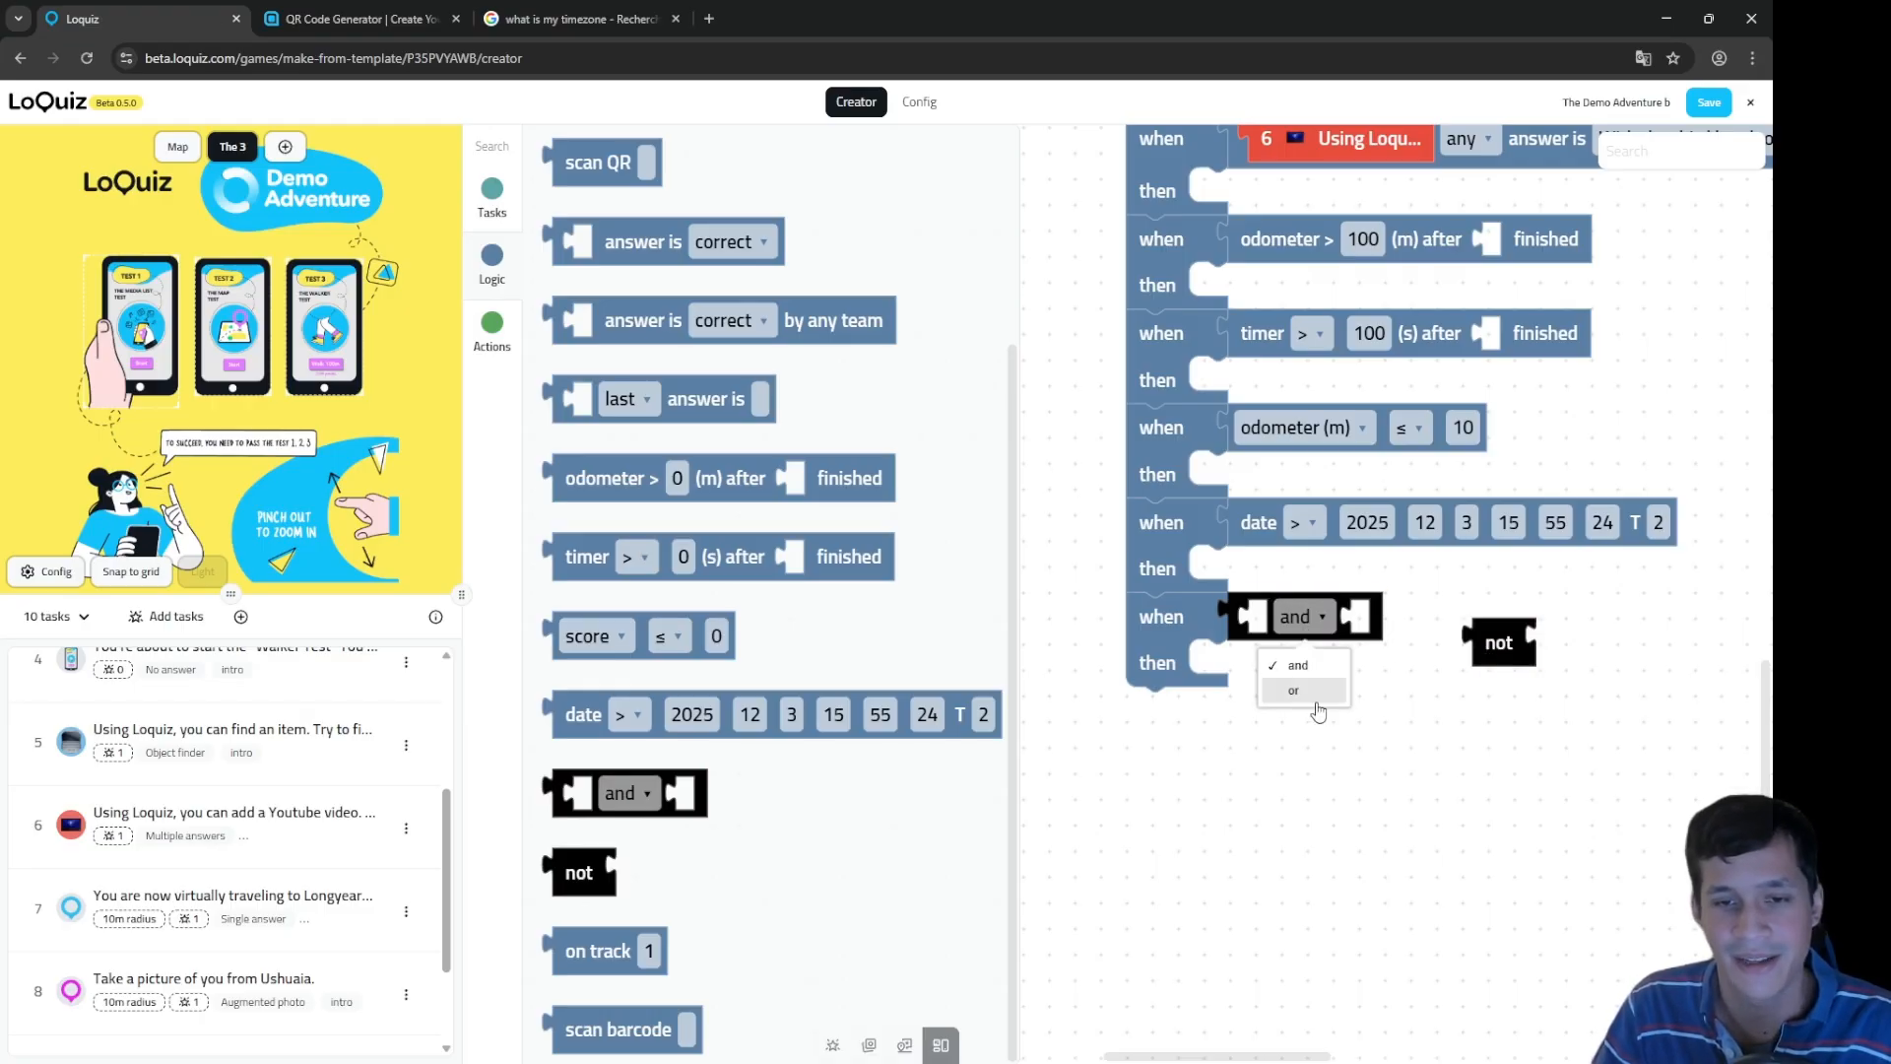
pyautogui.click(1316, 700)
pyautogui.click(1483, 645)
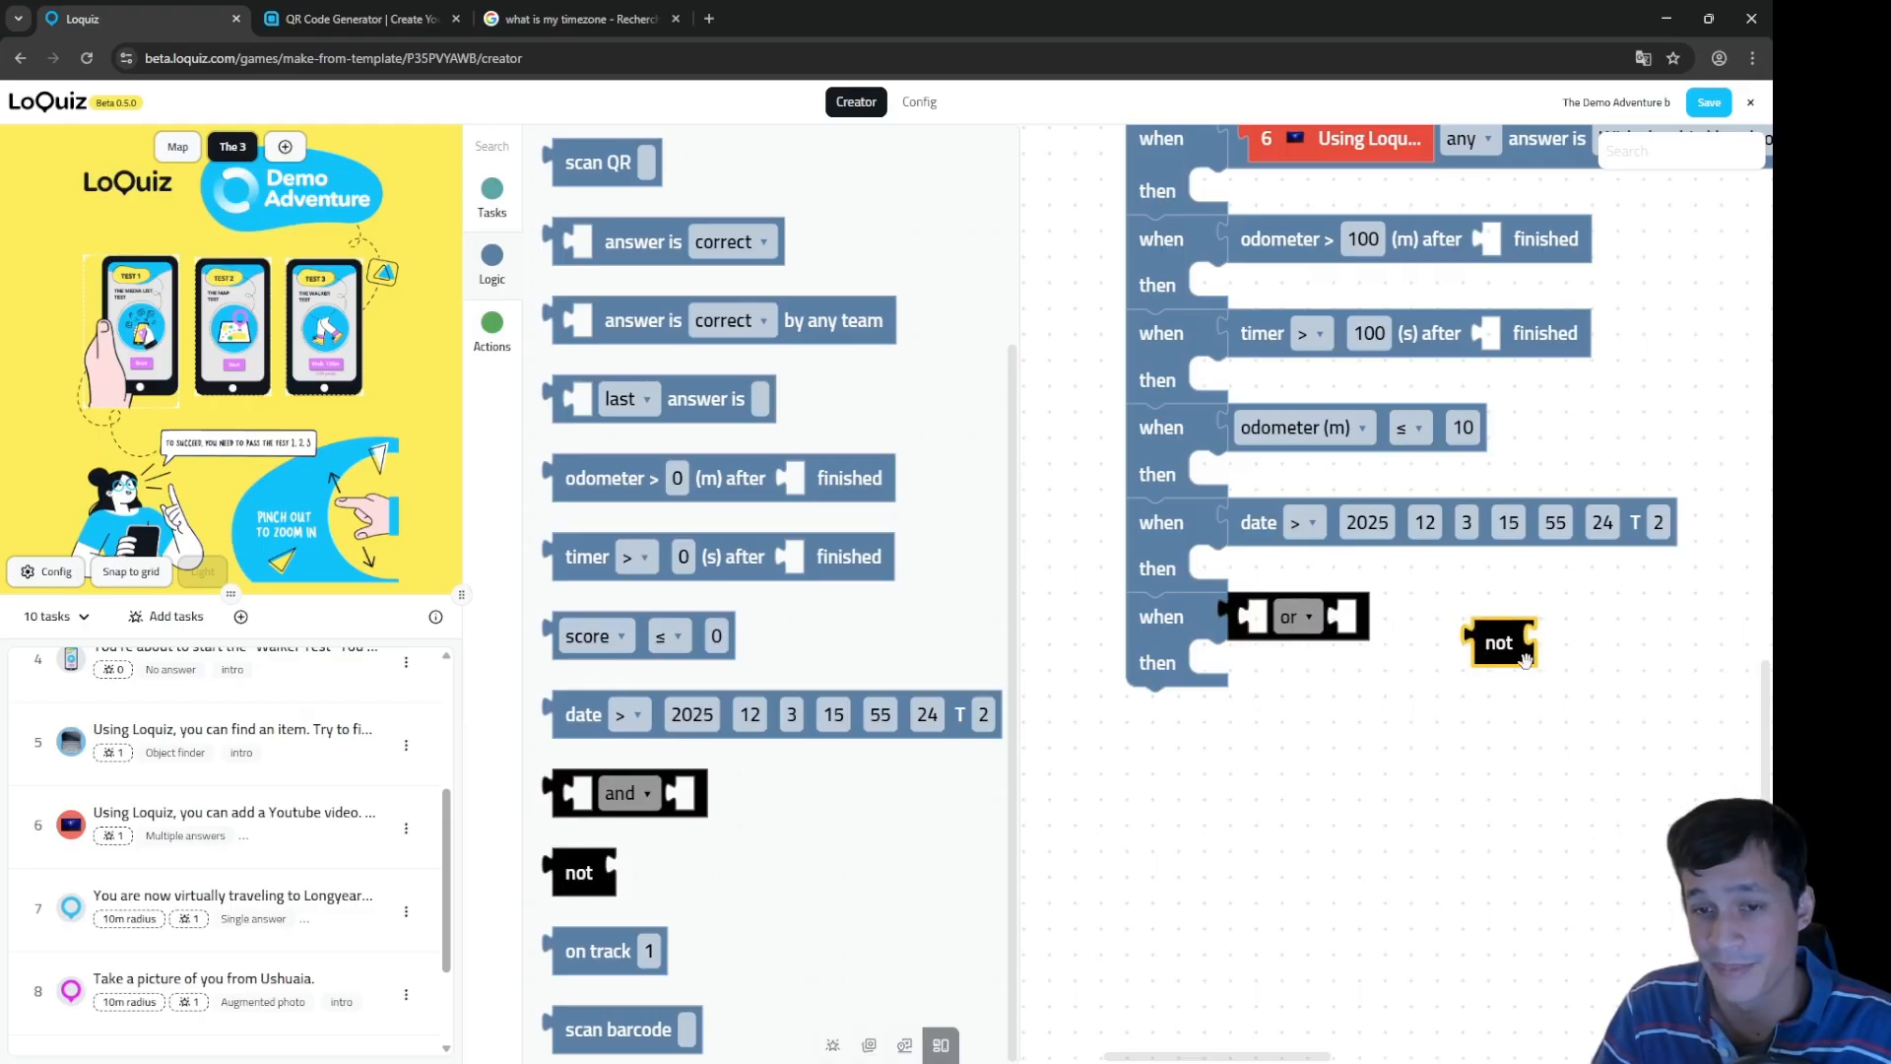
pyautogui.scroll(3, 1507, 749)
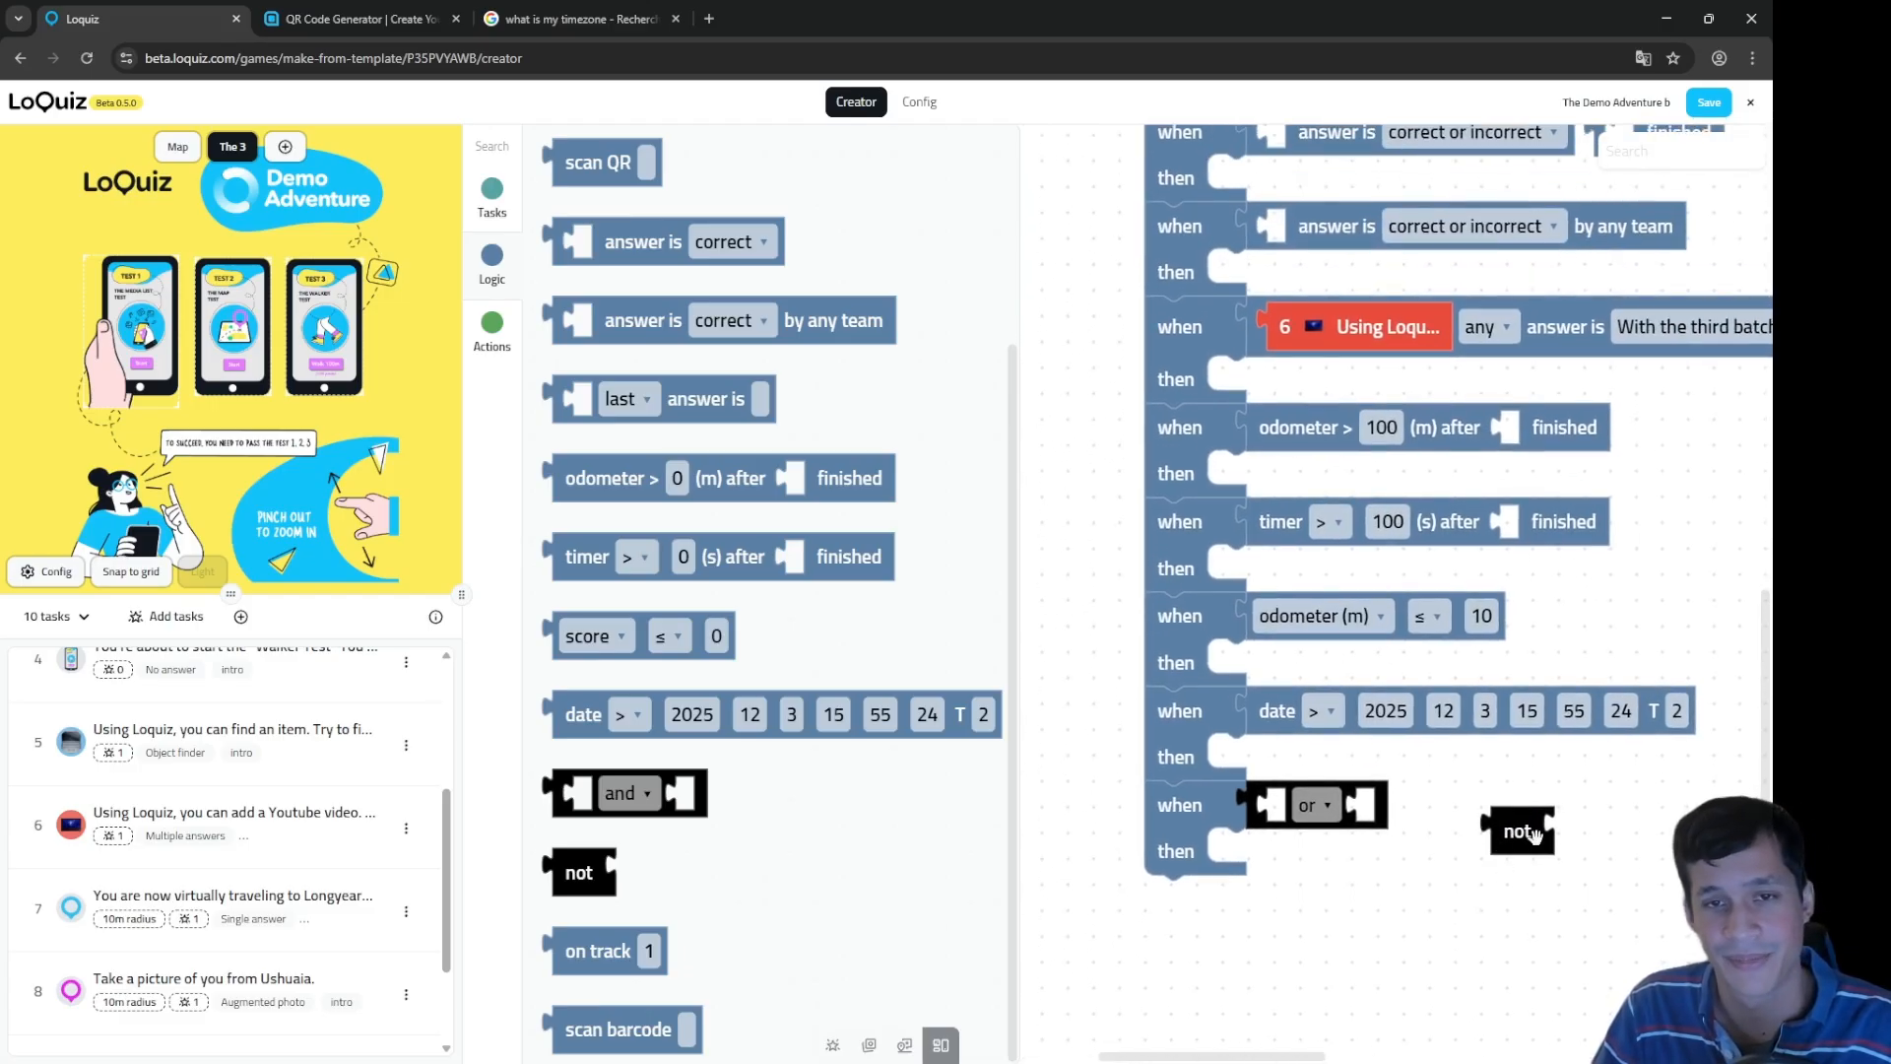
pyautogui.moveTo(1593, 829); pyautogui.dragTo(1504, 937)
pyautogui.moveTo(1407, 988); pyautogui.dragTo(1172, 195)
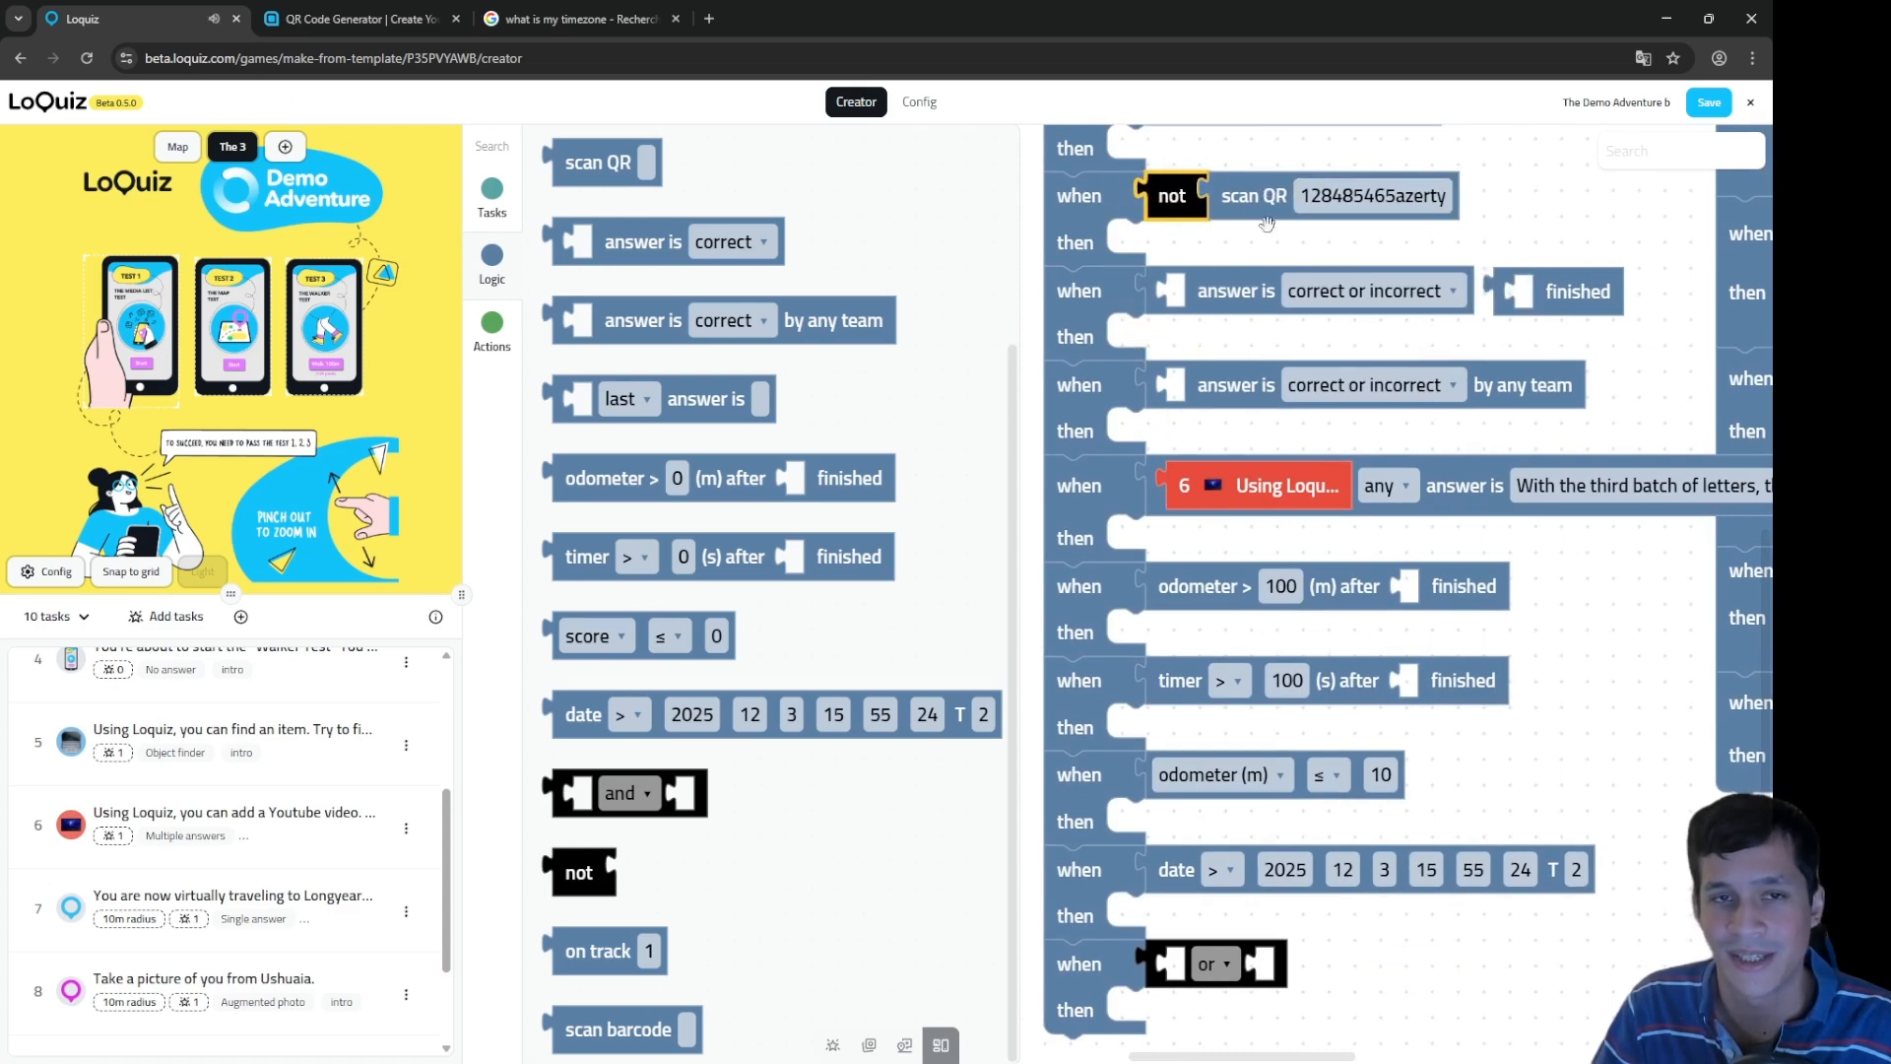
# Step: Fill both or slots with finished conditions, then add an empty when/then rule beneath
pyautogui.moveTo(1405, 1013); pyautogui.dragTo(1432, 753)
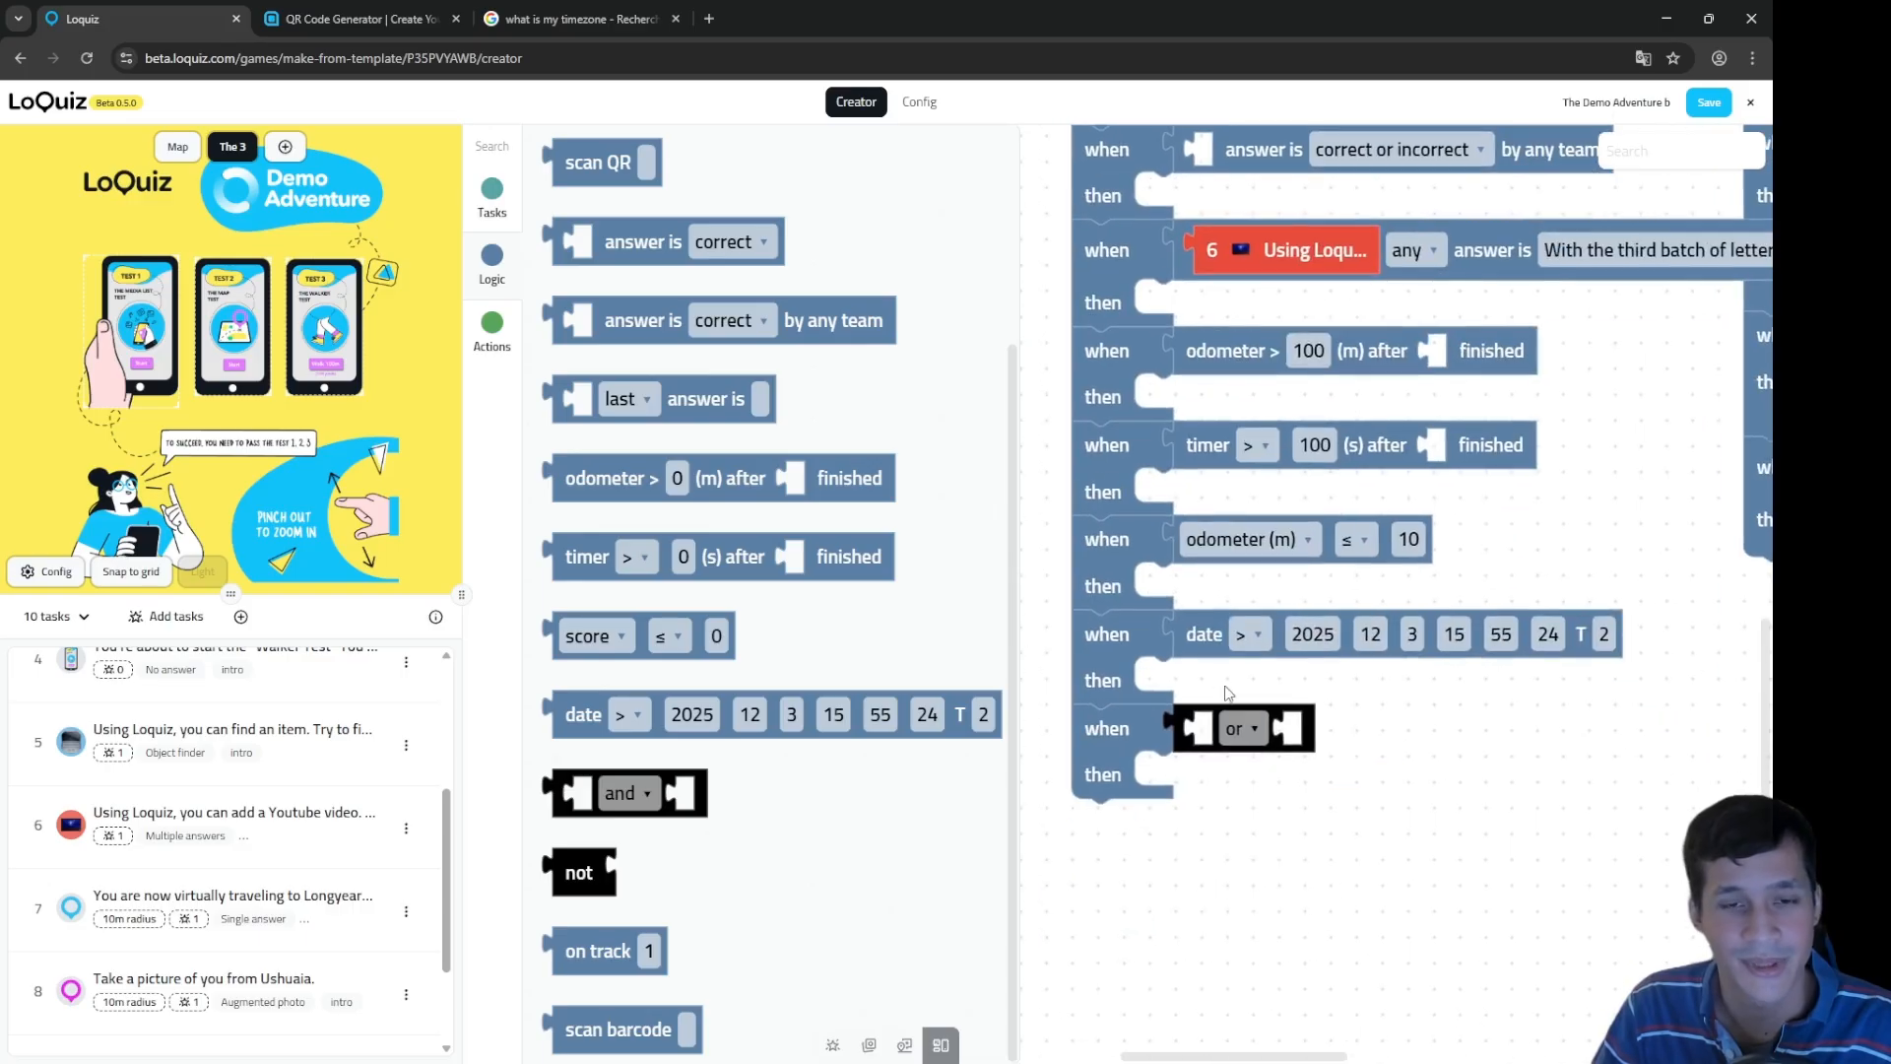
pyautogui.scroll(3, 689, 266)
pyautogui.moveTo(646, 294); pyautogui.dragTo(1289, 756)
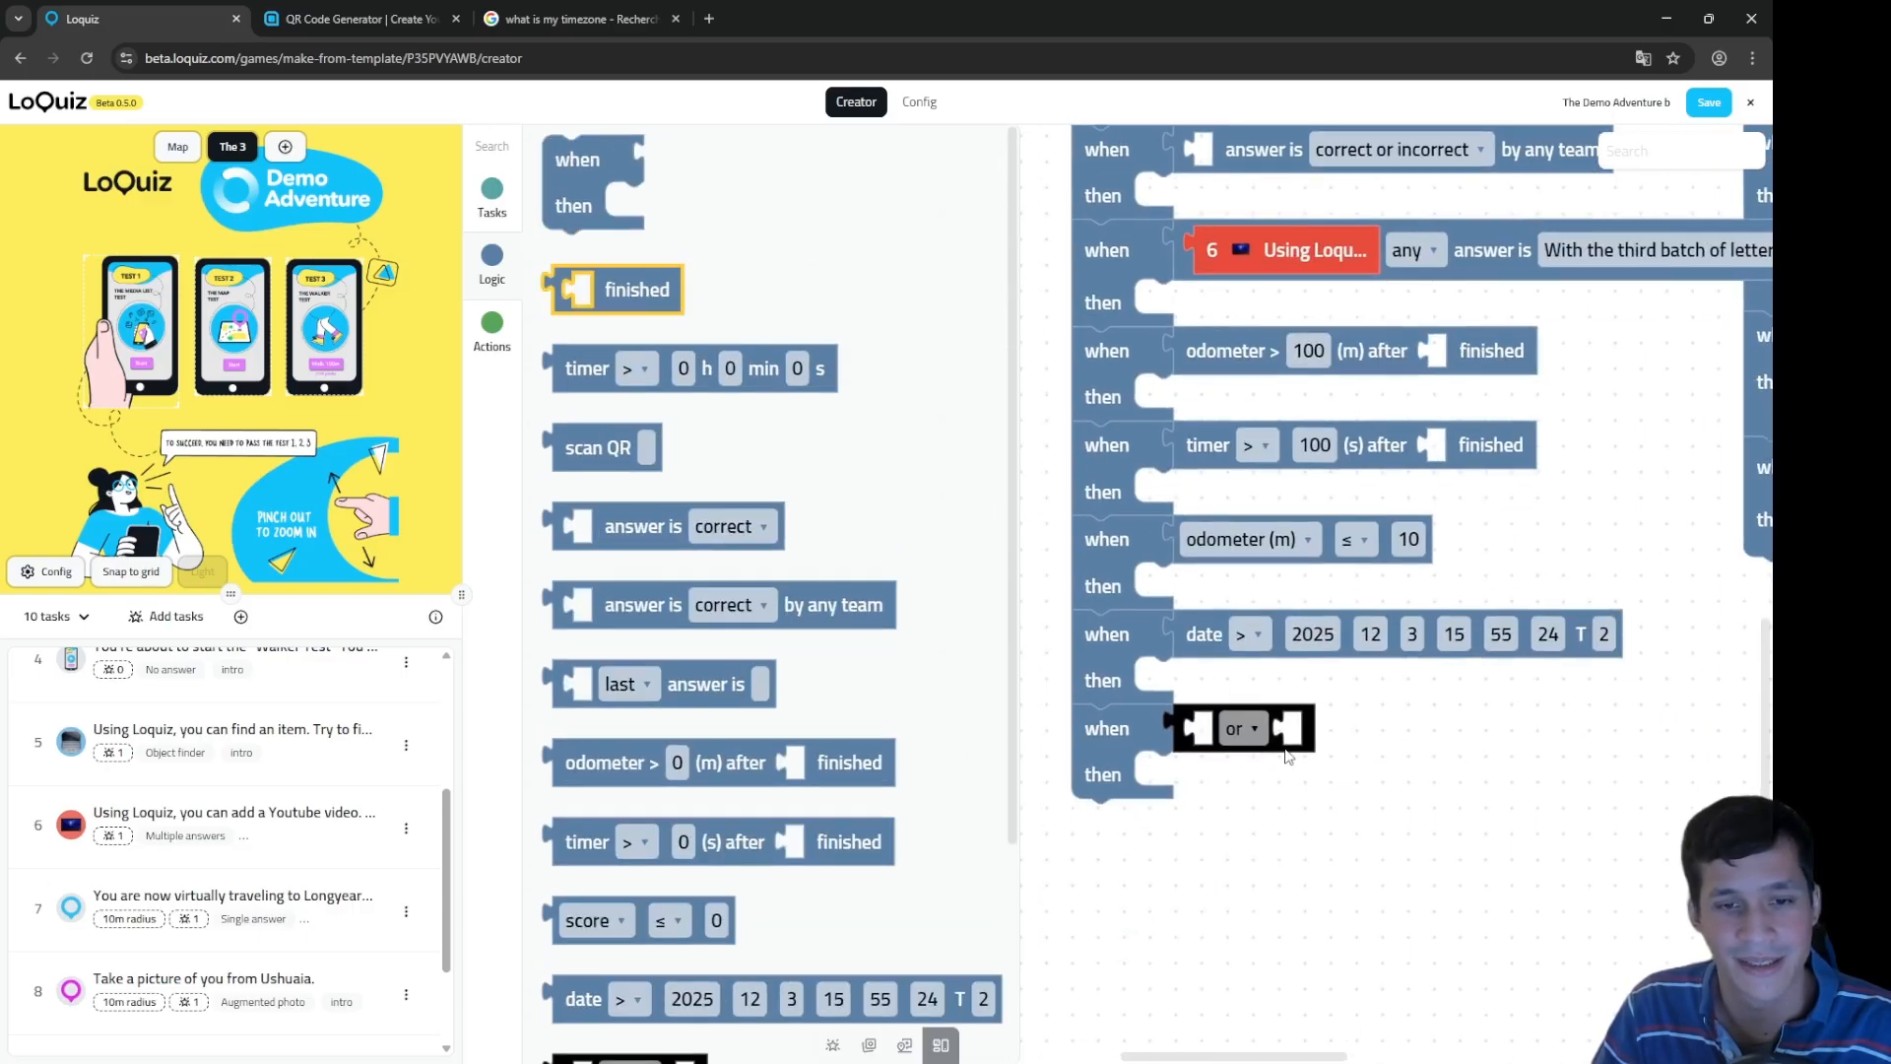
pyautogui.moveTo(616, 286); pyautogui.dragTo(1256, 734)
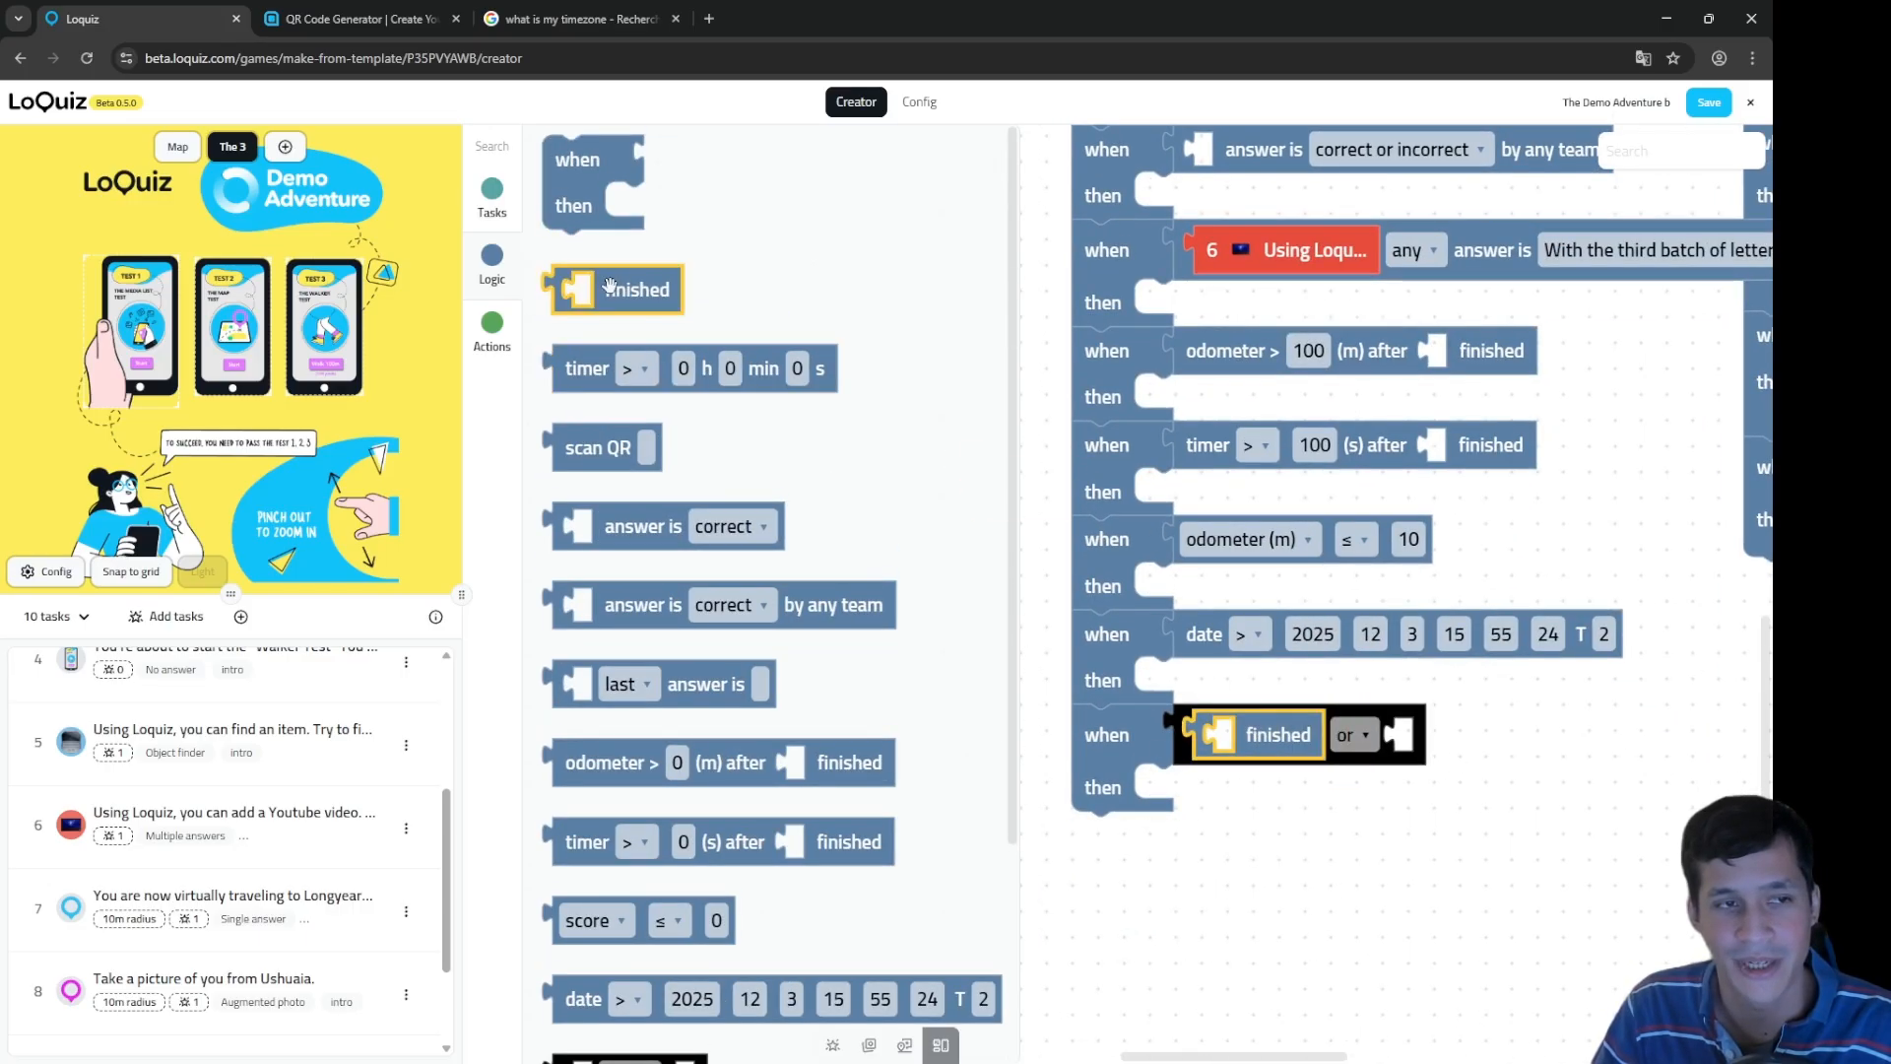
pyautogui.moveTo(617, 289); pyautogui.dragTo(1448, 736)
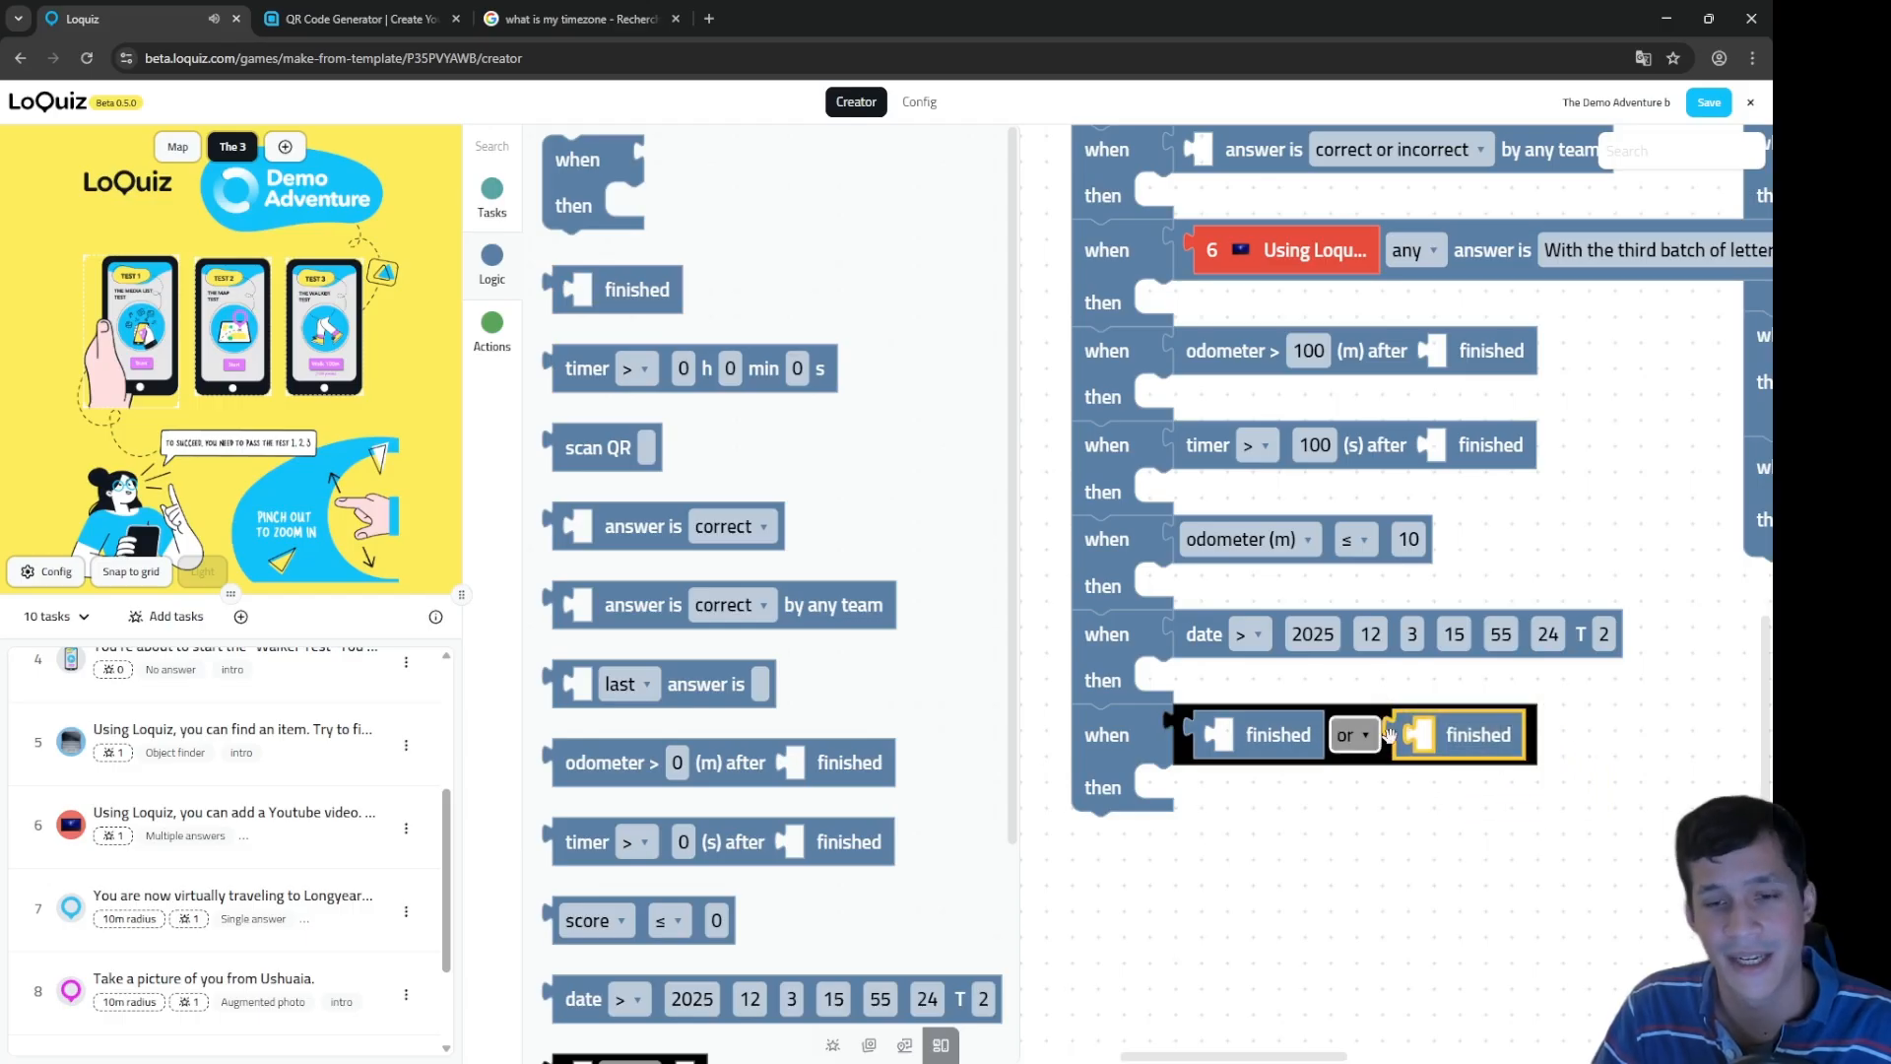
pyautogui.click(1344, 735)
pyautogui.click(1351, 775)
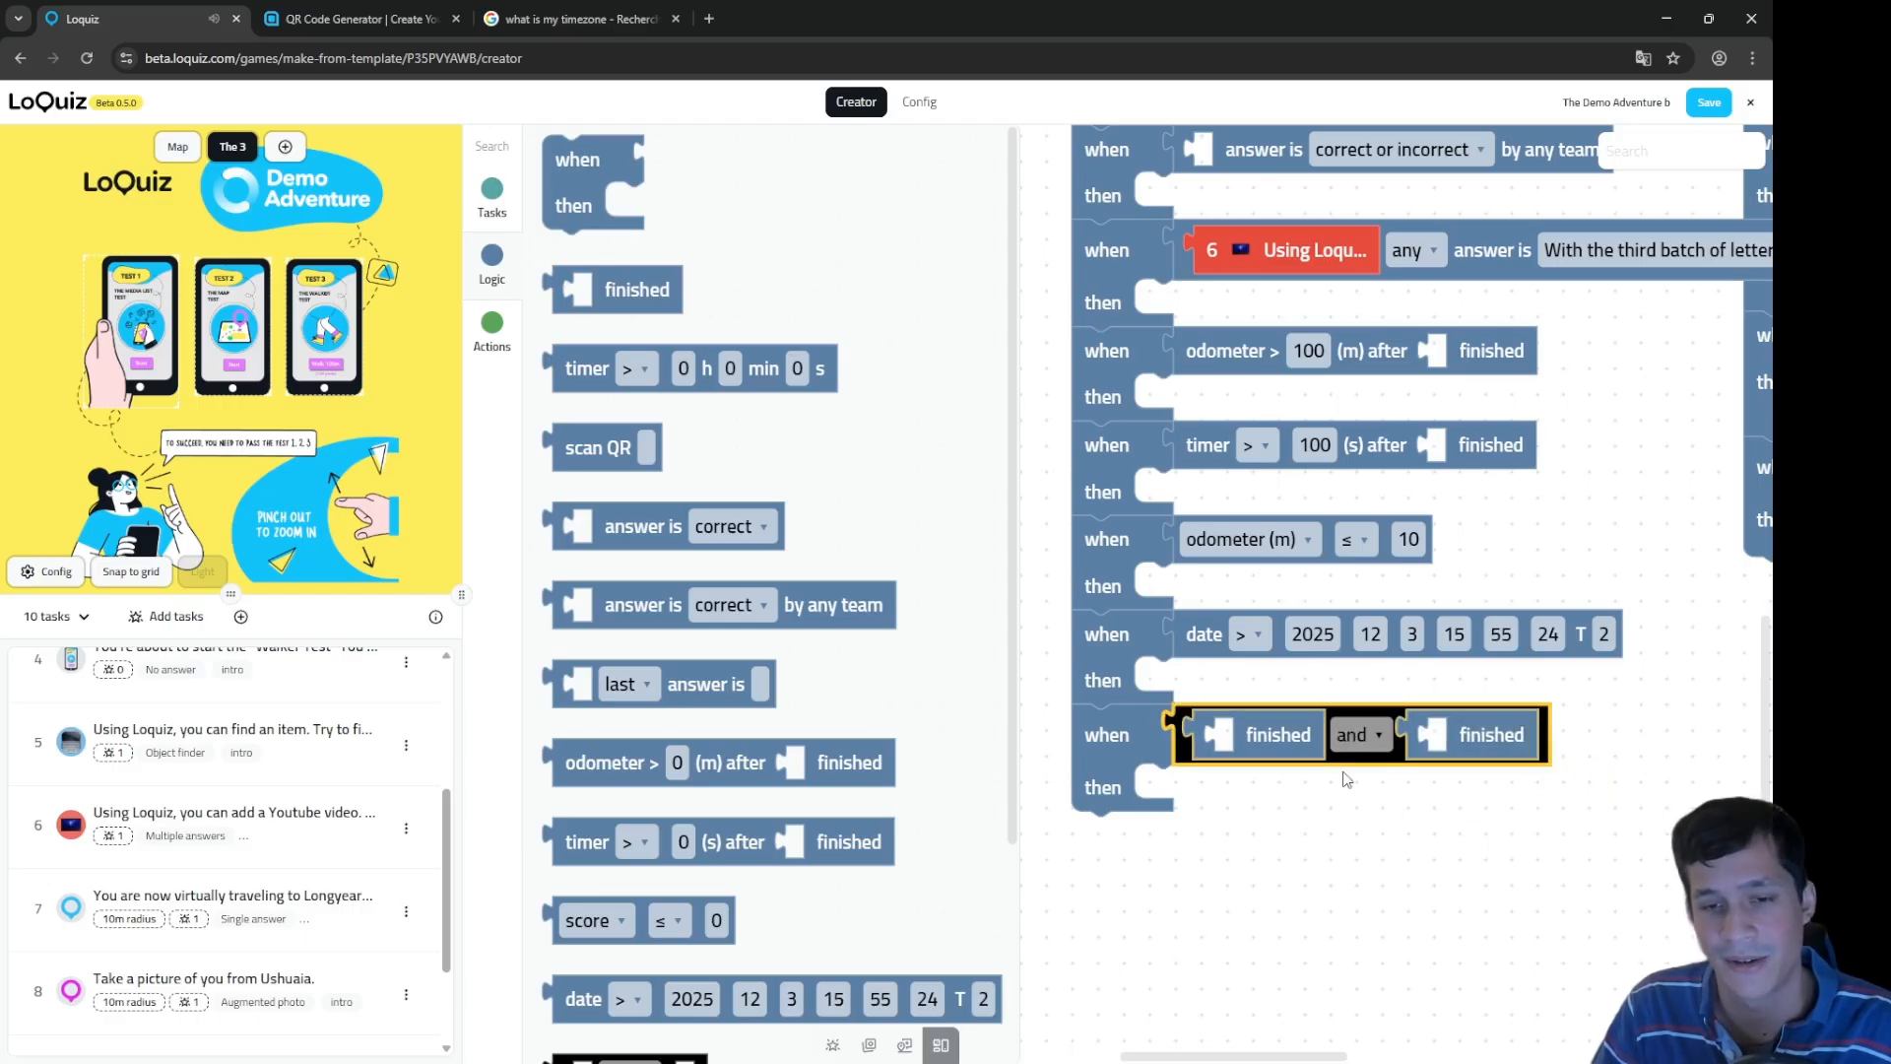
pyautogui.click(1350, 796)
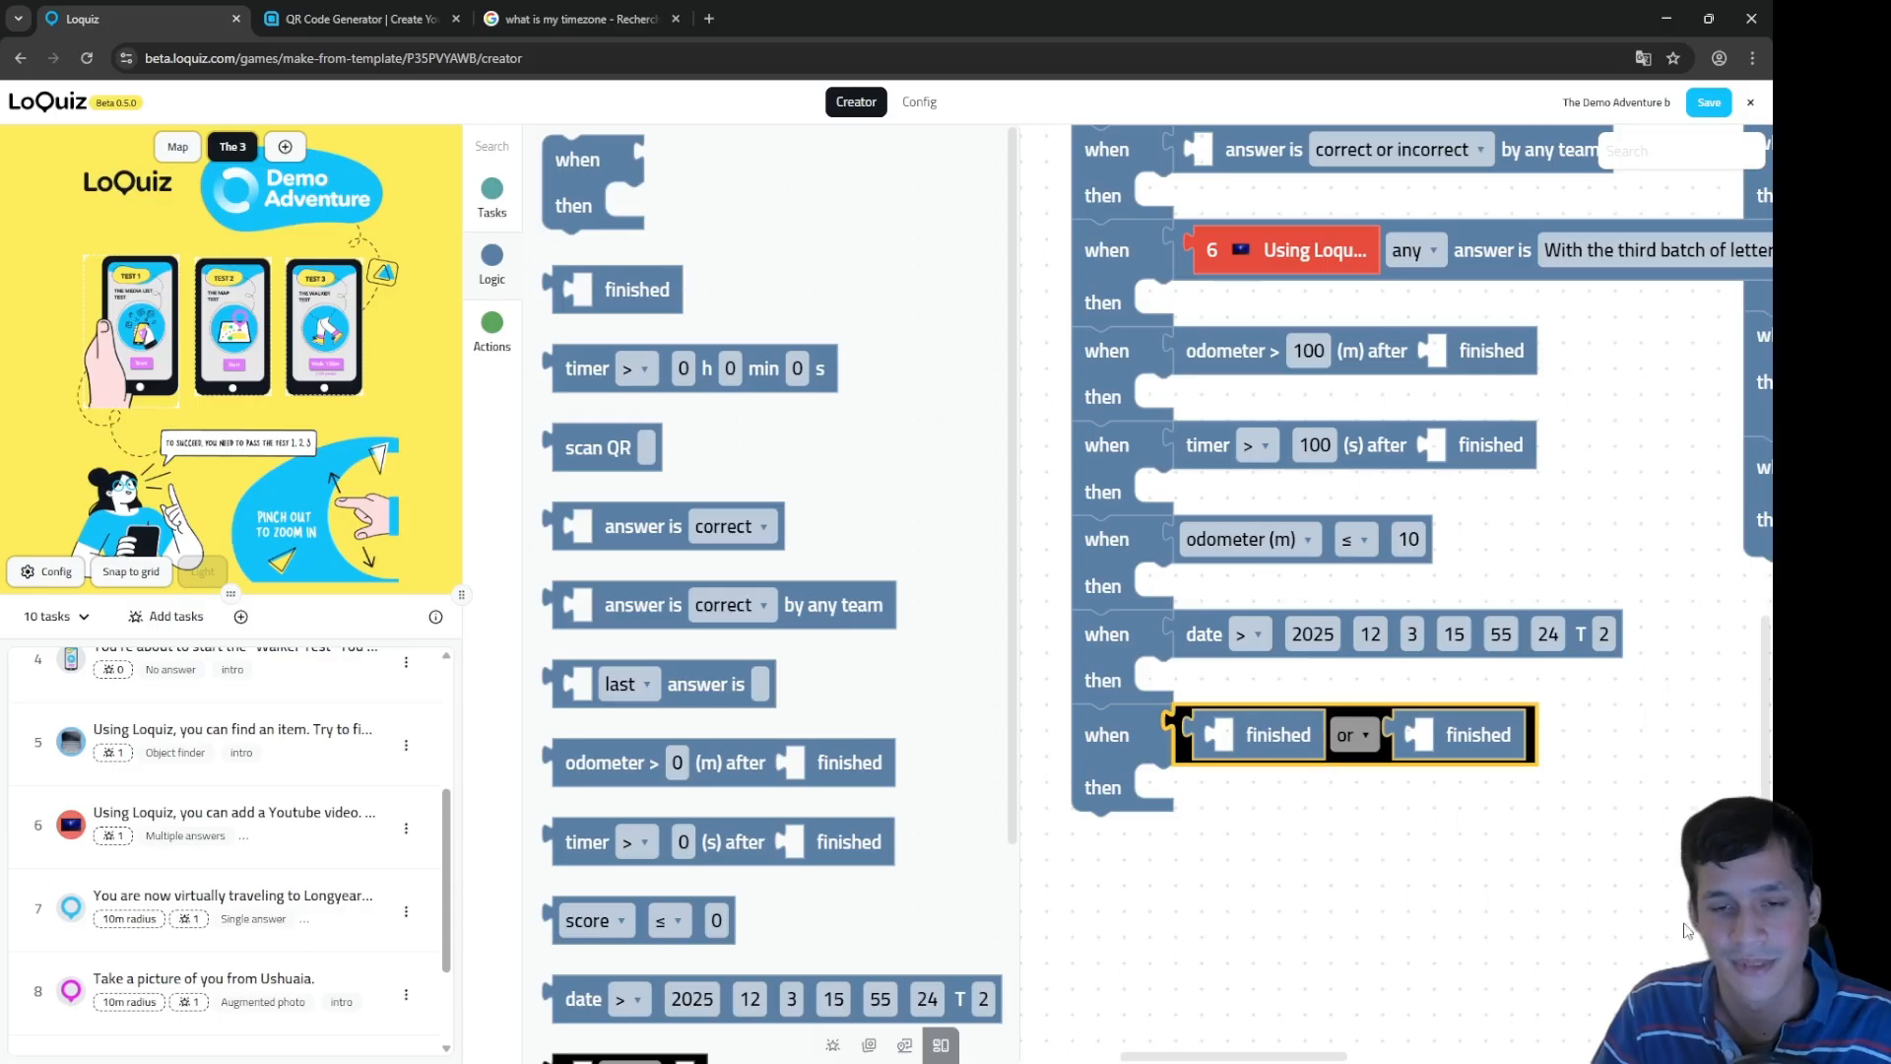
pyautogui.moveTo(1385, 870); pyautogui.dragTo(1458, 790)
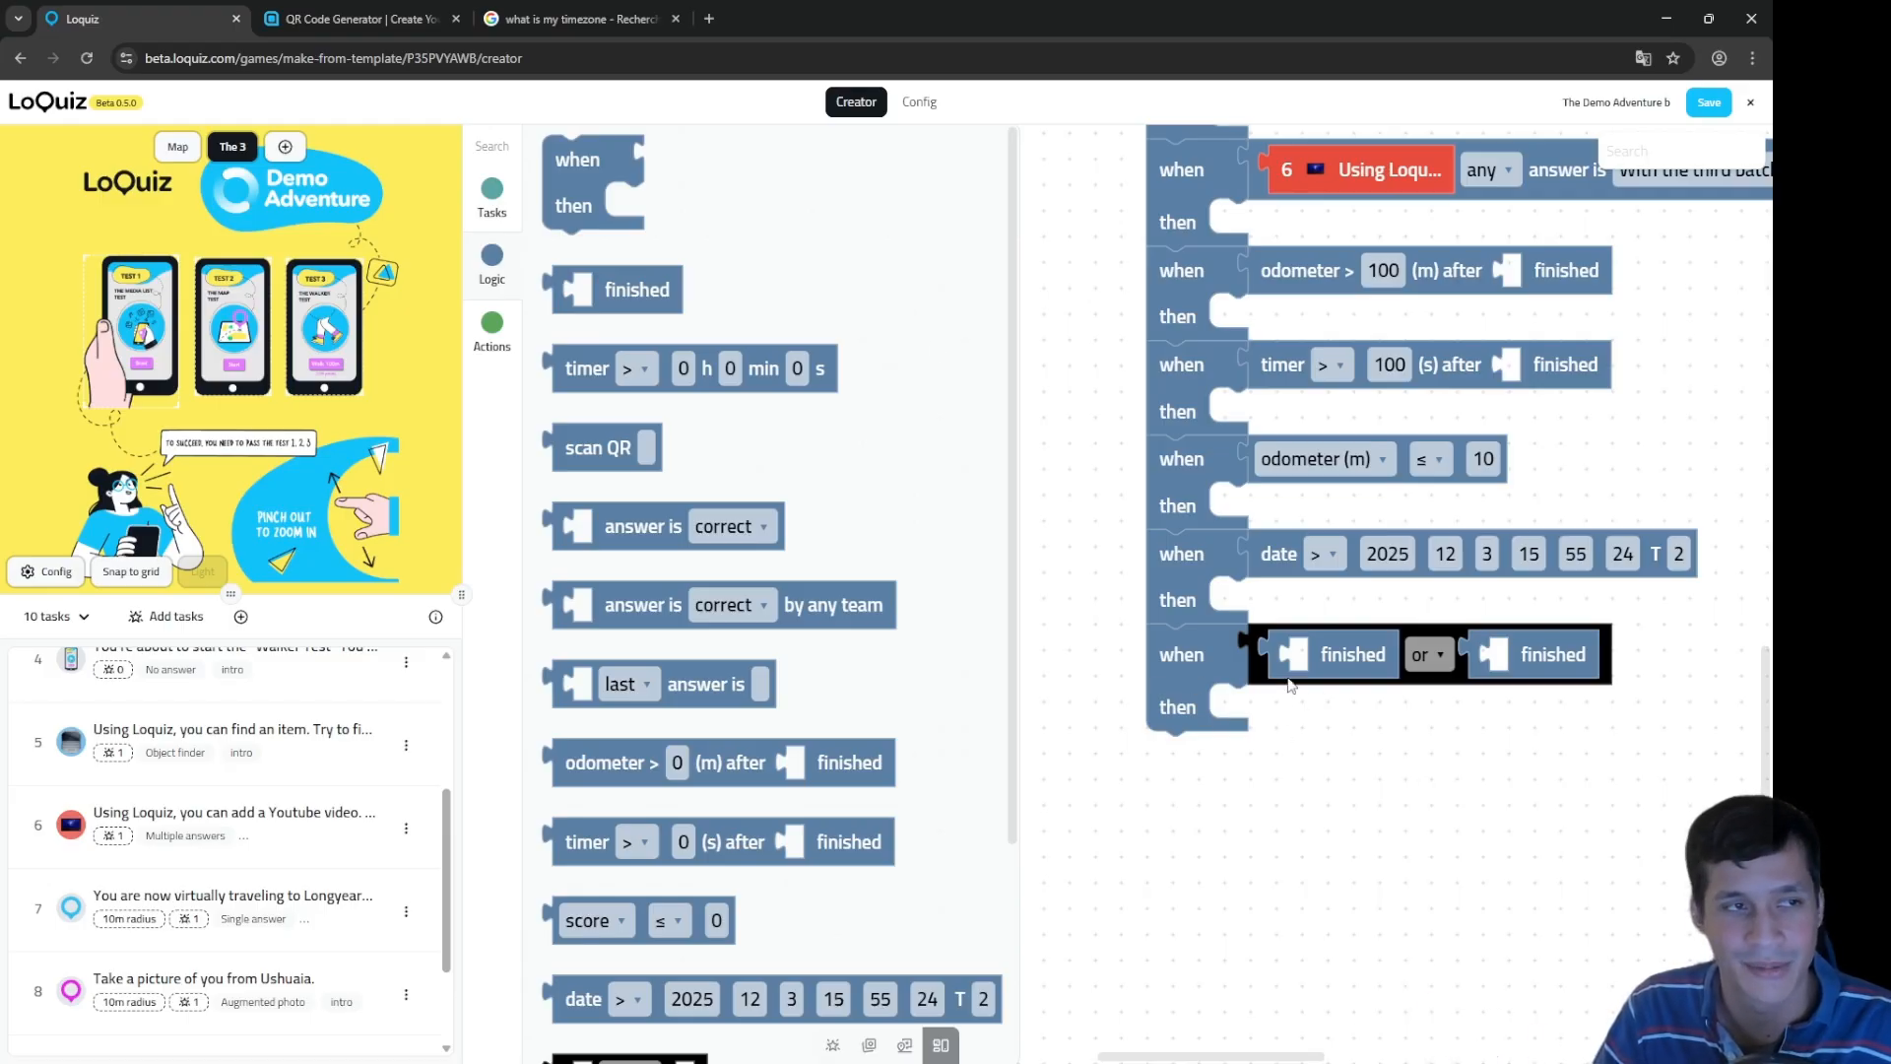
pyautogui.moveTo(603, 170); pyautogui.dragTo(1225, 768)
# Step: Make the new rule trigger on track 1 and move it apart from the main stack
pyautogui.scroll(-3, 824, 759)
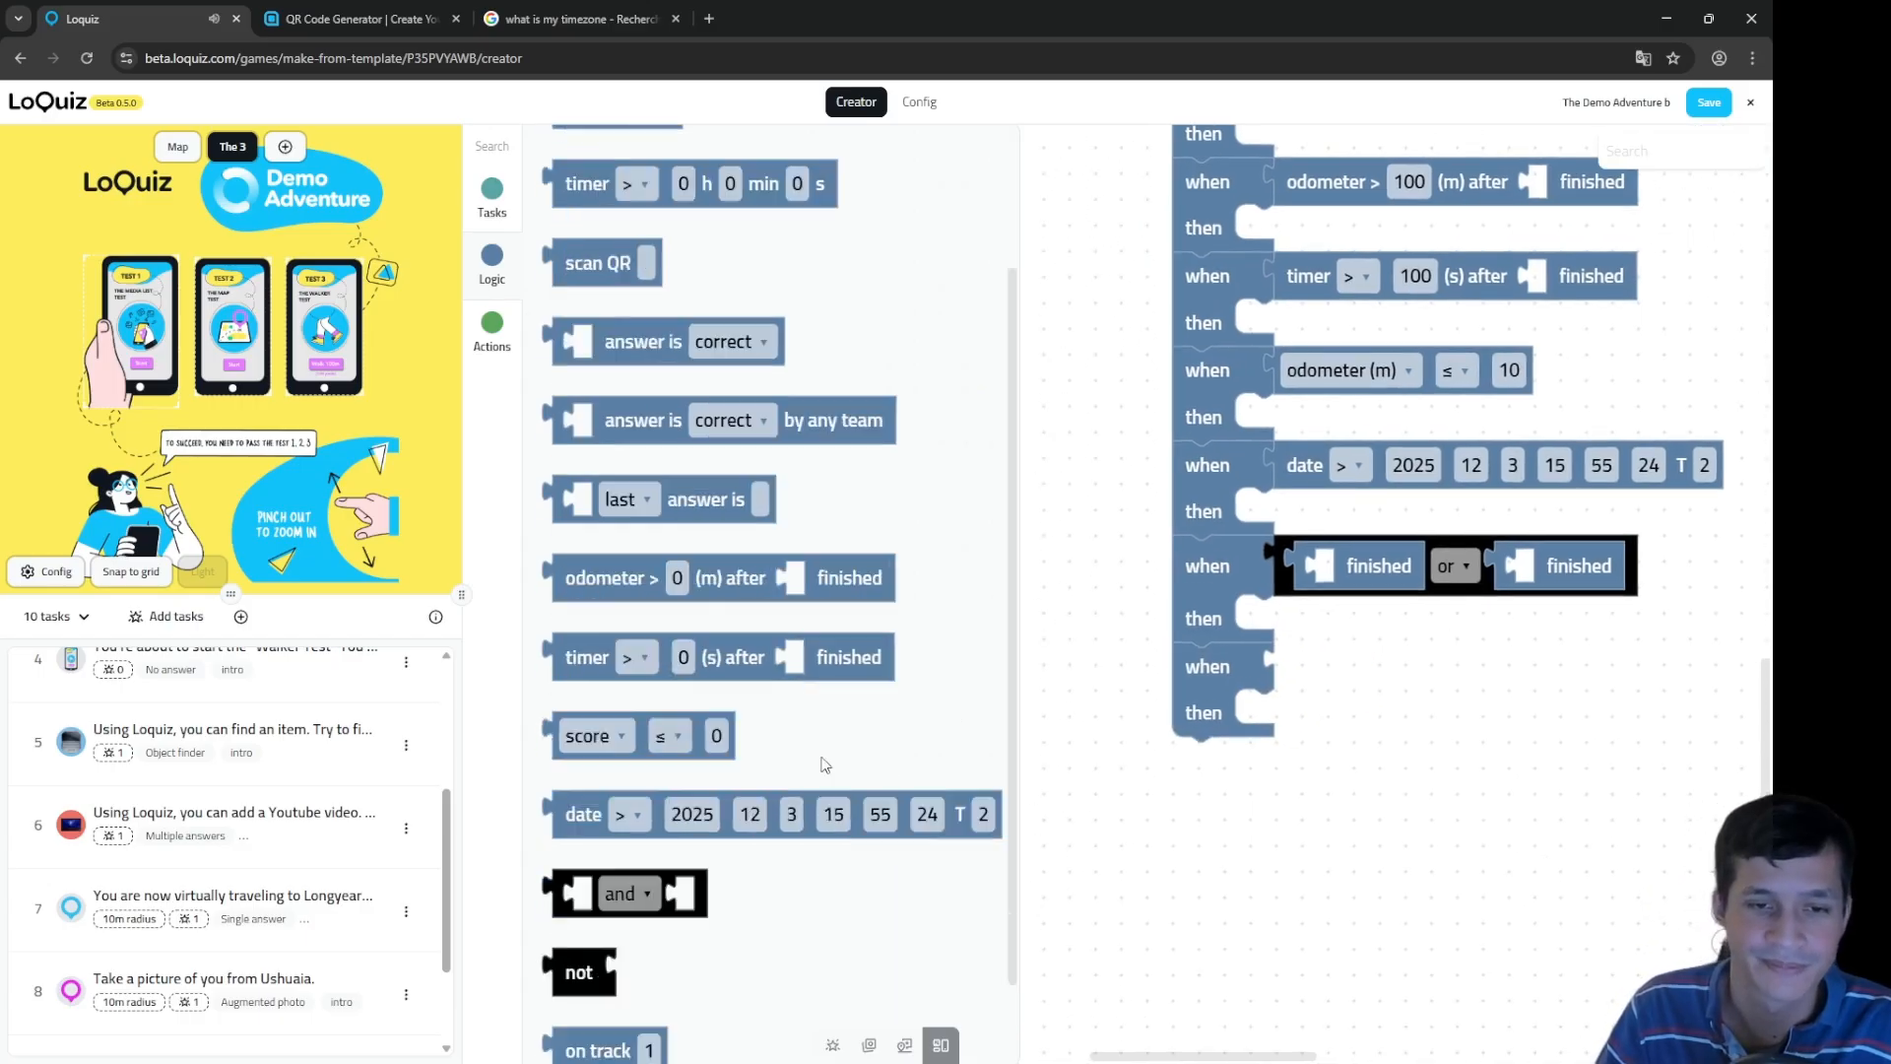
pyautogui.moveTo(631, 952); pyautogui.dragTo(1334, 670)
pyautogui.moveTo(1355, 900); pyautogui.dragTo(1338, 753)
pyautogui.moveTo(1210, 537); pyautogui.dragTo(1210, 614)
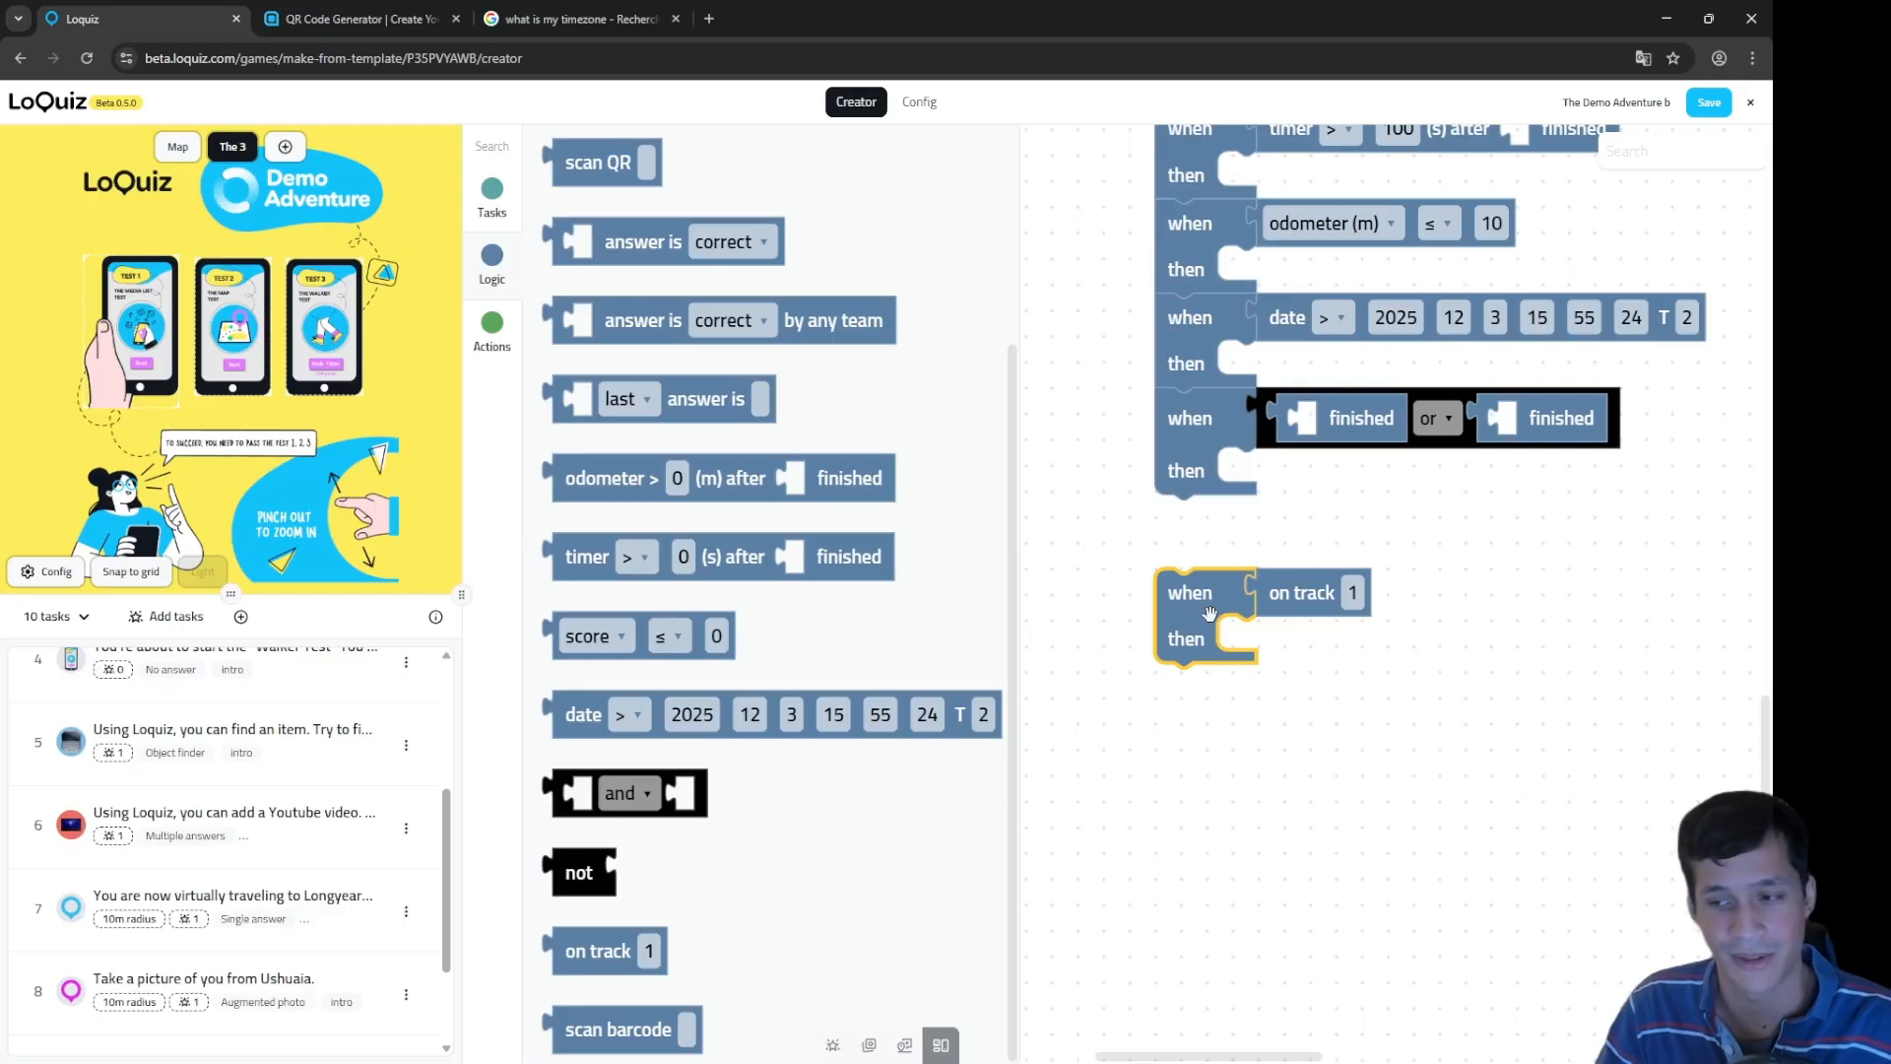
# Step: Duplicate the on track 1 rule twice and stack both copies beneath it
pyautogui.rightClick(1211, 615)
pyautogui.click(1292, 657)
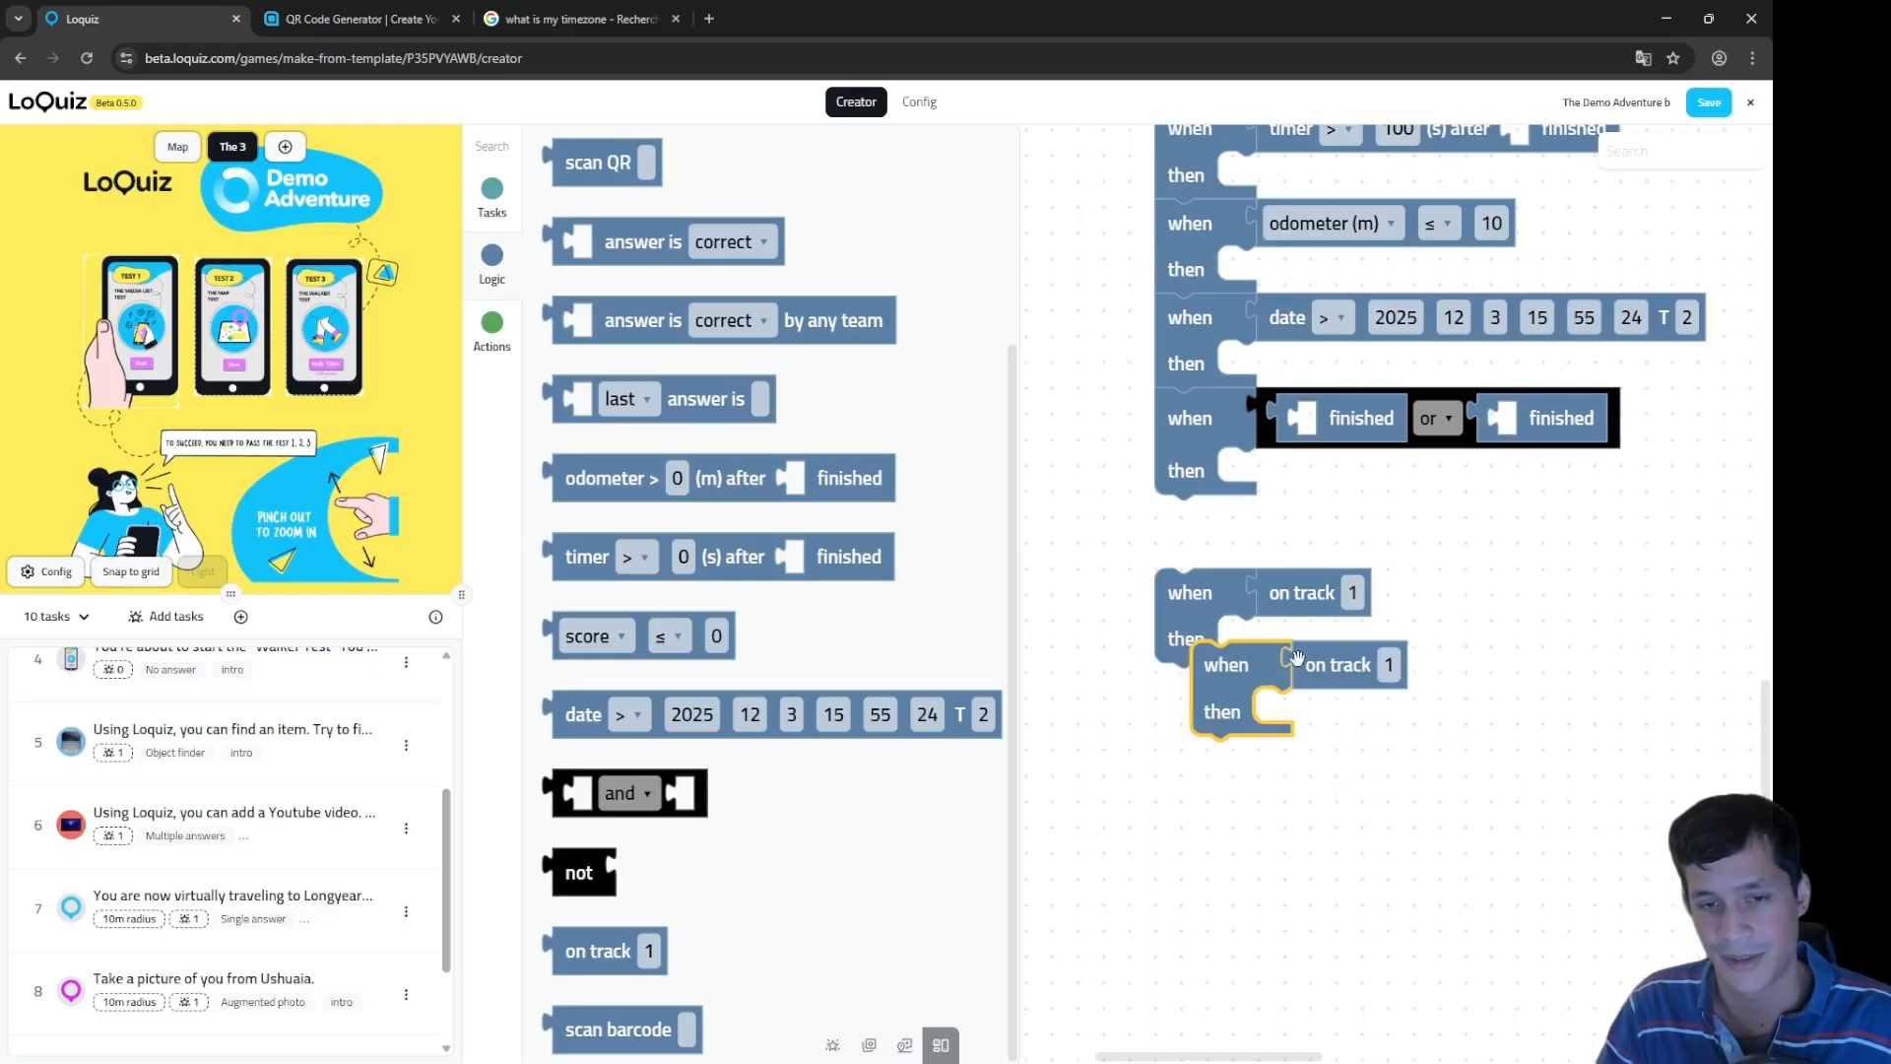
pyautogui.rightClick(1246, 686)
pyautogui.click(1310, 735)
pyautogui.moveTo(1259, 757); pyautogui.dragTo(1228, 778)
pyautogui.moveTo(1222, 668); pyautogui.dragTo(1180, 690)
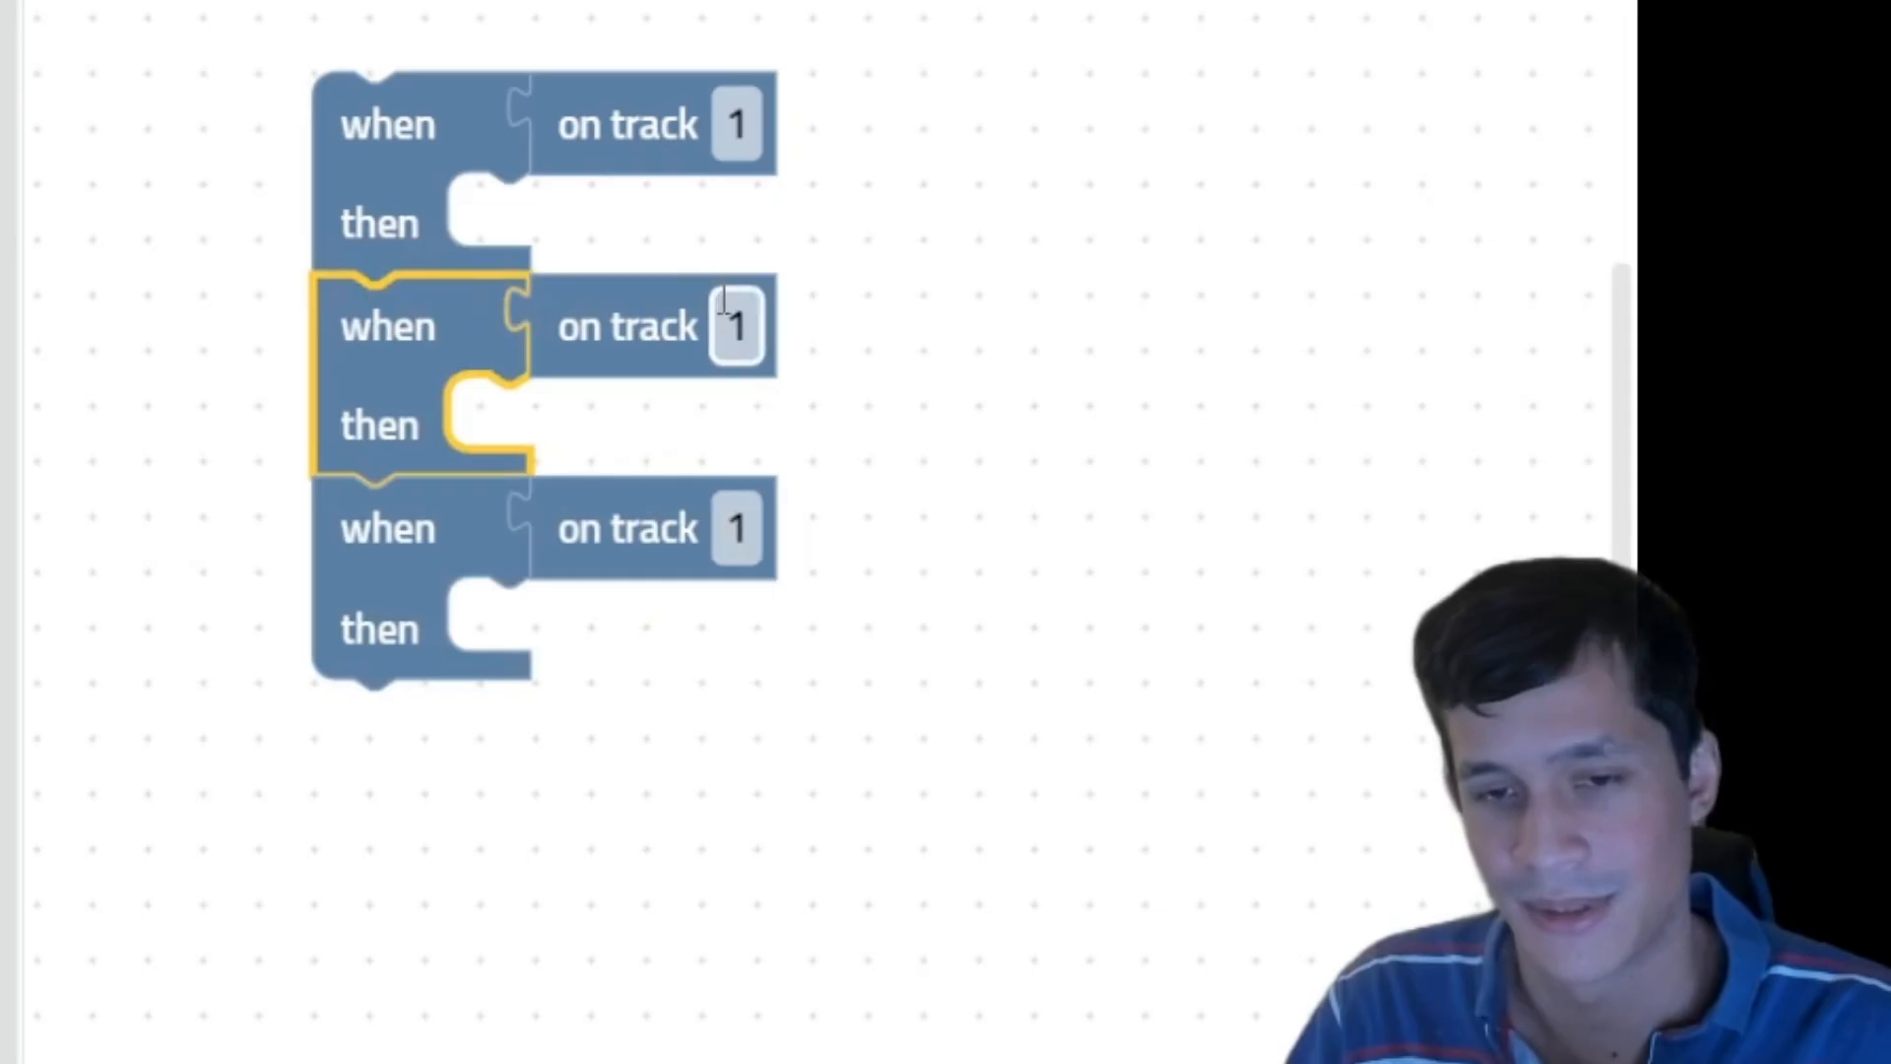
# Step: Set the second rule's track number to 2 and the third rule's to 3
pyautogui.click(726, 311)
pyautogui.write('2')
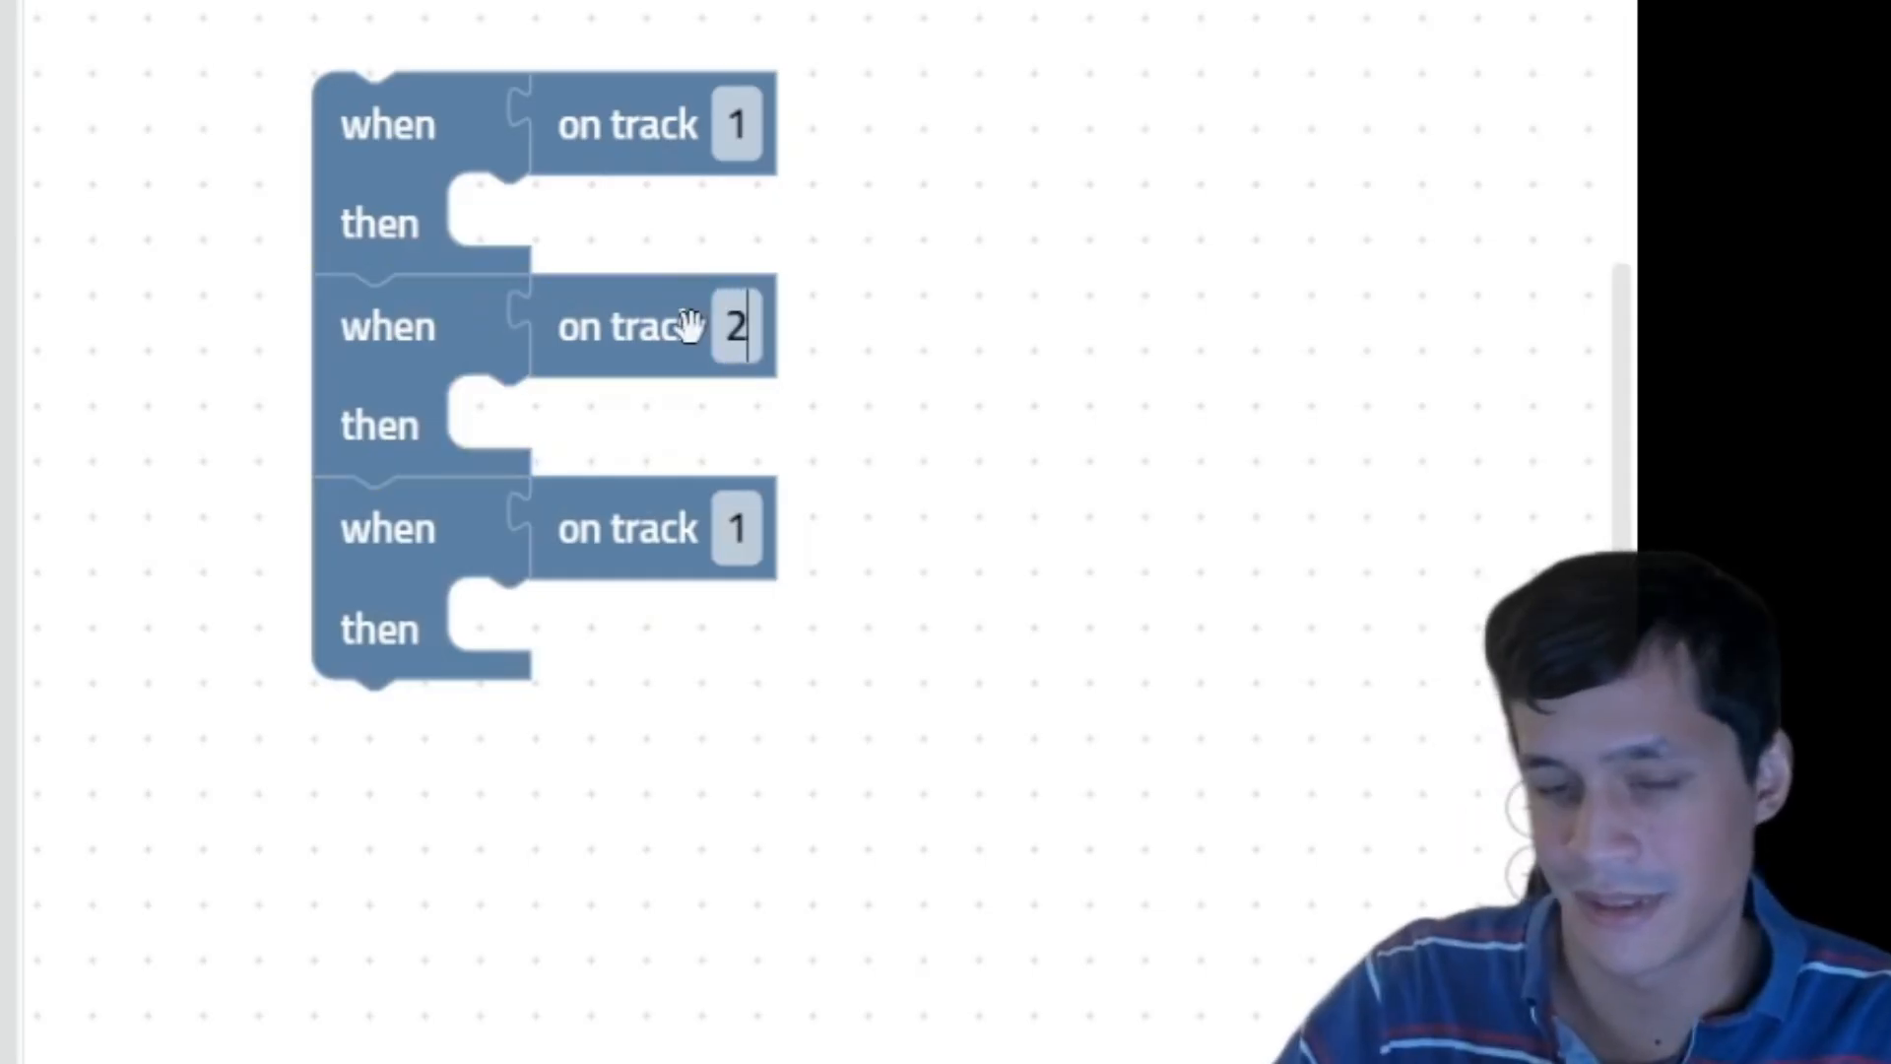
pyautogui.click(740, 527)
pyautogui.write('3')
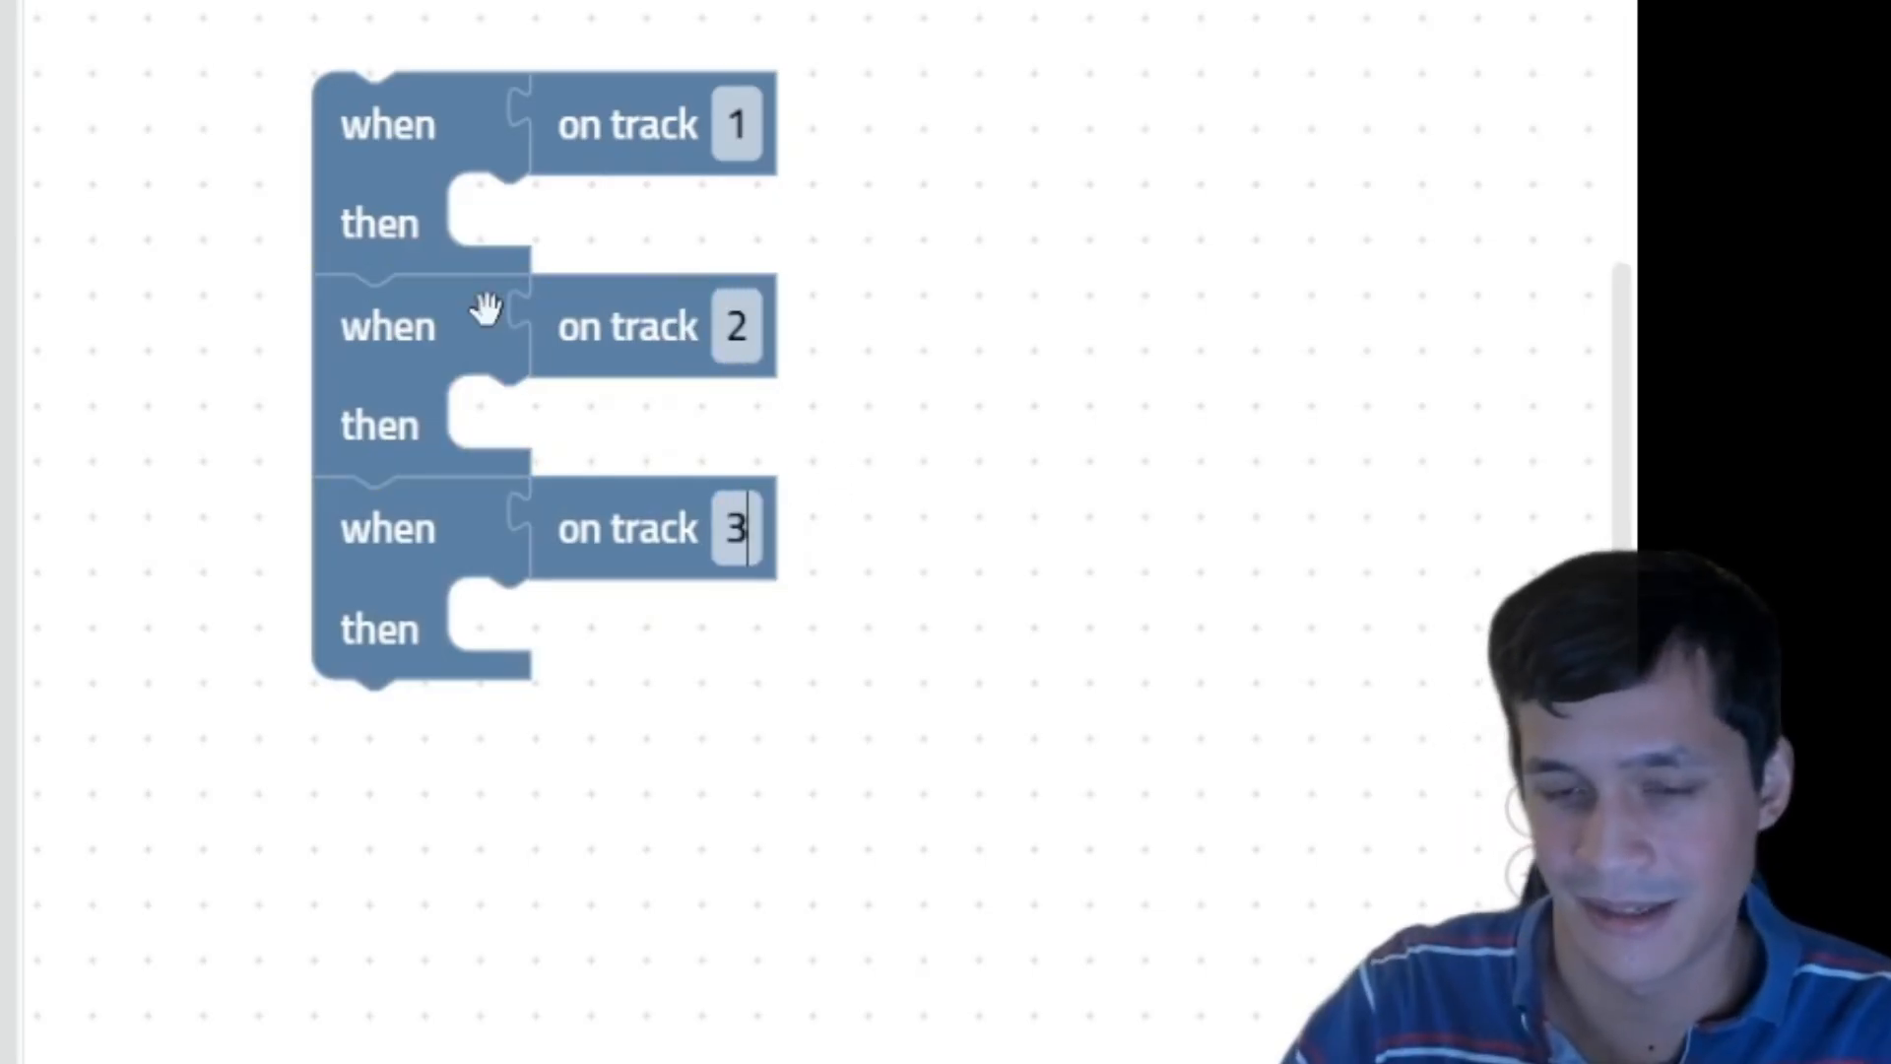
# Step: Recheck the track number fields on all three on-track rules
pyautogui.click(664, 514)
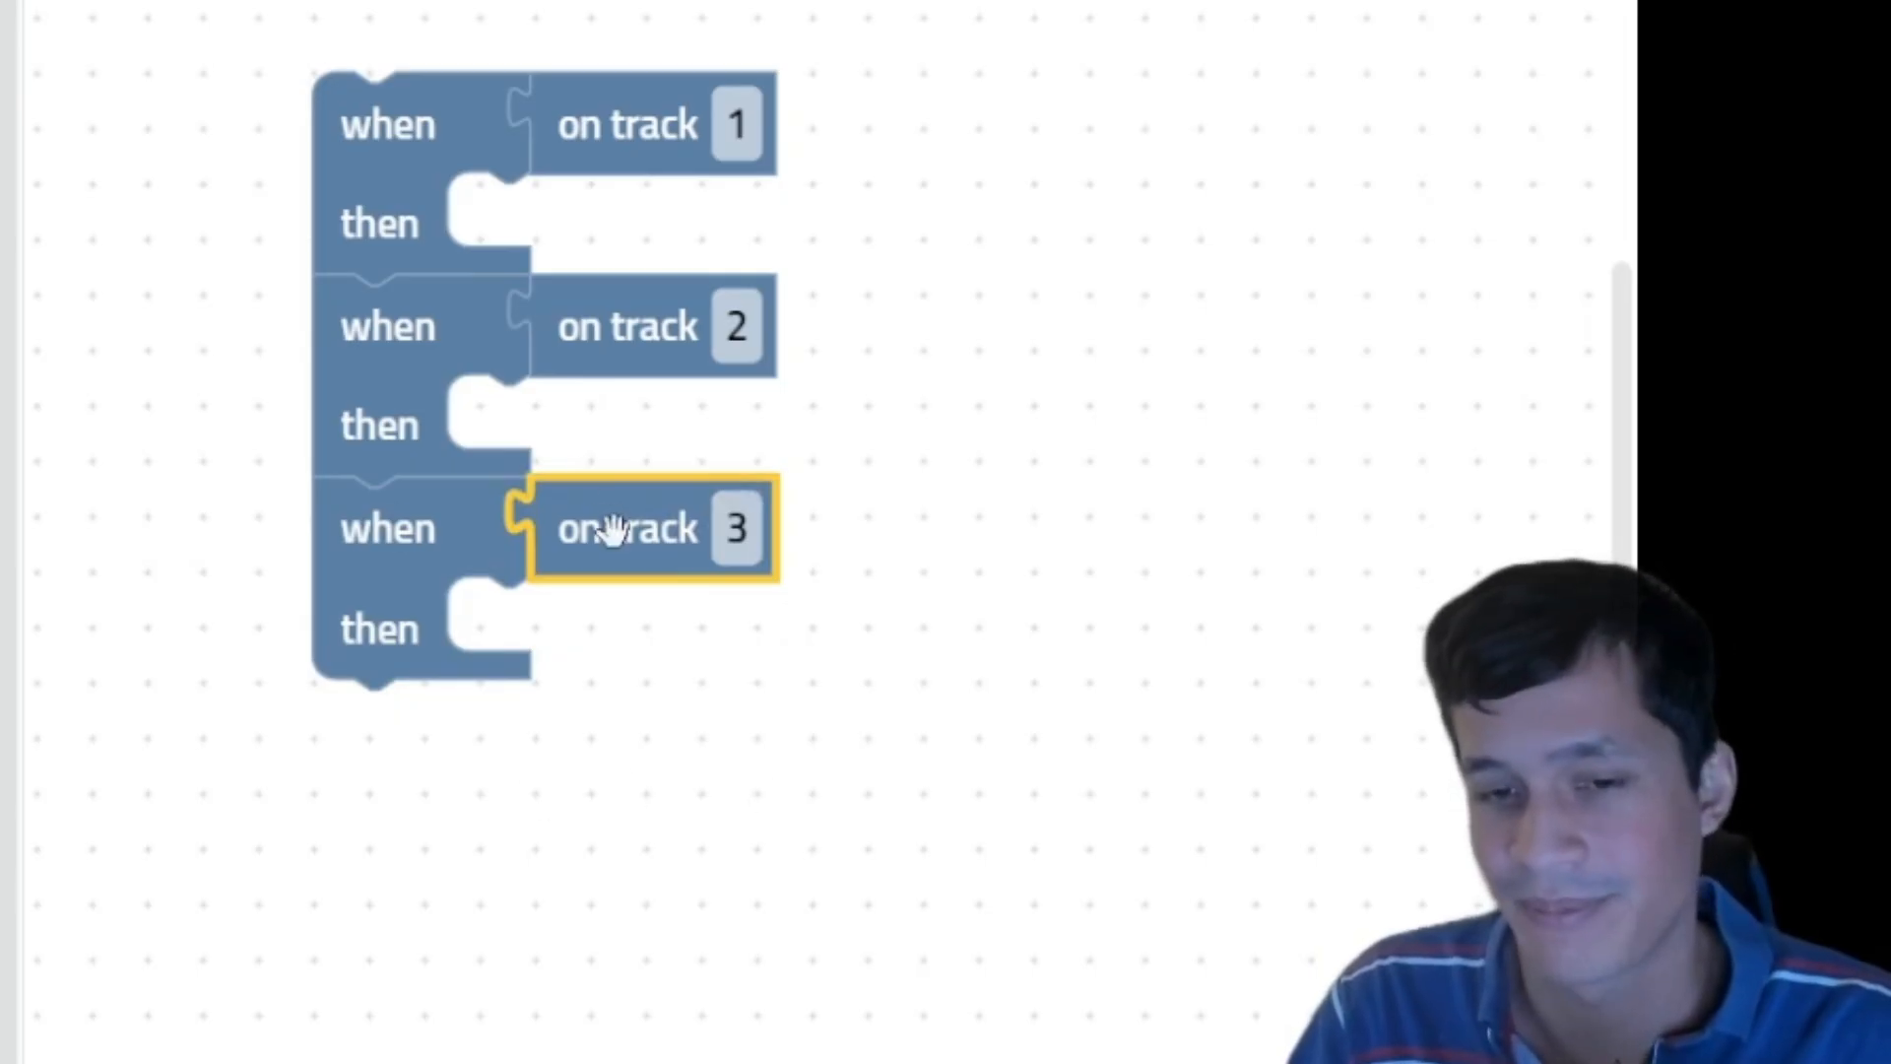
pyautogui.click(729, 527)
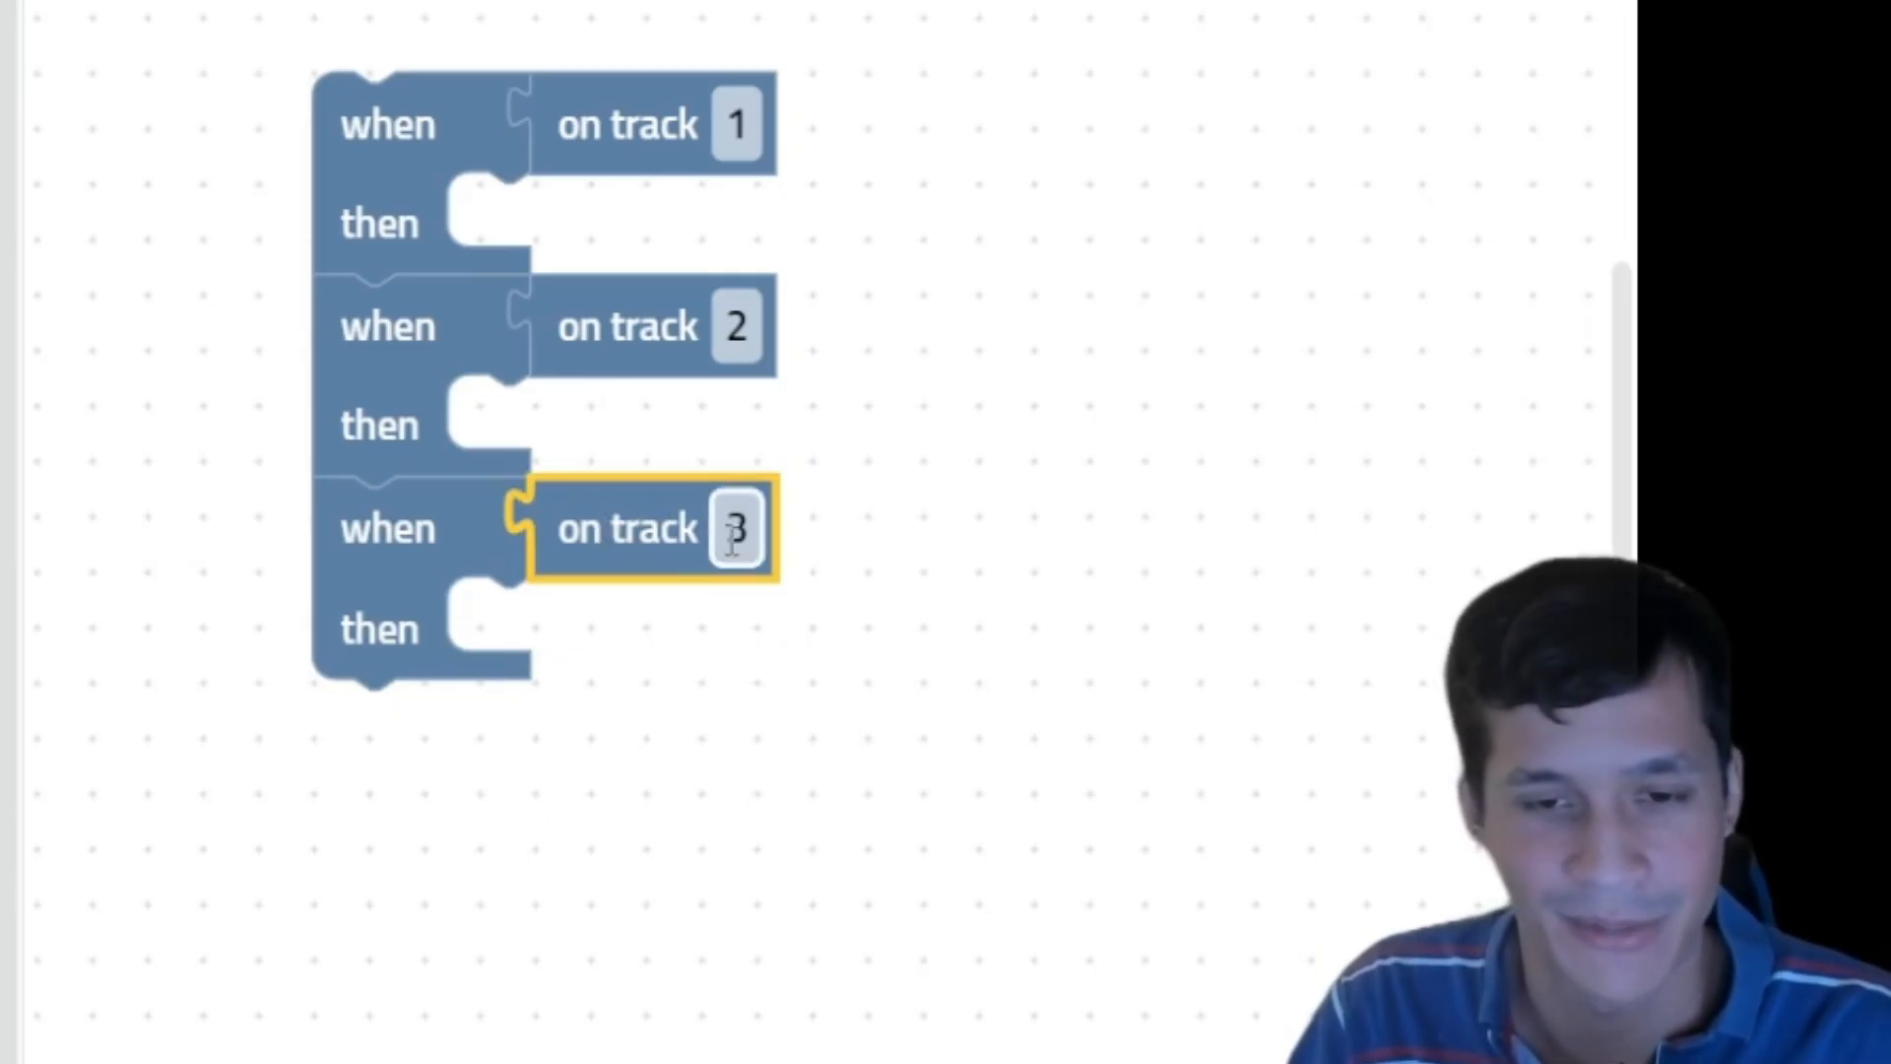
pyautogui.click(613, 123)
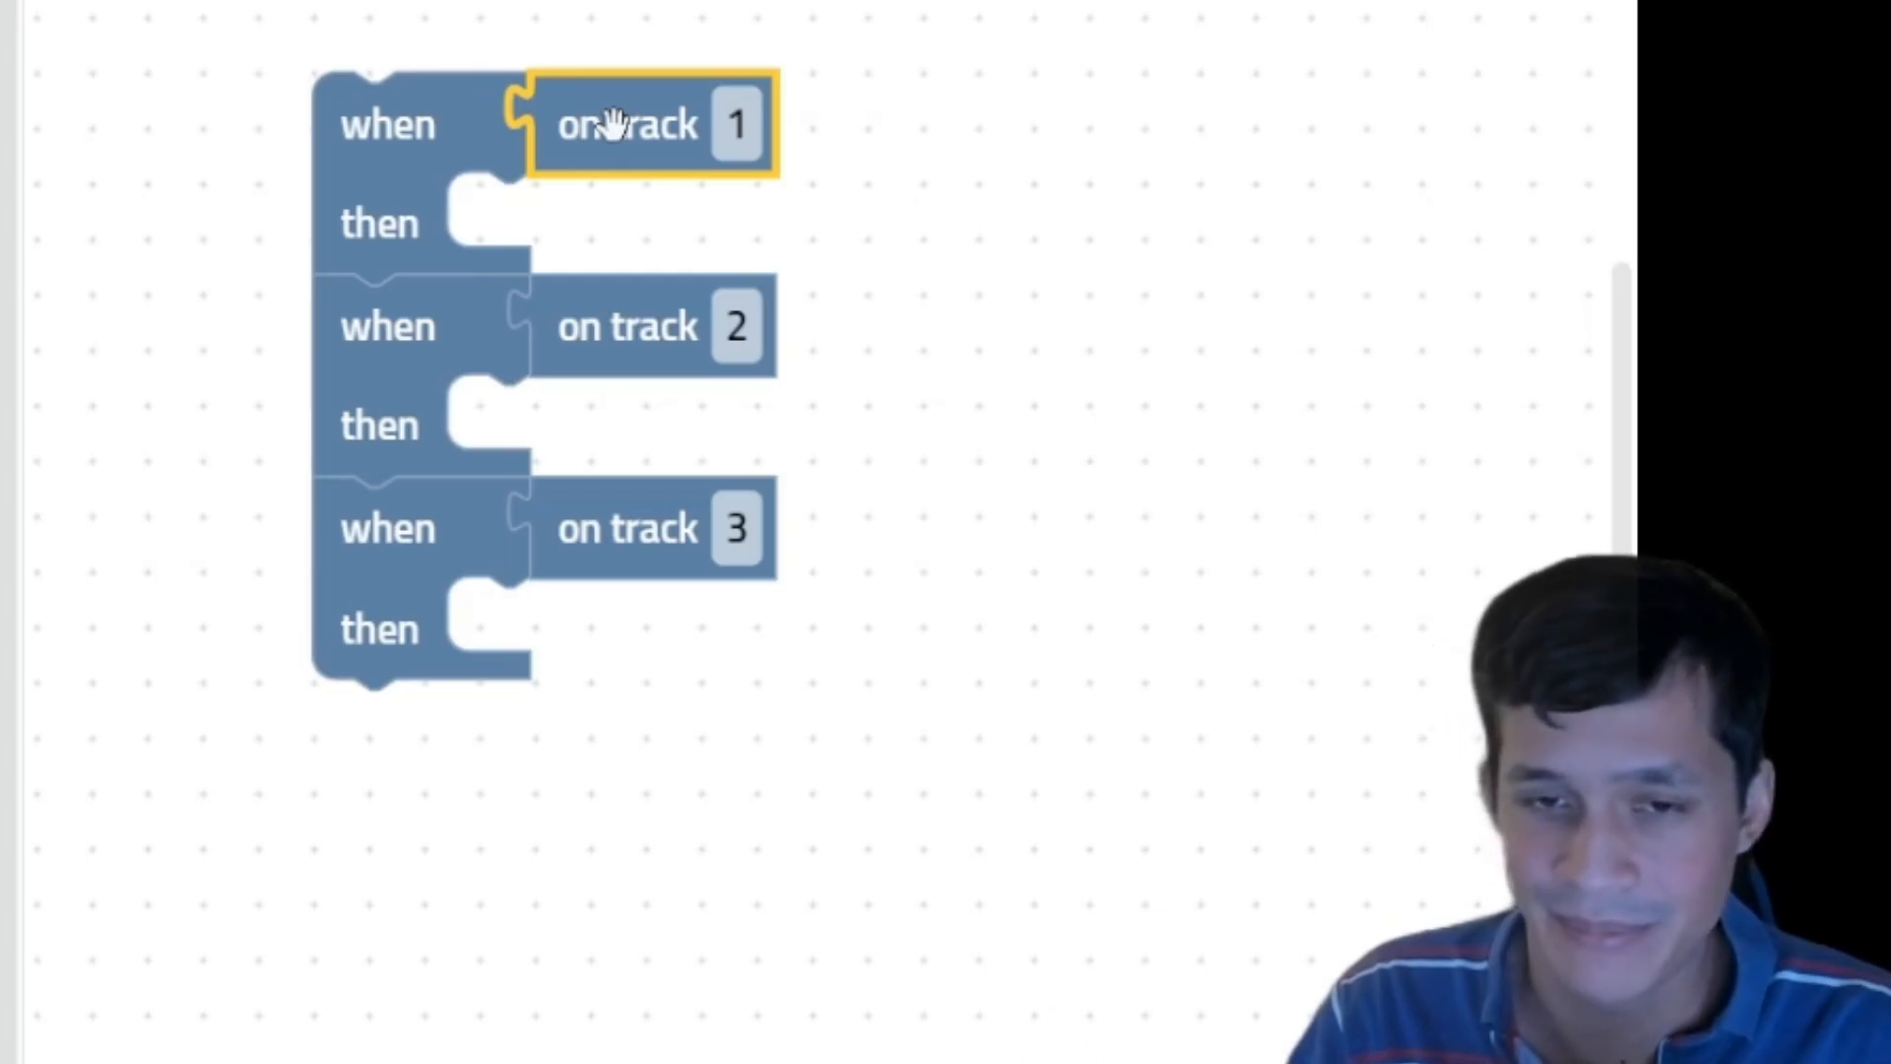
pyautogui.click(735, 123)
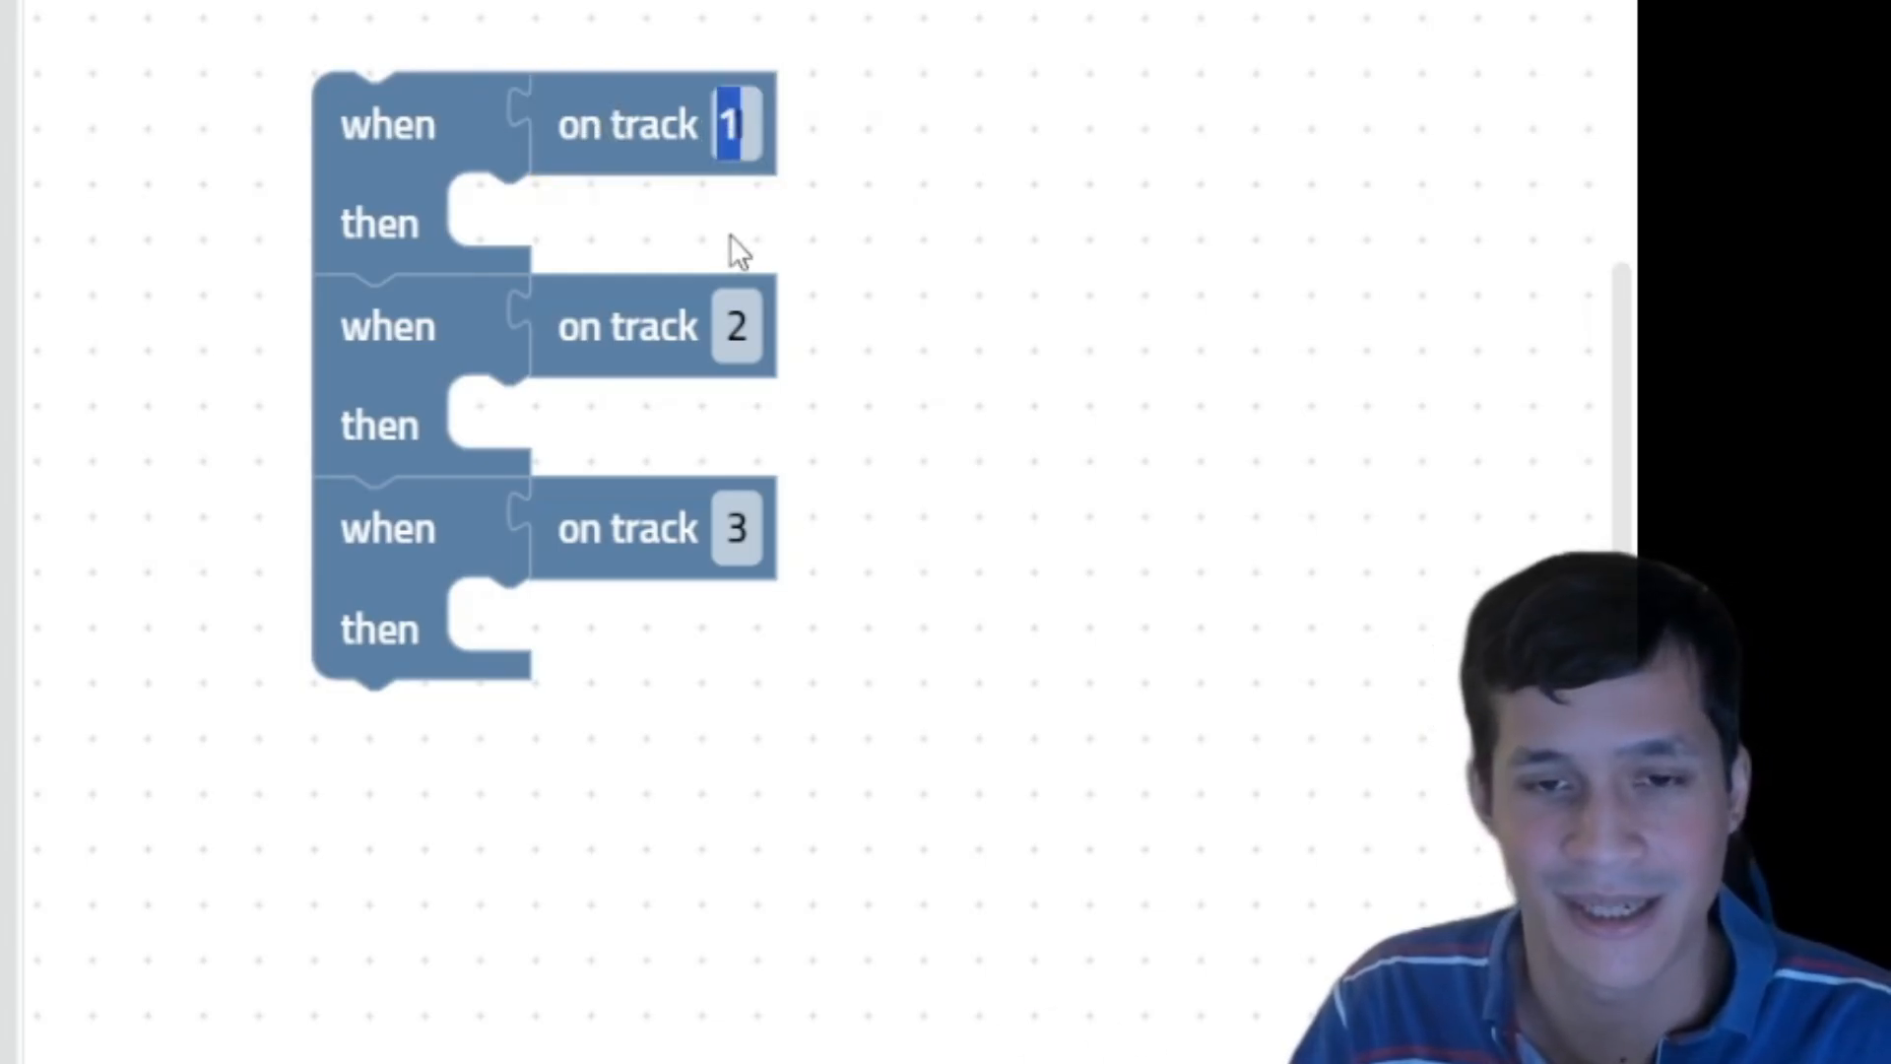
pyautogui.click(740, 314)
pyautogui.click(737, 528)
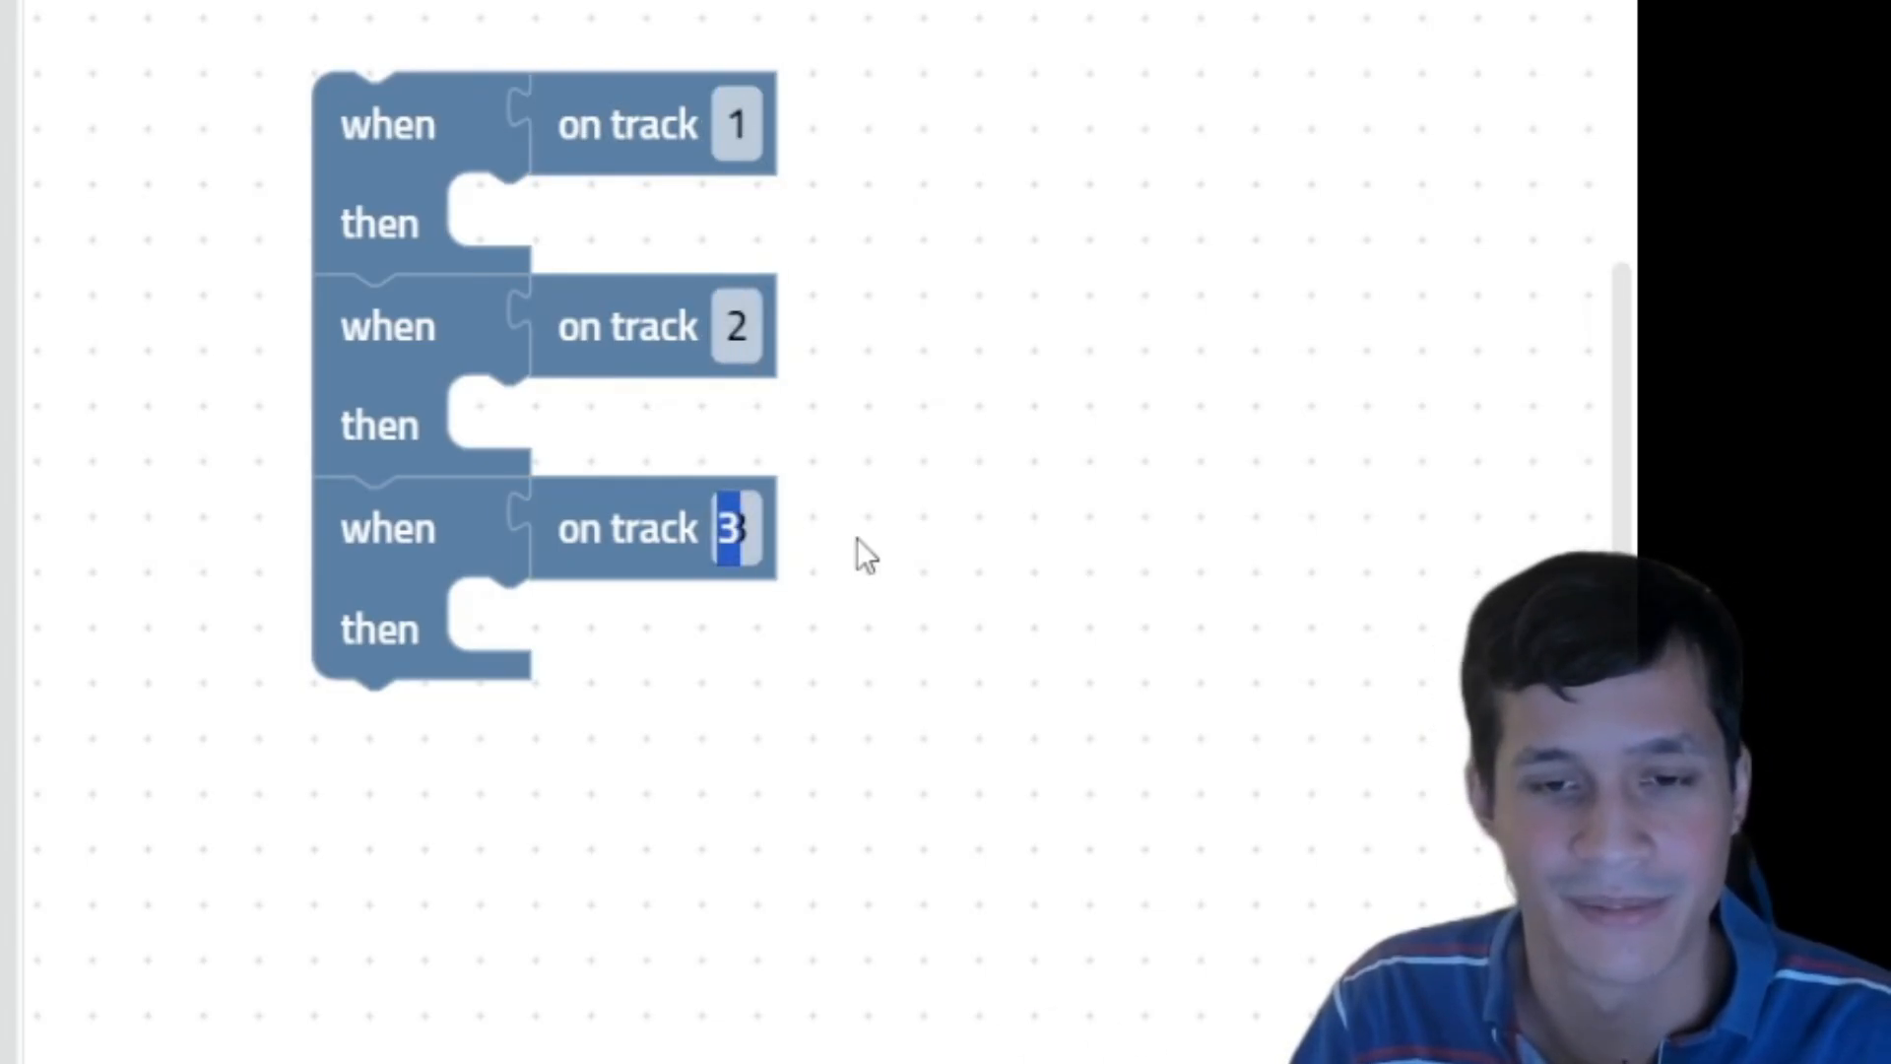
pyautogui.click(734, 532)
pyautogui.click(734, 535)
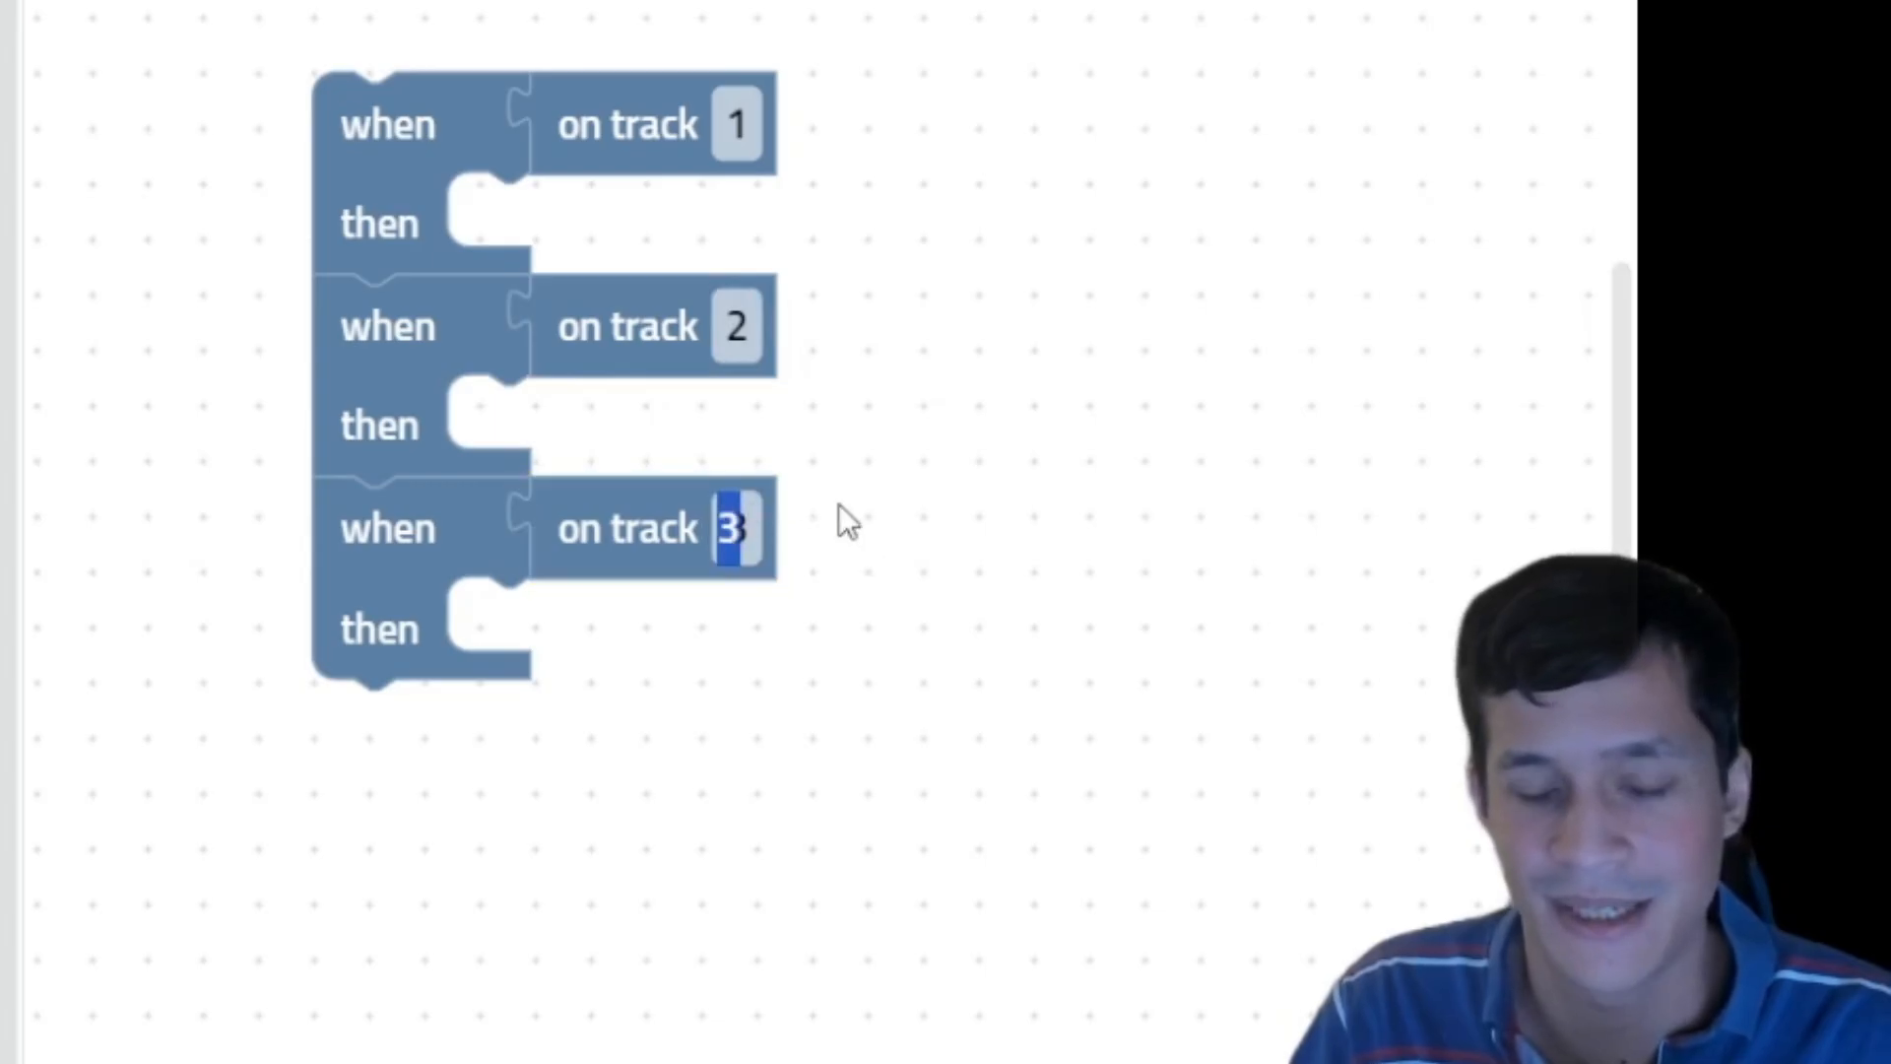
pyautogui.click(832, 530)
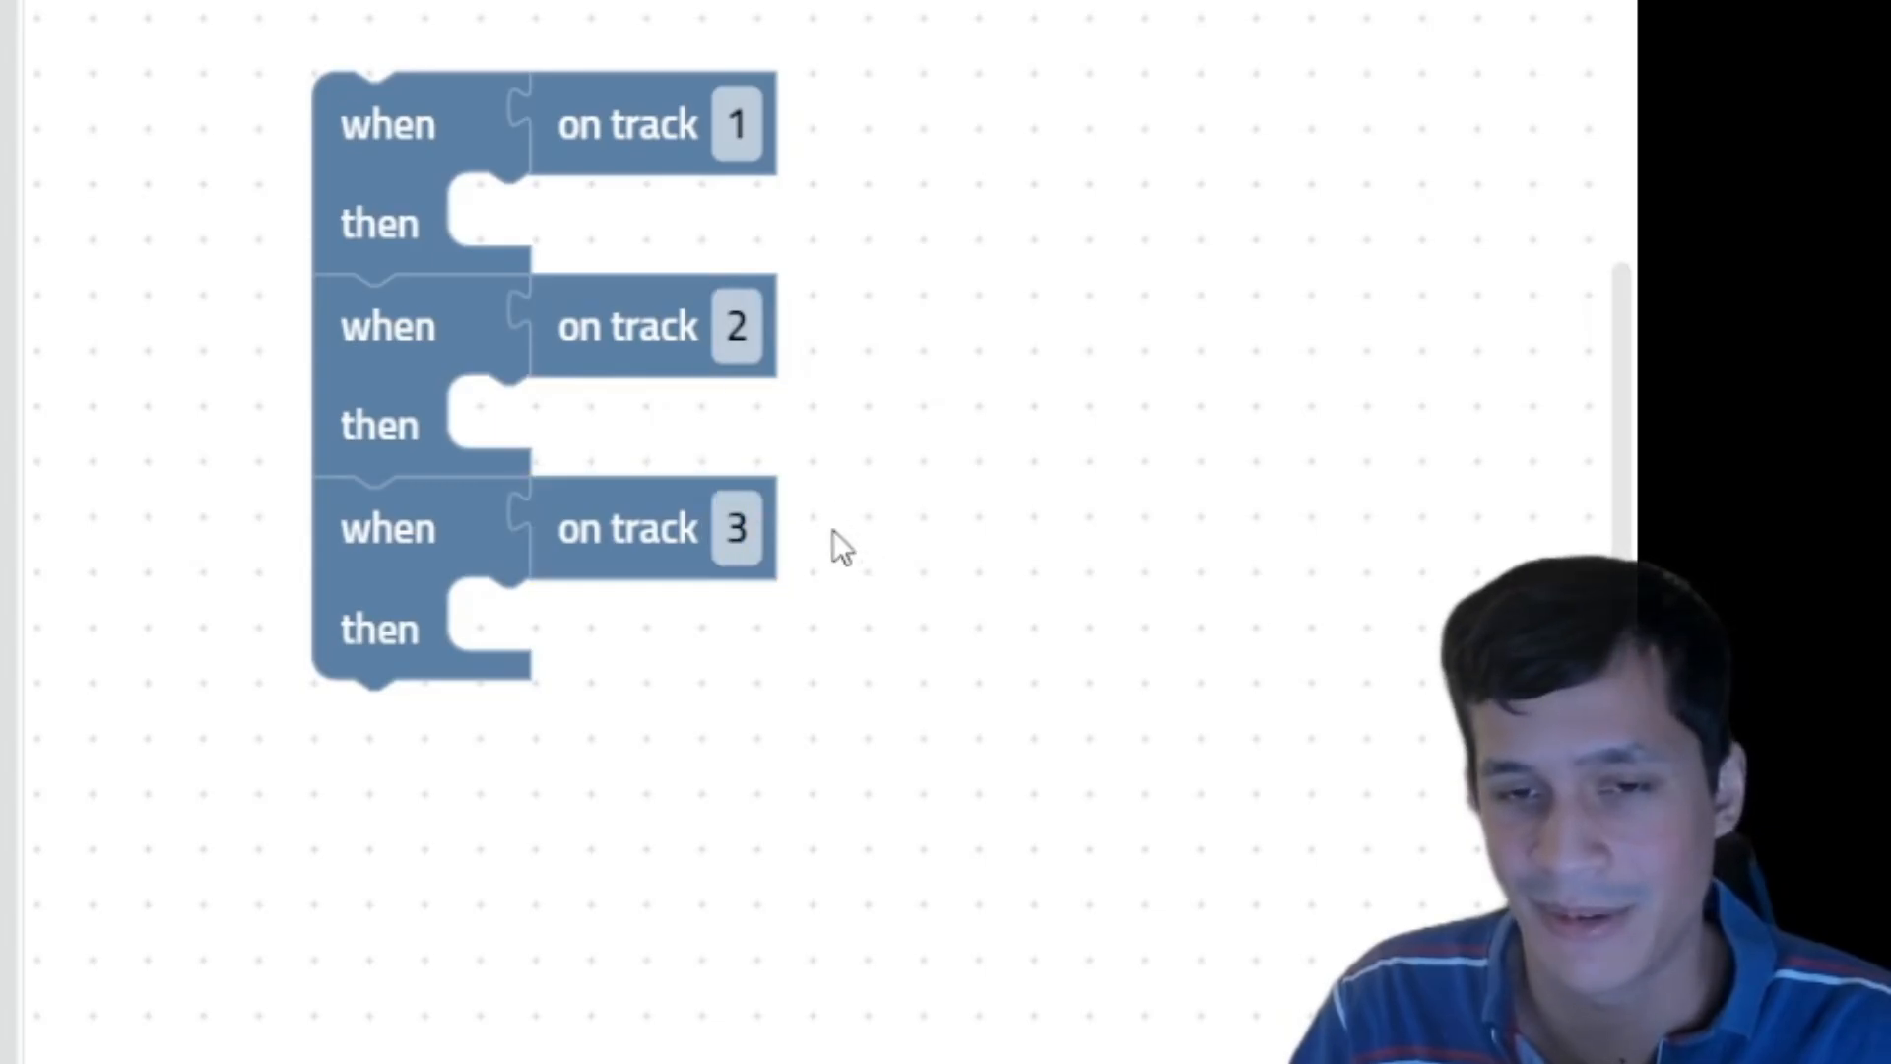
# Step: Point out the on track 1, on track 2 and on track 3 conditions in turn
pyautogui.click(571, 131)
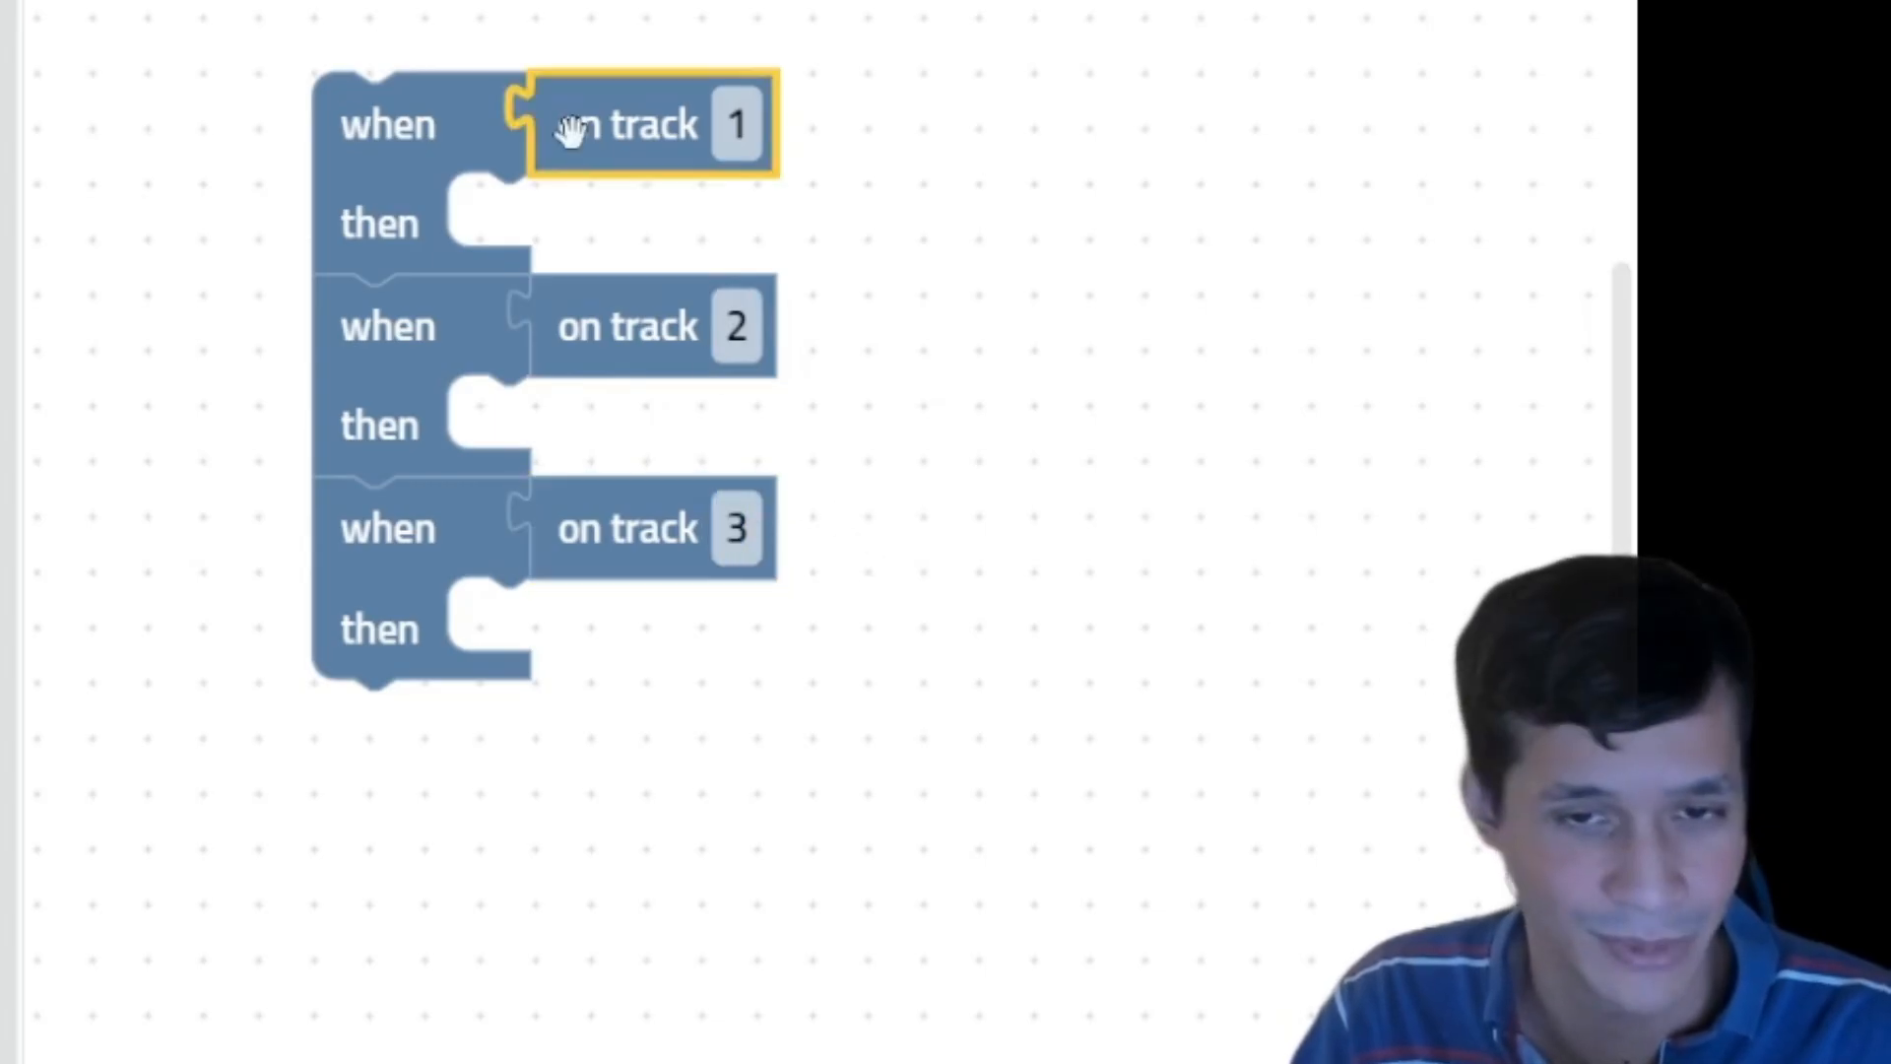
pyautogui.click(655, 347)
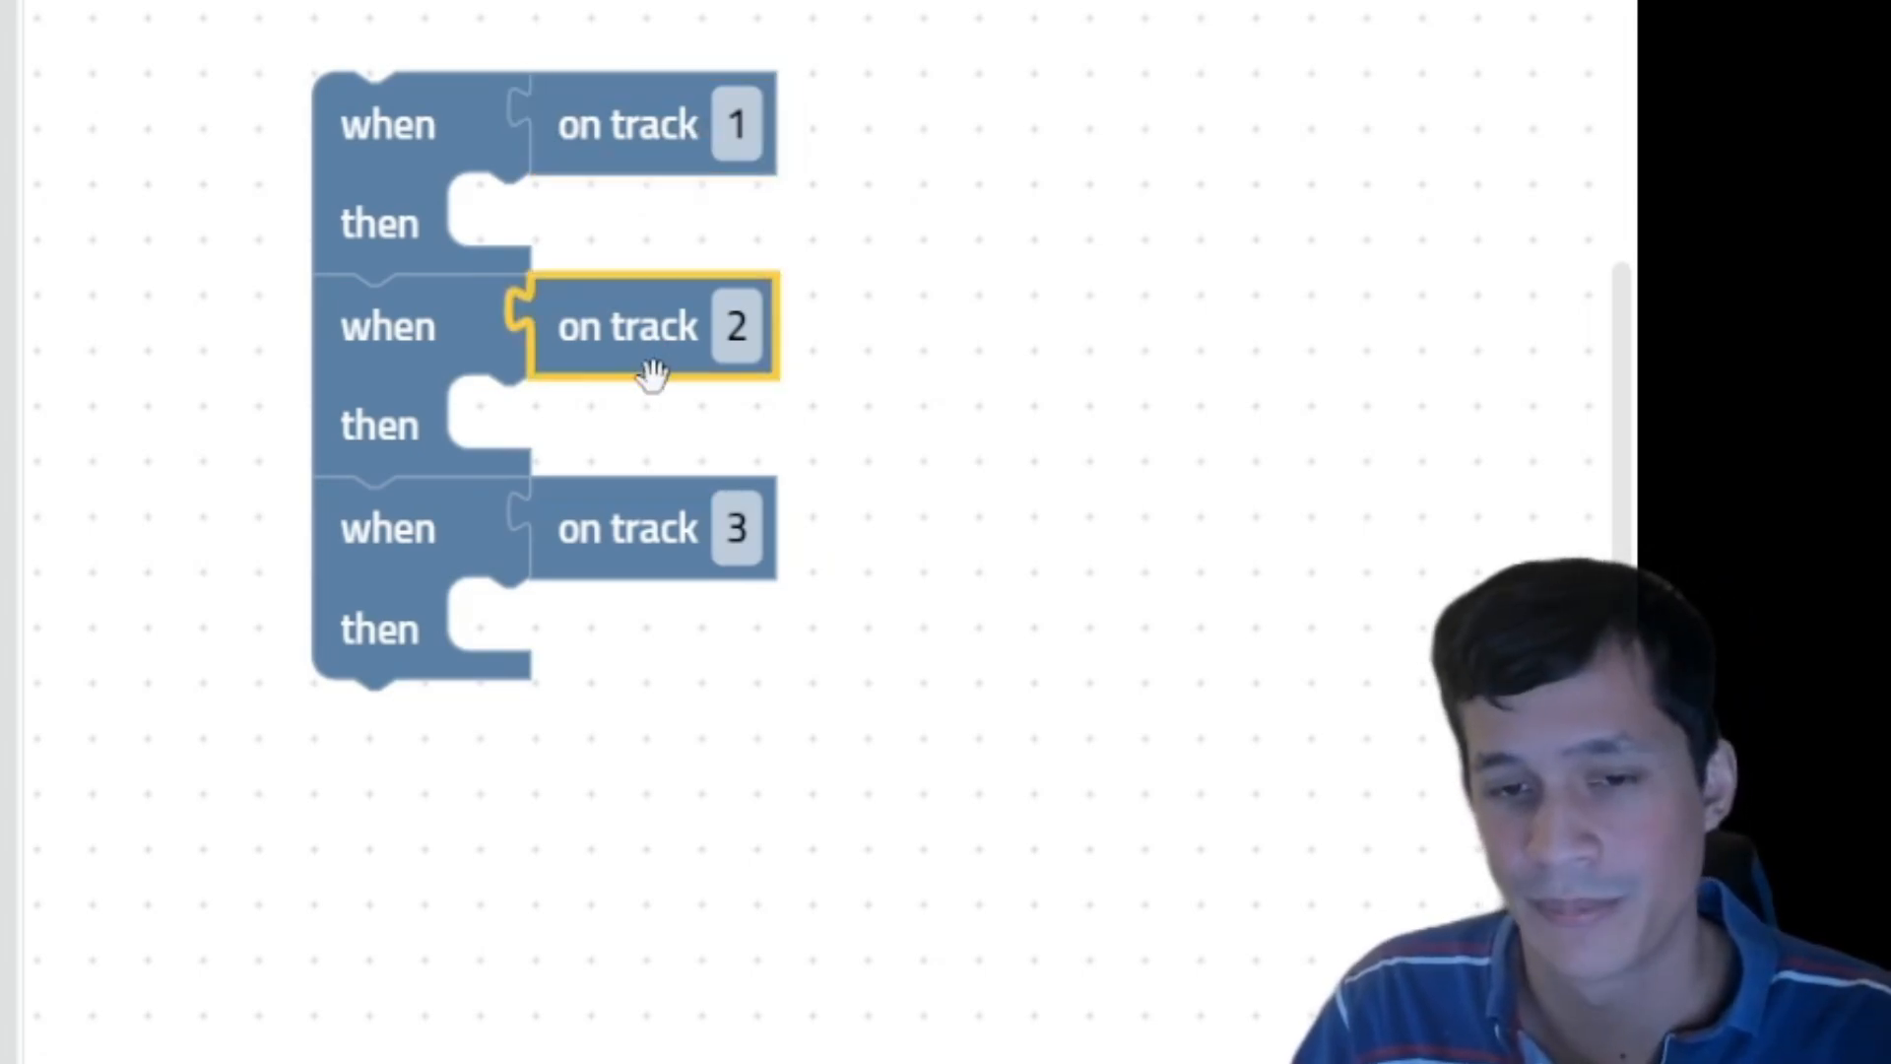
pyautogui.click(642, 524)
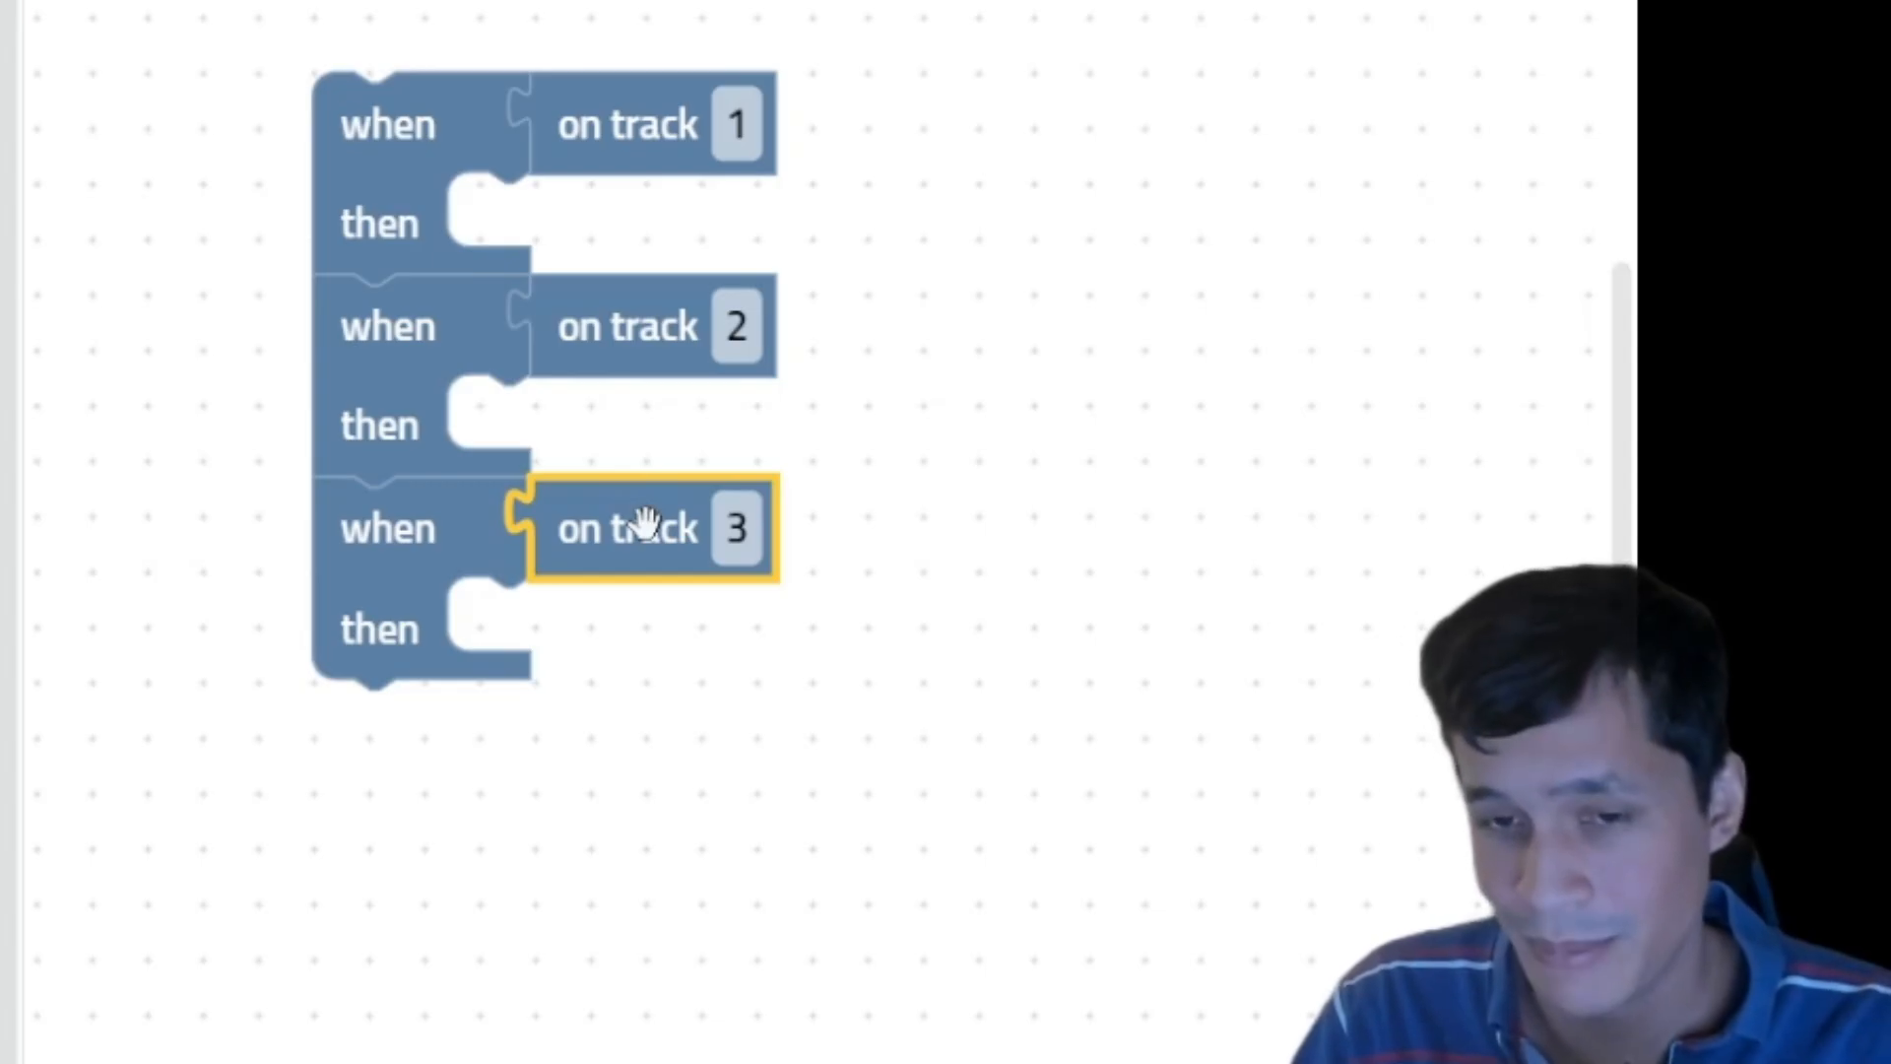
pyautogui.click(601, 97)
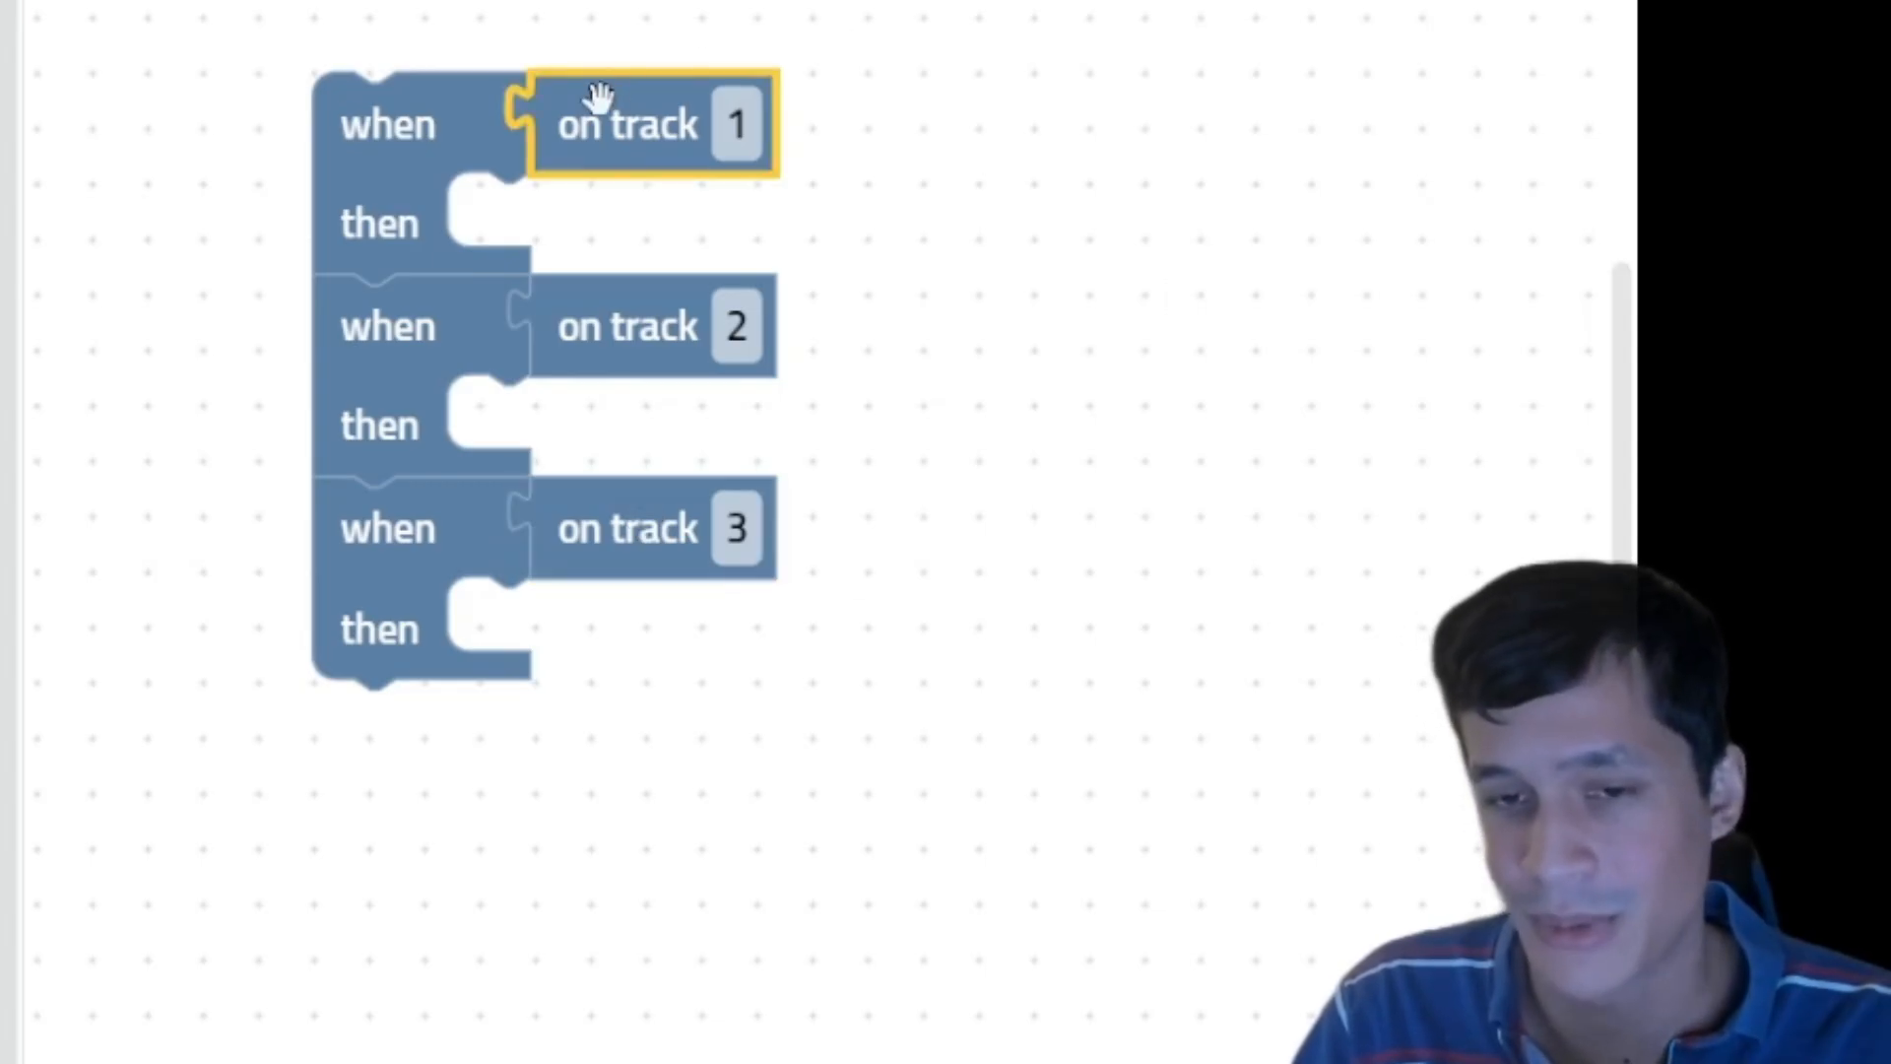
pyautogui.click(645, 309)
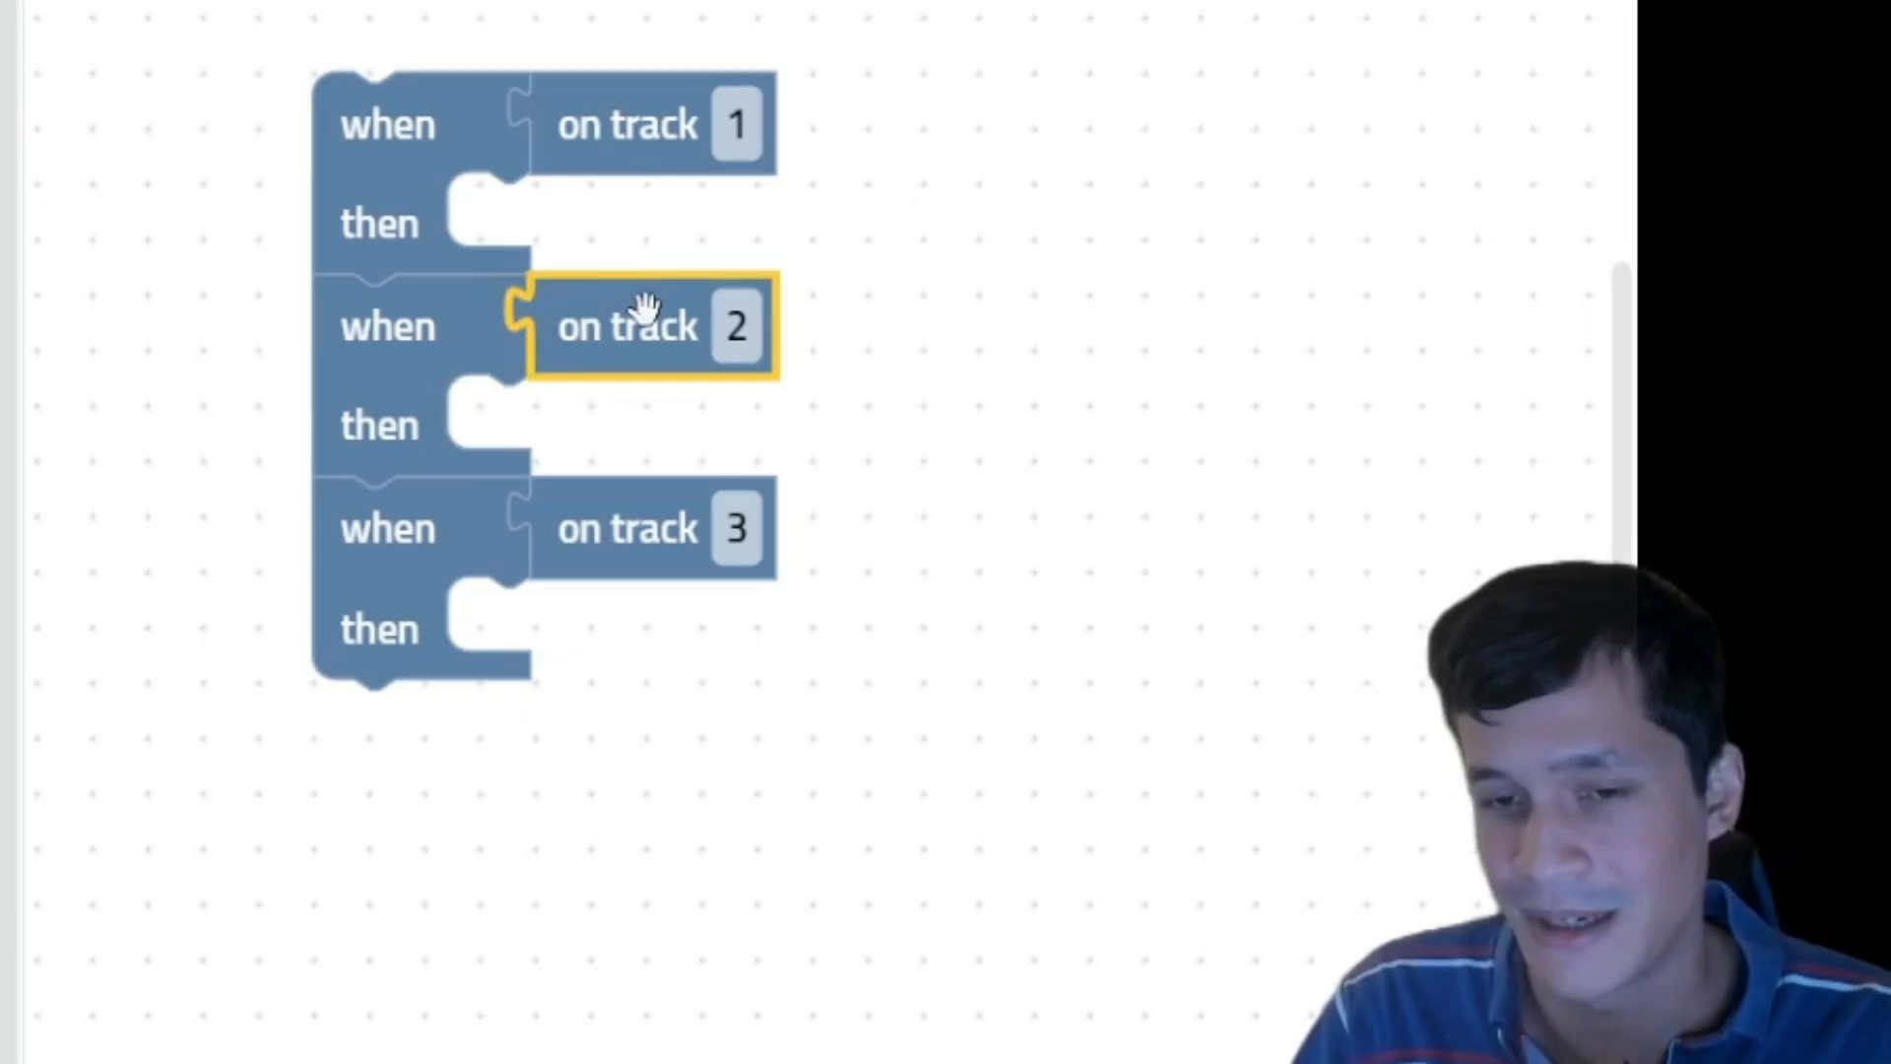
pyautogui.click(588, 533)
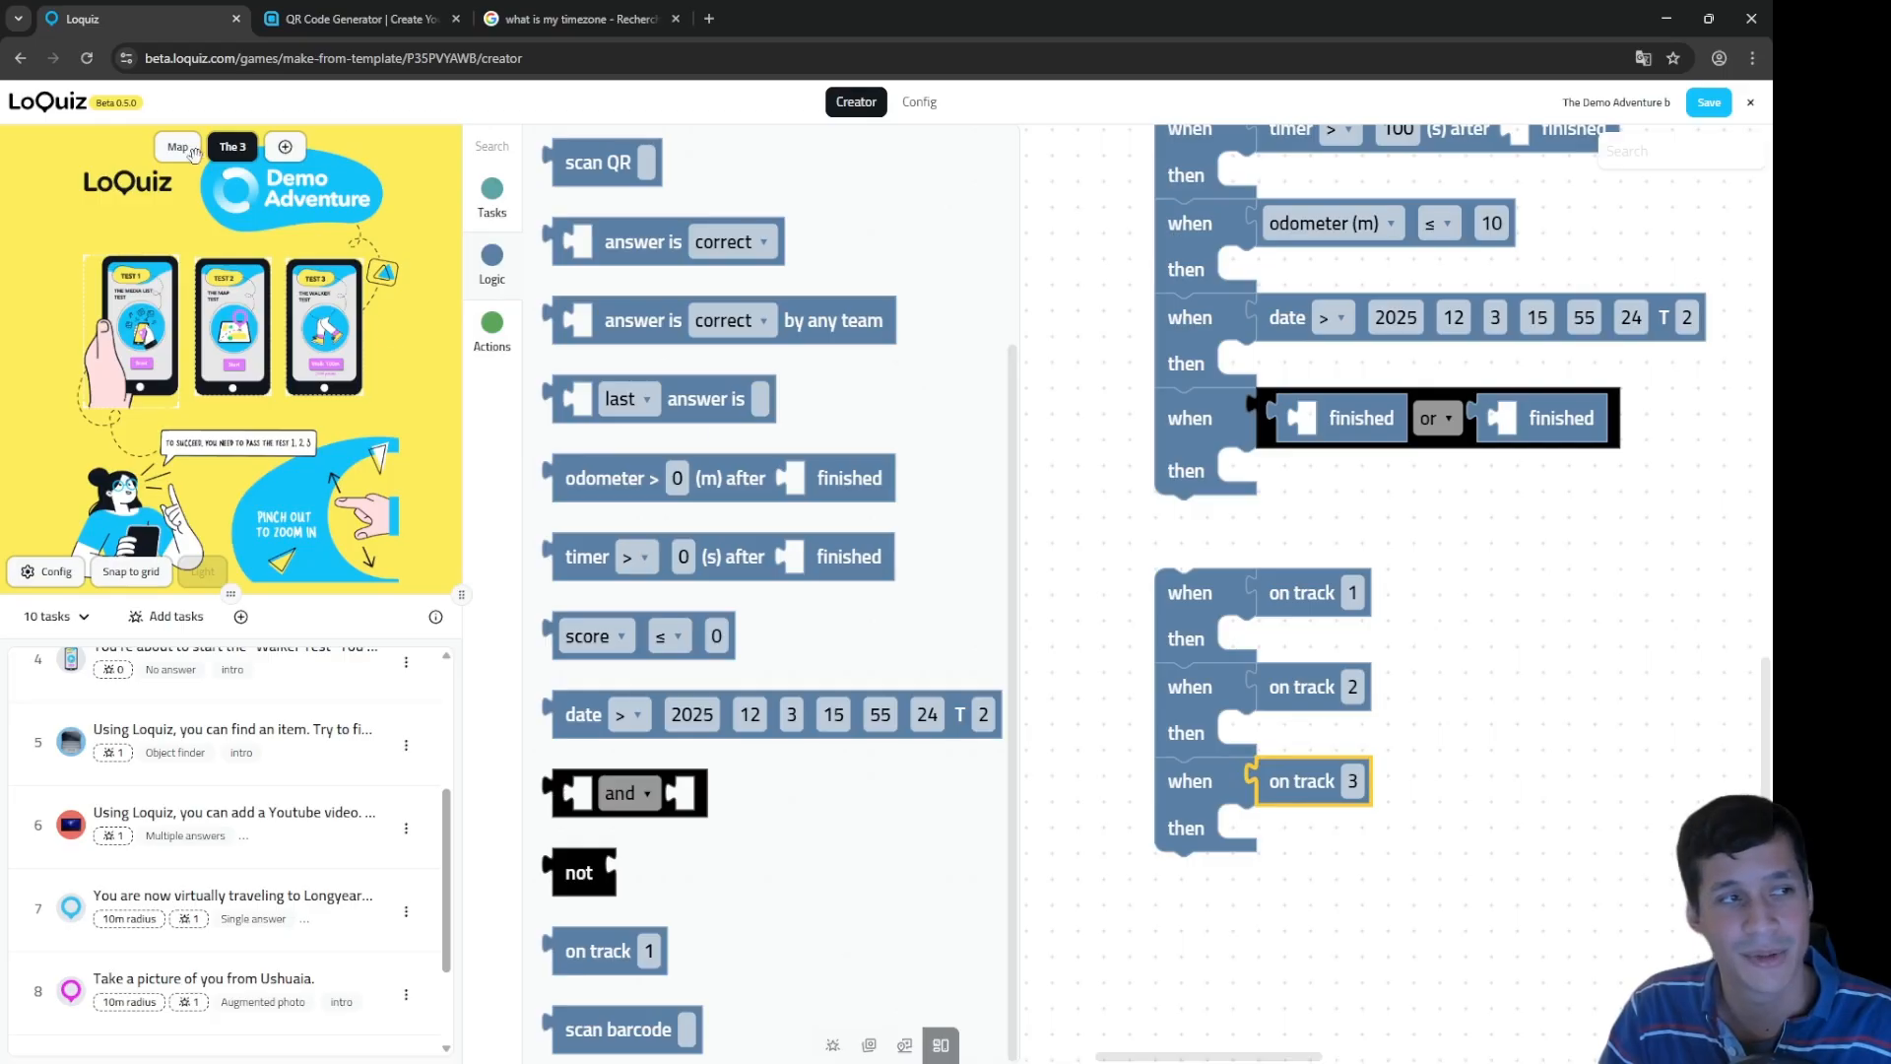
# Step: Show the game map in the preview panel and point out the three on-track conditions
pyautogui.click(179, 148)
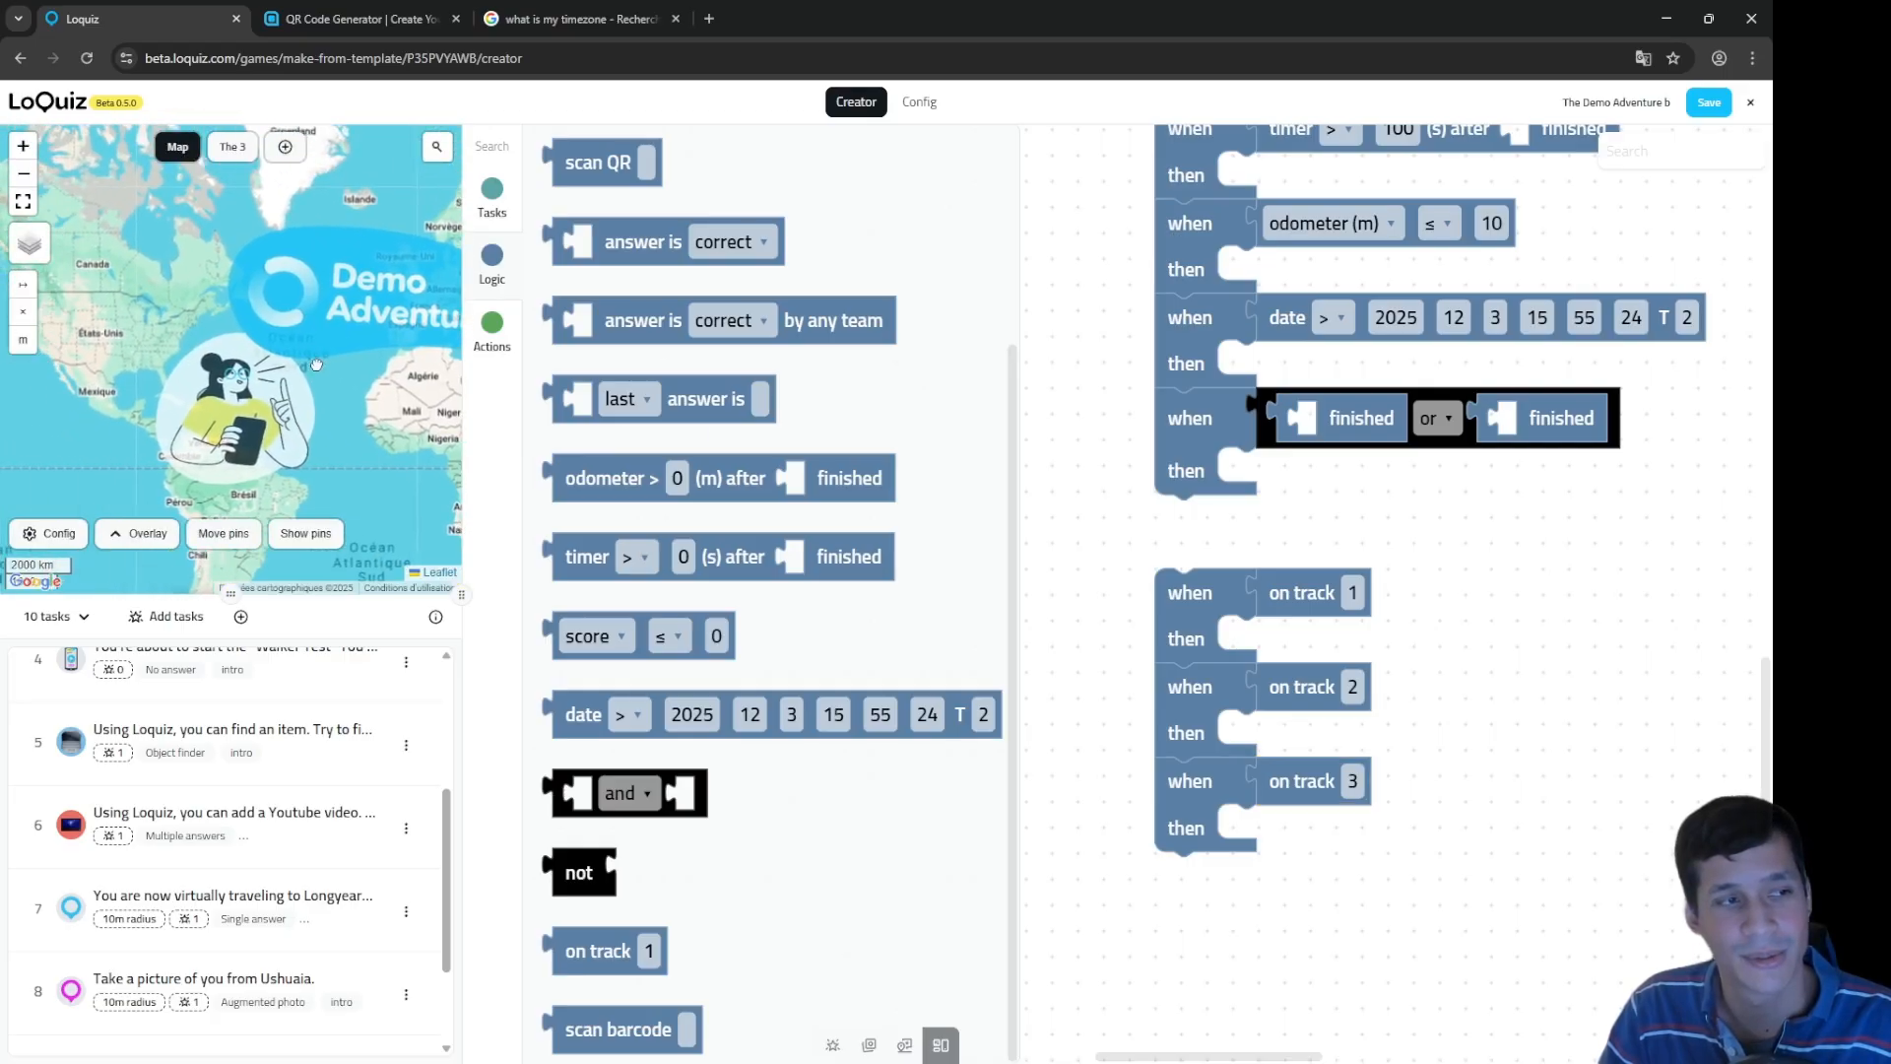
pyautogui.scroll(1, 316, 364)
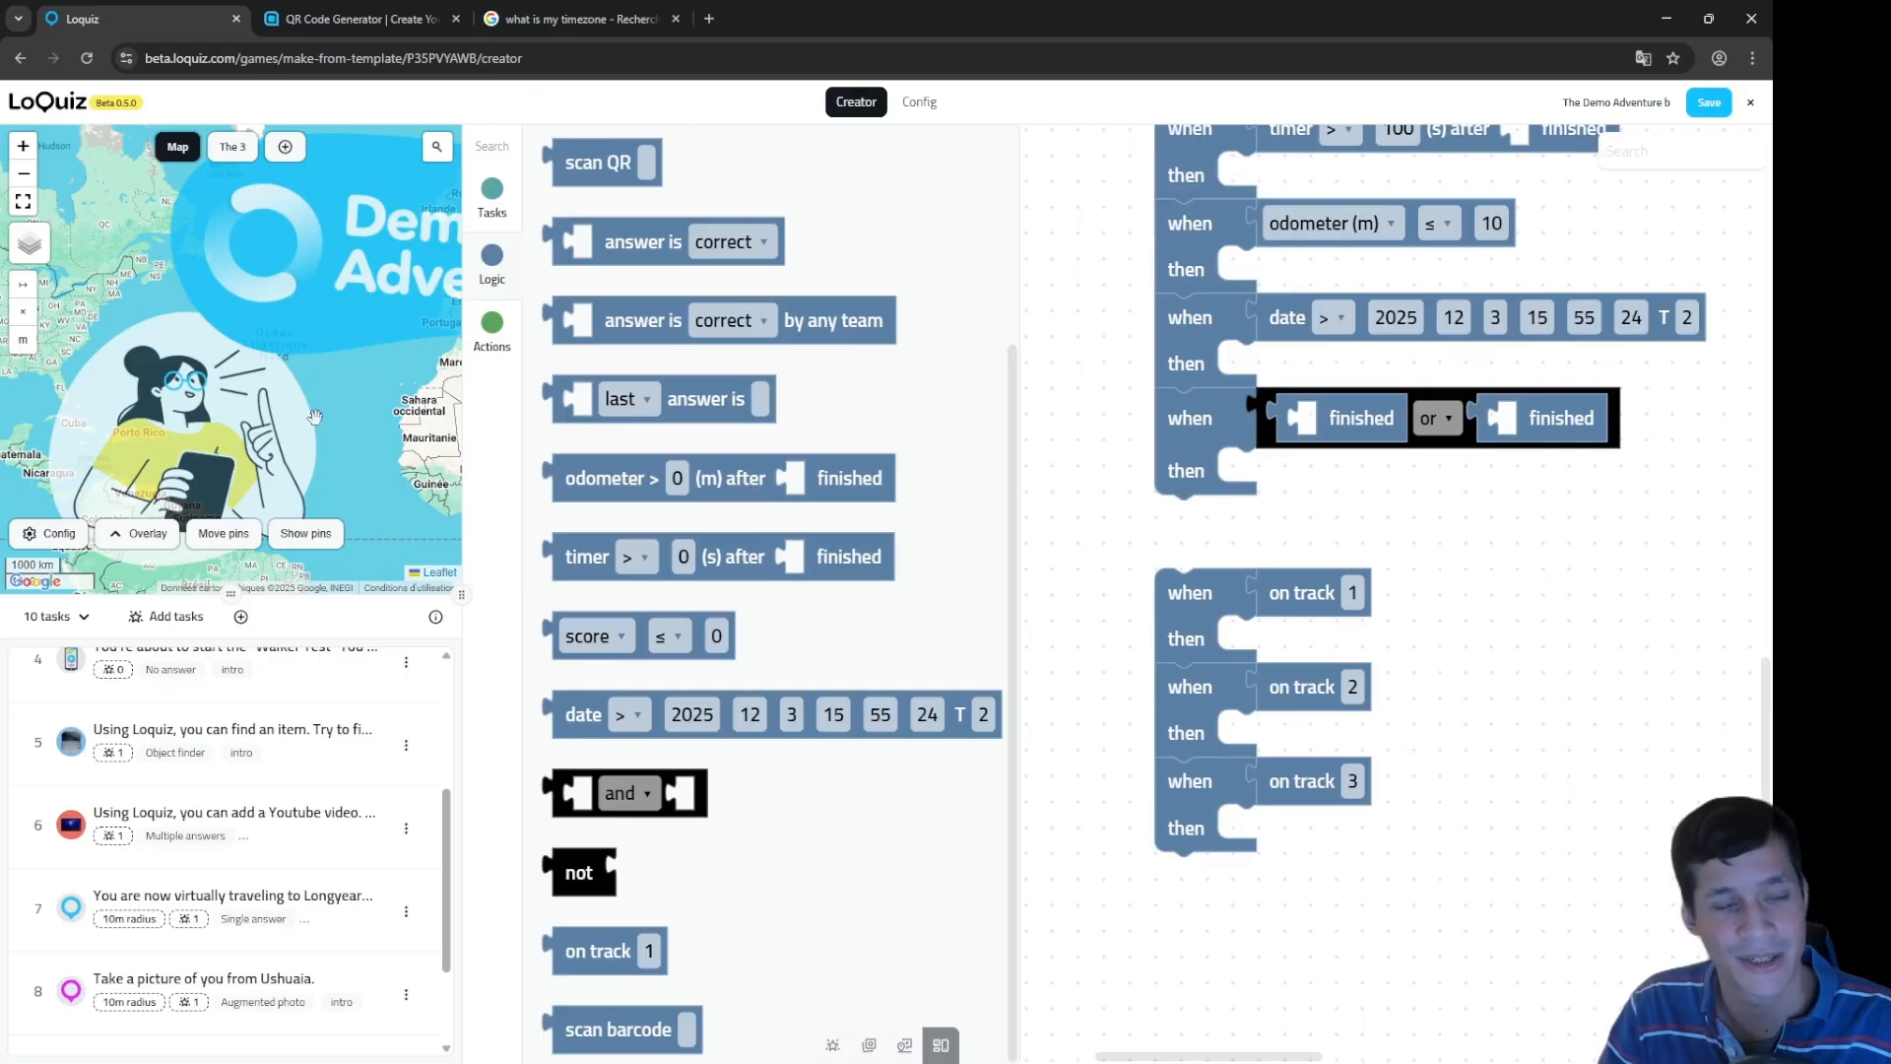
pyautogui.click(1282, 592)
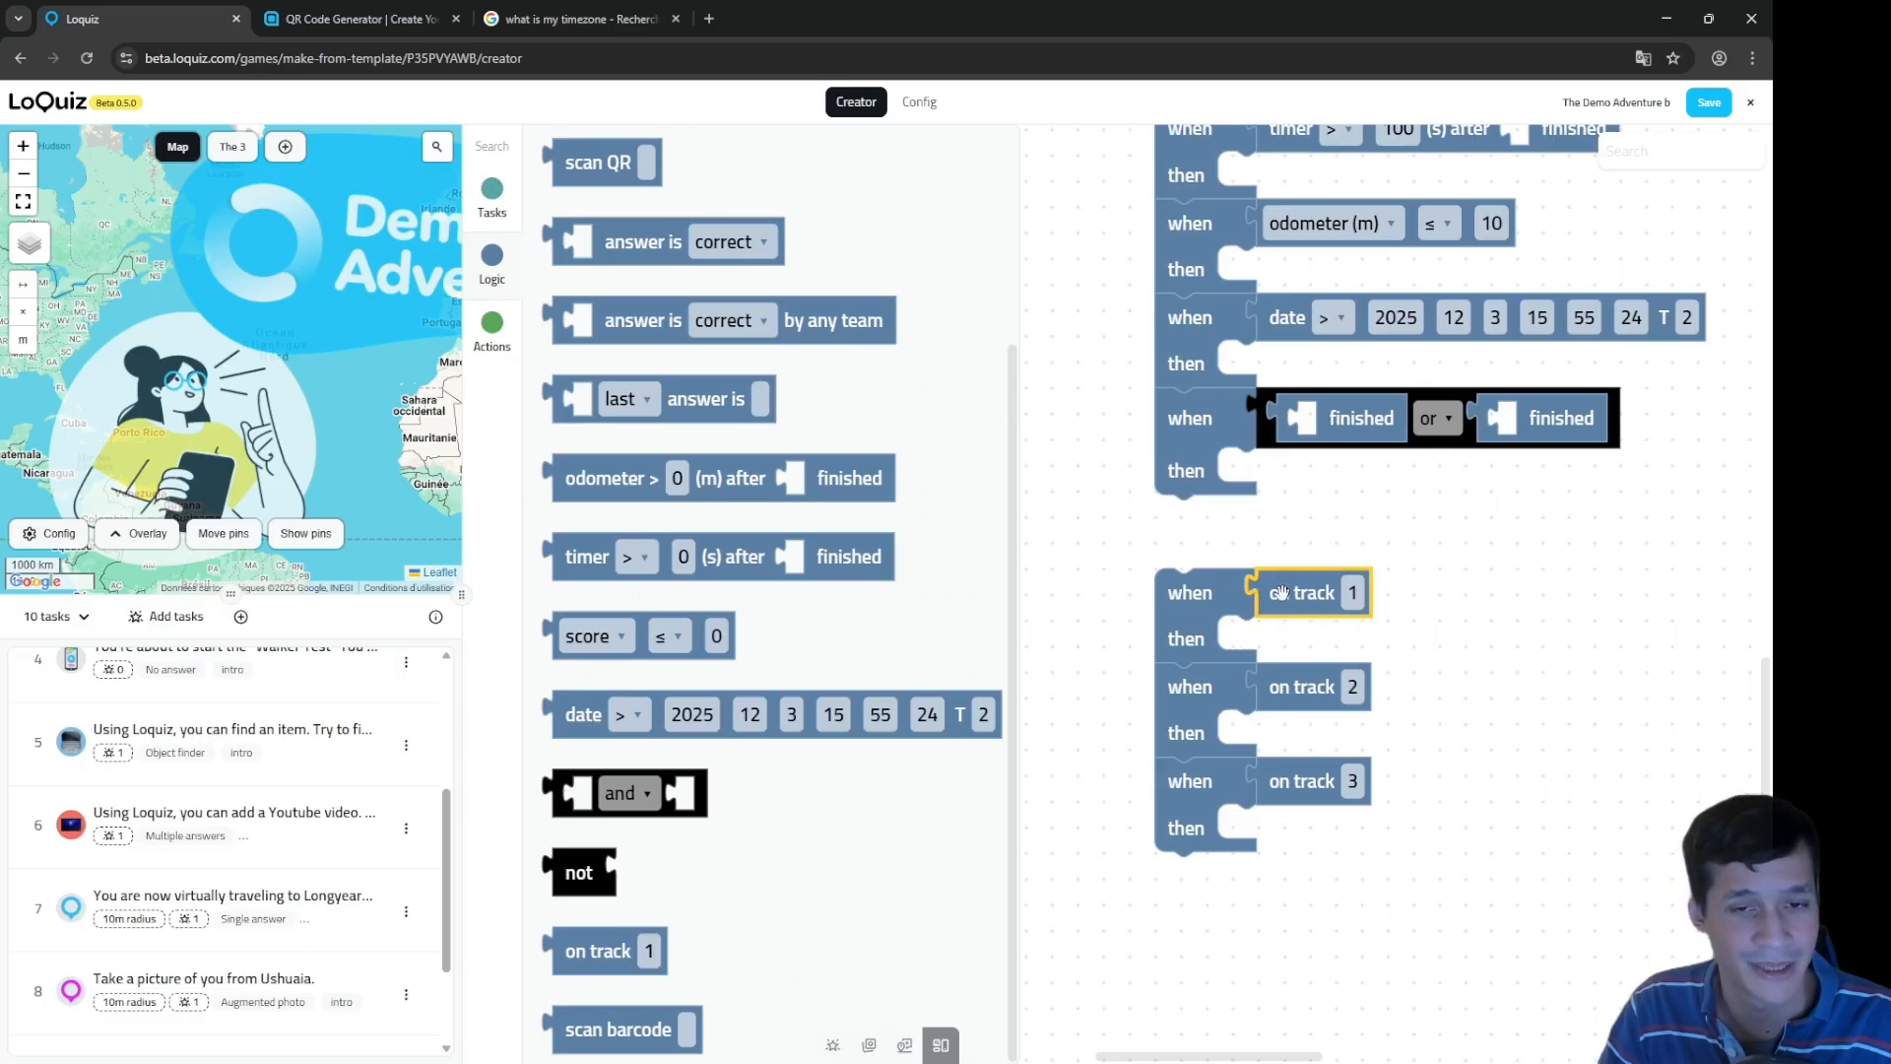
pyautogui.click(1307, 687)
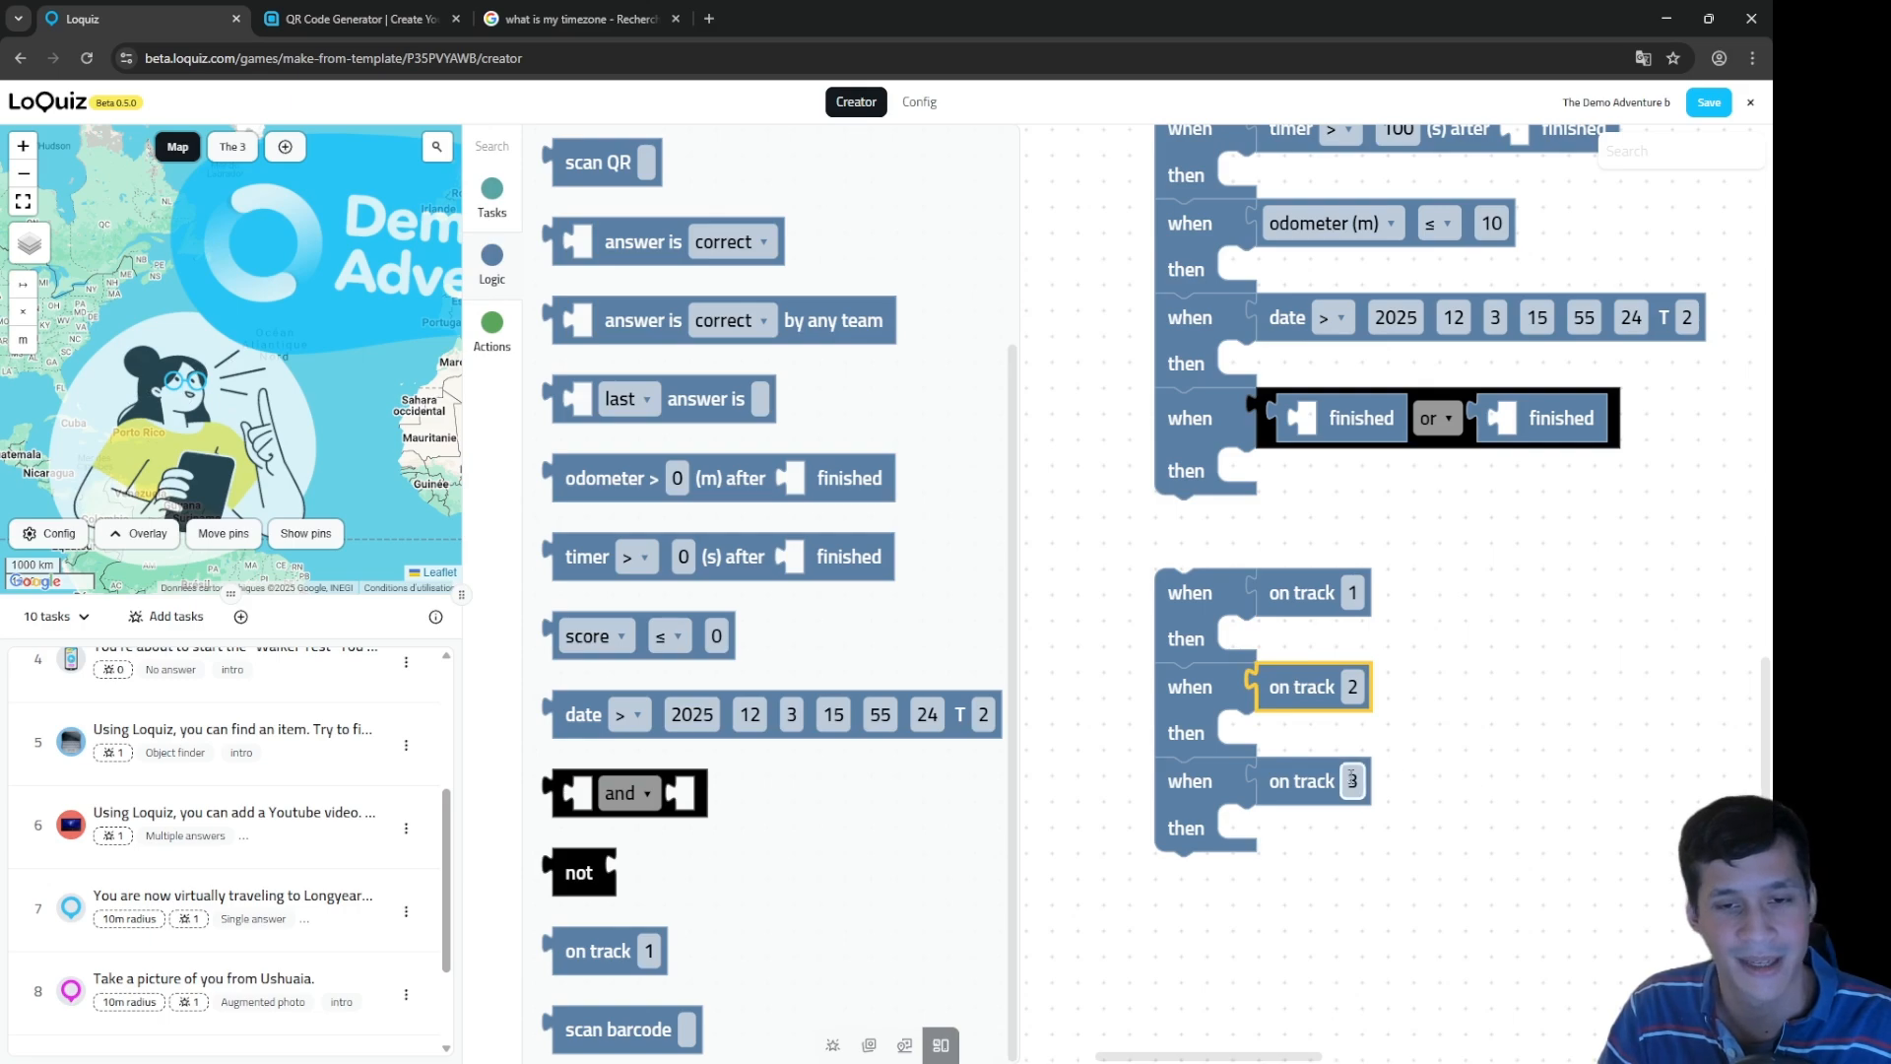
pyautogui.click(1301, 781)
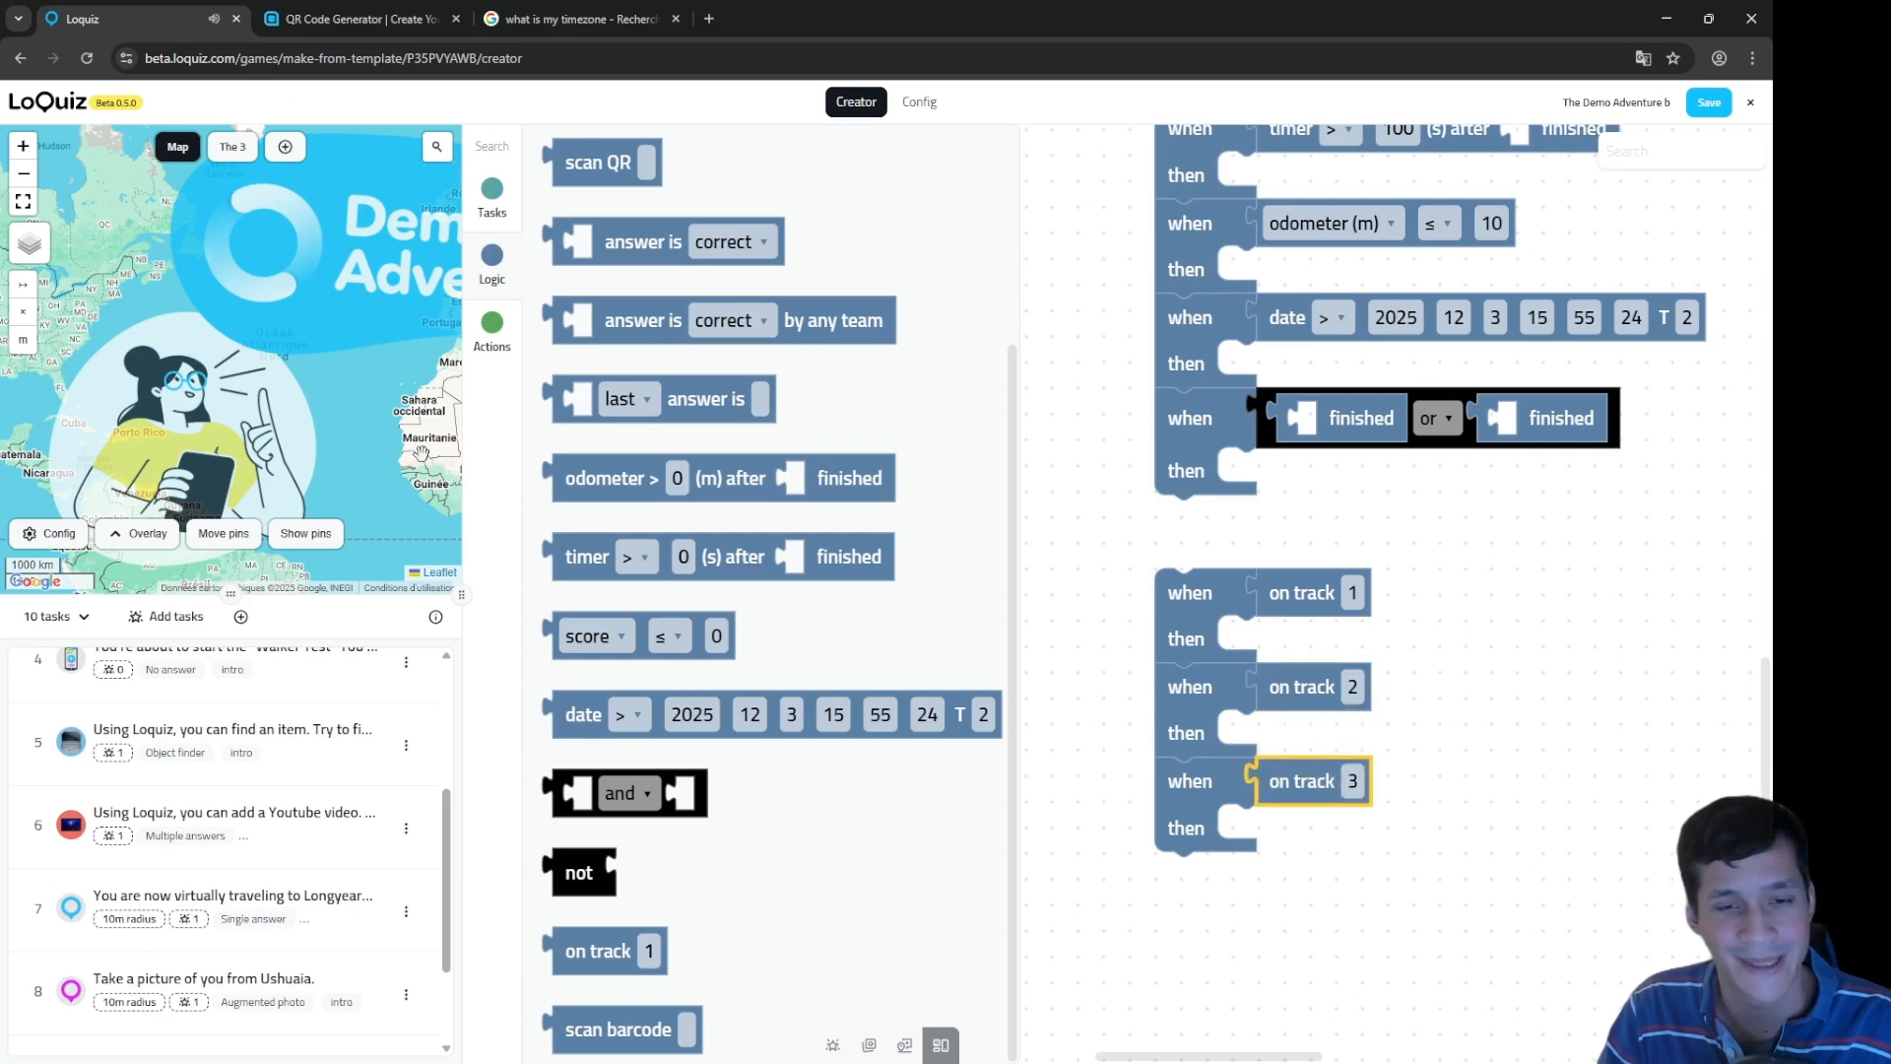
# Step: Place a scan barcode condition below the on-track rules and wrap it in a when/then rule
pyautogui.moveTo(1460, 796); pyautogui.dragTo(1489, 625)
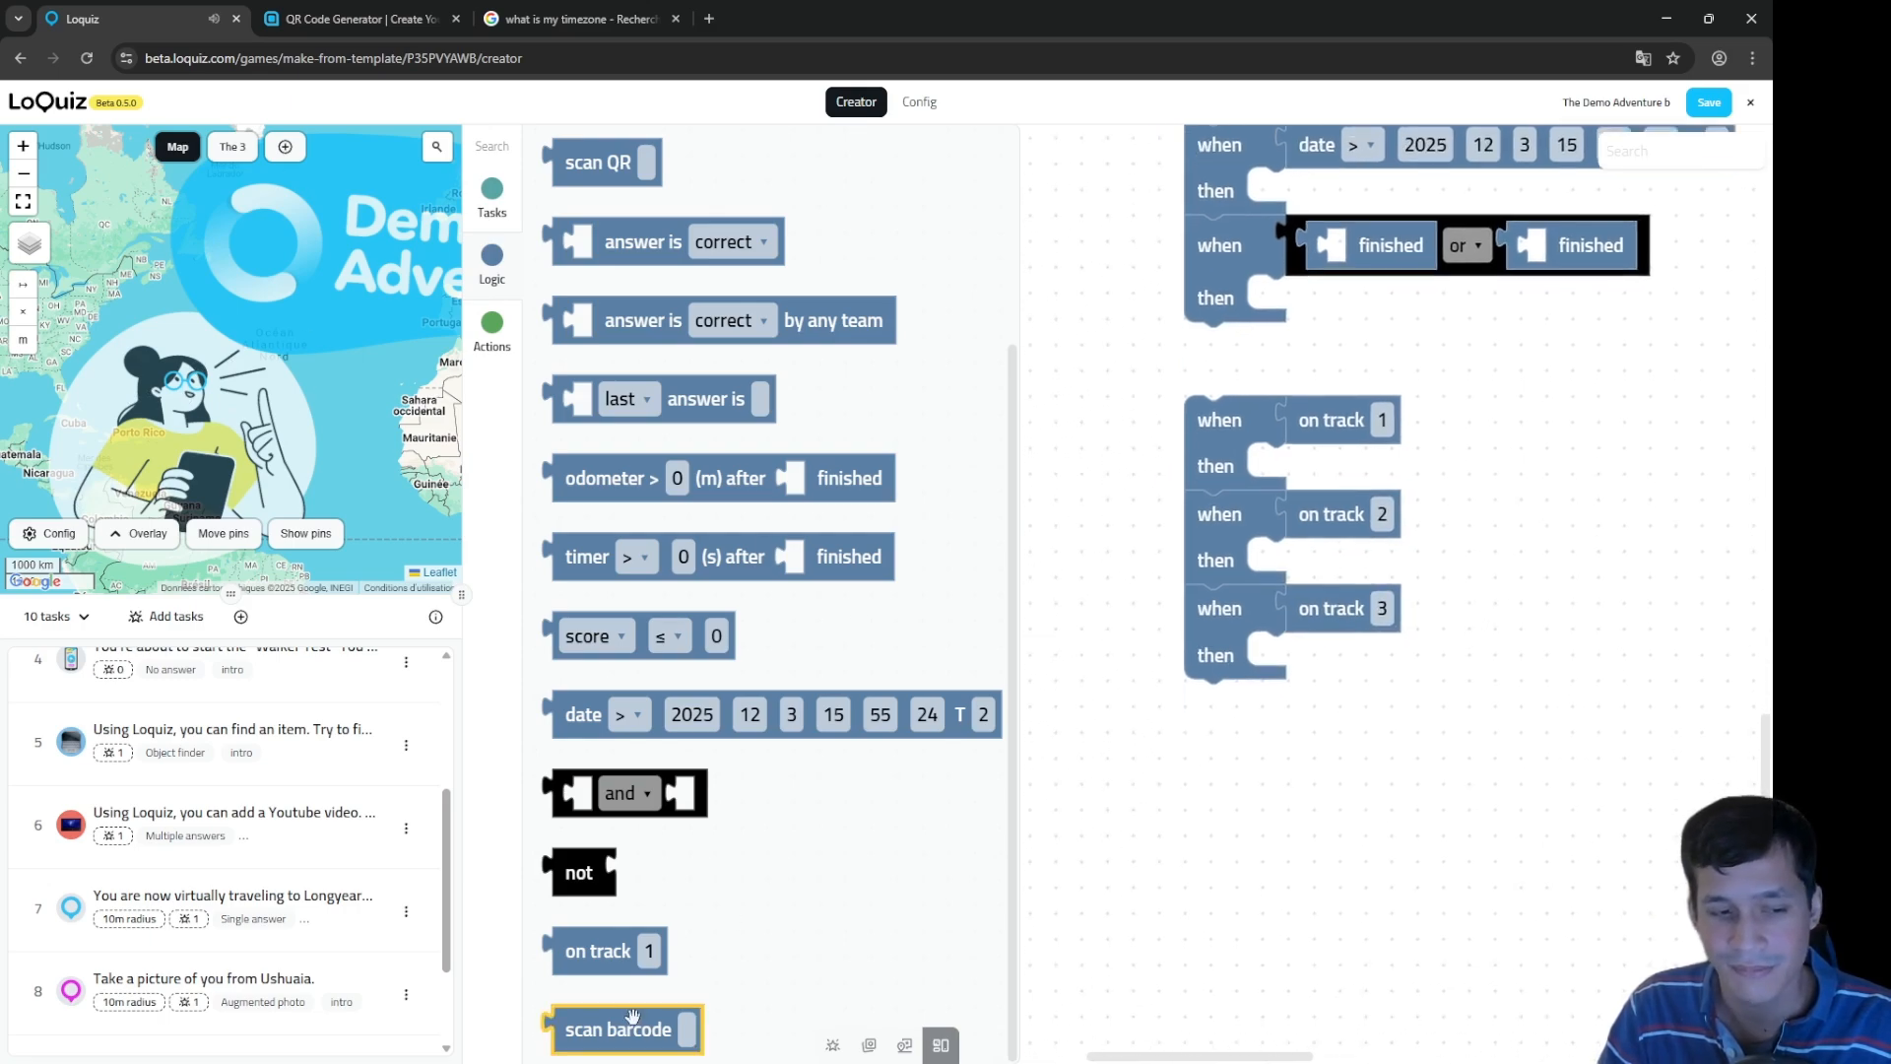
pyautogui.moveTo(627, 1021); pyautogui.dragTo(1270, 775)
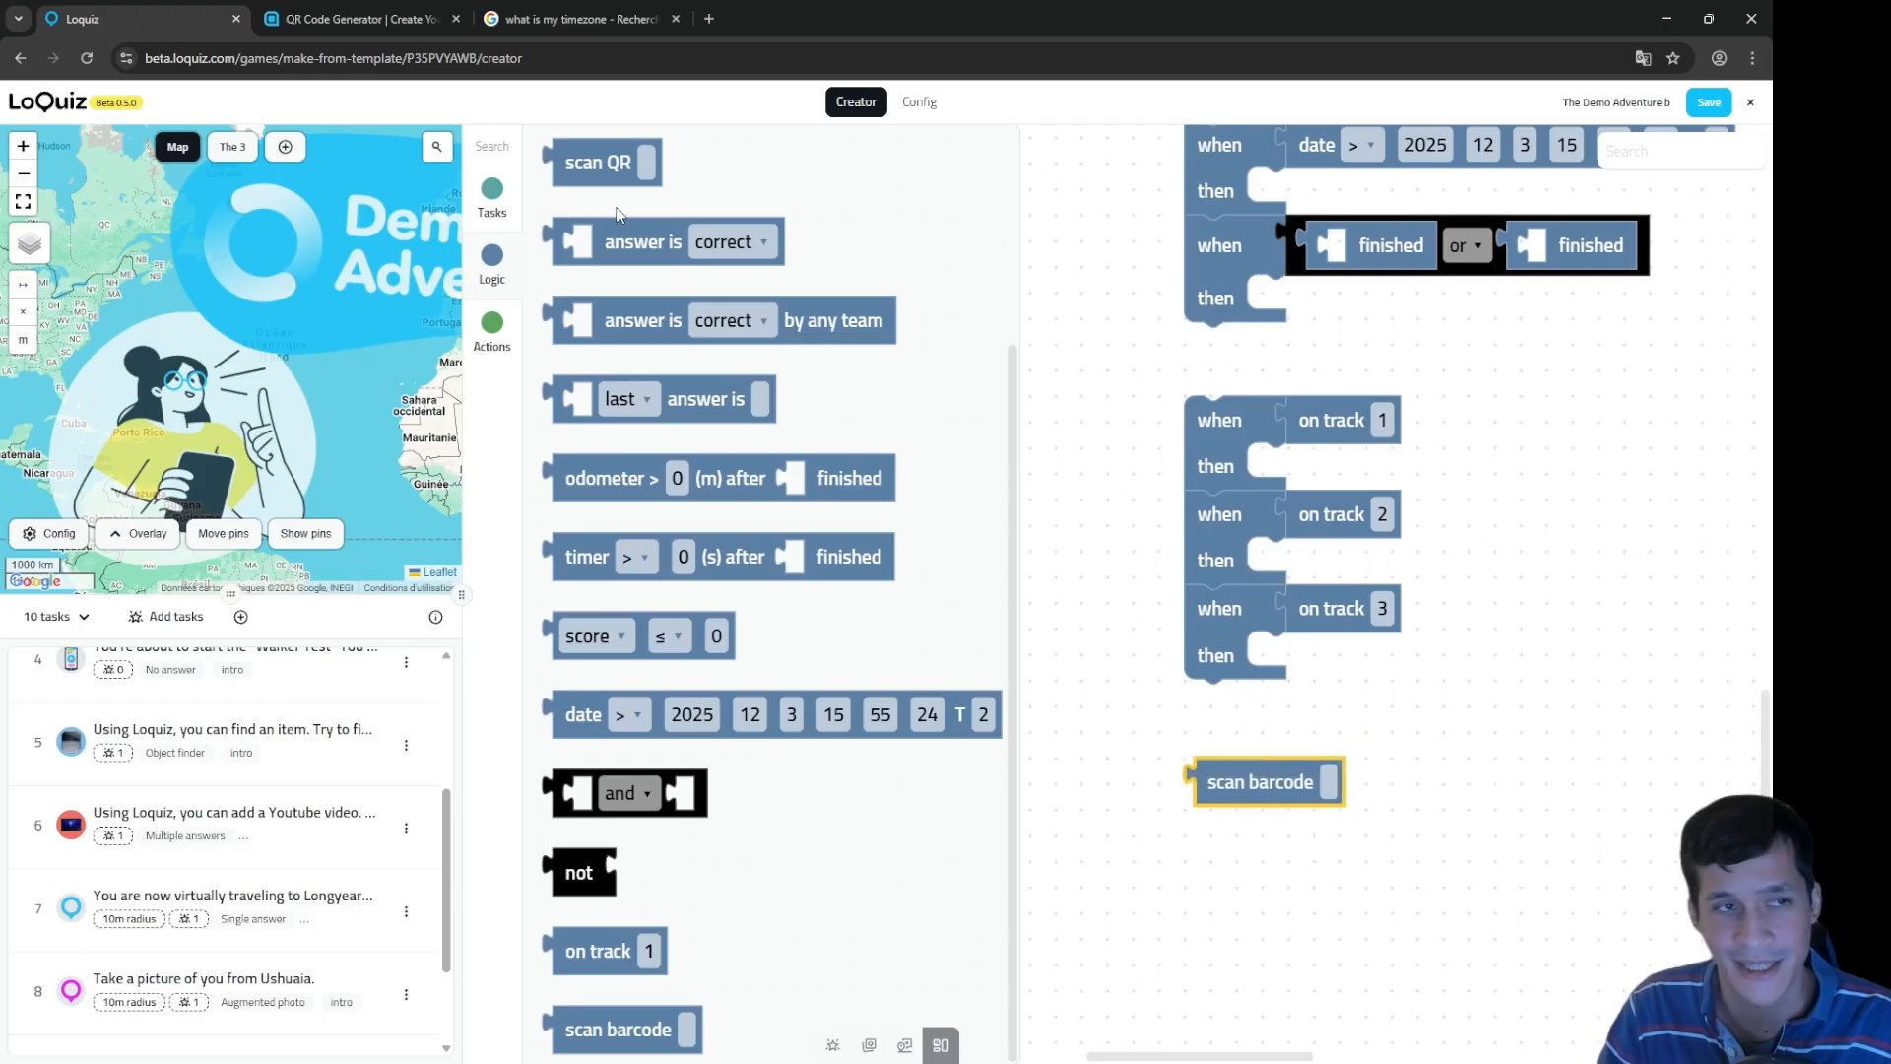
pyautogui.scroll(3, 645, 237)
pyautogui.moveTo(595, 166); pyautogui.dragTo(1263, 788)
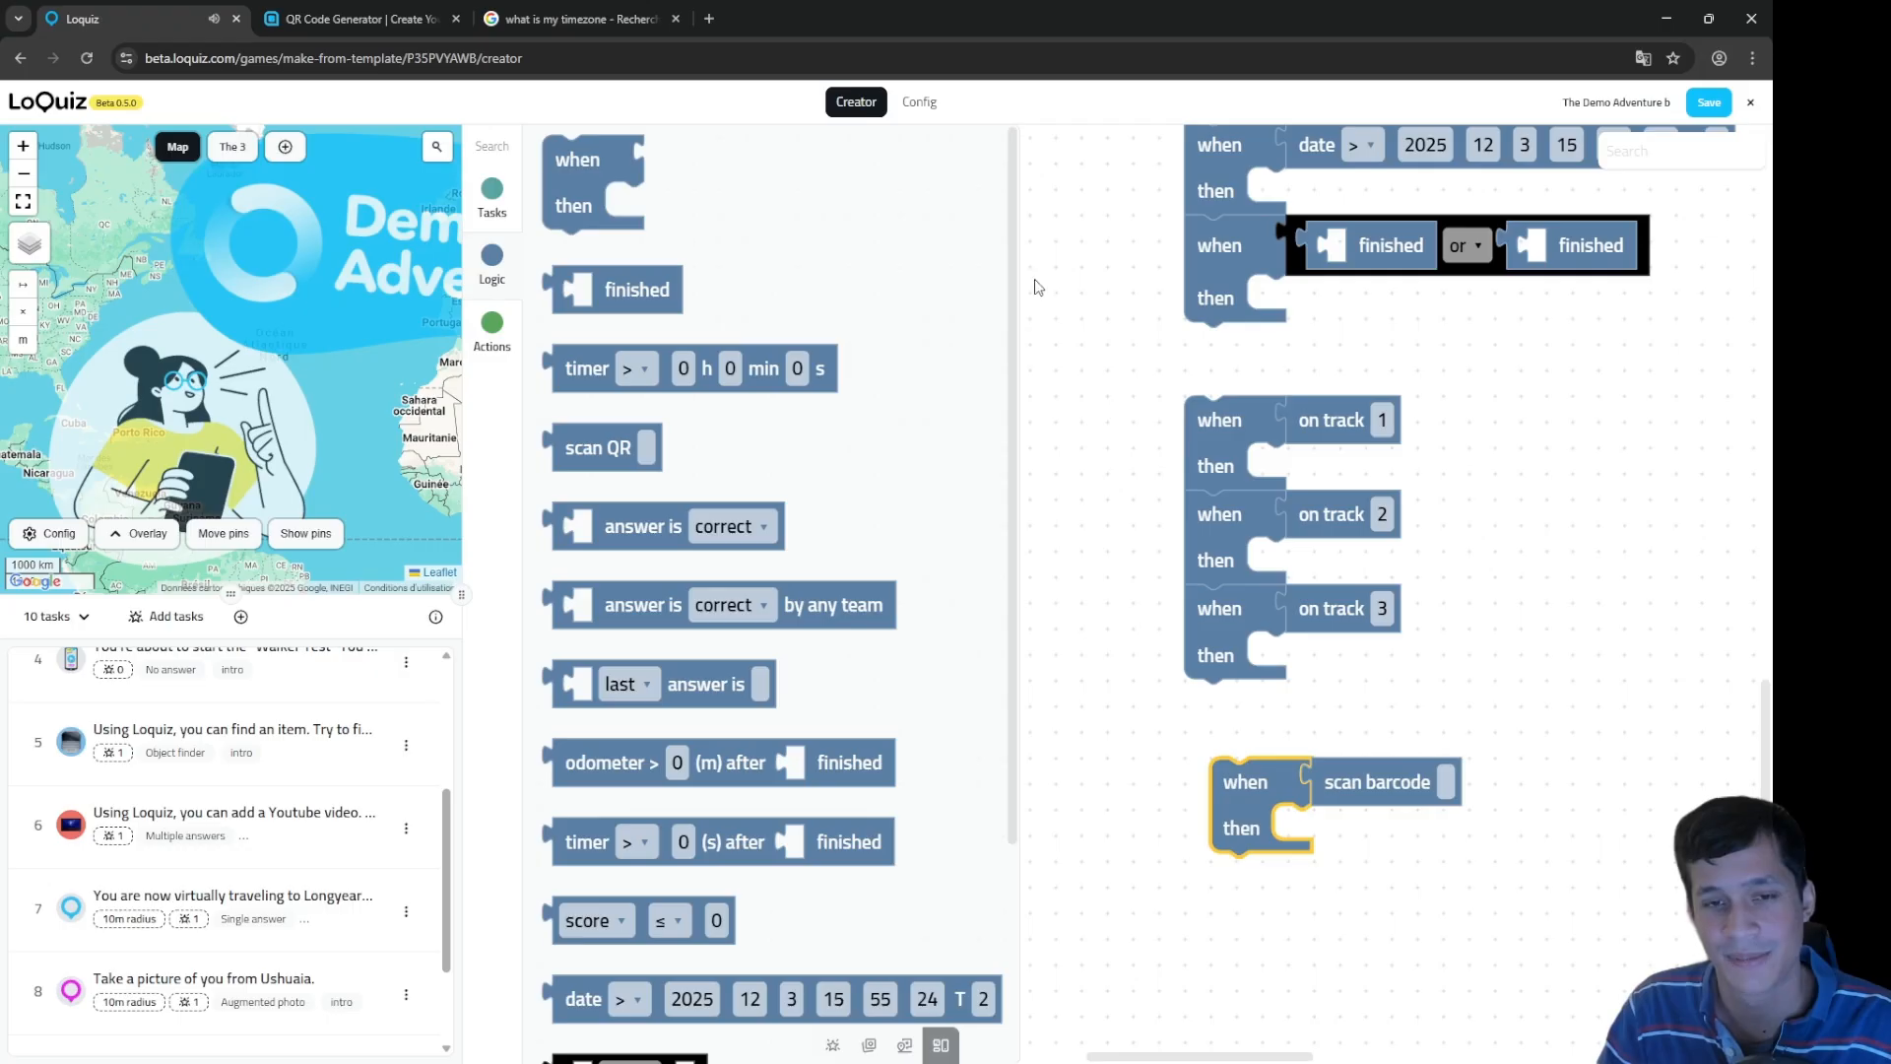
pyautogui.moveTo(1105, 133); pyautogui.dragTo(1146, 1063)
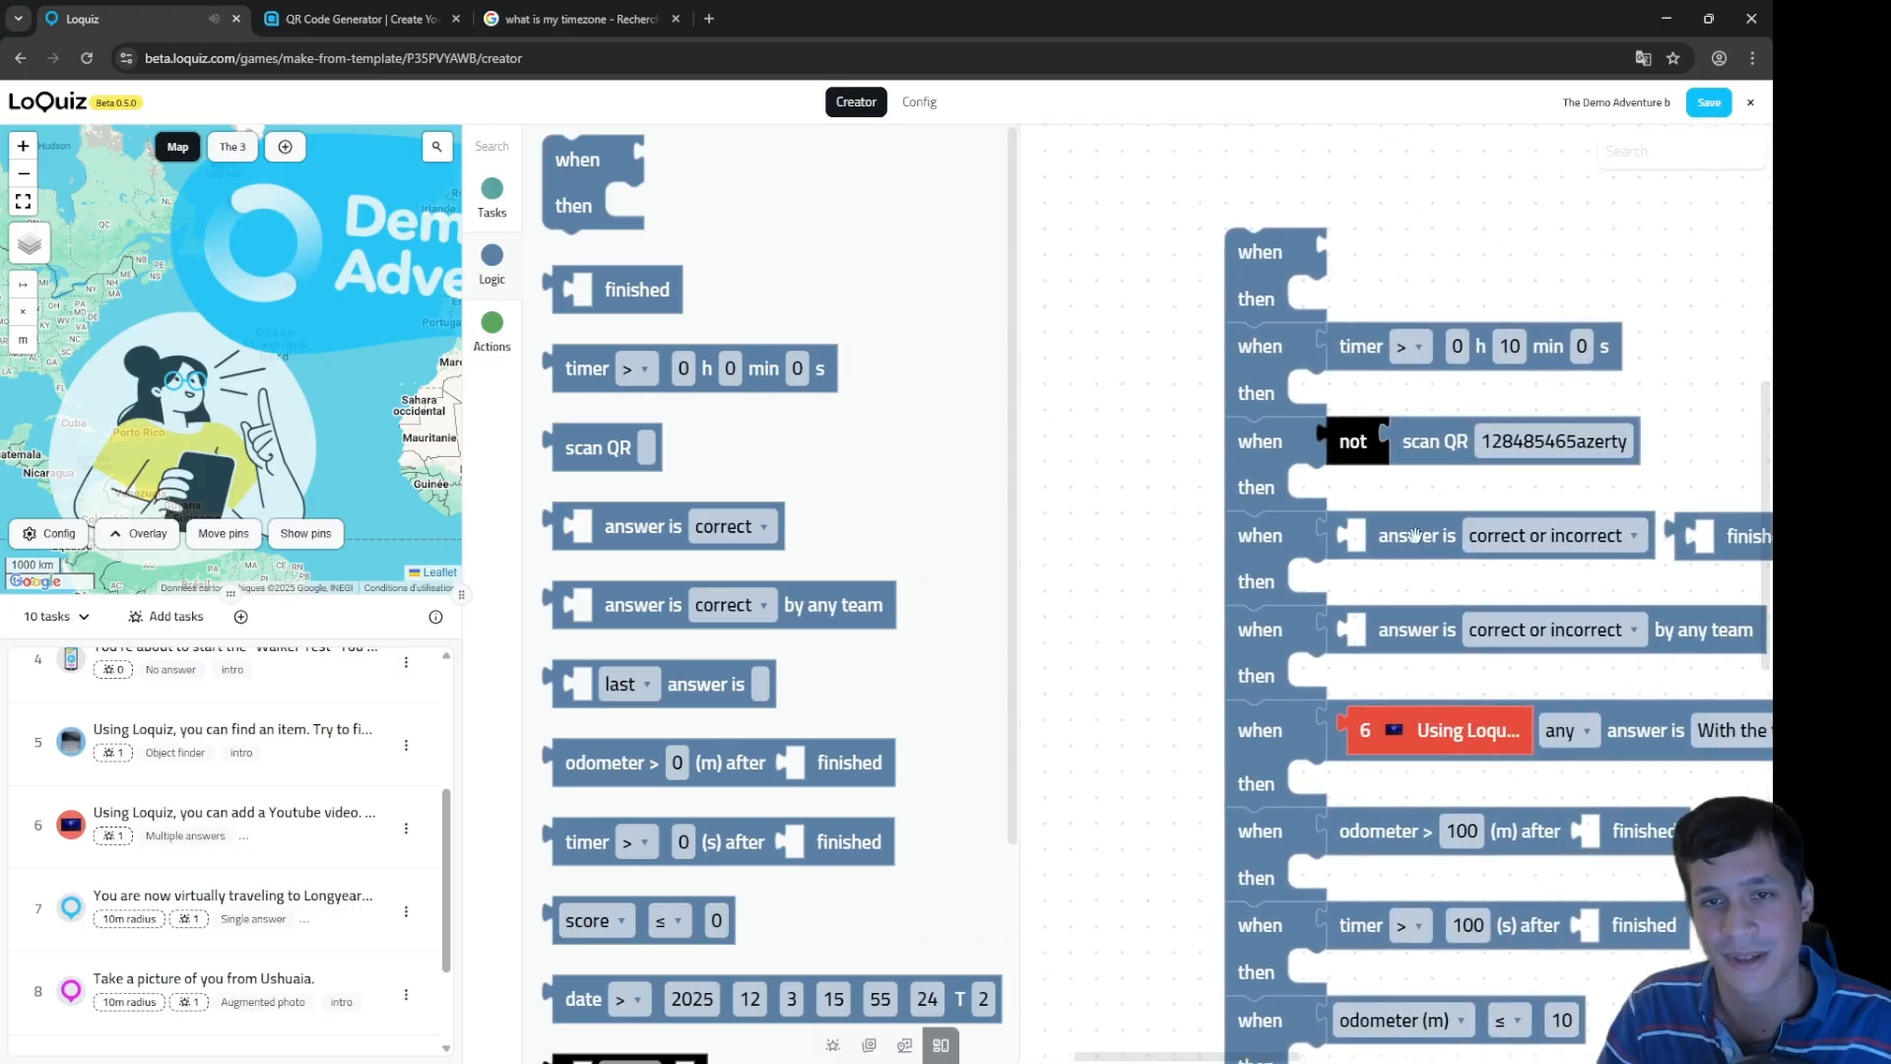
pyautogui.click(1450, 449)
pyautogui.moveTo(1119, 828); pyautogui.dragTo(1081, 139)
pyautogui.scroll(-3, 1106, 456)
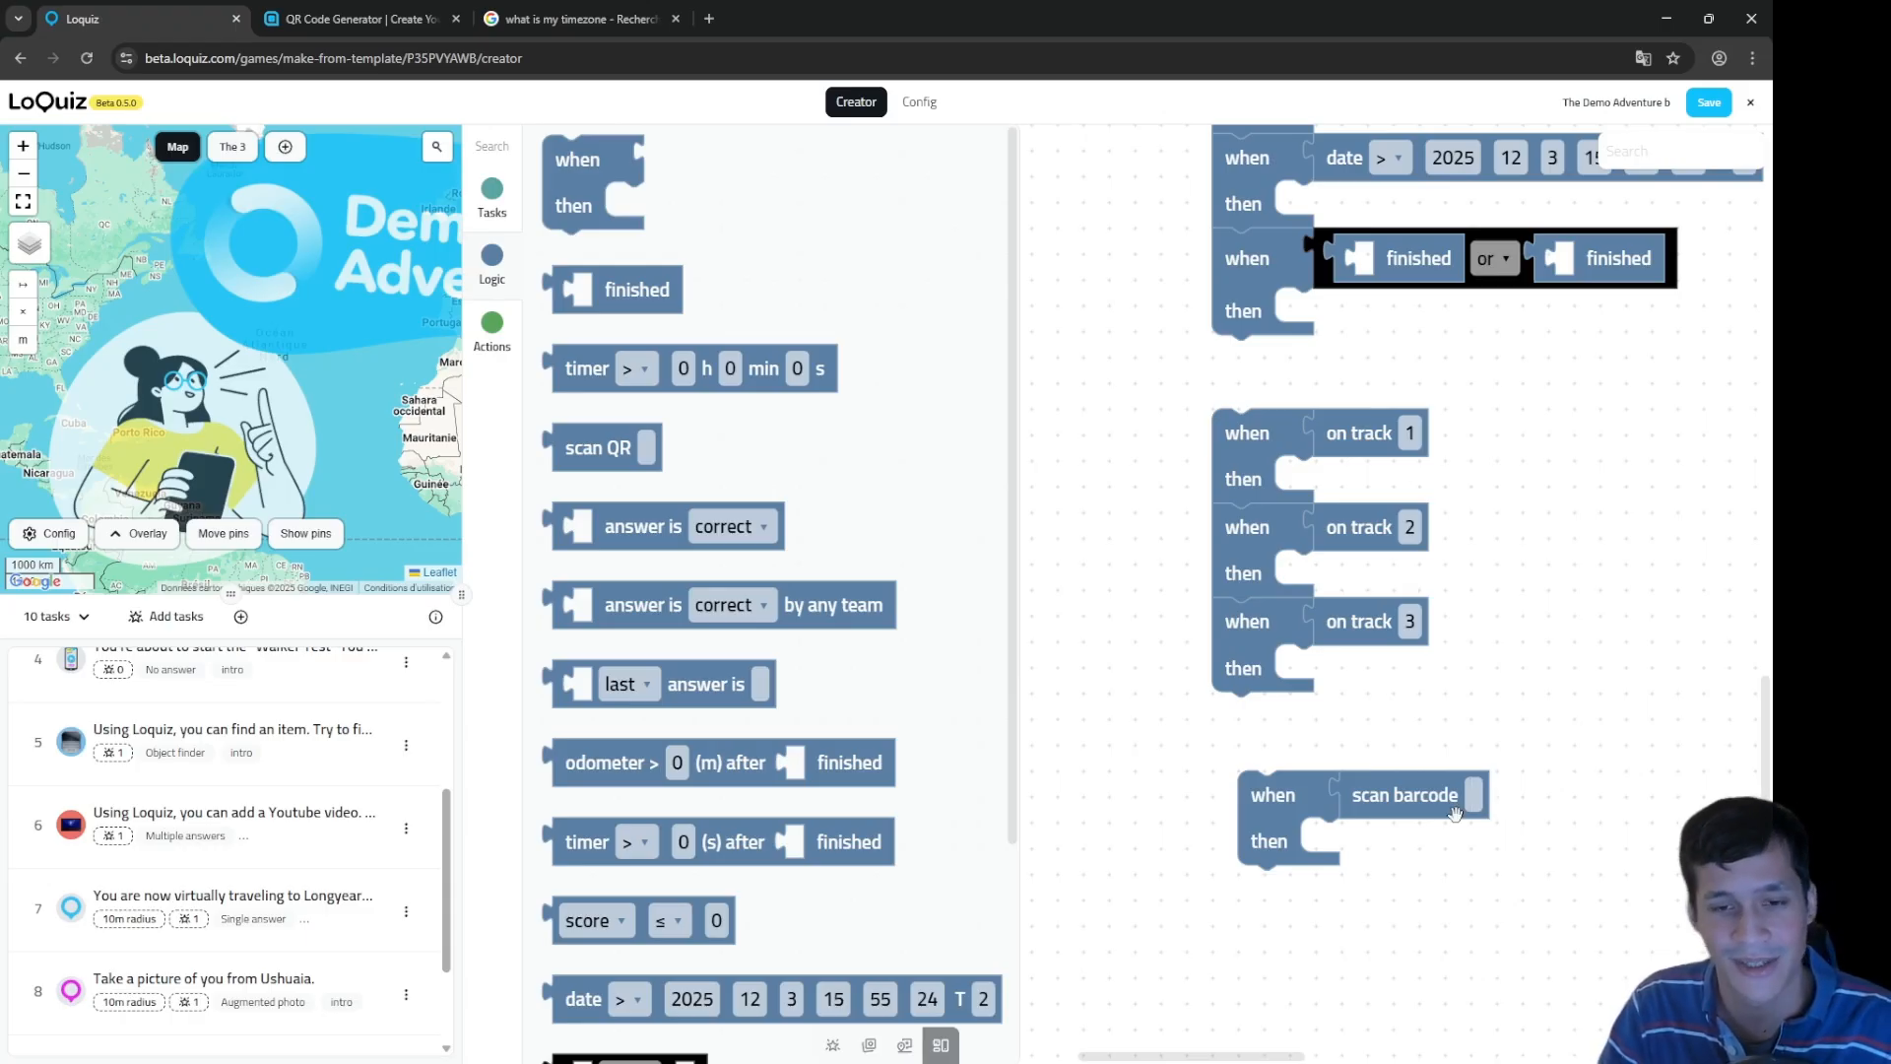
pyautogui.click(923, 100)
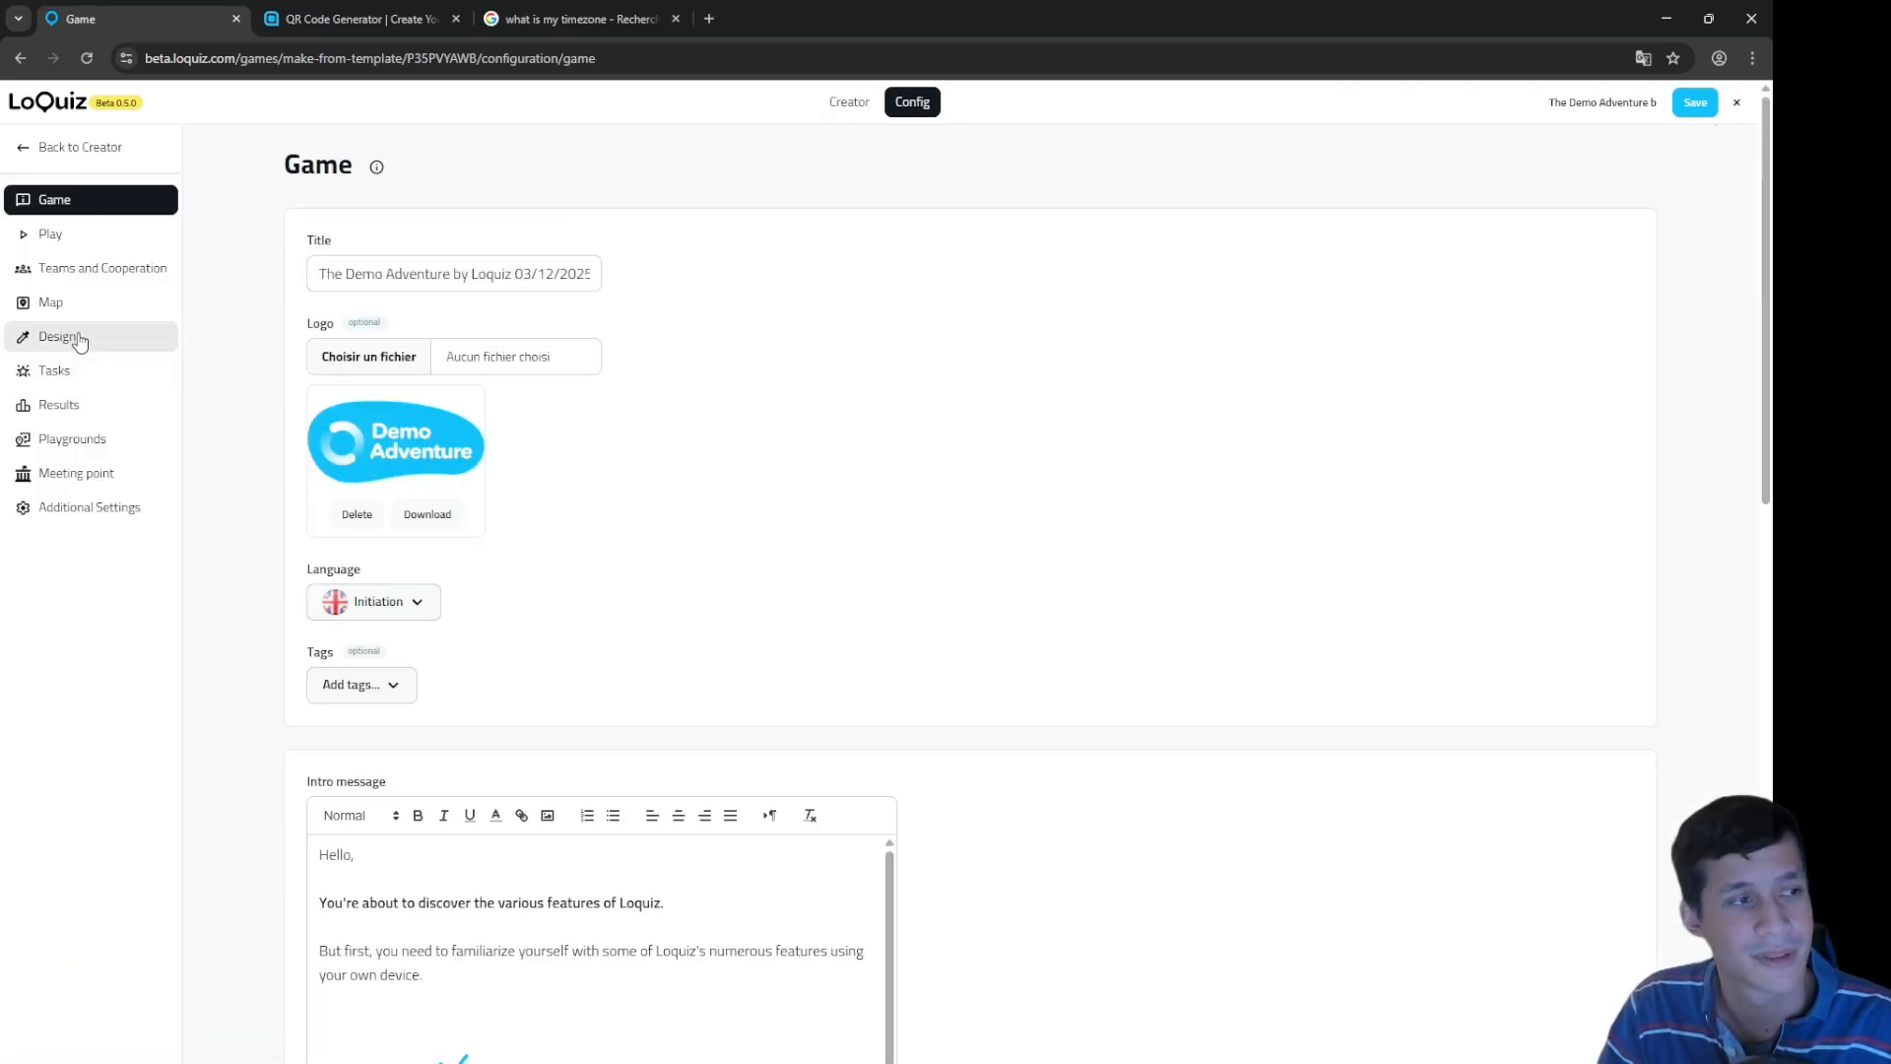
pyautogui.click(57, 337)
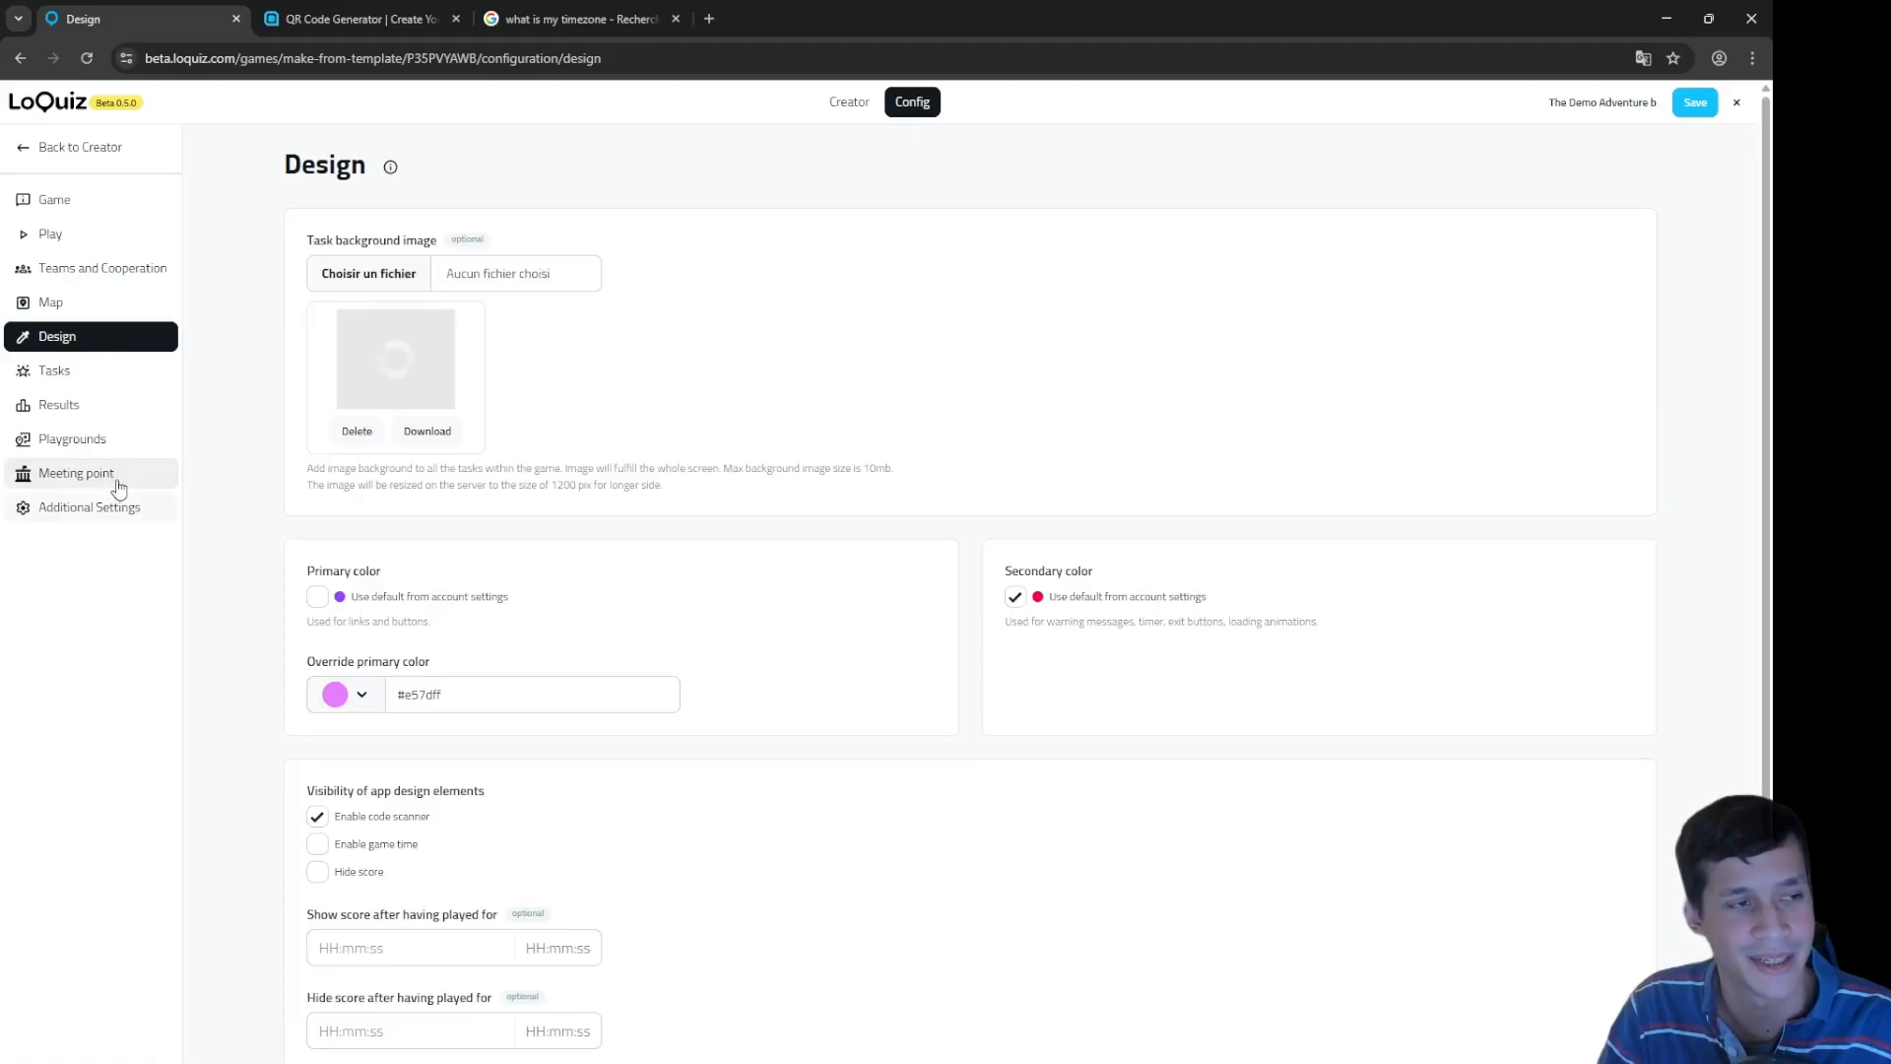
pyautogui.scroll(-1, 438, 843)
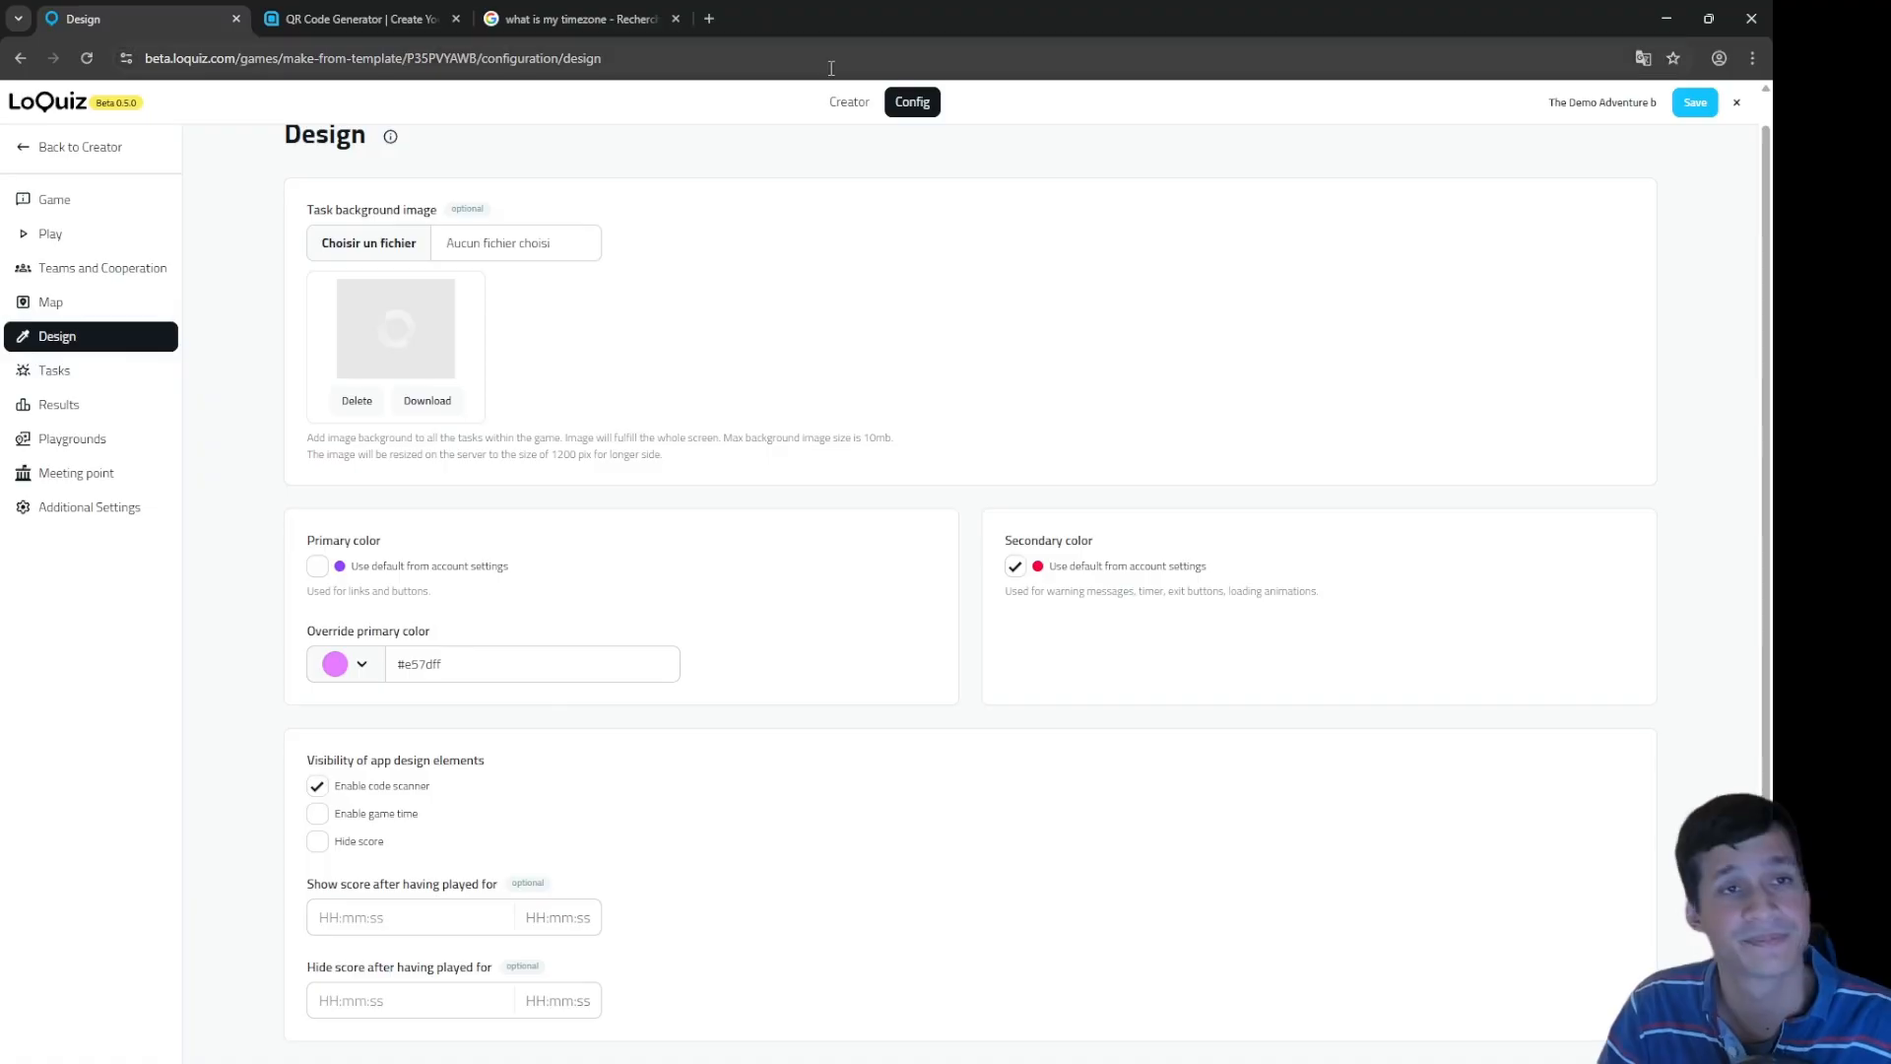
pyautogui.click(849, 101)
pyautogui.scroll(-10, 1369, 774)
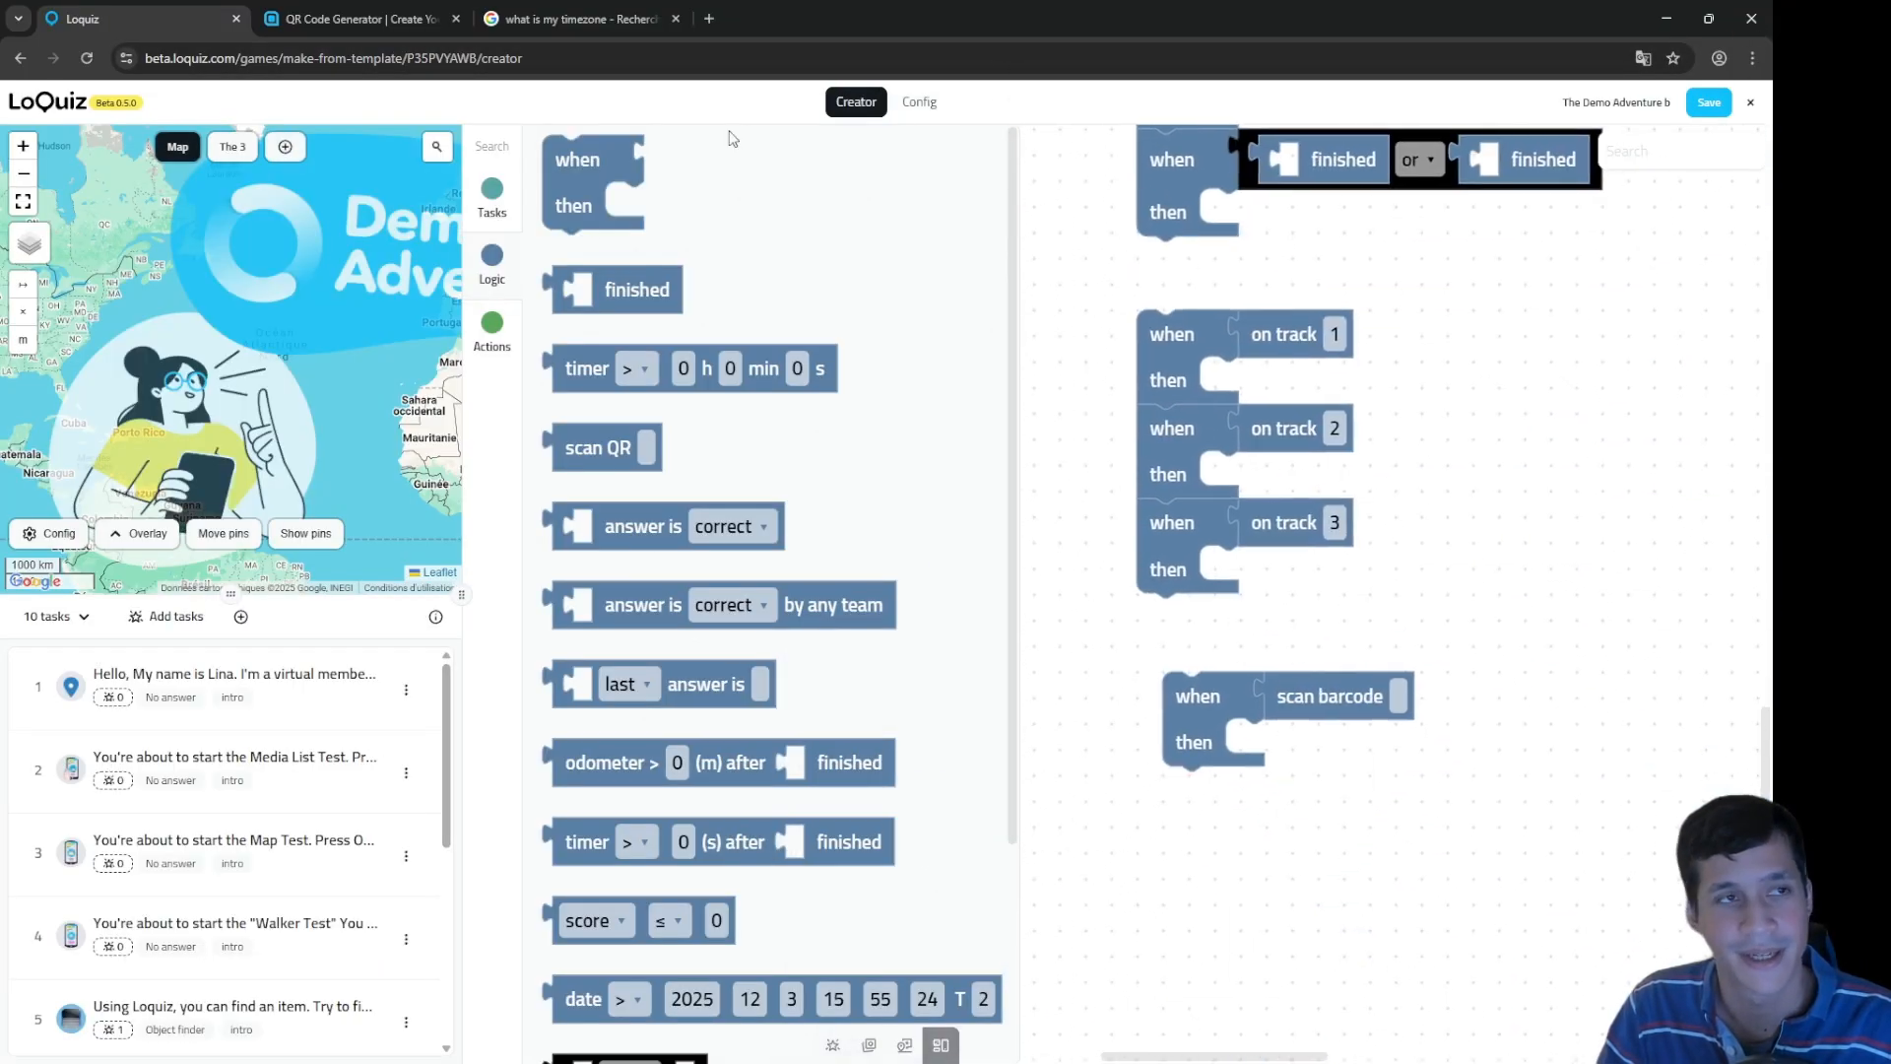
# Step: Google 'barcode box of chocolates' in a new tab, enlarge the first image, then return to Loquiz
pyautogui.click(583, 20)
pyautogui.click(720, 21)
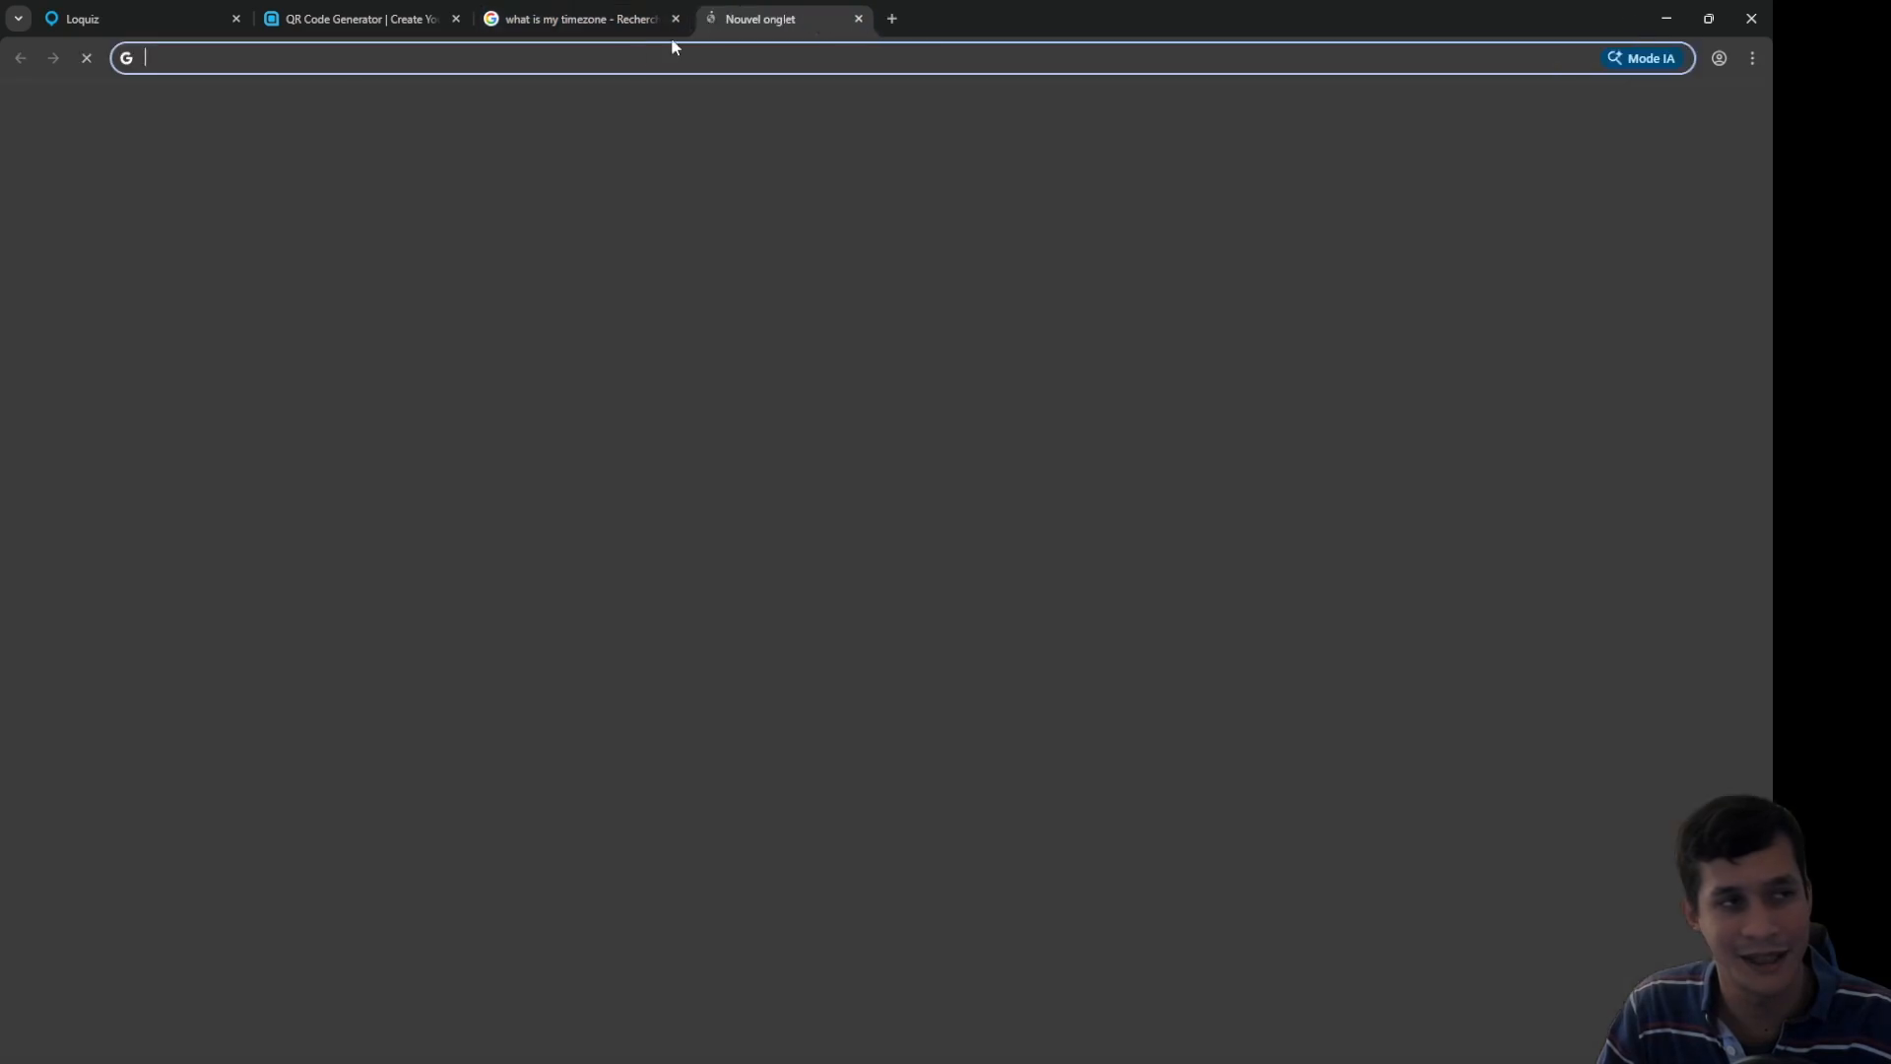
pyautogui.write('barcode ')
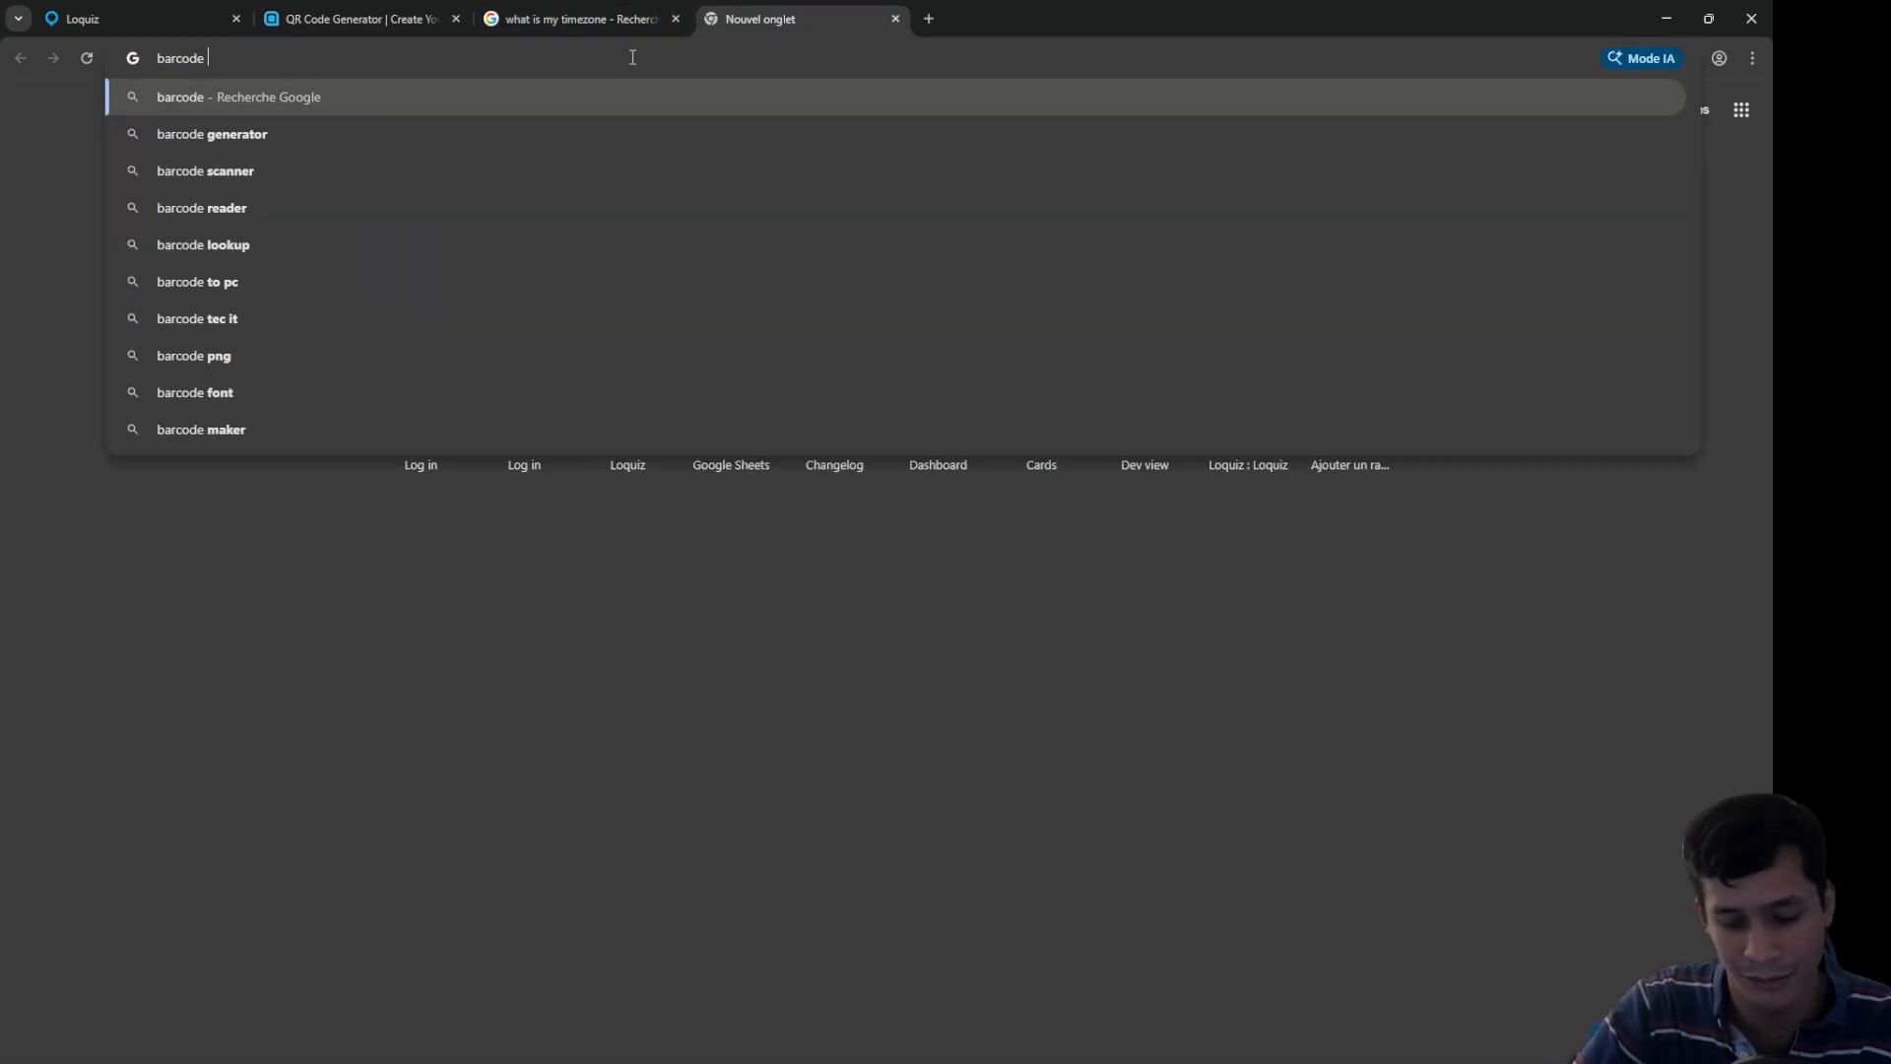
pyautogui.write('box of chocolate')
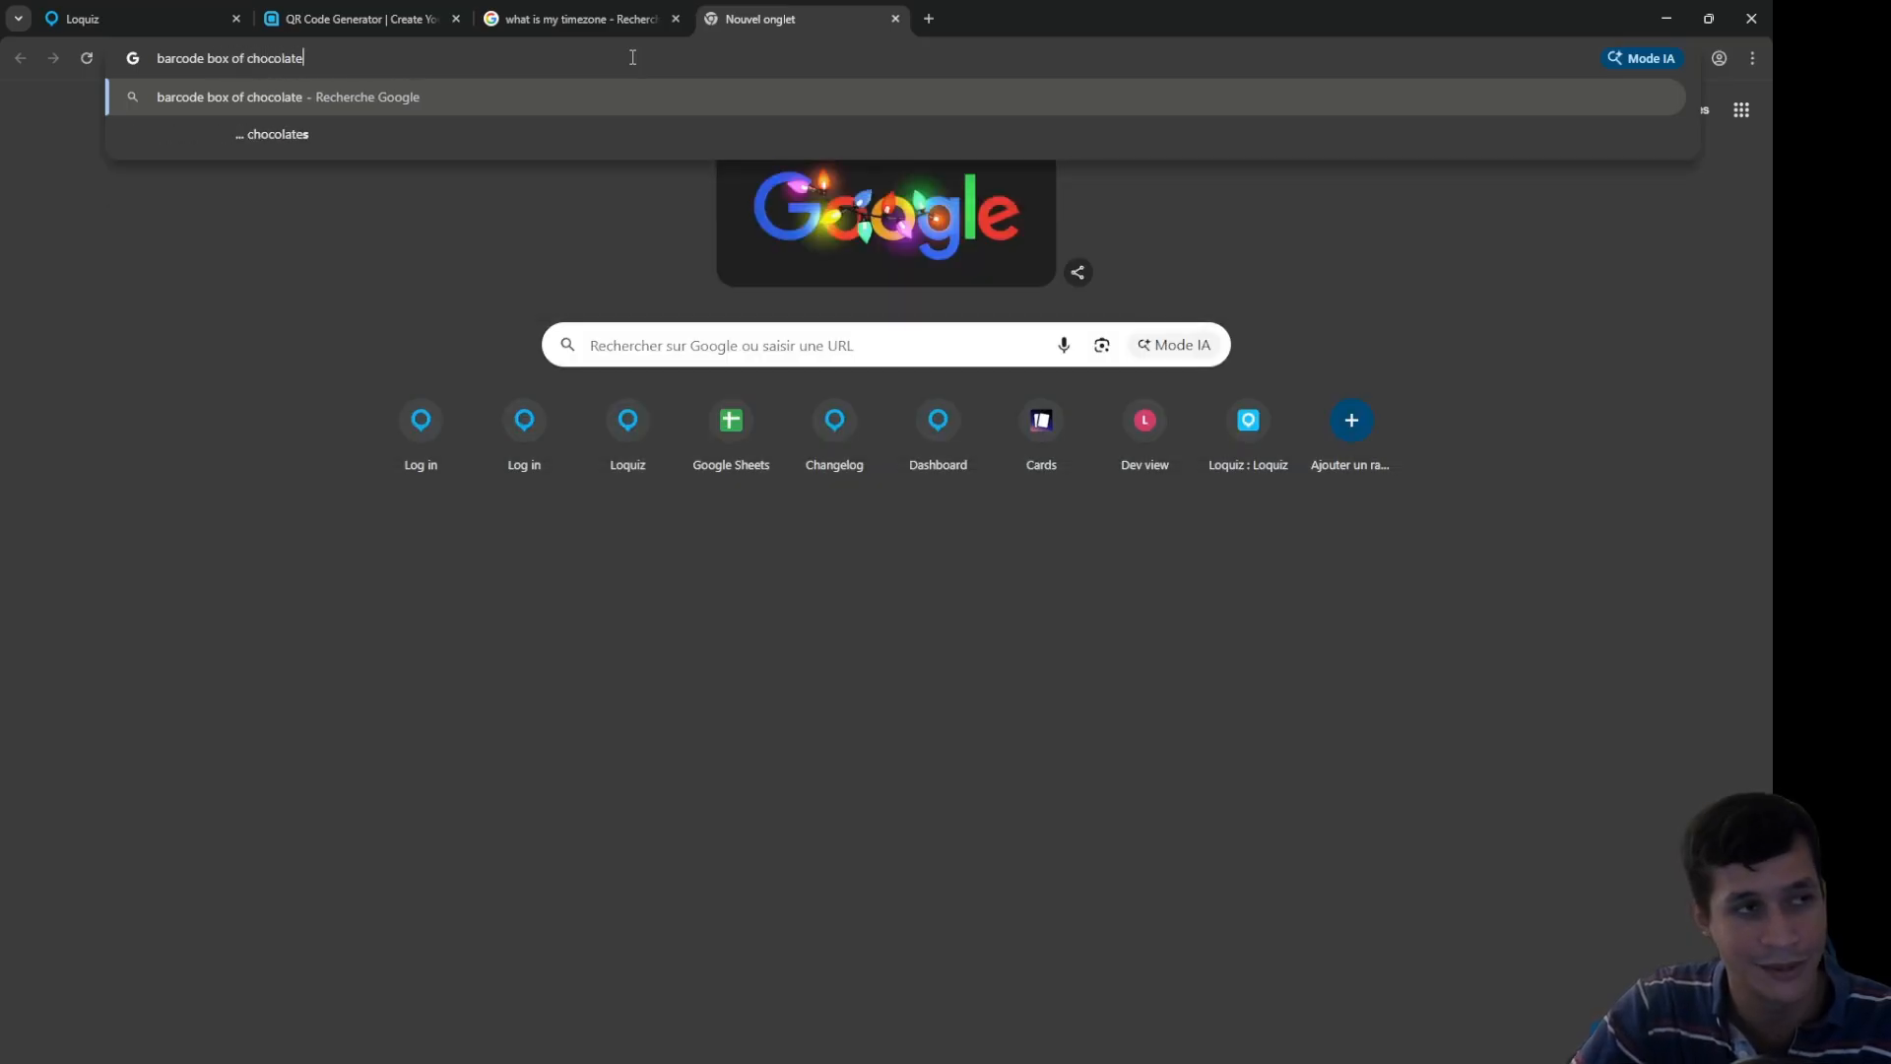
pyautogui.write('s')
pyautogui.press('Return')
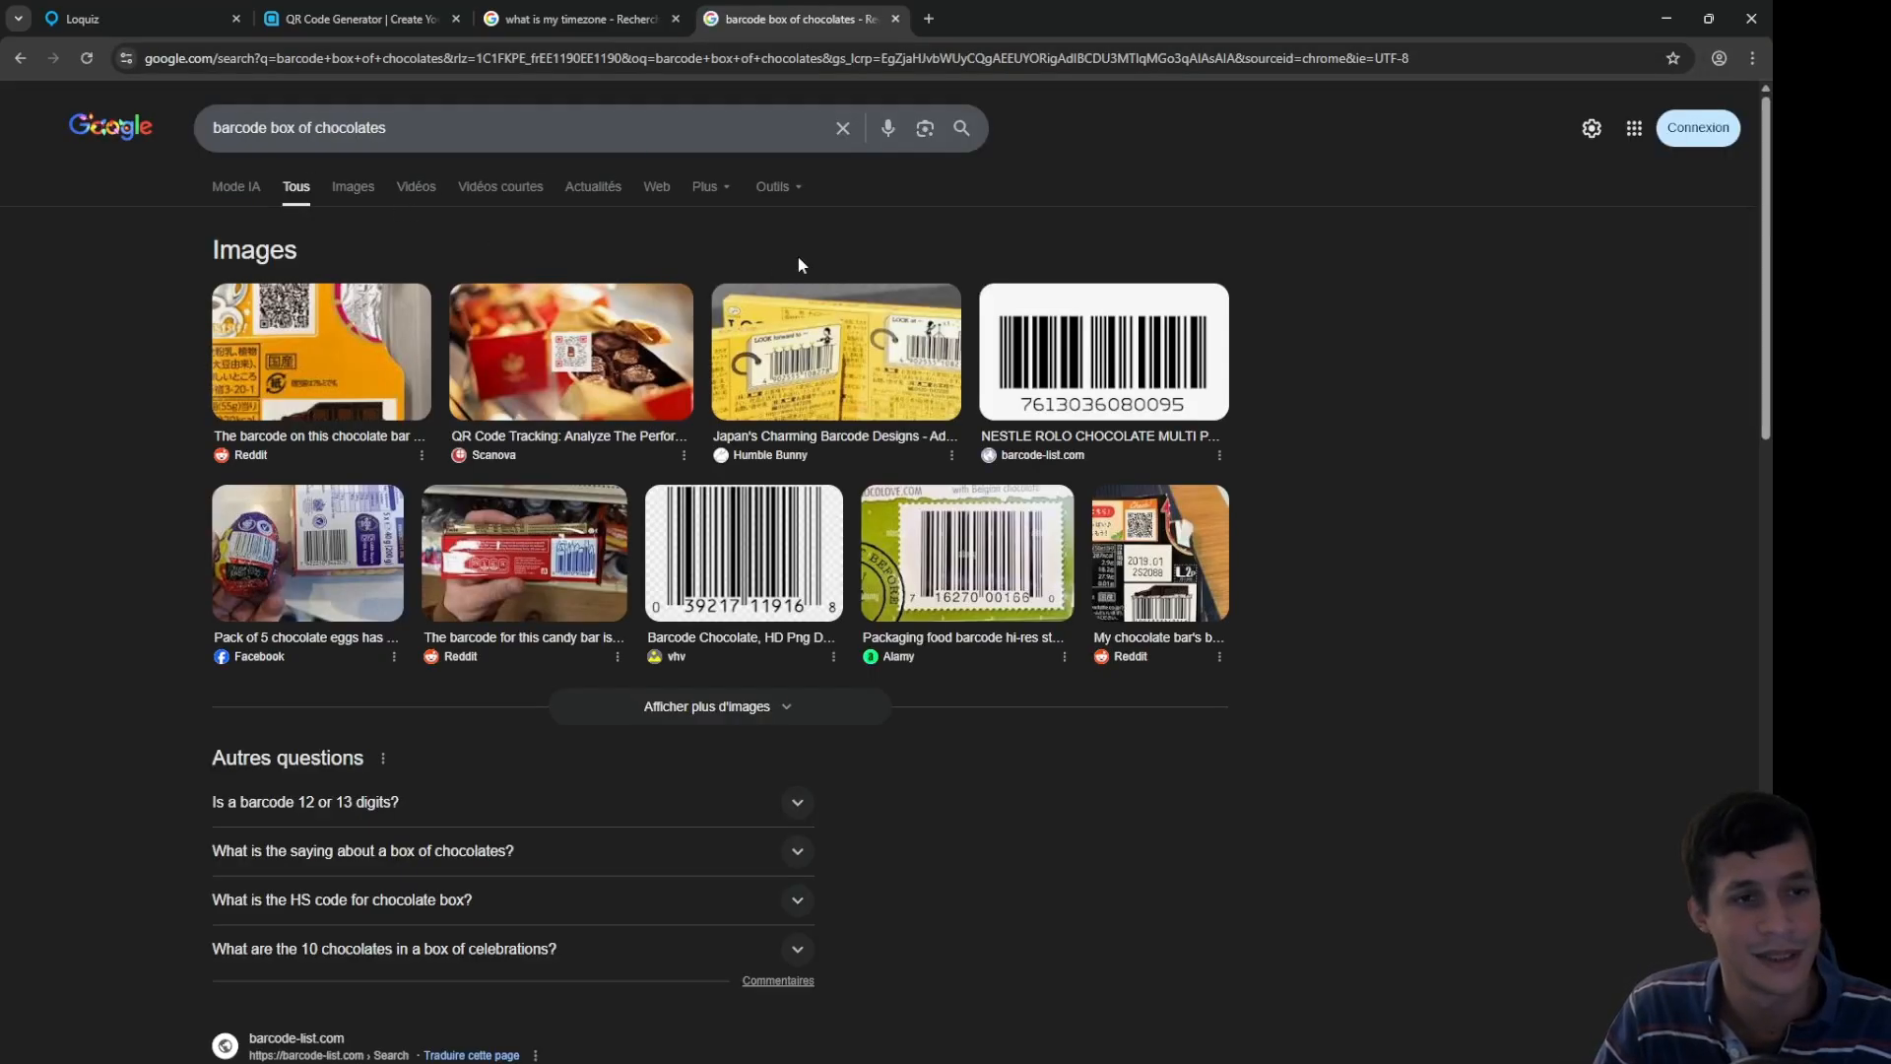
pyautogui.click(339, 349)
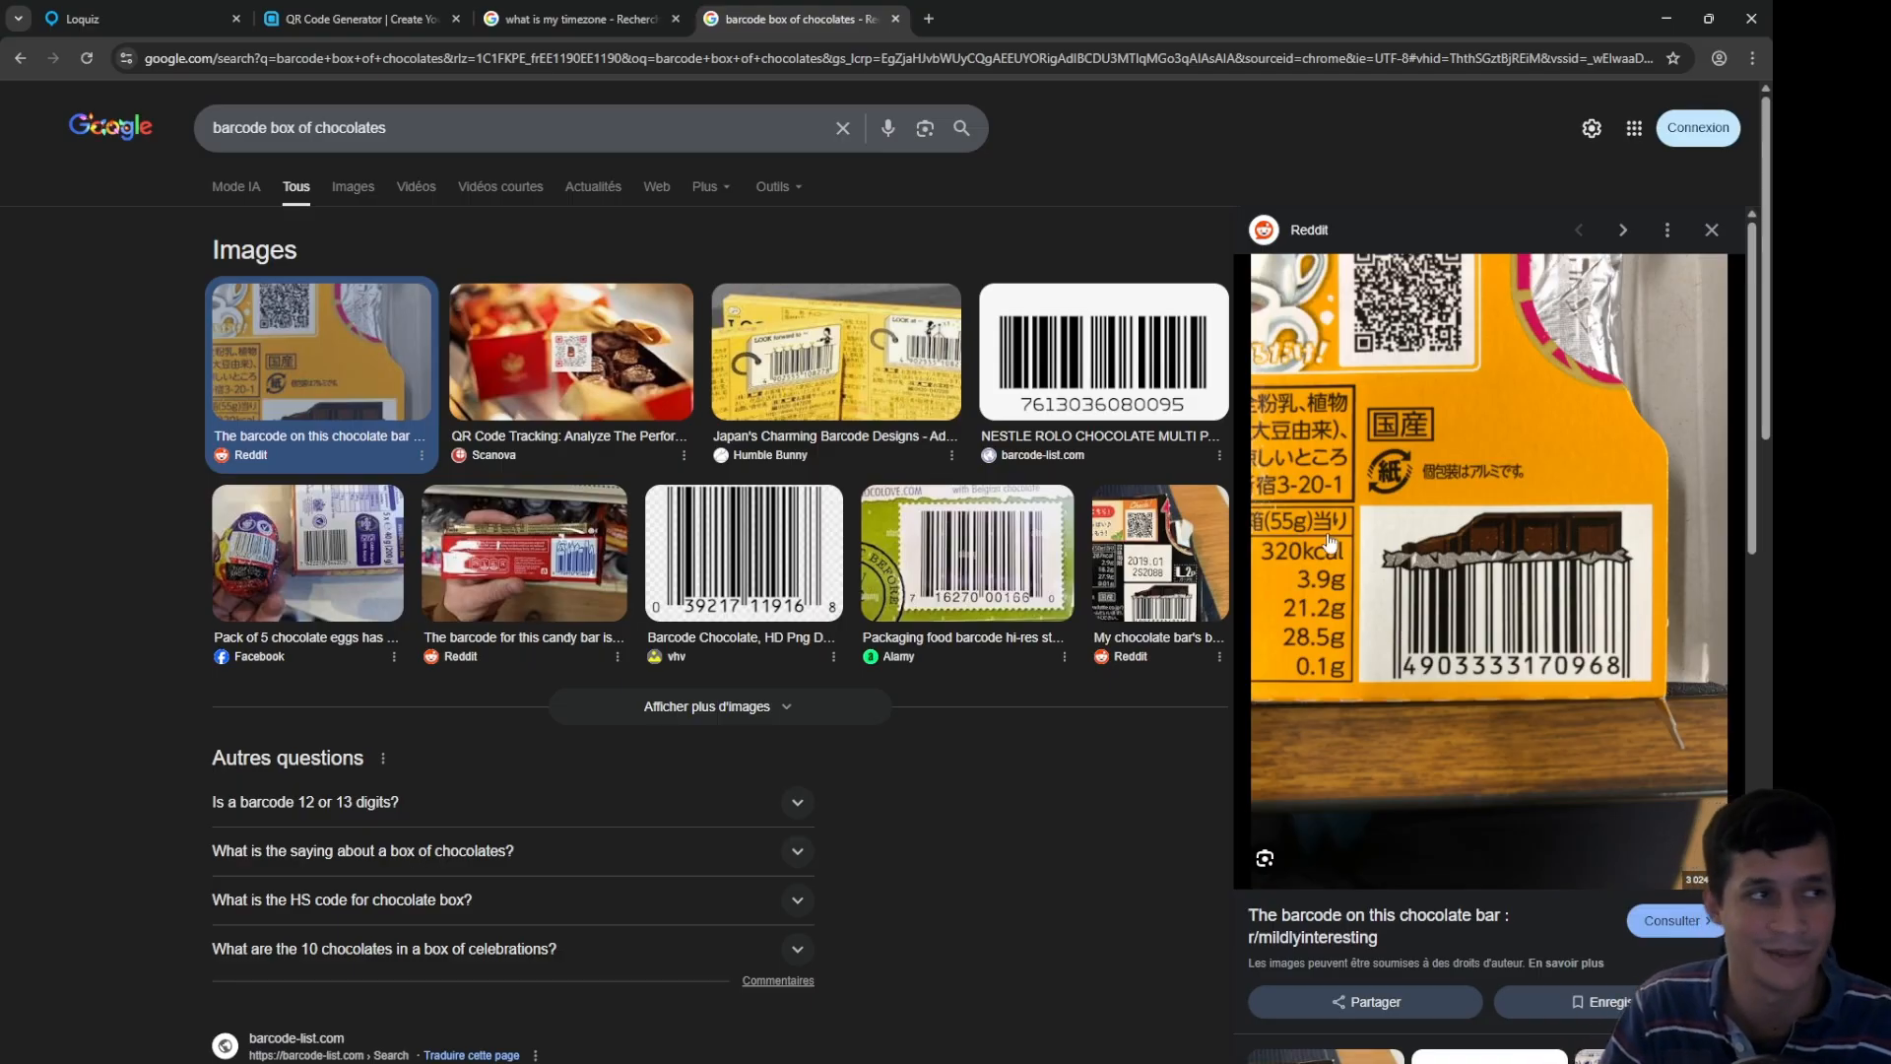
pyautogui.click(165, 10)
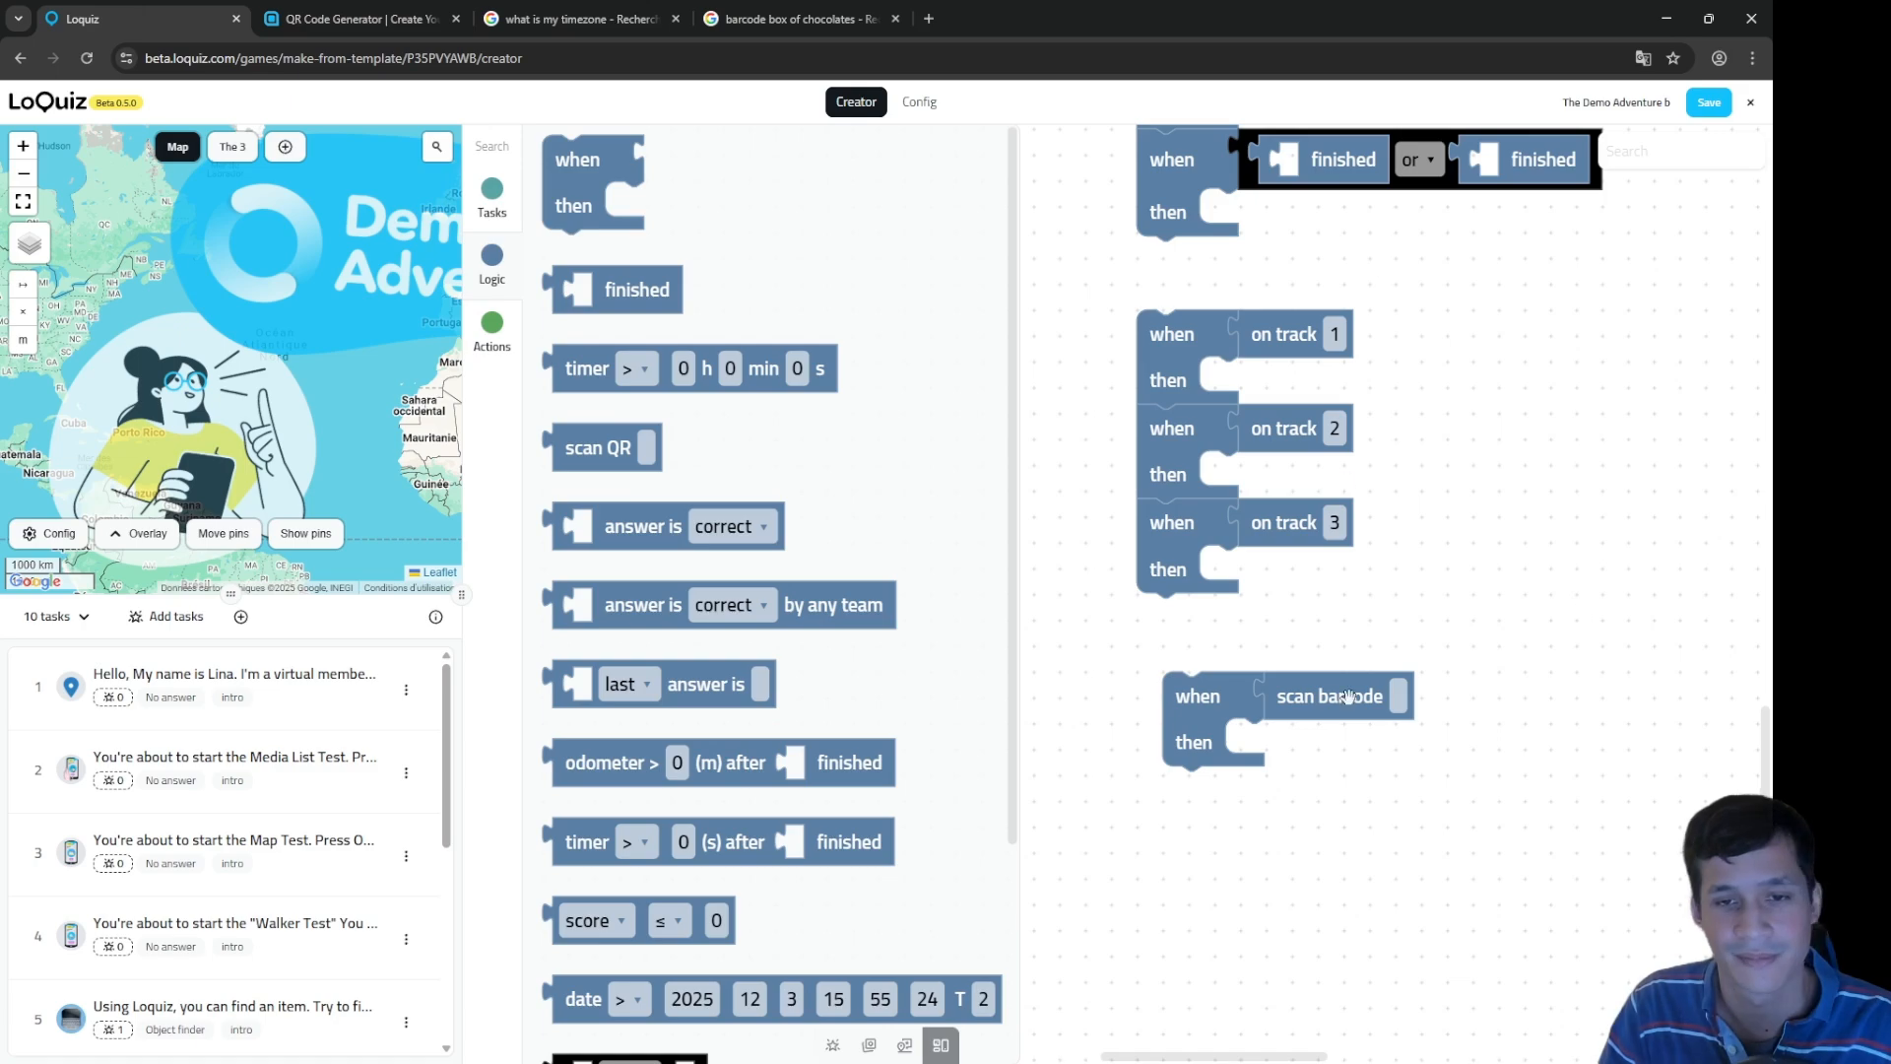
# Step: Drag a show on map action in, try it in the scan barcode rule, then set it aside
pyautogui.scroll(-5, 1475, 574)
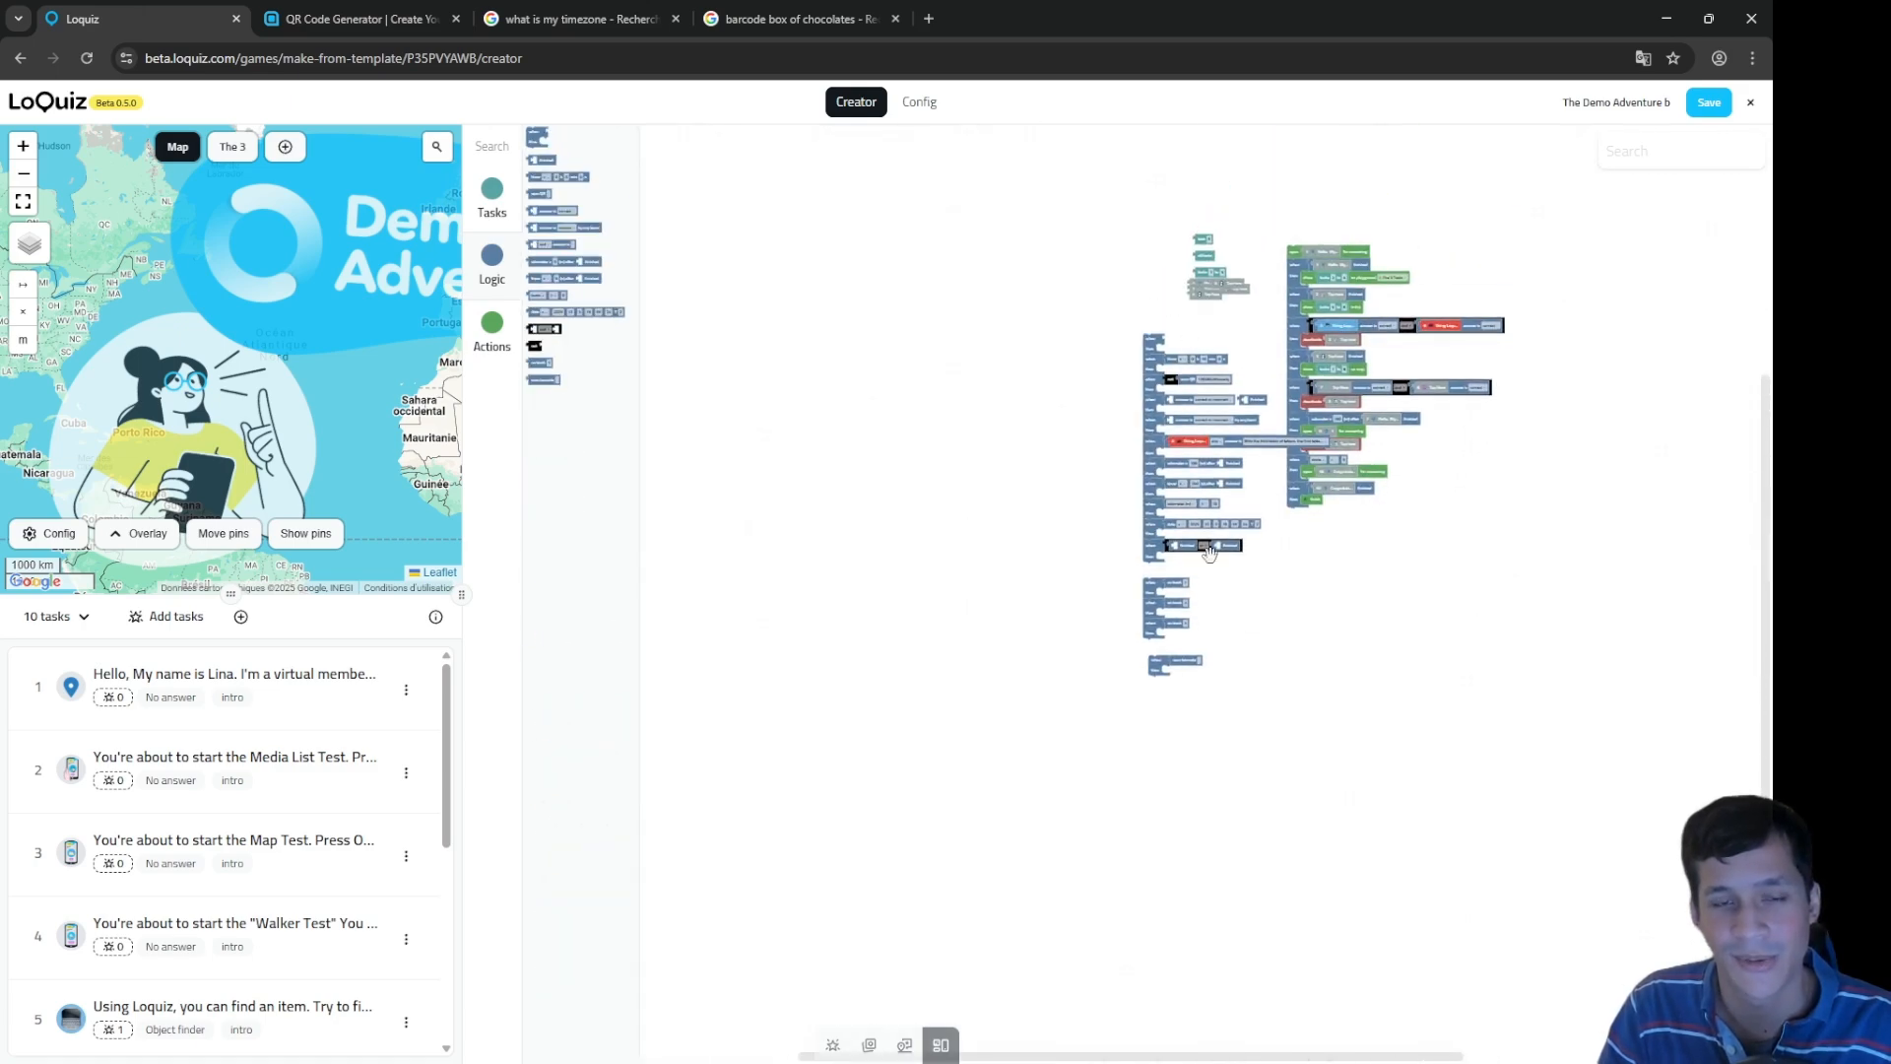
pyautogui.scroll(5, 1237, 549)
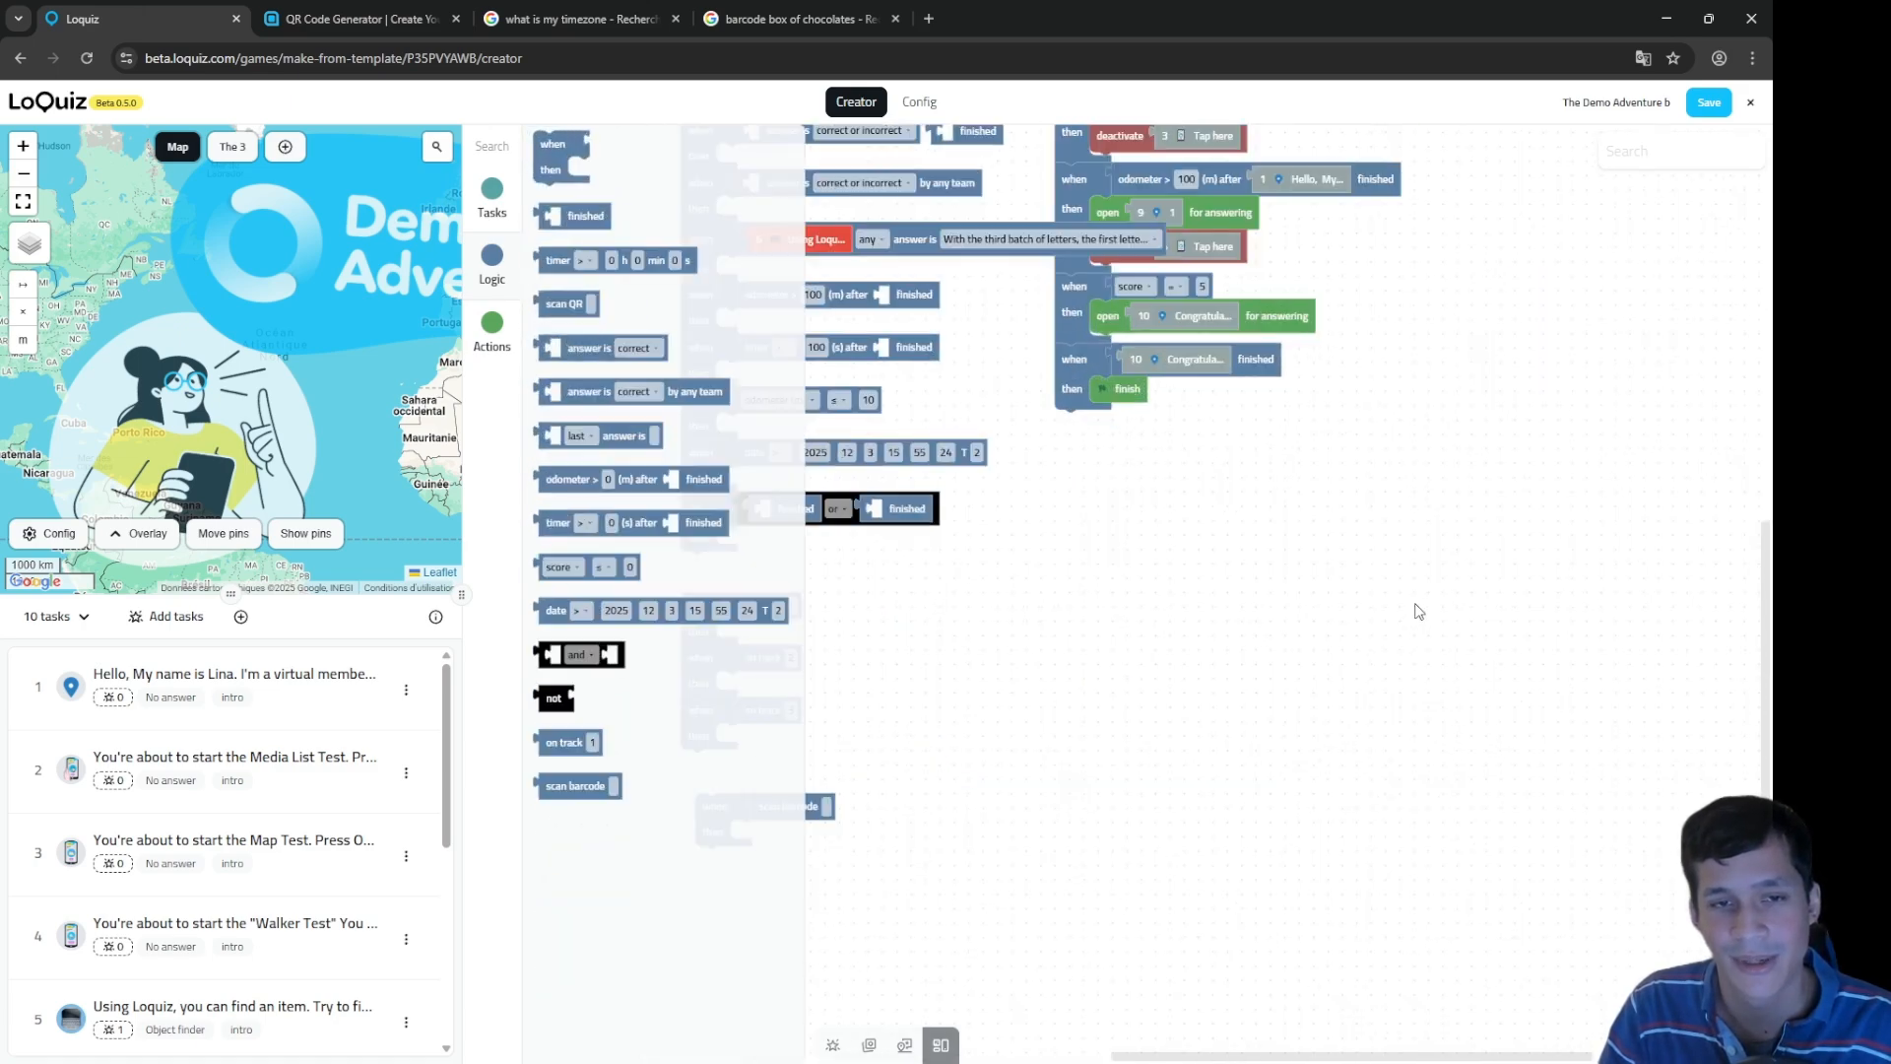
pyautogui.scroll(4, 1215, 539)
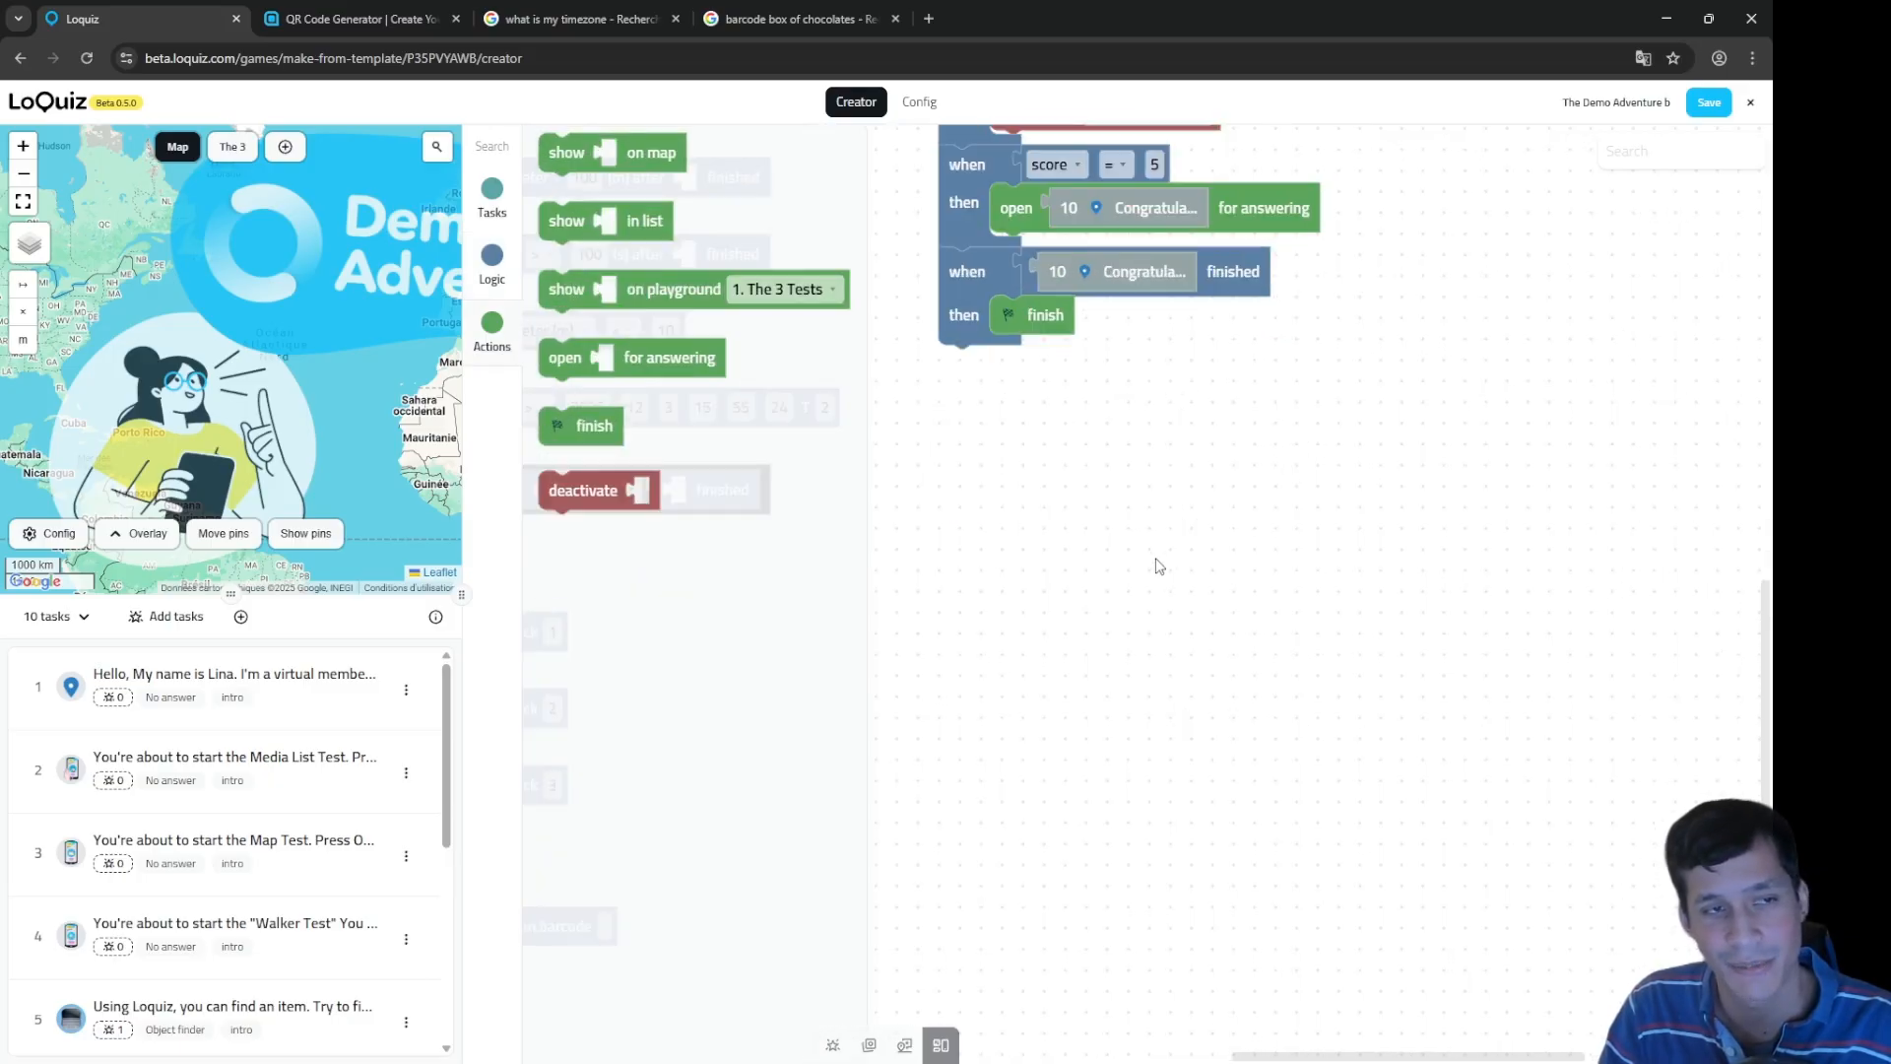
pyautogui.moveTo(676, 162); pyautogui.dragTo(1098, 690)
pyautogui.moveTo(1057, 540); pyautogui.dragTo(1639, 300)
pyautogui.moveTo(1637, 448); pyautogui.dragTo(1547, 487)
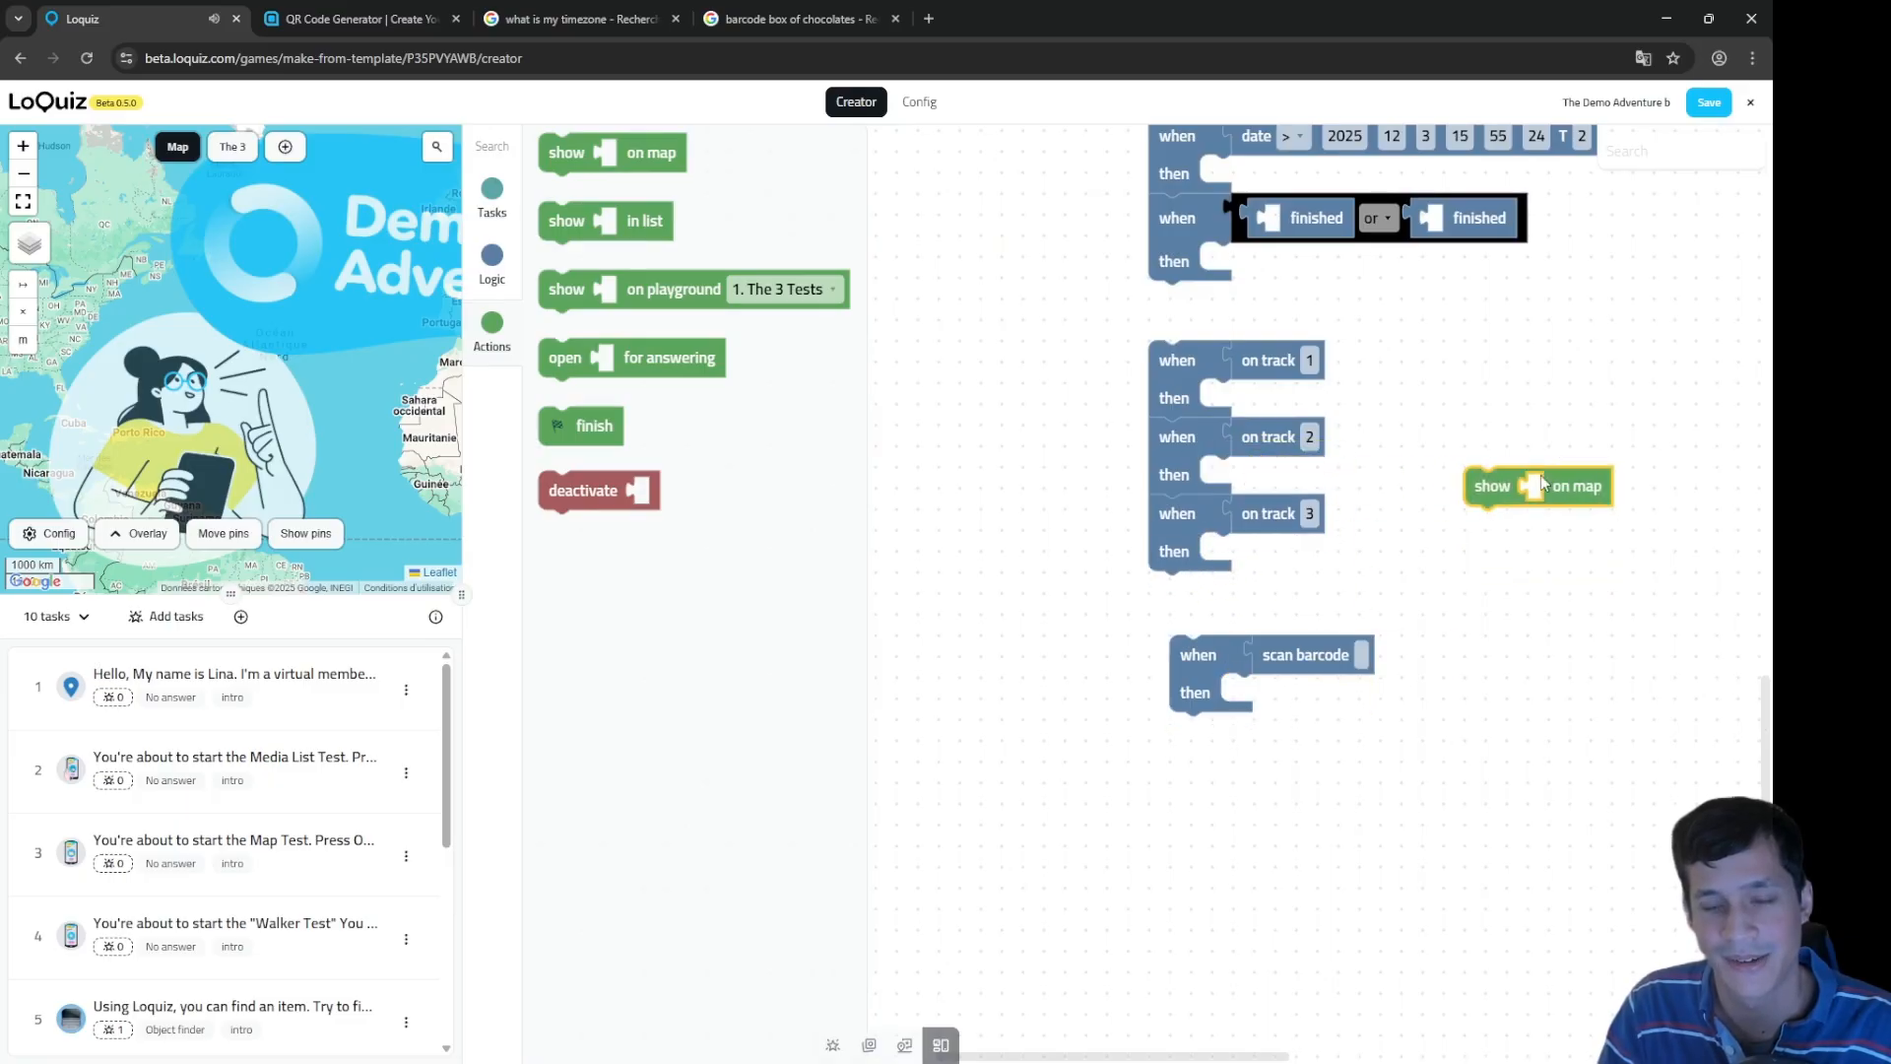
pyautogui.moveTo(1566, 401); pyautogui.dragTo(1200, 602)
pyautogui.moveTo(1211, 684); pyautogui.dragTo(1484, 519)
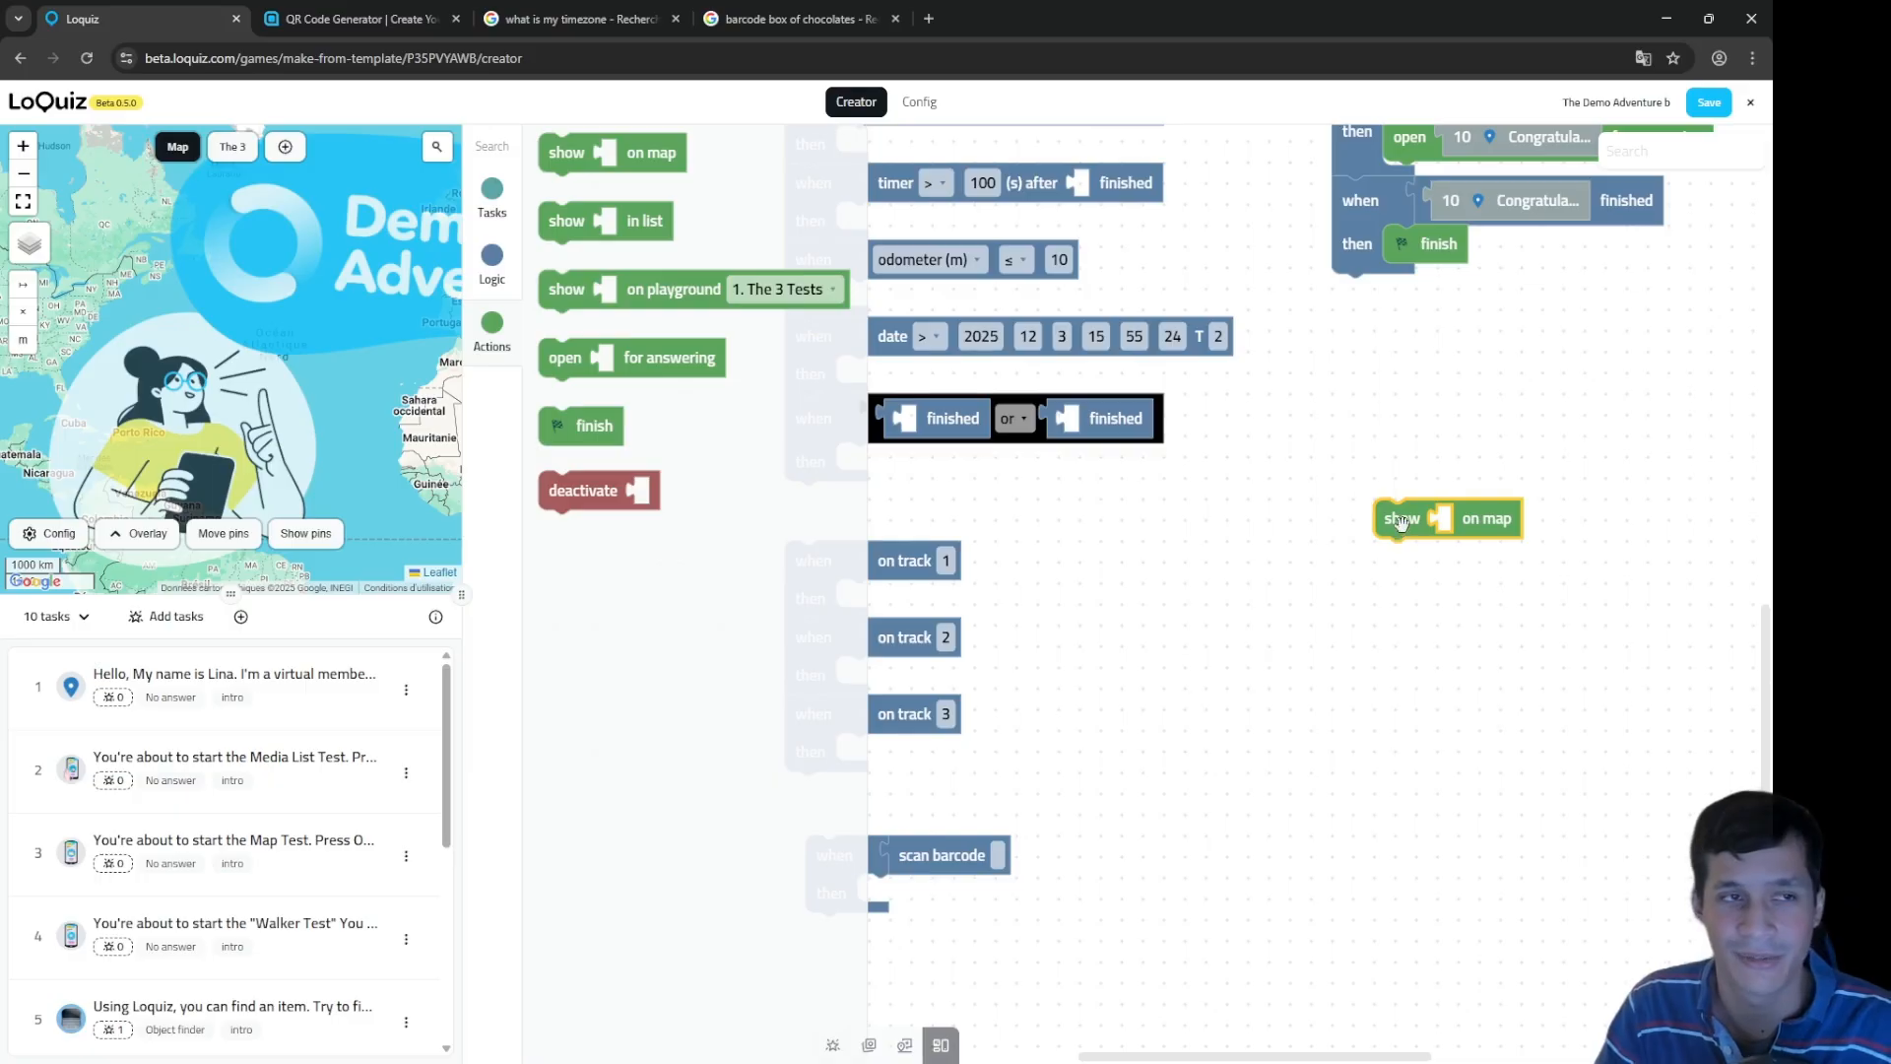
# Step: Put task 1 into show on map, pin task 1 on the map, and stack show in list beneath
pyautogui.click(491, 192)
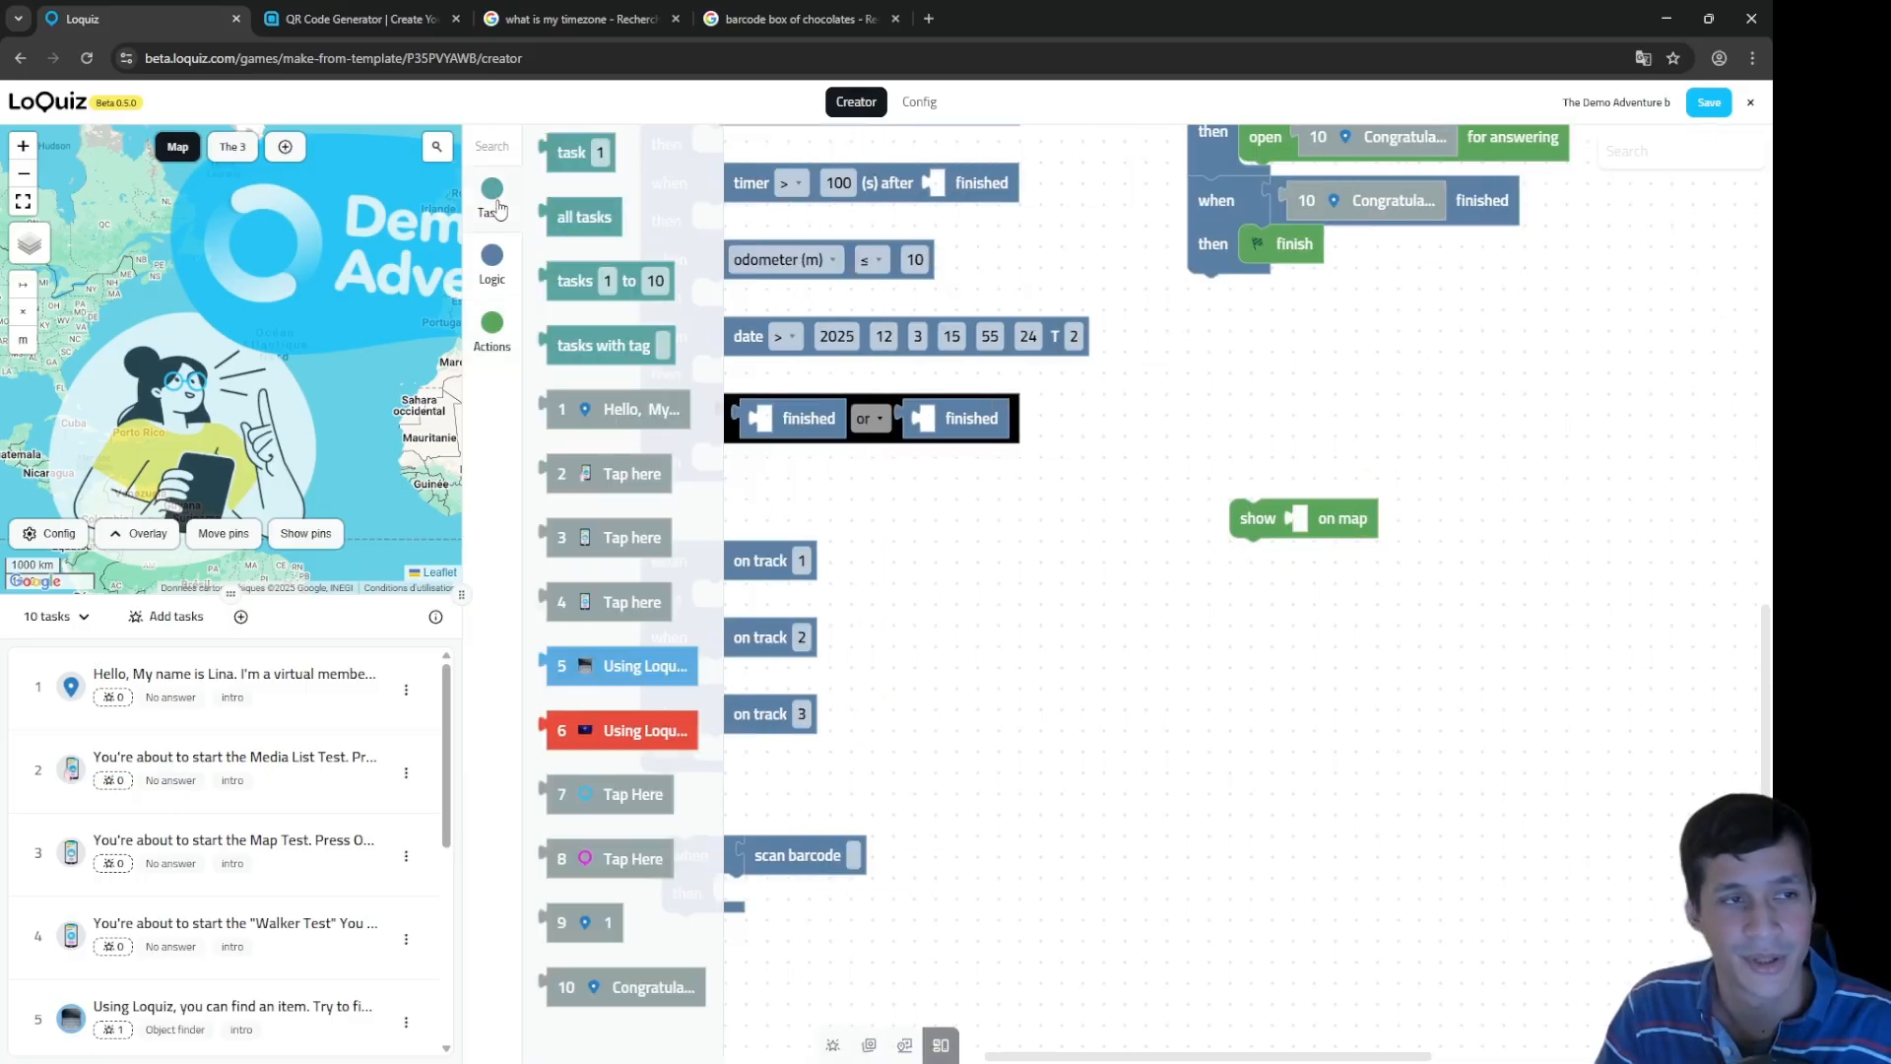
pyautogui.moveTo(635, 413); pyautogui.dragTo(1448, 542)
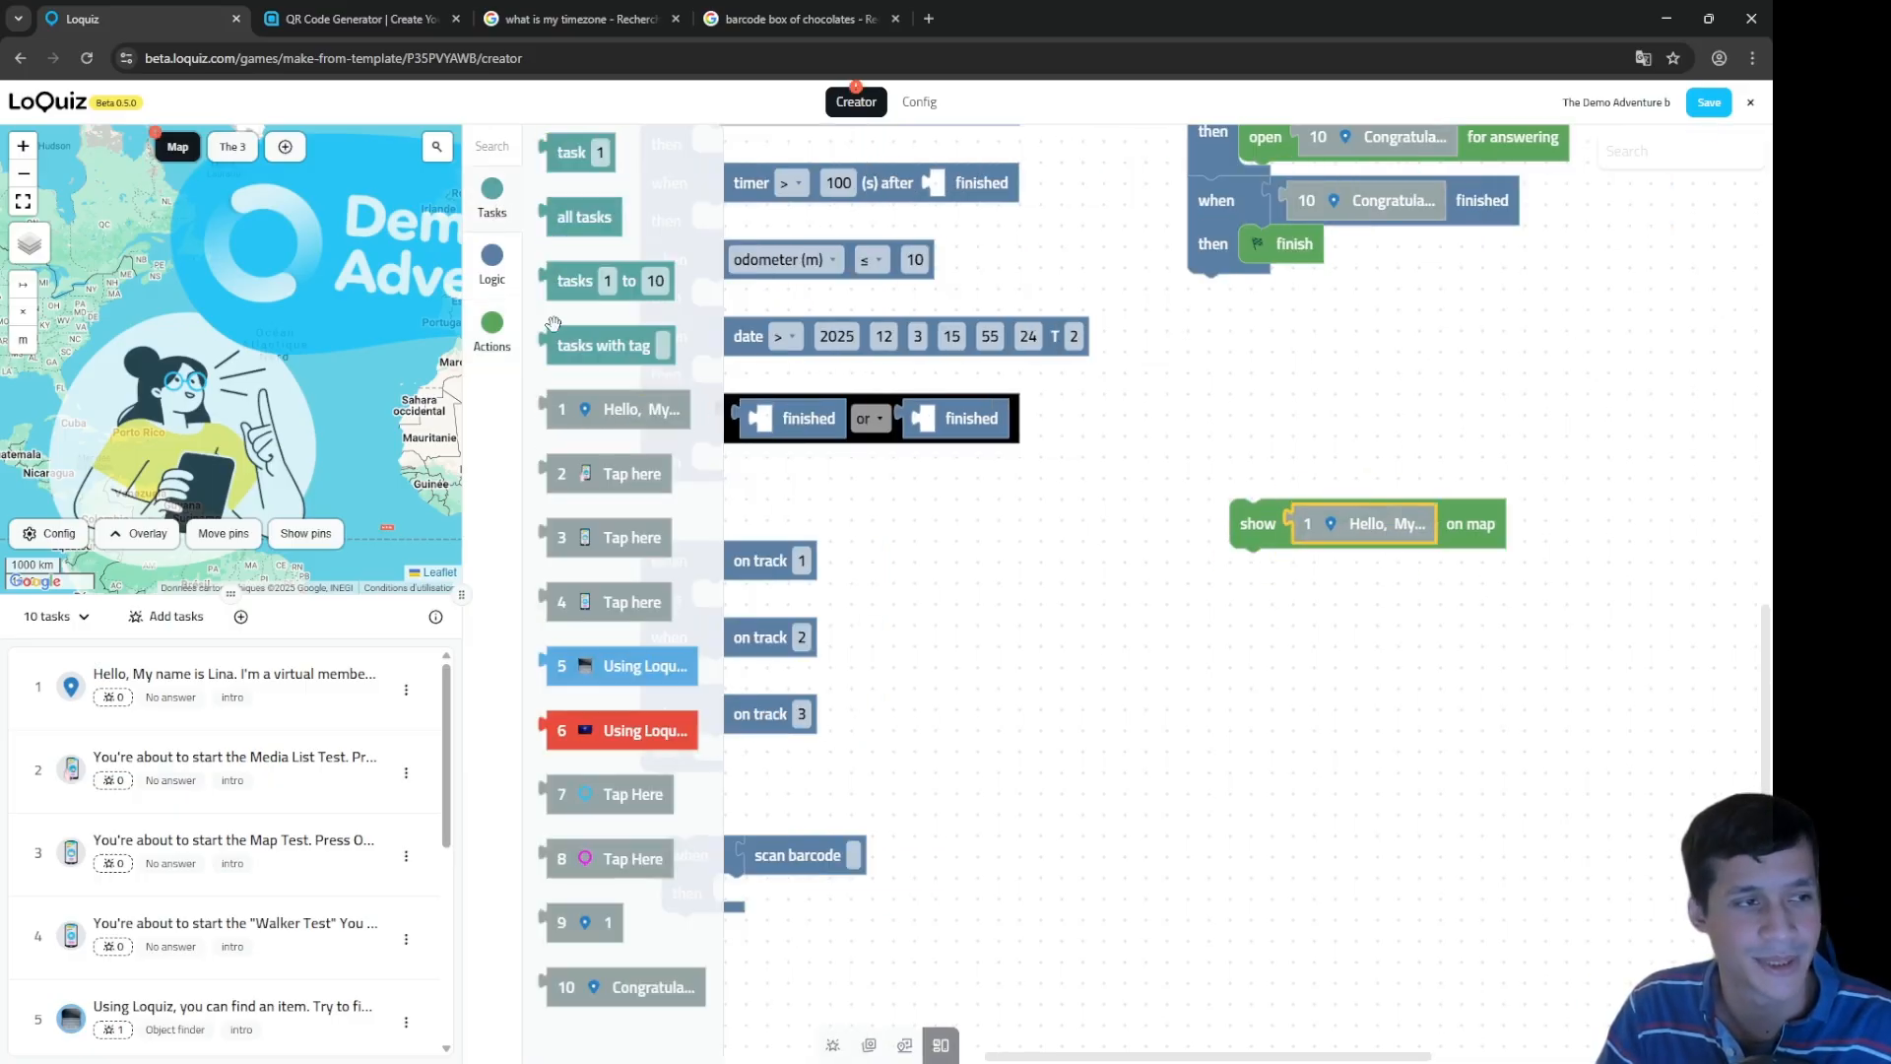
pyautogui.scroll(-3, 213, 399)
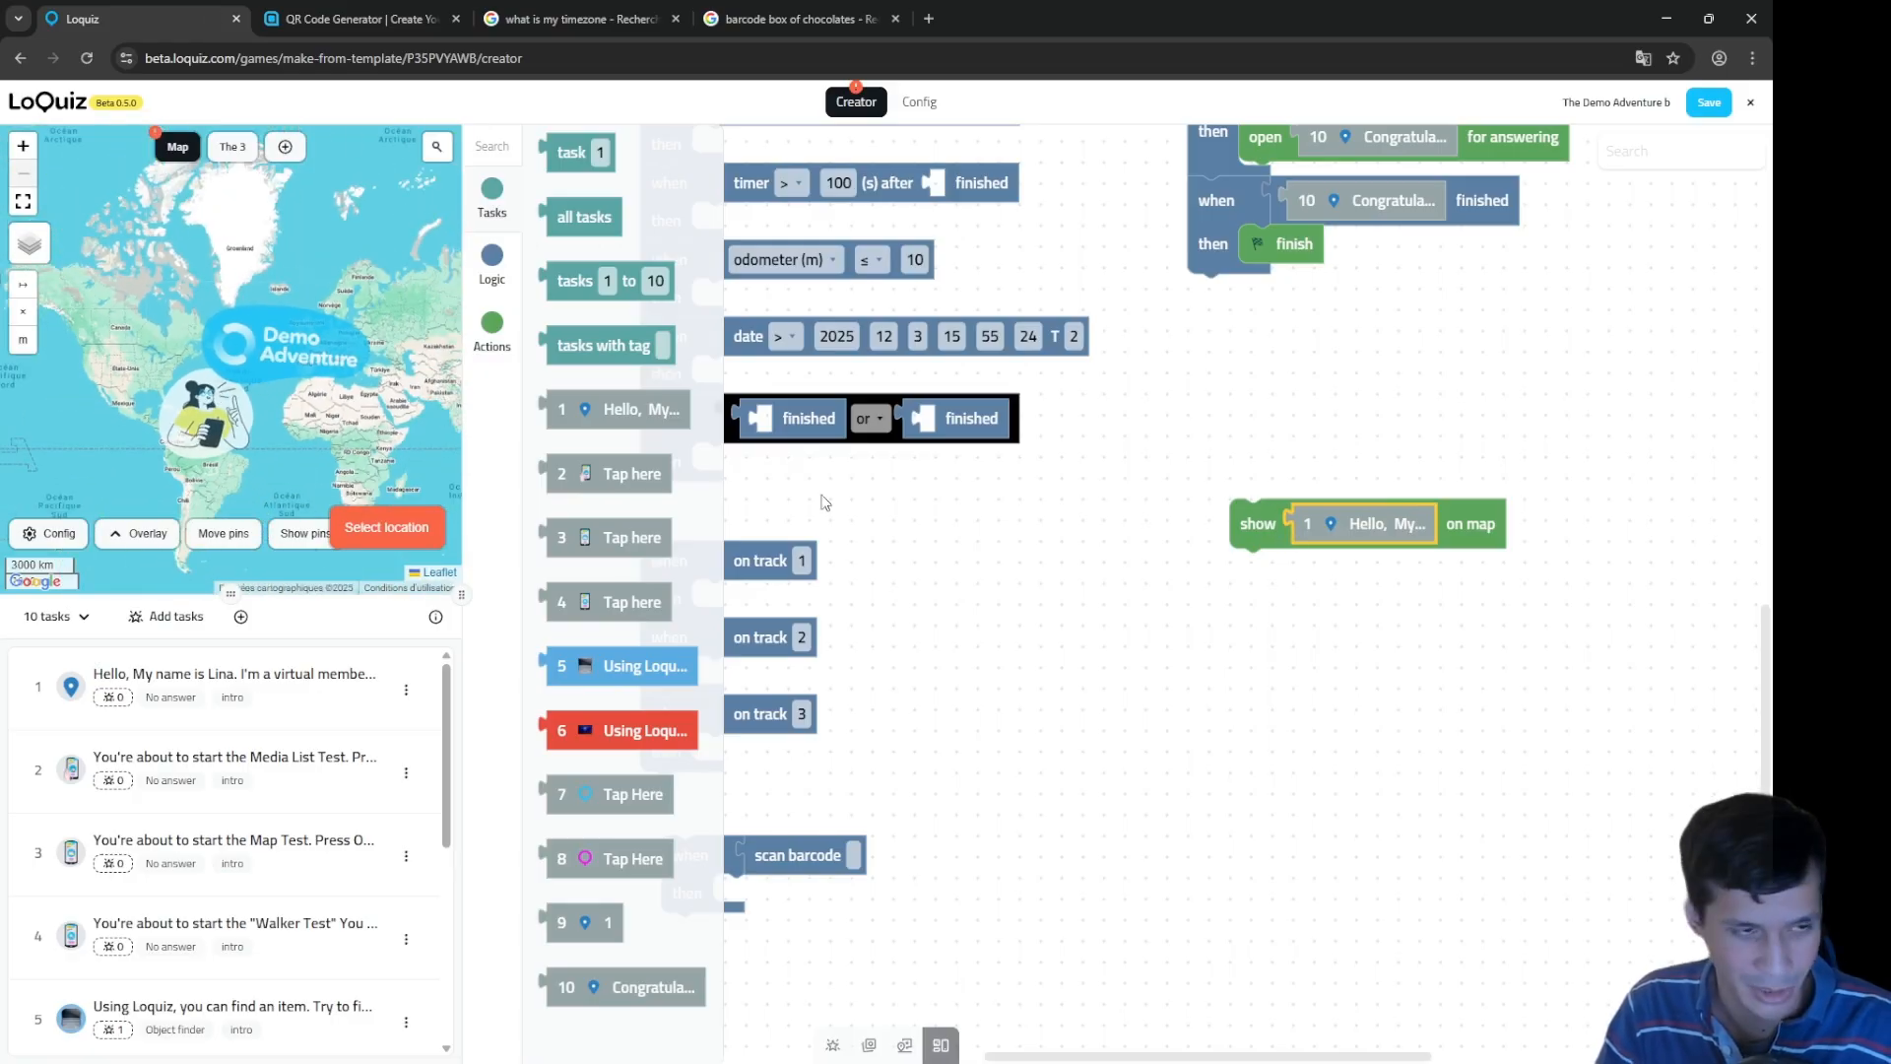
pyautogui.click(266, 357)
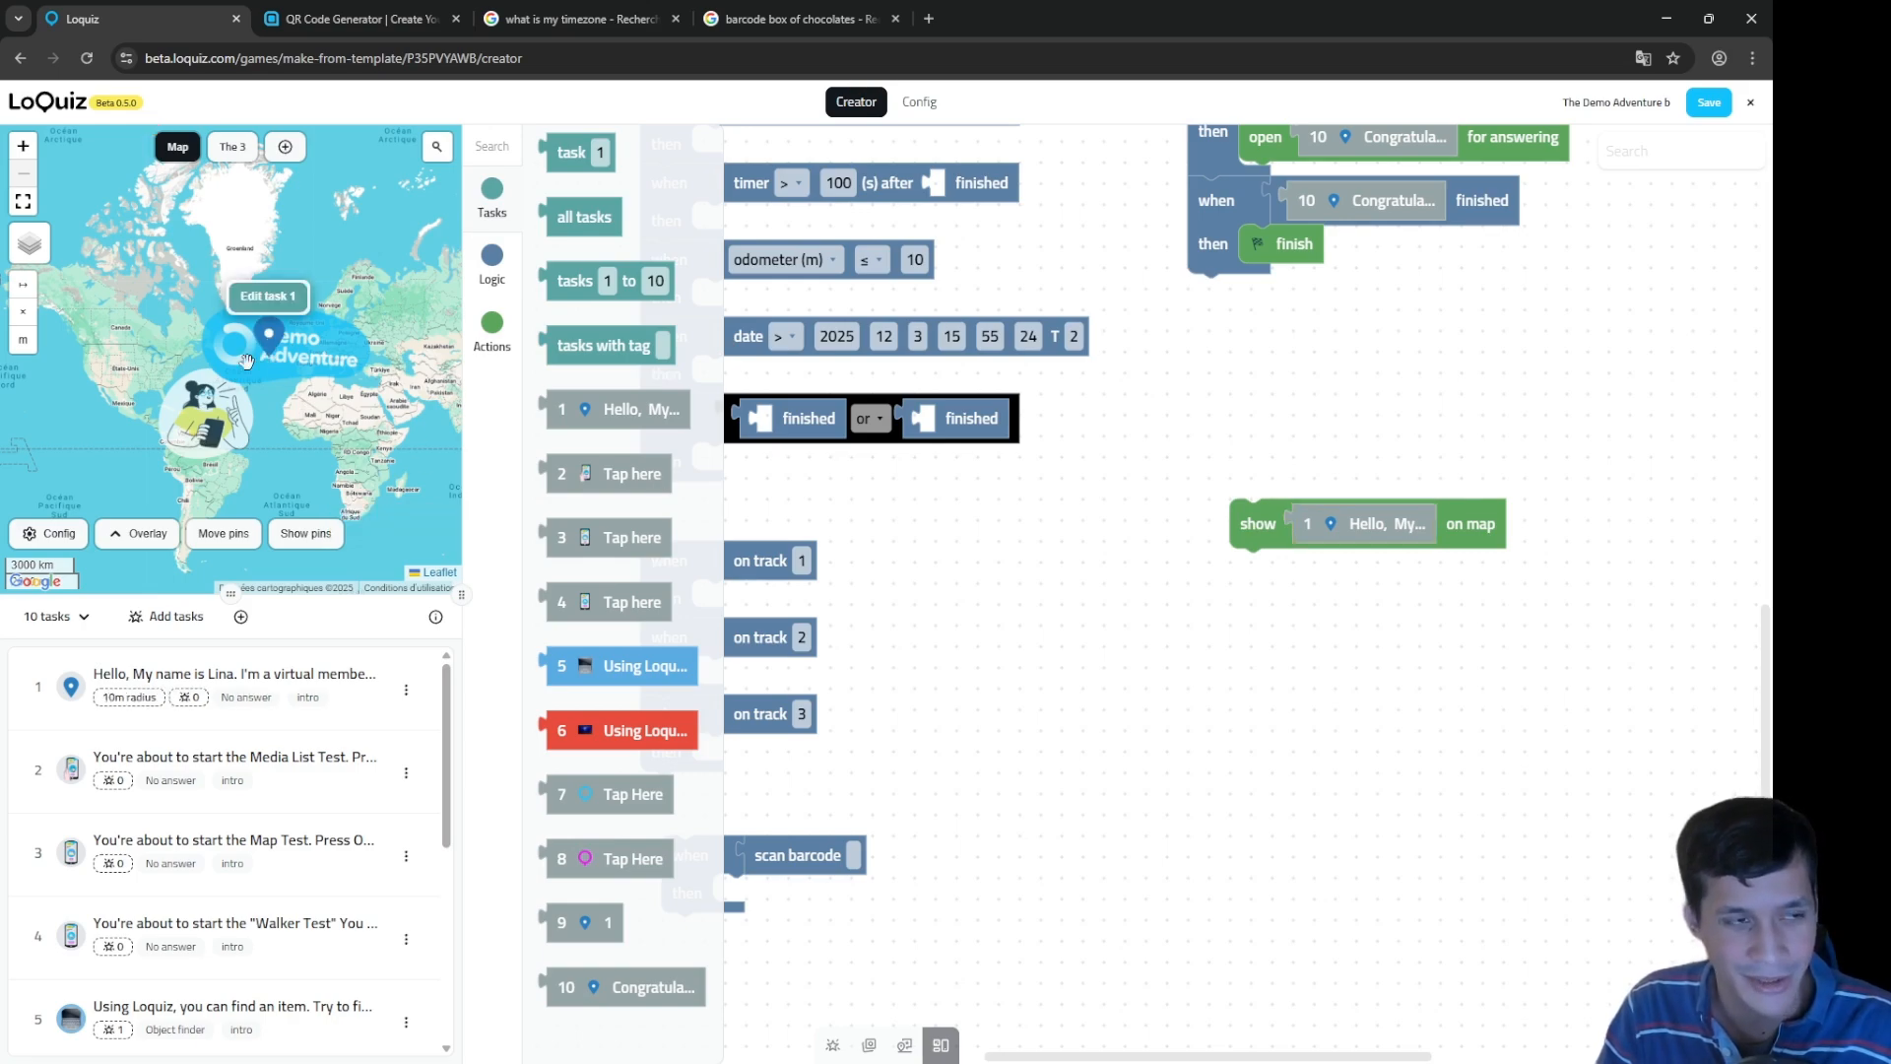
pyautogui.moveTo(1365, 525)
pyautogui.mouseDown()
pyautogui.moveTo(1359, 593)
pyautogui.moveTo(1364, 527)
pyautogui.mouseUp()
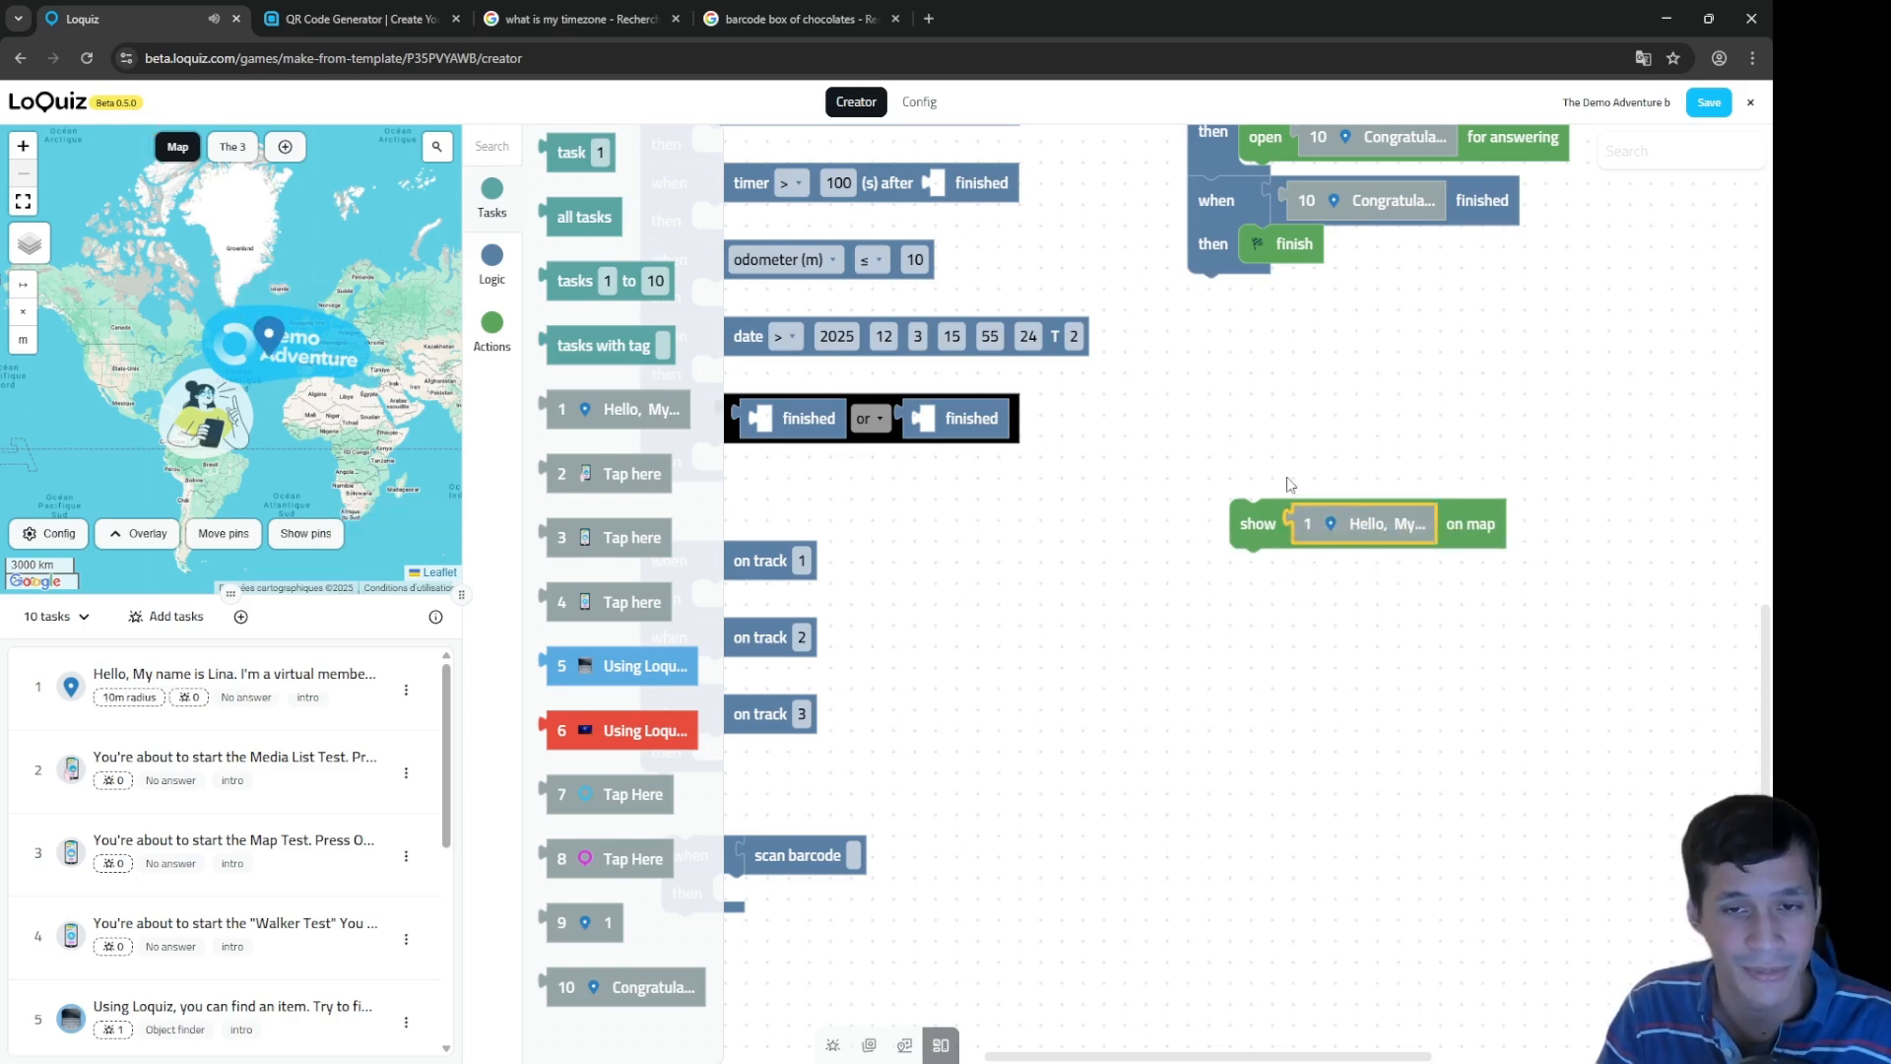
pyautogui.click(275, 340)
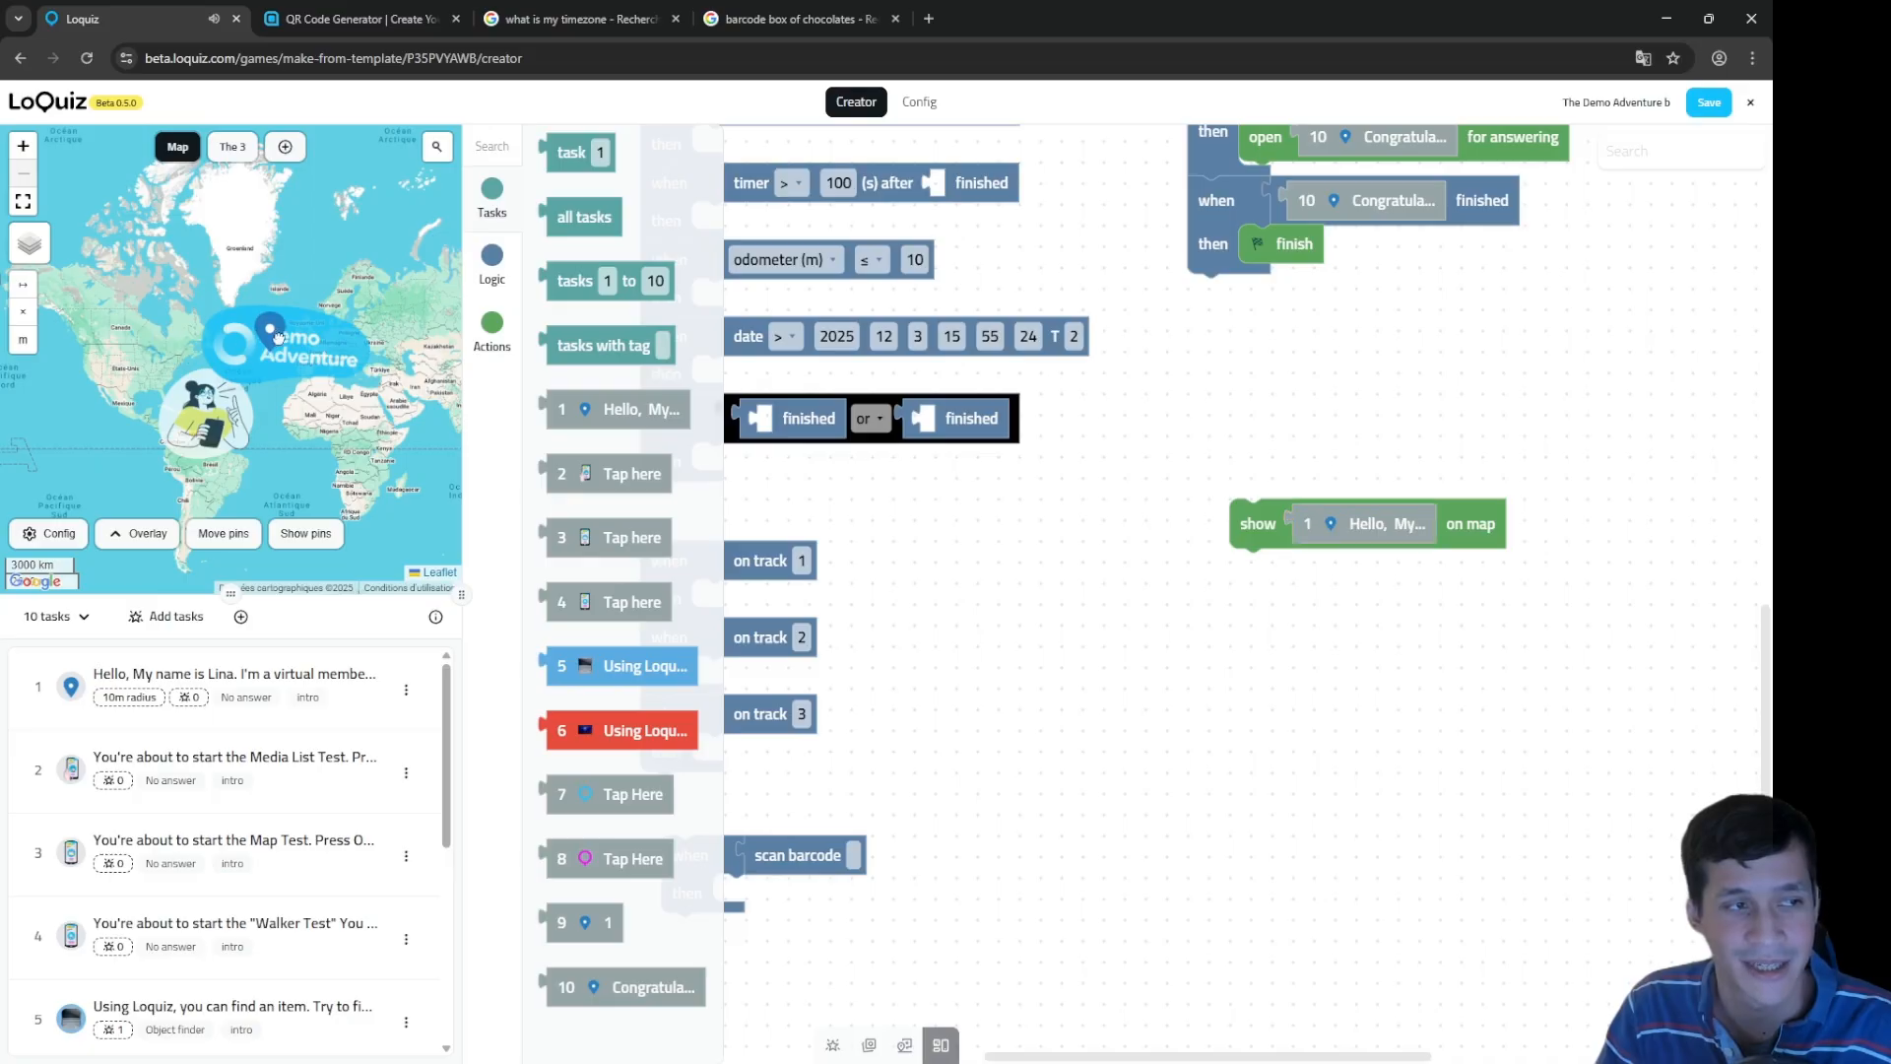
pyautogui.moveTo(276, 340)
pyautogui.mouseDown()
pyautogui.moveTo(309, 347)
pyautogui.moveTo(286, 347)
pyautogui.mouseUp()
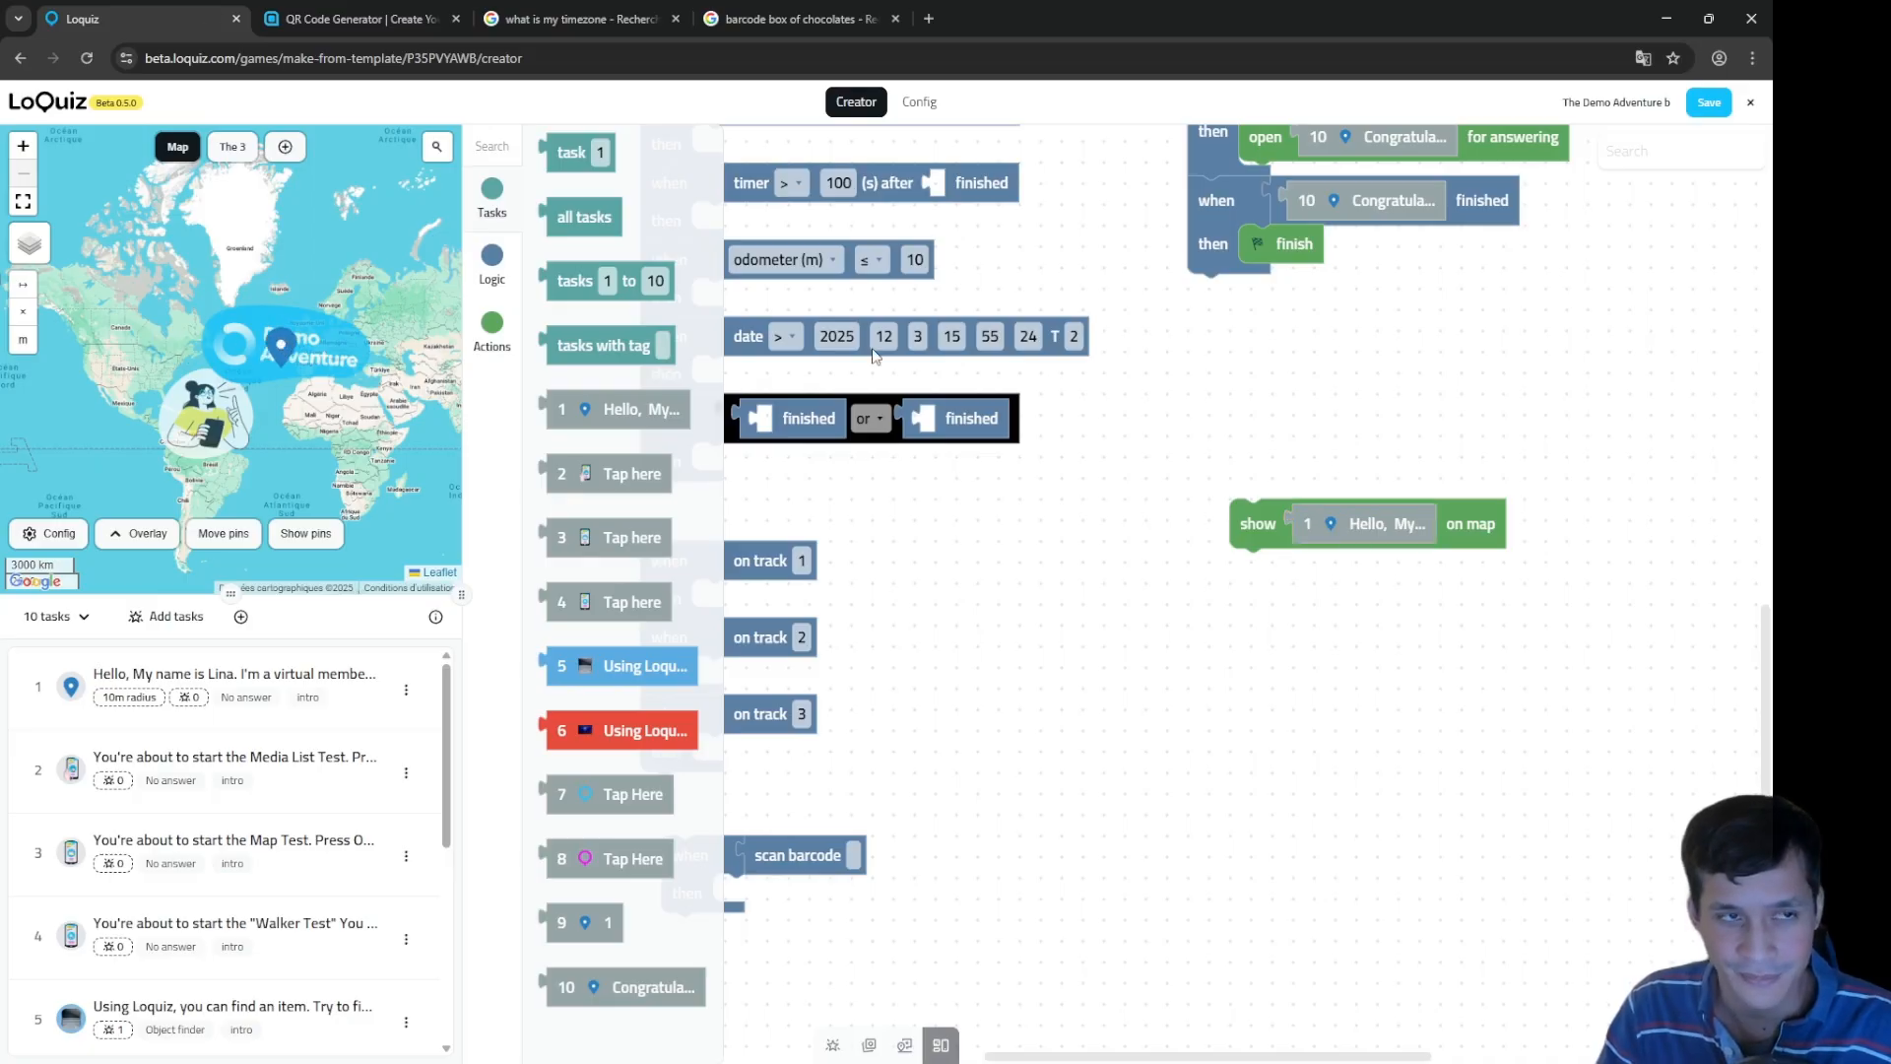
pyautogui.click(497, 323)
pyautogui.moveTo(597, 244); pyautogui.dragTo(1458, 571)
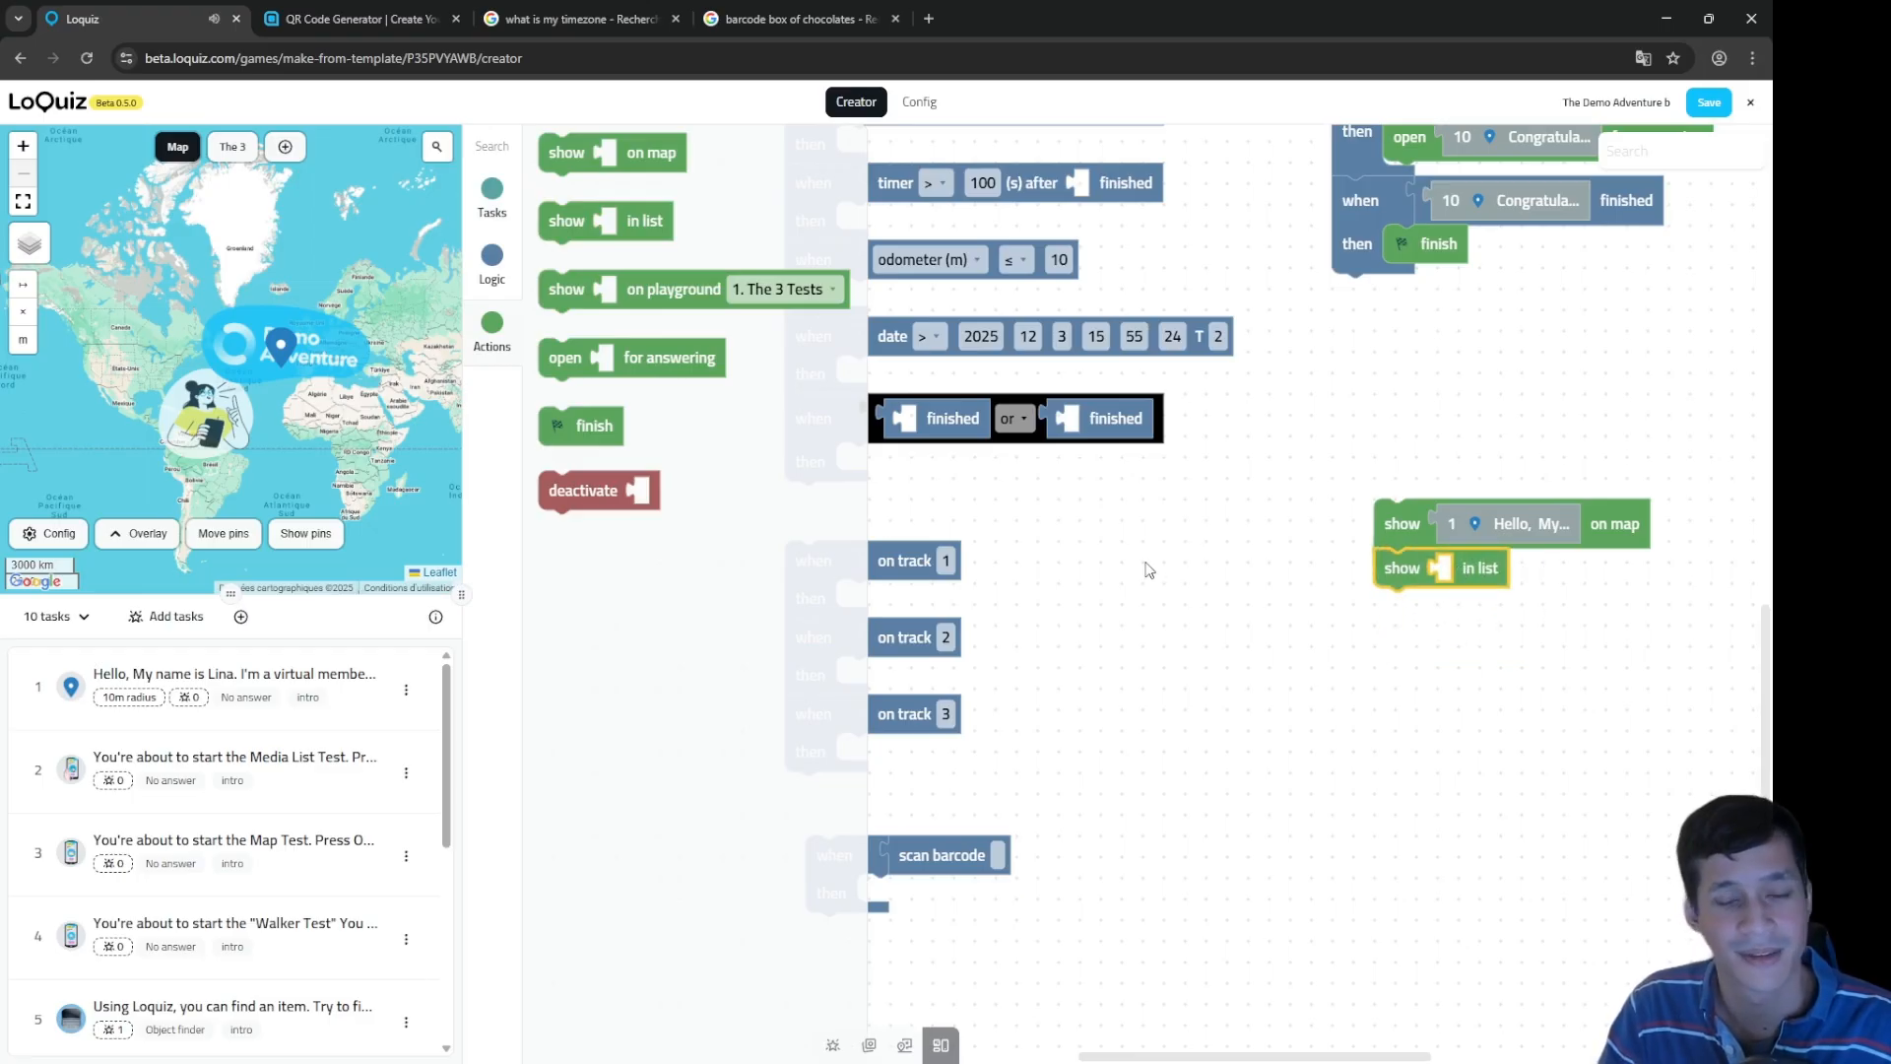
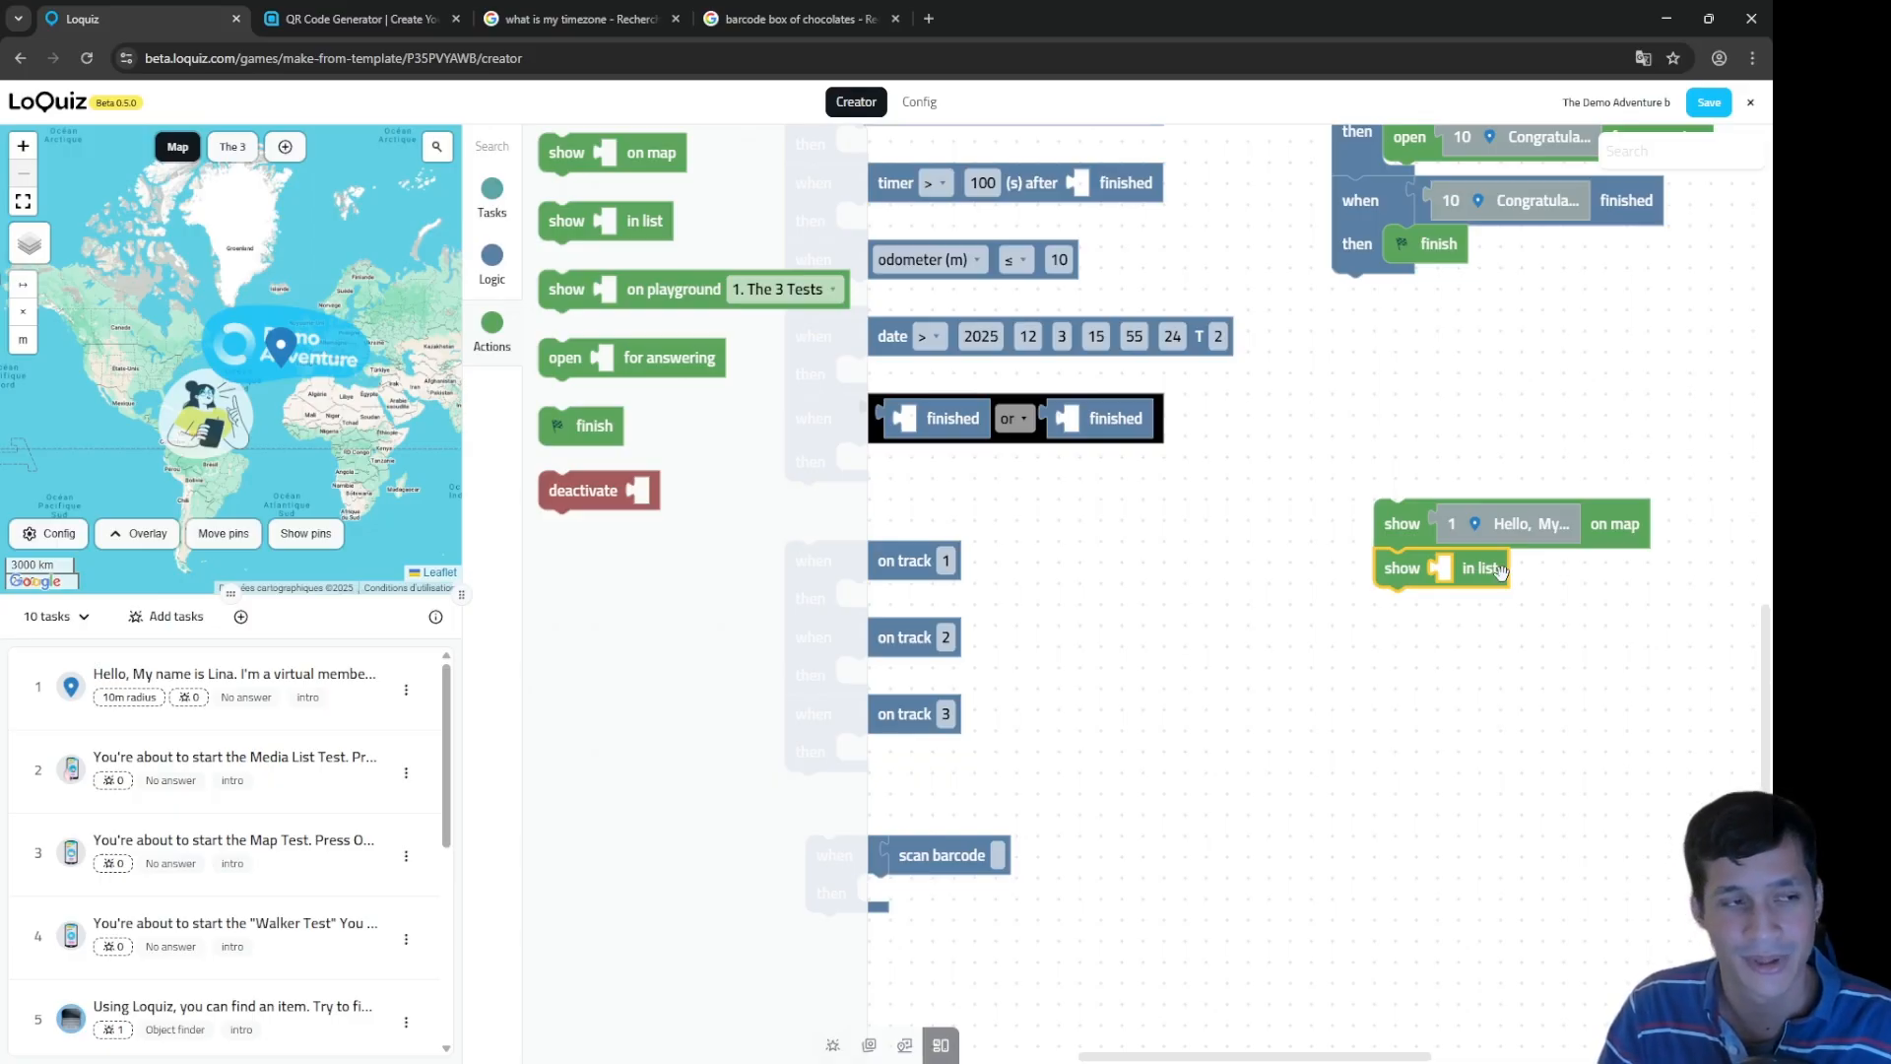
# Step: Add a show on playground action for task 1 on '1. The 3 Tests' and view that playground
pyautogui.moveTo(677, 317); pyautogui.dragTo(1431, 751)
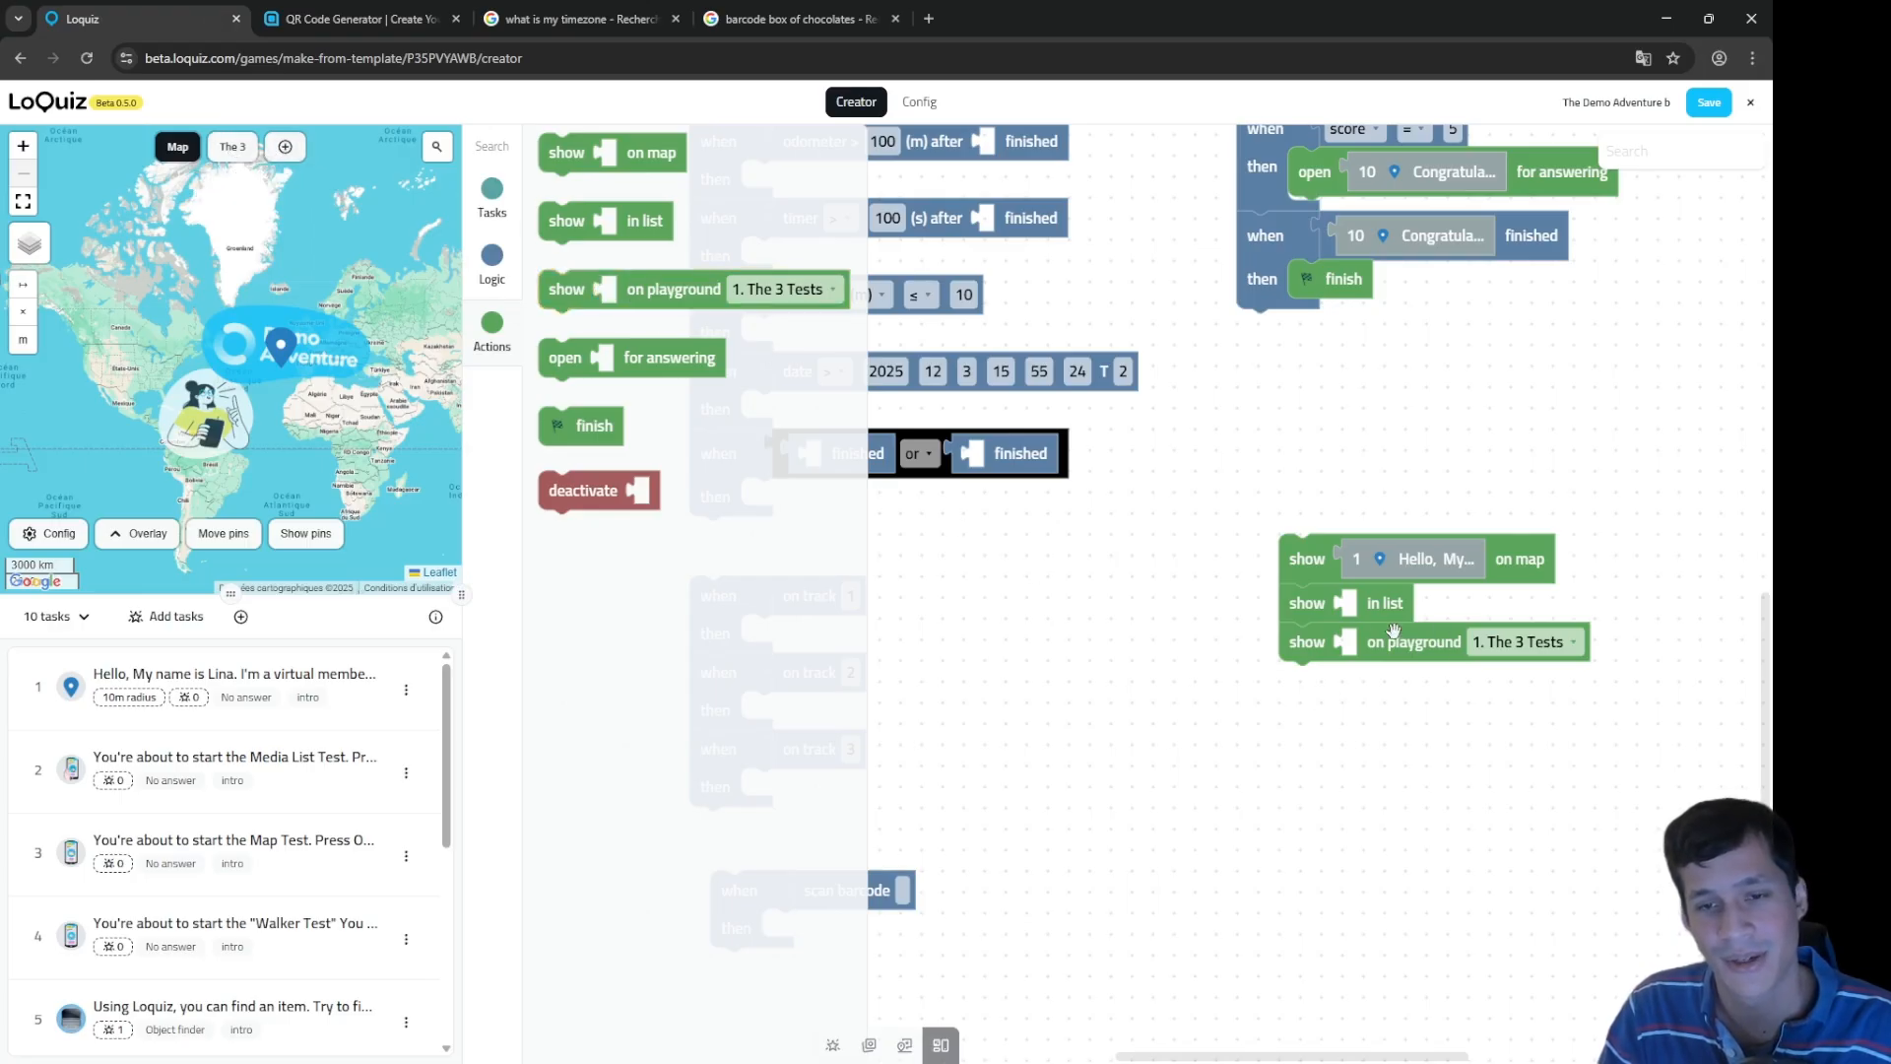
pyautogui.click(1554, 656)
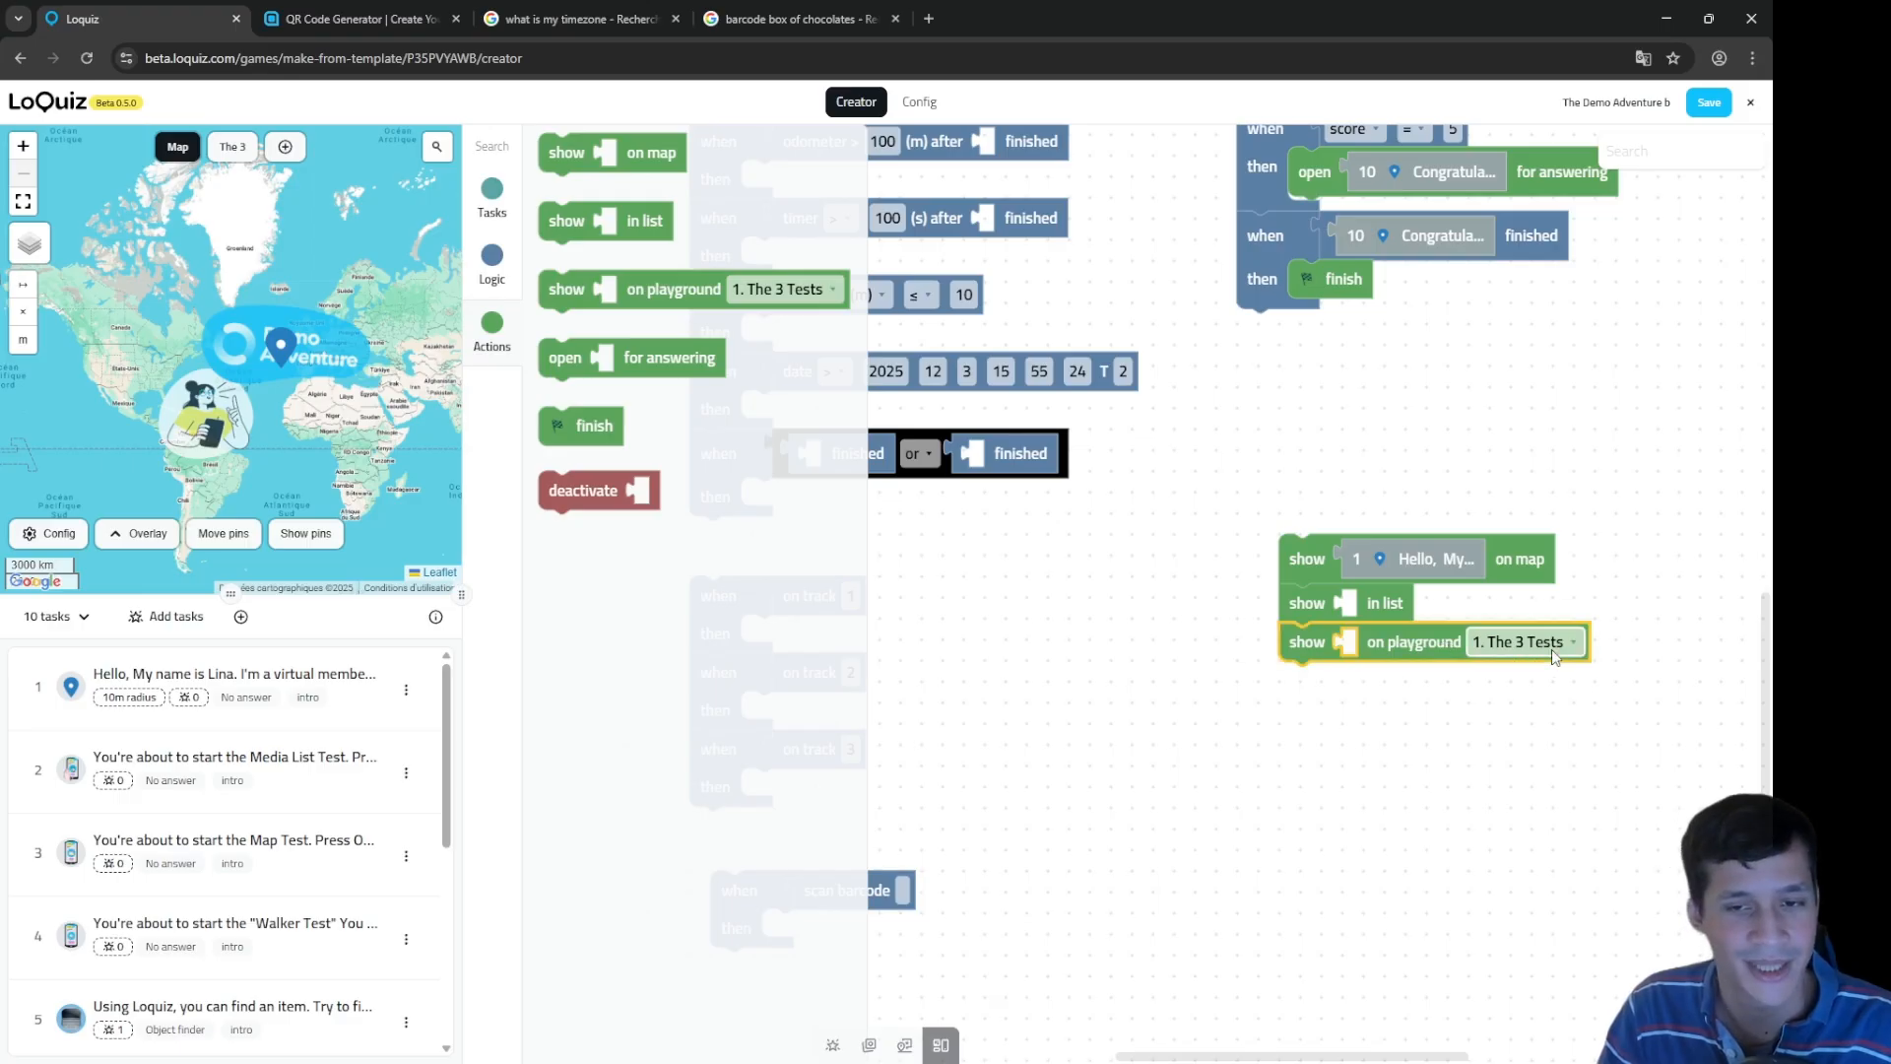
pyautogui.click(1414, 672)
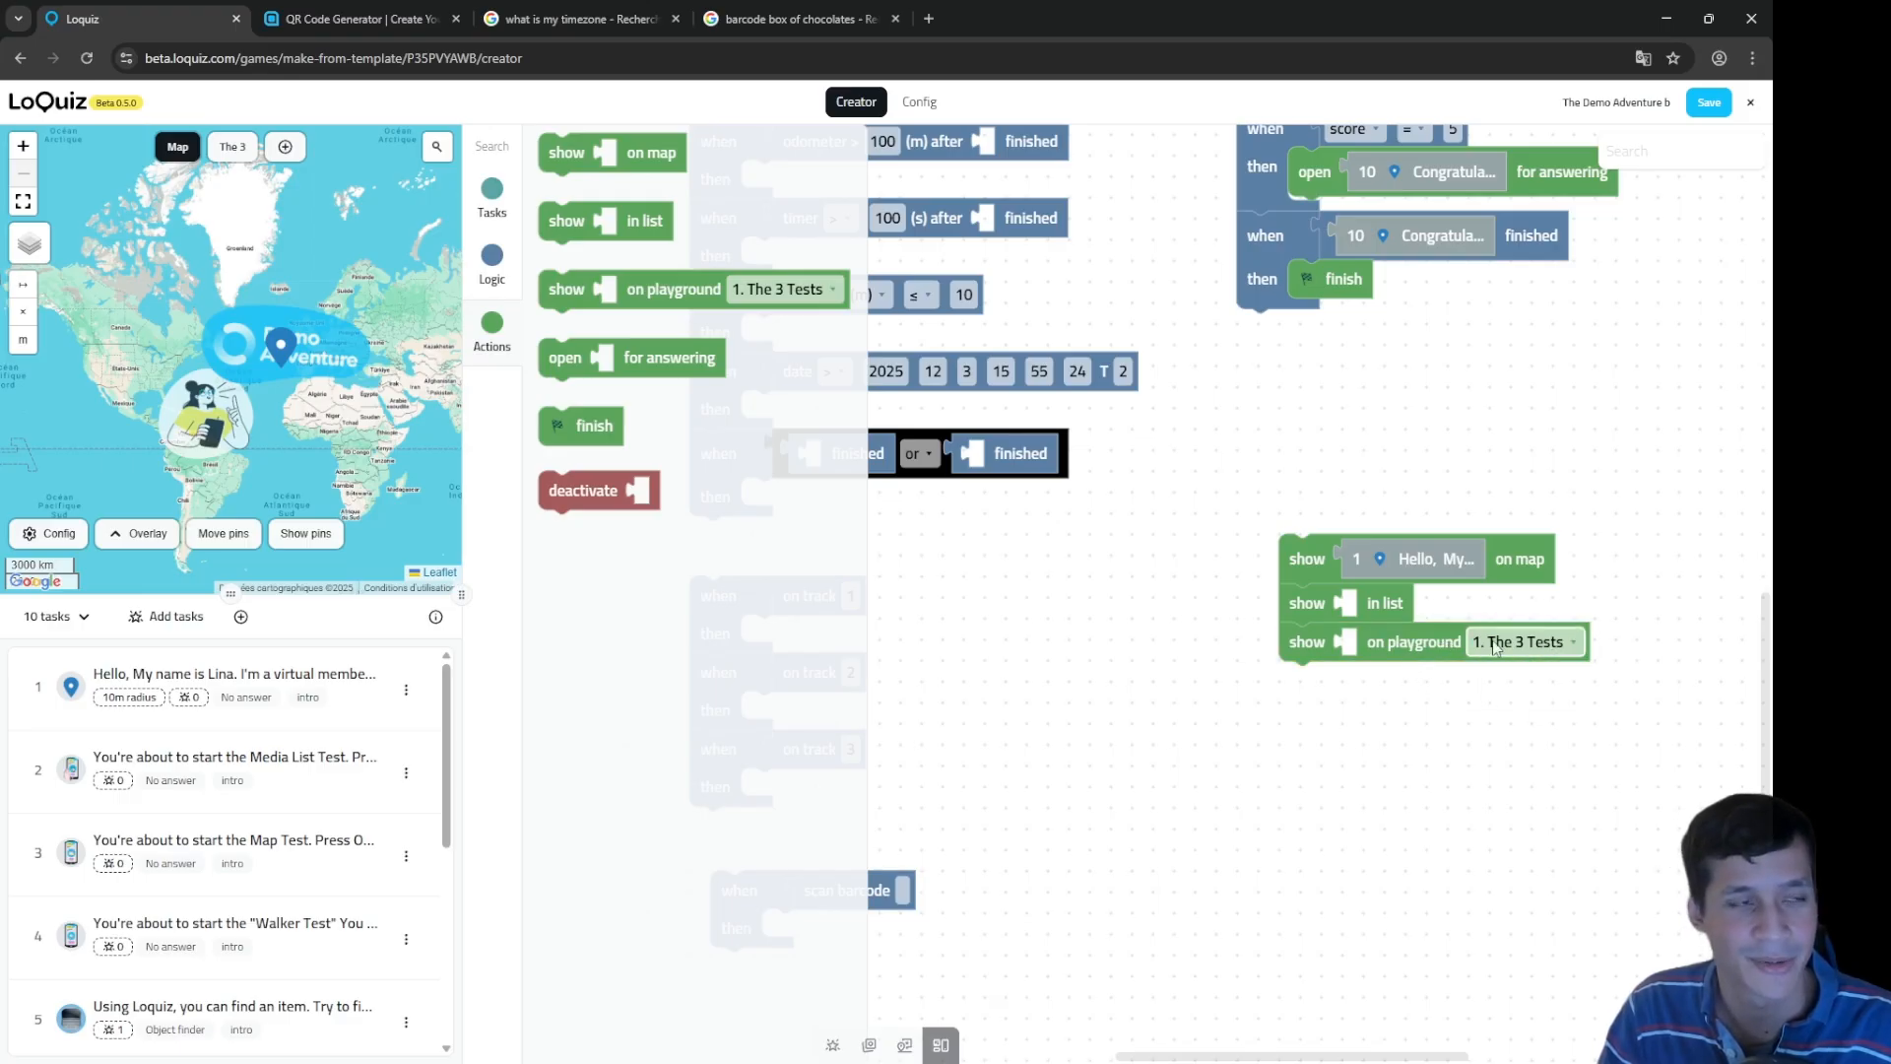
pyautogui.click(495, 195)
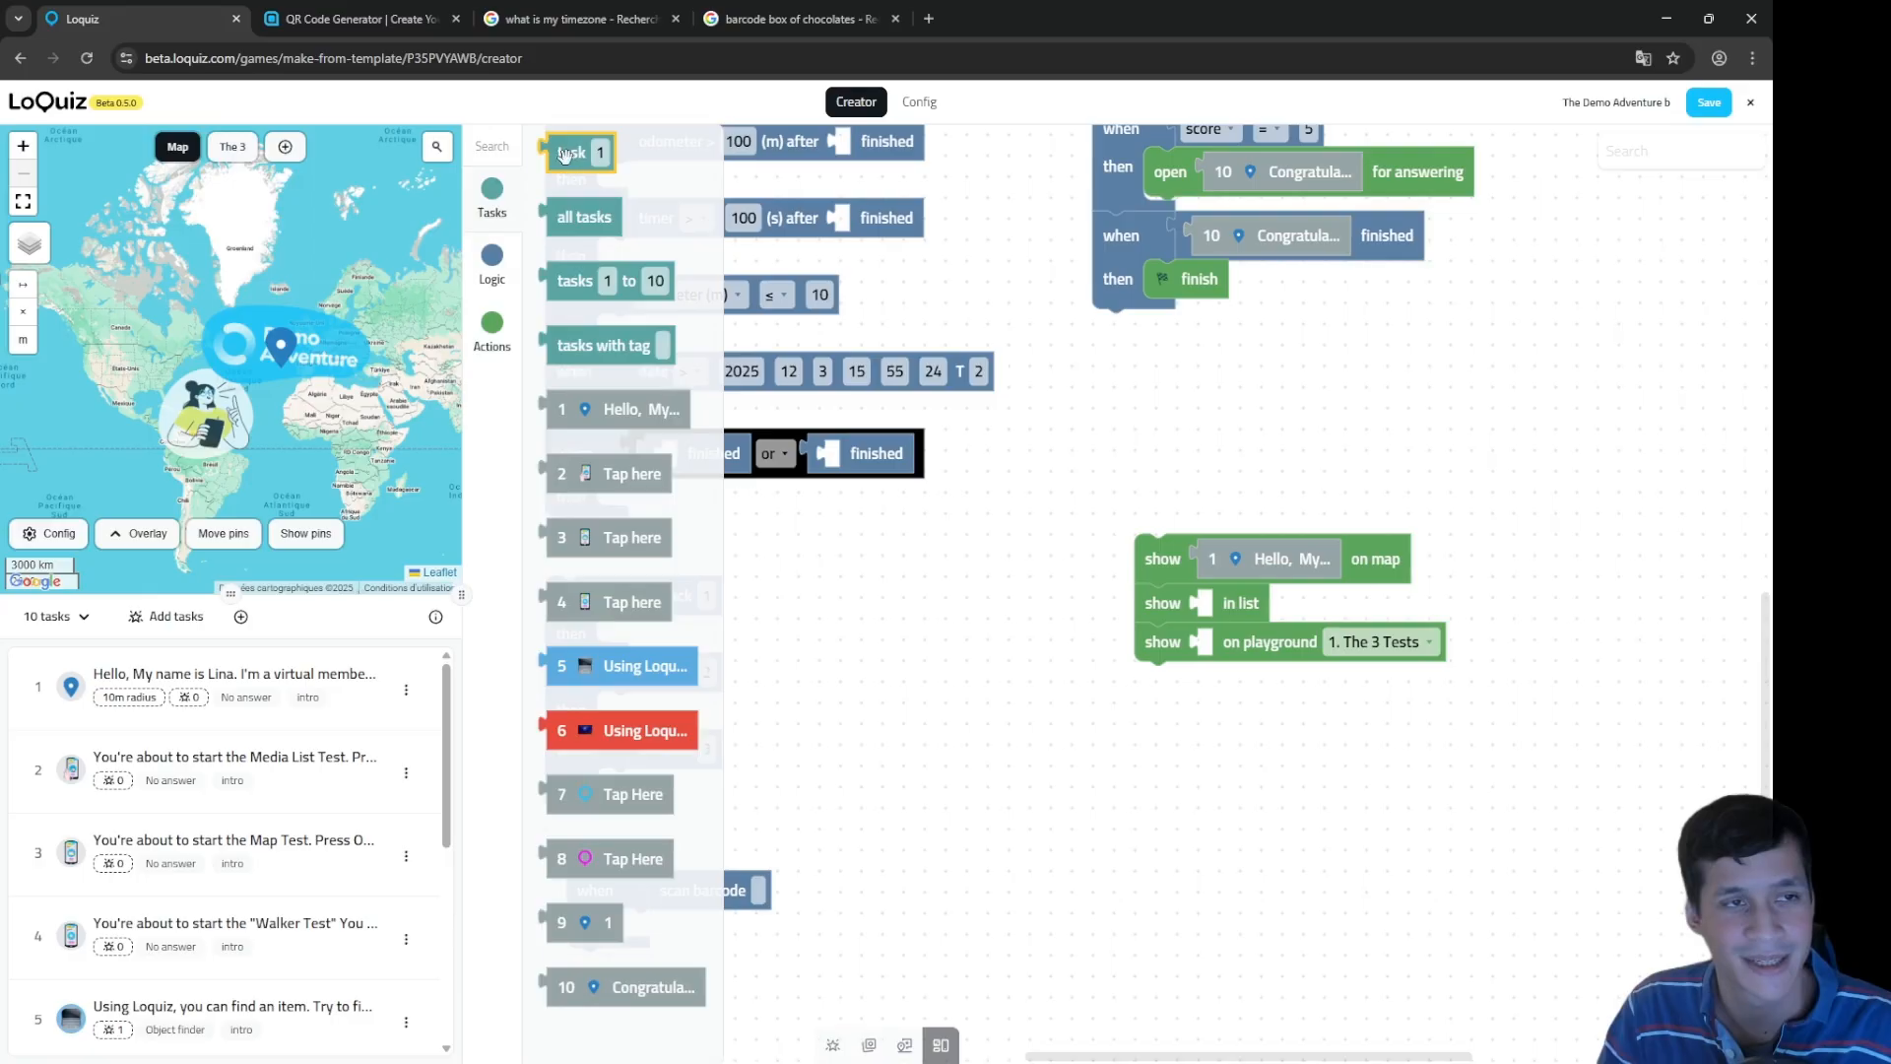
pyautogui.moveTo(591, 409); pyautogui.dragTo(1252, 649)
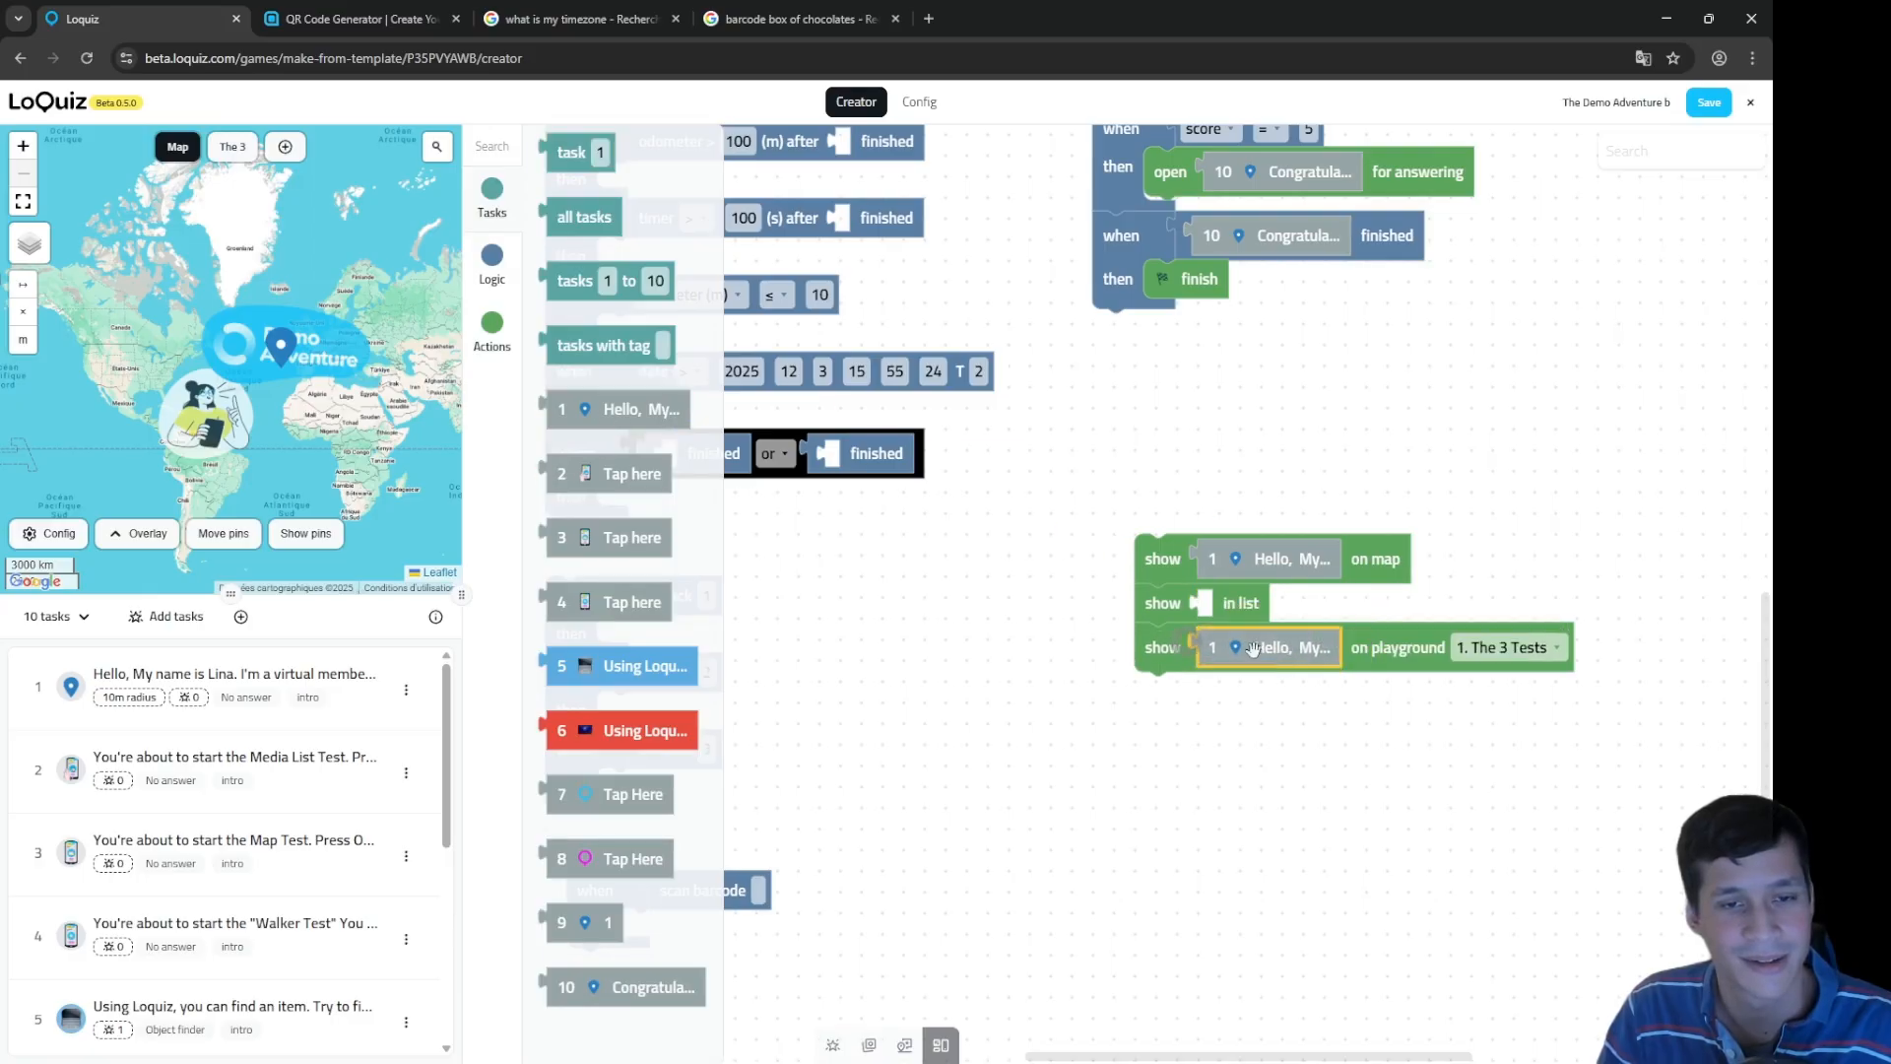
pyautogui.click(244, 146)
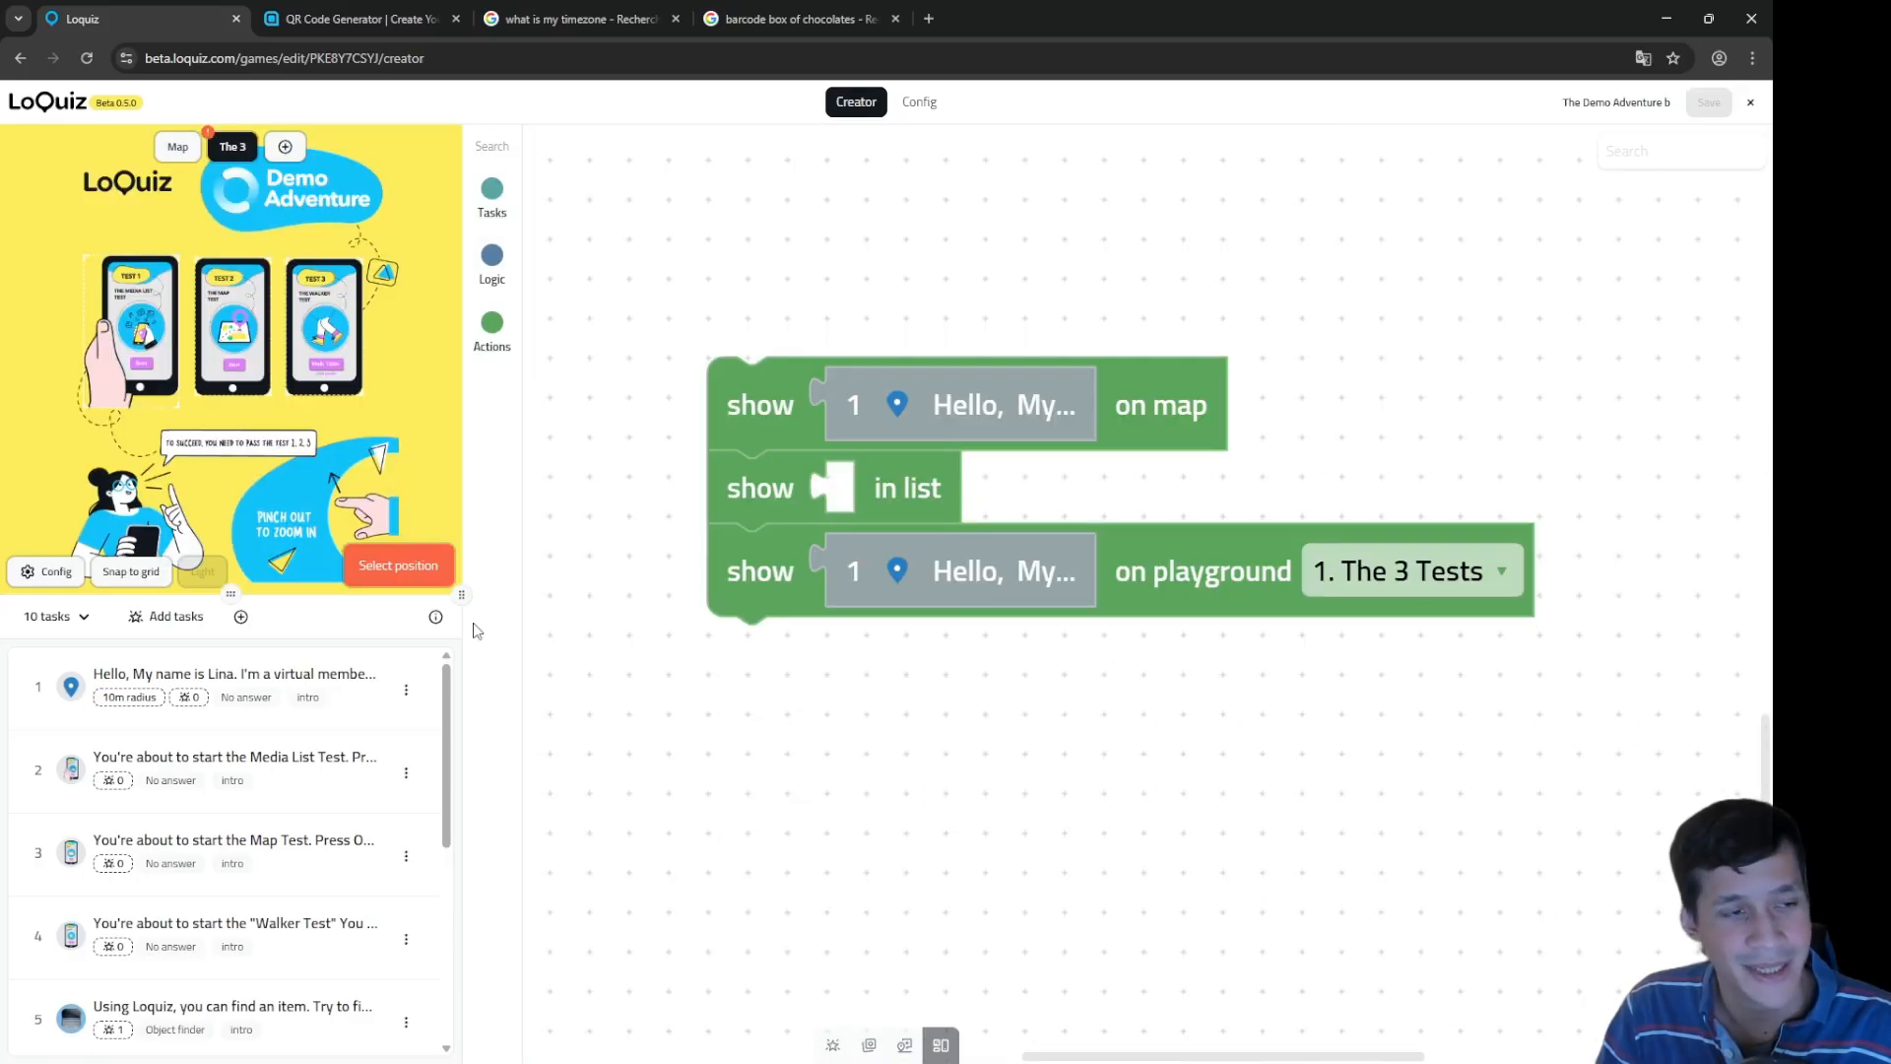
# Step: Pin task 1 on the playground image and drop a loose open for answering block below the show stack
pyautogui.click(277, 461)
pyautogui.moveTo(276, 441)
pyautogui.mouseDown()
pyautogui.moveTo(243, 442)
pyautogui.moveTo(257, 467)
pyautogui.mouseUp()
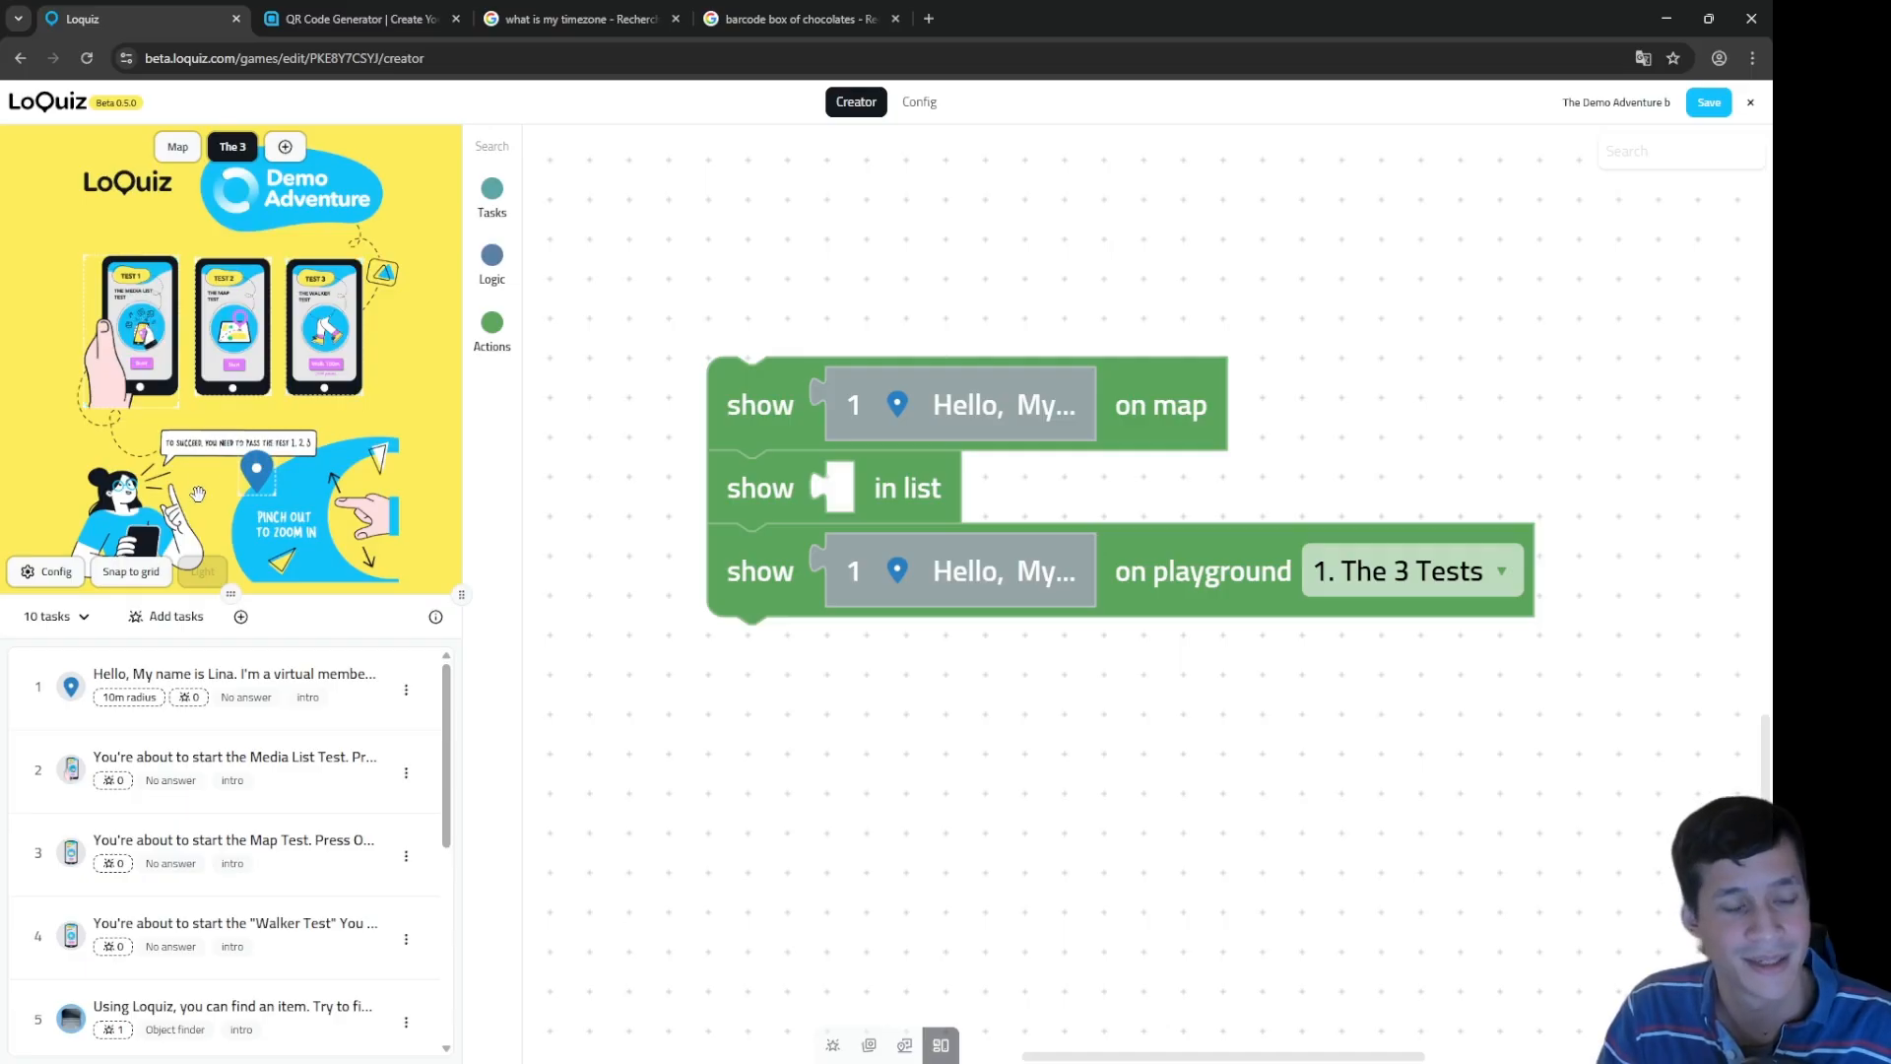
pyautogui.click(493, 323)
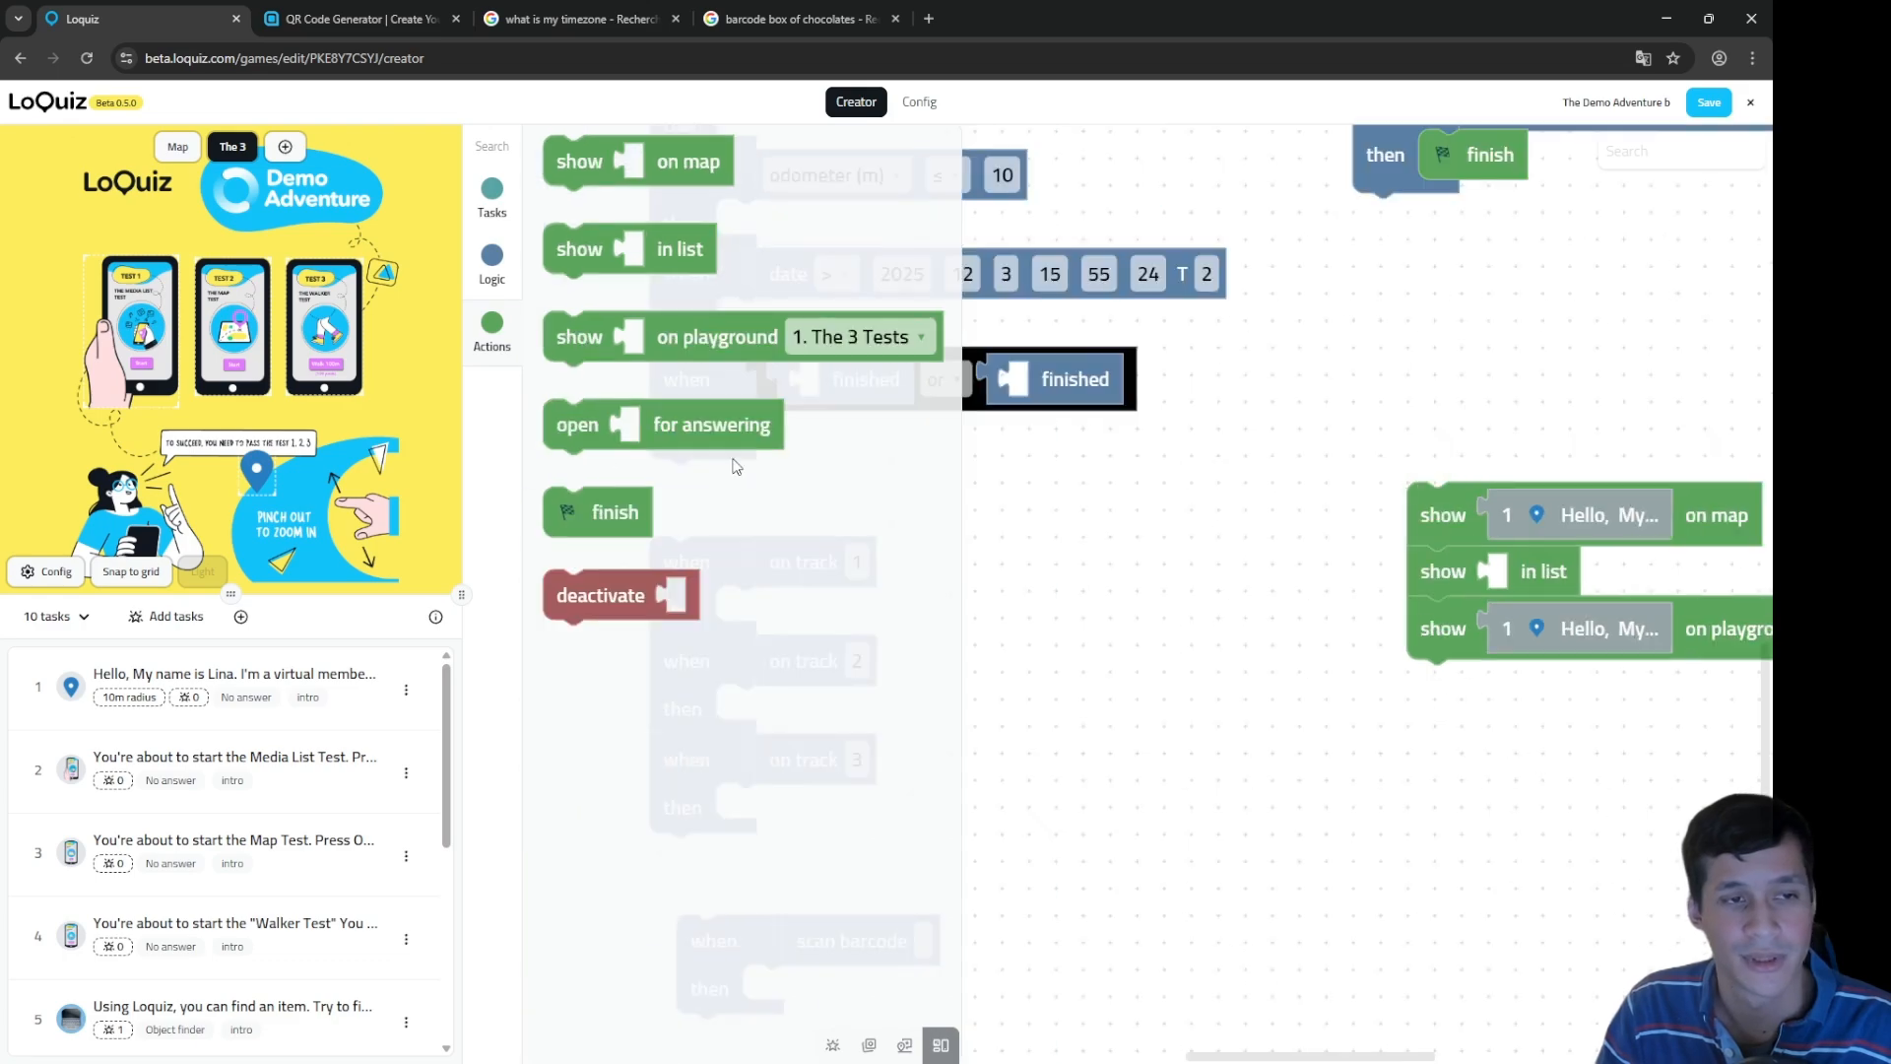
pyautogui.moveTo(711, 430); pyautogui.dragTo(1444, 751)
pyautogui.moveTo(1367, 686); pyautogui.dragTo(1233, 623)
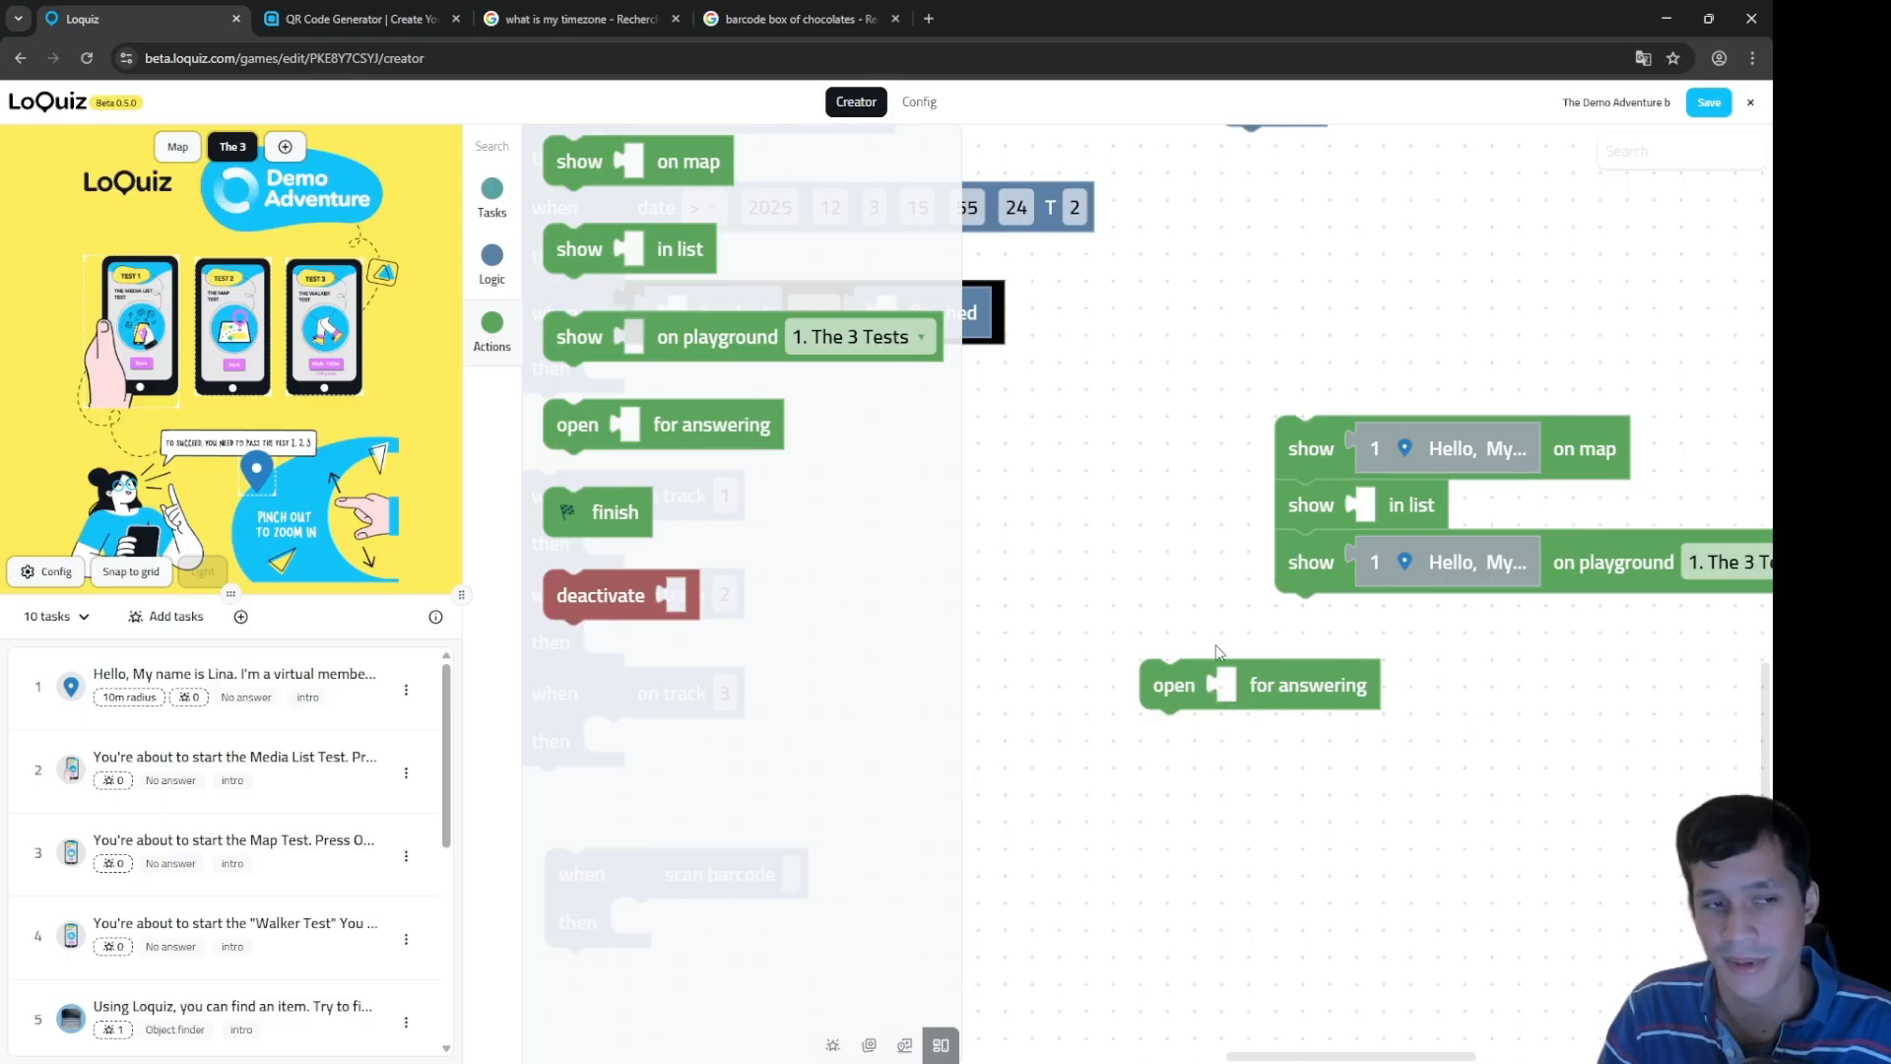
pyautogui.moveTo(1182, 645); pyautogui.dragTo(1131, 508)
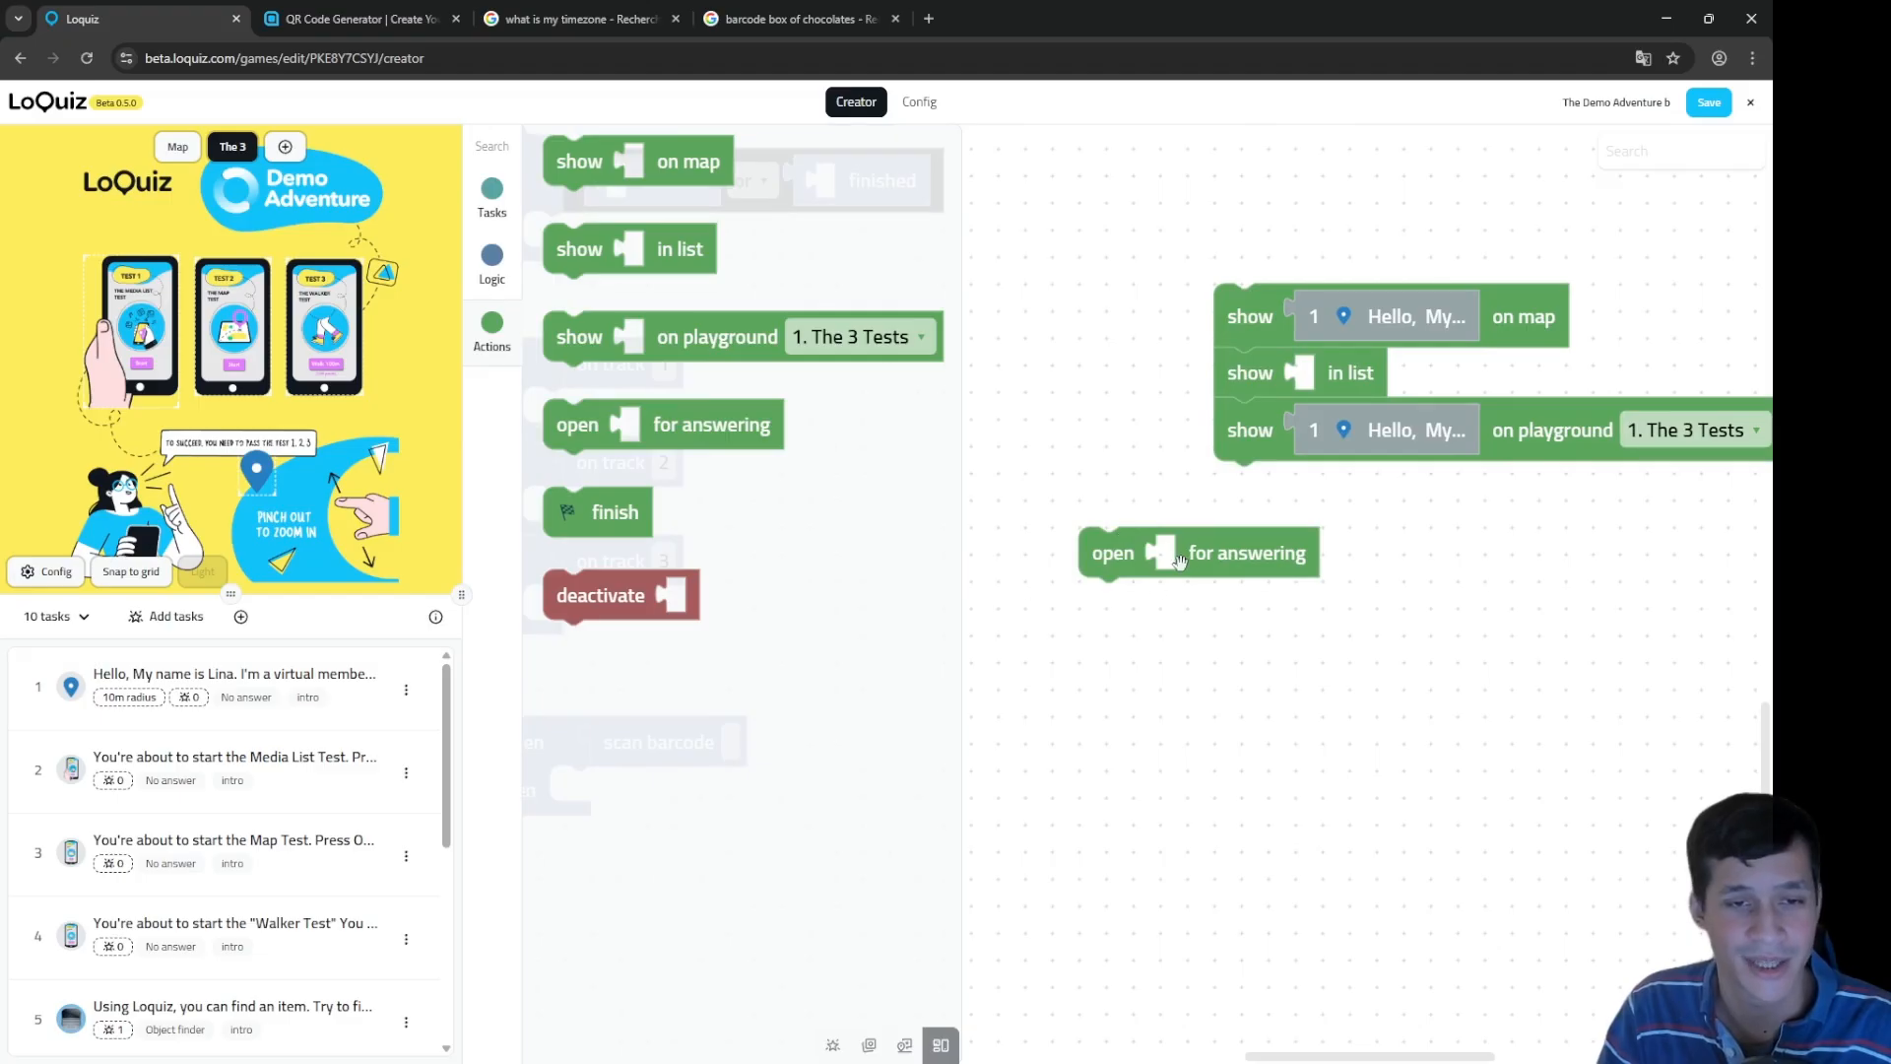
pyautogui.click(232, 675)
pyautogui.click(596, 238)
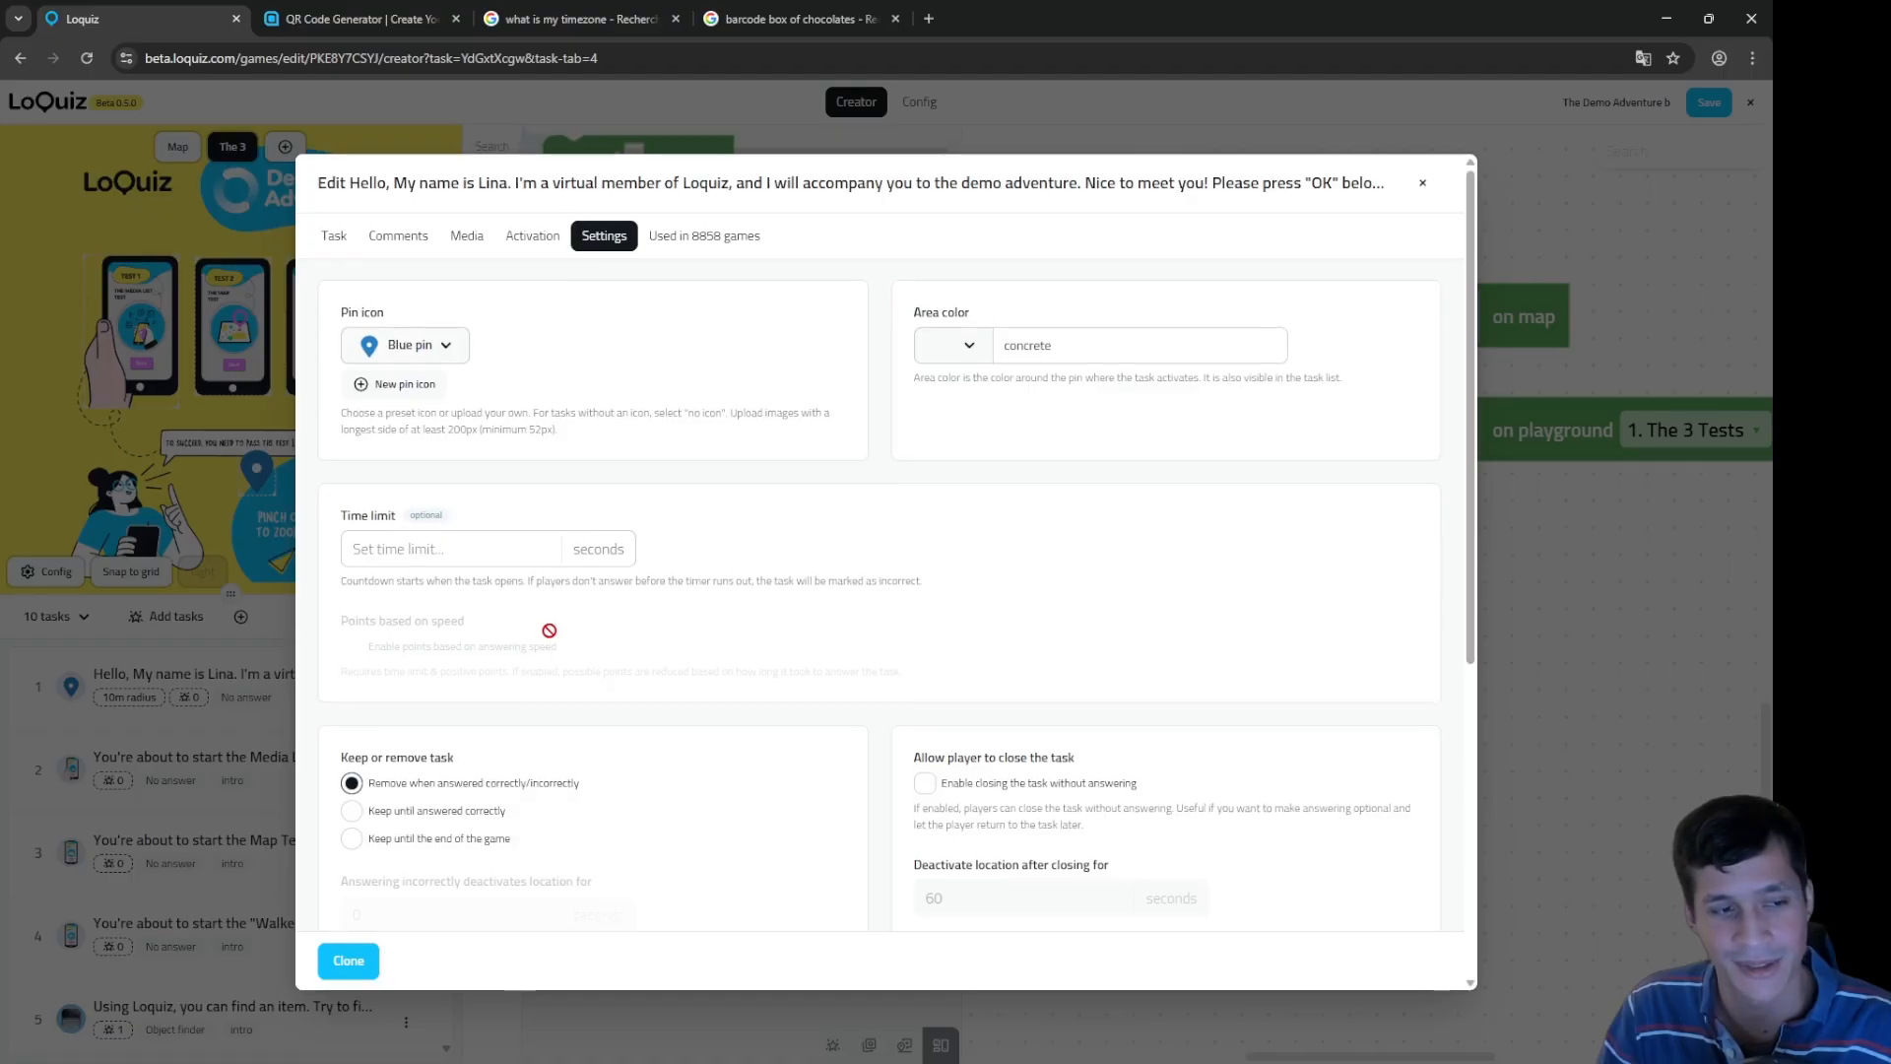
pyautogui.scroll(-2, 413, 641)
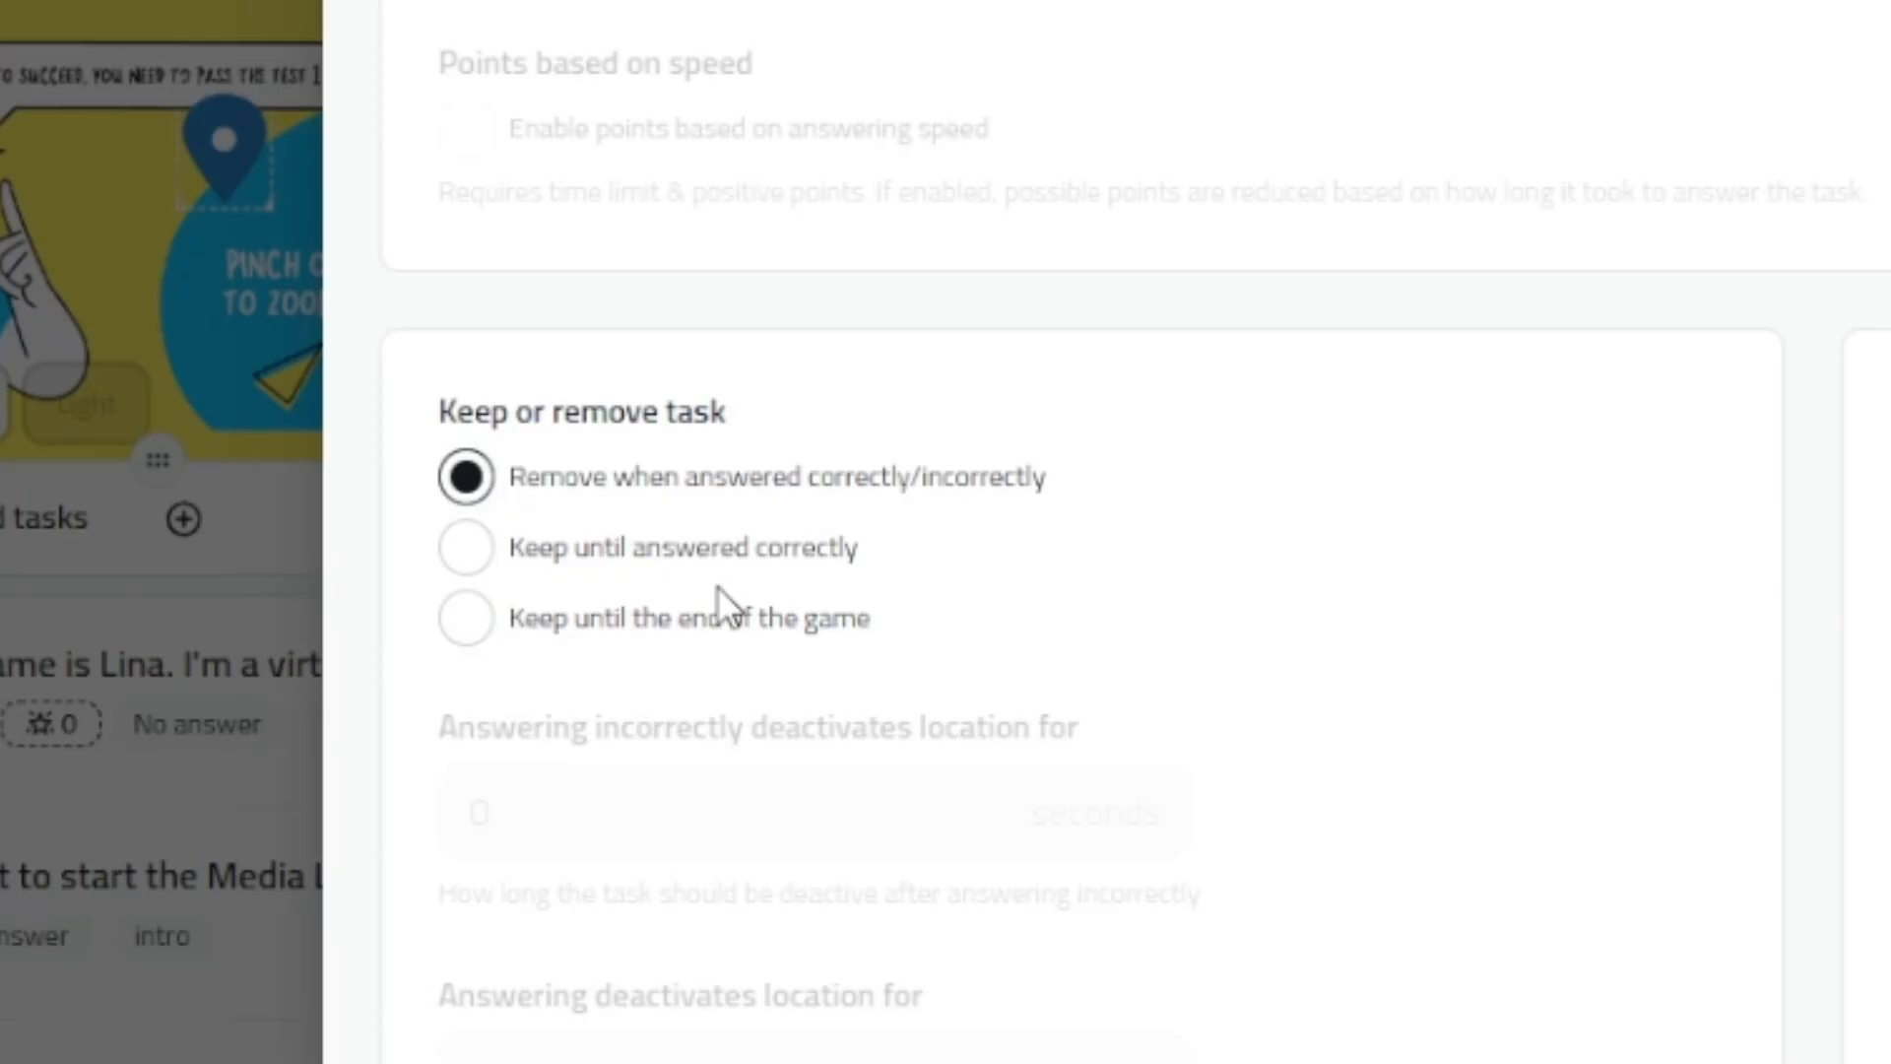
pyautogui.click(721, 553)
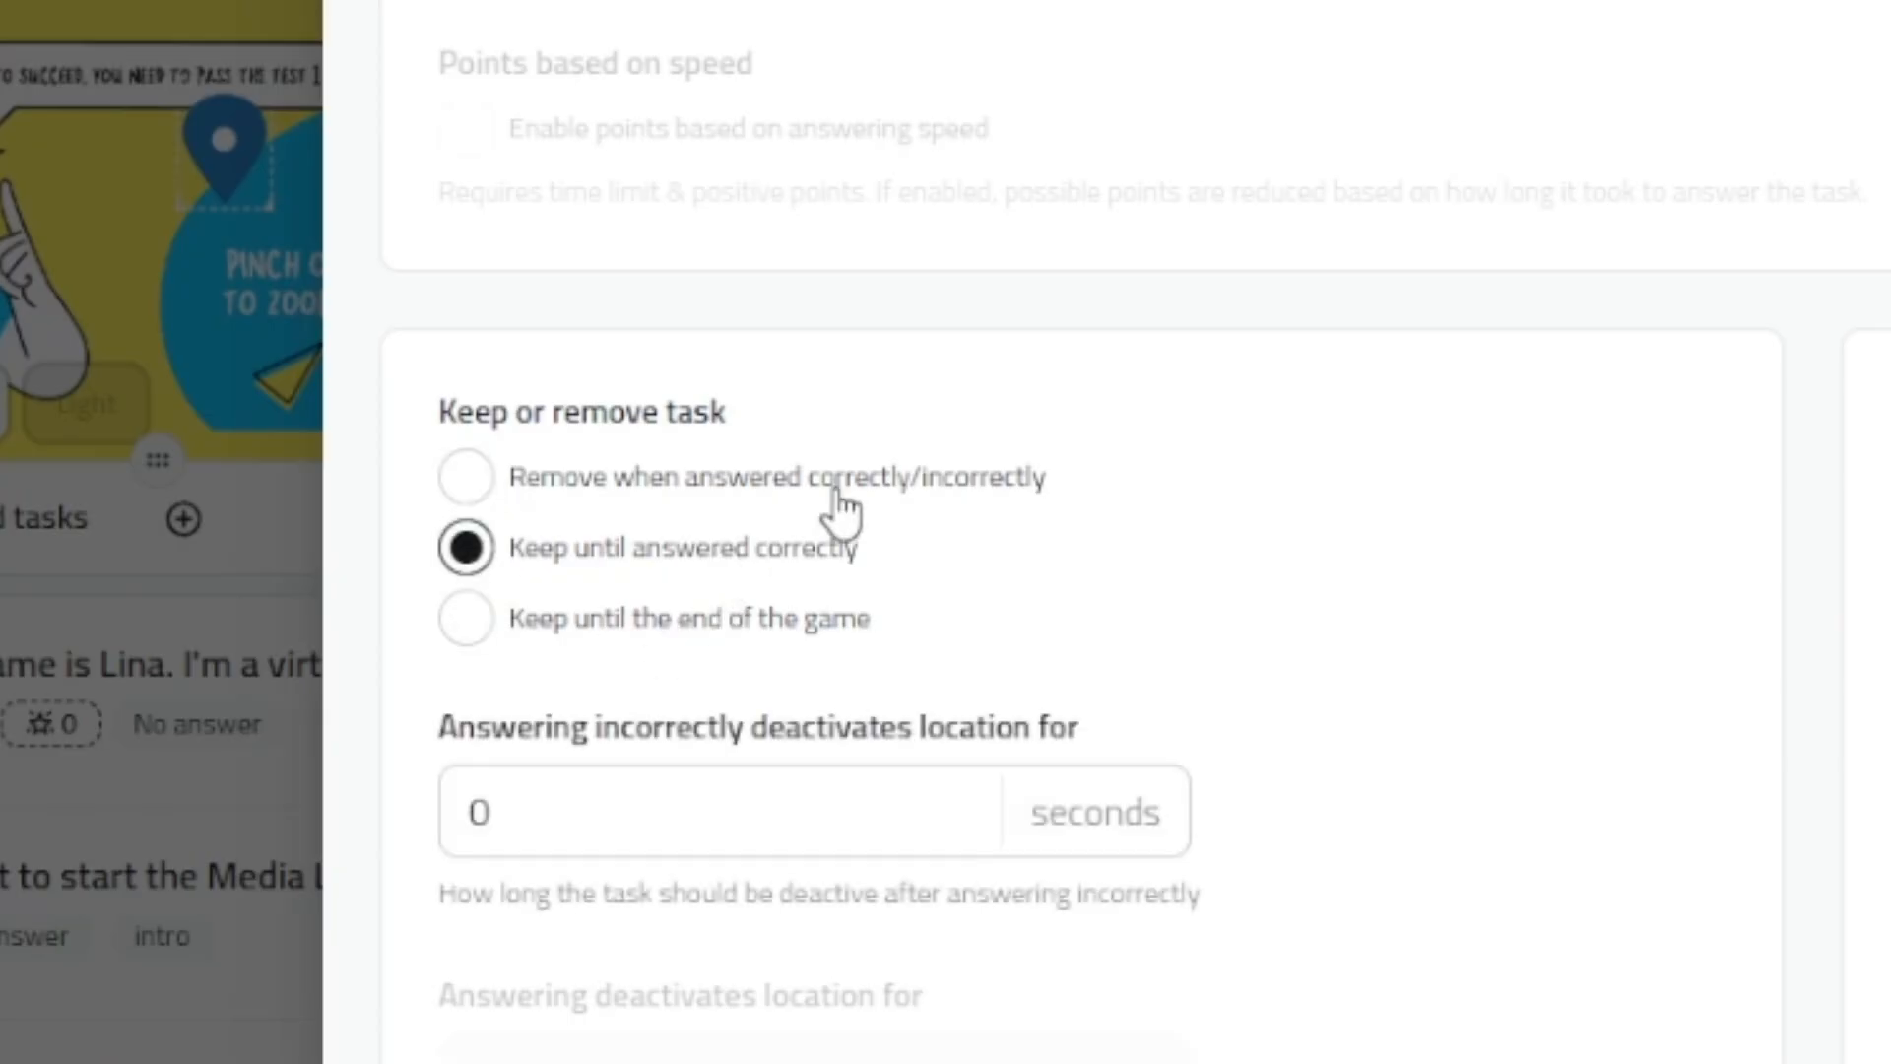
pyautogui.click(833, 485)
pyautogui.click(865, 552)
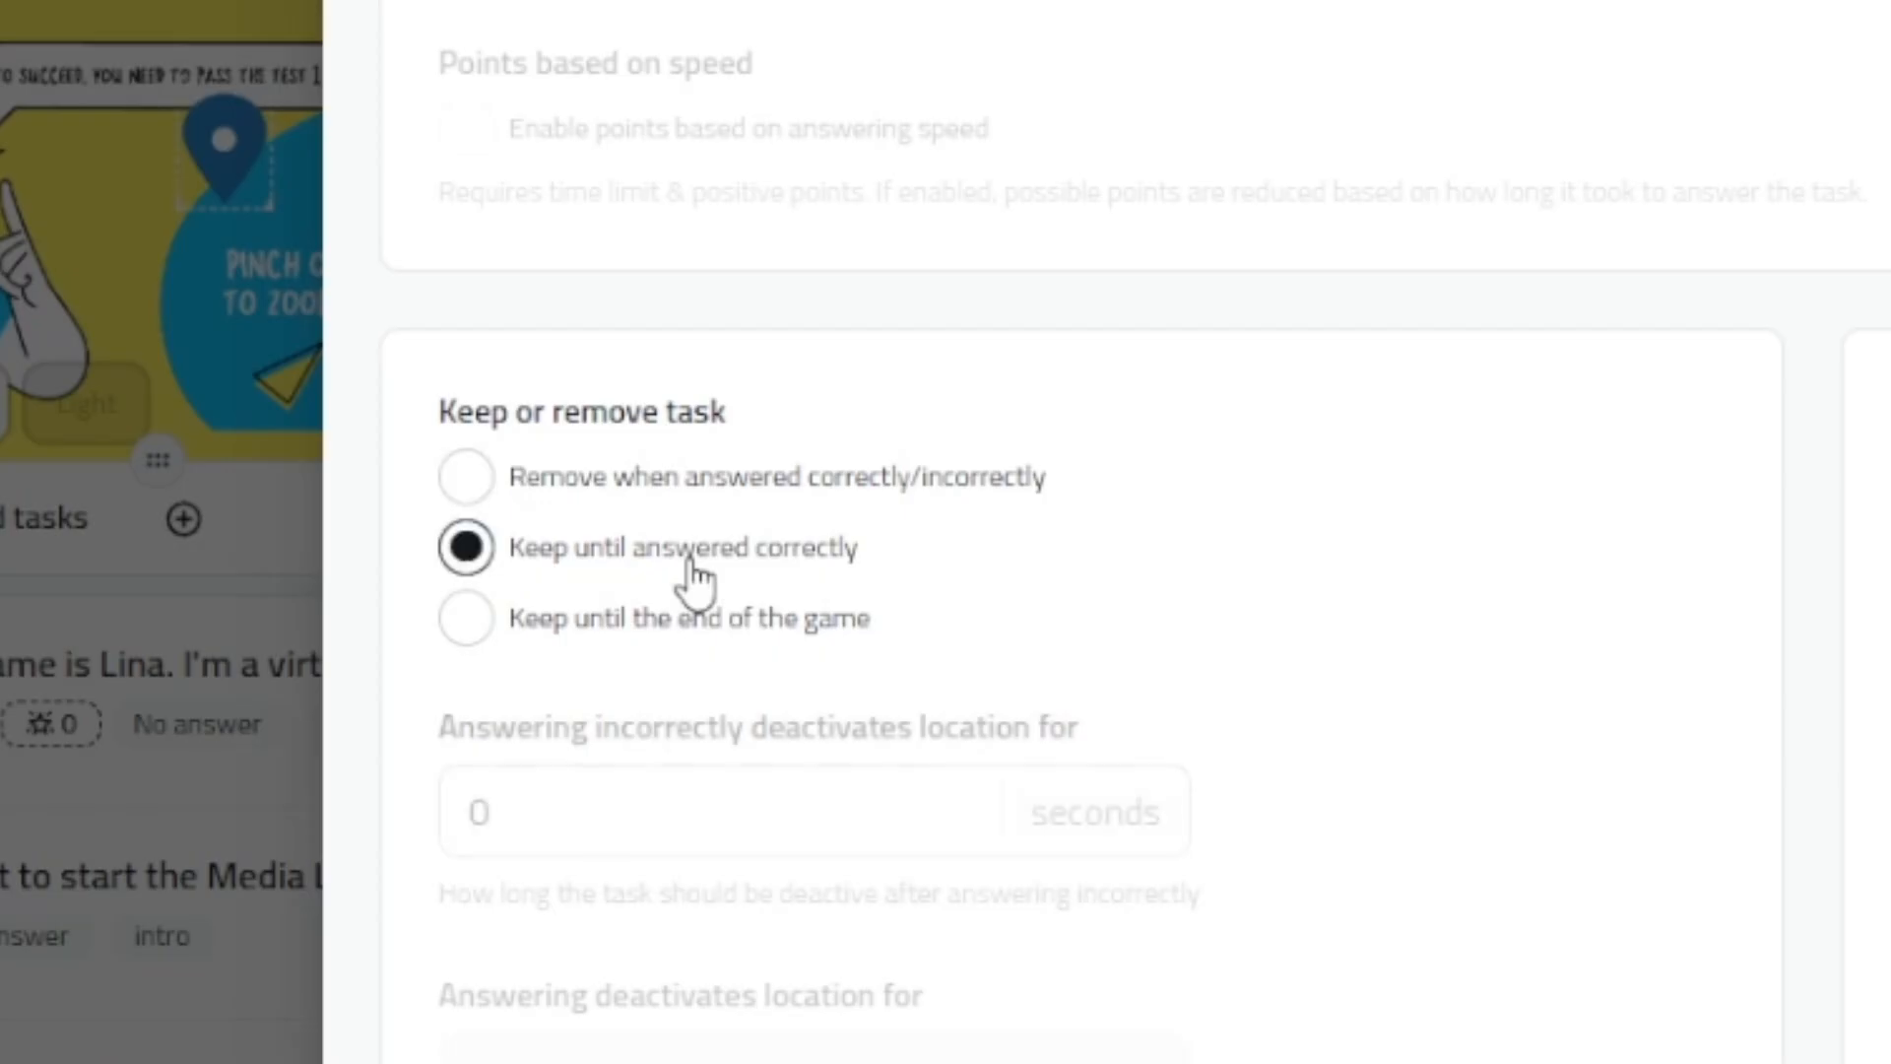
pyautogui.click(806, 480)
pyautogui.click(769, 551)
pyautogui.click(778, 487)
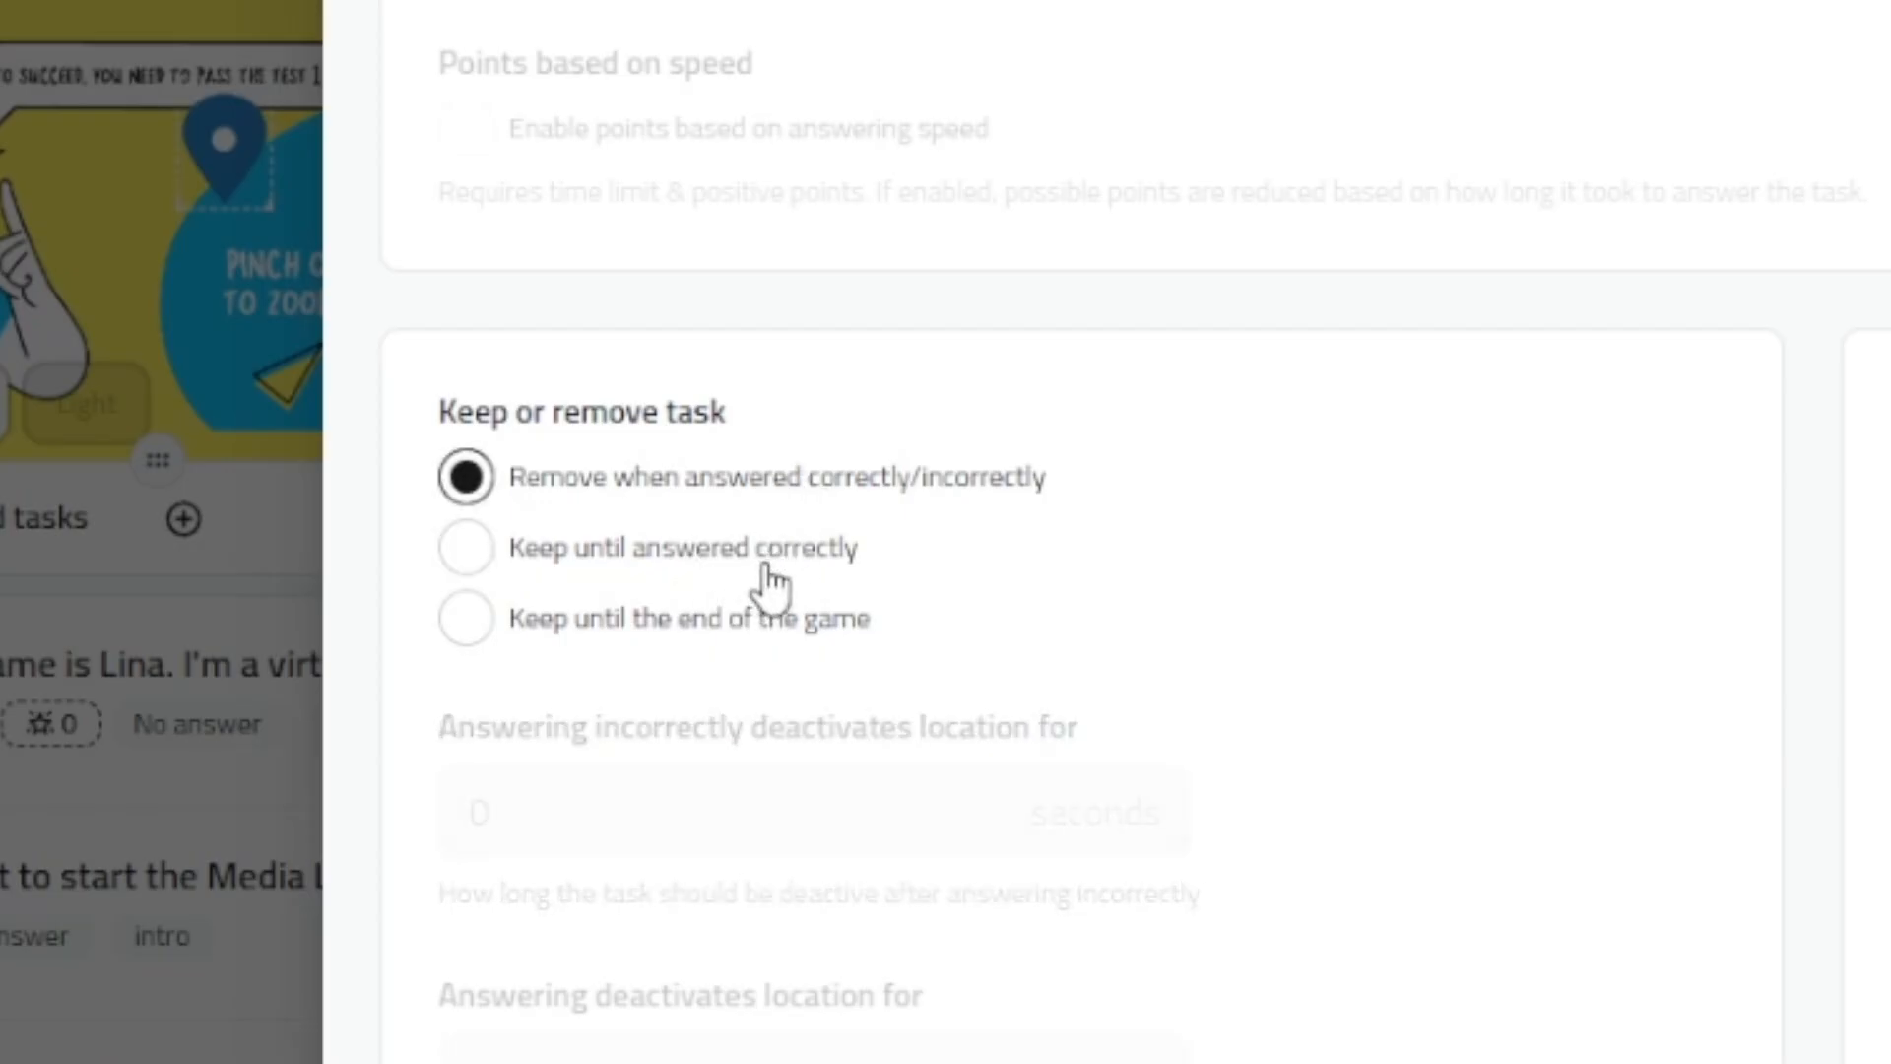
pyautogui.click(770, 552)
pyautogui.click(775, 488)
pyautogui.click(767, 557)
pyautogui.click(751, 497)
pyautogui.click(726, 541)
pyautogui.click(701, 517)
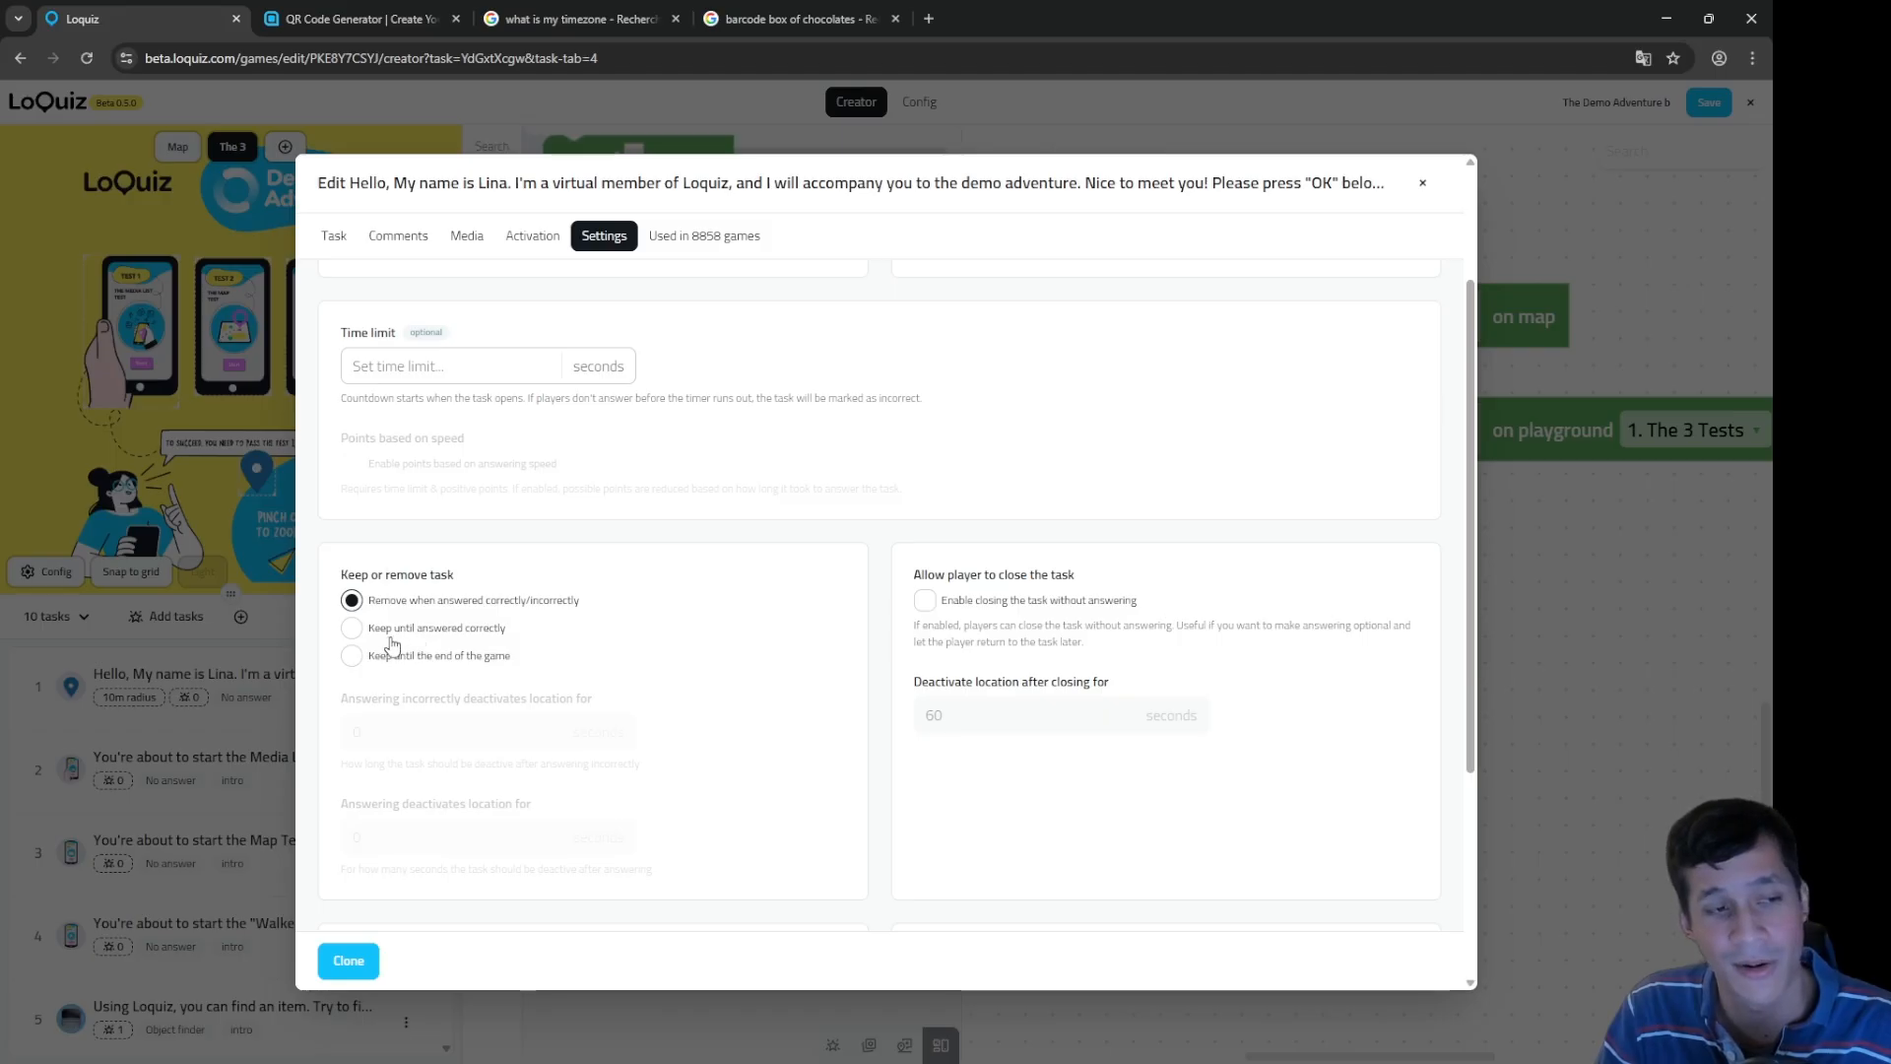
pyautogui.click(1423, 182)
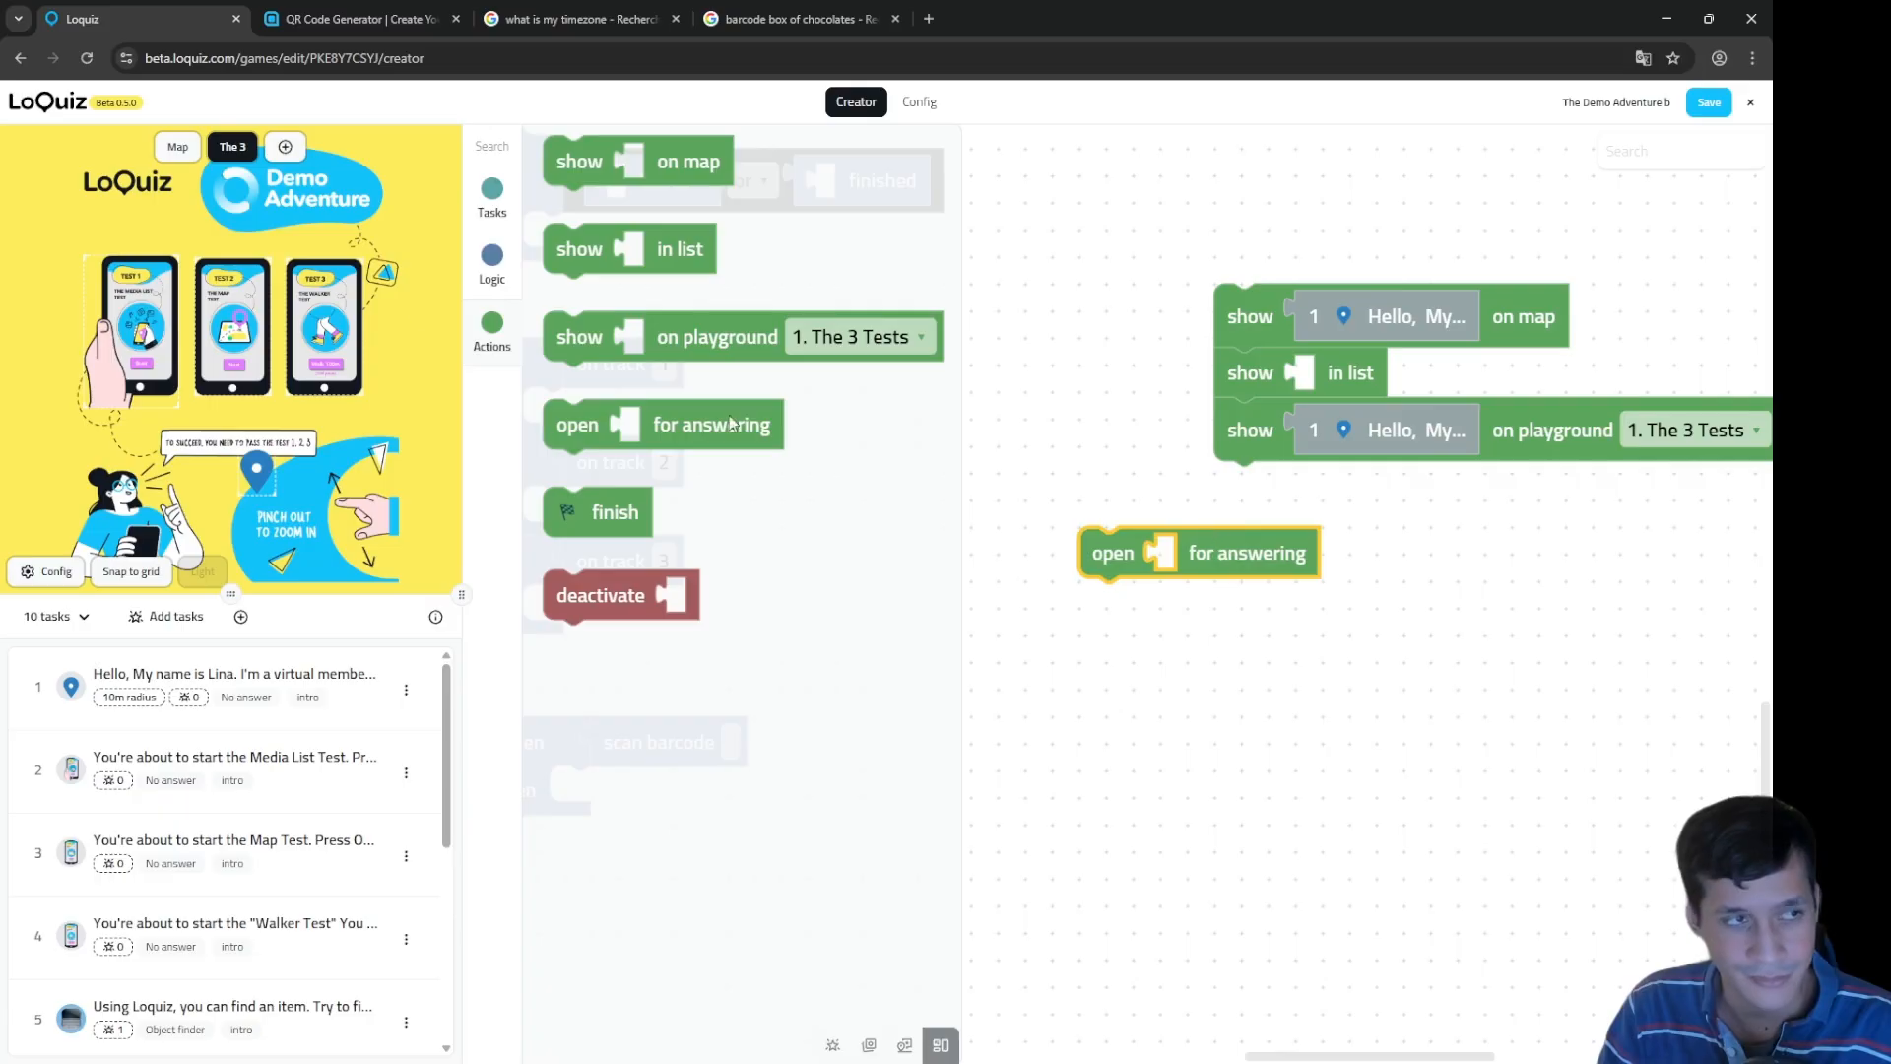
# Step: Place a finish block on the canvas, loose just beneath the when scan barcode rule
pyautogui.moveTo(601, 512); pyautogui.dragTo(1162, 695)
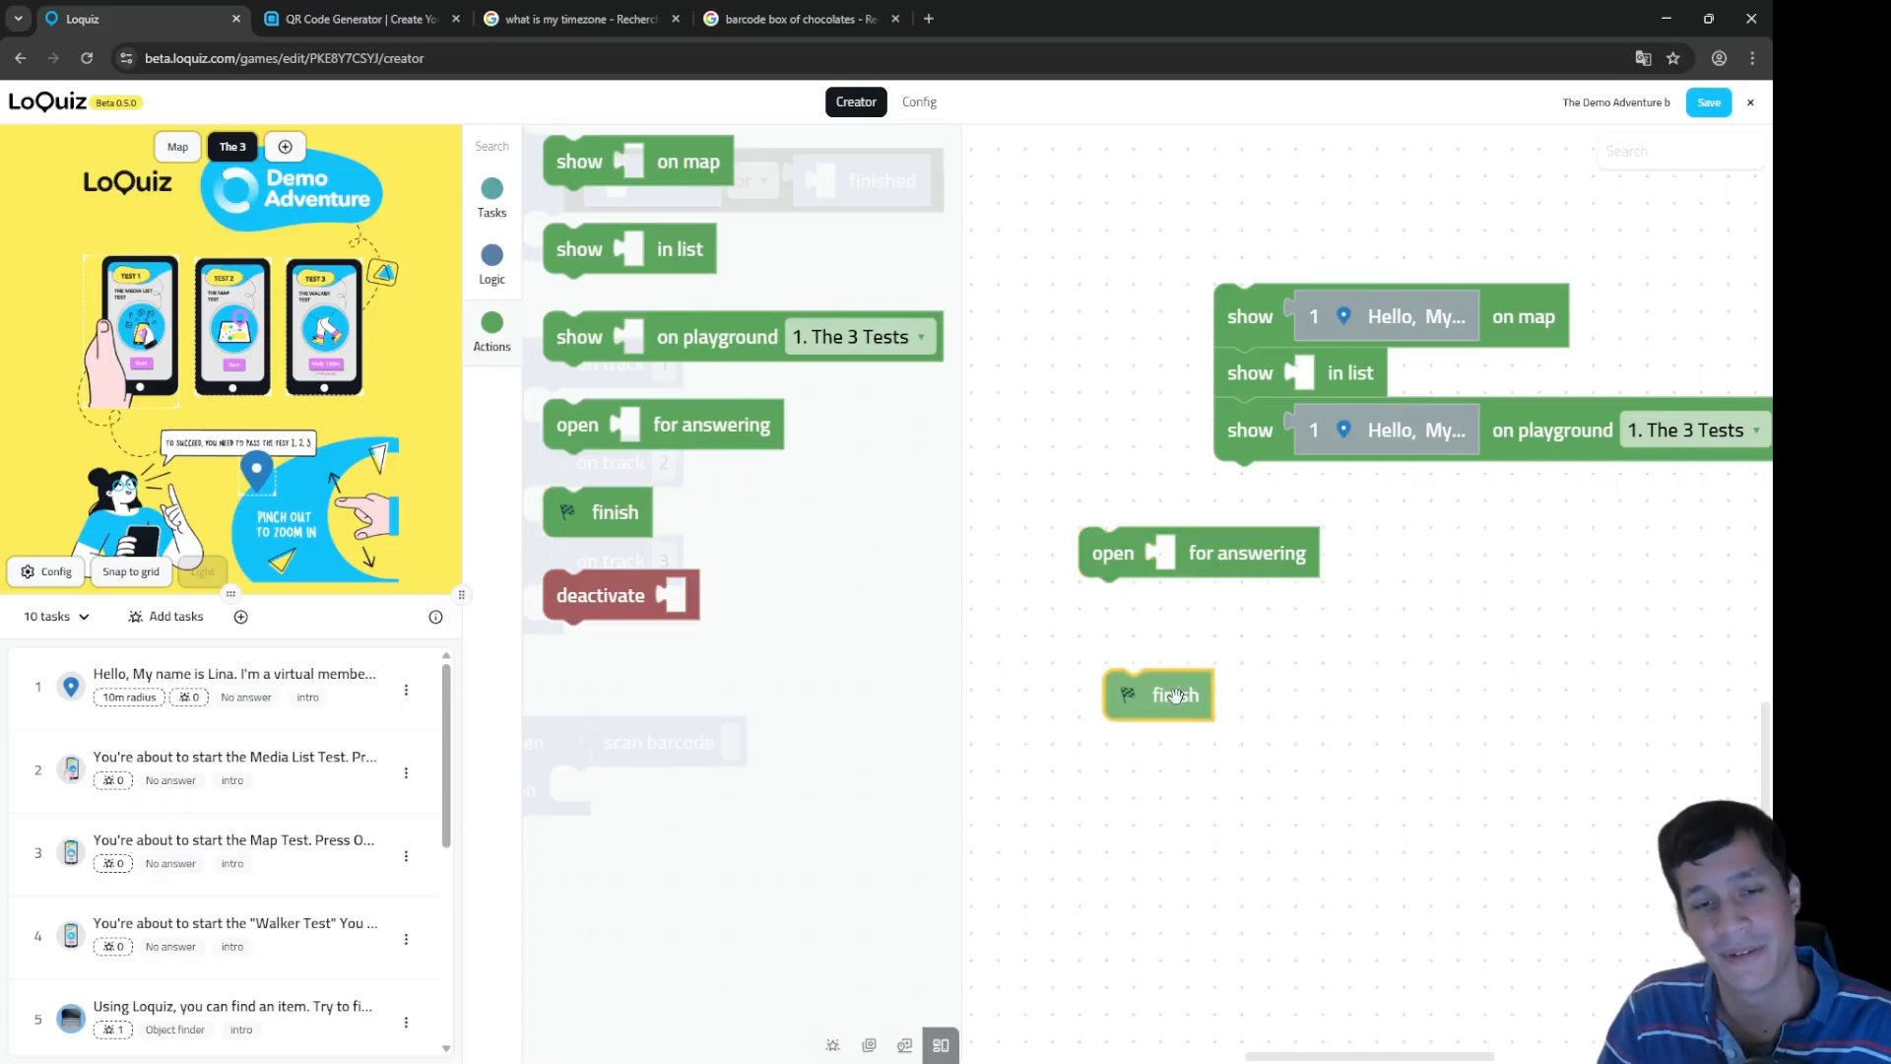
pyautogui.moveTo(1173, 781); pyautogui.dragTo(1387, 744)
pyautogui.moveTo(1422, 652); pyautogui.dragTo(1073, 839)
pyautogui.moveTo(1096, 920); pyautogui.dragTo(1238, 867)
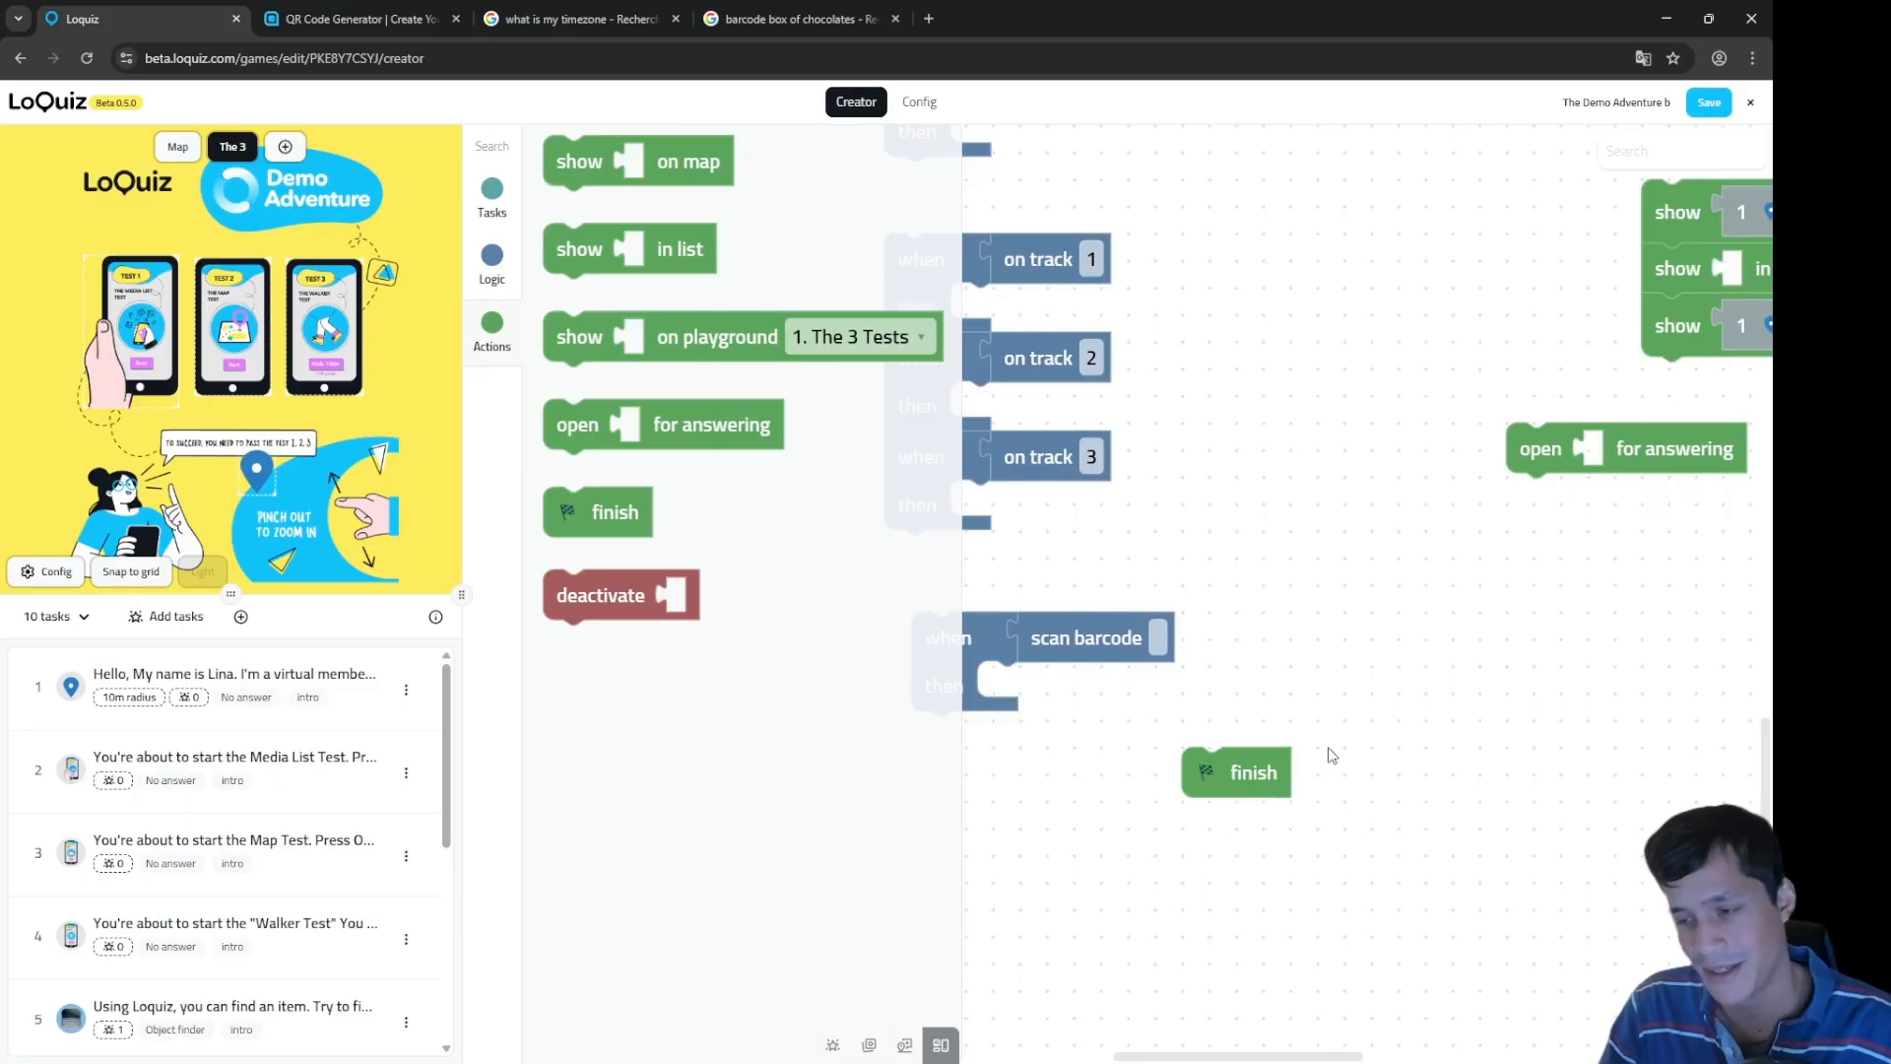
pyautogui.moveTo(1081, 821); pyautogui.dragTo(1279, 786)
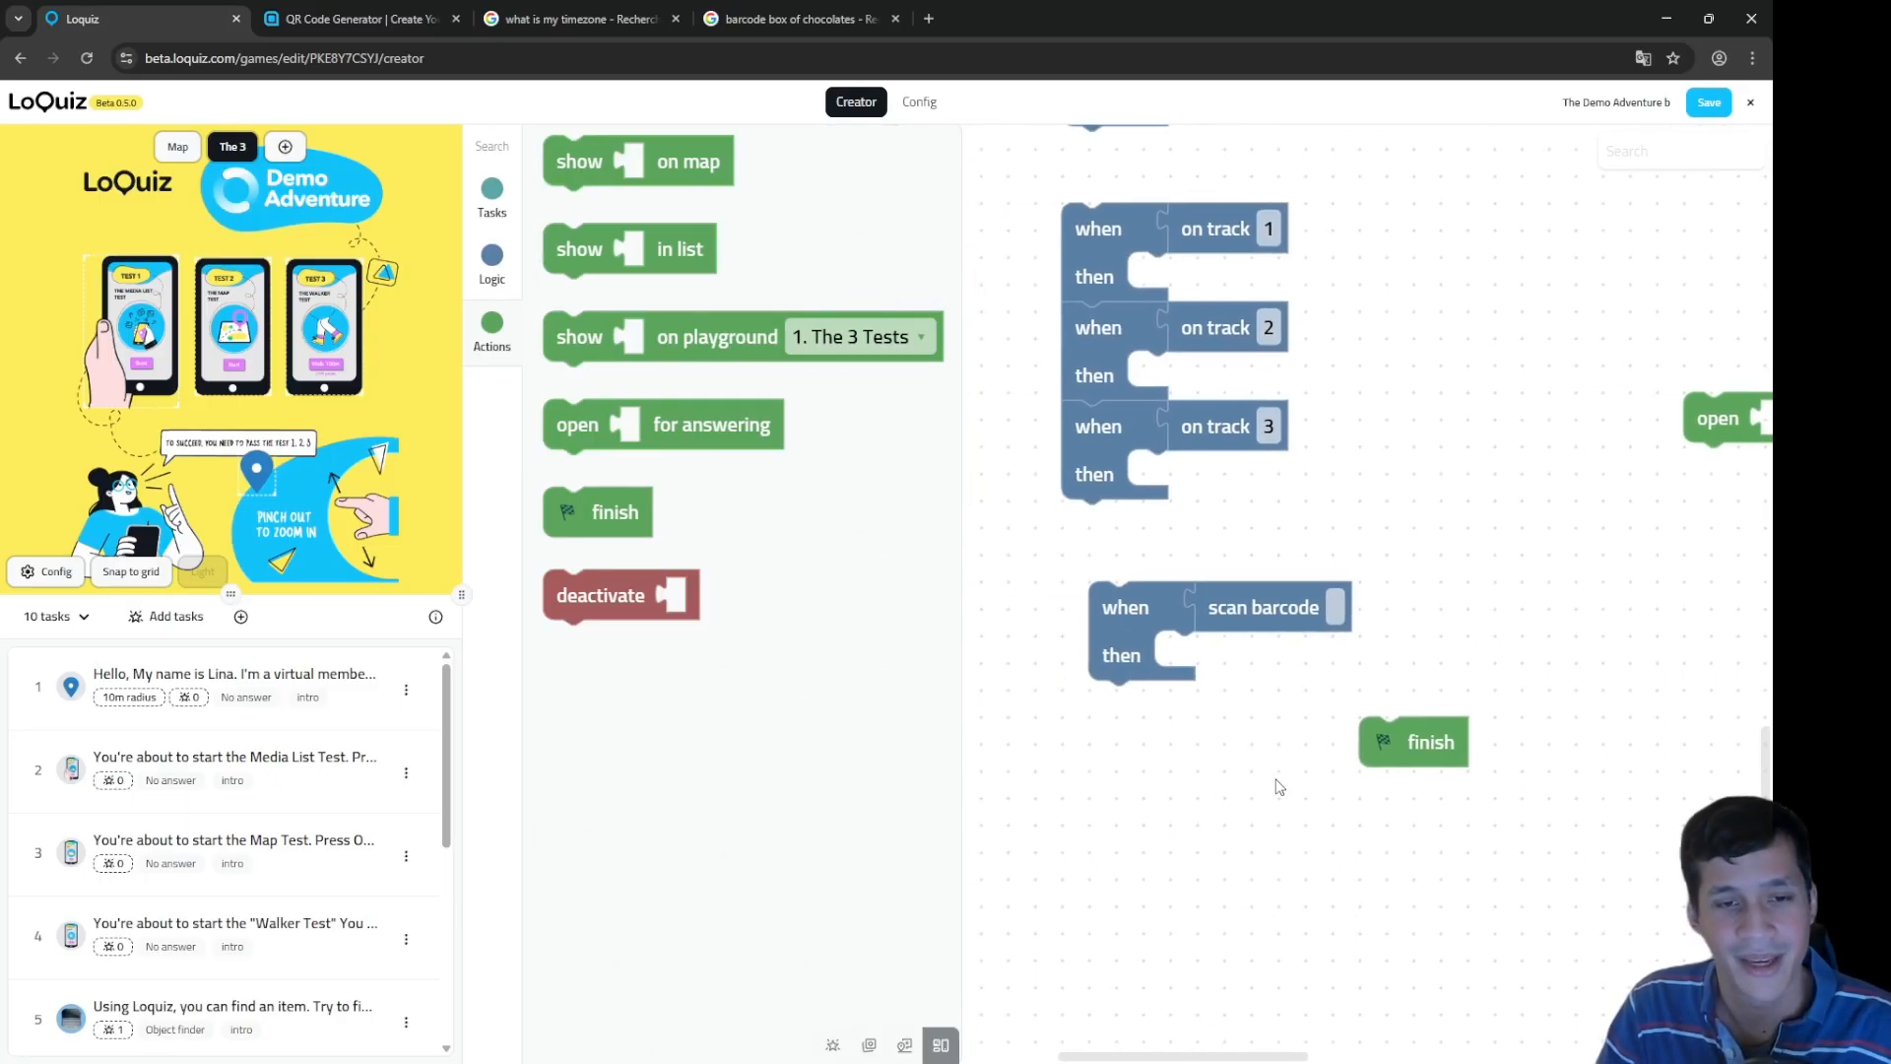
pyautogui.moveTo(1419, 738); pyautogui.dragTo(1254, 811)
pyautogui.moveTo(1334, 918); pyautogui.dragTo(1324, 906)
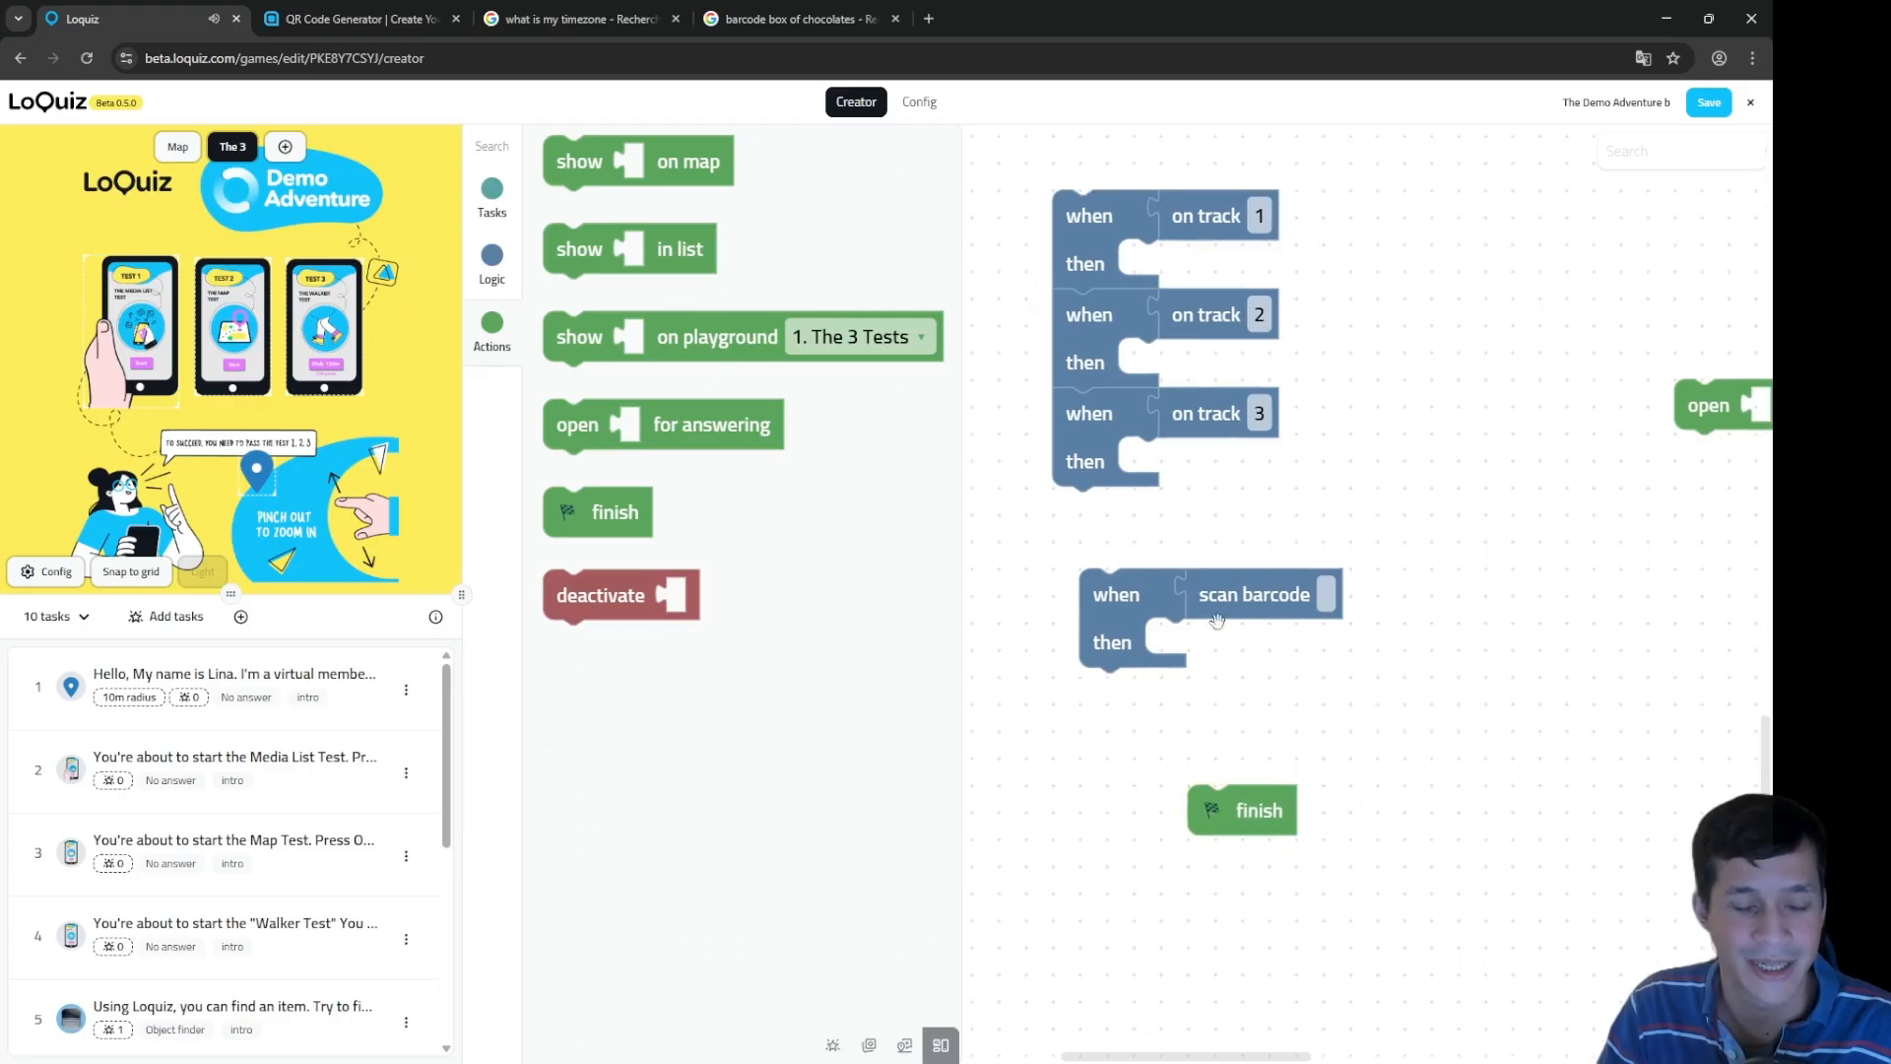
pyautogui.click(1145, 610)
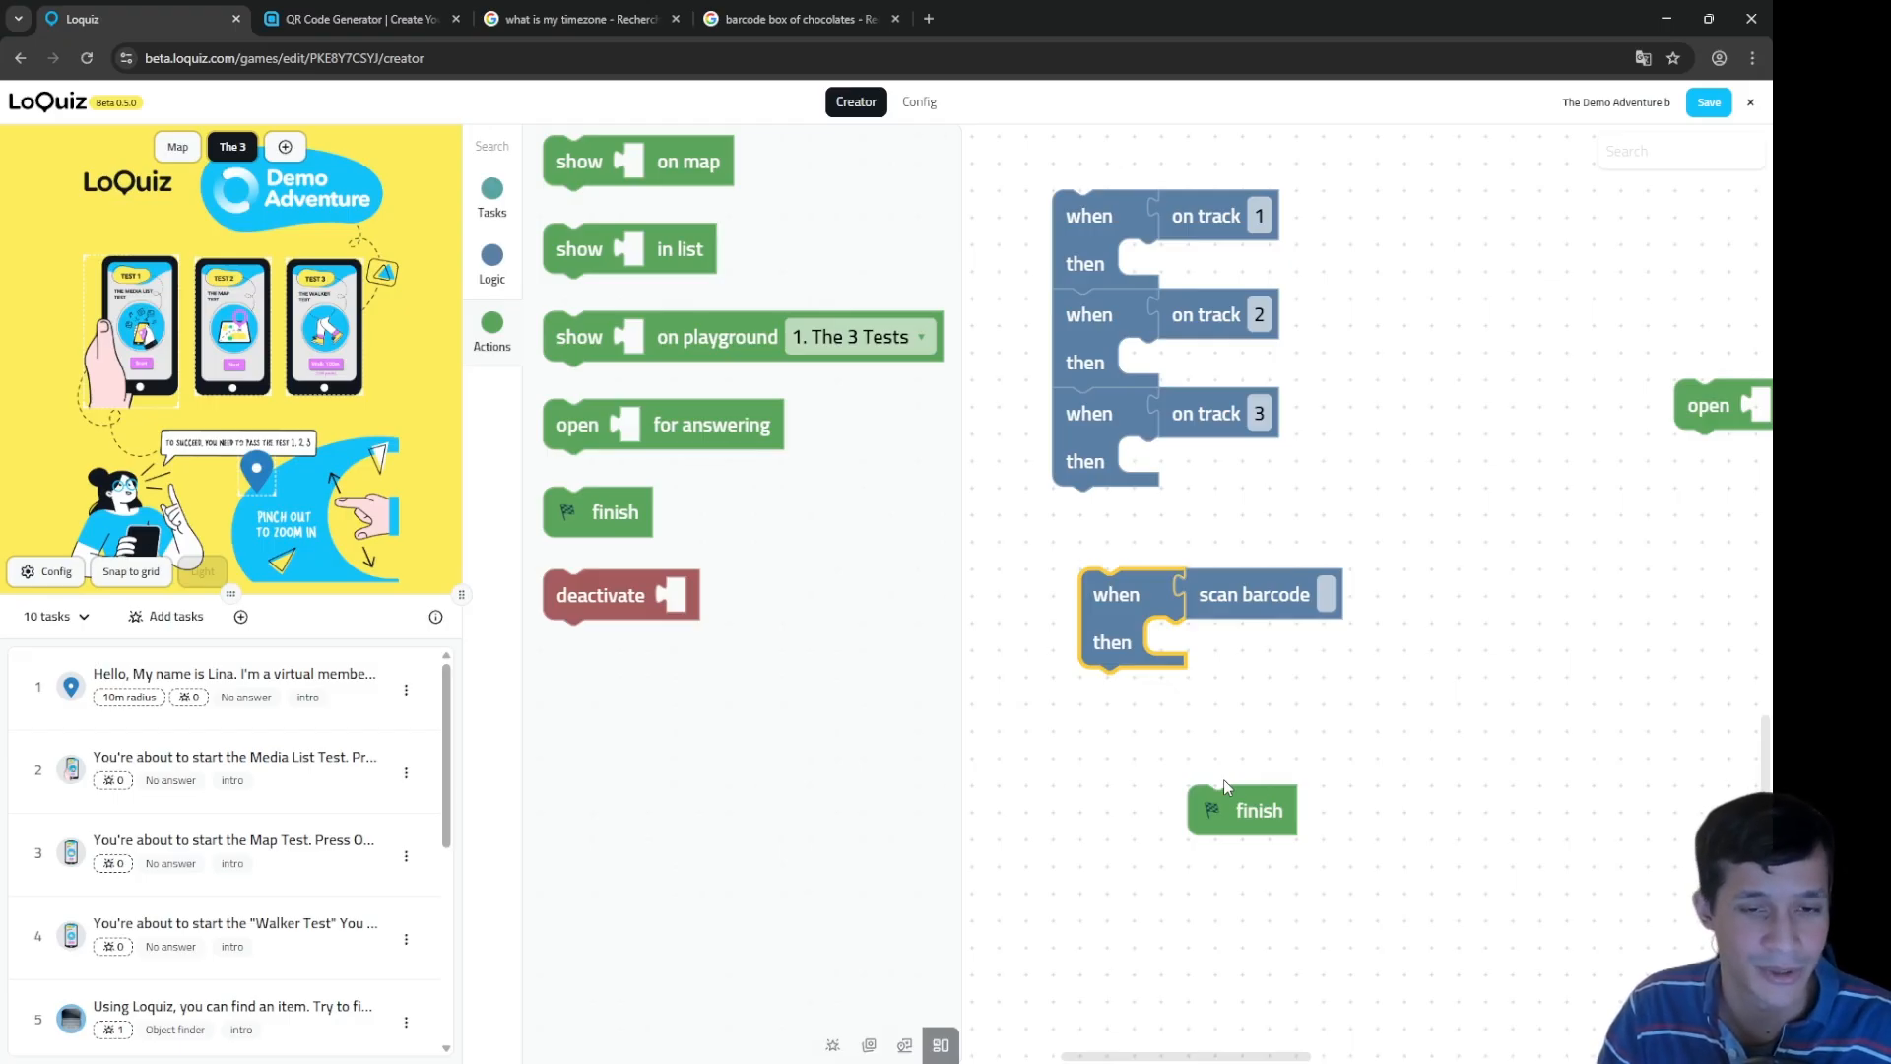
pyautogui.click(1247, 831)
pyautogui.moveTo(1226, 823); pyautogui.dragTo(1292, 804)
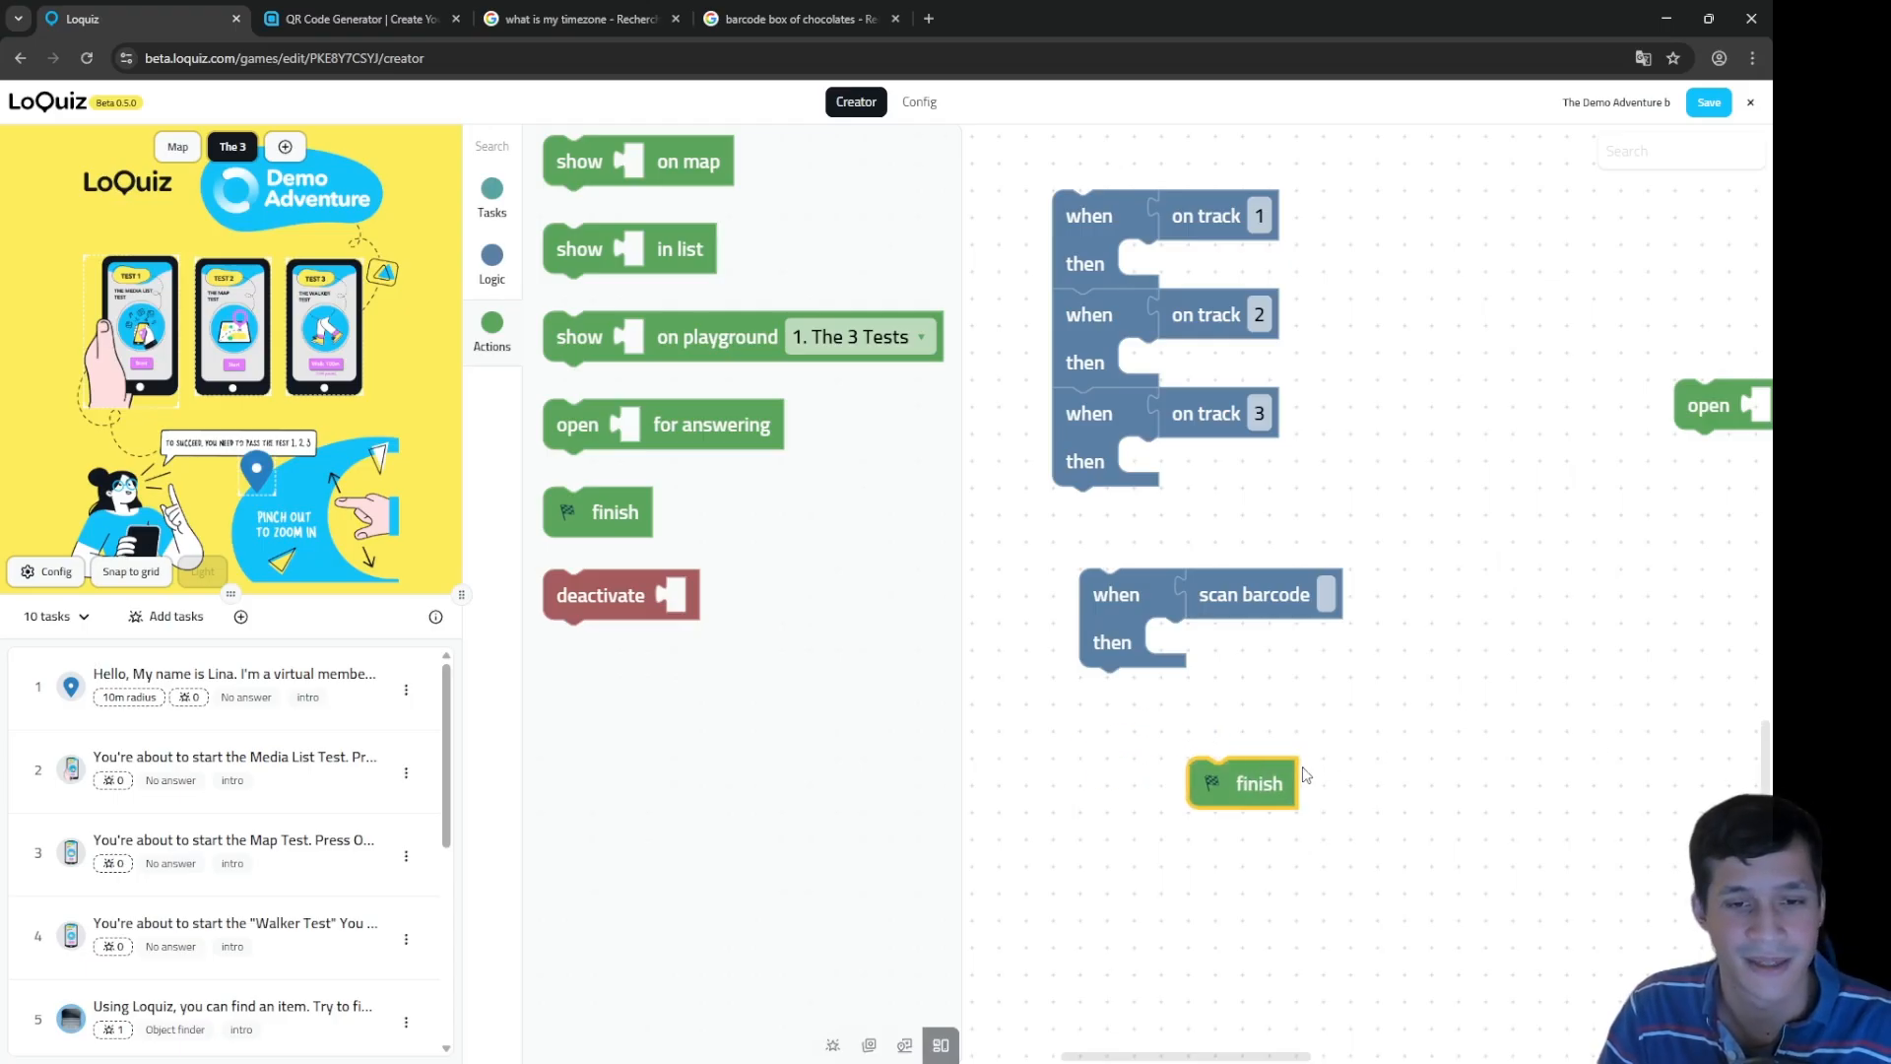
pyautogui.click(1342, 726)
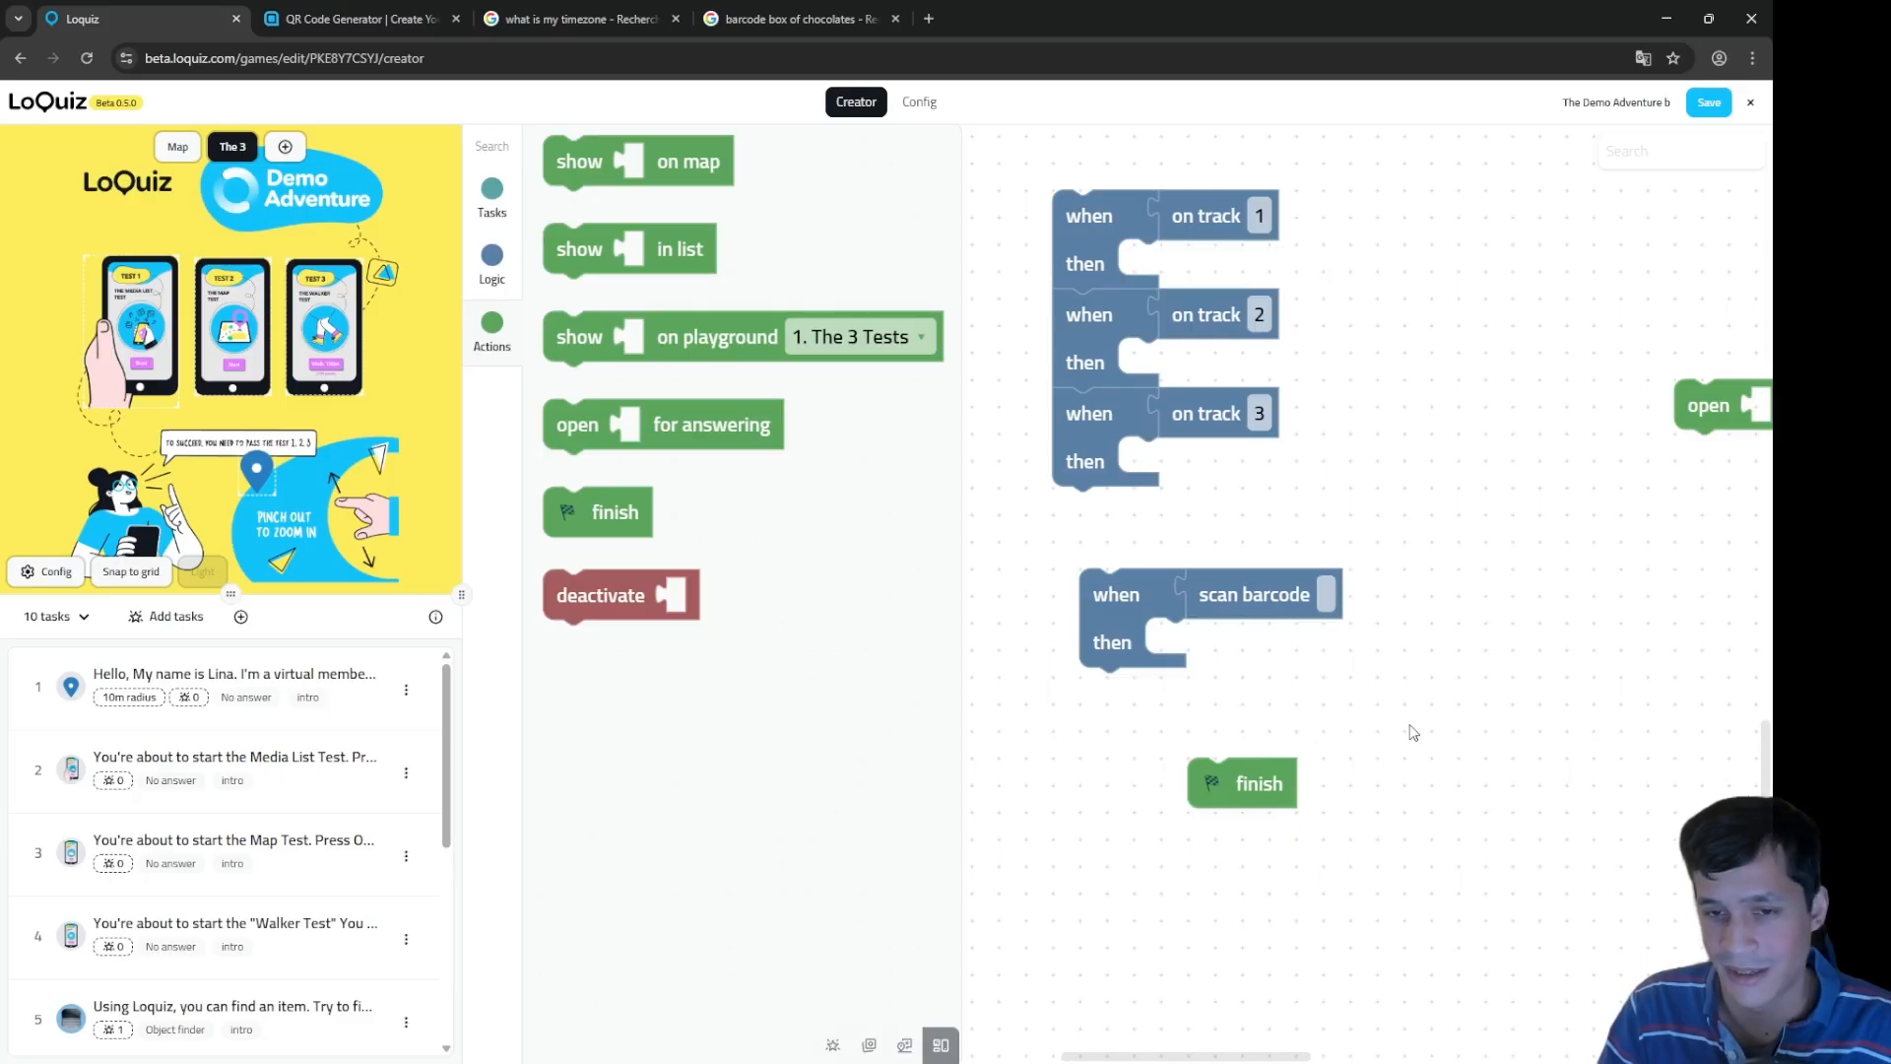
# Step: Clean up the workspace so all blocks line up in a single column
pyautogui.rightClick(1368, 708)
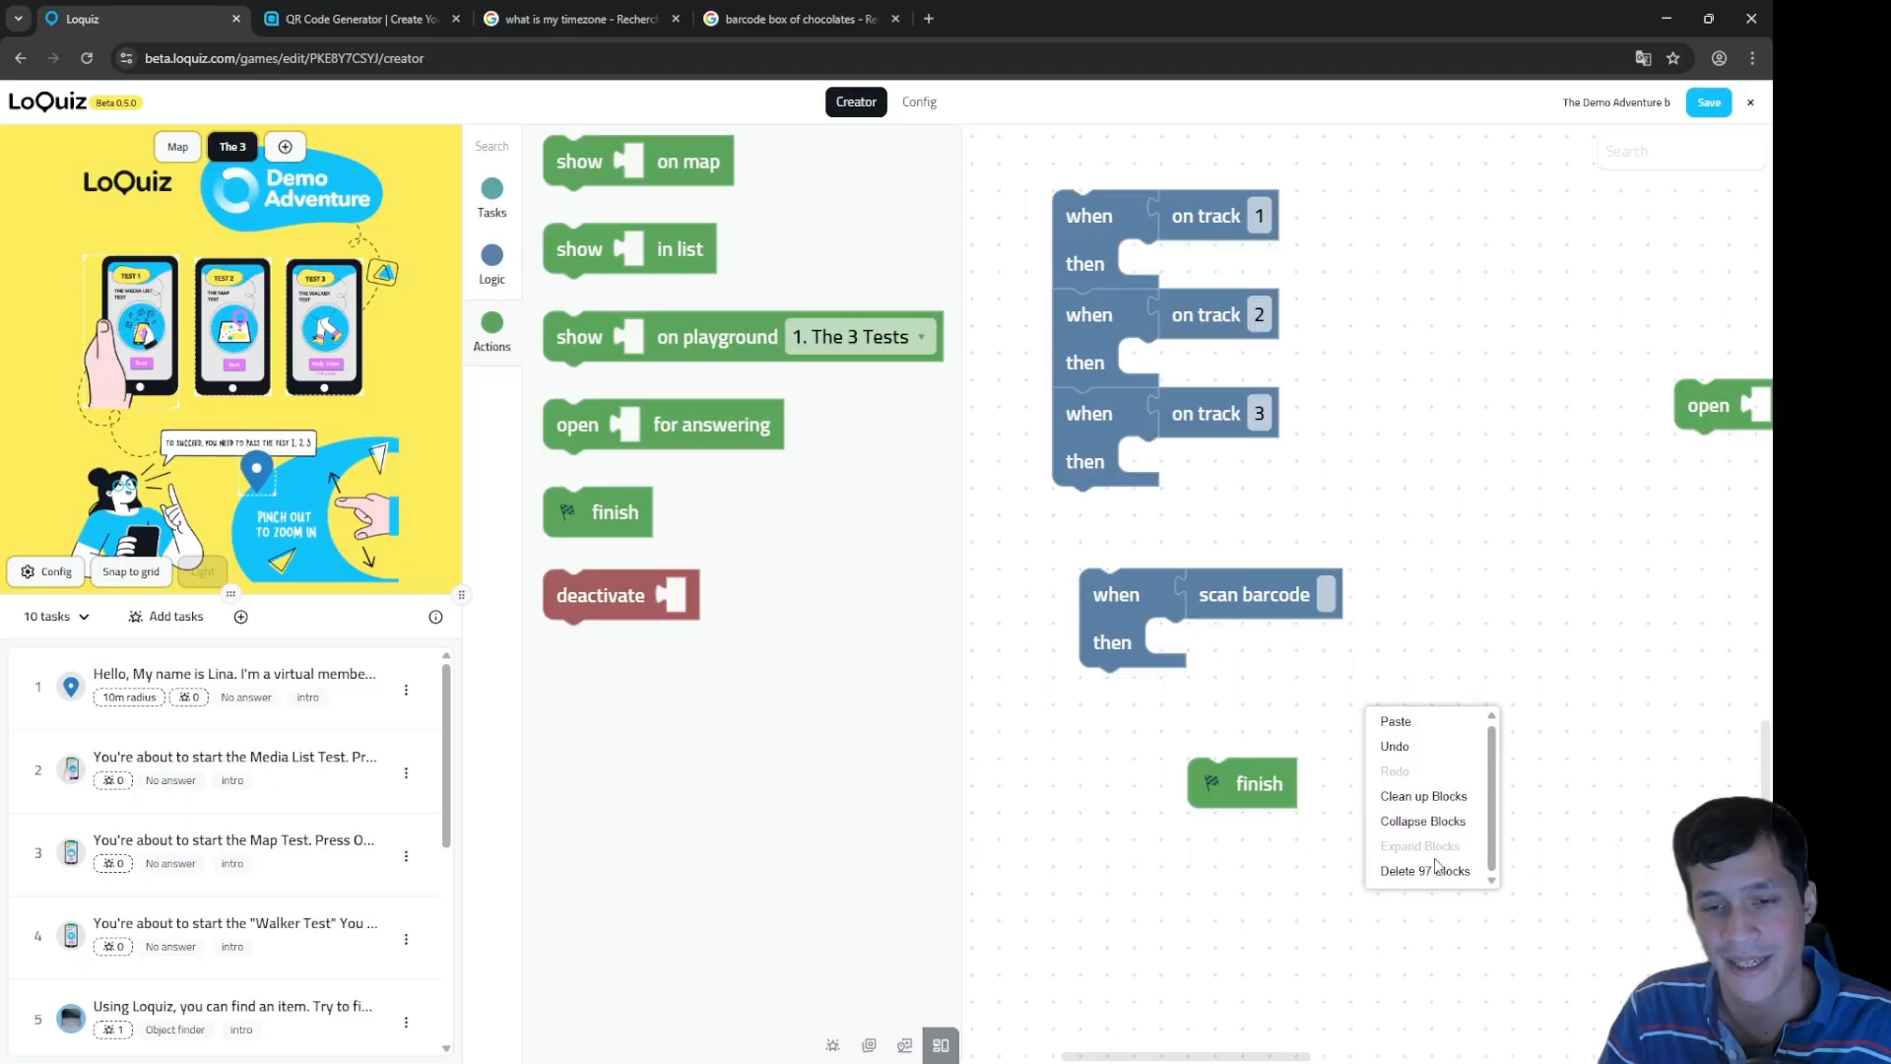
pyautogui.click(1422, 806)
pyautogui.scroll(-6, 1419, 796)
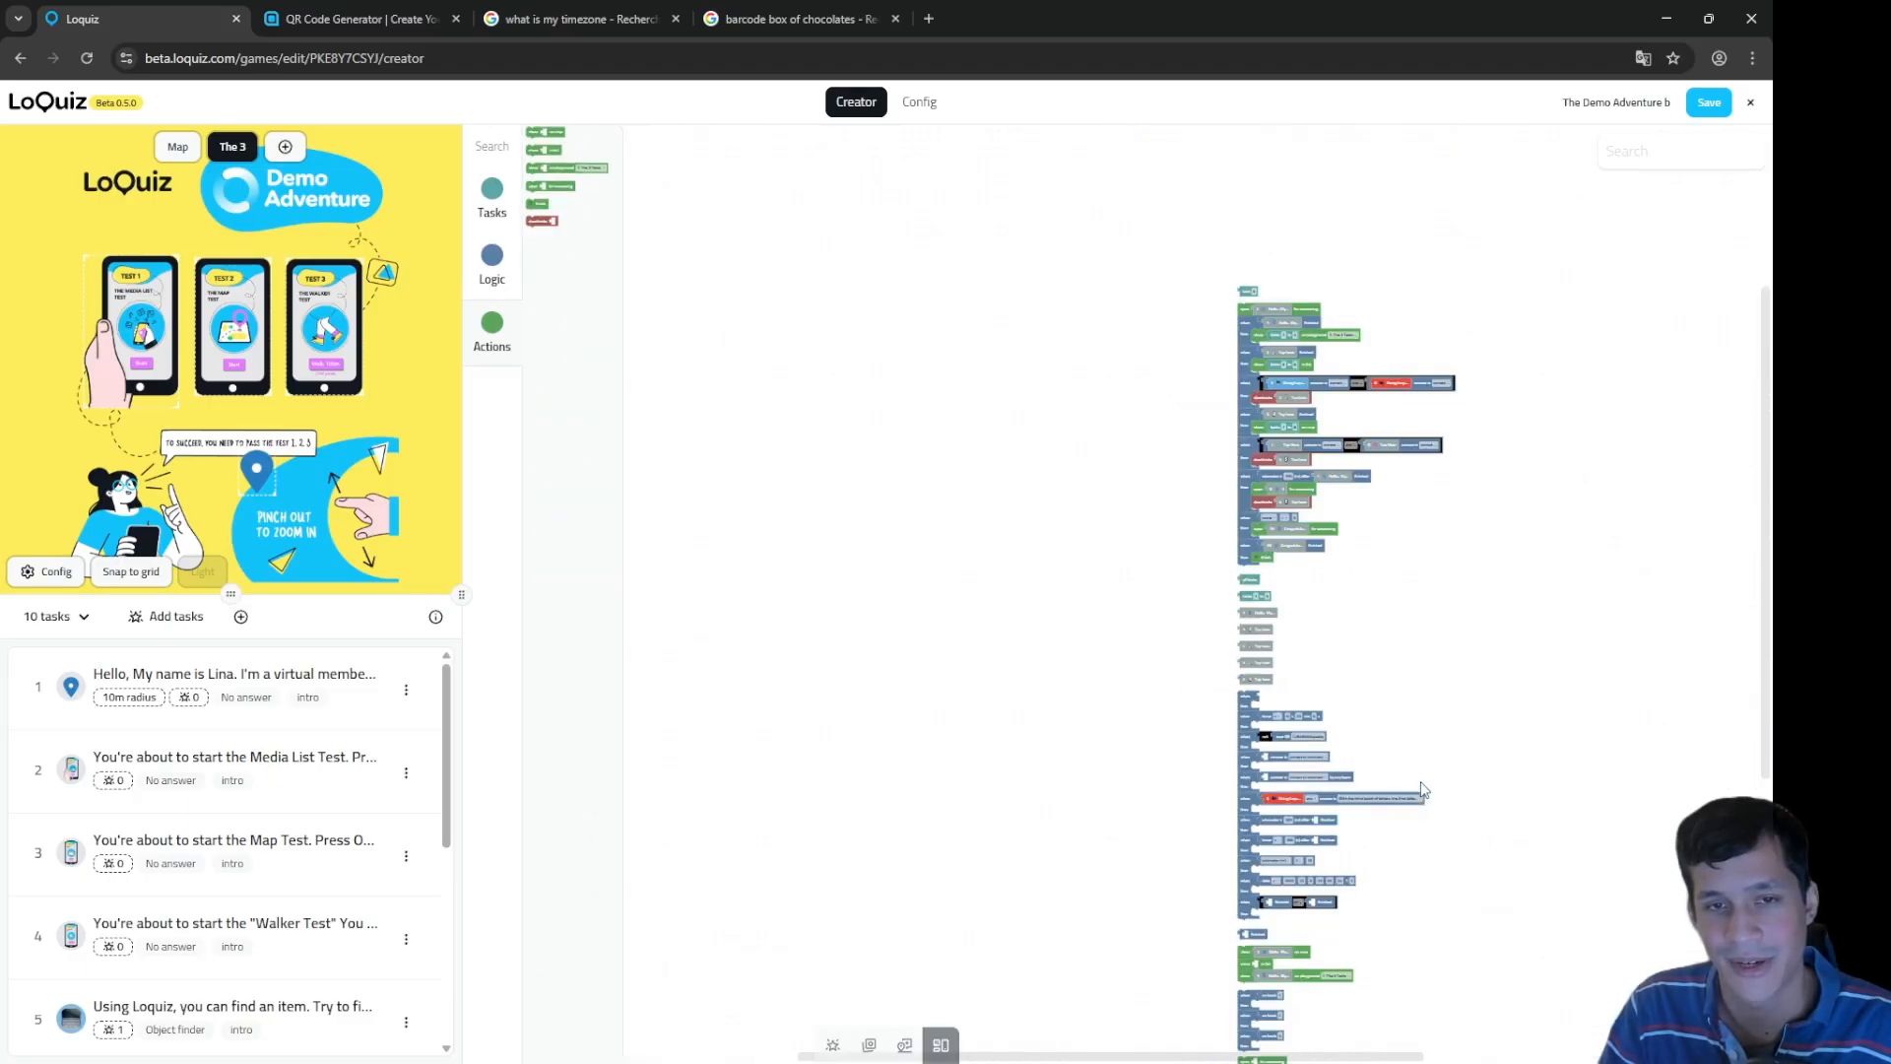
pyautogui.scroll(5, 1422, 612)
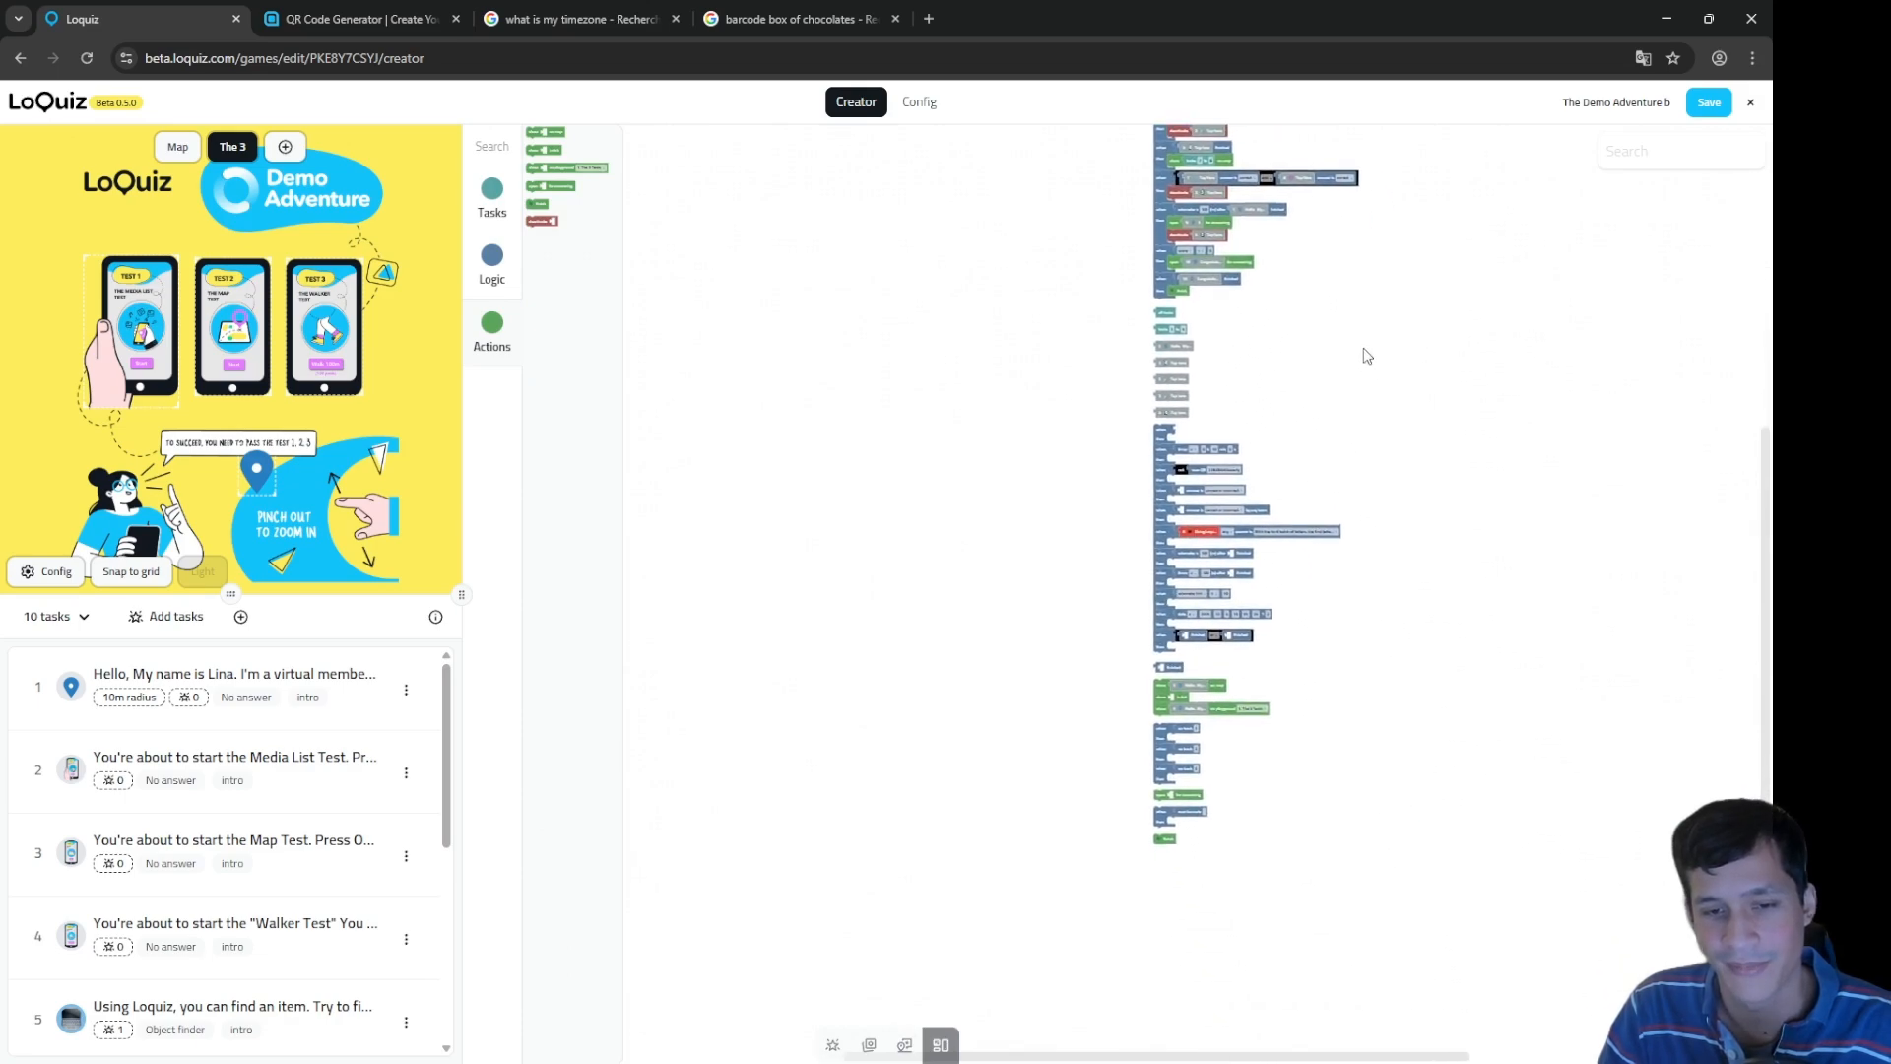
pyautogui.scroll(4, 1175, 806)
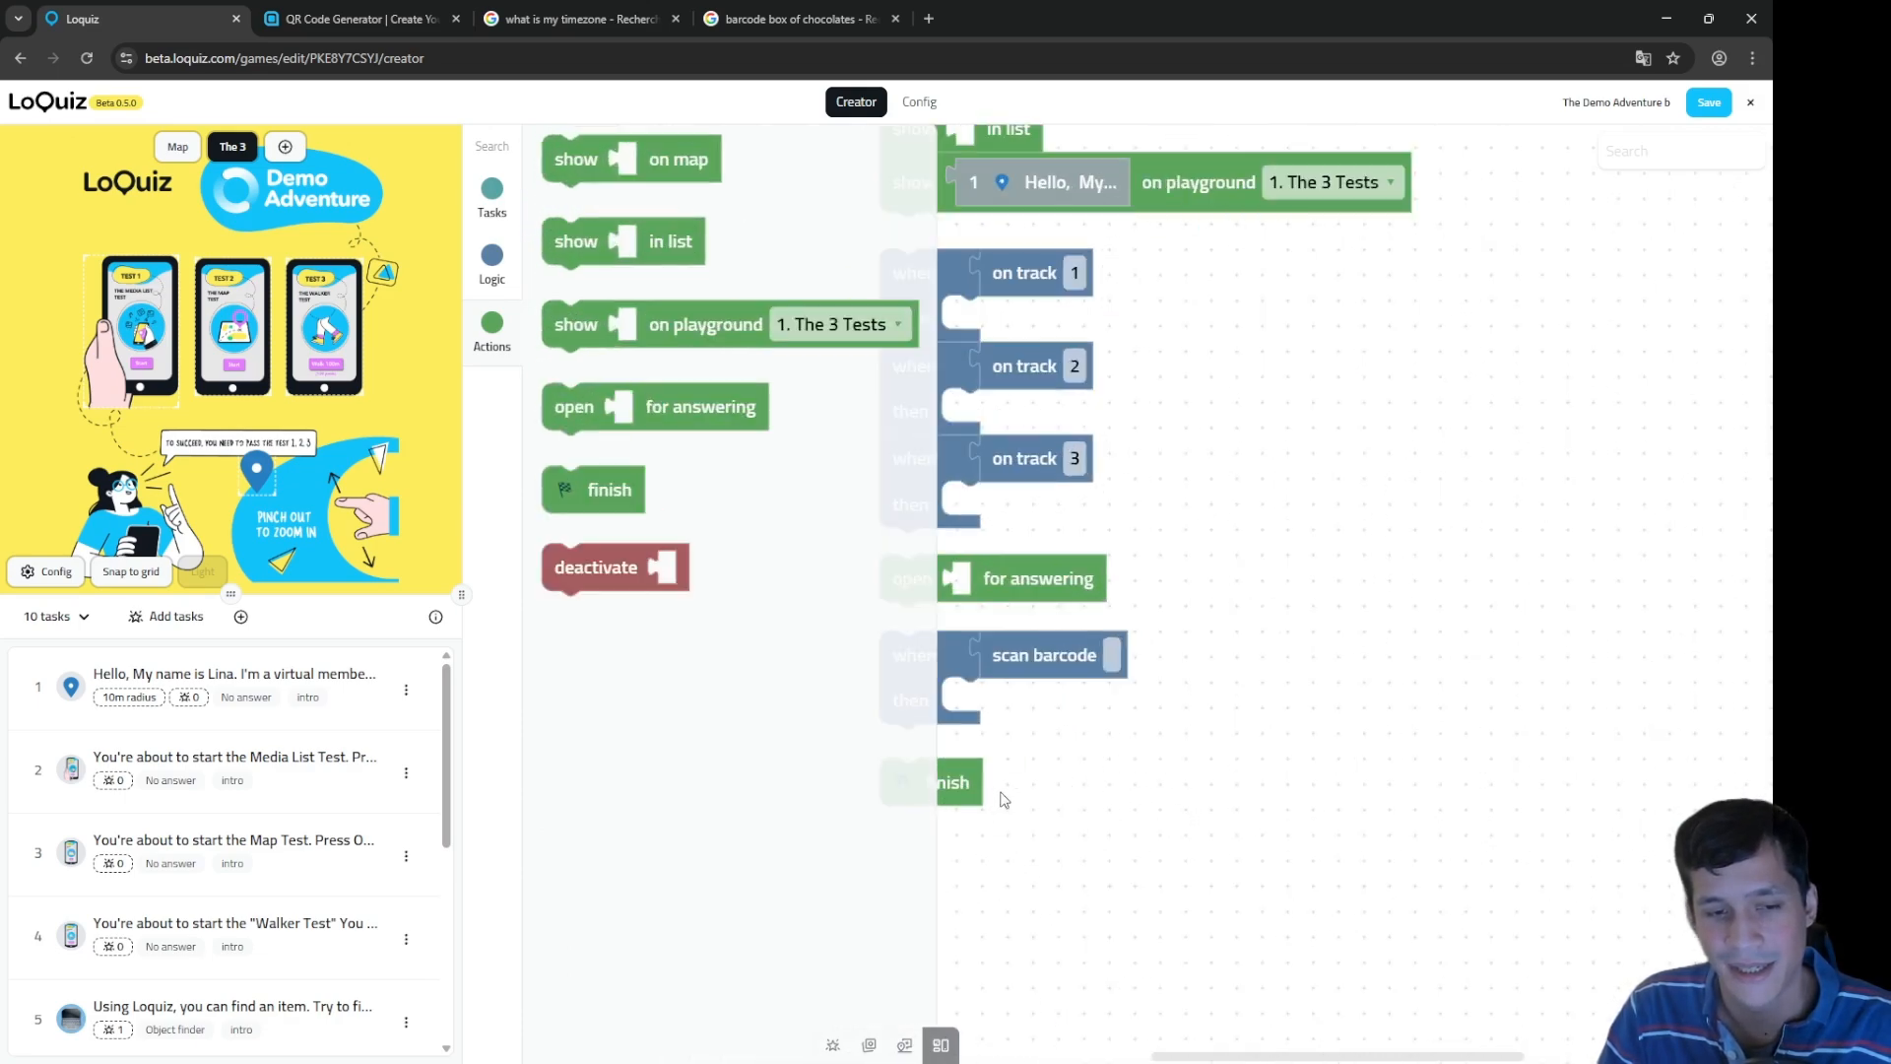
pyautogui.scroll(2, 1246, 785)
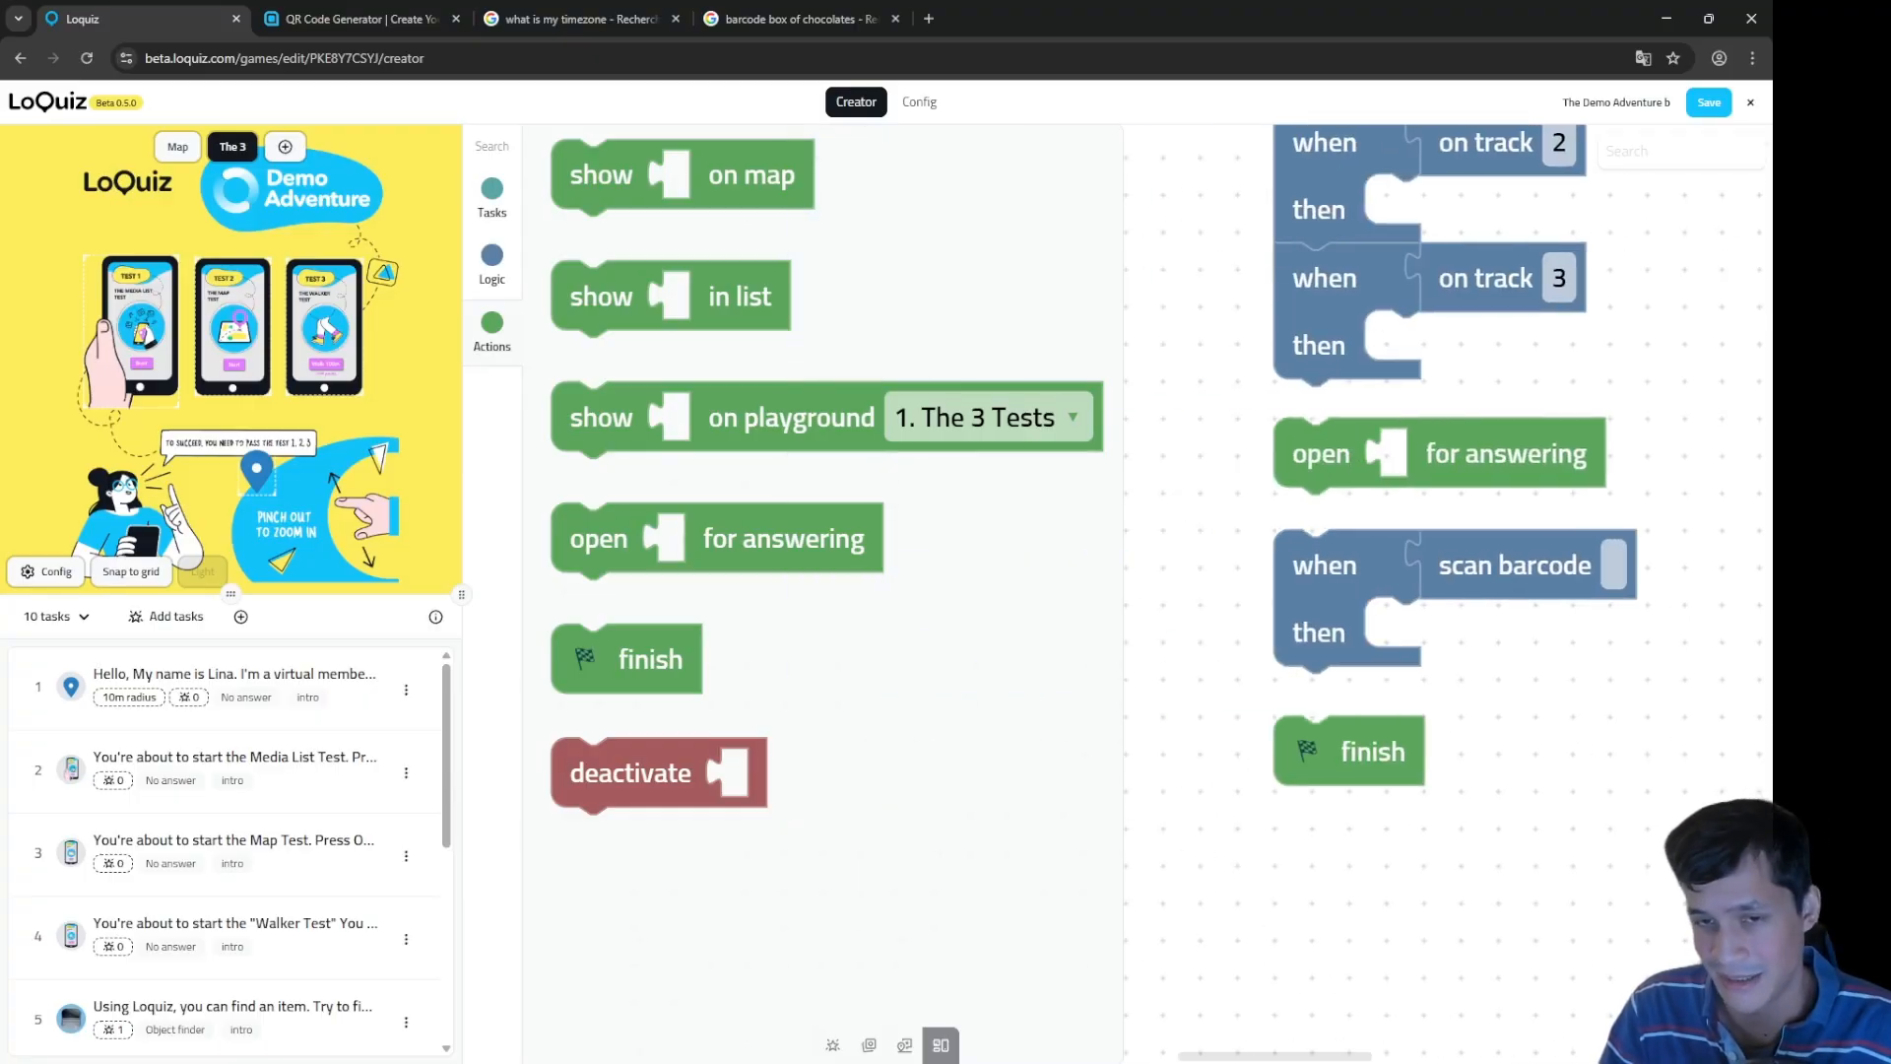
# Step: Add deactivate and open for answering blocks below the finish block
pyautogui.moveTo(1314, 889); pyautogui.dragTo(1393, 832)
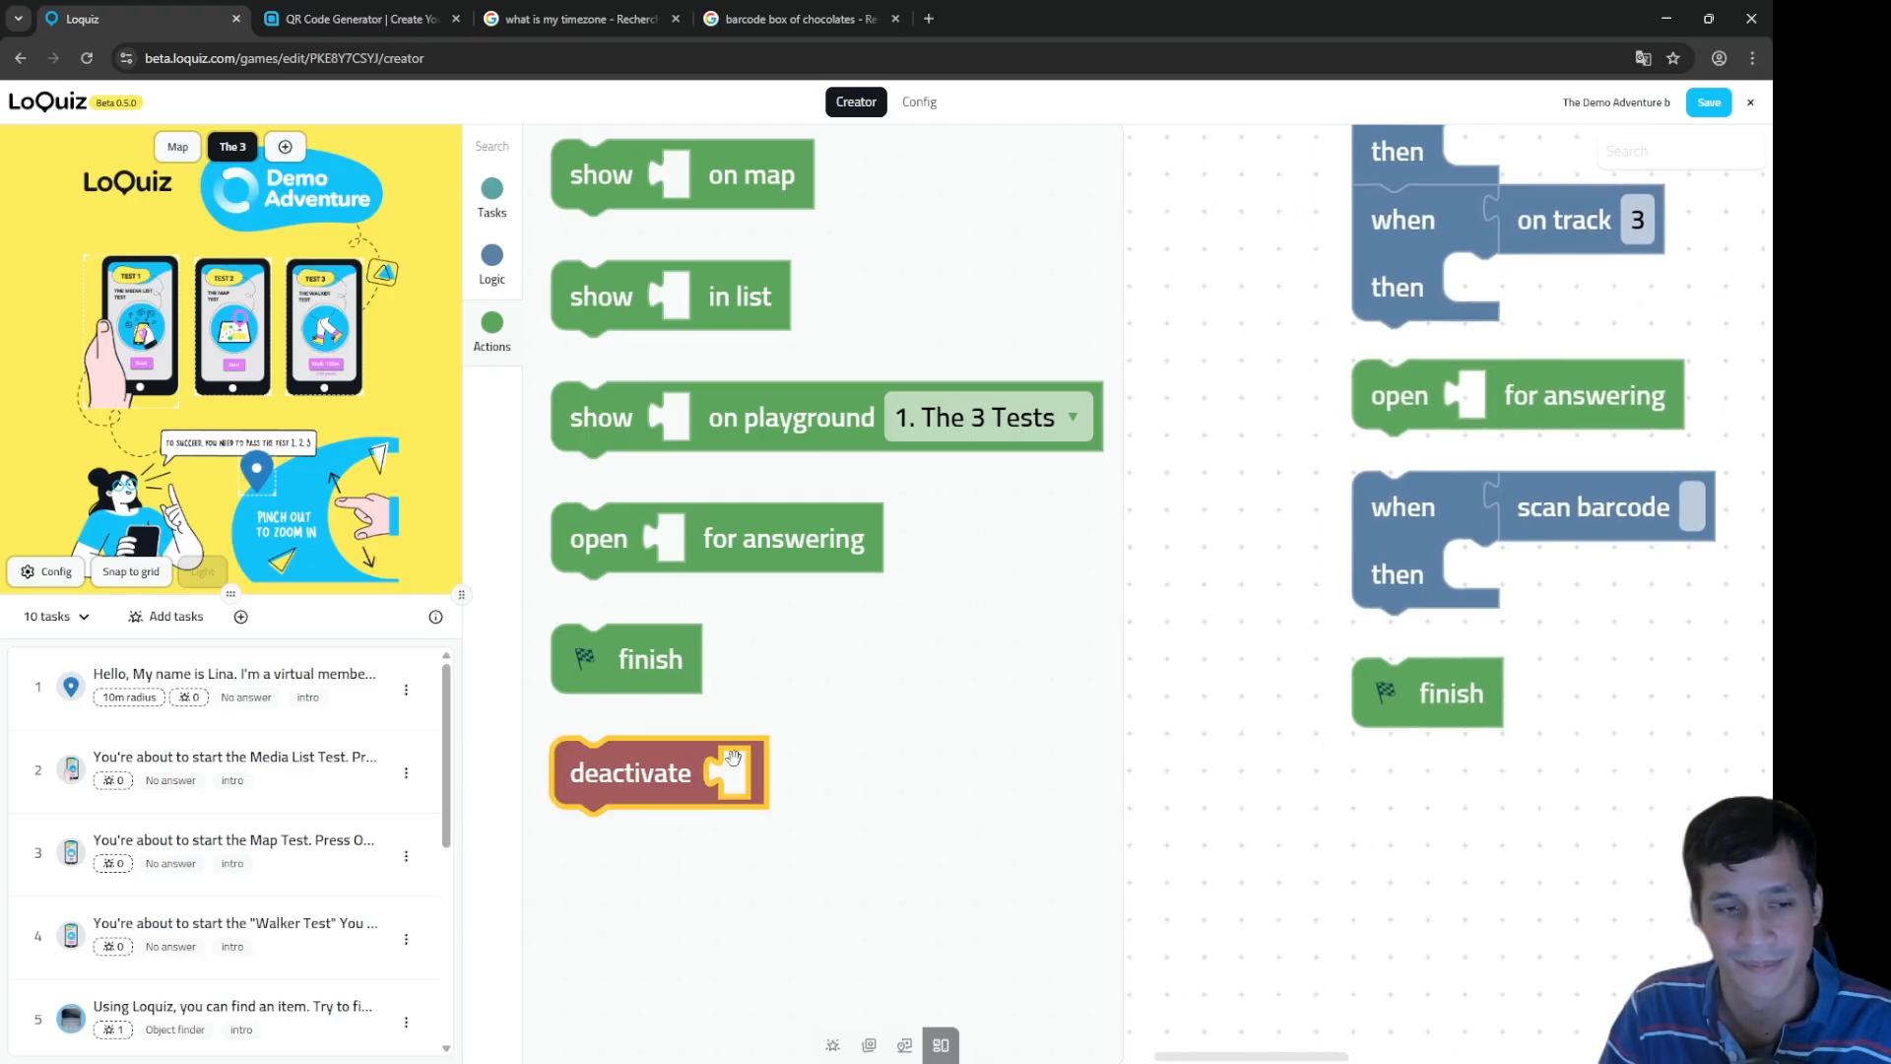
pyautogui.moveTo(653, 772); pyautogui.dragTo(1430, 804)
pyautogui.click(1437, 879)
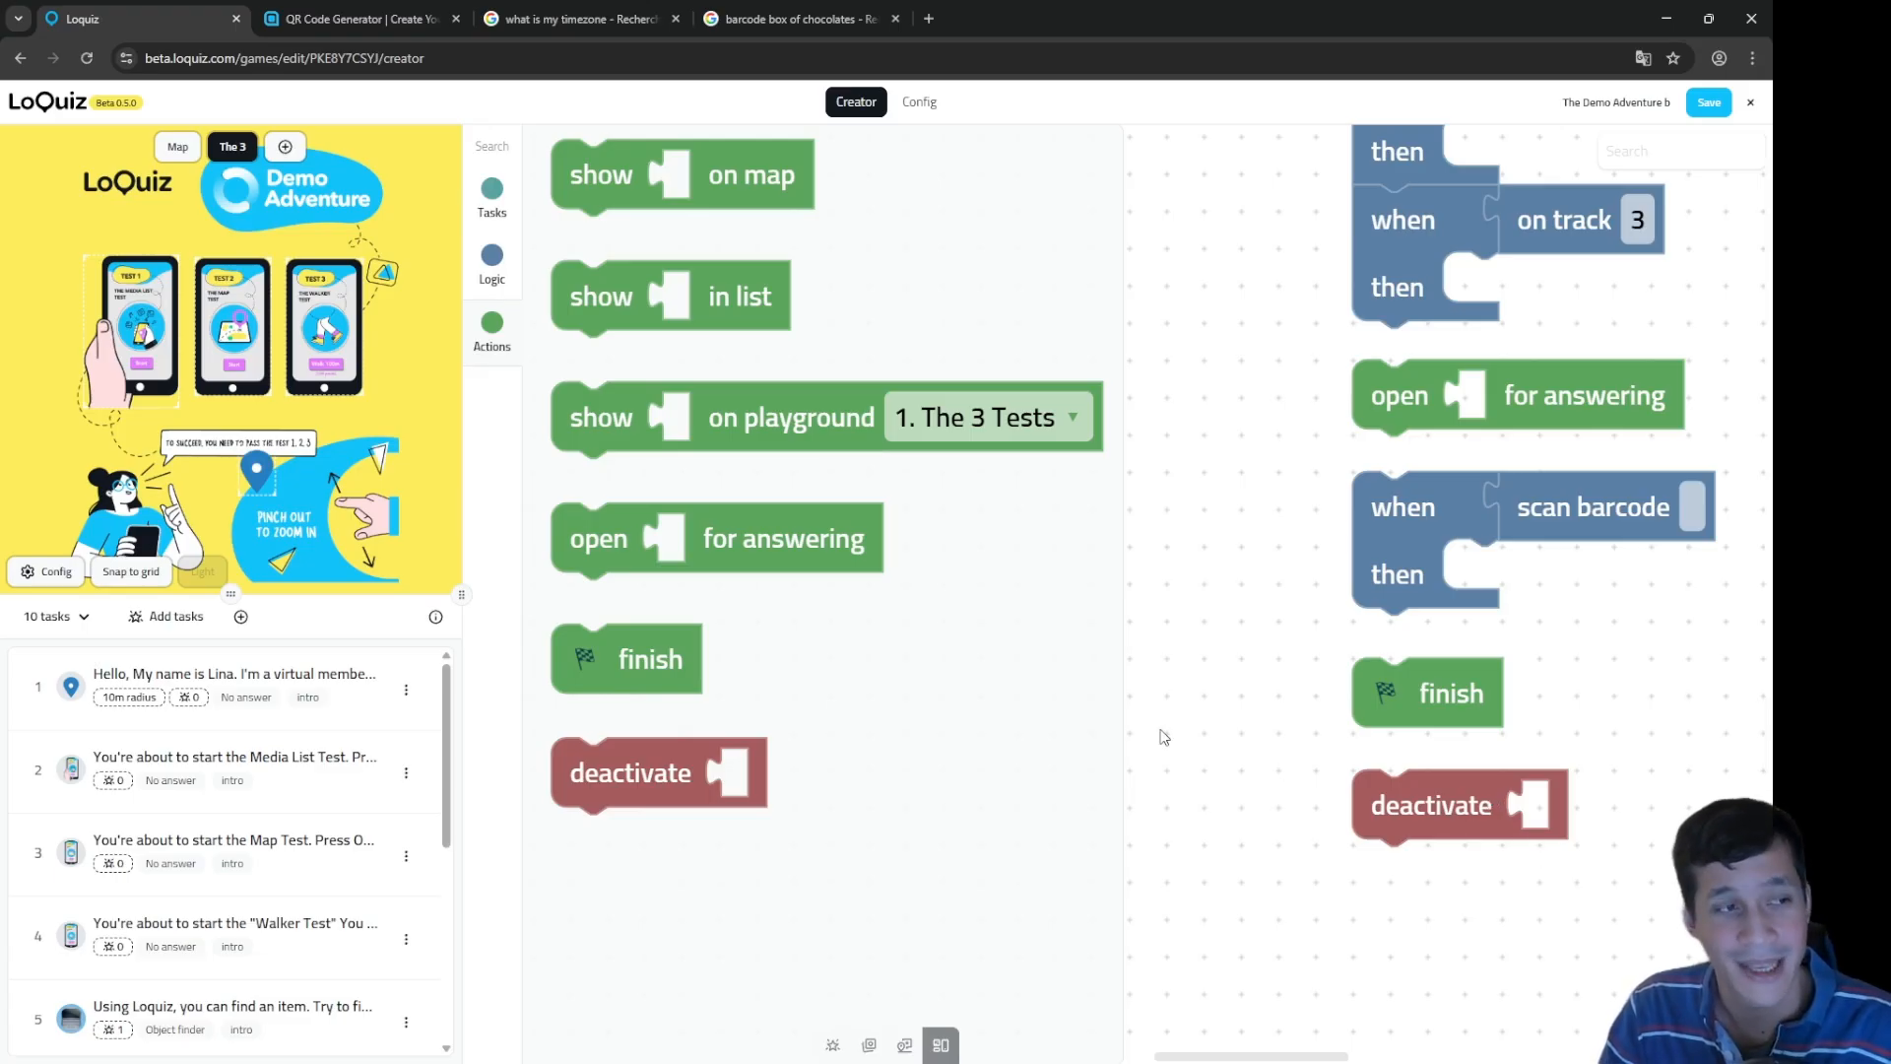
pyautogui.click(1483, 800)
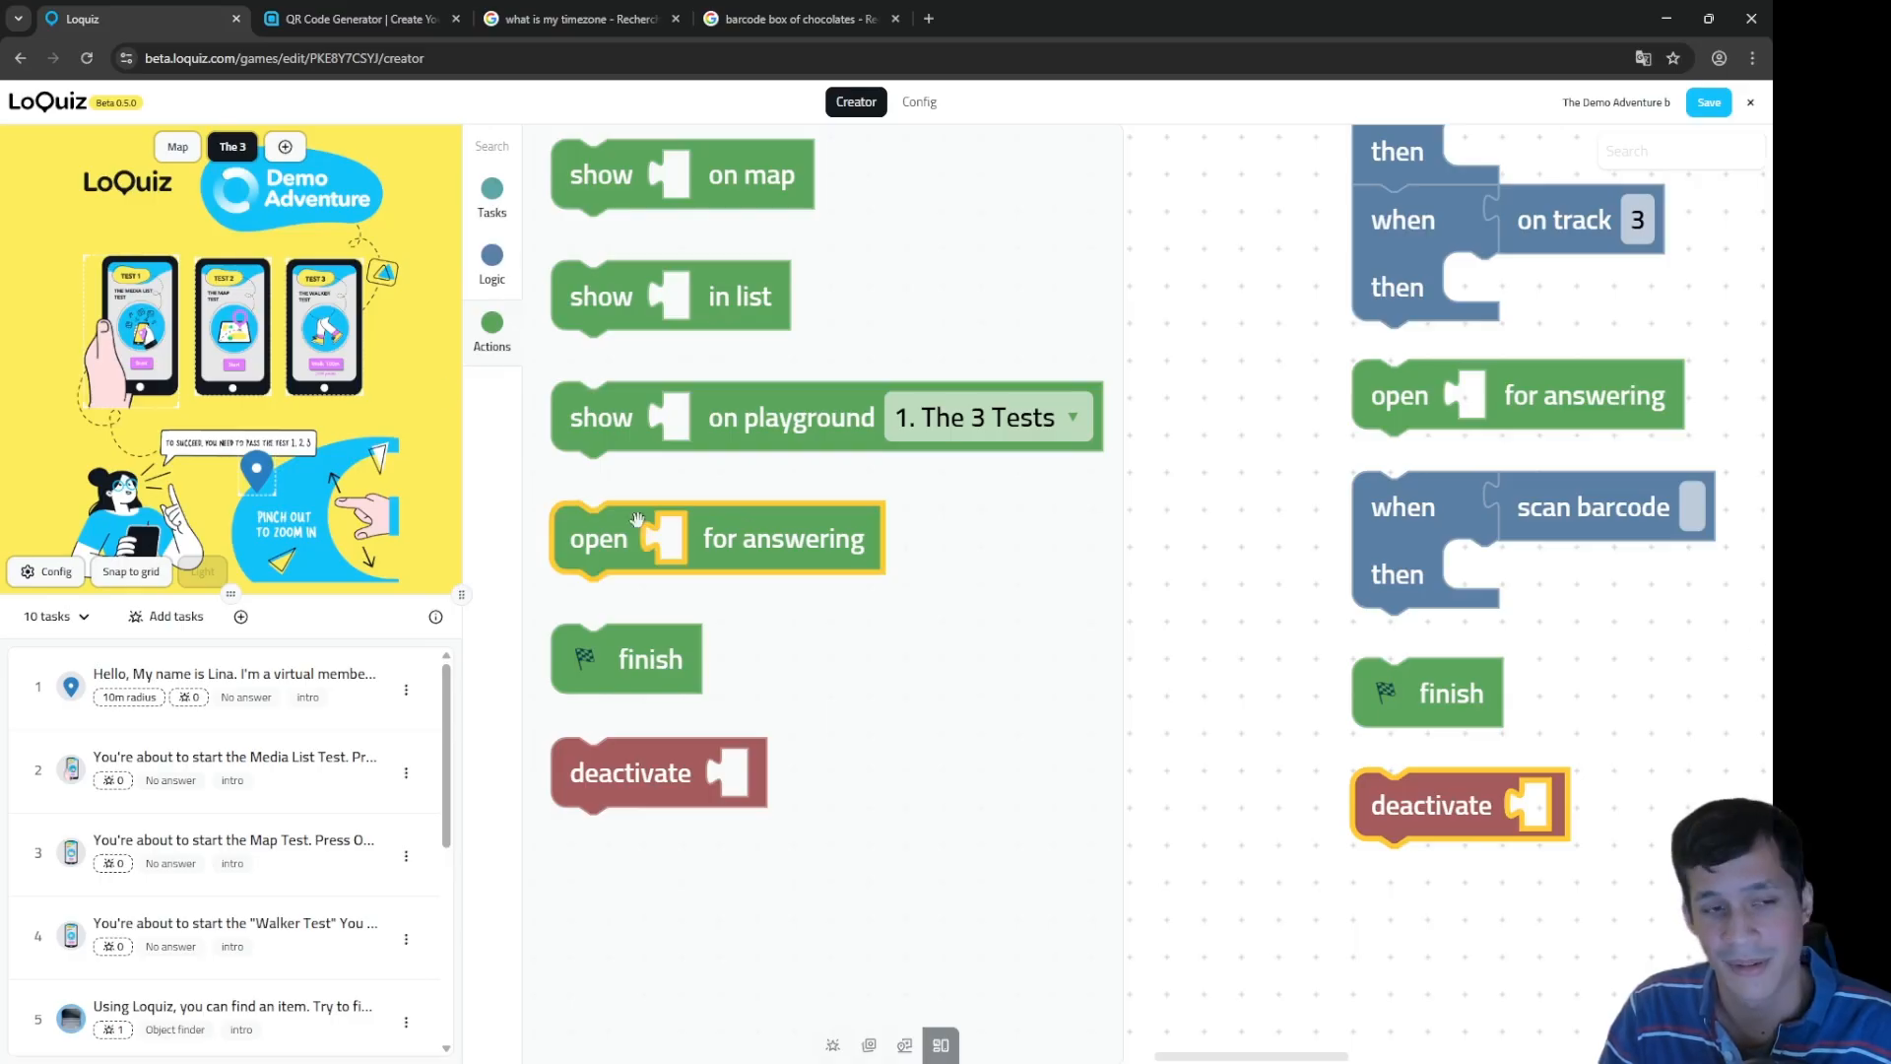
pyautogui.moveTo(599, 539); pyautogui.dragTo(1402, 957)
pyautogui.moveTo(1304, 805); pyautogui.dragTo(1227, 725)
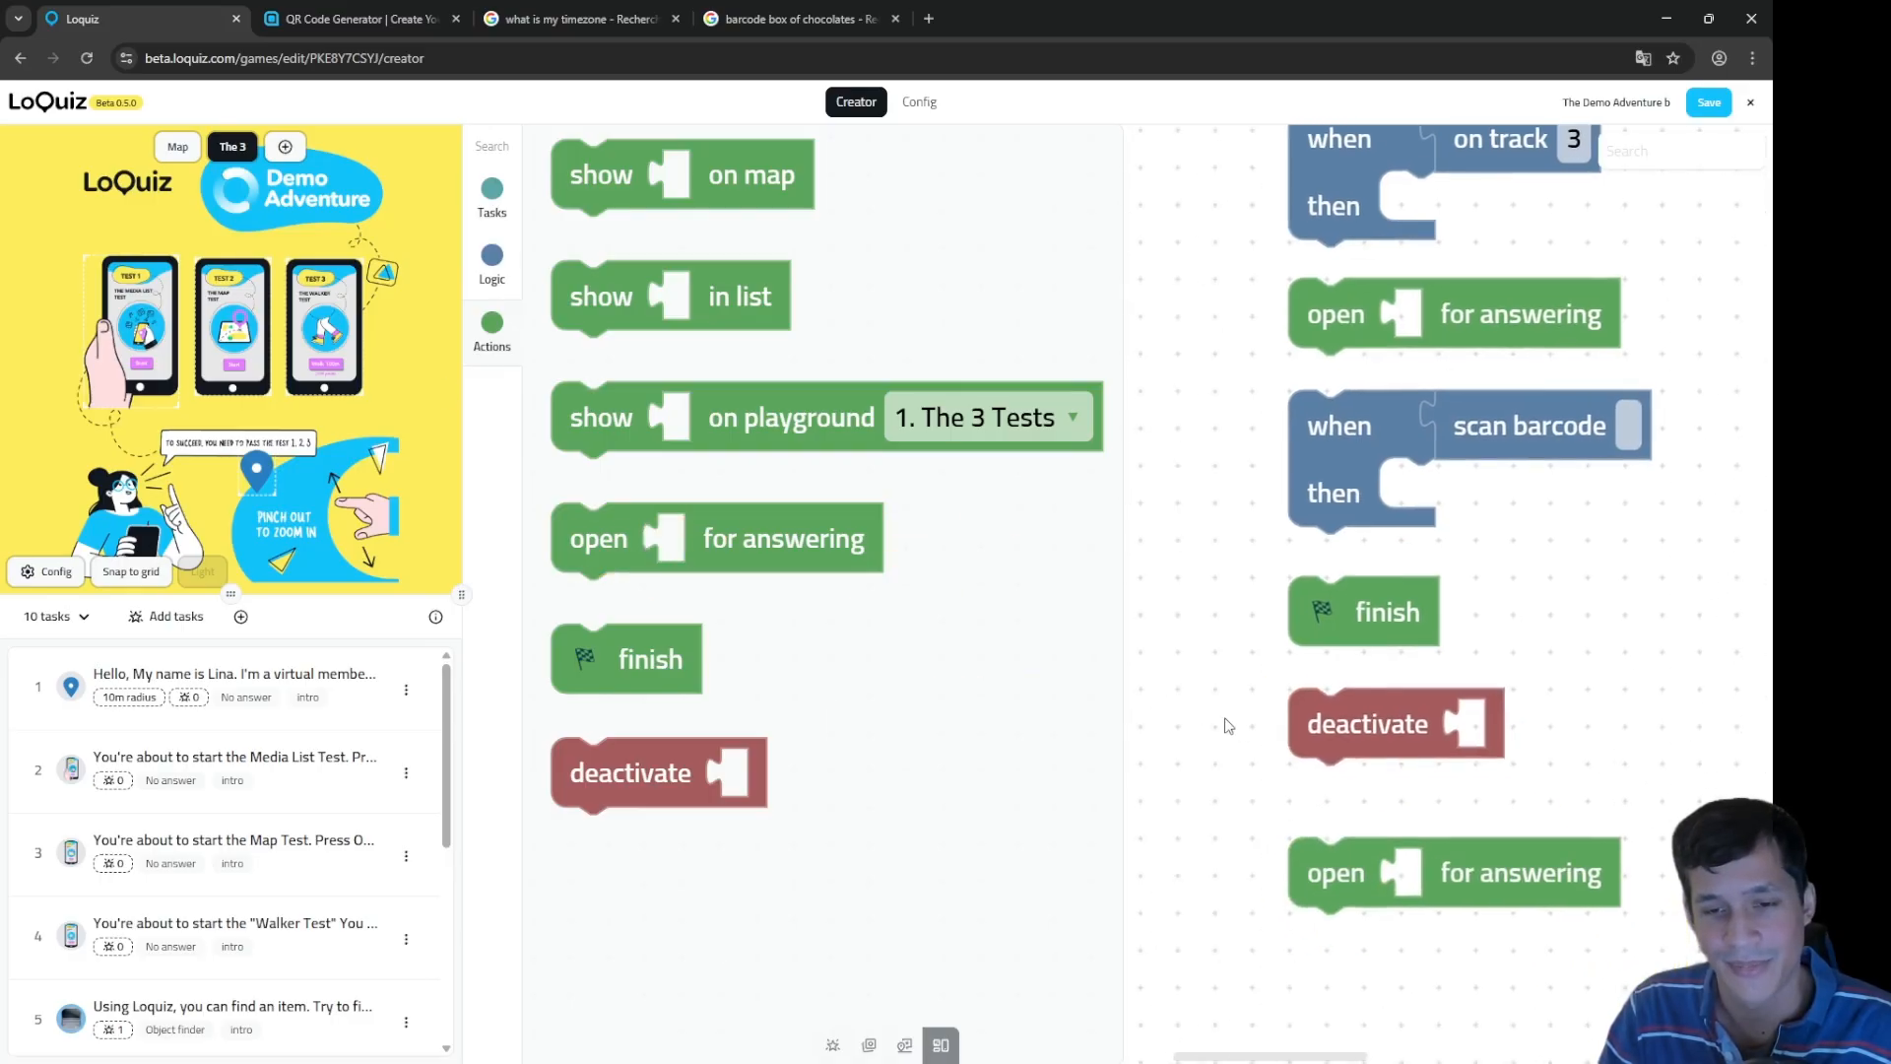
# Step: Put task 1 into both the deactivate and the open for answering blocks
pyautogui.click(493, 193)
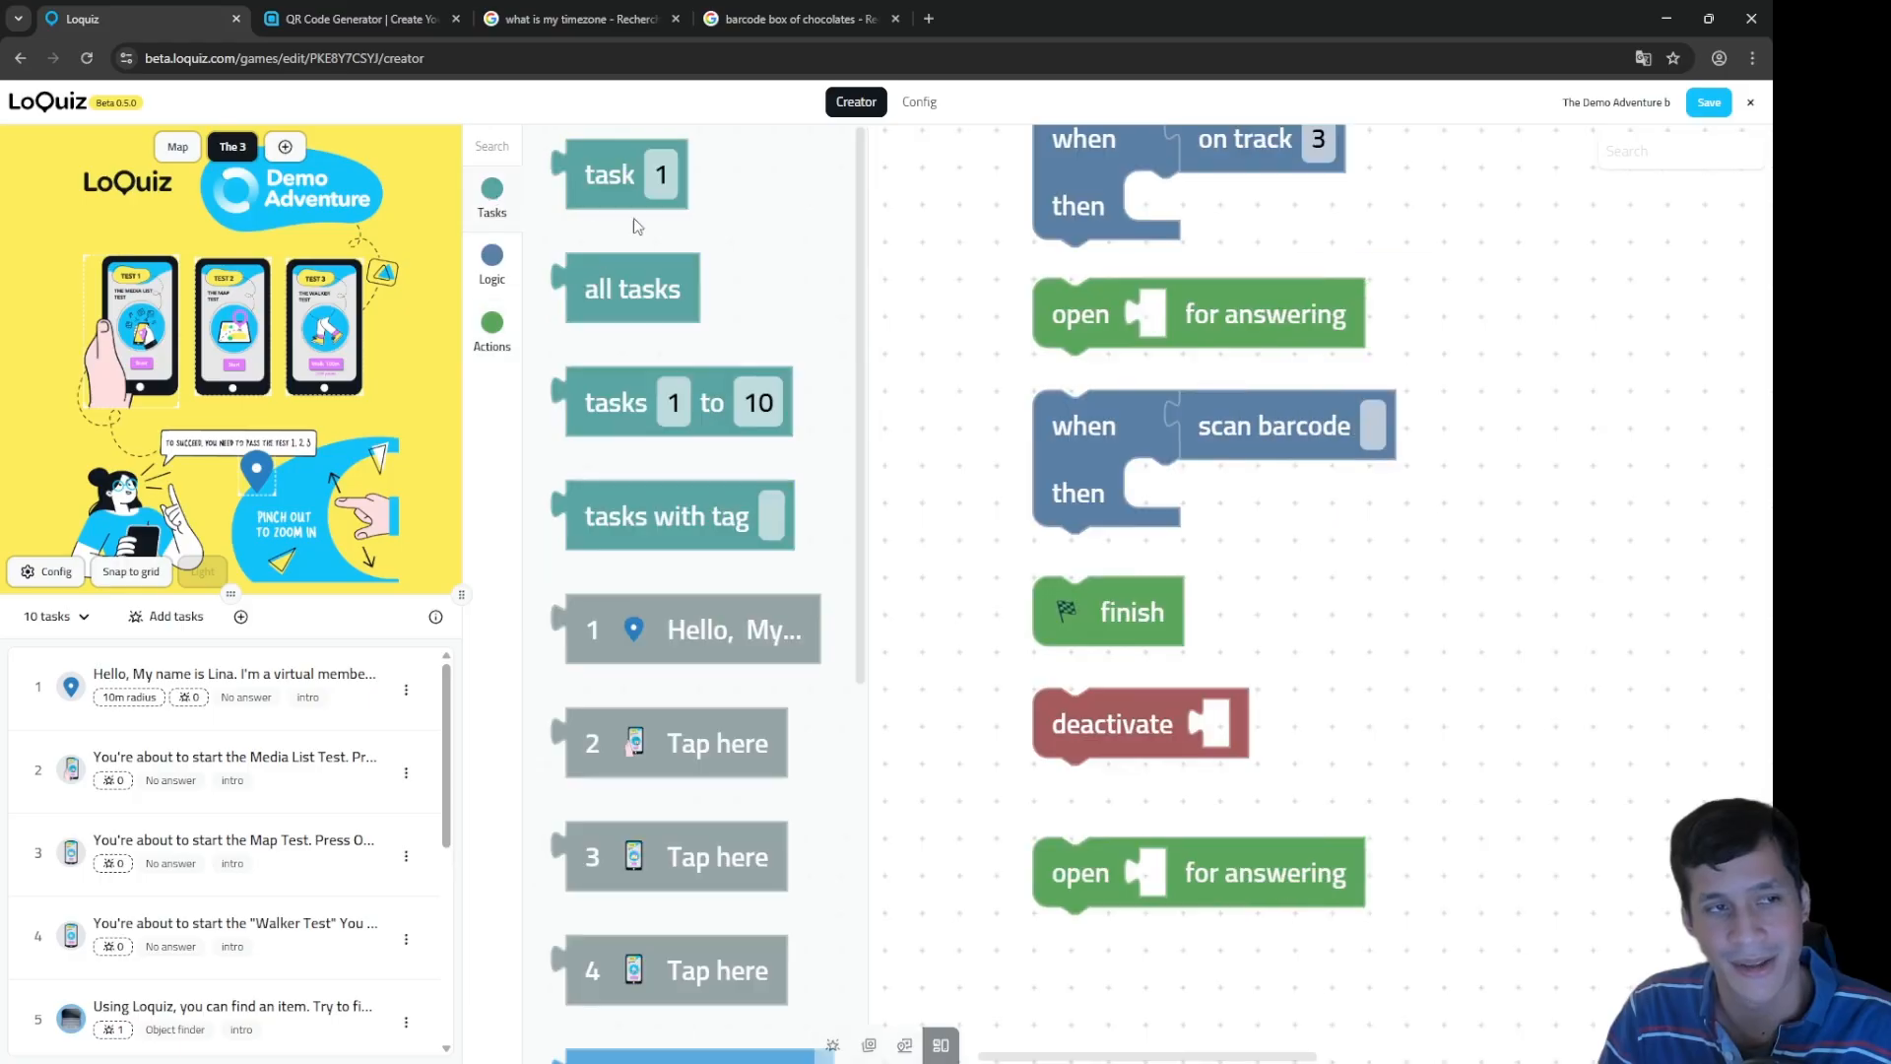
pyautogui.moveTo(1365, 682); pyautogui.dragTo(1106, 515)
pyautogui.click(641, 716)
pyautogui.click(1000, 731)
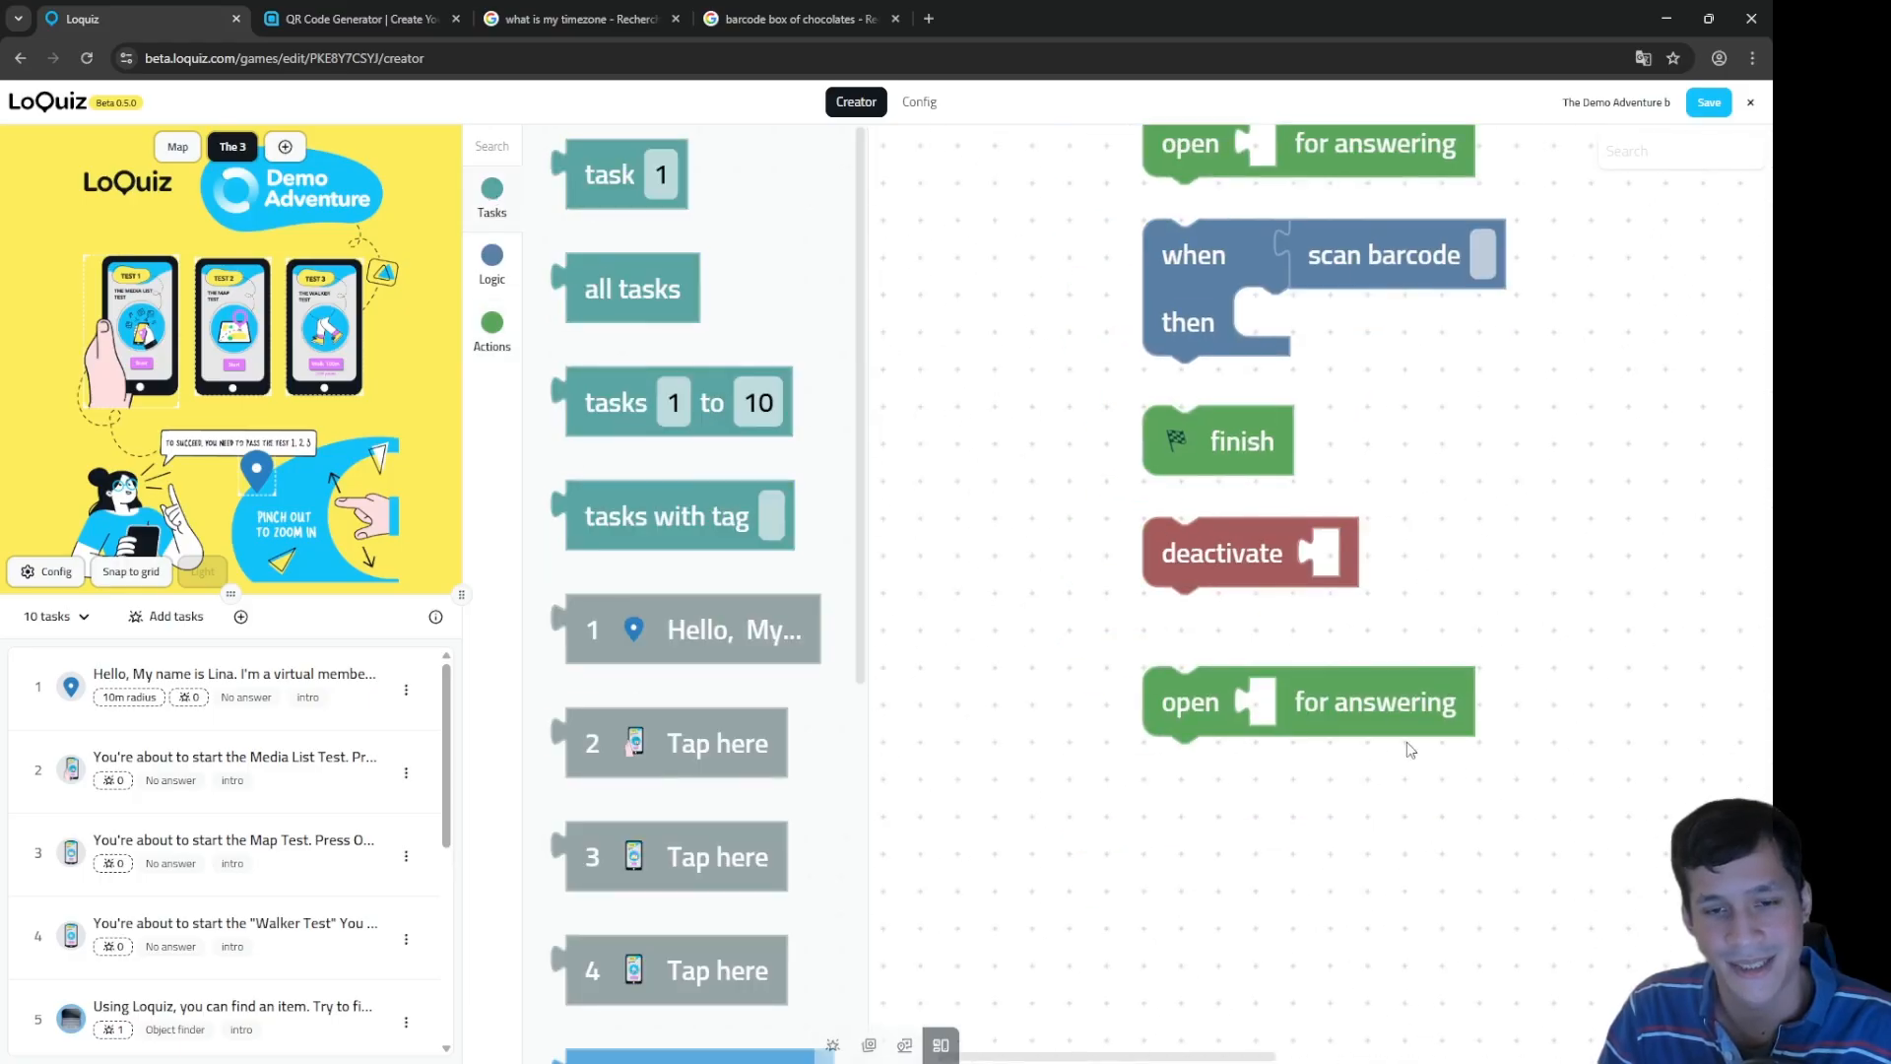
pyautogui.click(1369, 680)
pyautogui.click(1294, 557)
pyautogui.moveTo(778, 646); pyautogui.dragTo(1512, 591)
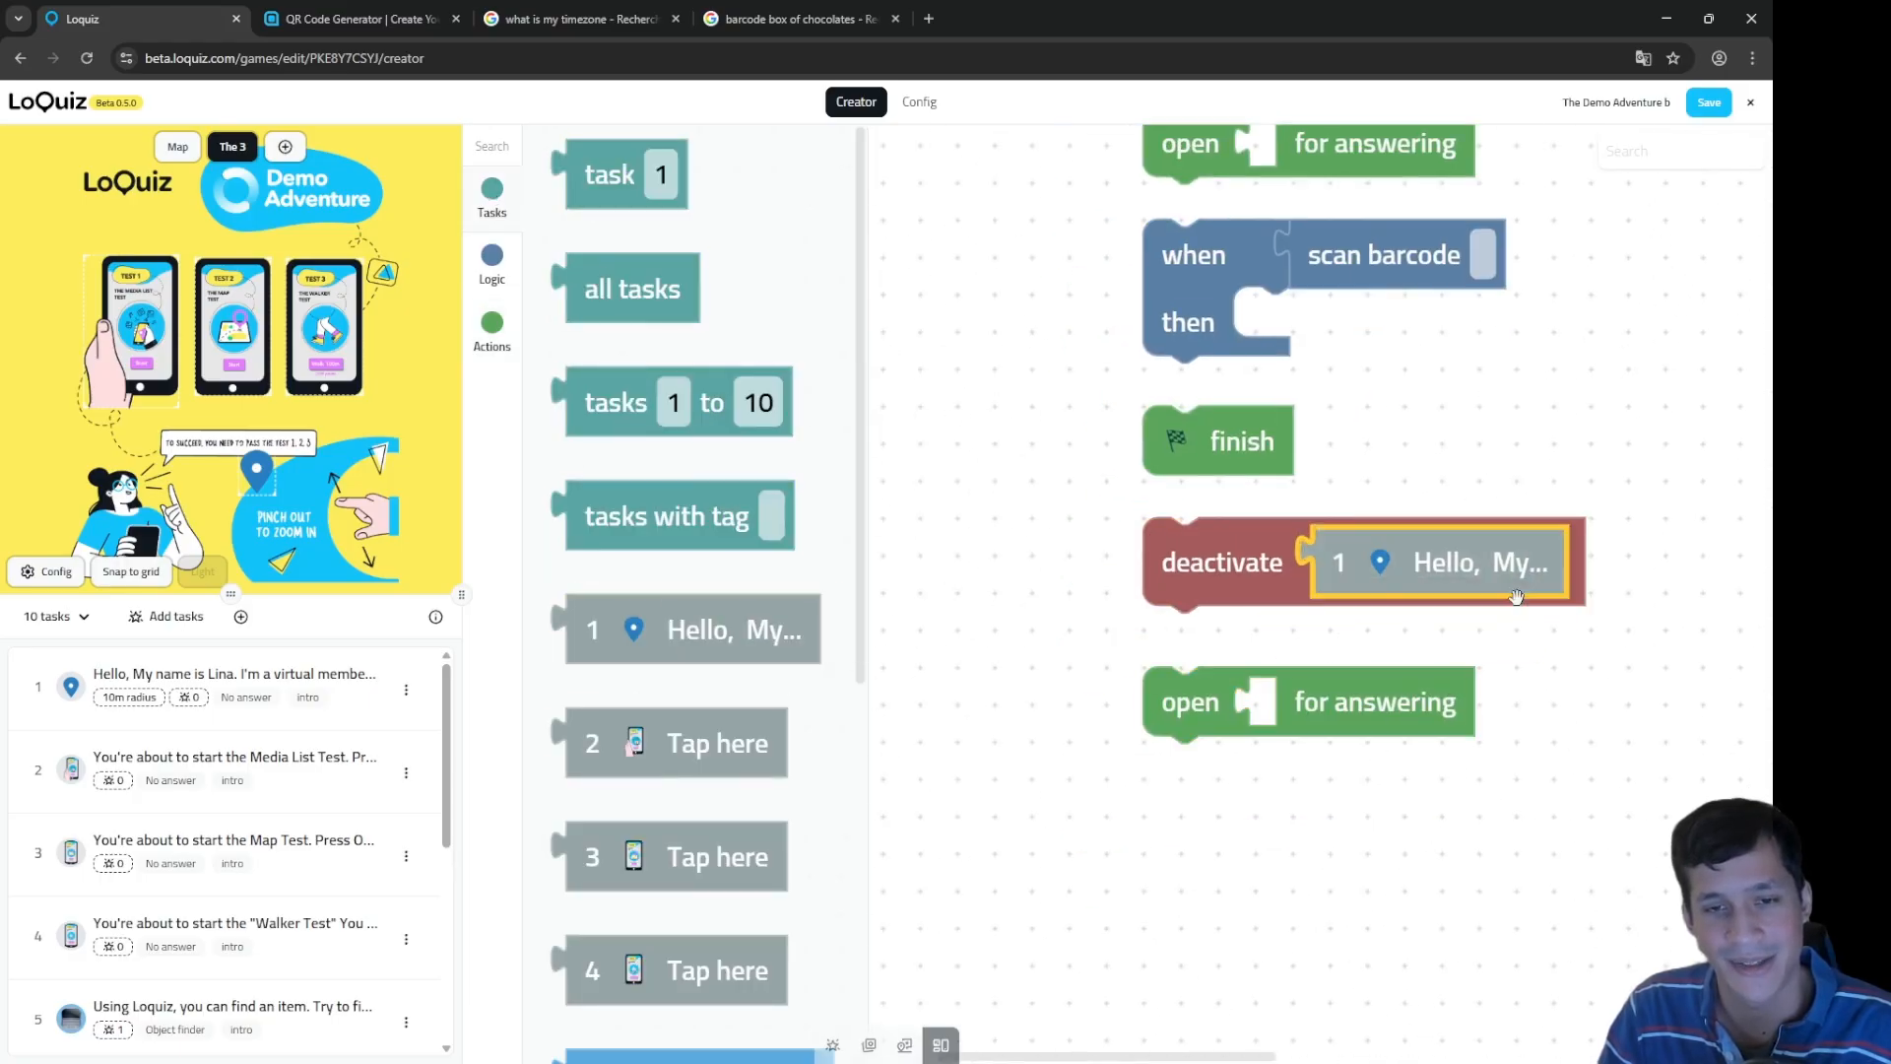
pyautogui.moveTo(701, 606); pyautogui.dragTo(1207, 774)
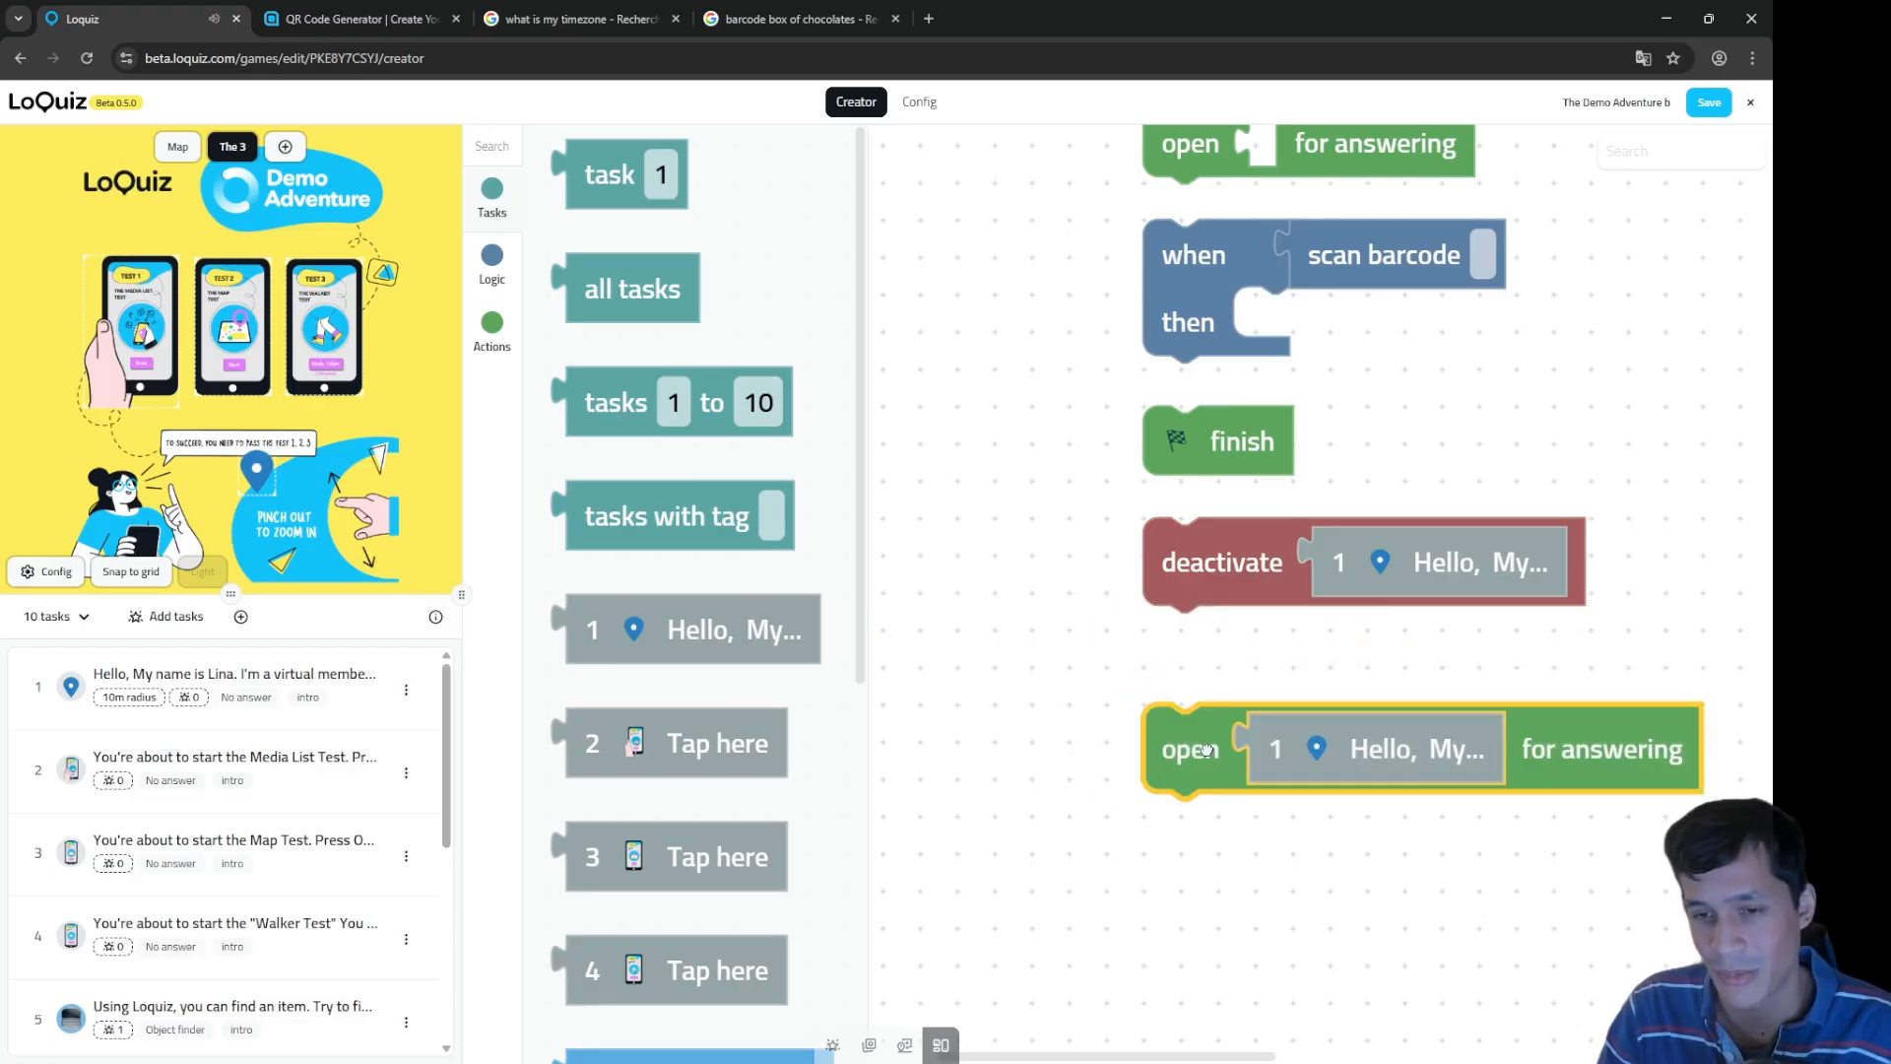
pyautogui.moveTo(1193, 546); pyautogui.dragTo(1193, 583)
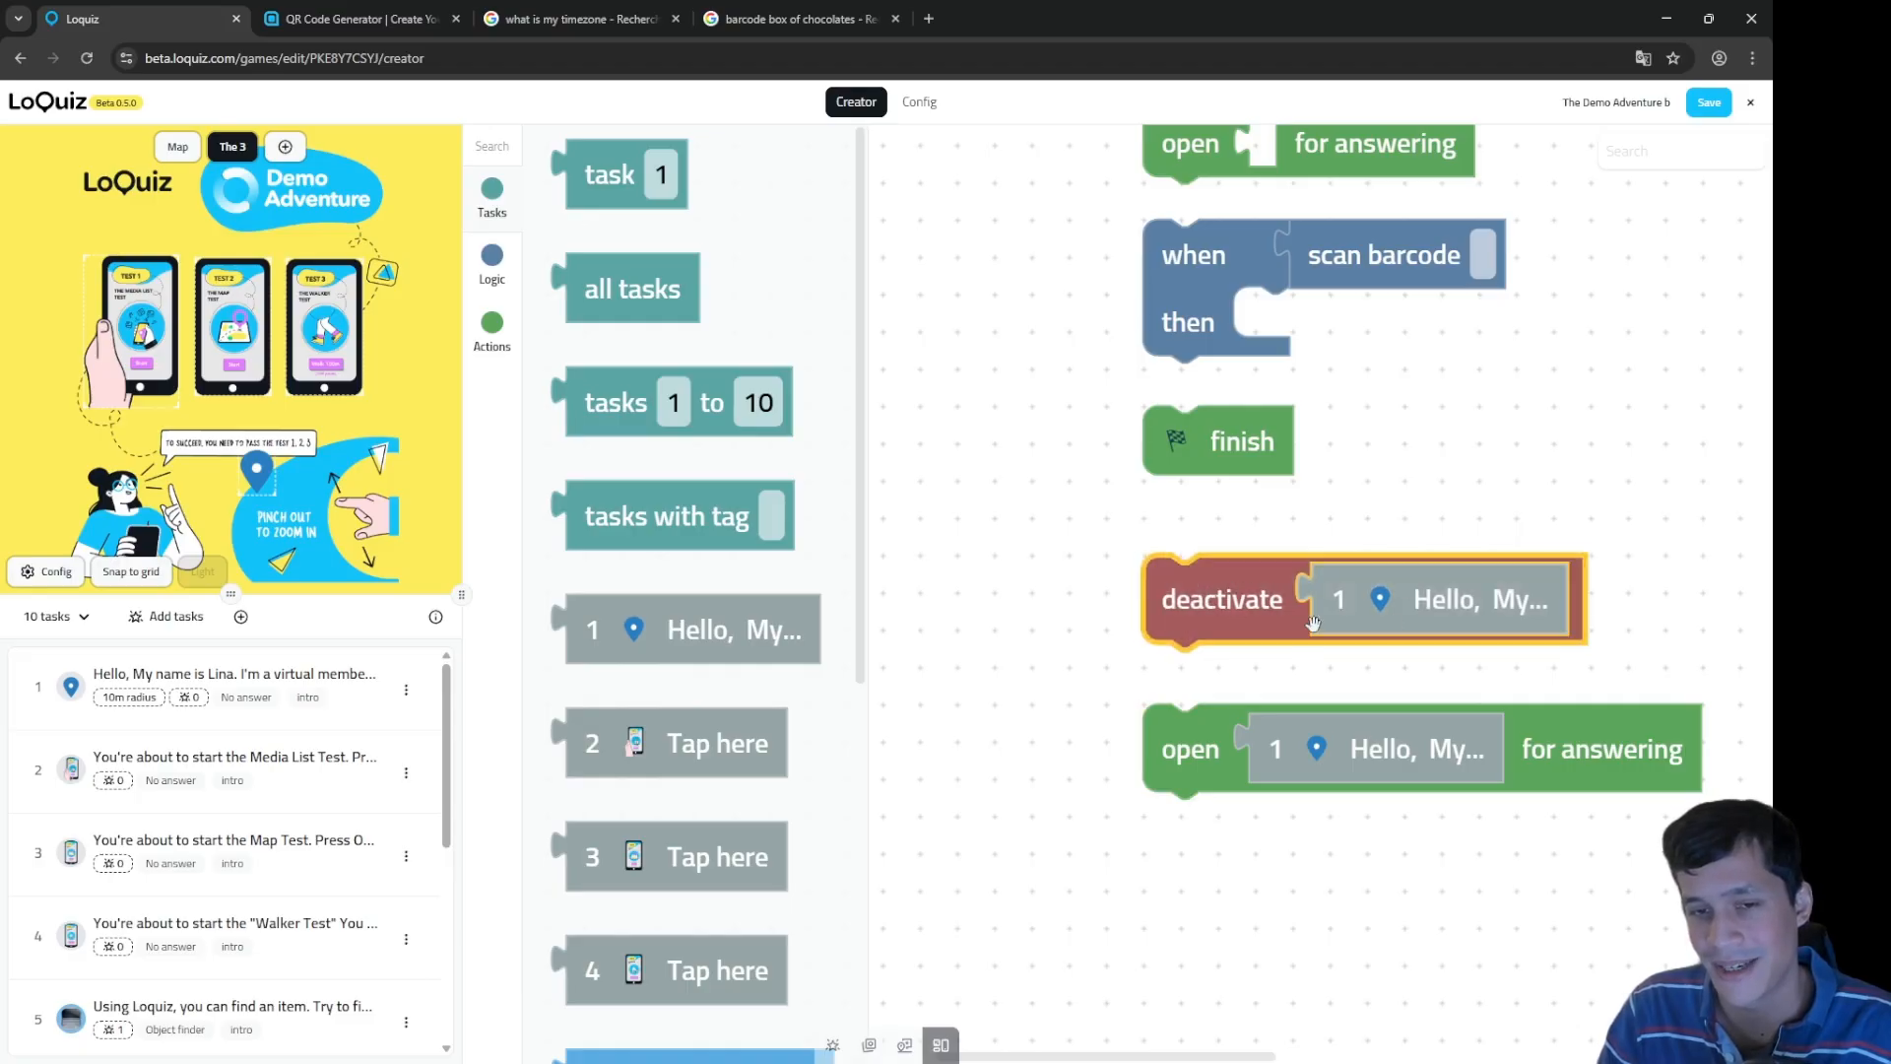
# Step: Return task 1 to the empty deactivate block and delete the extra show on map block
pyautogui.moveTo(1366, 603); pyautogui.dragTo(1448, 479)
pyautogui.scroll(3, 1474, 433)
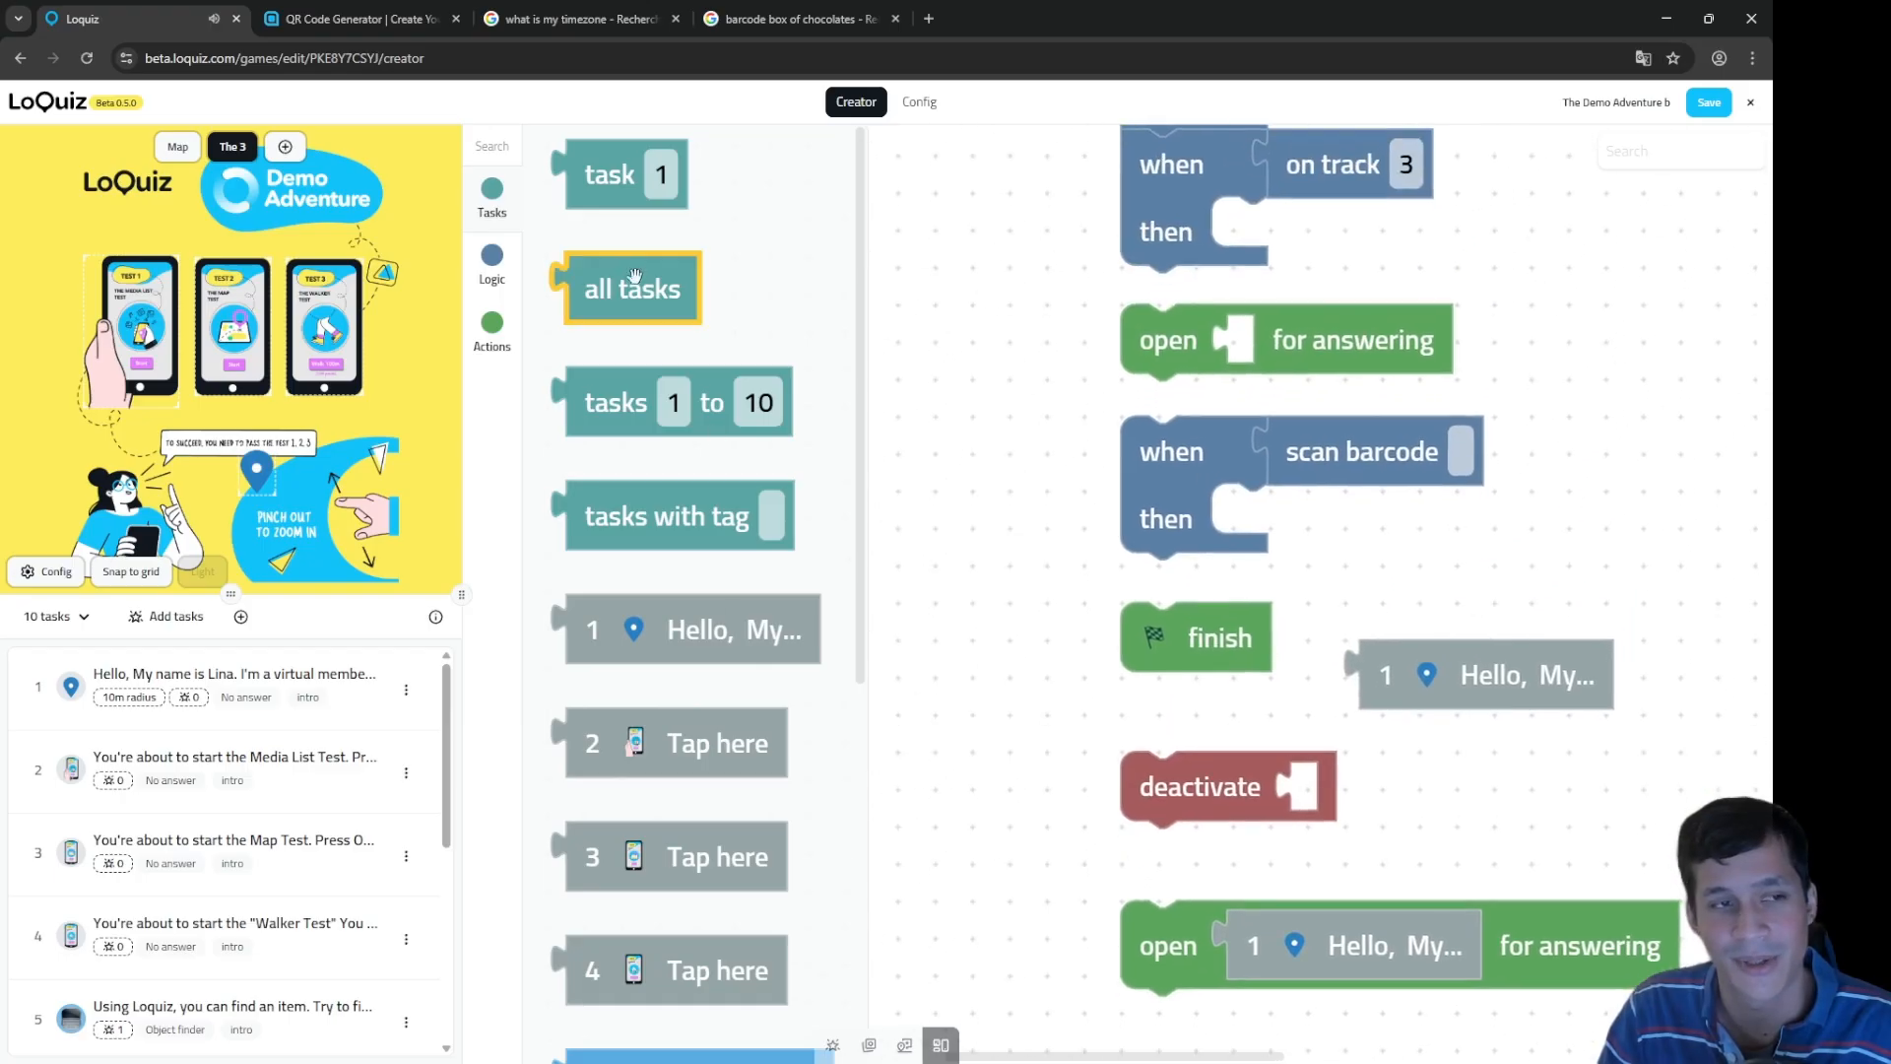
pyautogui.click(492, 330)
pyautogui.moveTo(727, 202); pyautogui.dragTo(1745, 643)
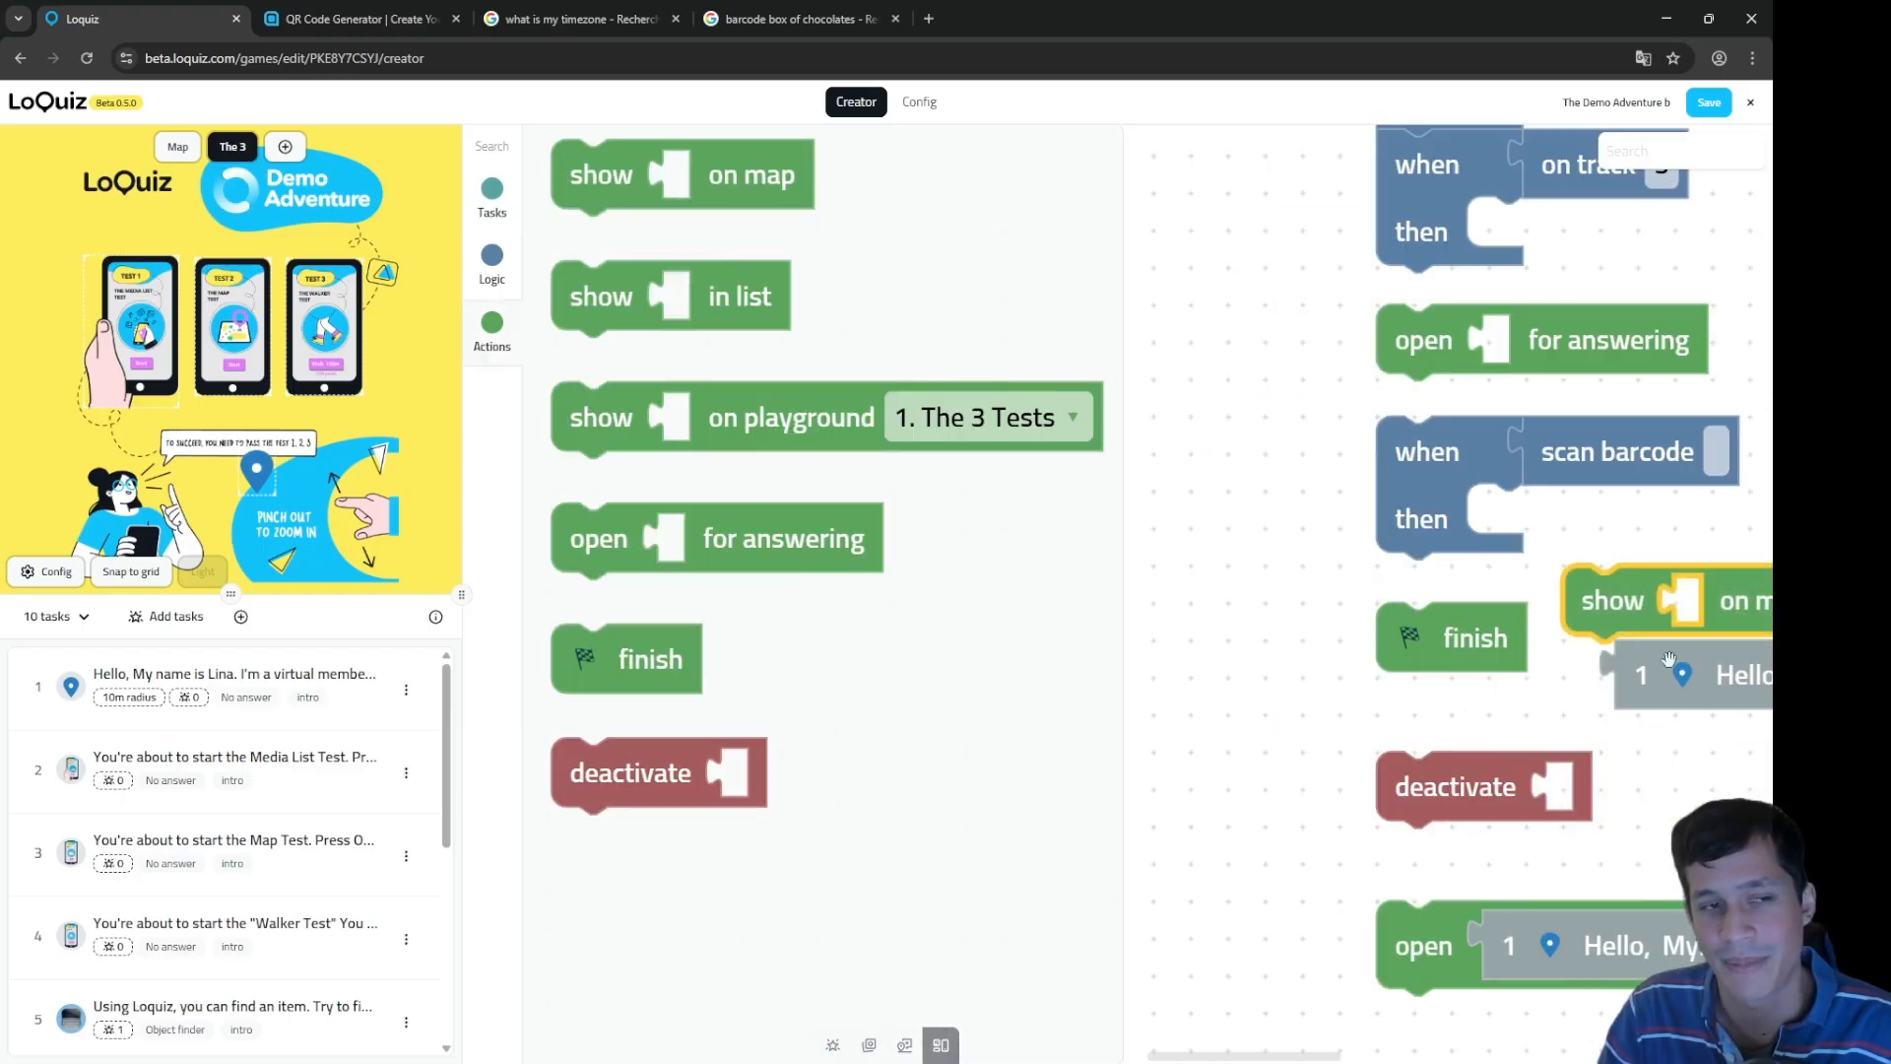
pyautogui.hscroll(2, 1576, 660)
pyautogui.moveTo(1488, 672); pyautogui.dragTo(1542, 605)
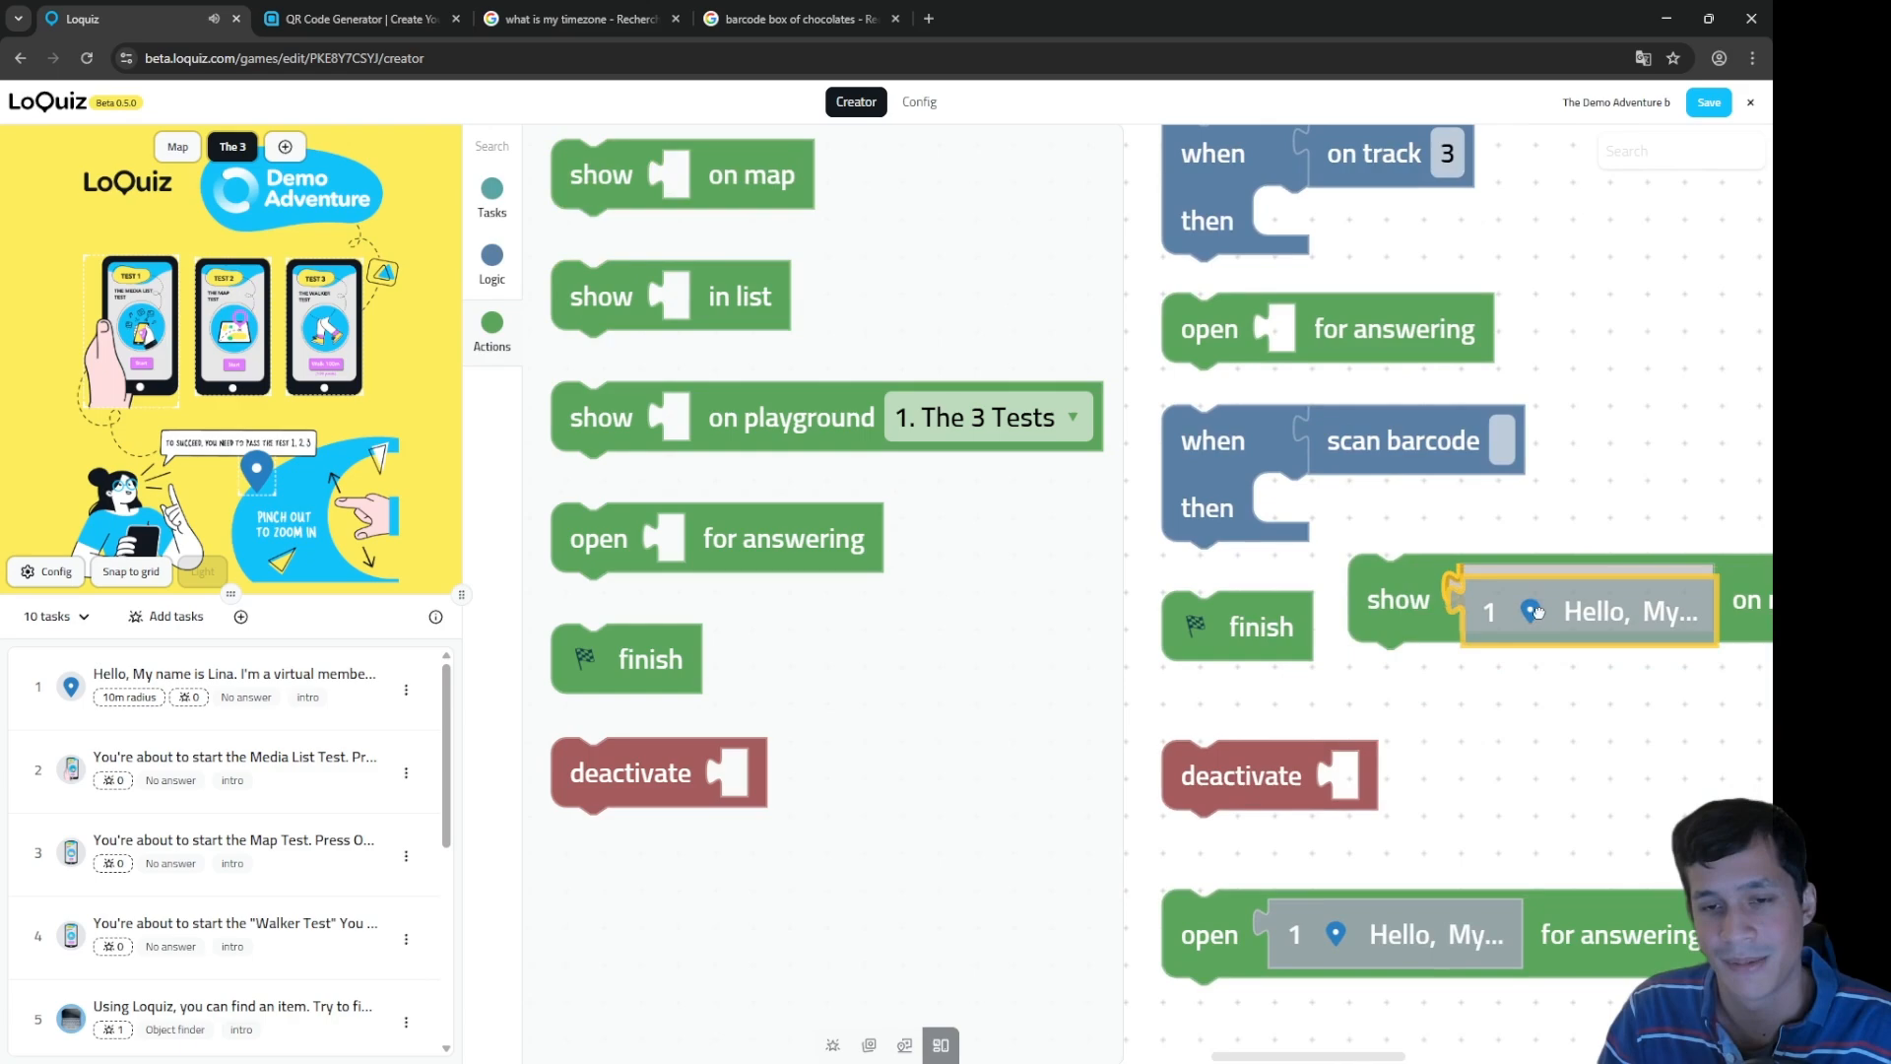
pyautogui.moveTo(1379, 908); pyautogui.dragTo(1423, 924)
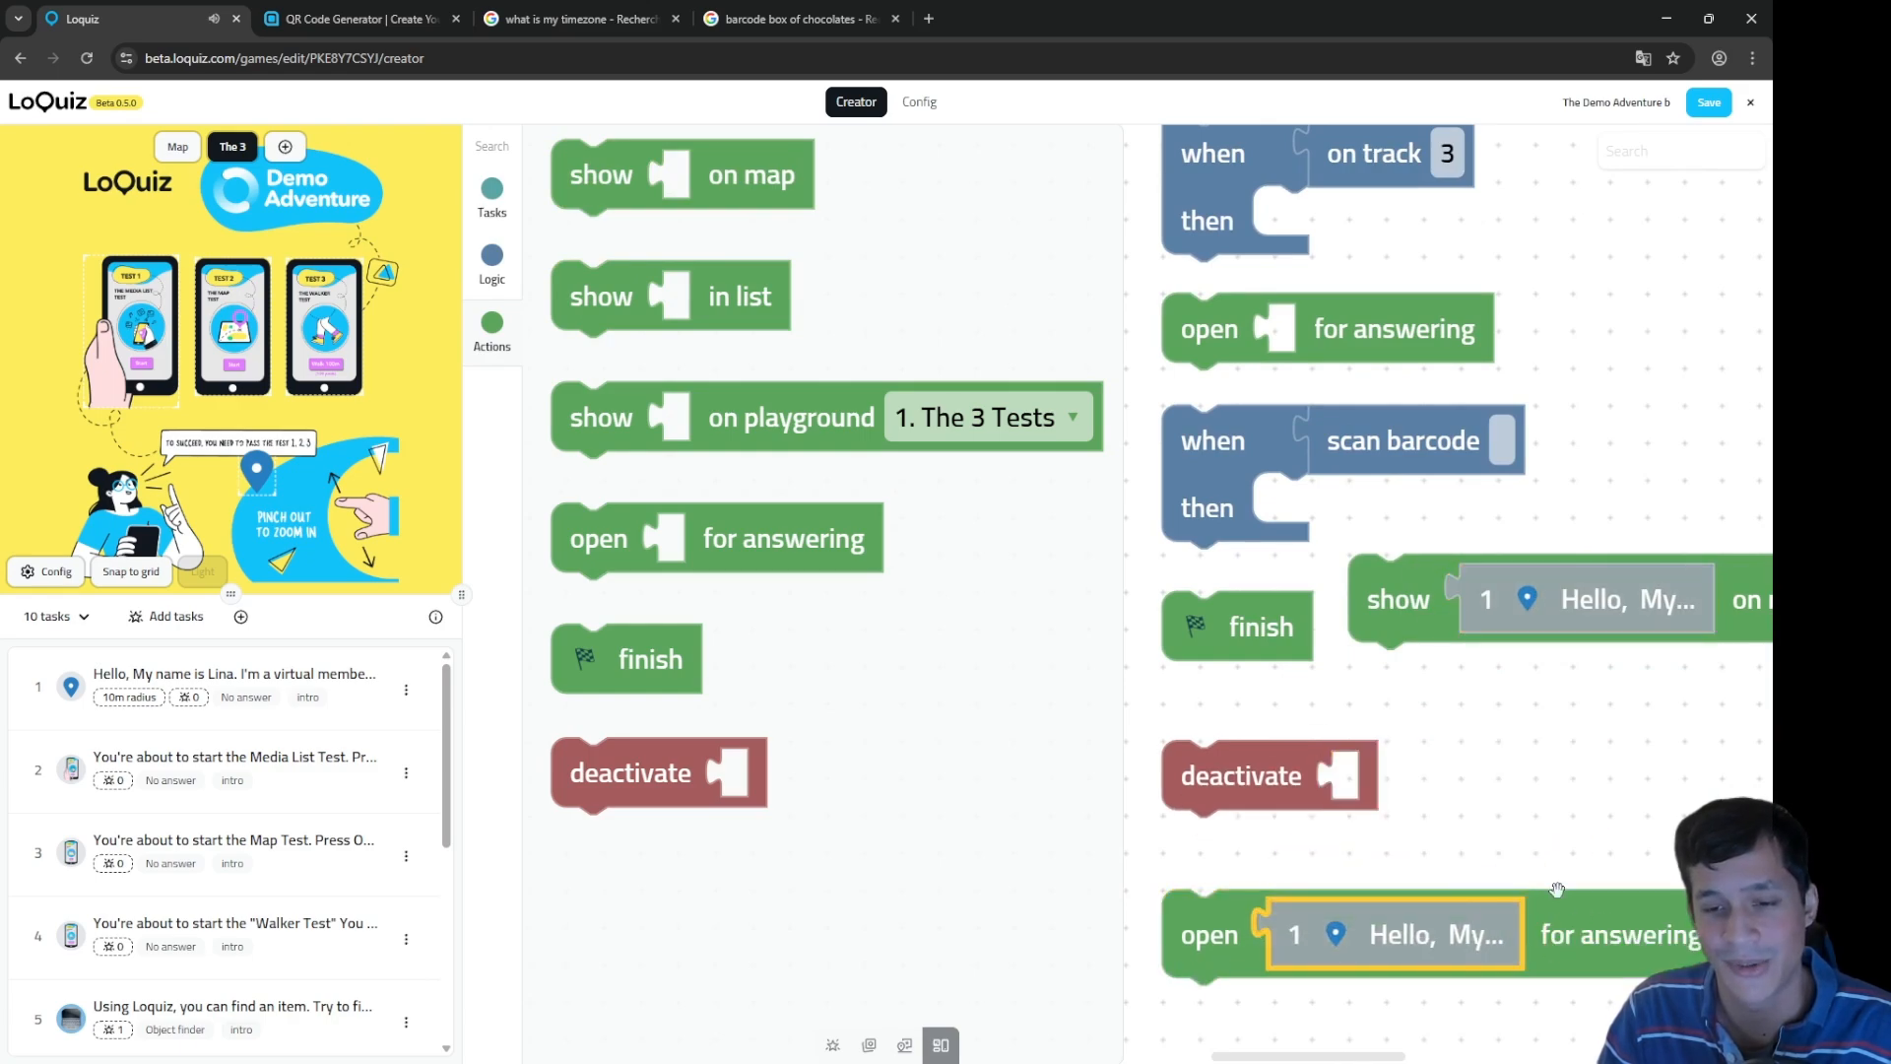
pyautogui.moveTo(1557, 626); pyautogui.dragTo(1433, 778)
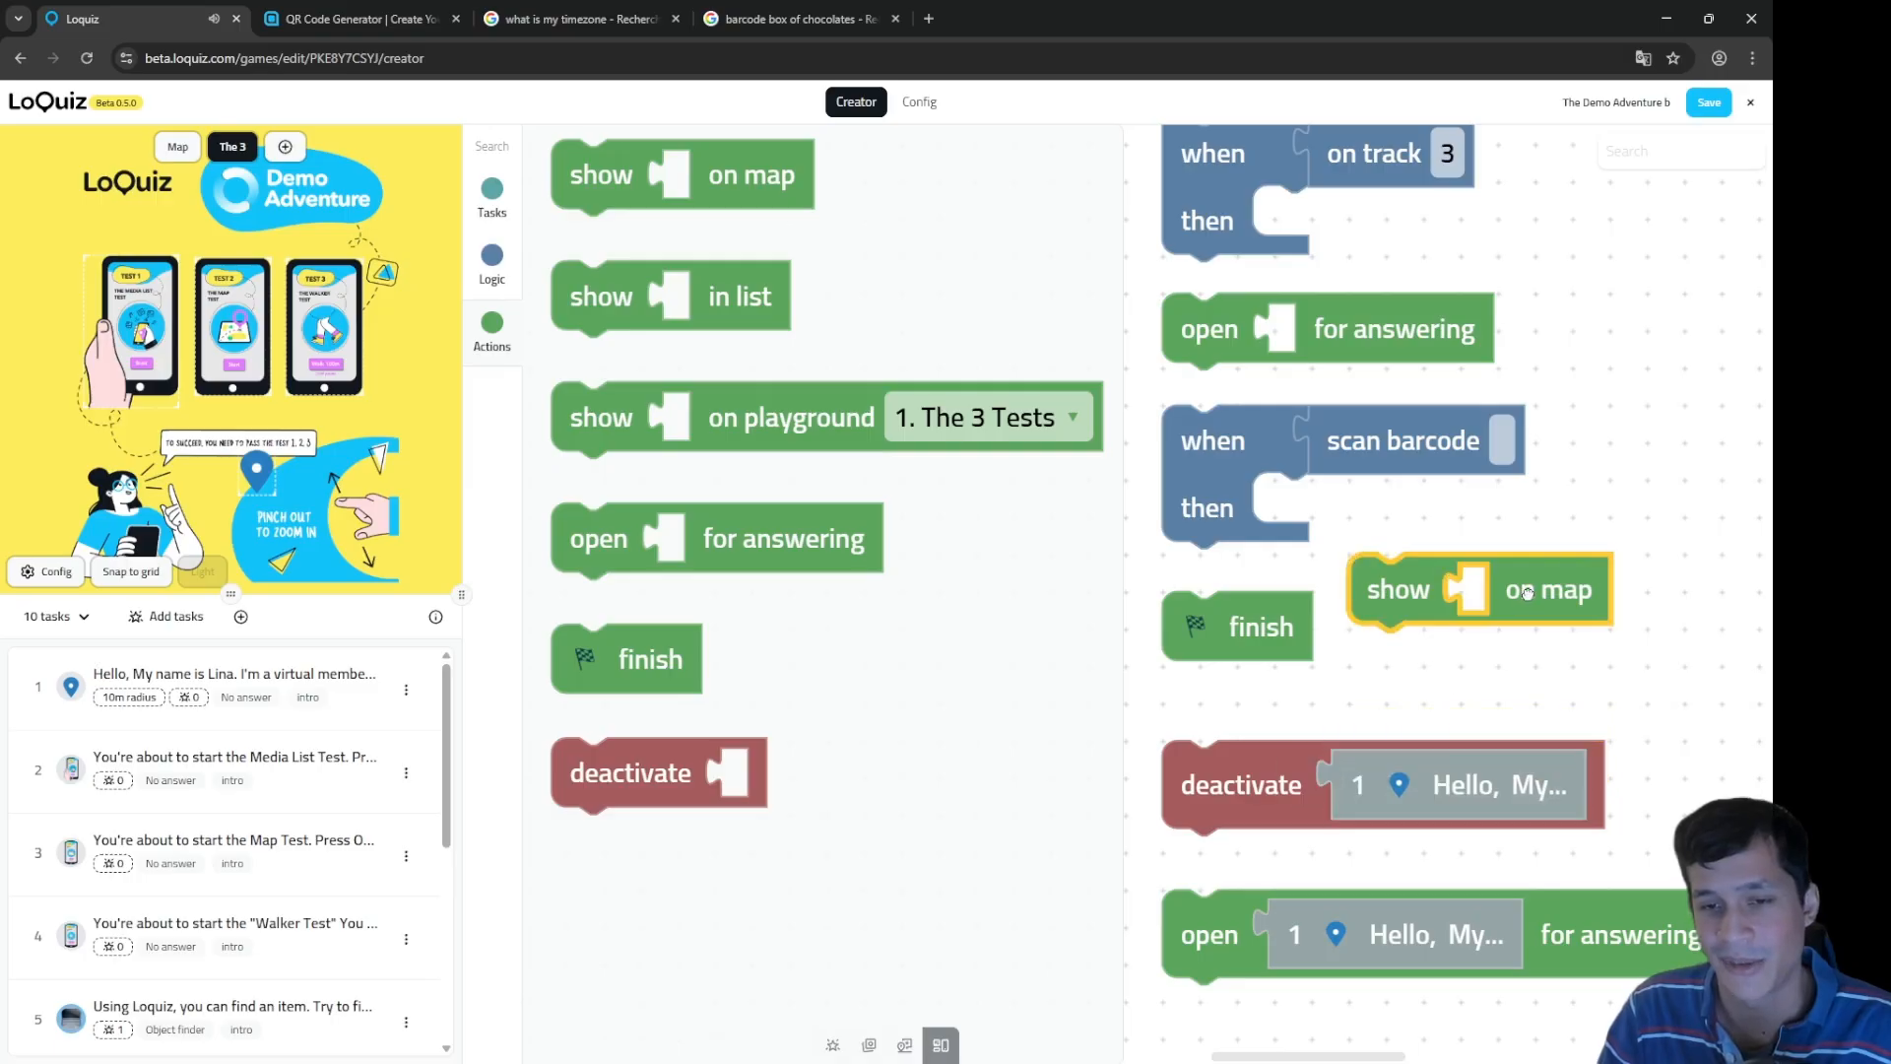
pyautogui.press('Delete')
# Step: Delete the duplicate open for answering block and move the loose task 5 block beside 2 Tap here
pyautogui.scroll(-9, 1490, 681)
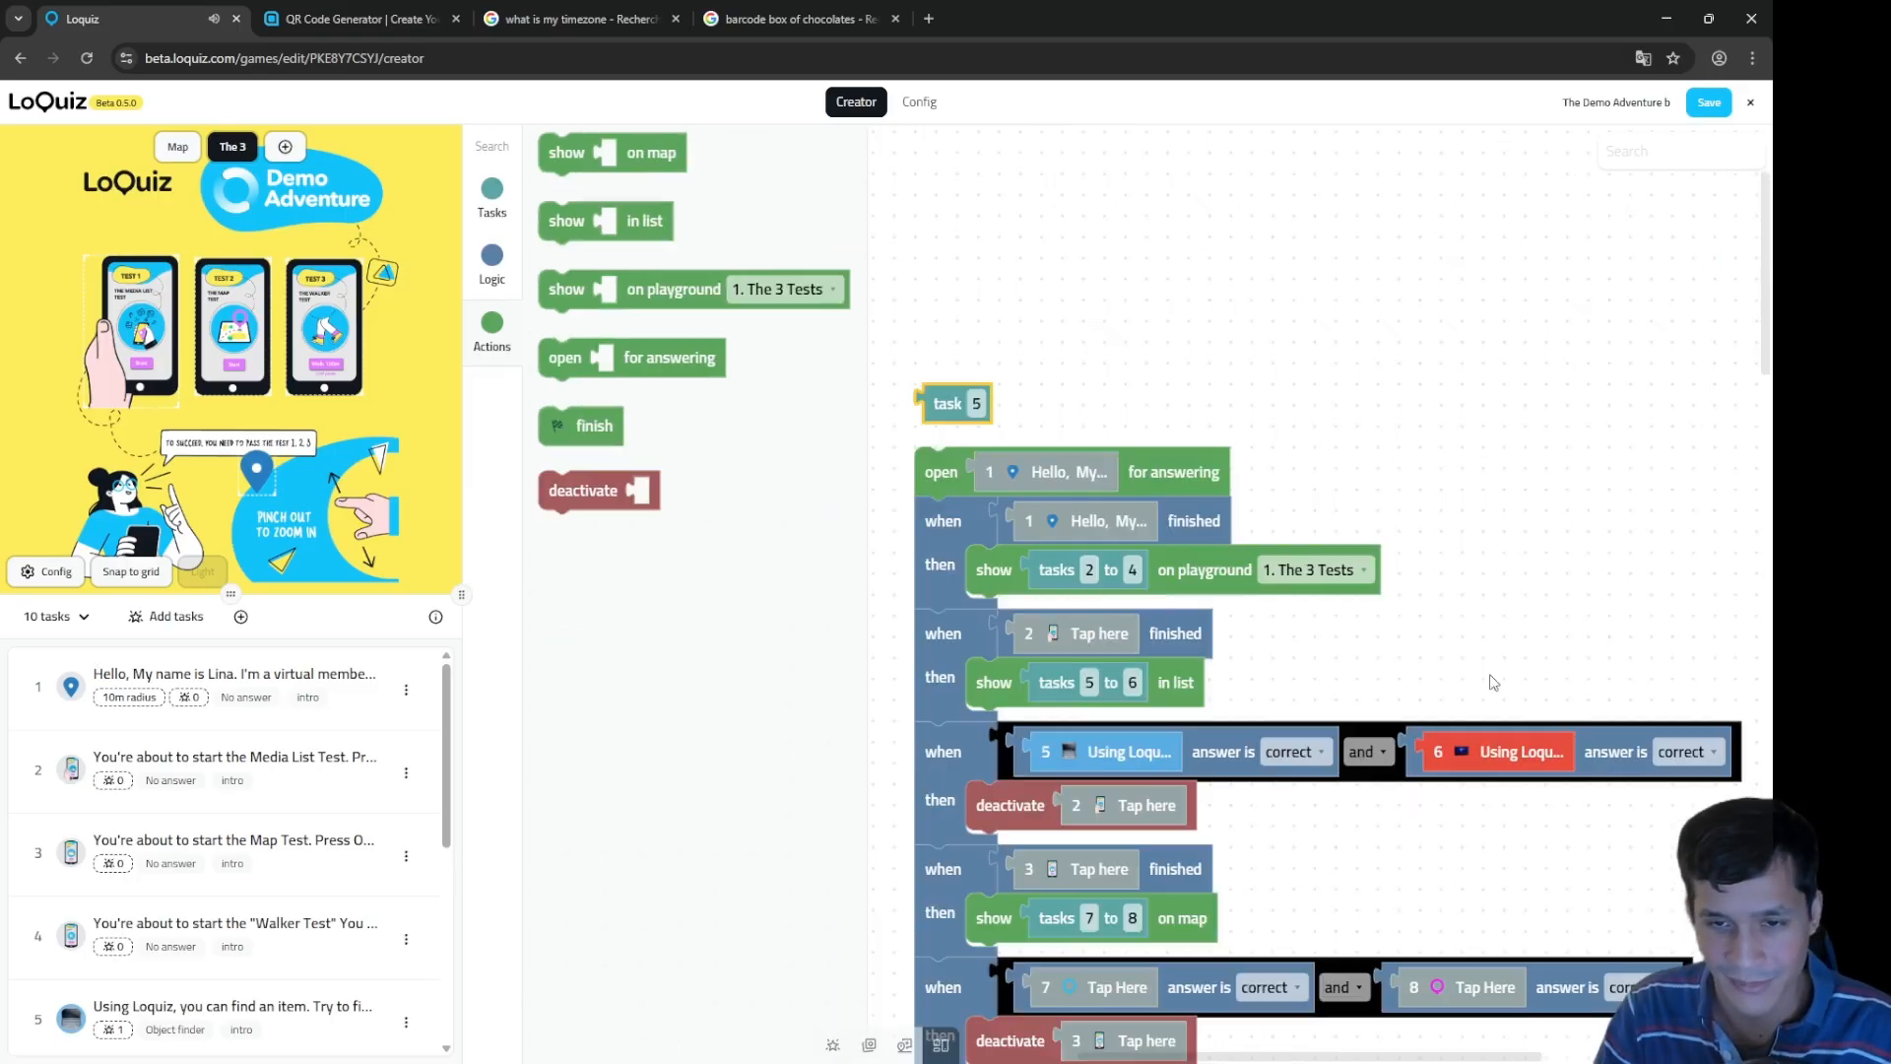
pyautogui.scroll(8, 1356, 820)
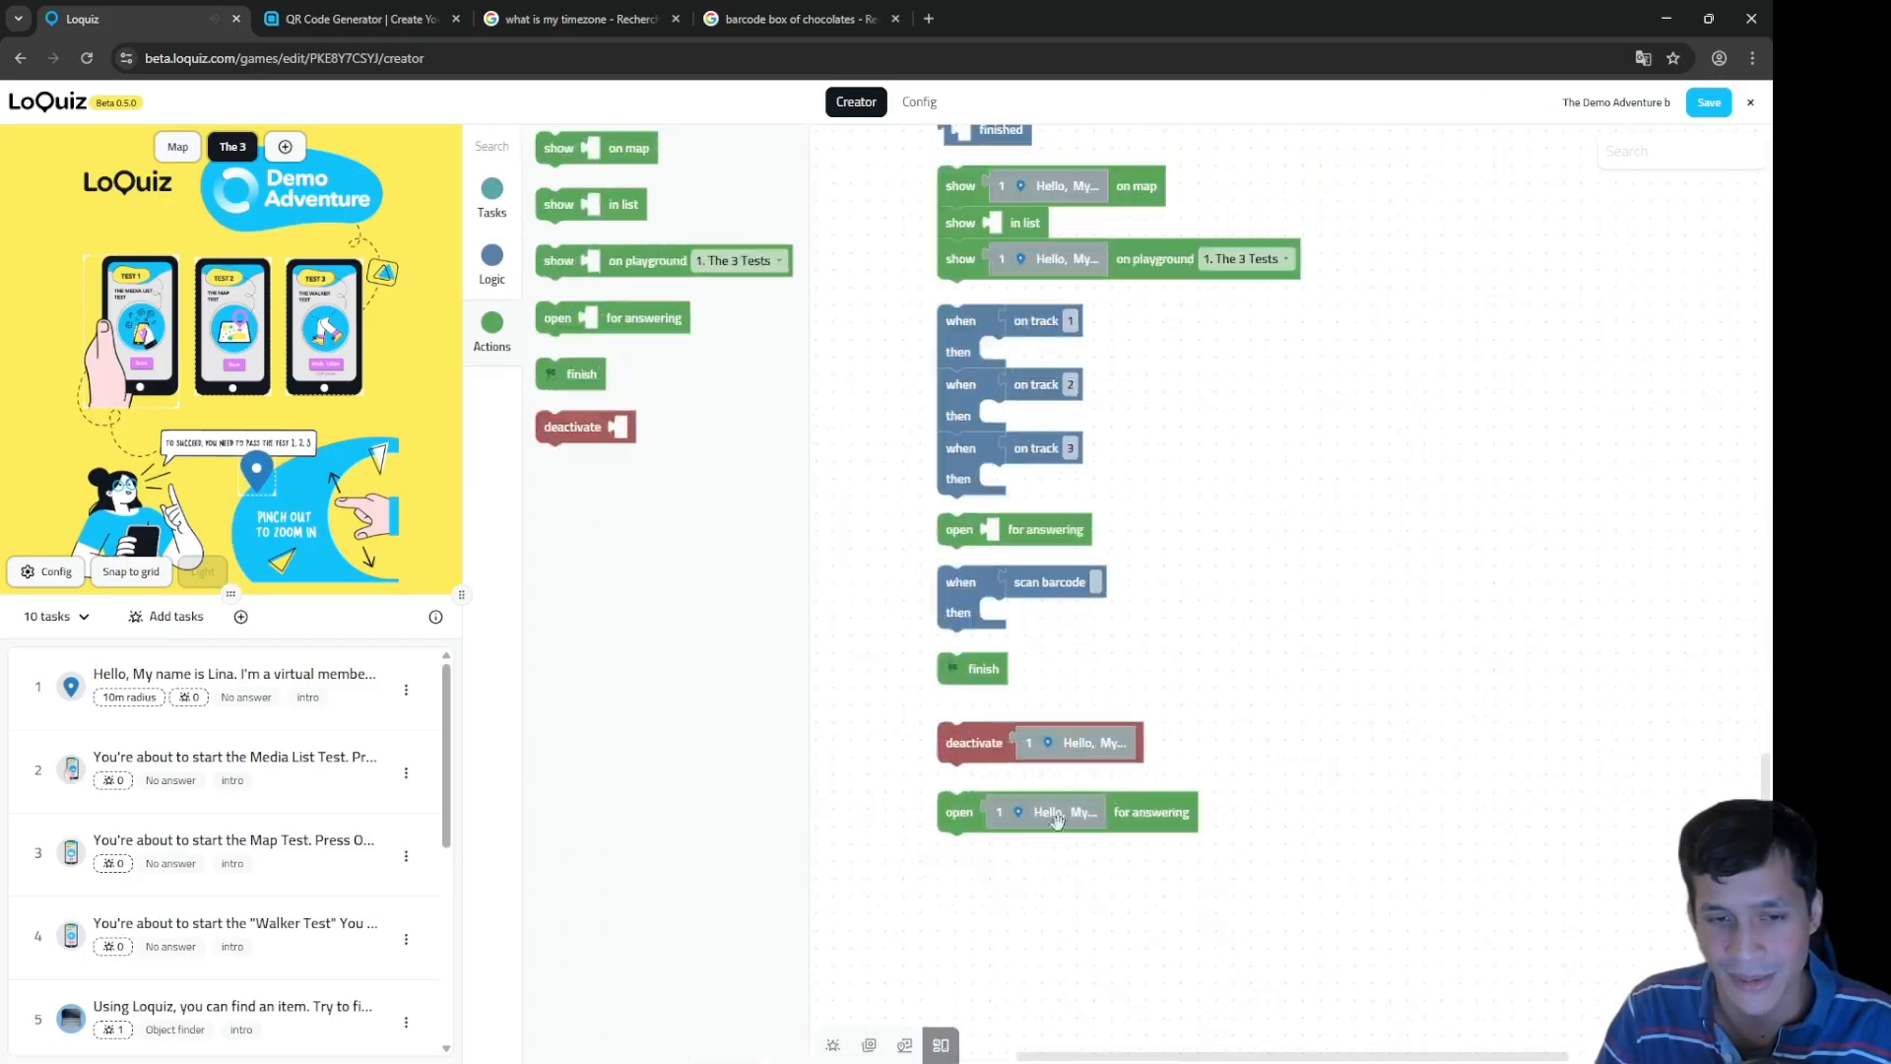
pyautogui.scroll(3, 955, 756)
pyautogui.moveTo(1170, 801); pyautogui.dragTo(1397, 811)
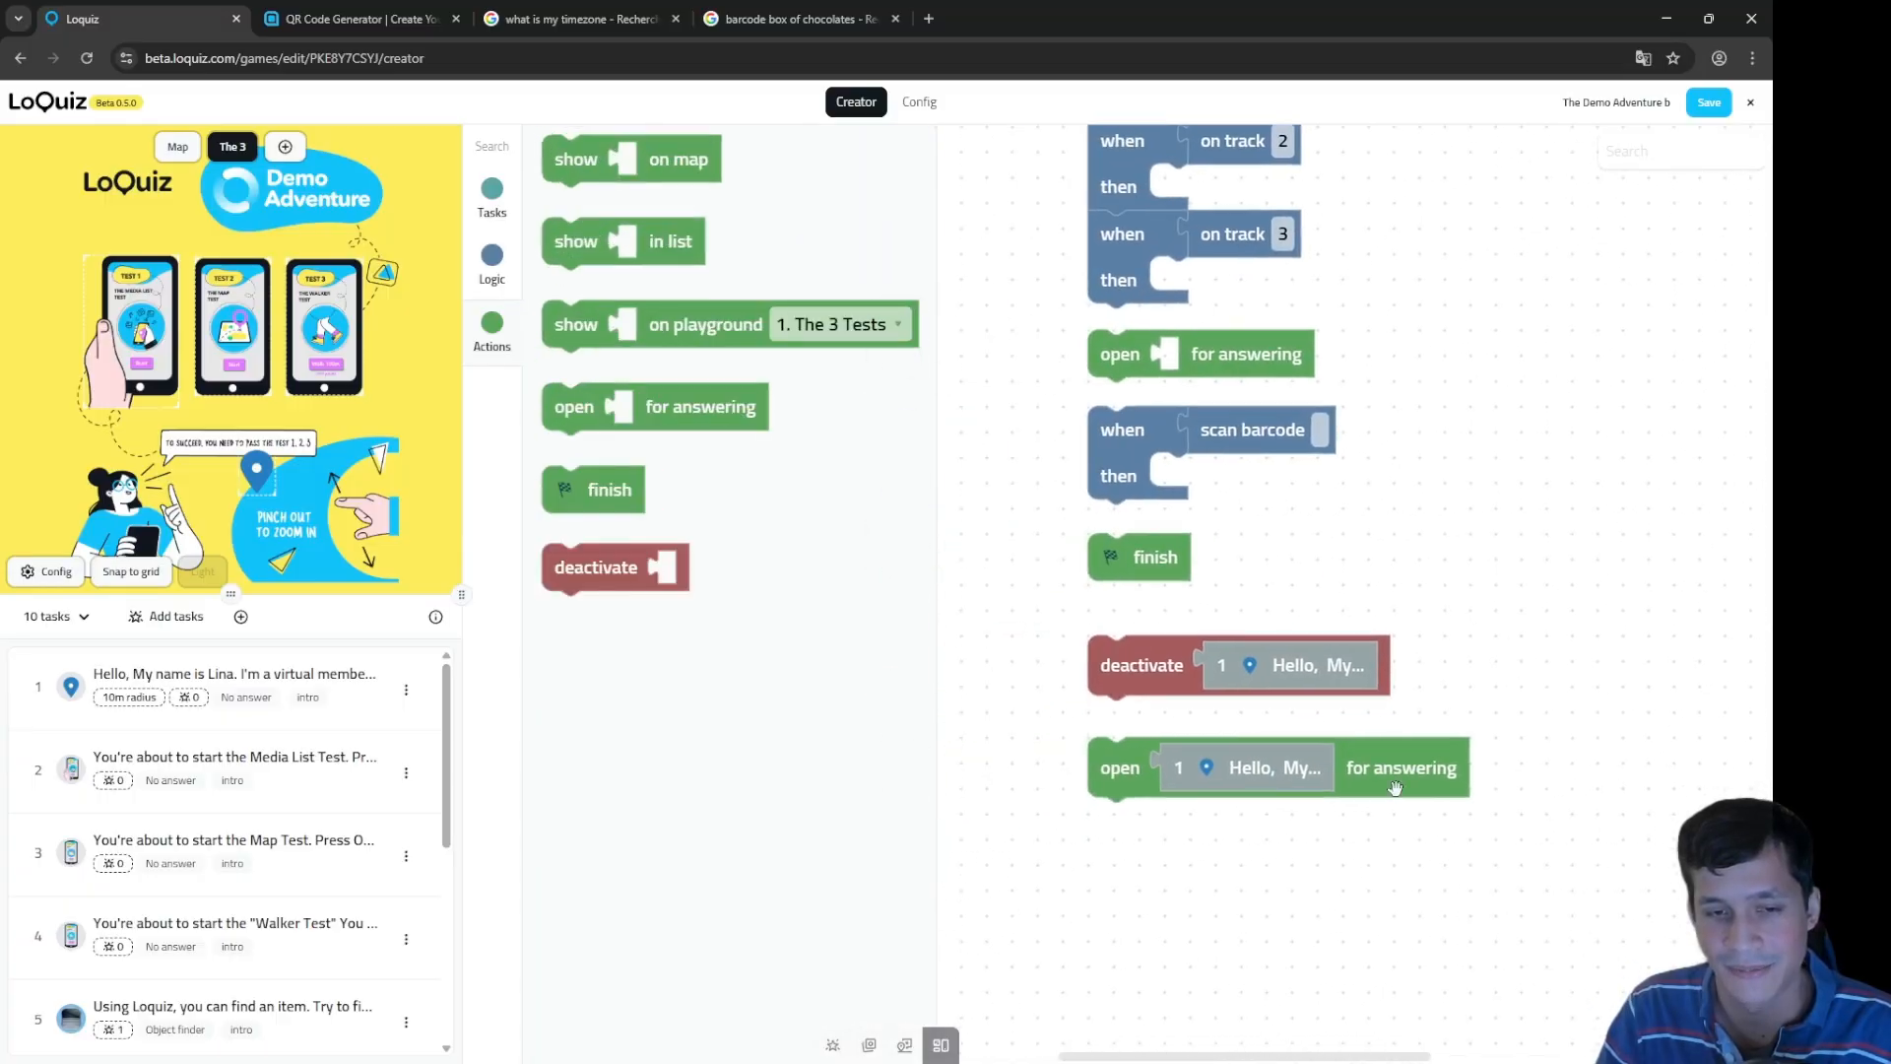
pyautogui.click(1410, 767)
pyautogui.press('Delete')
pyautogui.scroll(-7, 1409, 764)
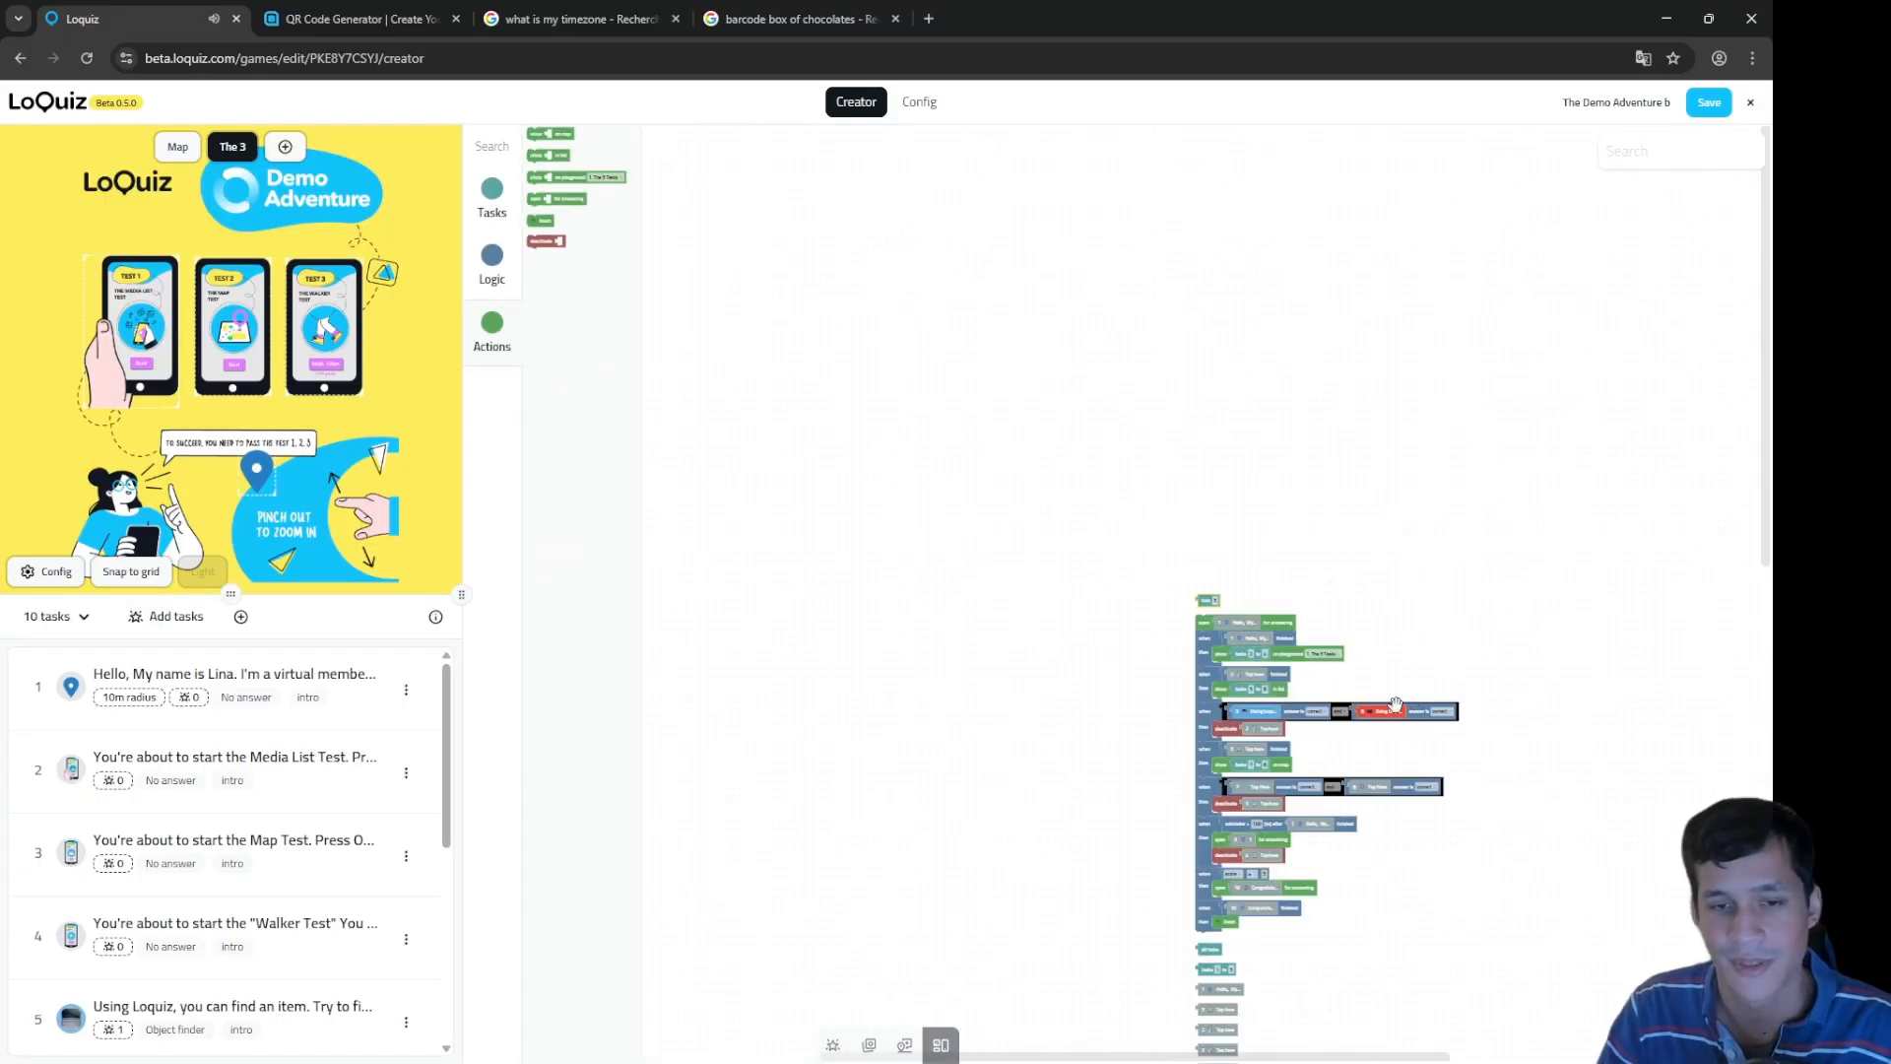
pyautogui.moveTo(1396, 891); pyautogui.dragTo(1321, 216)
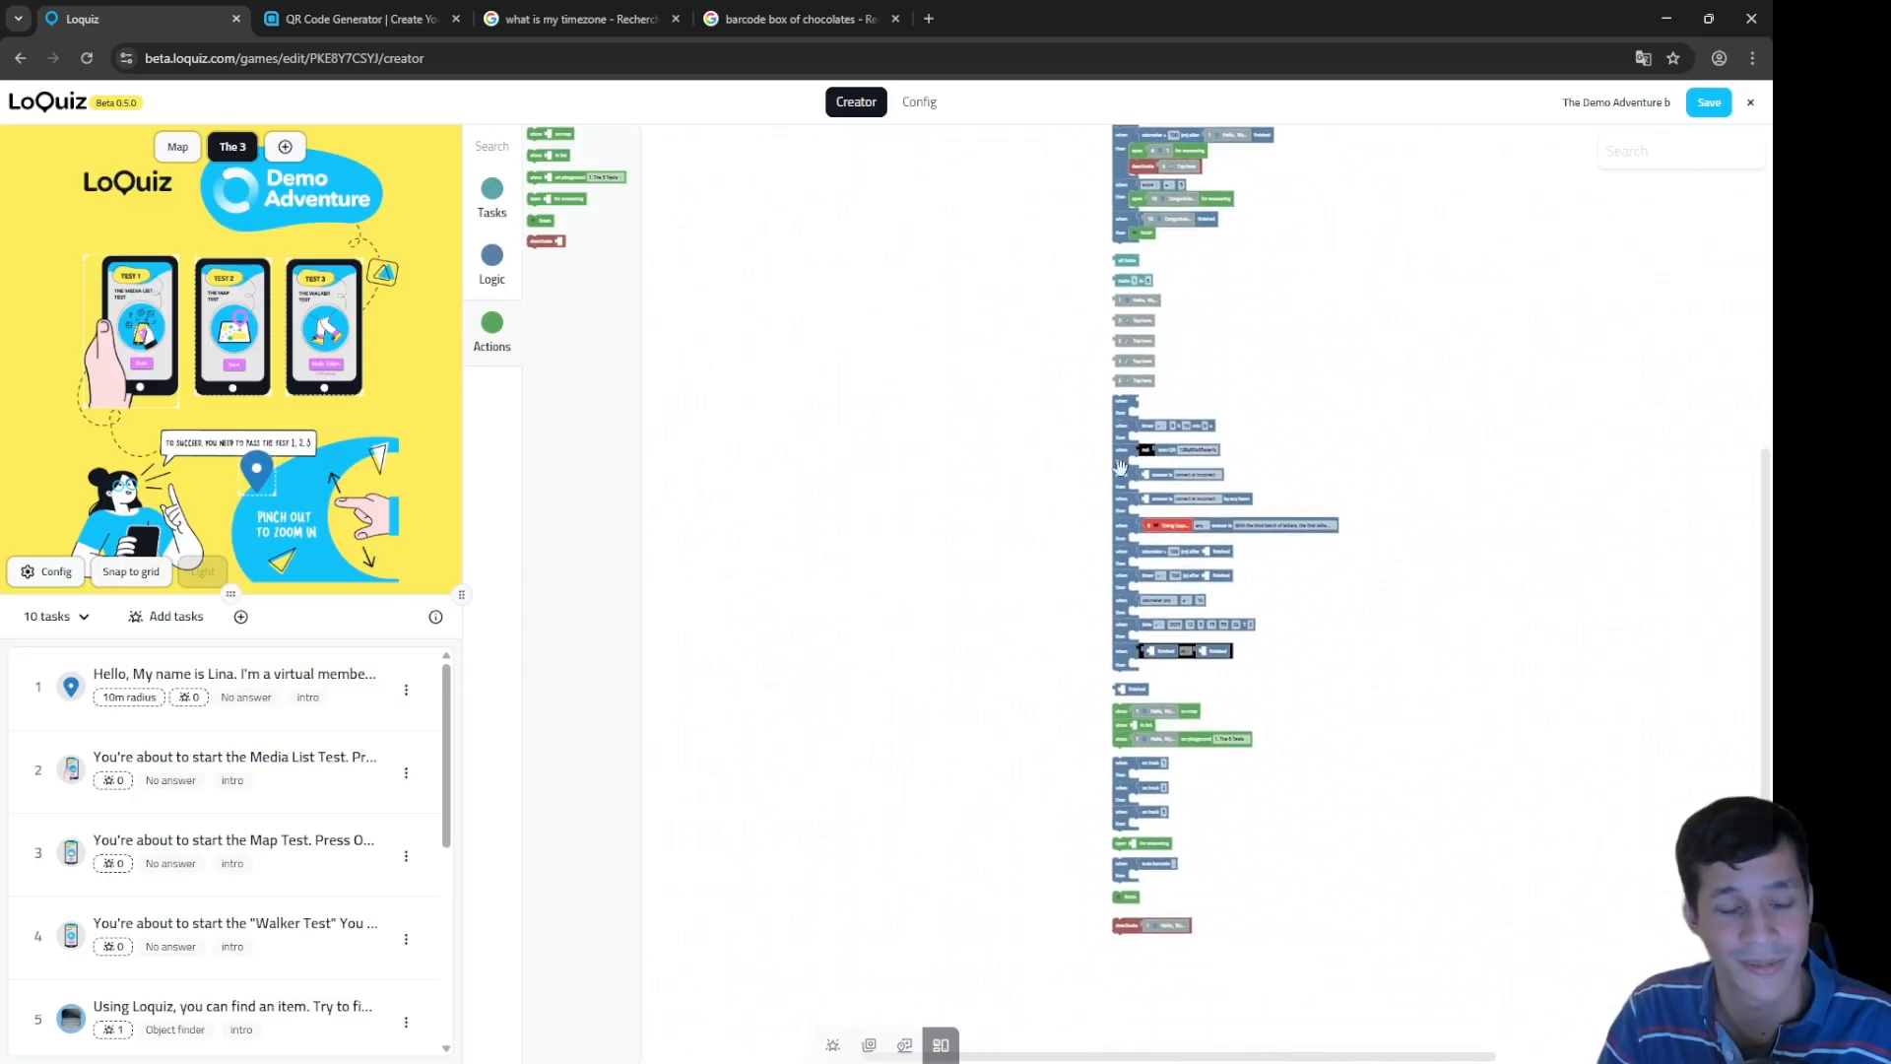
pyautogui.scroll(2, 1044, 690)
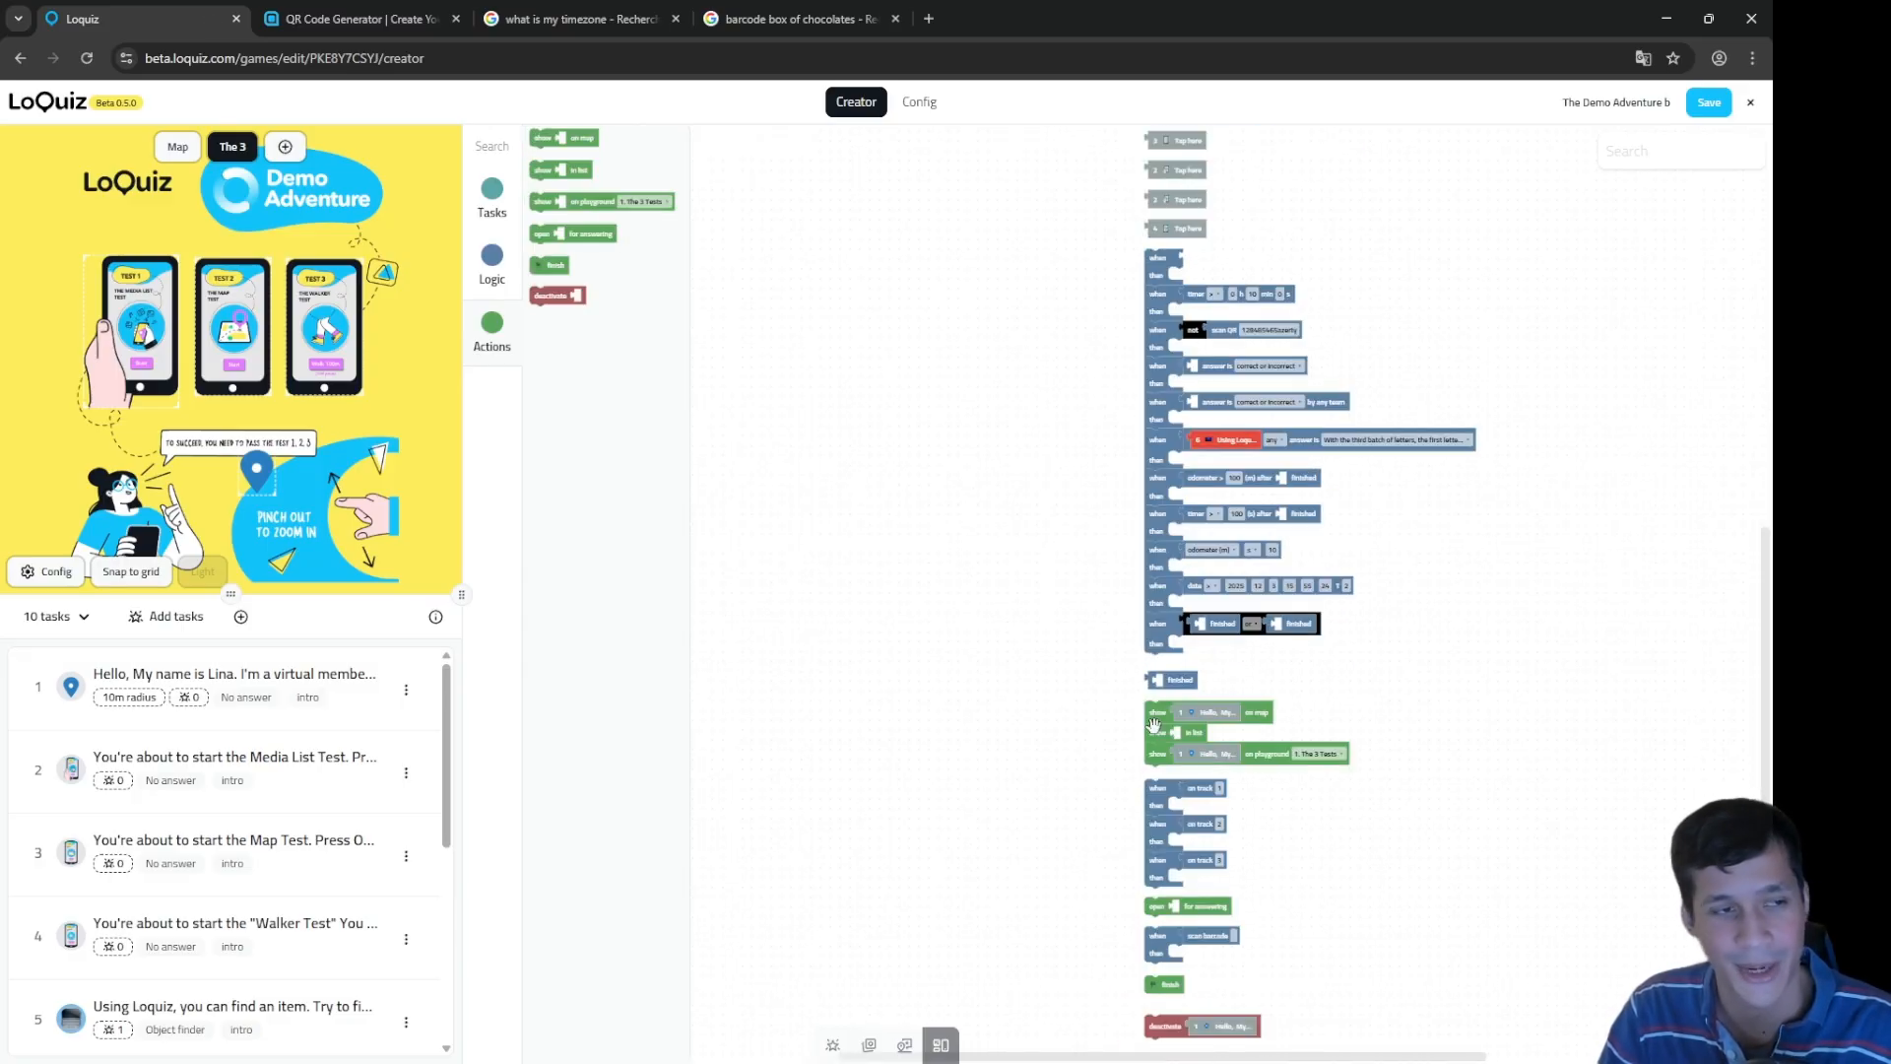
pyautogui.scroll(7, 1044, 591)
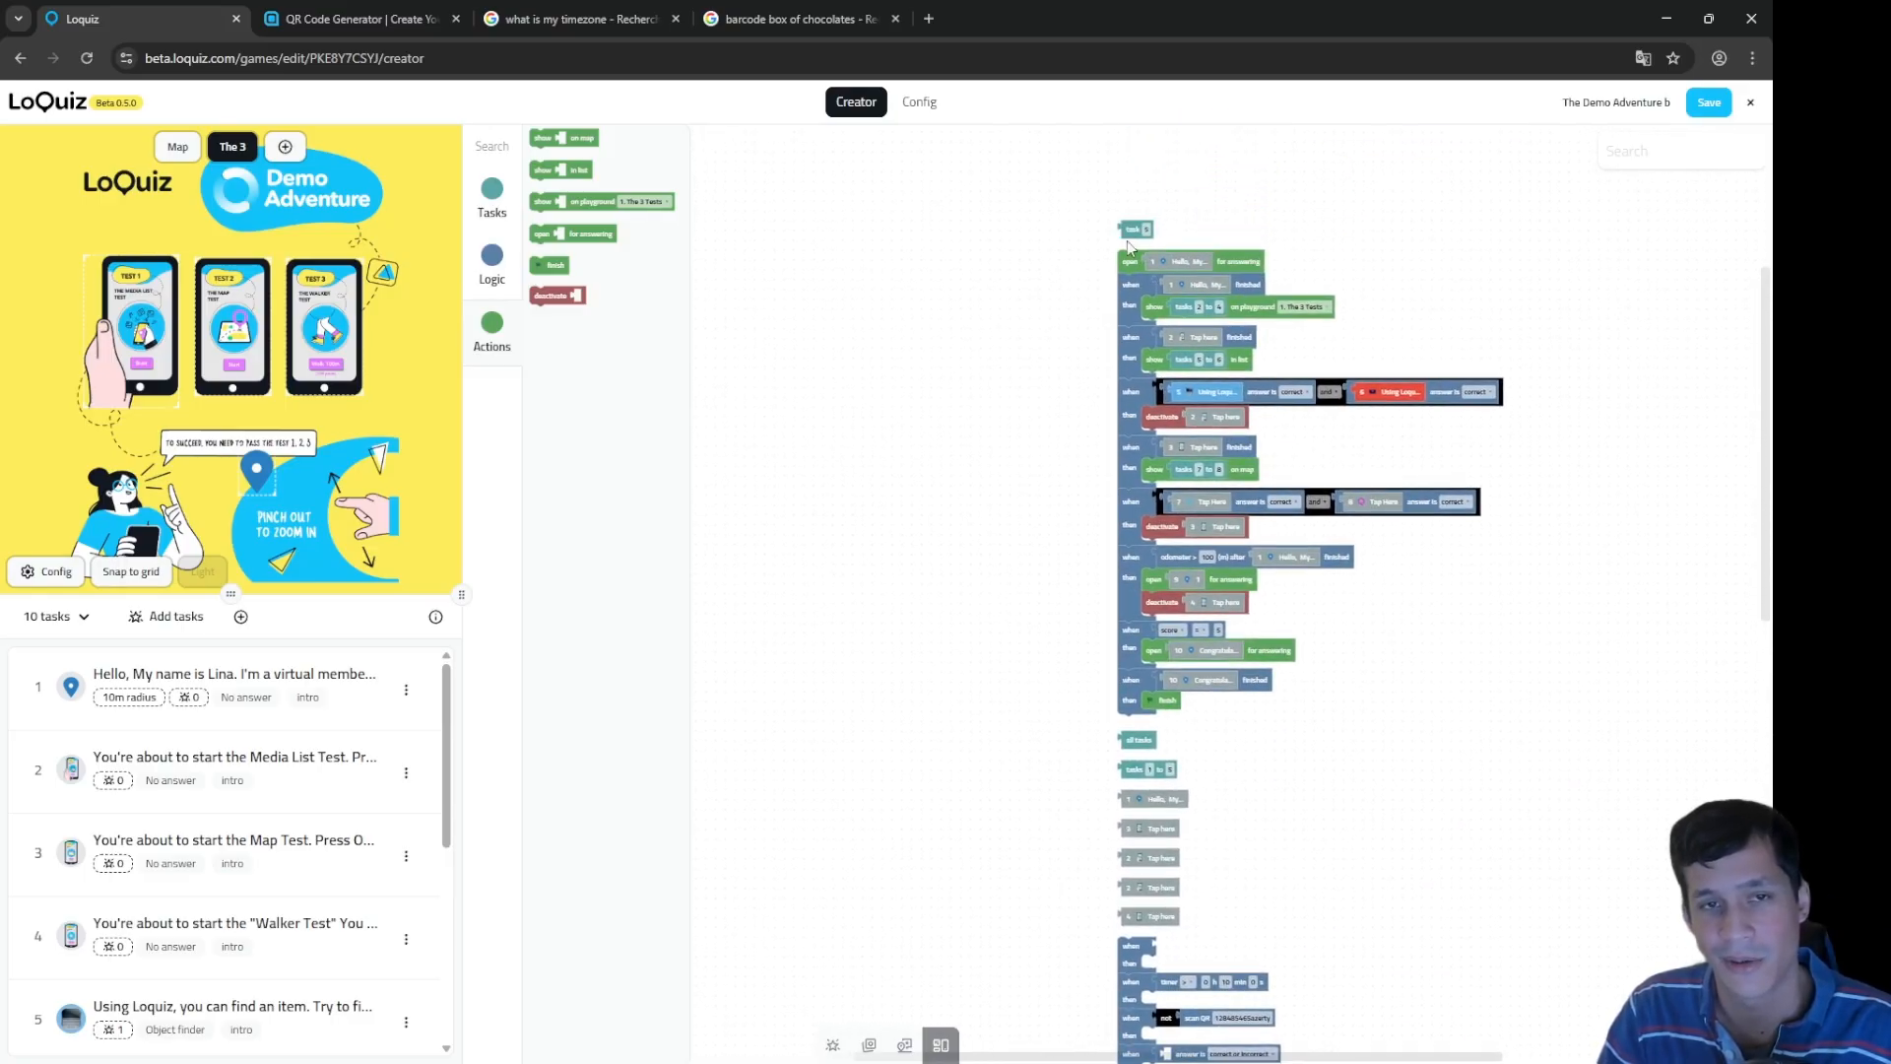
pyautogui.moveTo(1127, 240)
pyautogui.mouseDown()
pyautogui.moveTo(1177, 507)
pyautogui.moveTo(1197, 893)
pyautogui.moveTo(1296, 486)
pyautogui.moveTo(1128, 246)
pyautogui.mouseUp()
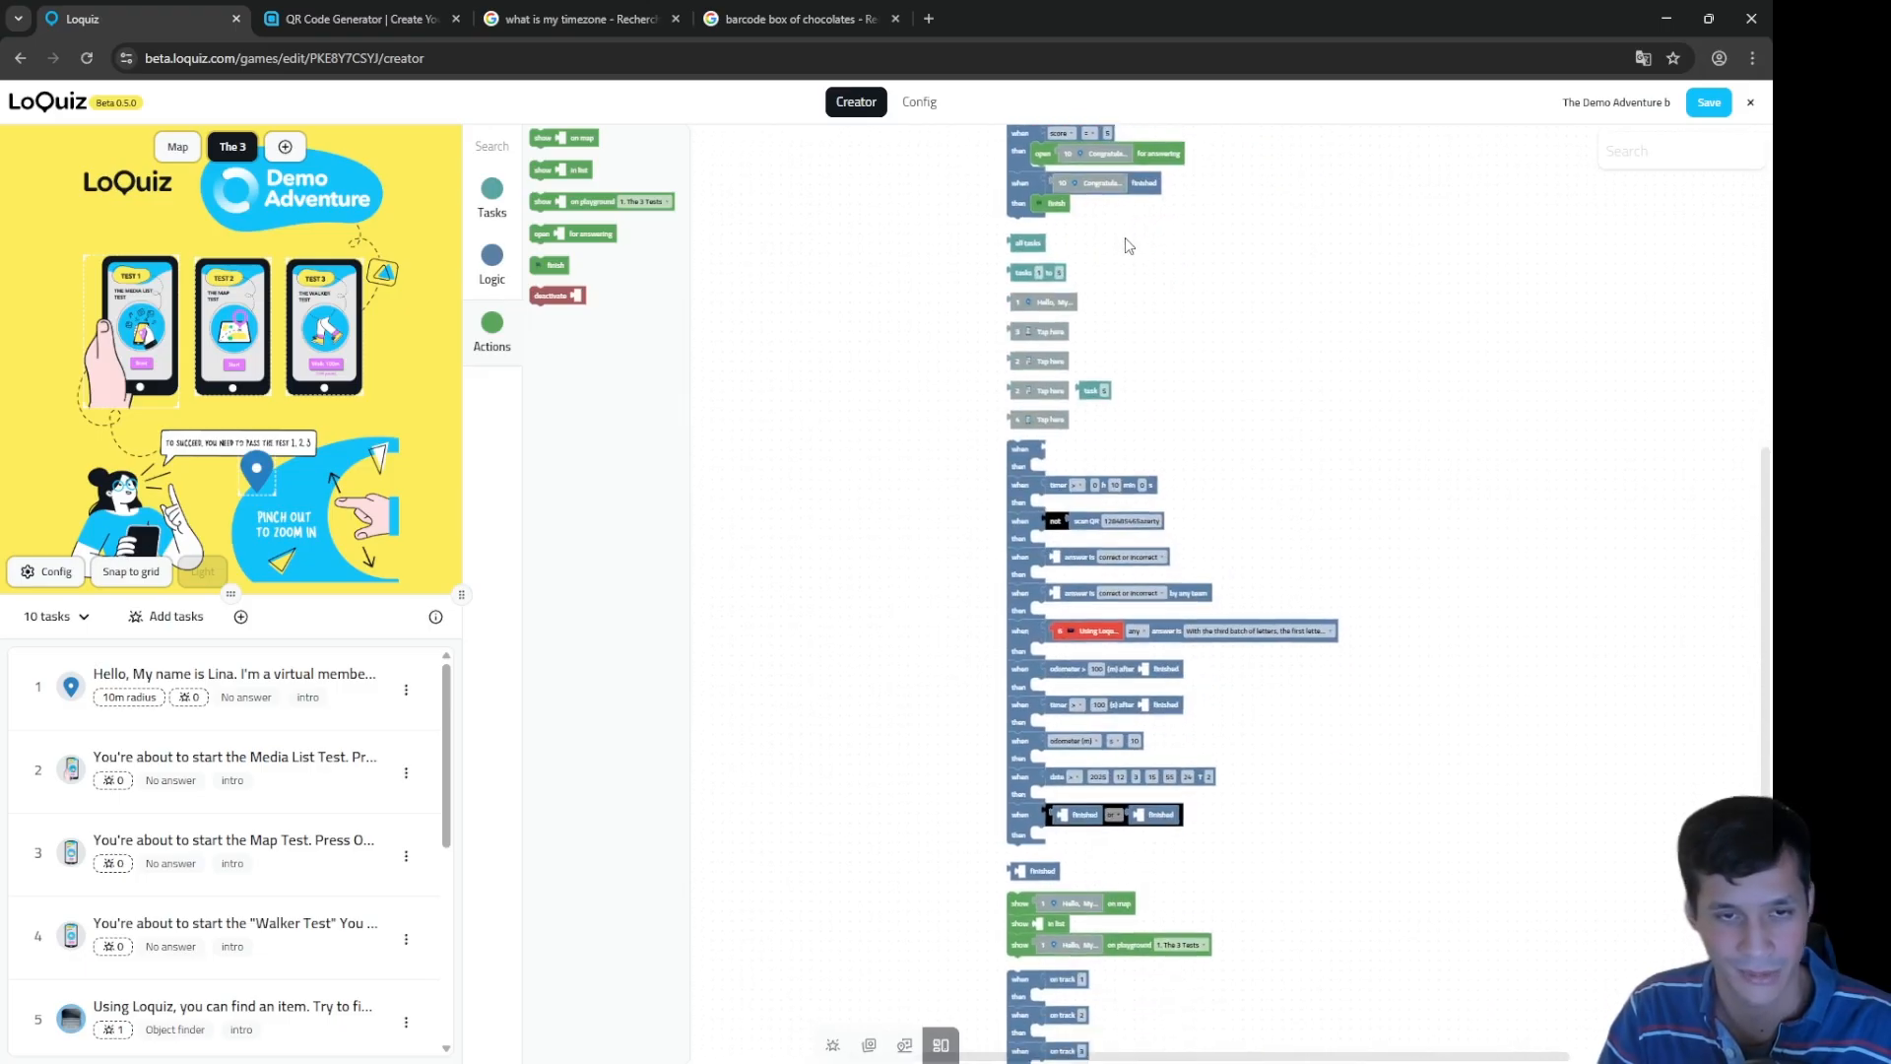
# Step: Attach the show, on track, deactivate, open, scan barcode and finish blocks under the main stack
pyautogui.scroll(4, 1338, 615)
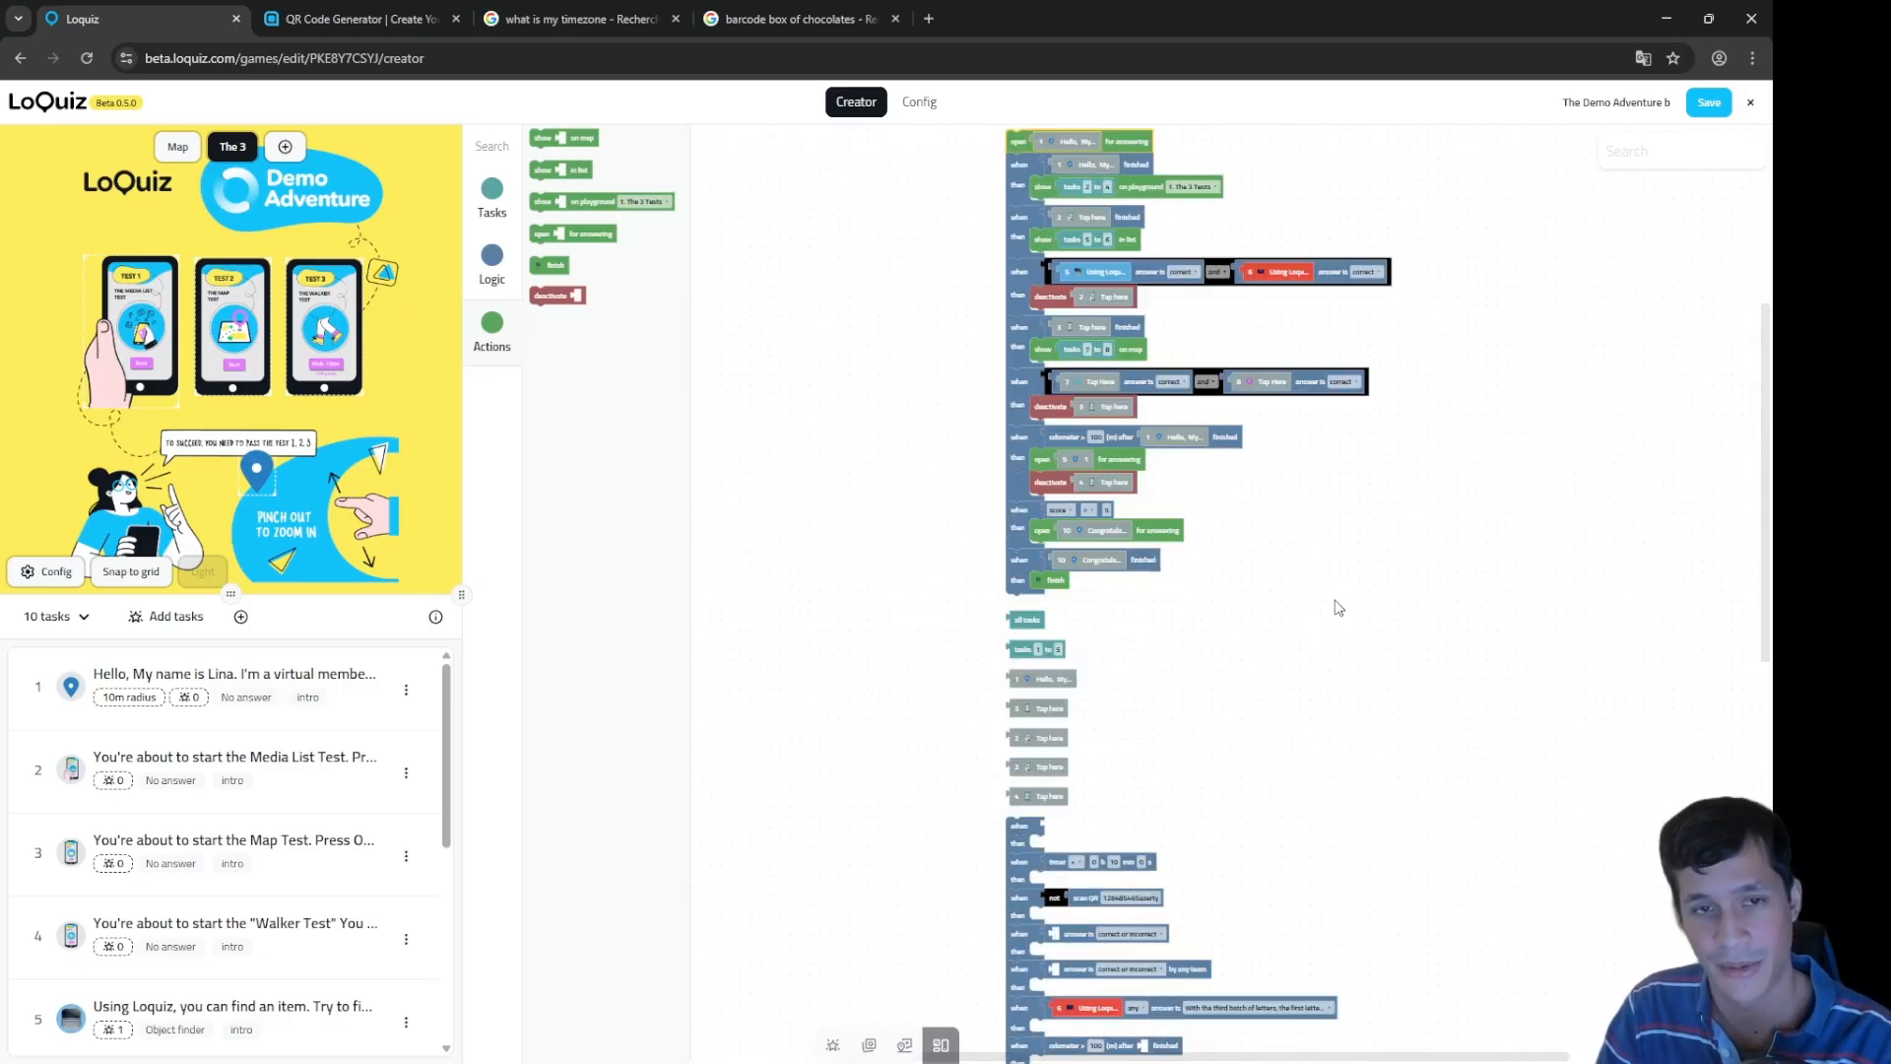
pyautogui.moveTo(1271, 689); pyautogui.dragTo(1300, 160)
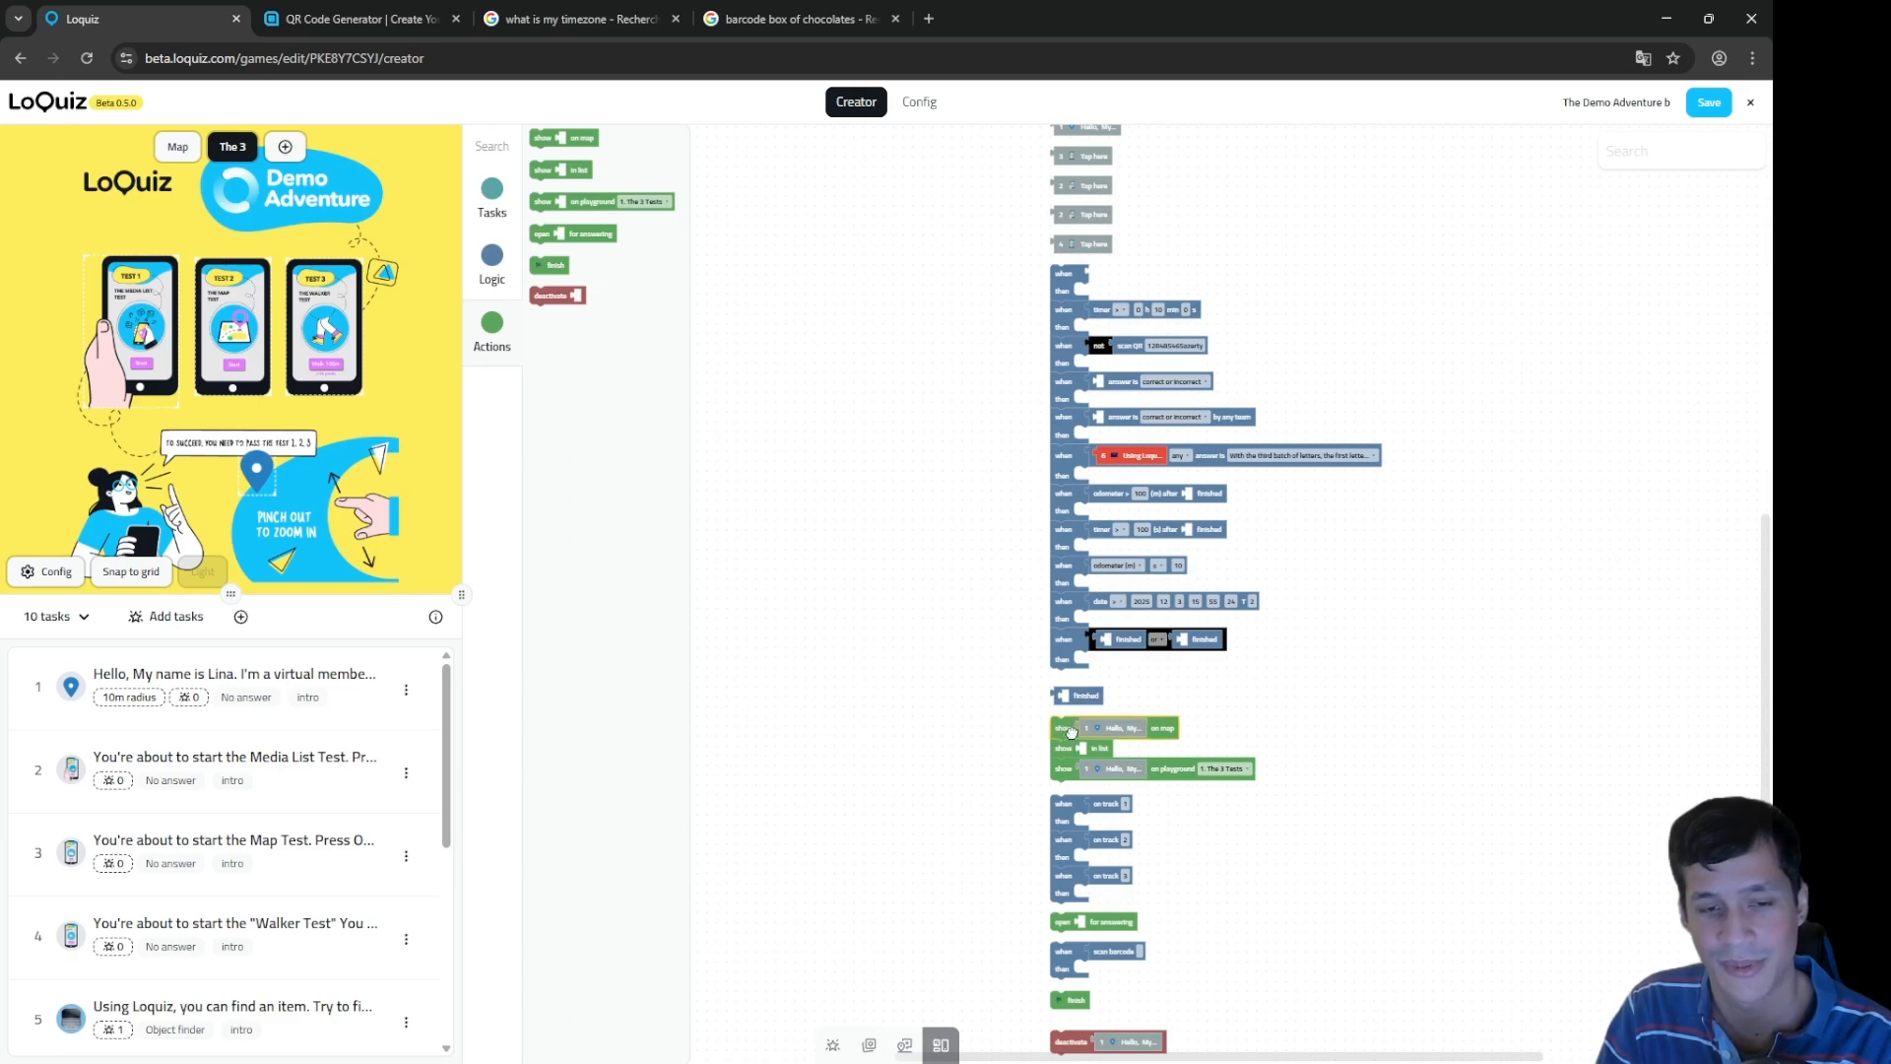
pyautogui.moveTo(1067, 729); pyautogui.dragTo(1066, 681)
pyautogui.moveTo(1061, 808); pyautogui.dragTo(1061, 746)
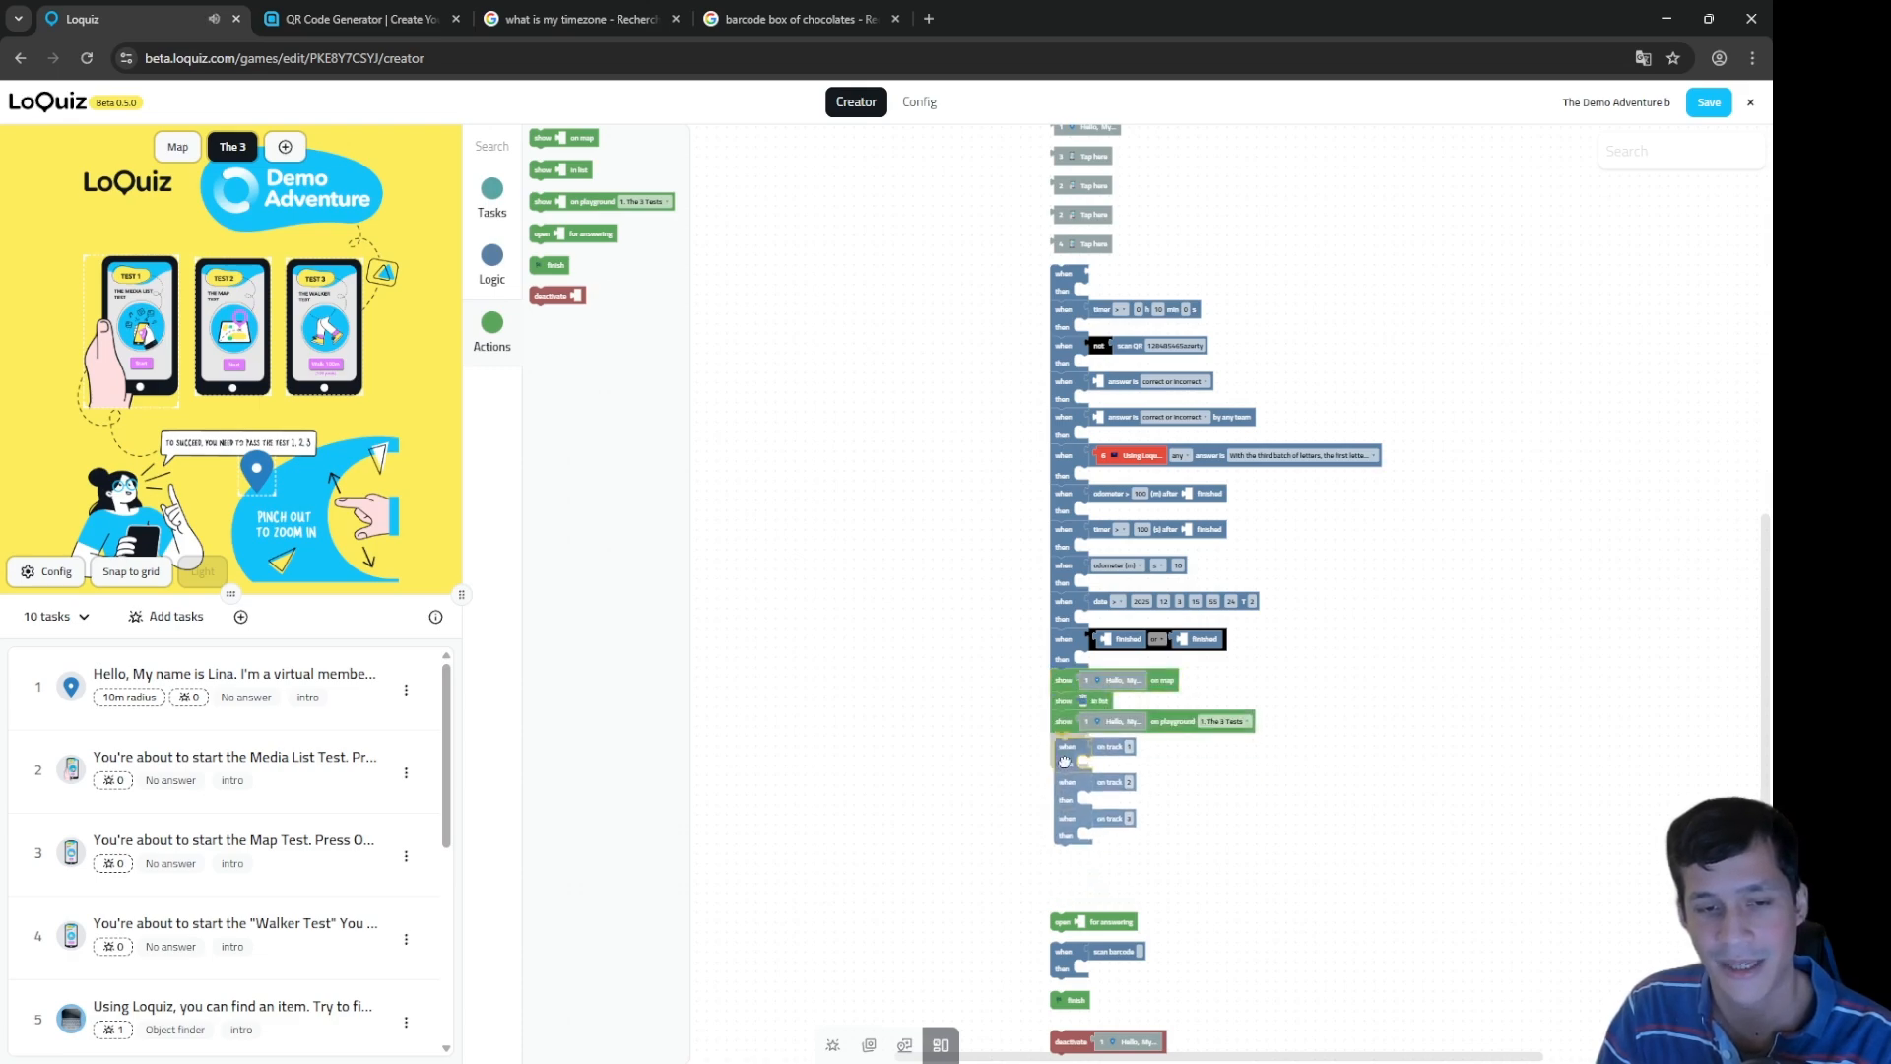
pyautogui.moveTo(1059, 274); pyautogui.dragTo(1214, 322)
pyautogui.moveTo(1023, 839); pyautogui.dragTo(991, 655)
pyautogui.moveTo(1041, 755); pyautogui.dragTo(1065, 800)
pyautogui.moveTo(1062, 813); pyautogui.dragTo(1170, 718)
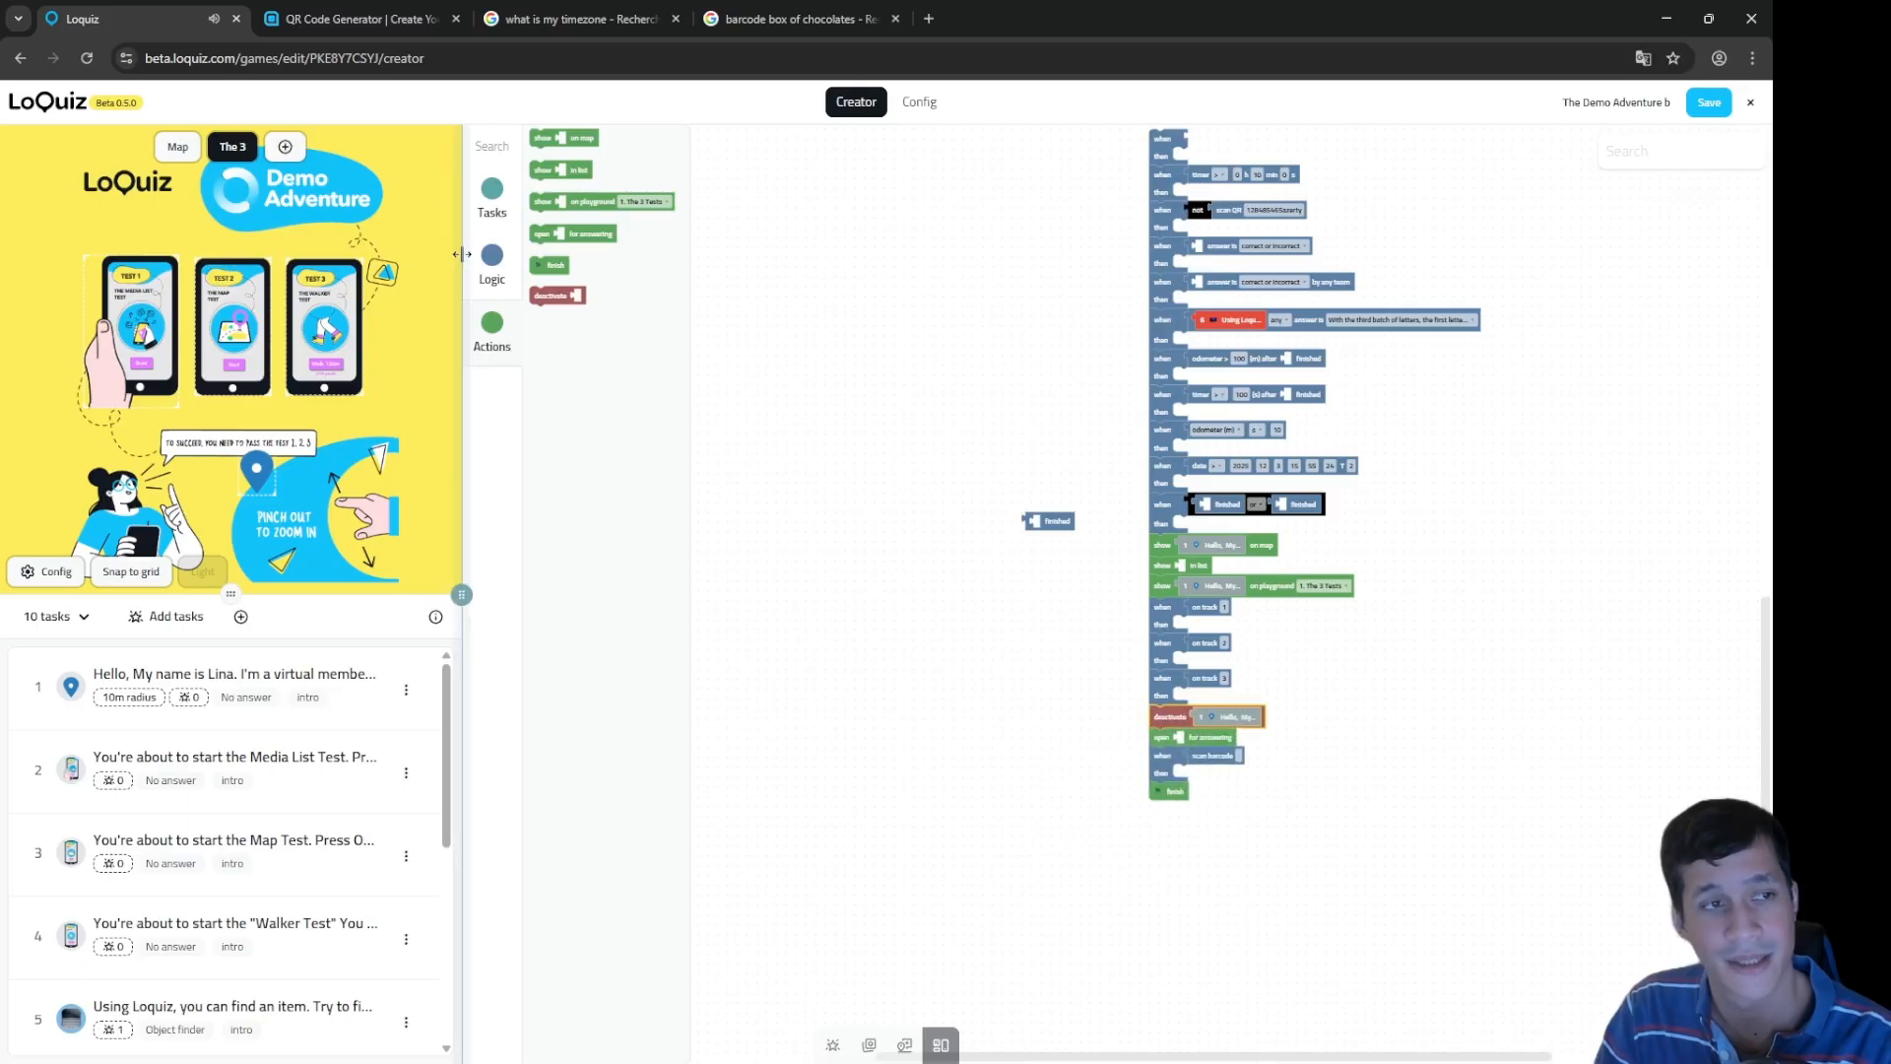
# Step: Delete the old 43-block practice stack
pyautogui.click(492, 258)
pyautogui.moveTo(556, 156); pyautogui.dragTo(1142, 165)
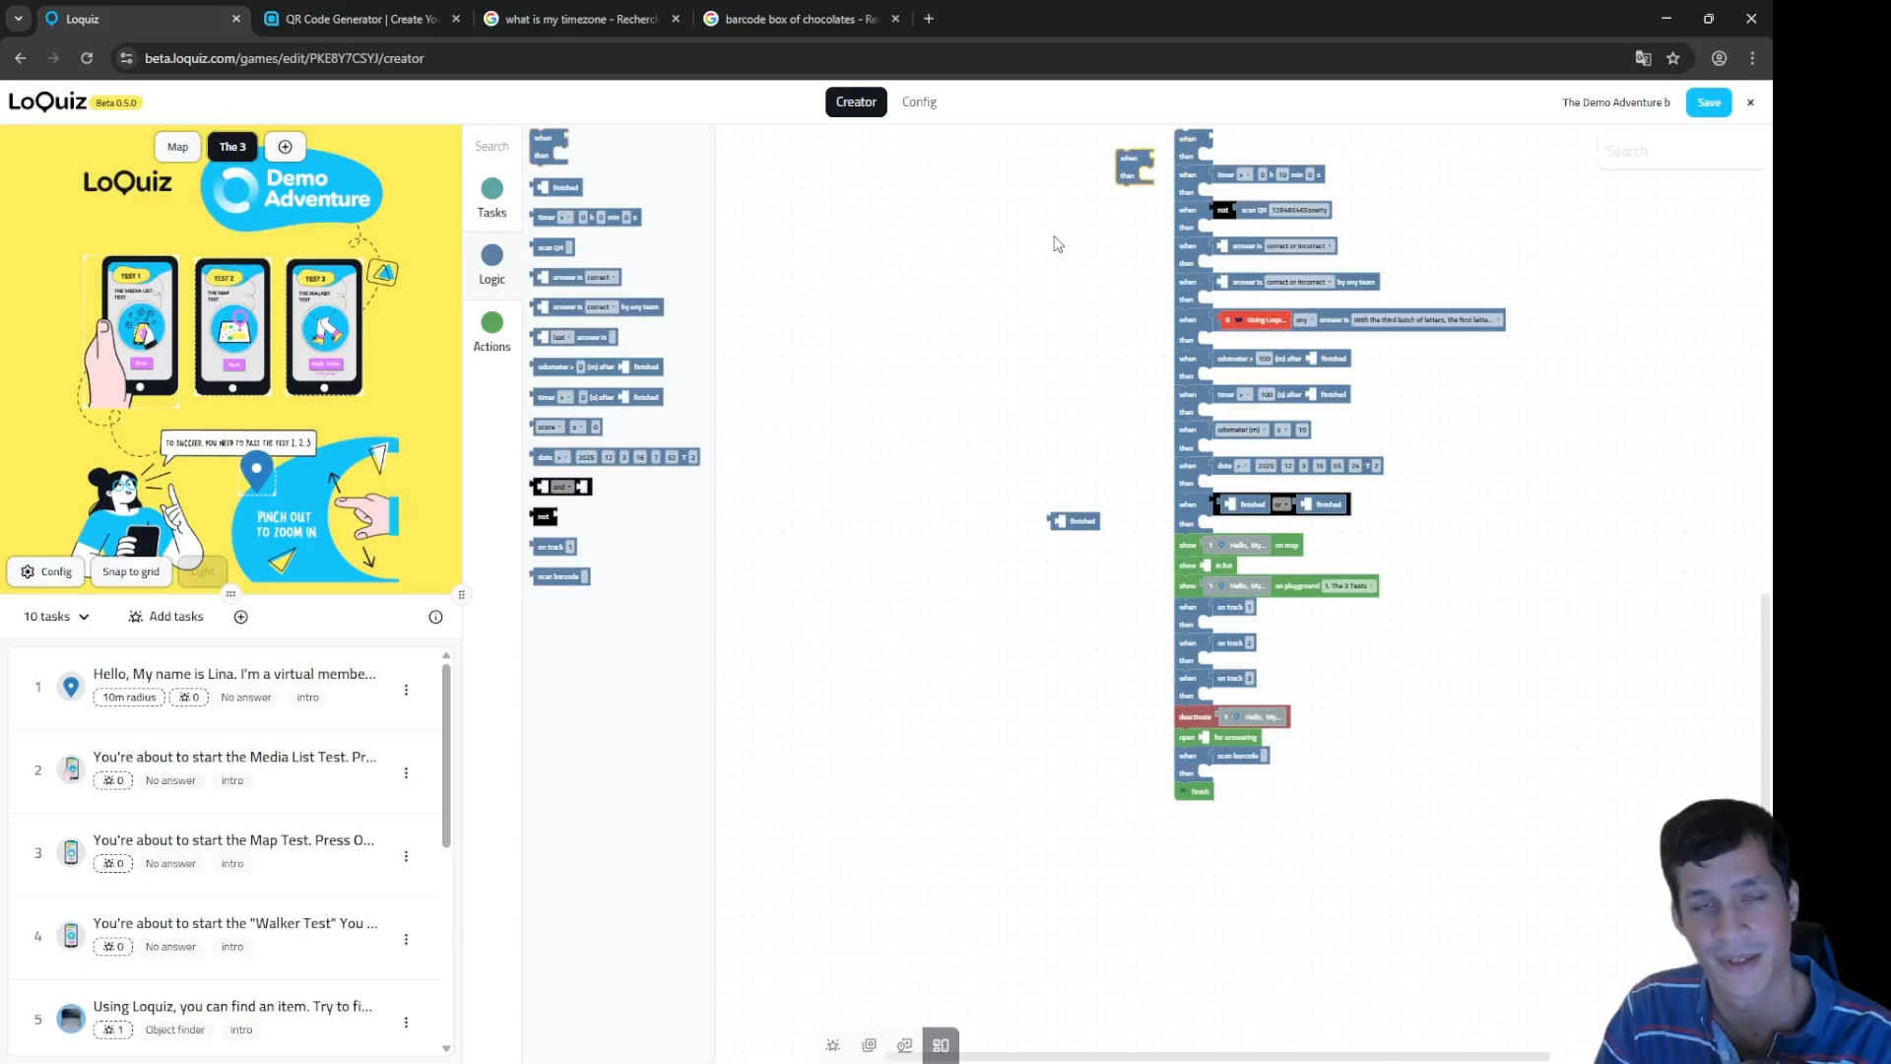
pyautogui.moveTo(1055, 241); pyautogui.dragTo(1013, 415)
pyautogui.moveTo(1103, 346); pyautogui.dragTo(1116, 321)
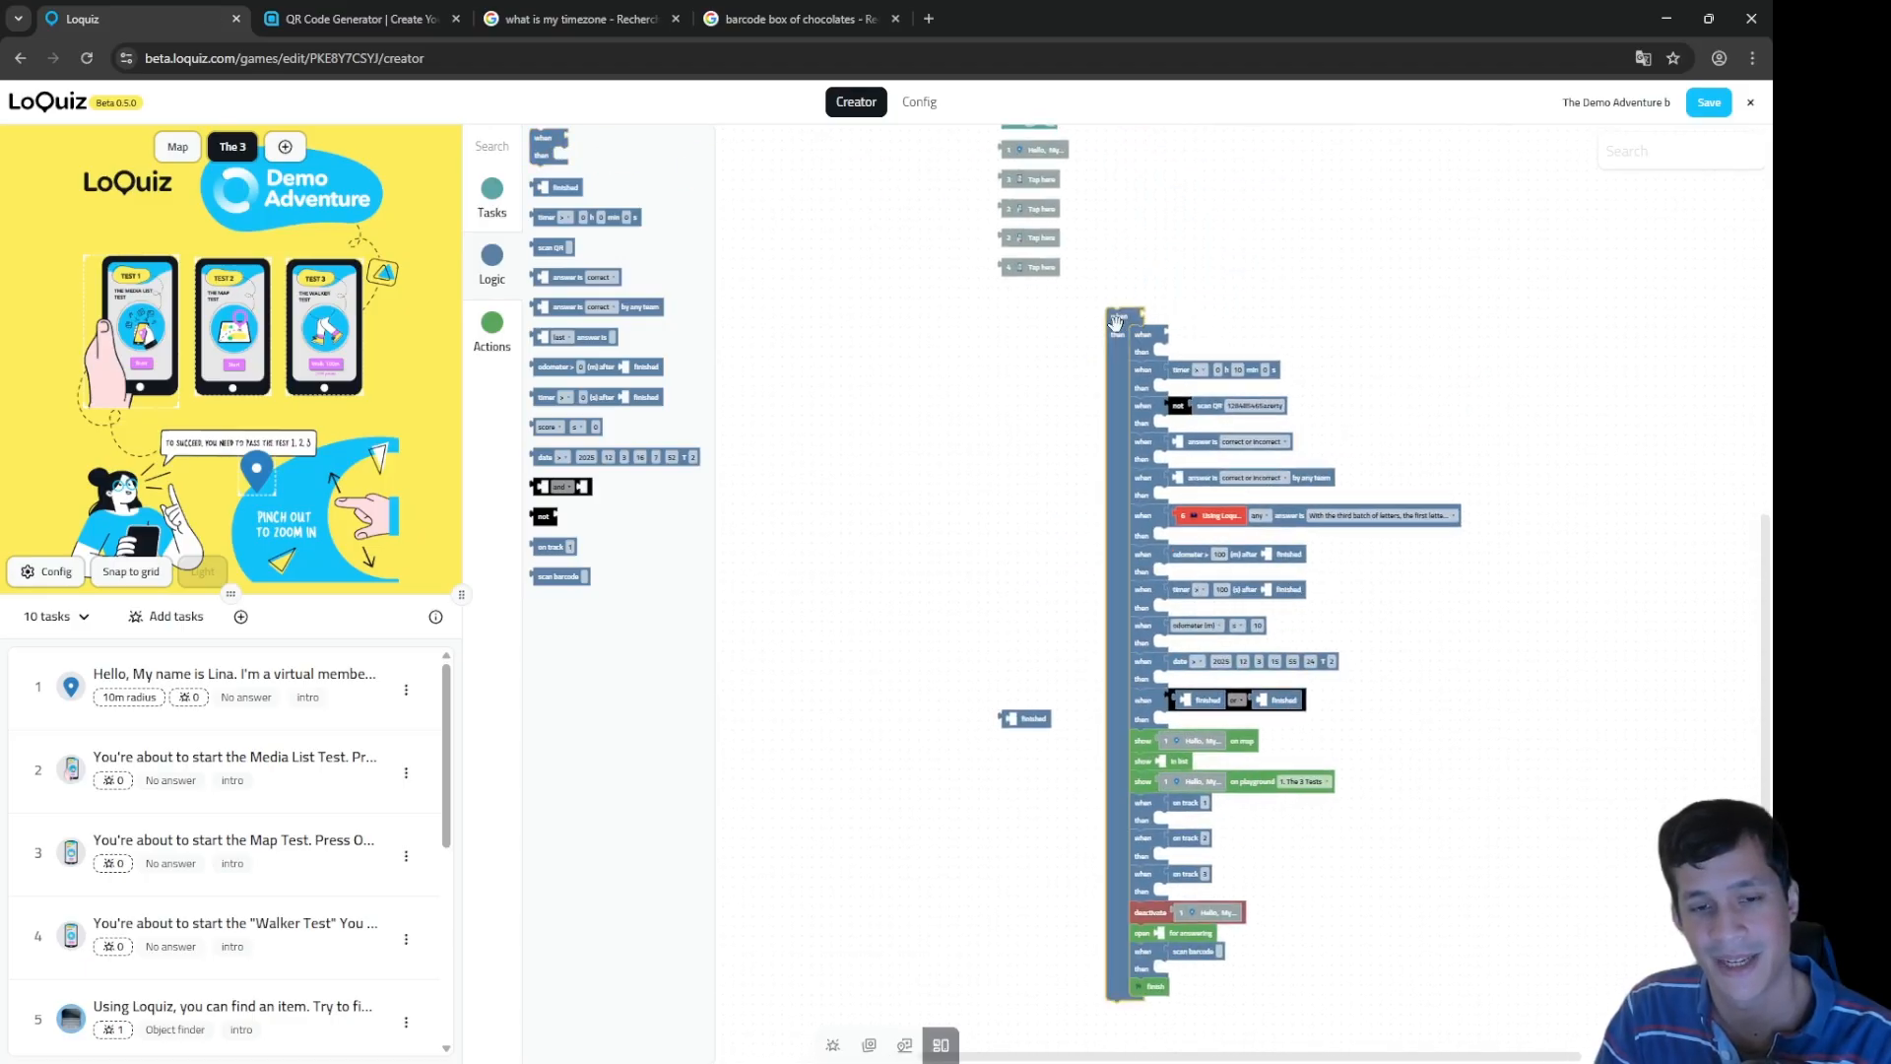
pyautogui.rightClick(1118, 367)
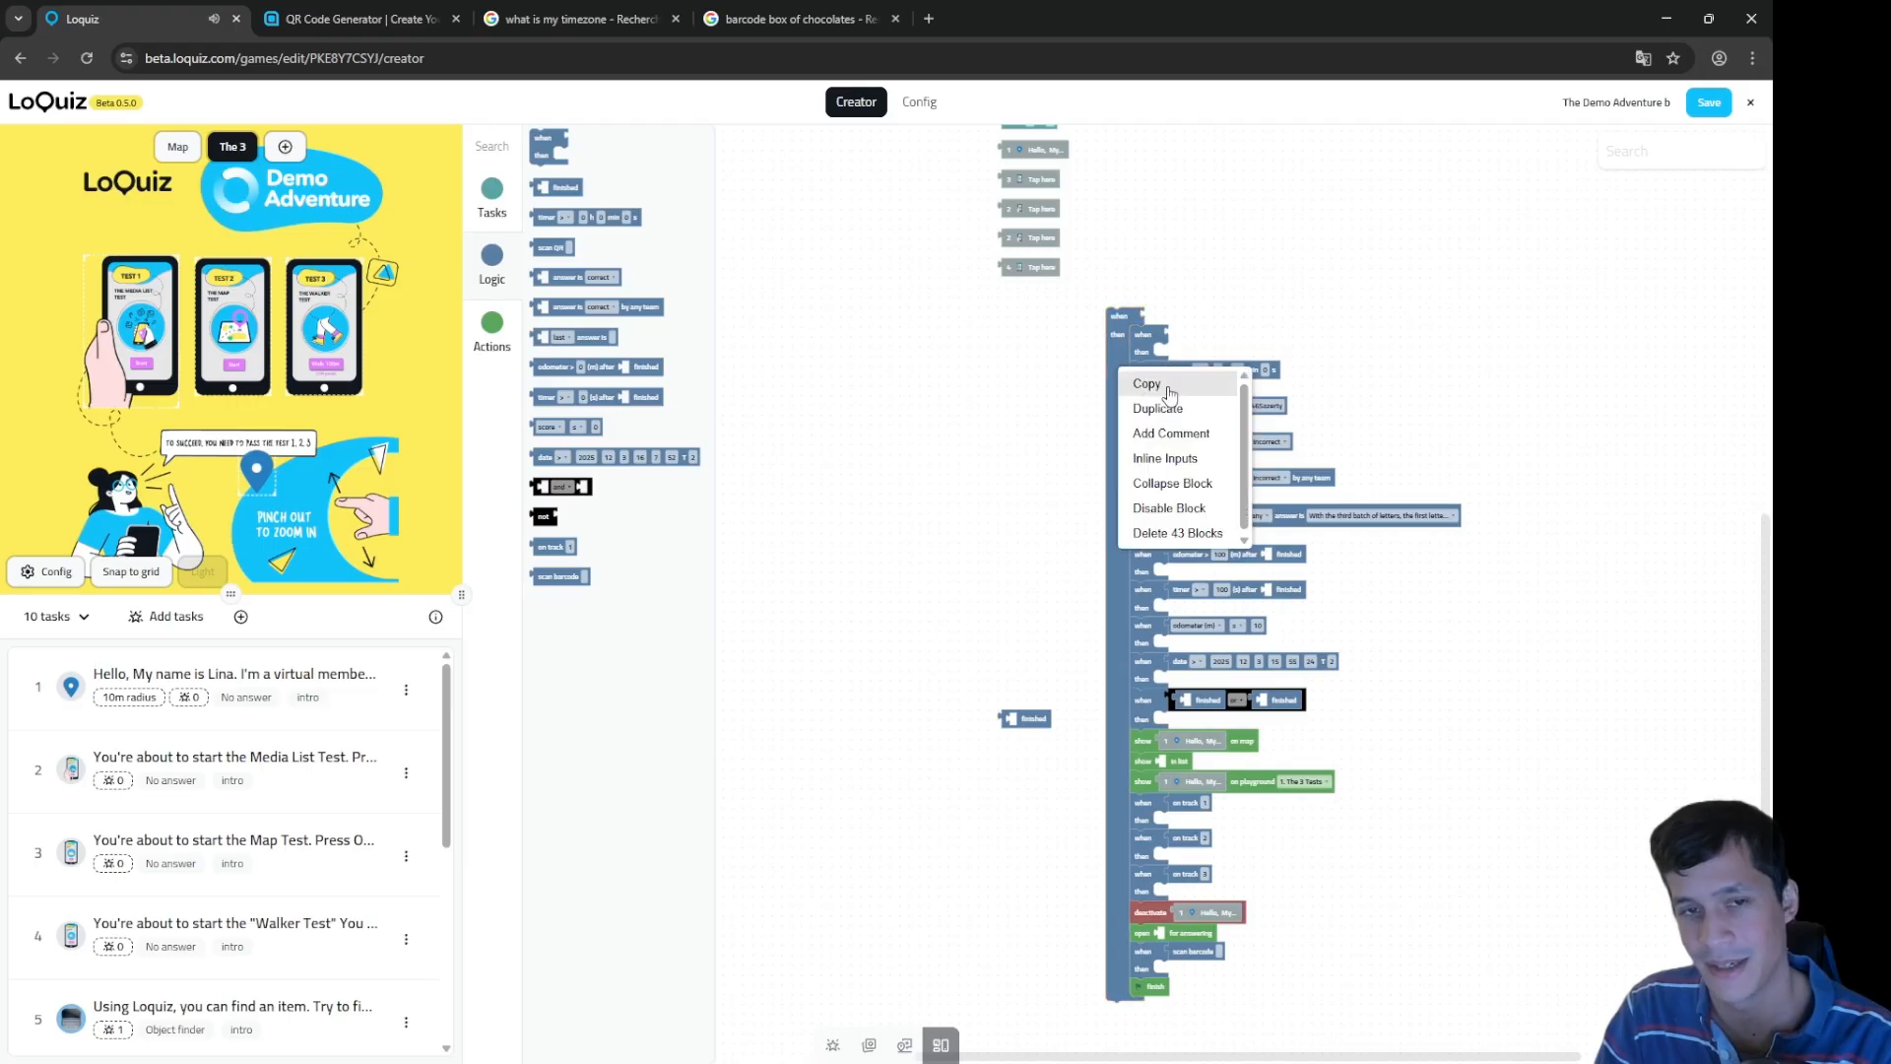
pyautogui.click(1186, 532)
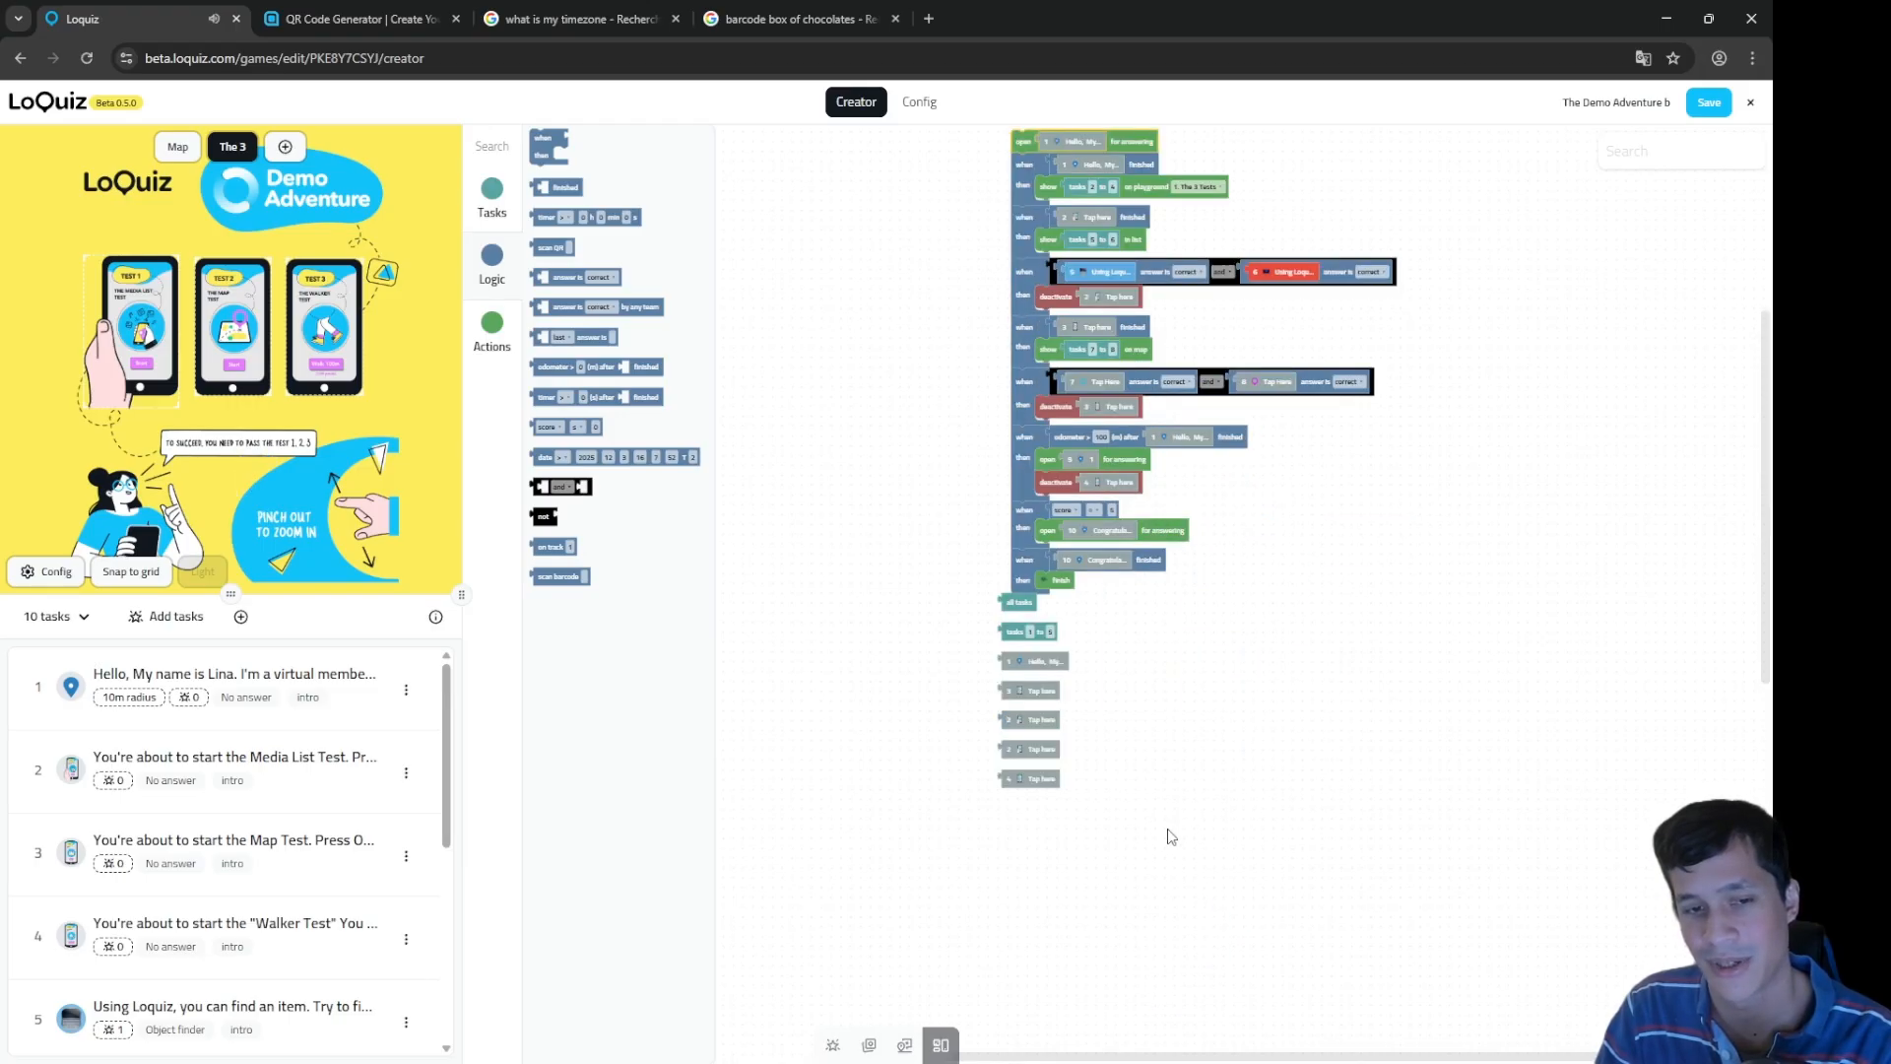
# Step: Delete the leftover loose blocks, leaving only the clean rule stack
pyautogui.moveTo(1051, 906); pyautogui.dragTo(1182, 305)
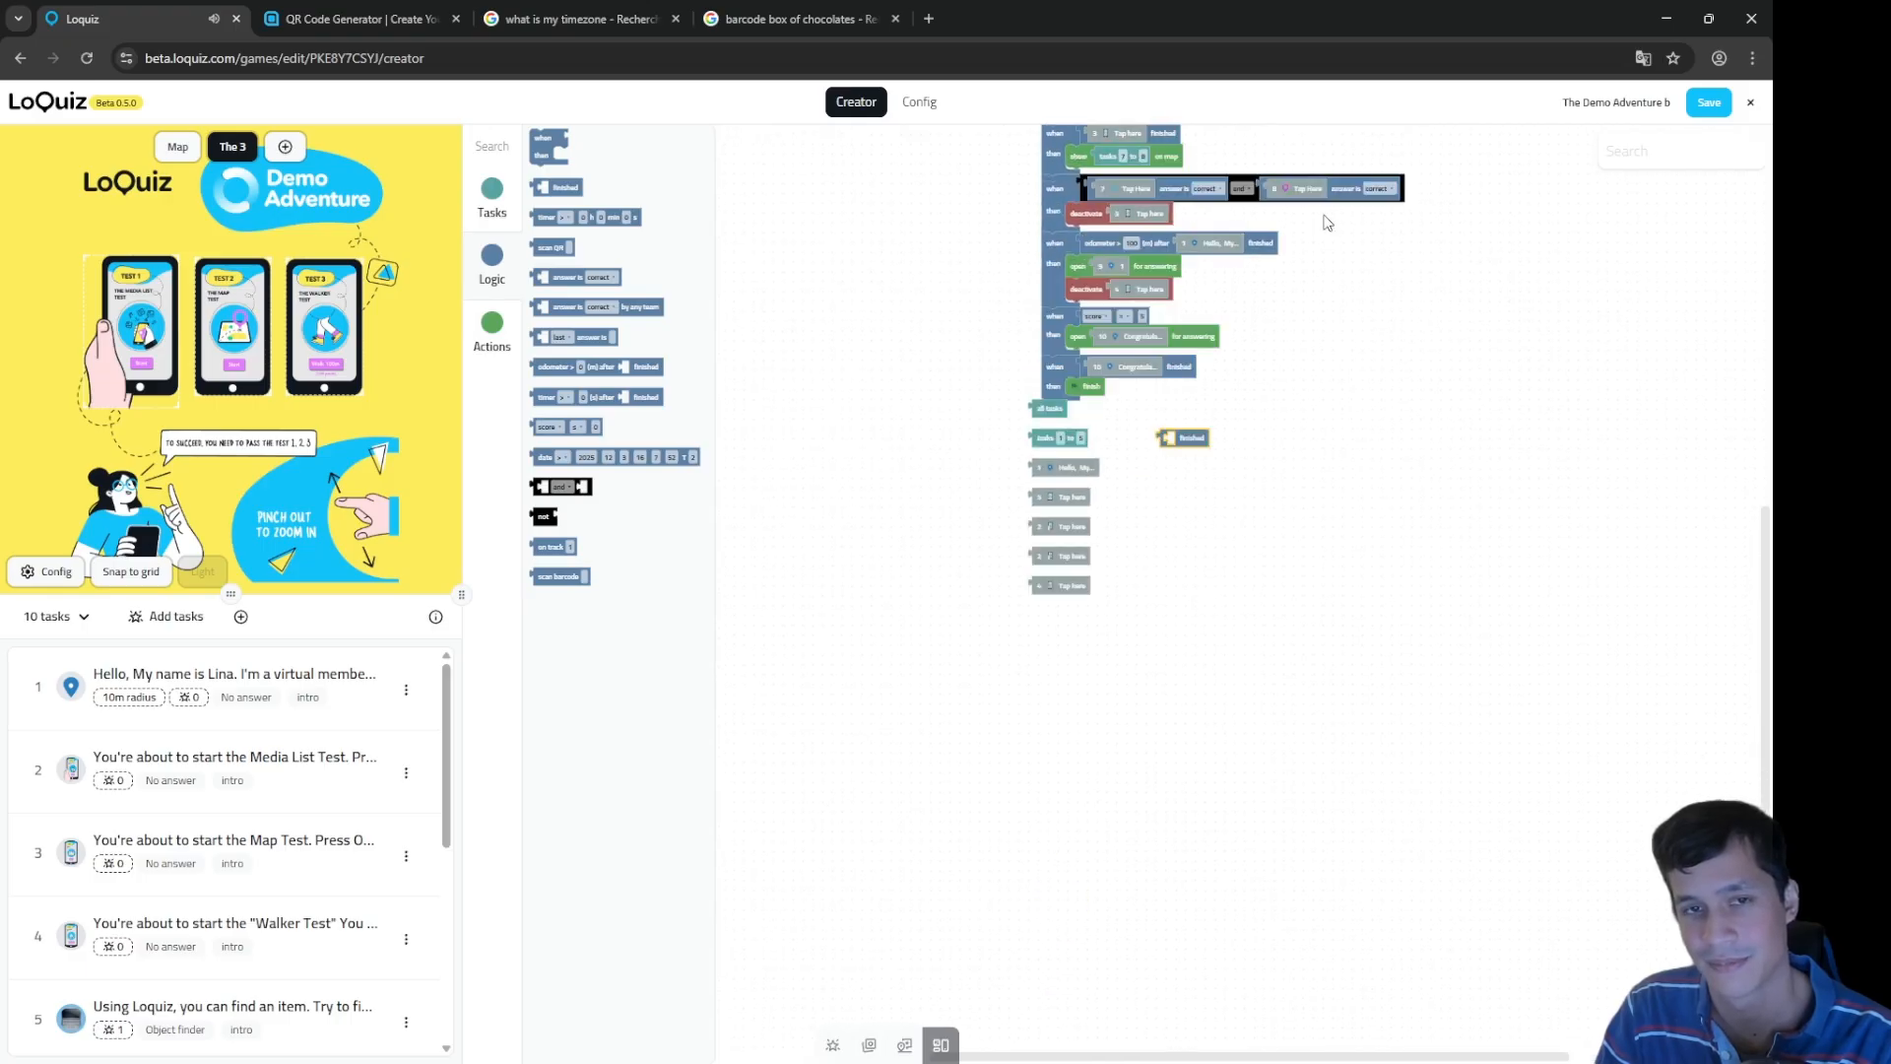
pyautogui.moveTo(1344, 341); pyautogui.dragTo(1402, 625)
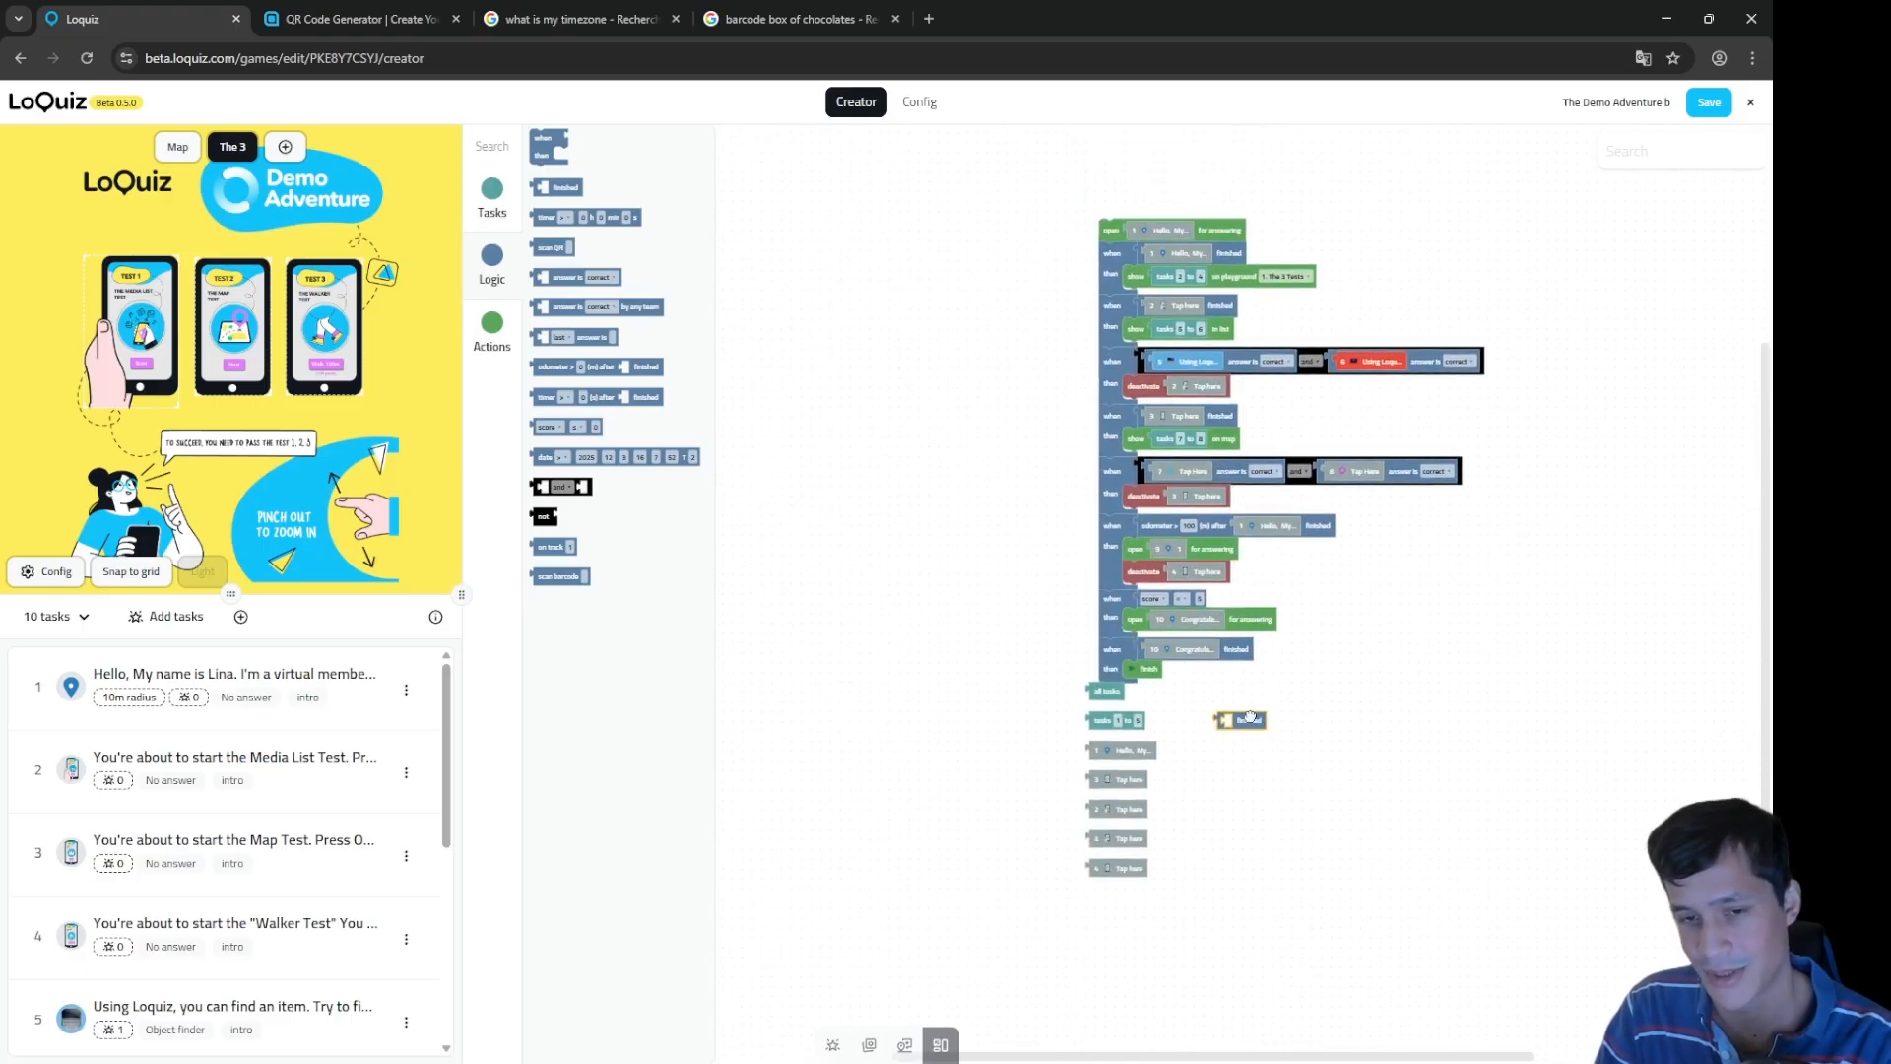
pyautogui.press('Delete')
pyautogui.click(1108, 720)
pyautogui.press('Delete')
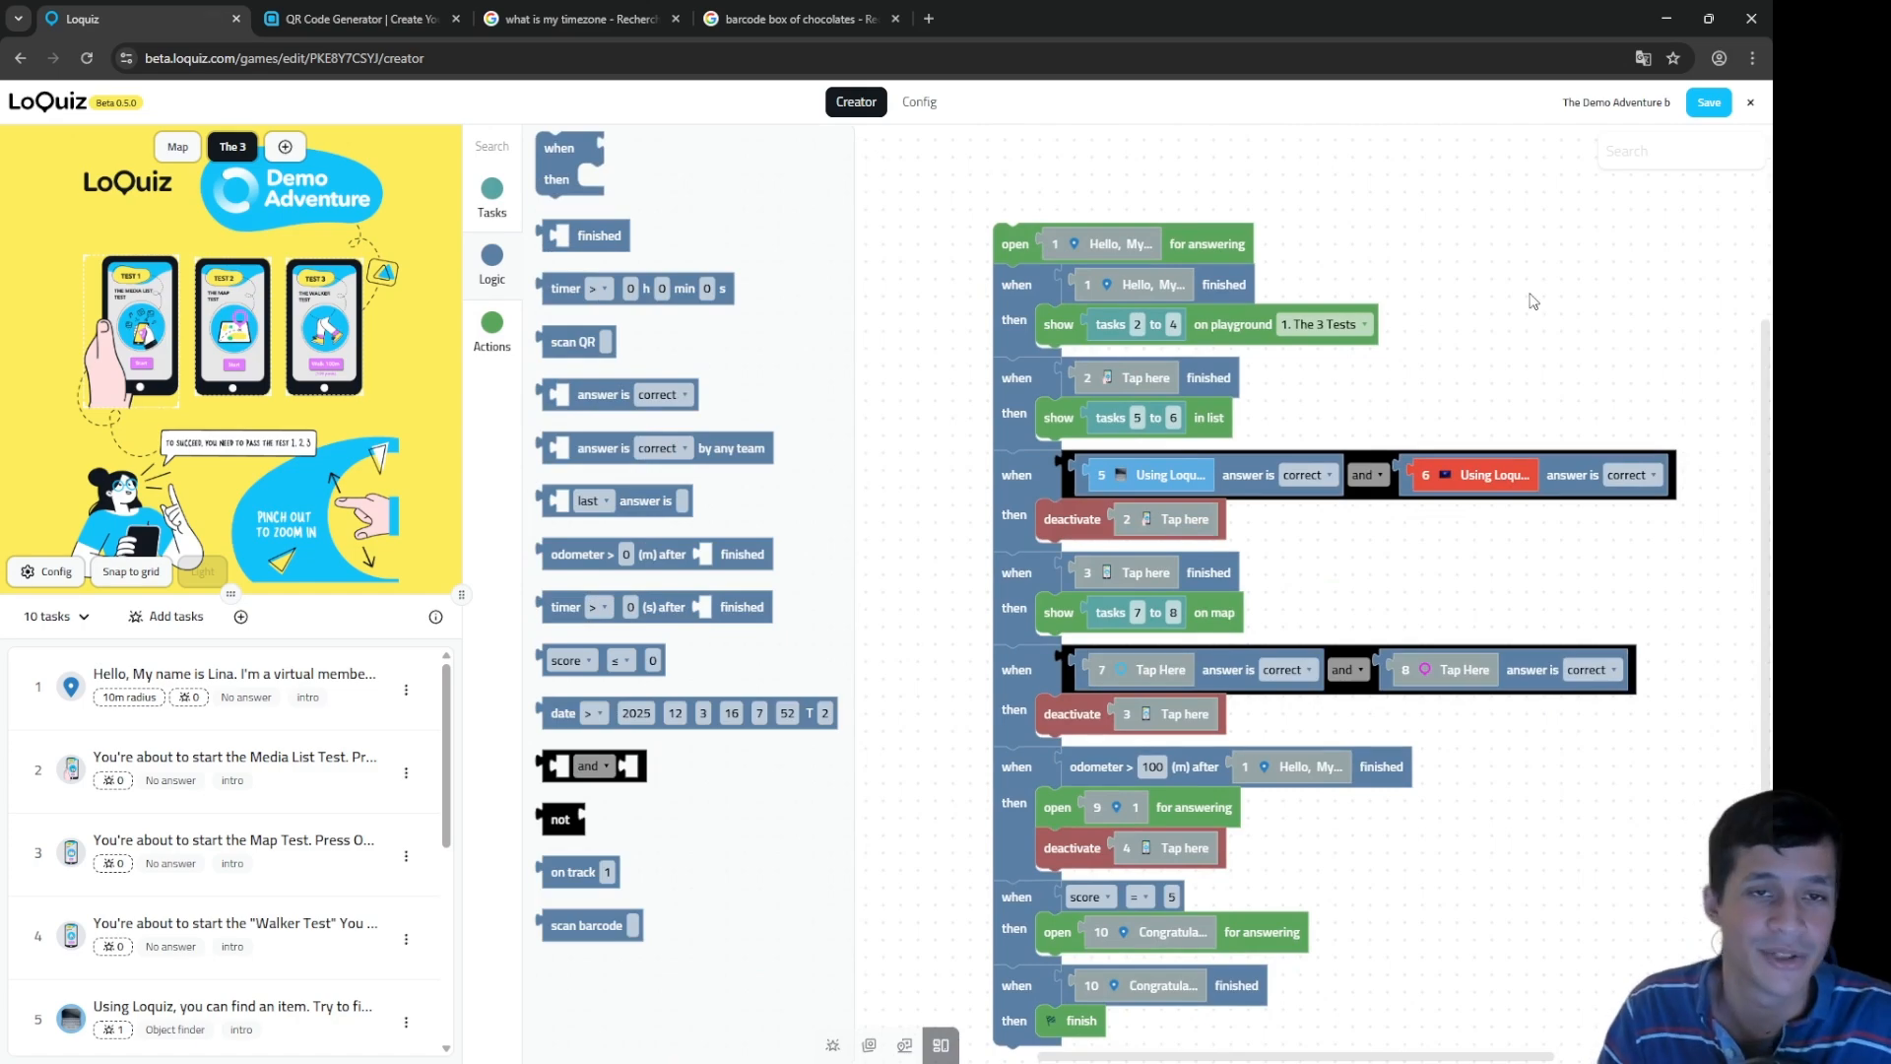
# Step: Detach the block opening task 1 for answering and set it just above the when/then rules
pyautogui.moveTo(1596, 340); pyautogui.dragTo(1571, 288)
pyautogui.moveTo(1282, 293); pyautogui.dragTo(1349, 525)
pyautogui.scroll(1, 1195, 405)
pyautogui.moveTo(1214, 306); pyautogui.dragTo(1389, 277)
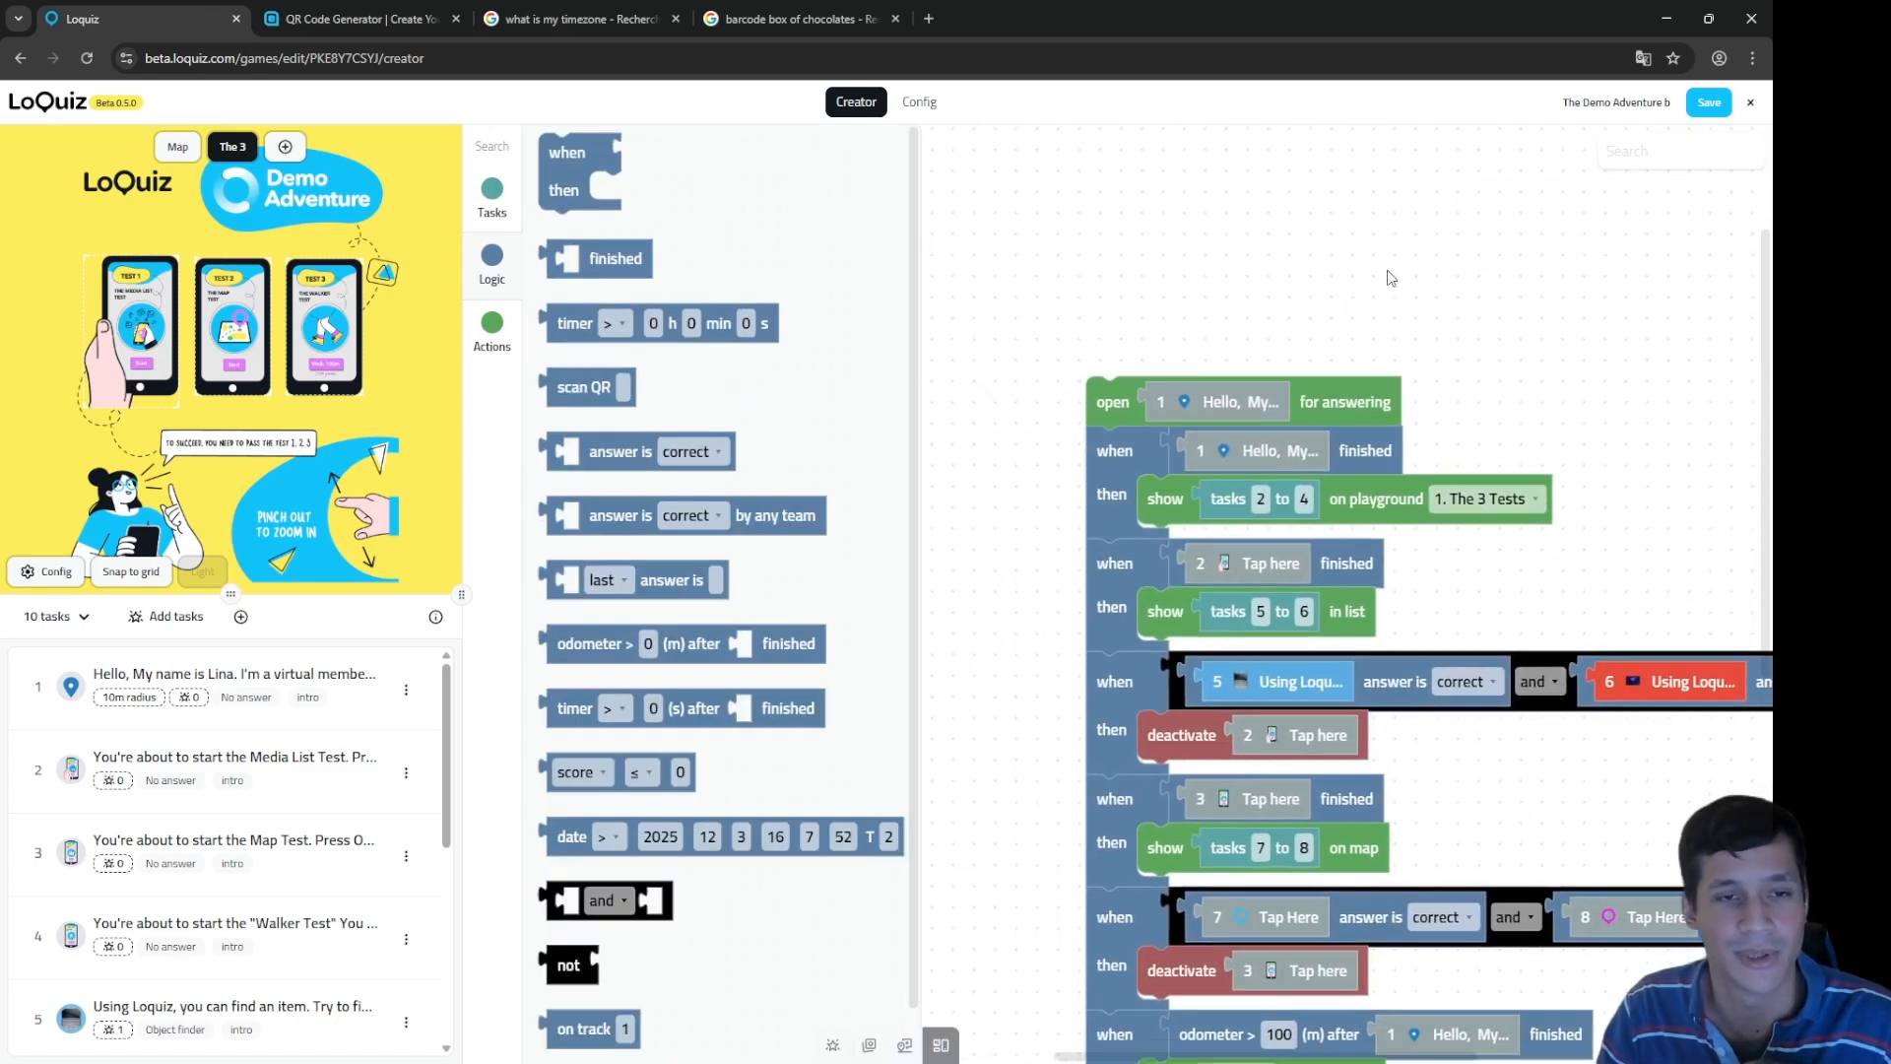
pyautogui.click(1335, 399)
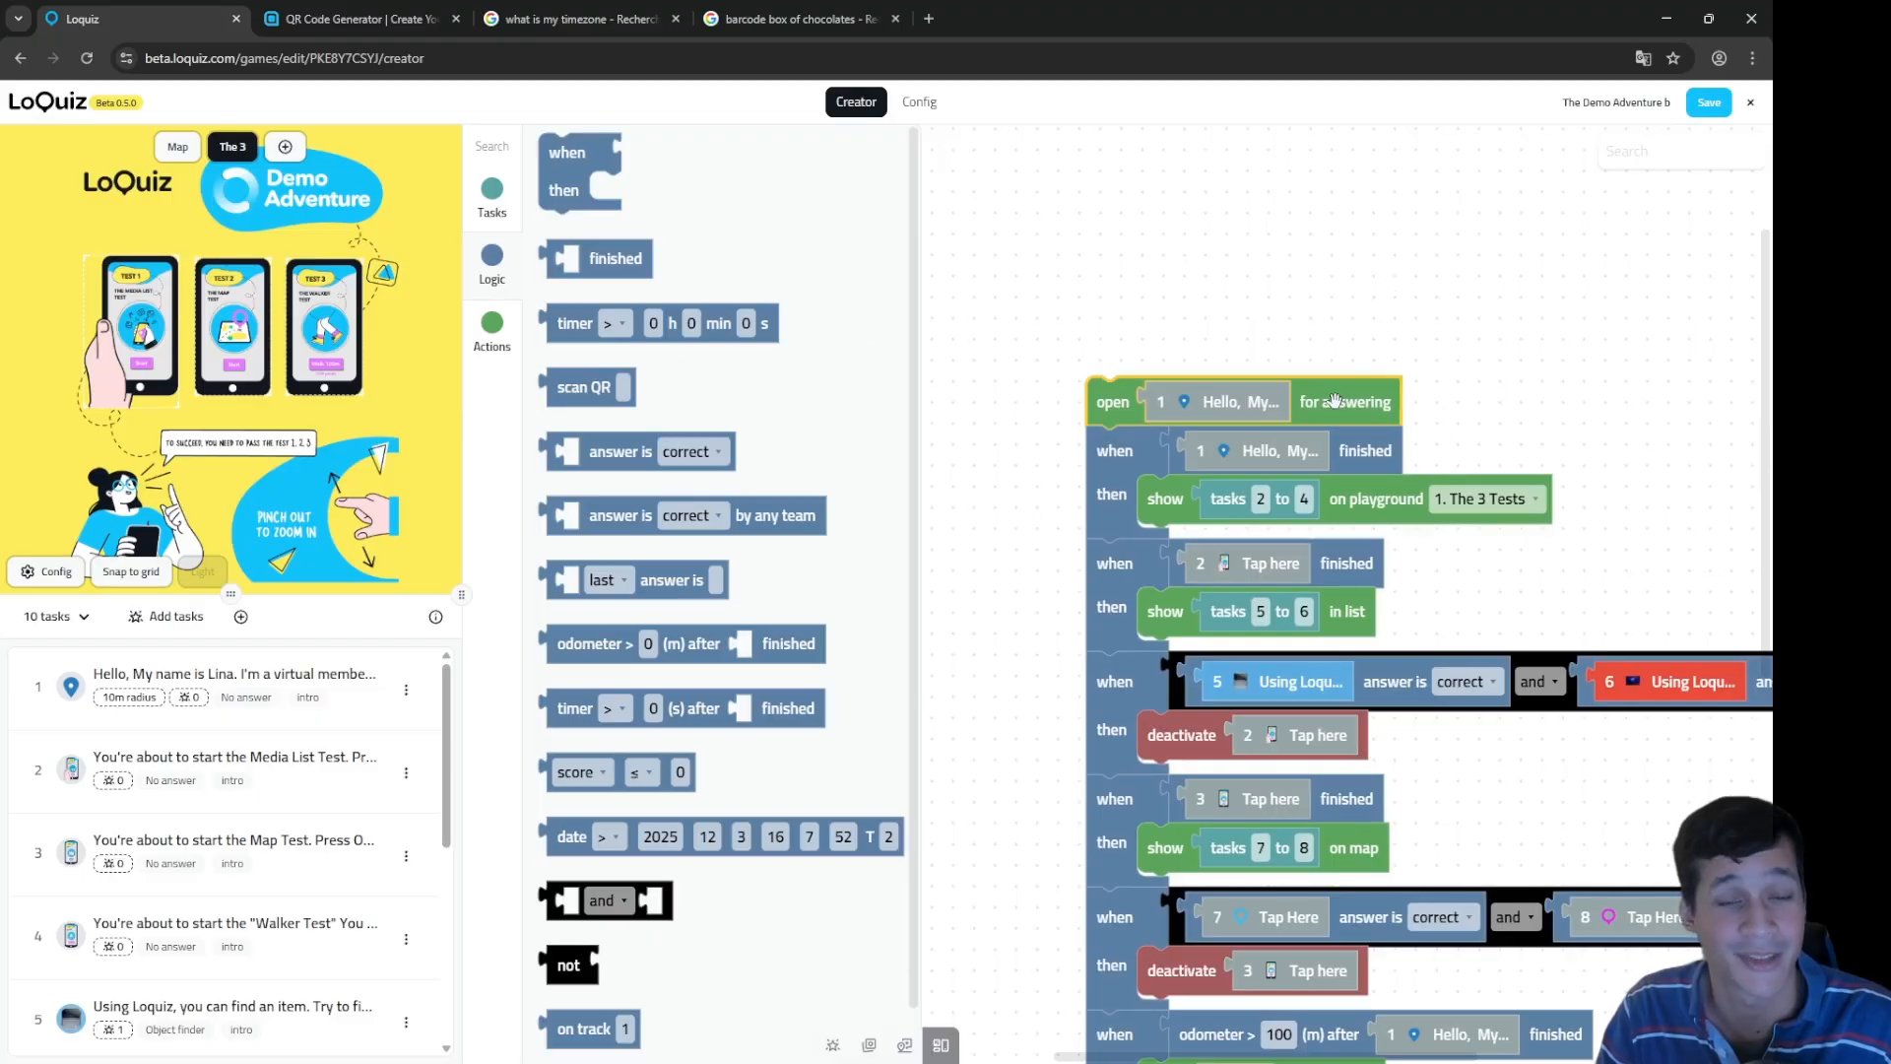
pyautogui.click(1242, 402)
pyautogui.click(1391, 424)
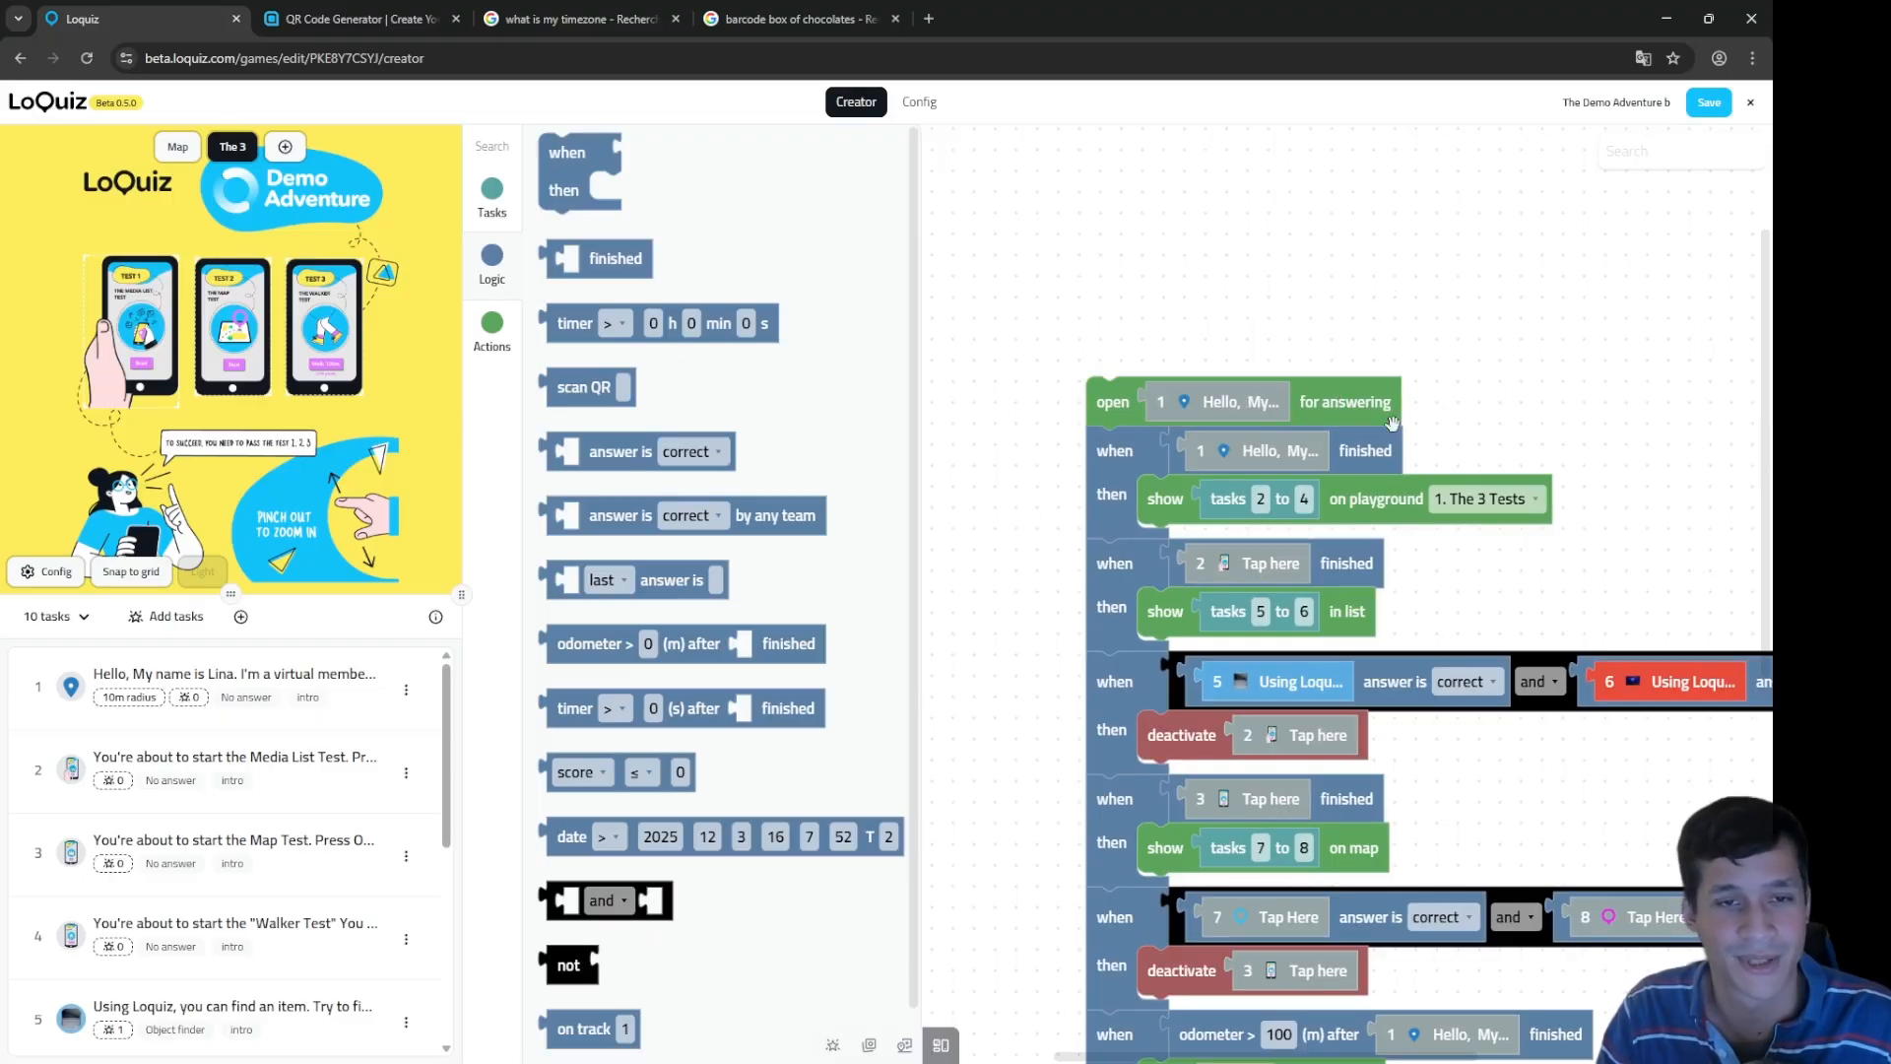
pyautogui.click(1093, 393)
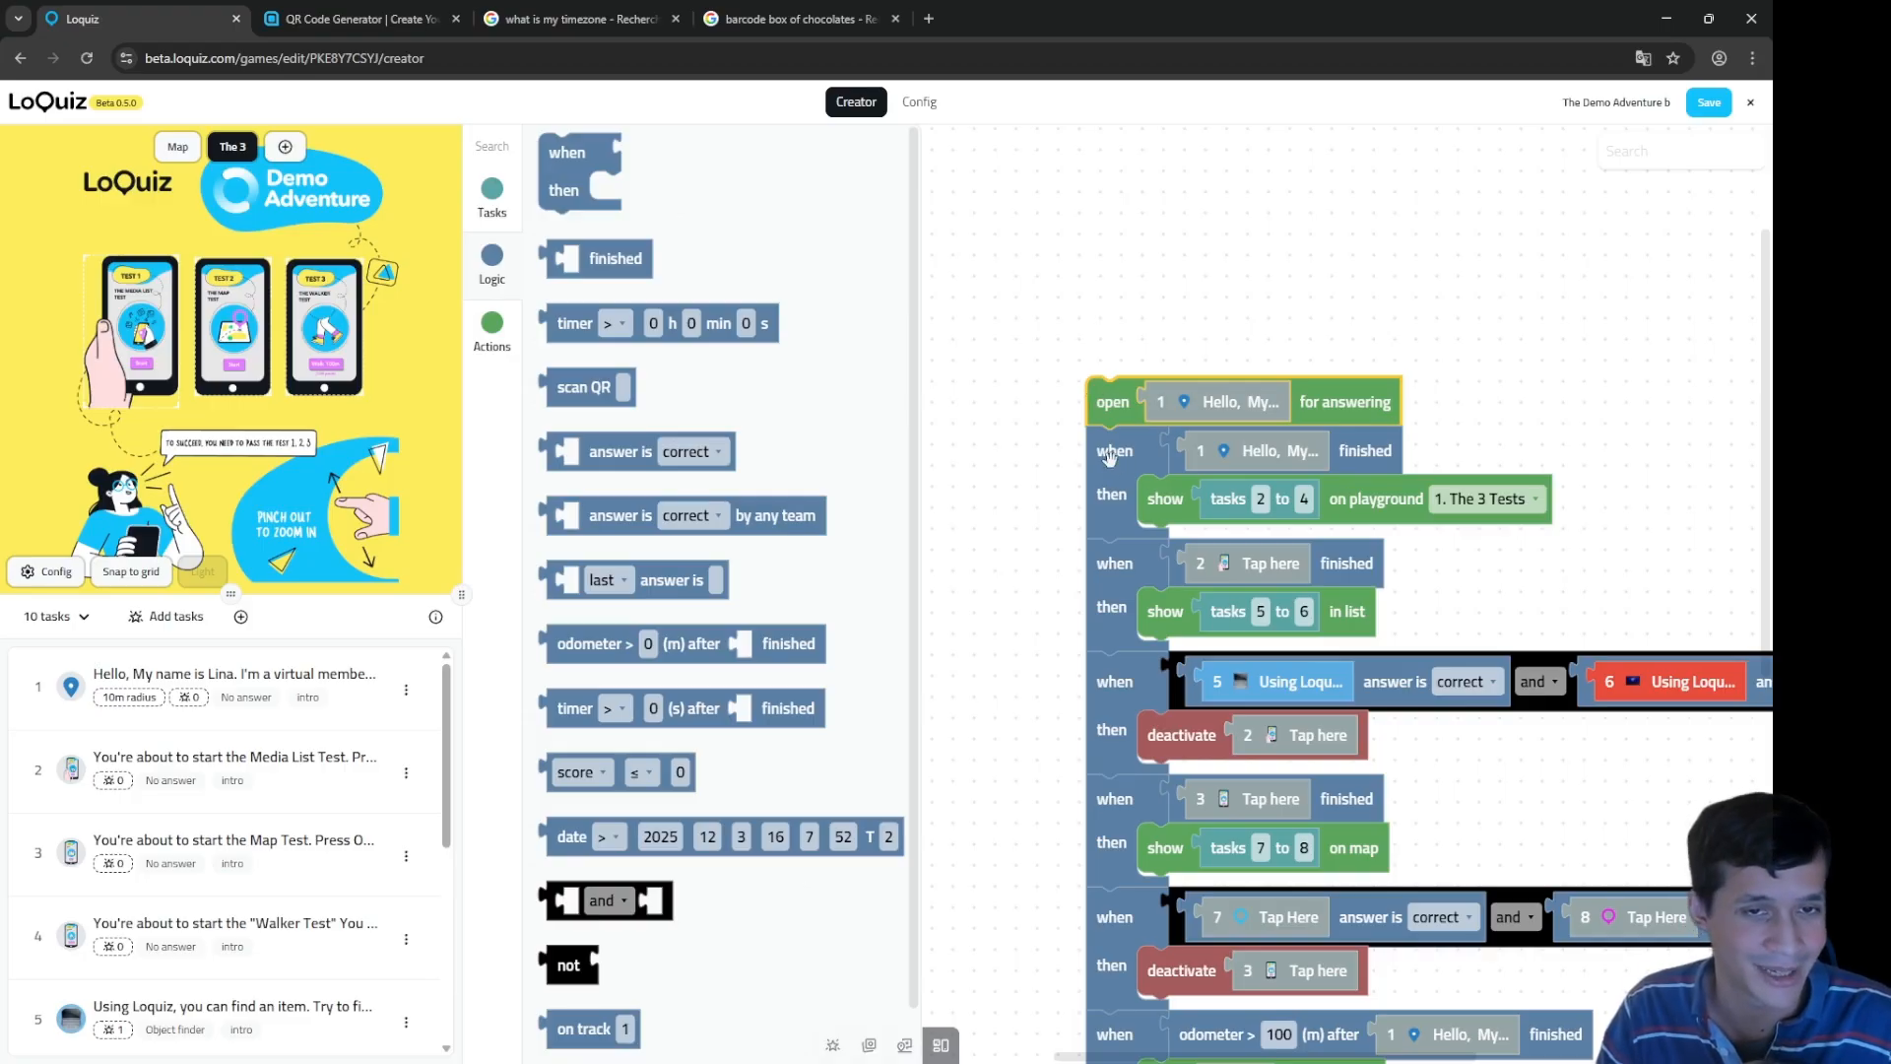
pyautogui.moveTo(1109, 453); pyautogui.dragTo(1102, 702)
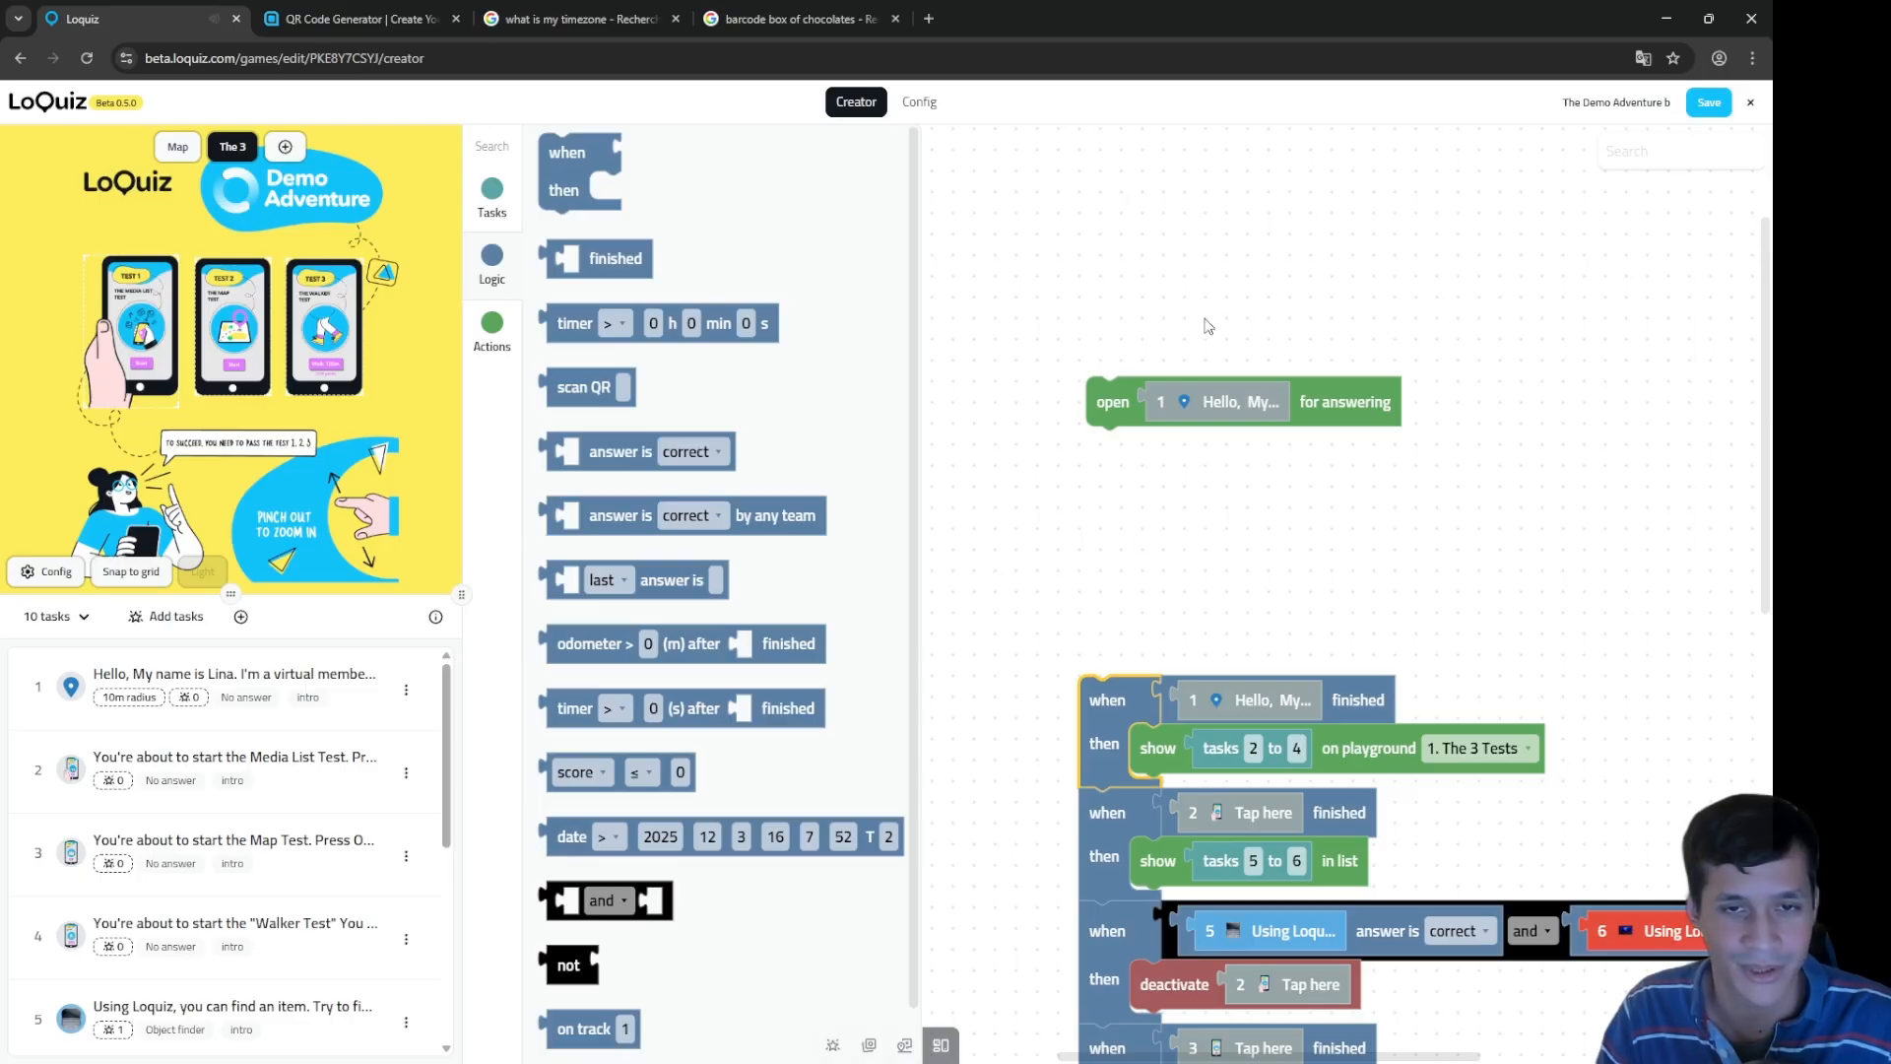
pyautogui.moveTo(1229, 338); pyautogui.dragTo(1322, 383)
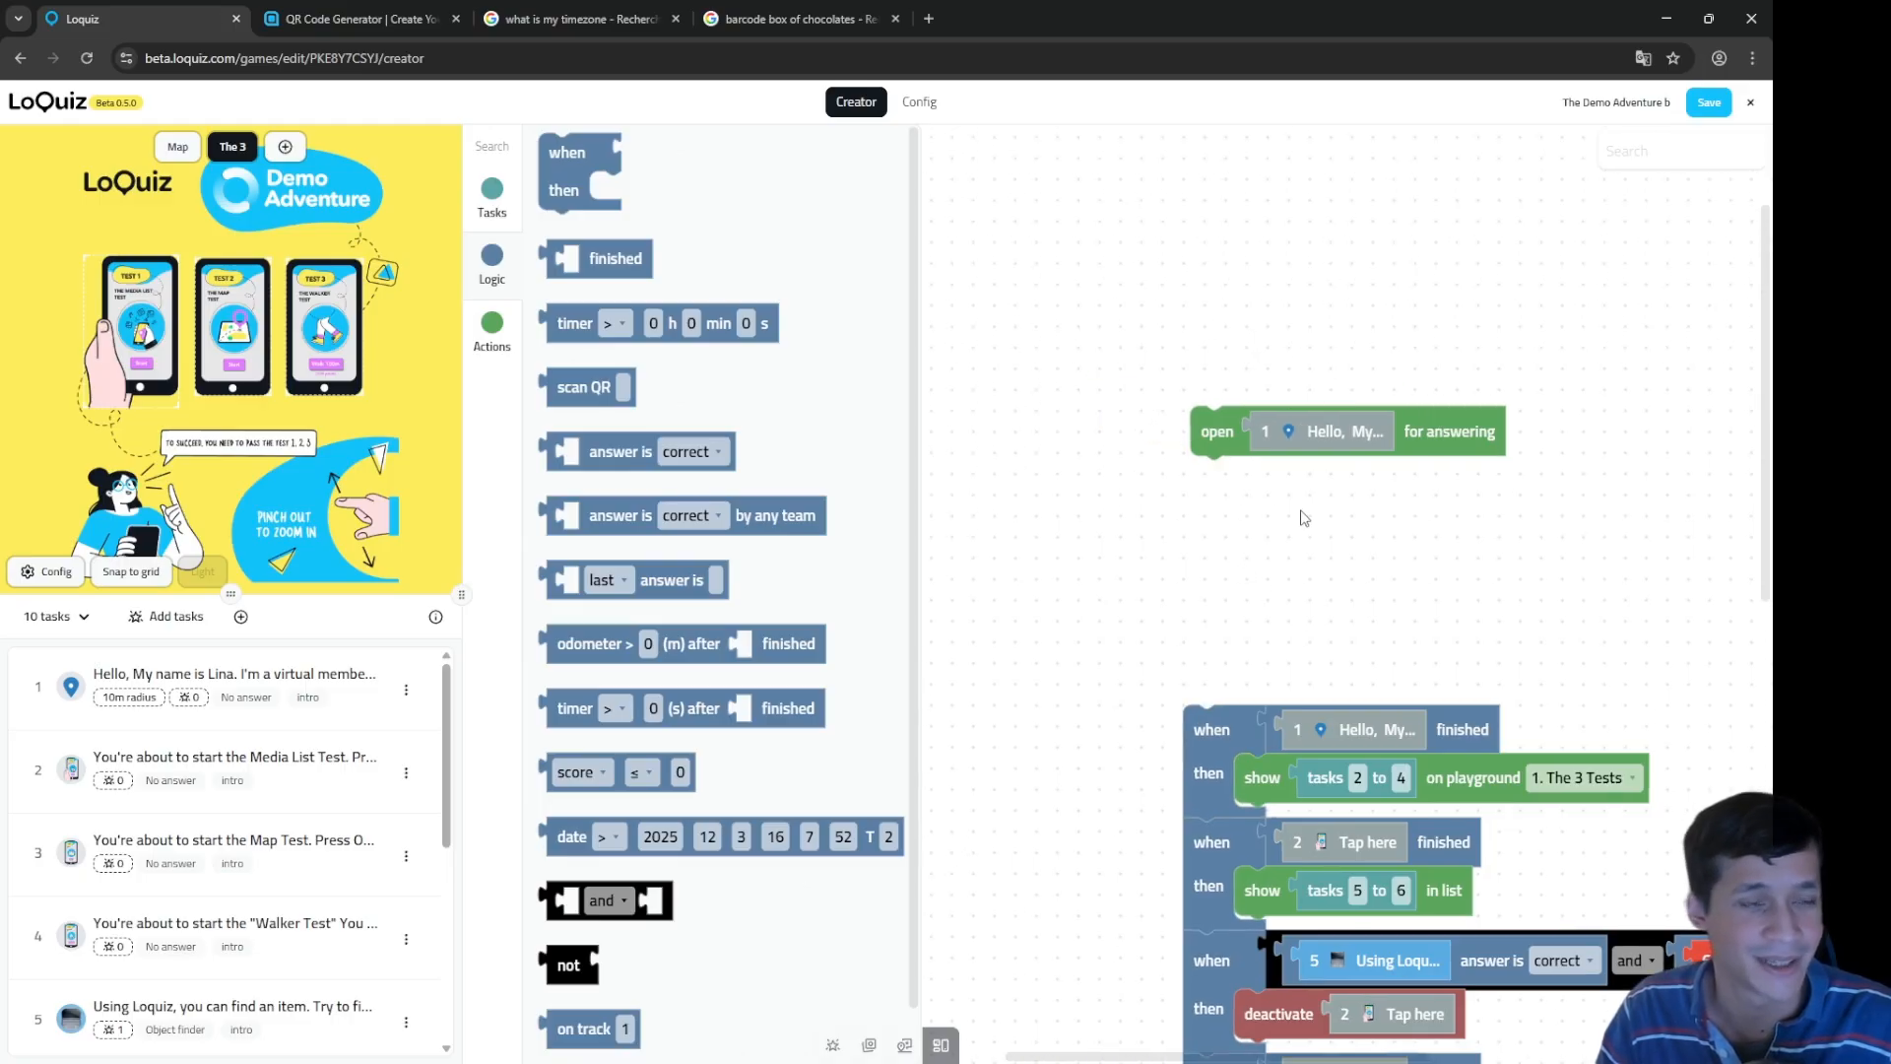
pyautogui.click(1308, 419)
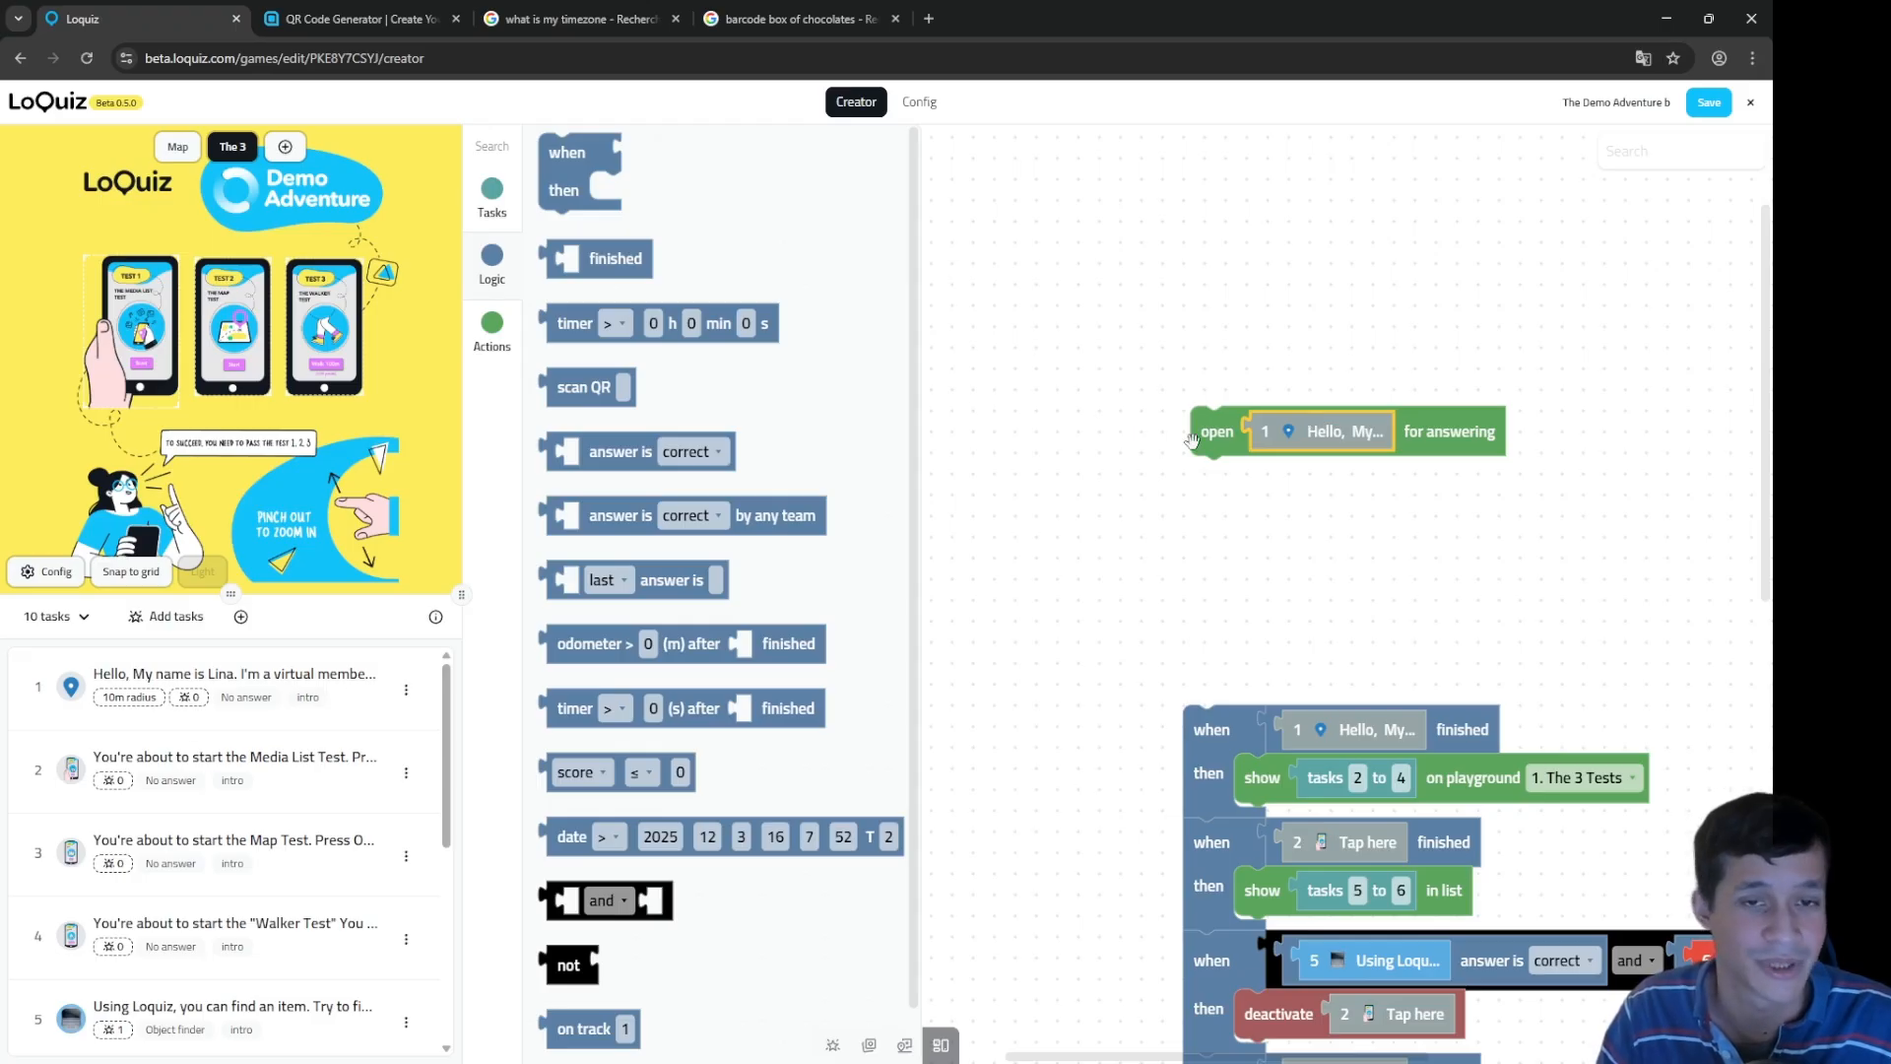
pyautogui.moveTo(1205, 432); pyautogui.dragTo(1160, 374)
# Step: Regroup the task 1 finished and task 2 rules, keeping the opening block on top
pyautogui.moveTo(1243, 828); pyautogui.dragTo(1352, 904)
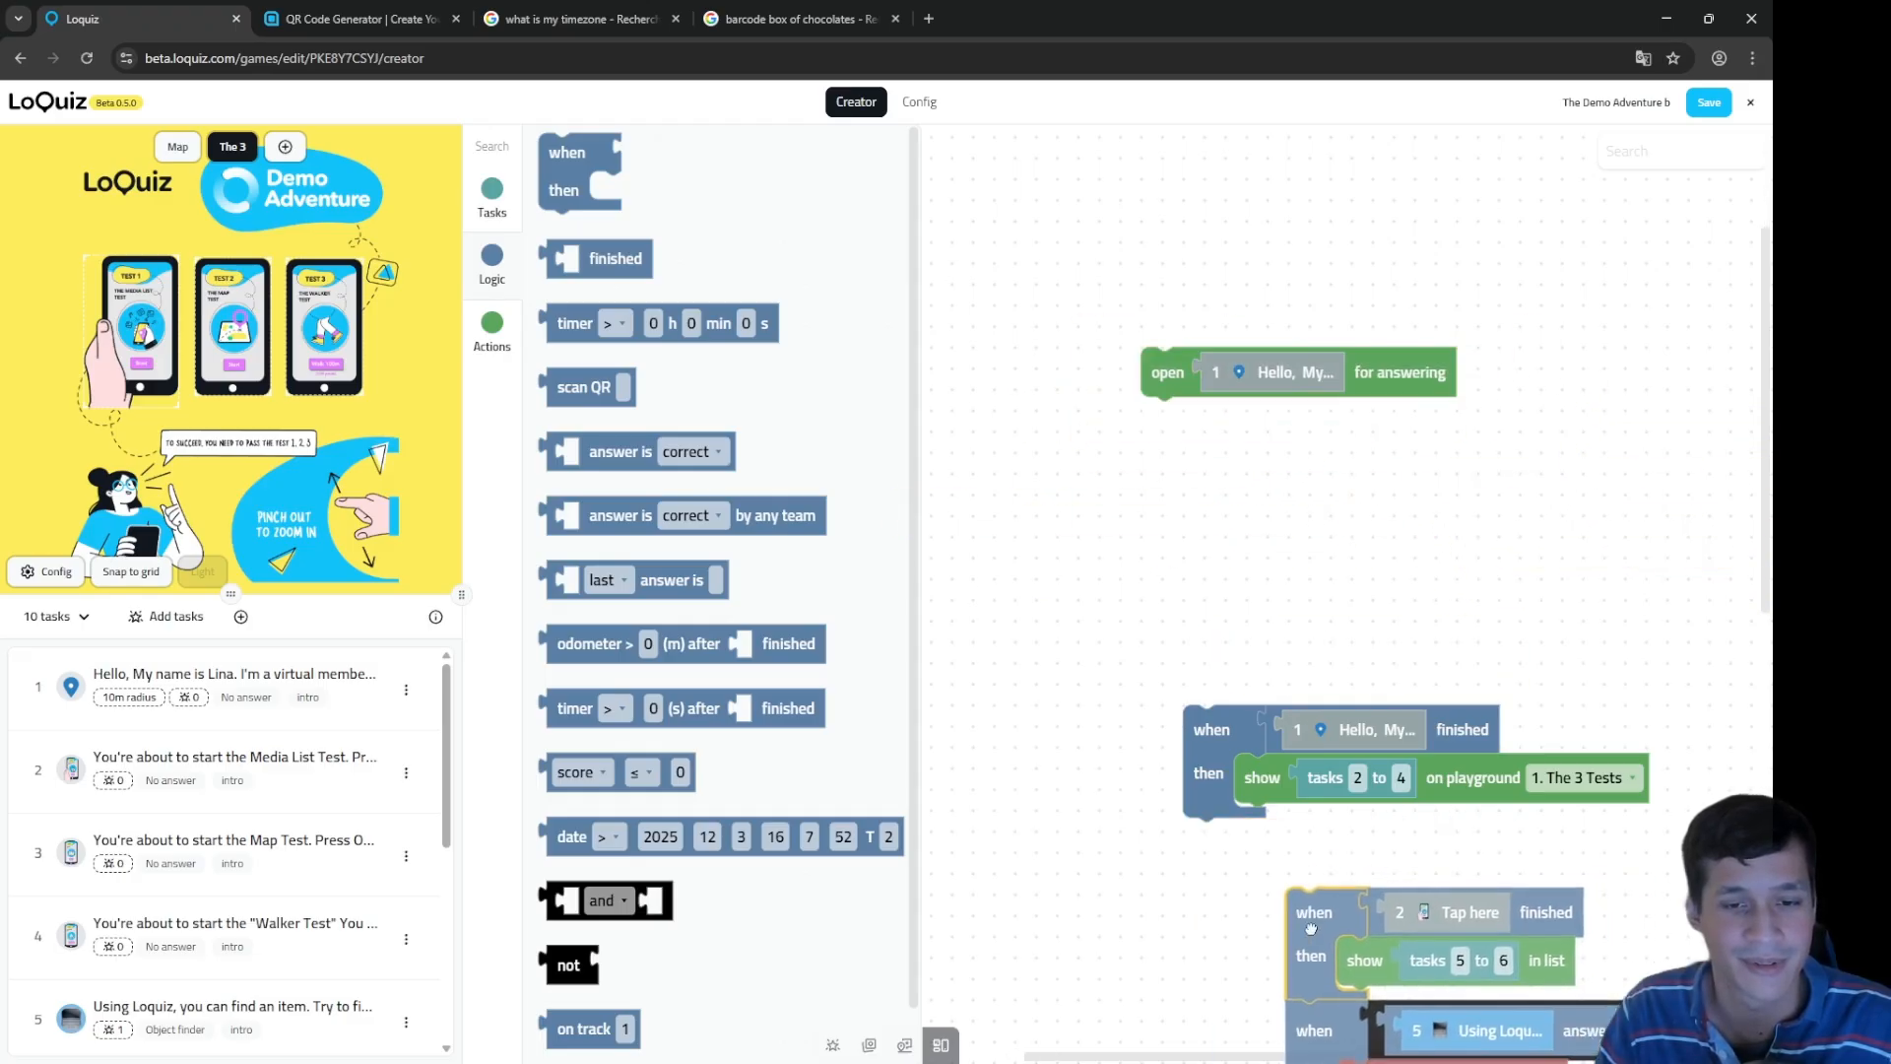
pyautogui.scroll(-1, 1210, 668)
pyautogui.moveTo(1210, 668); pyautogui.dragTo(1208, 564)
pyautogui.moveTo(1315, 809); pyautogui.dragTo(1213, 606)
pyautogui.click(1170, 282)
pyautogui.moveTo(1169, 281); pyautogui.dragTo(1239, 585)
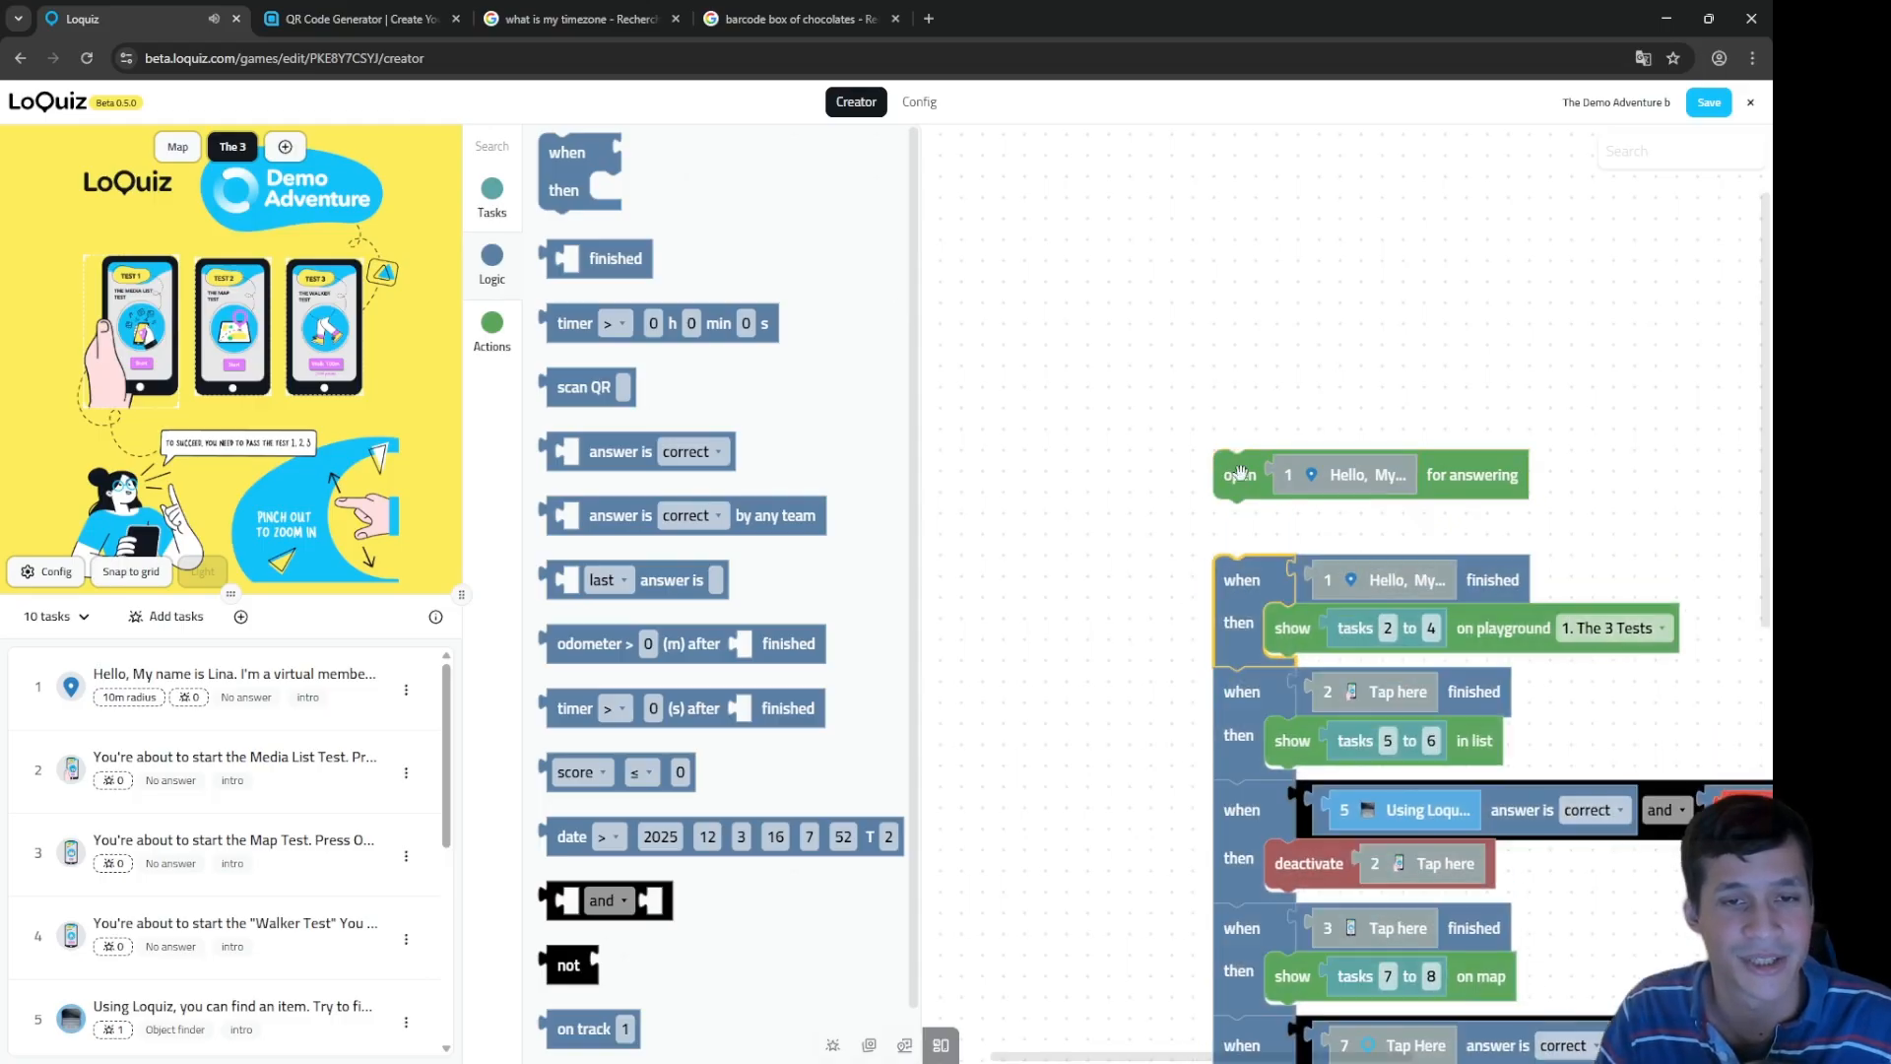
pyautogui.moveTo(1240, 473); pyautogui.dragTo(1243, 328)
pyautogui.moveTo(1238, 581); pyautogui.dragTo(1238, 453)
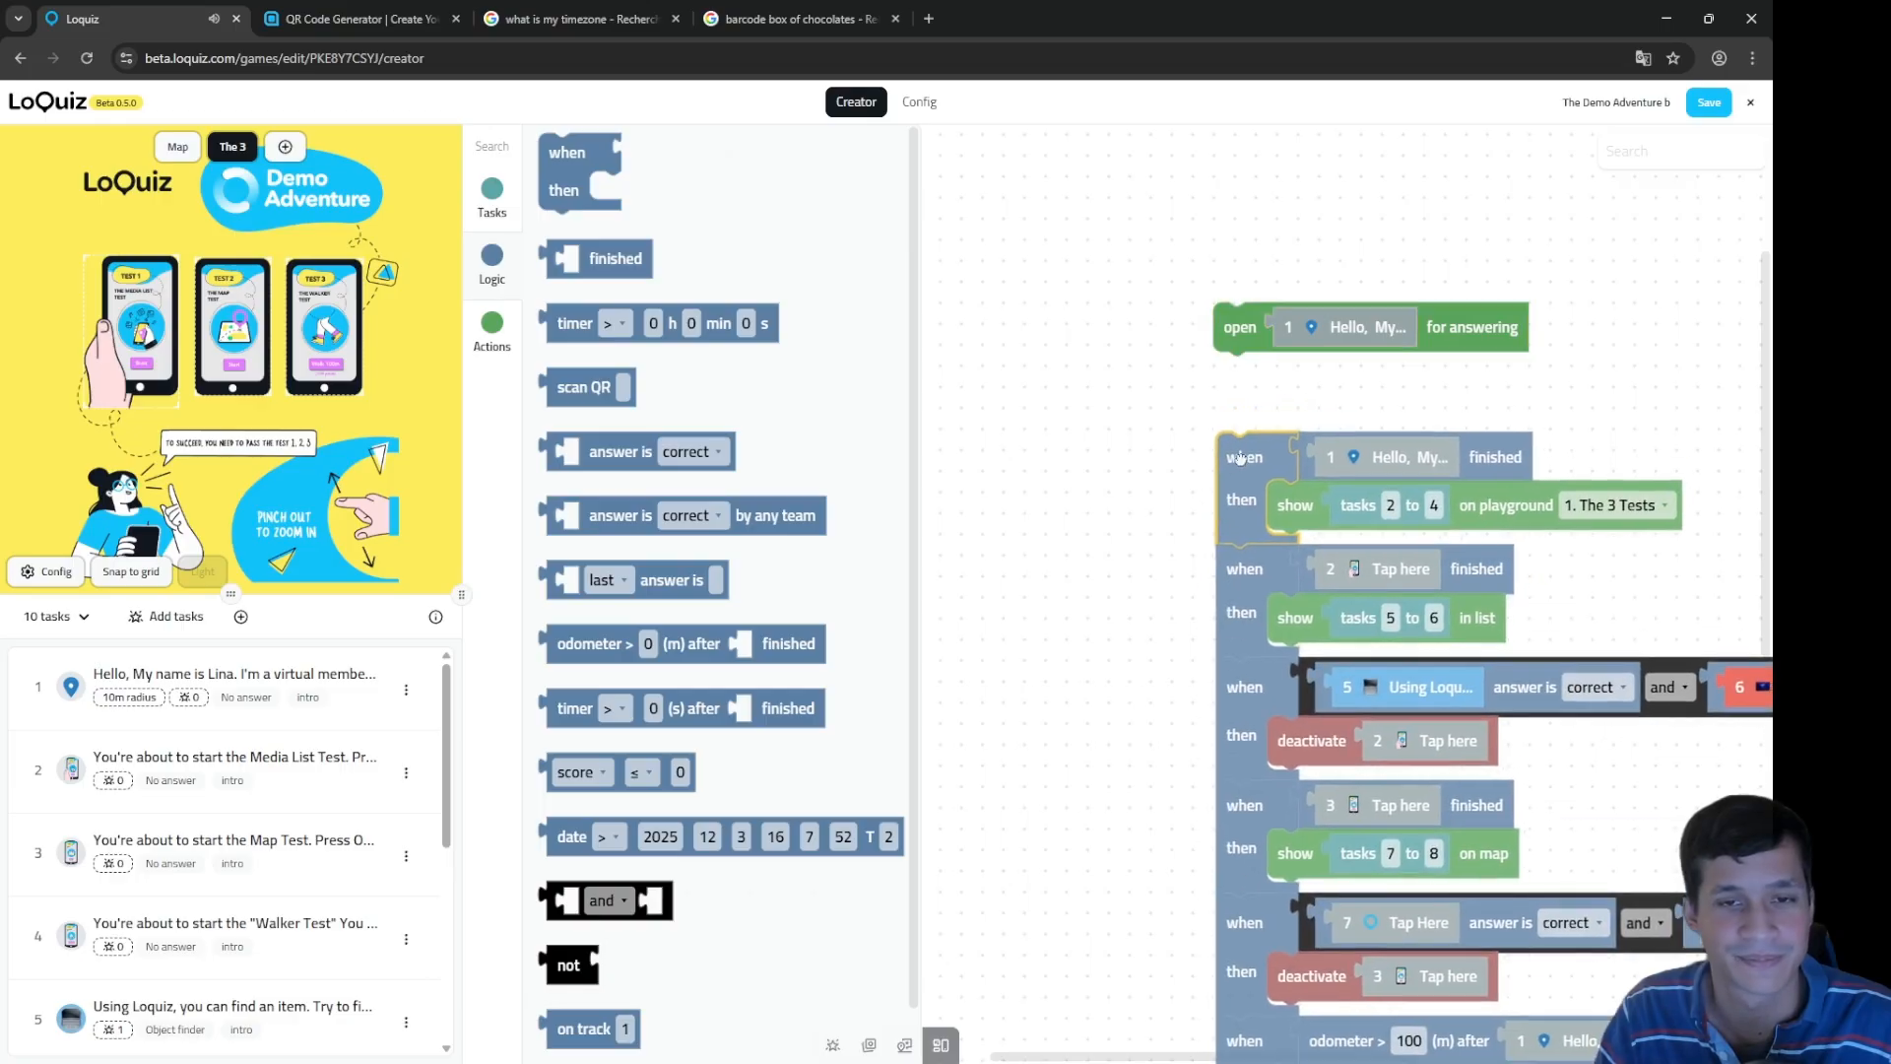
# Step: Check the task 1 finished and tasks 2 to 4 blocks, zooming the preview onto the three test phones
pyautogui.moveTo(1471, 419); pyautogui.dragTo(1347, 439)
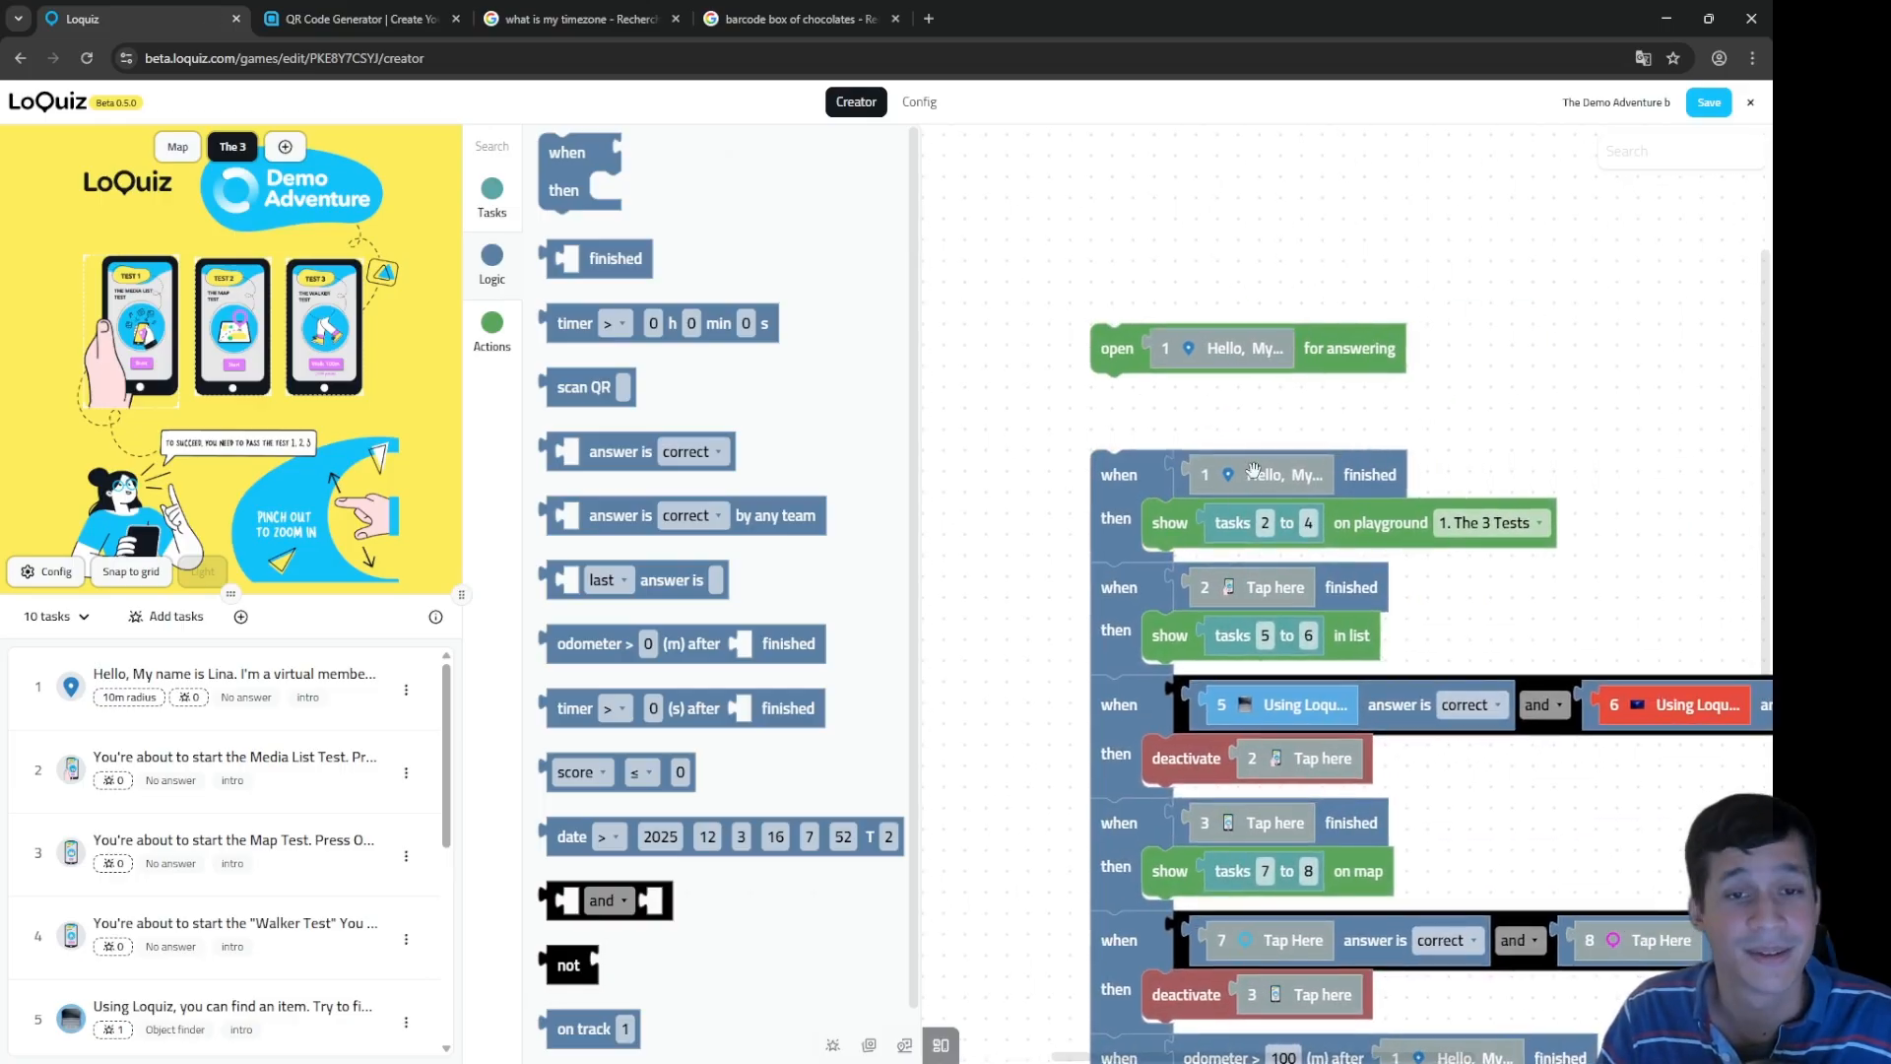
pyautogui.click(1361, 477)
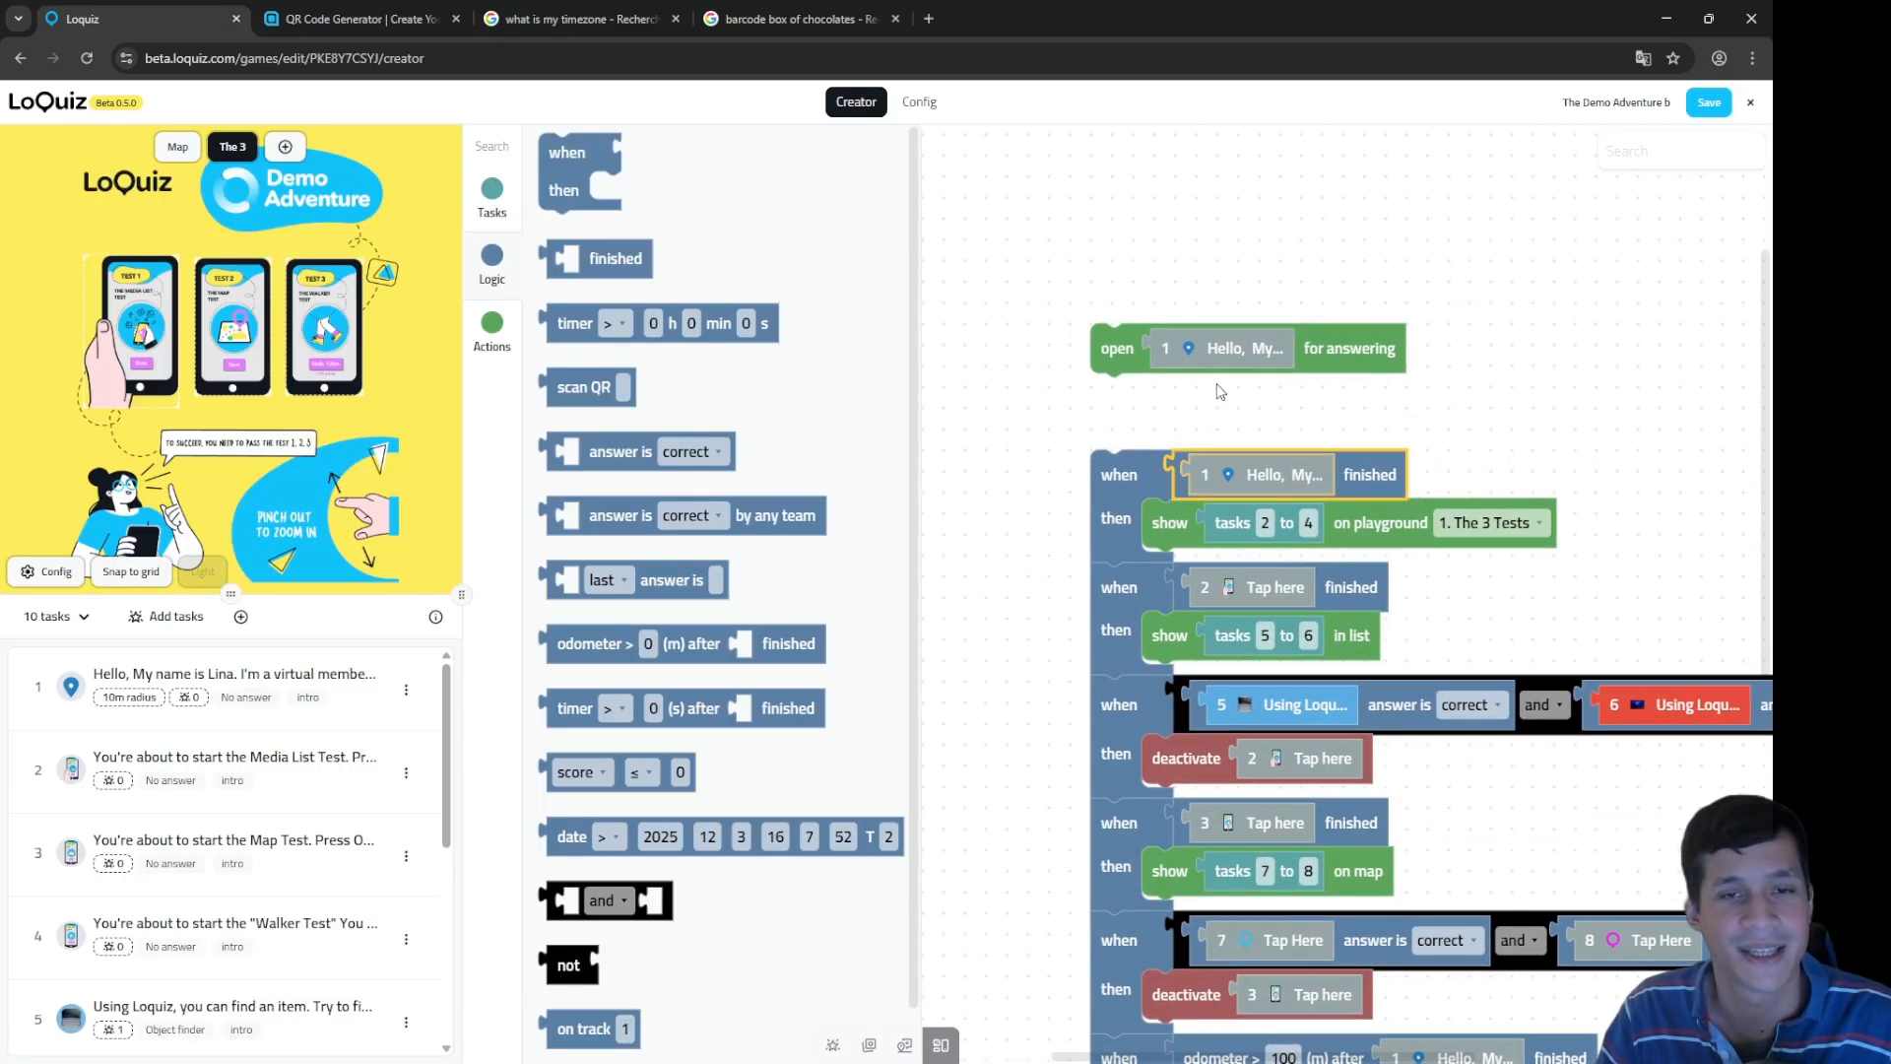
pyautogui.click(1213, 348)
pyautogui.click(1228, 512)
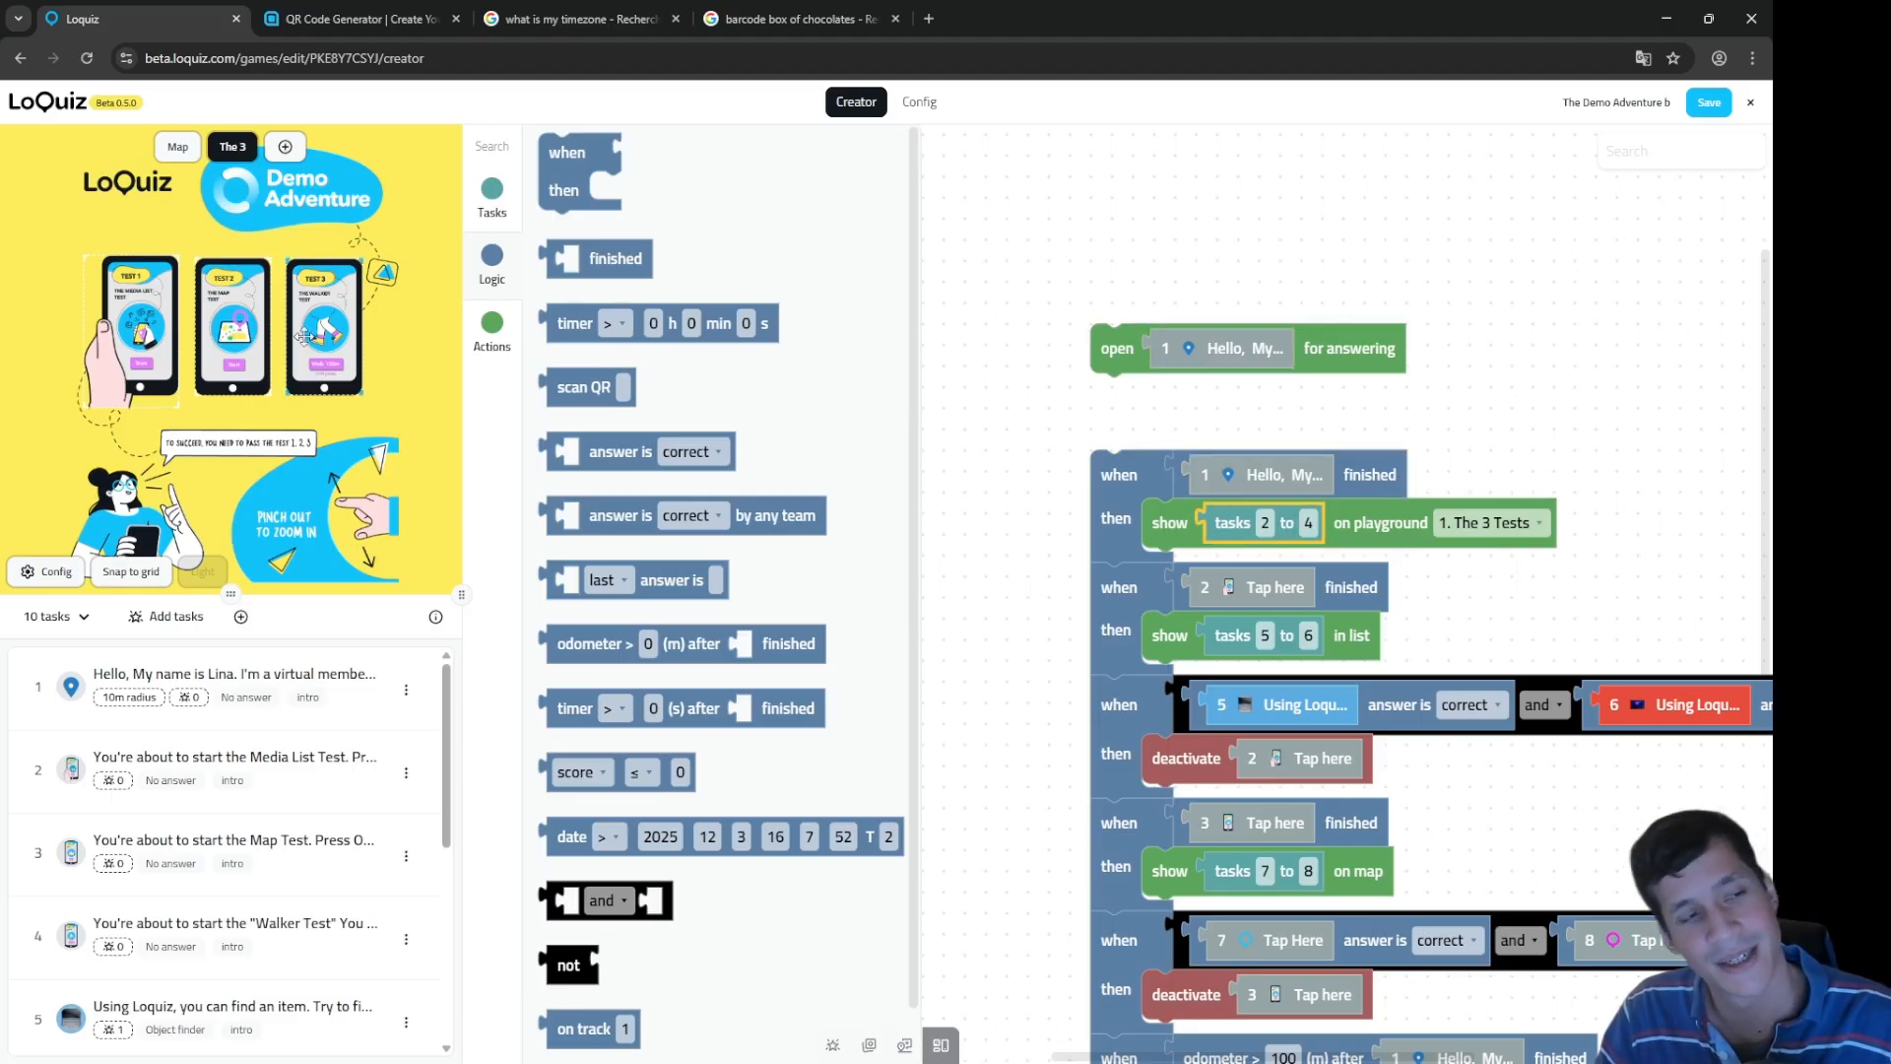
pyautogui.scroll(3, 194, 372)
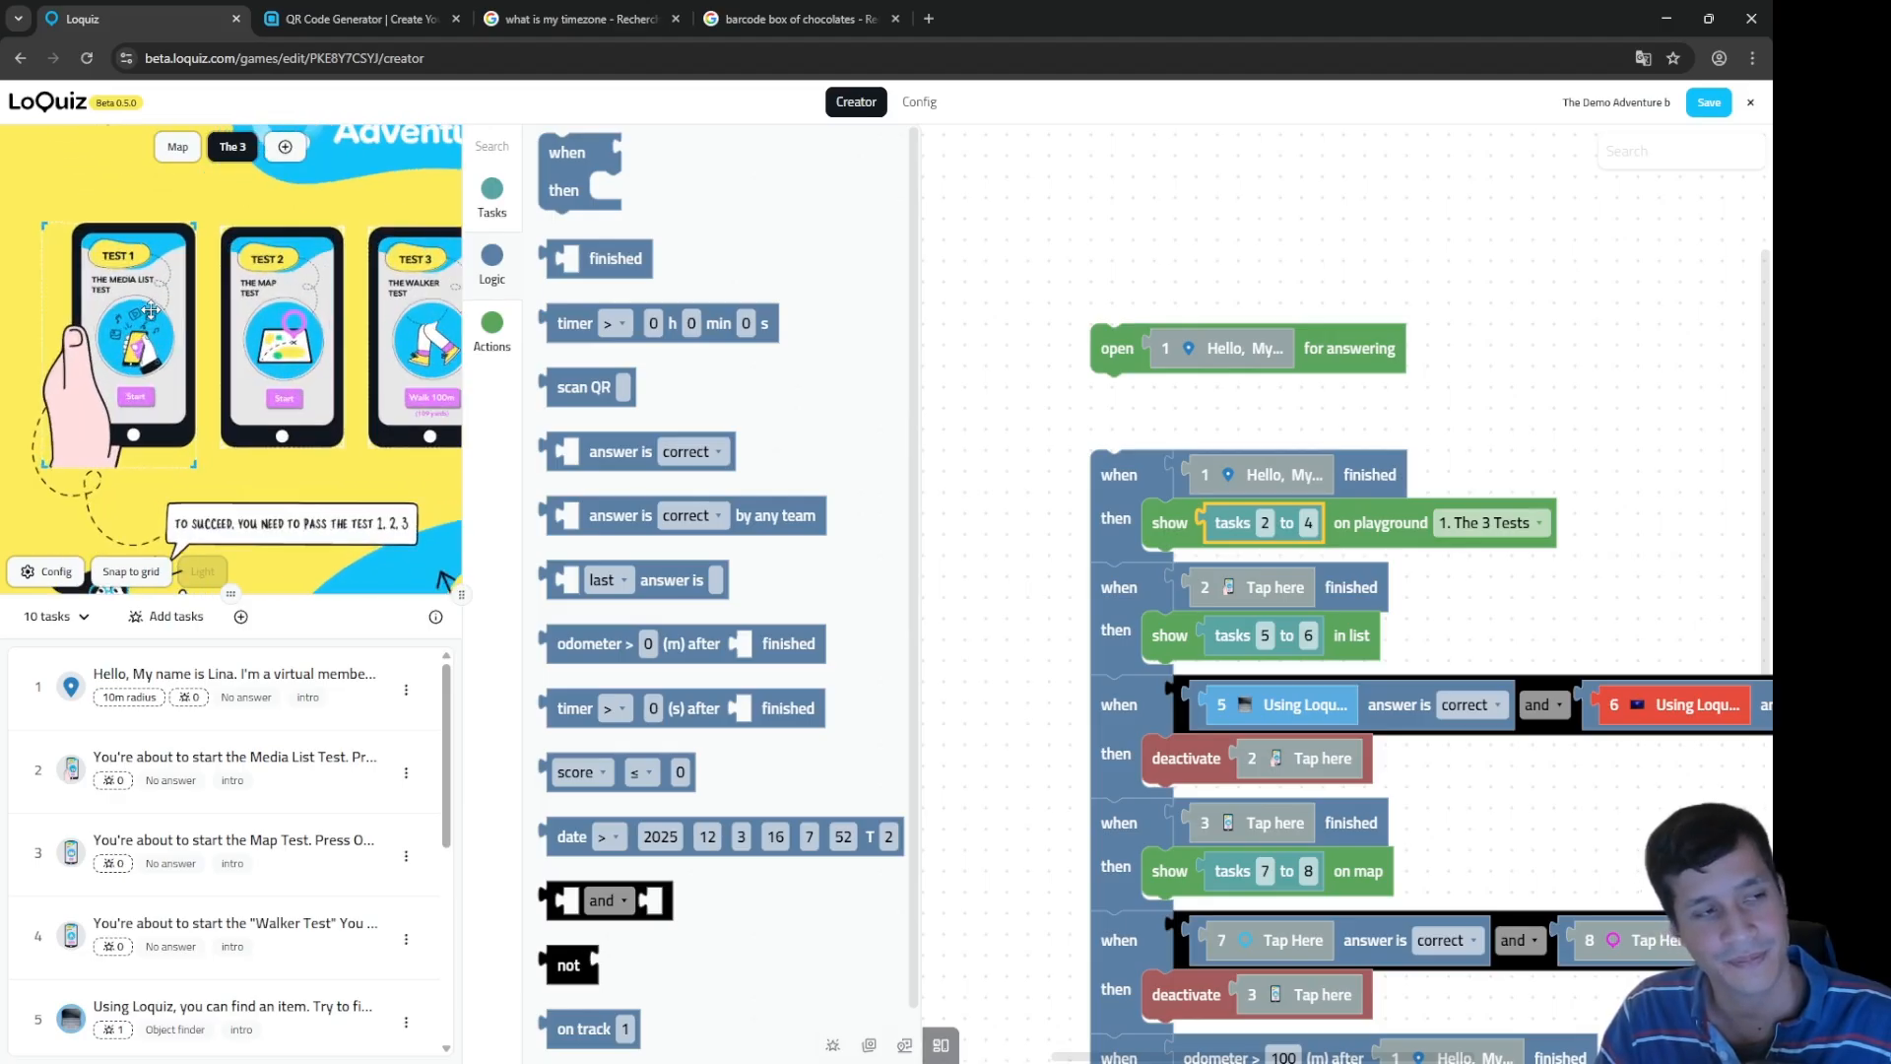
pyautogui.moveTo(372, 501); pyautogui.dragTo(310, 524)
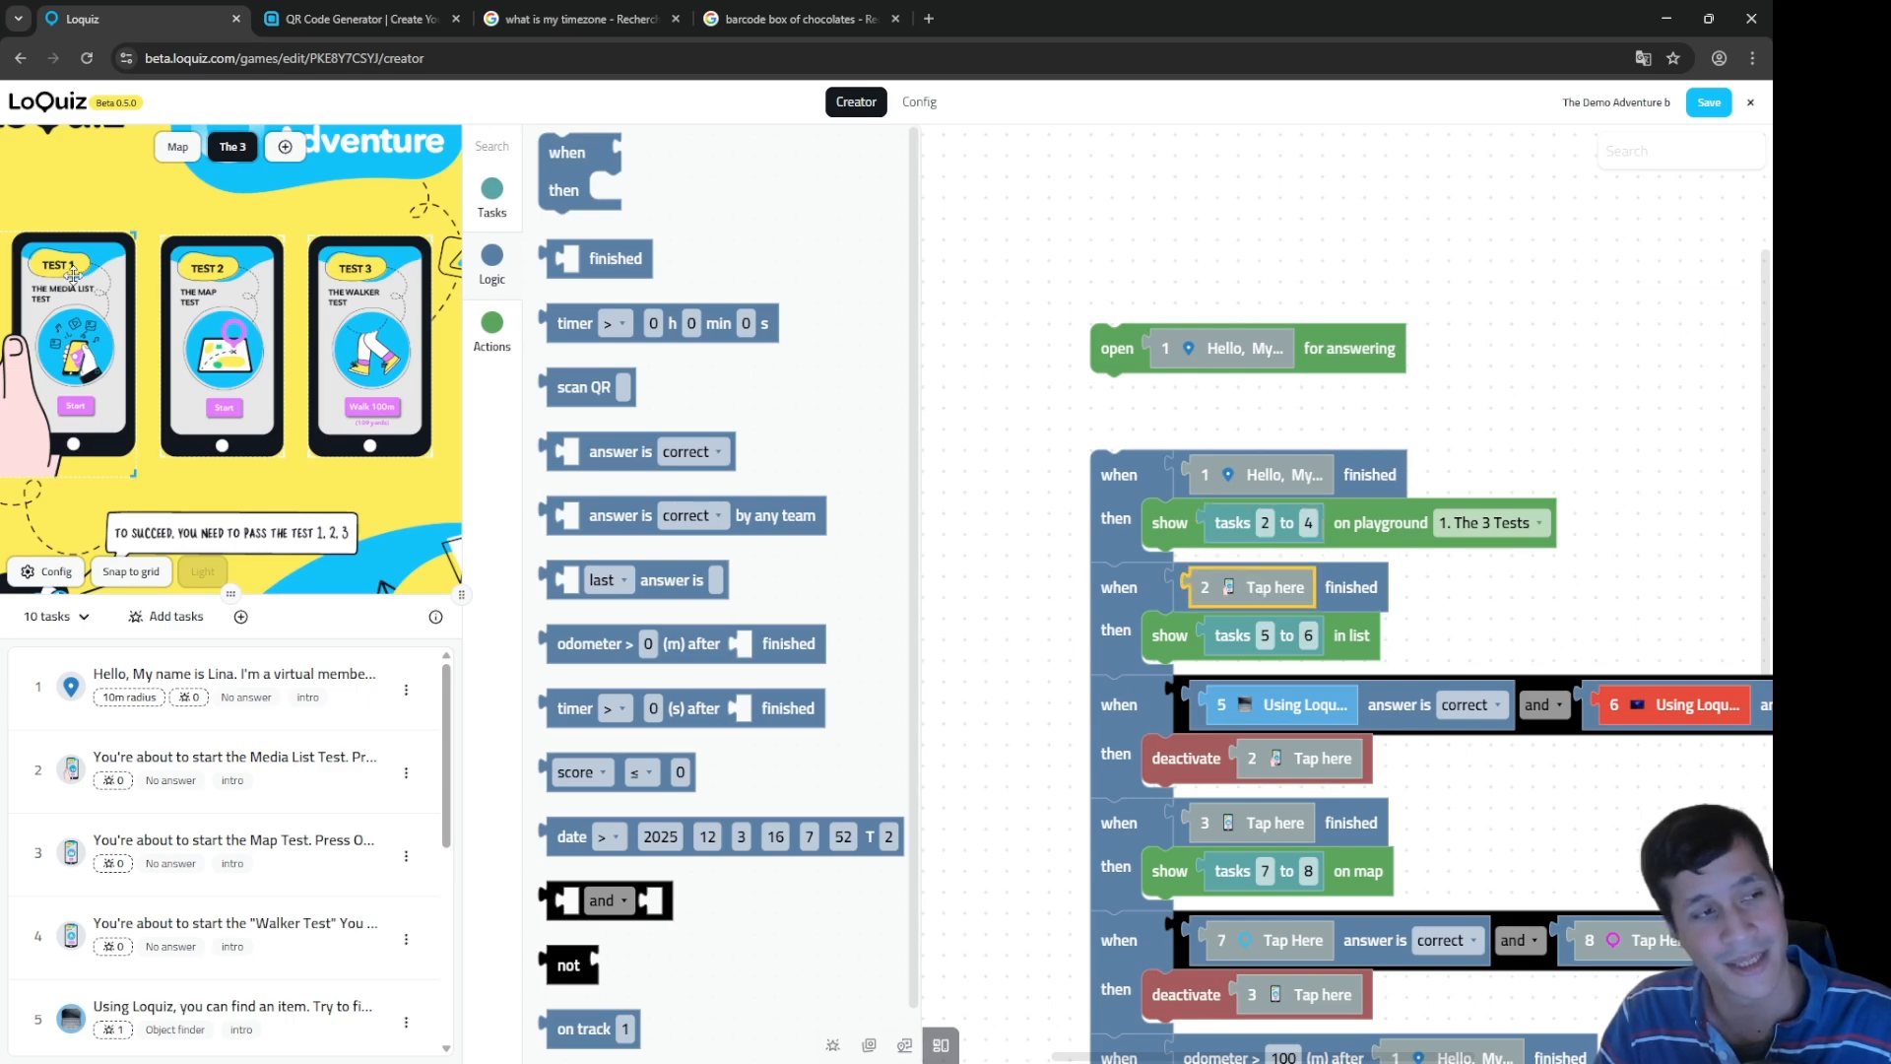
# Step: Inspect the tasks 5 to 6 and deactivate task 2 rules against the preview's success caption and Test 3
pyautogui.click(1221, 636)
pyautogui.scroll(5, 67, 242)
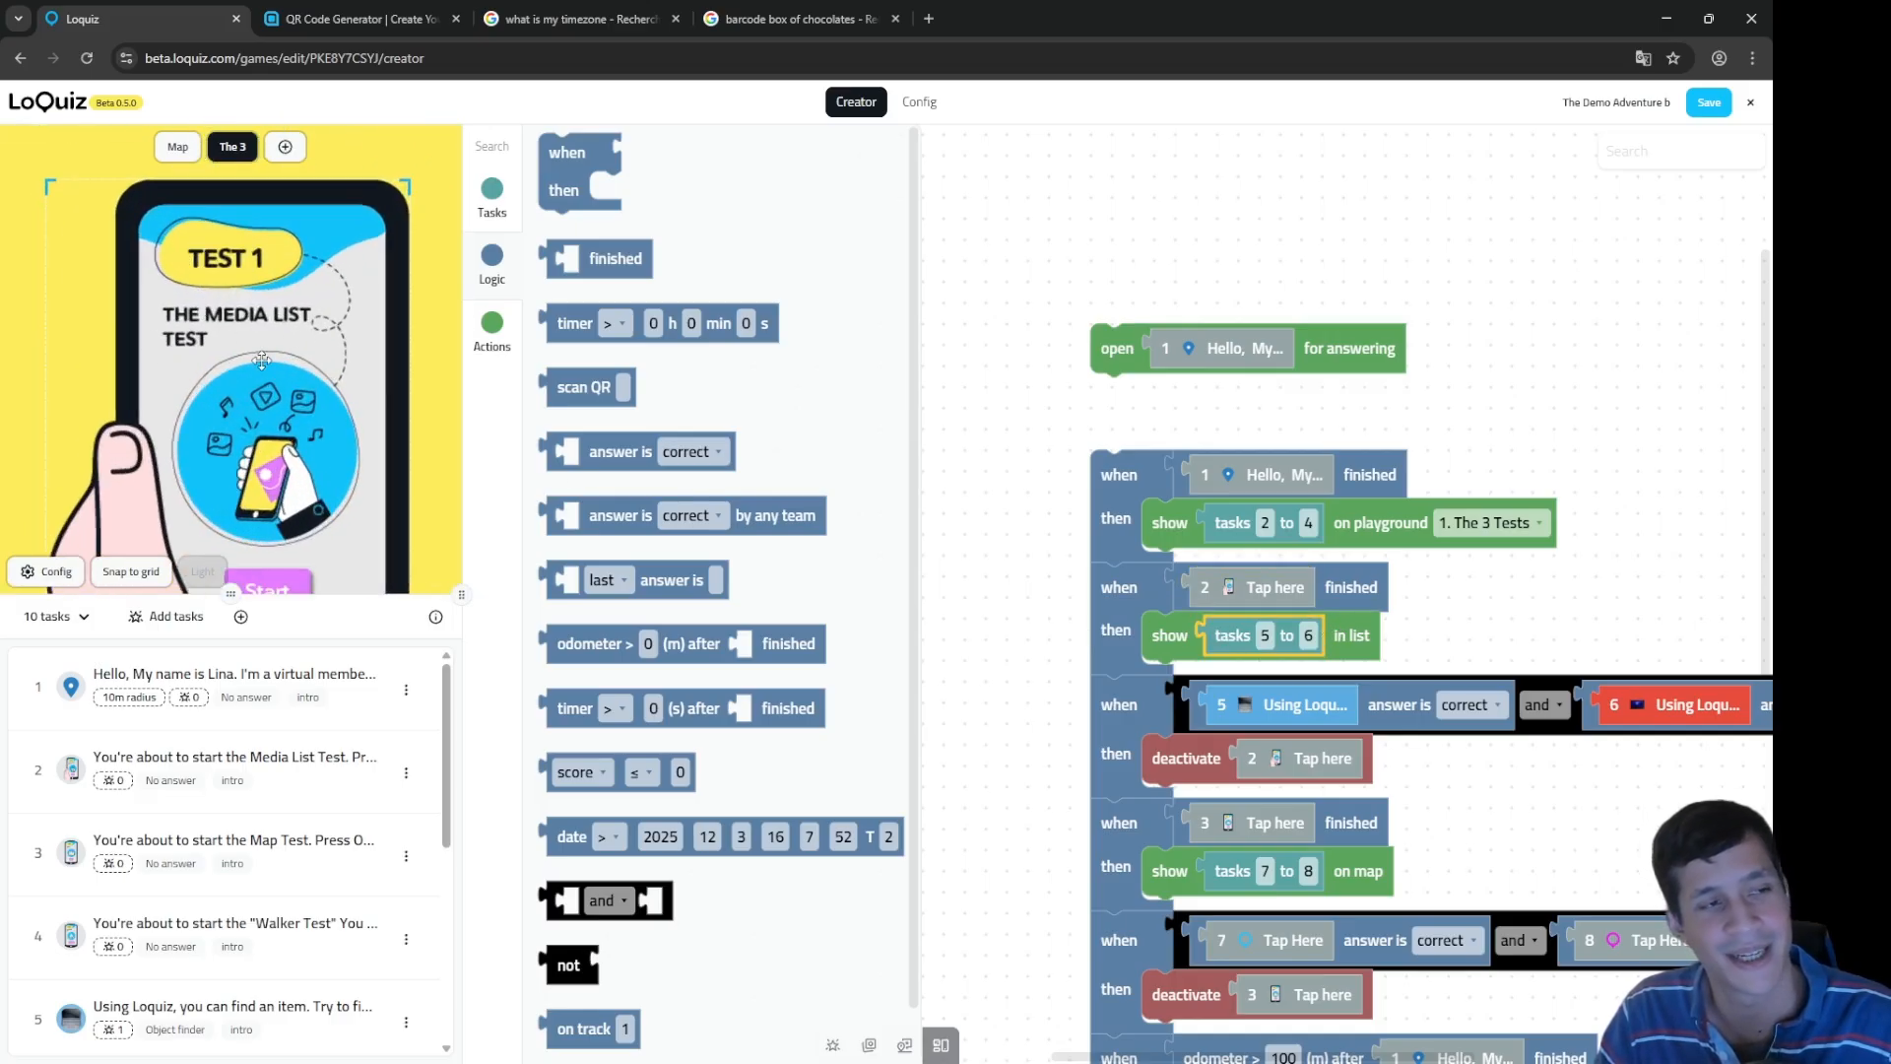
pyautogui.scroll(-2, 312, 396)
pyautogui.moveTo(1513, 798); pyautogui.dragTo(1353, 670)
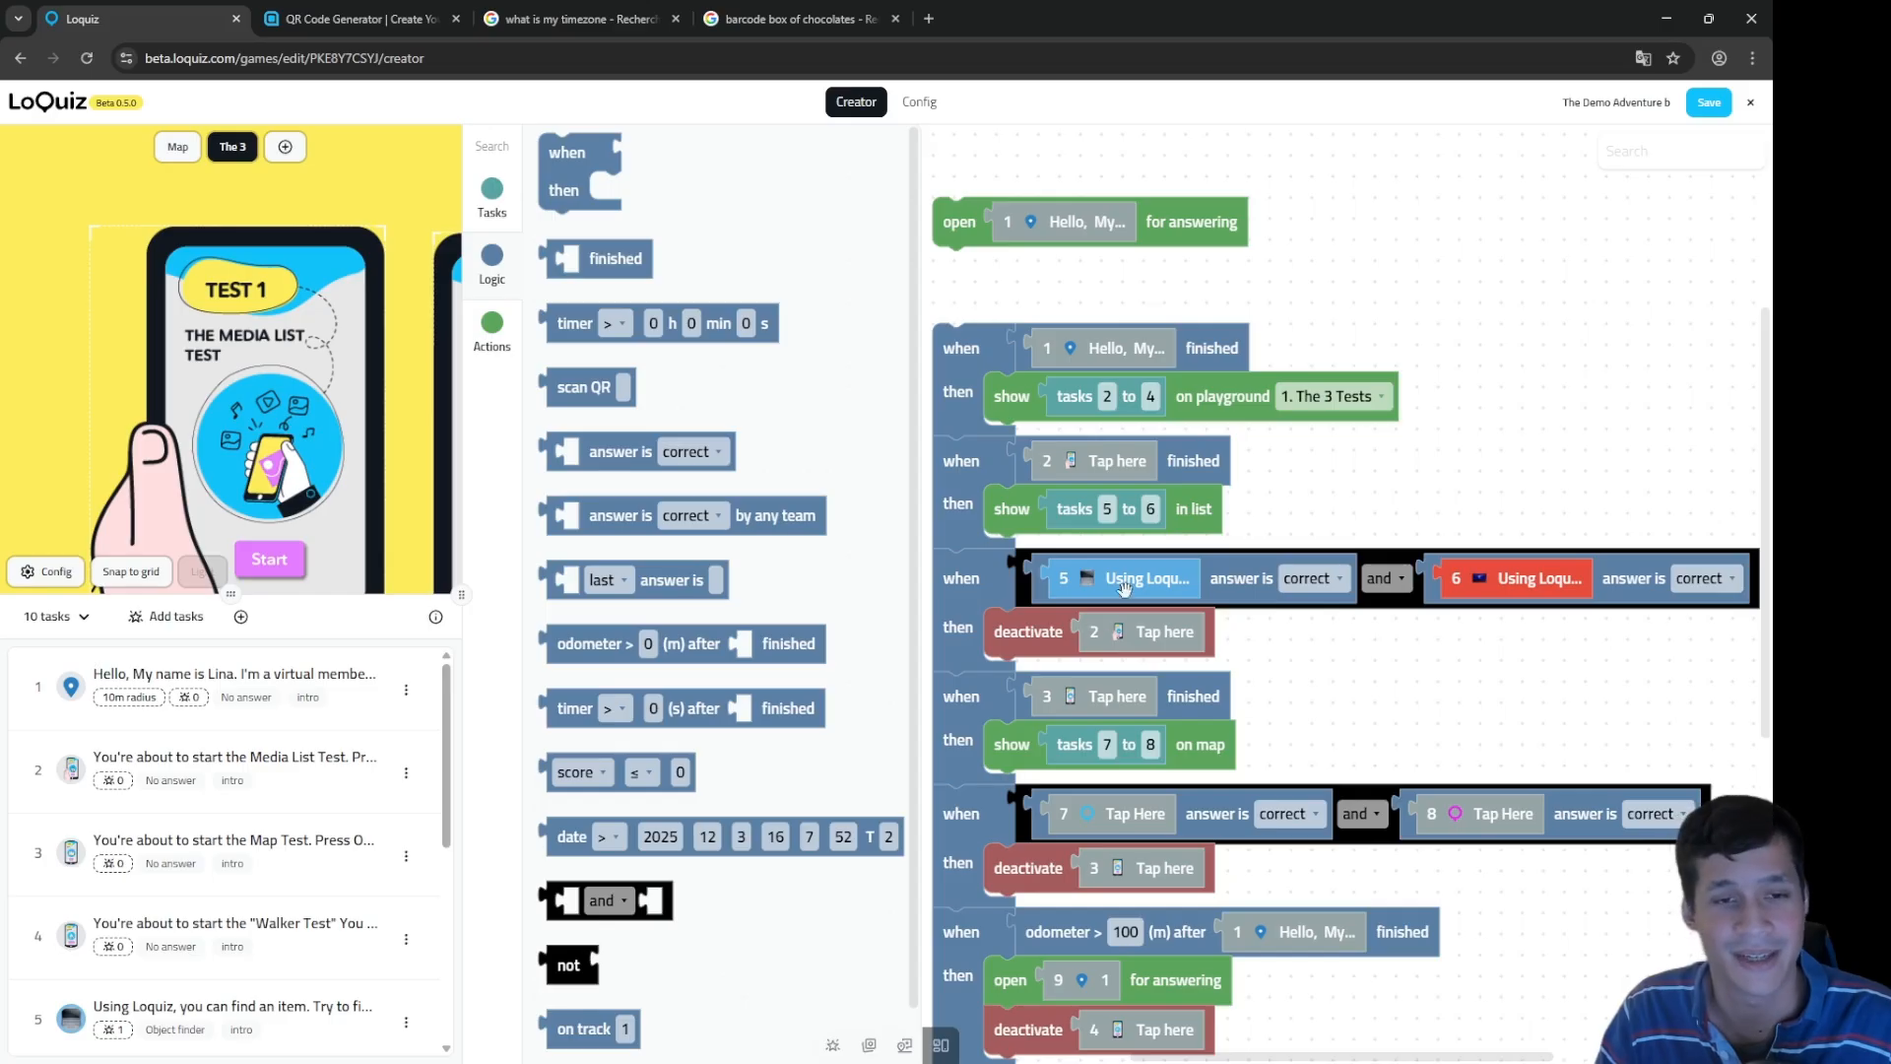
pyautogui.moveTo(1332, 694); pyautogui.dragTo(1324, 658)
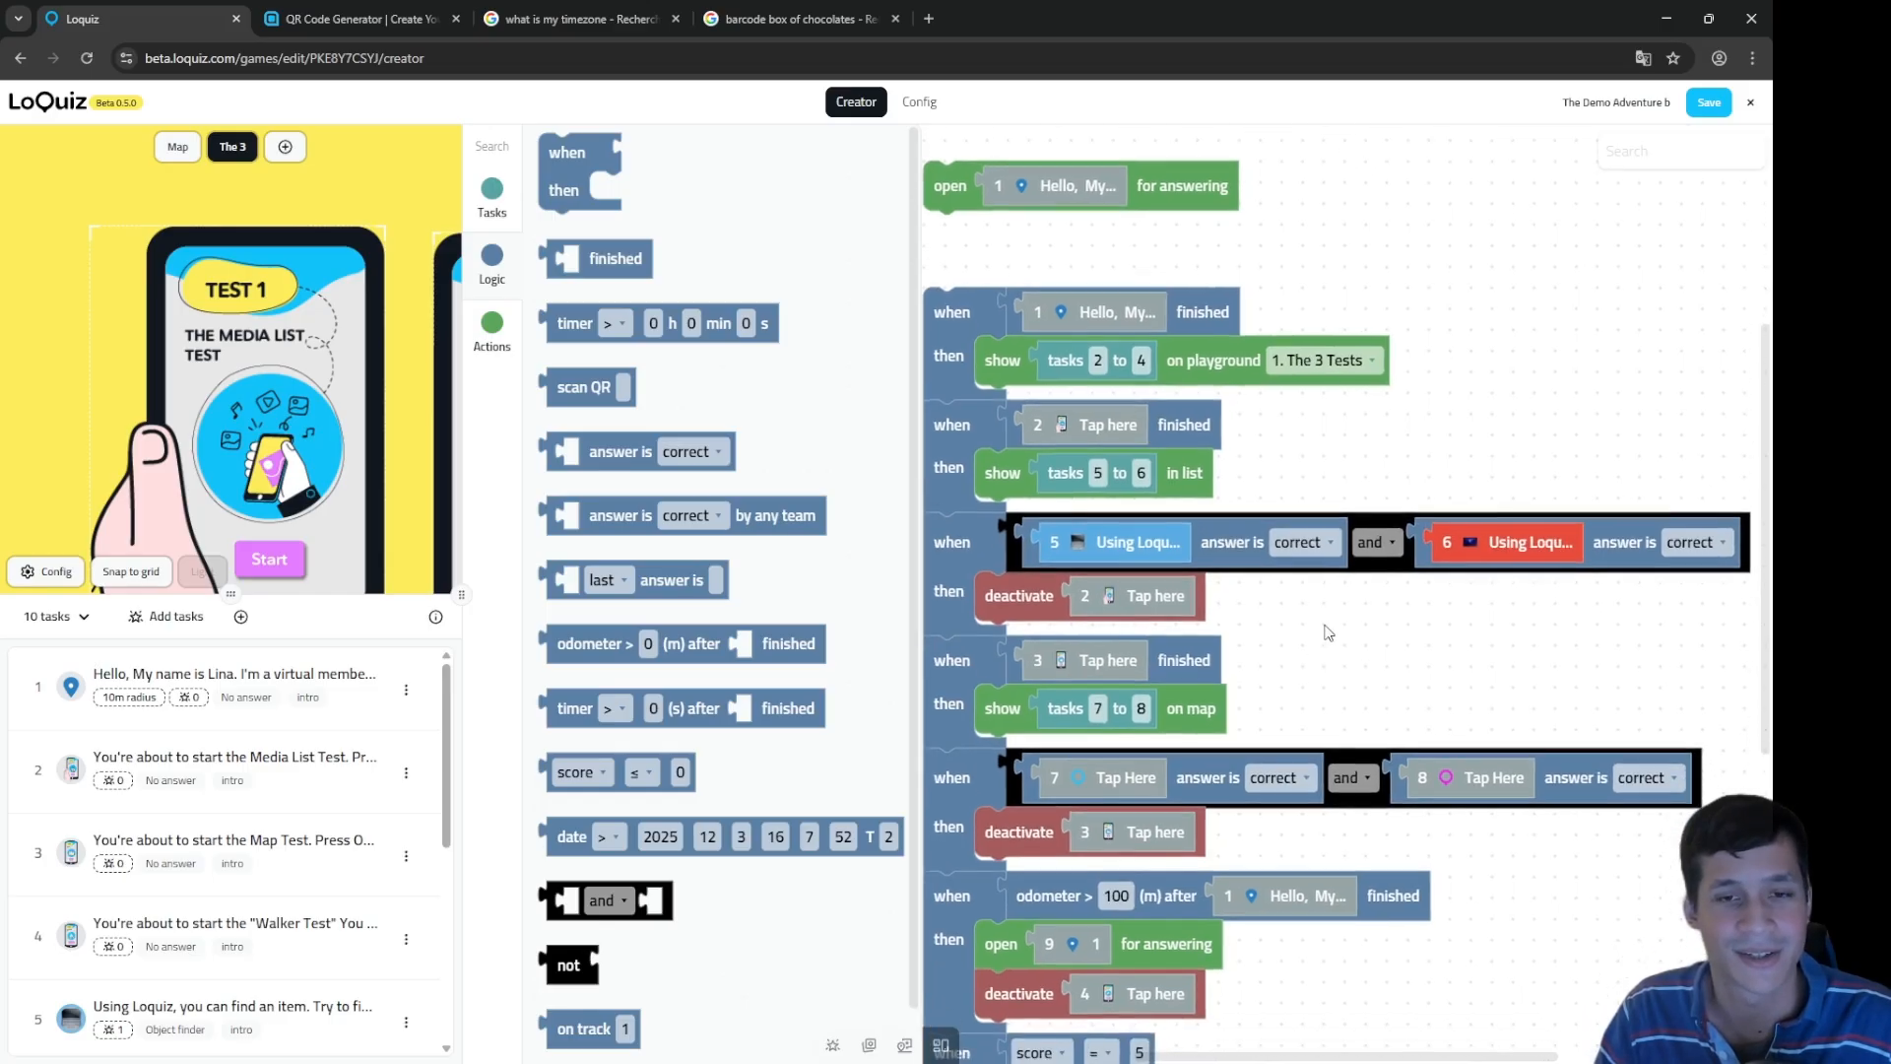
pyautogui.click(1369, 523)
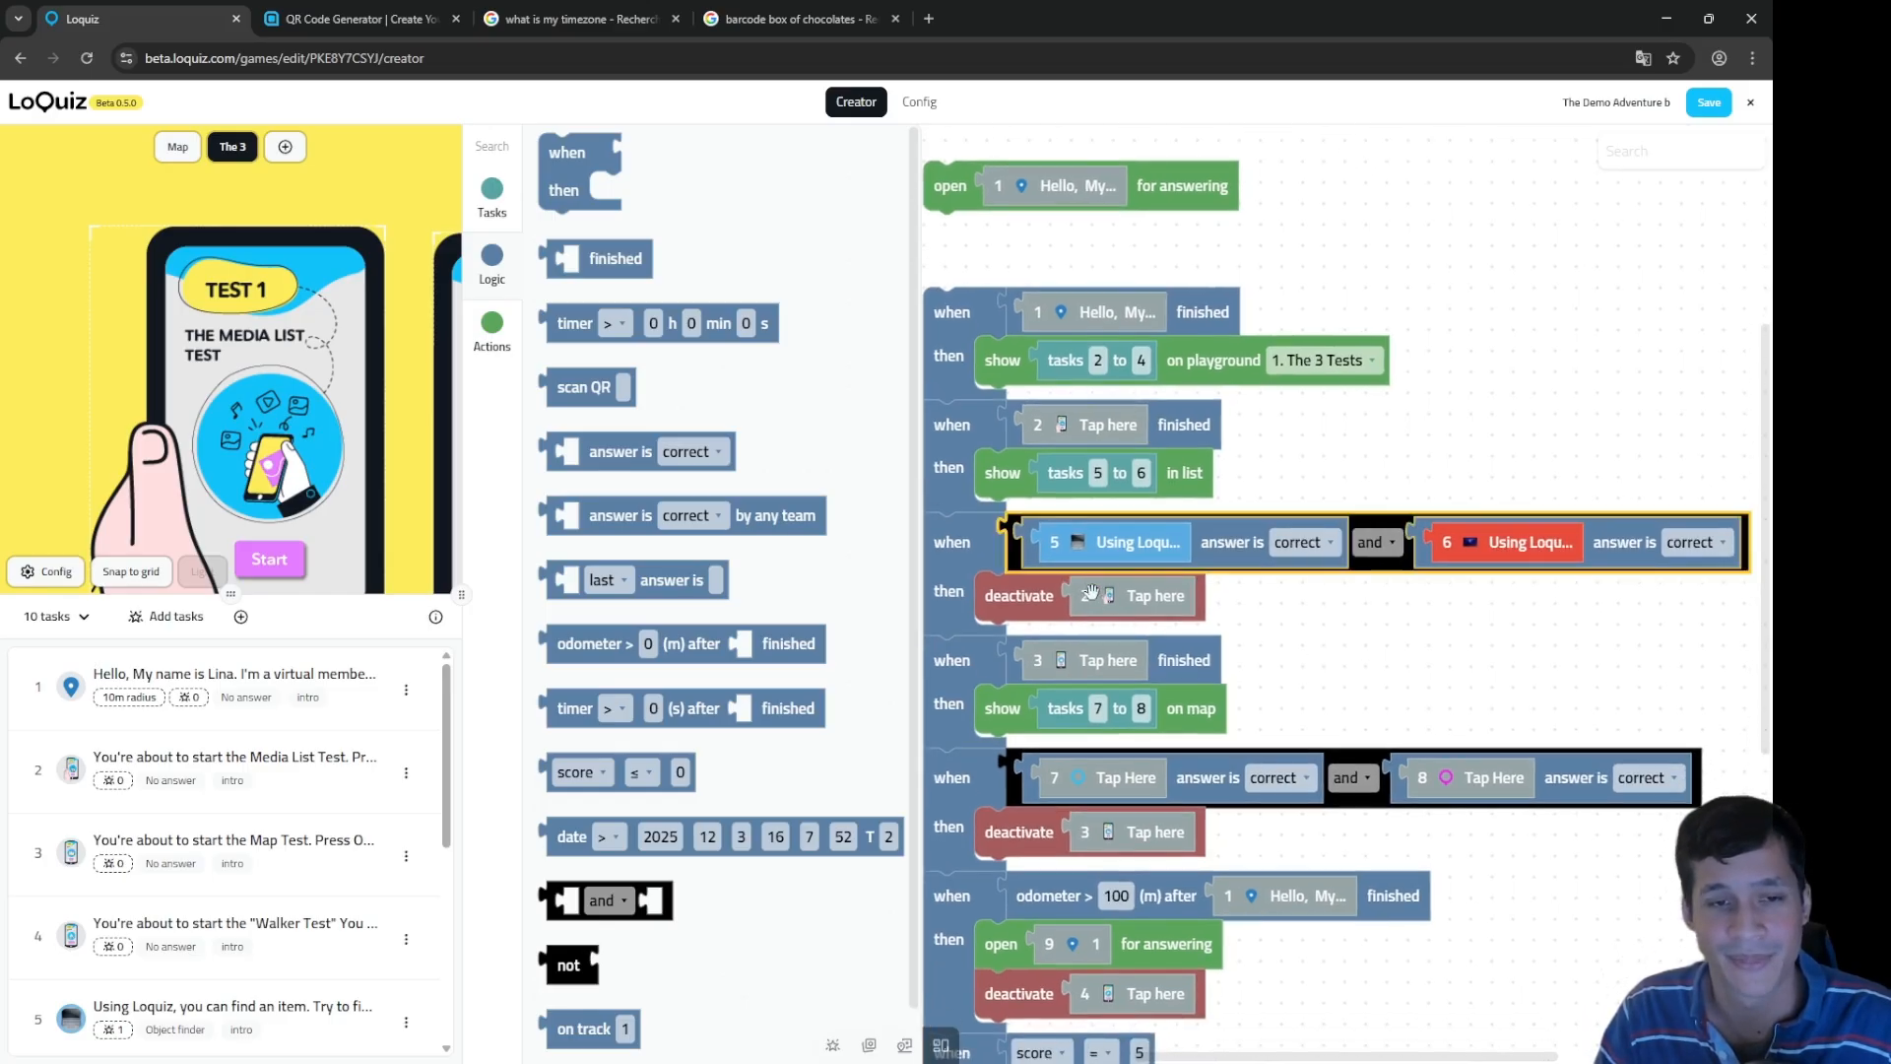
pyautogui.click(1024, 595)
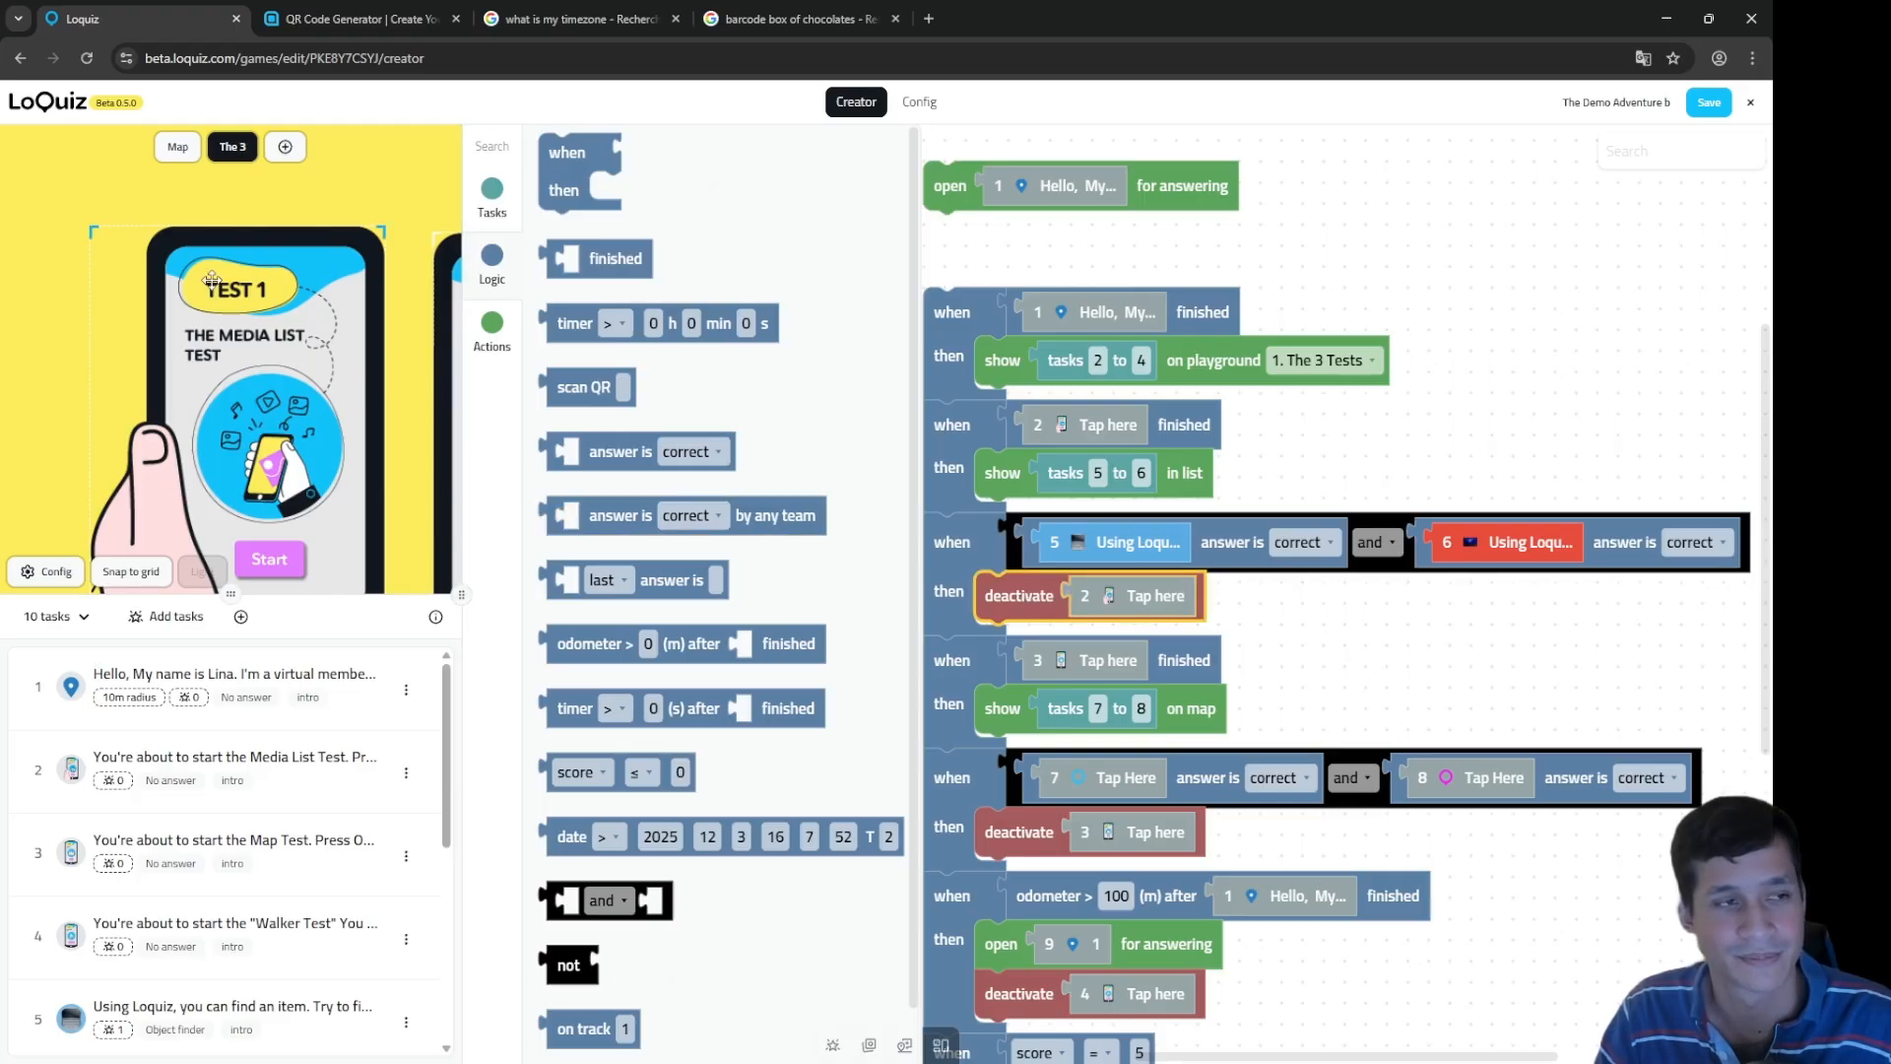
pyautogui.moveTo(1408, 664); pyautogui.dragTo(1465, 574)
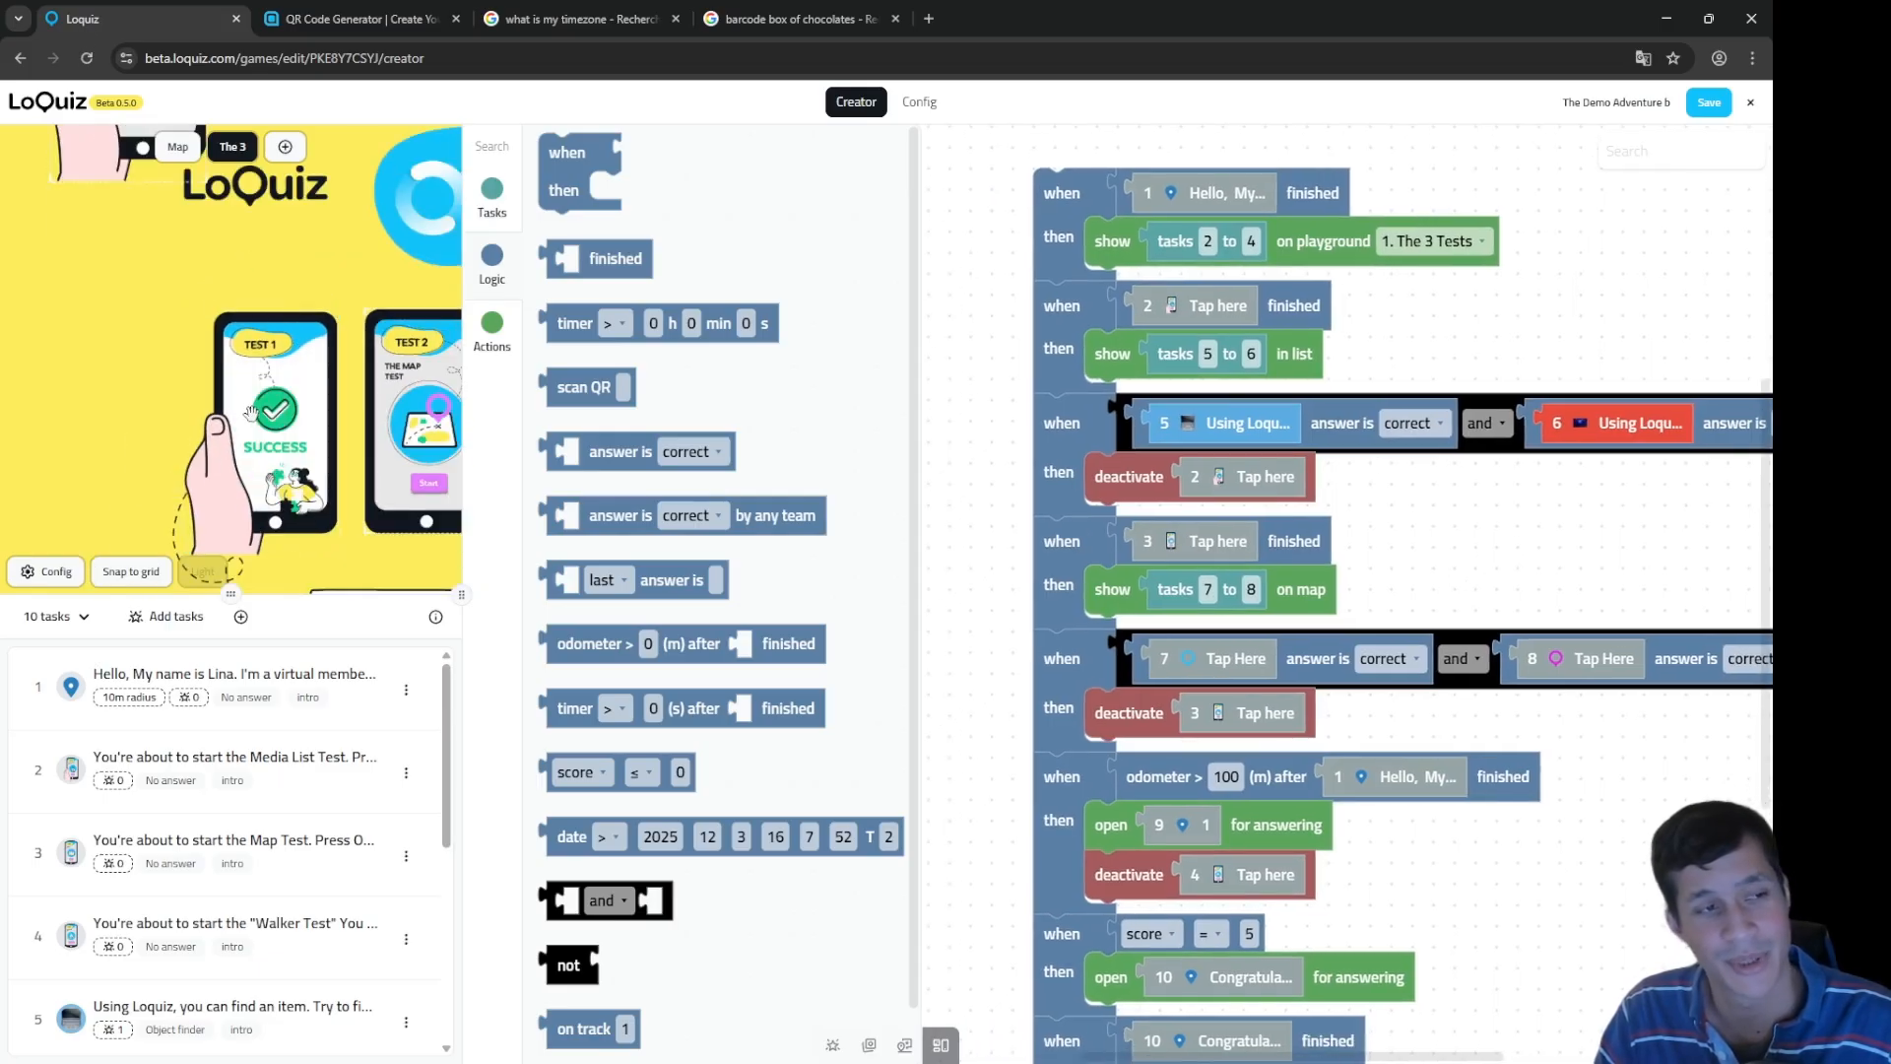
pyautogui.moveTo(251, 411); pyautogui.dragTo(236, 366)
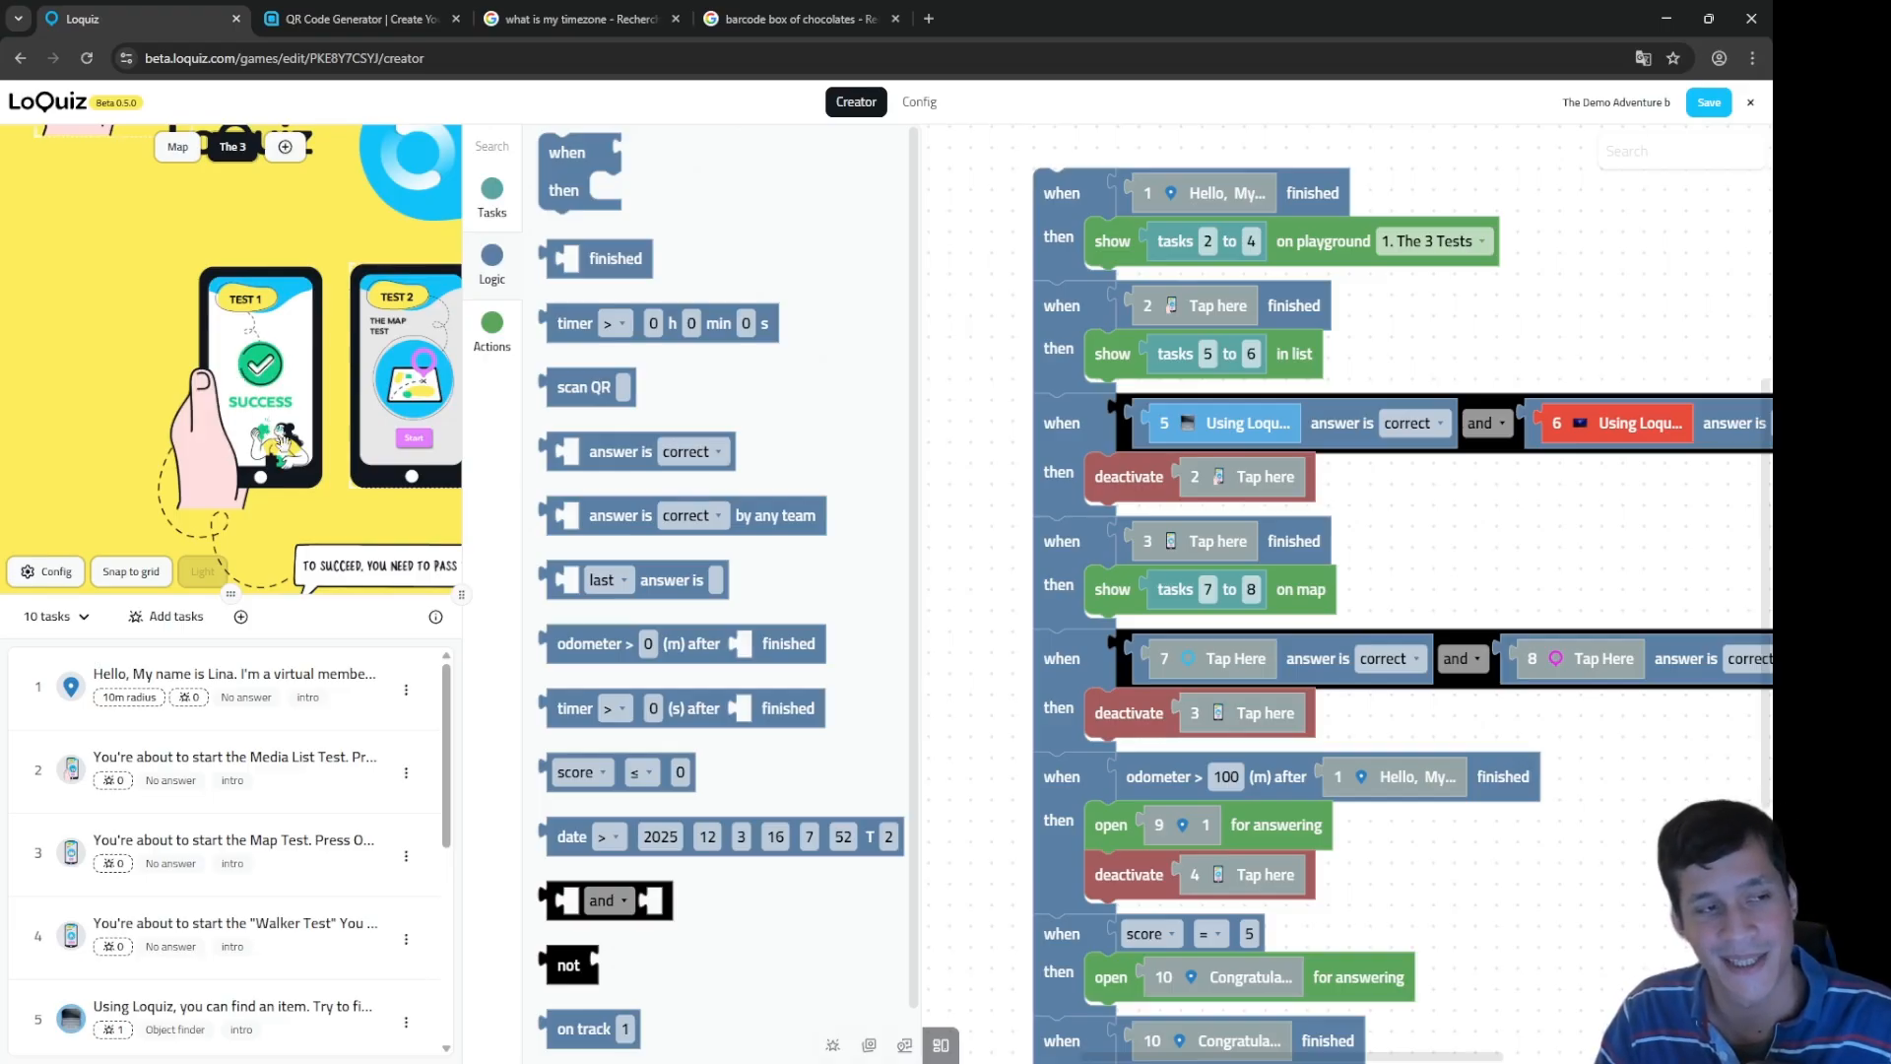
pyautogui.moveTo(217, 367); pyautogui.dragTo(142, 328)
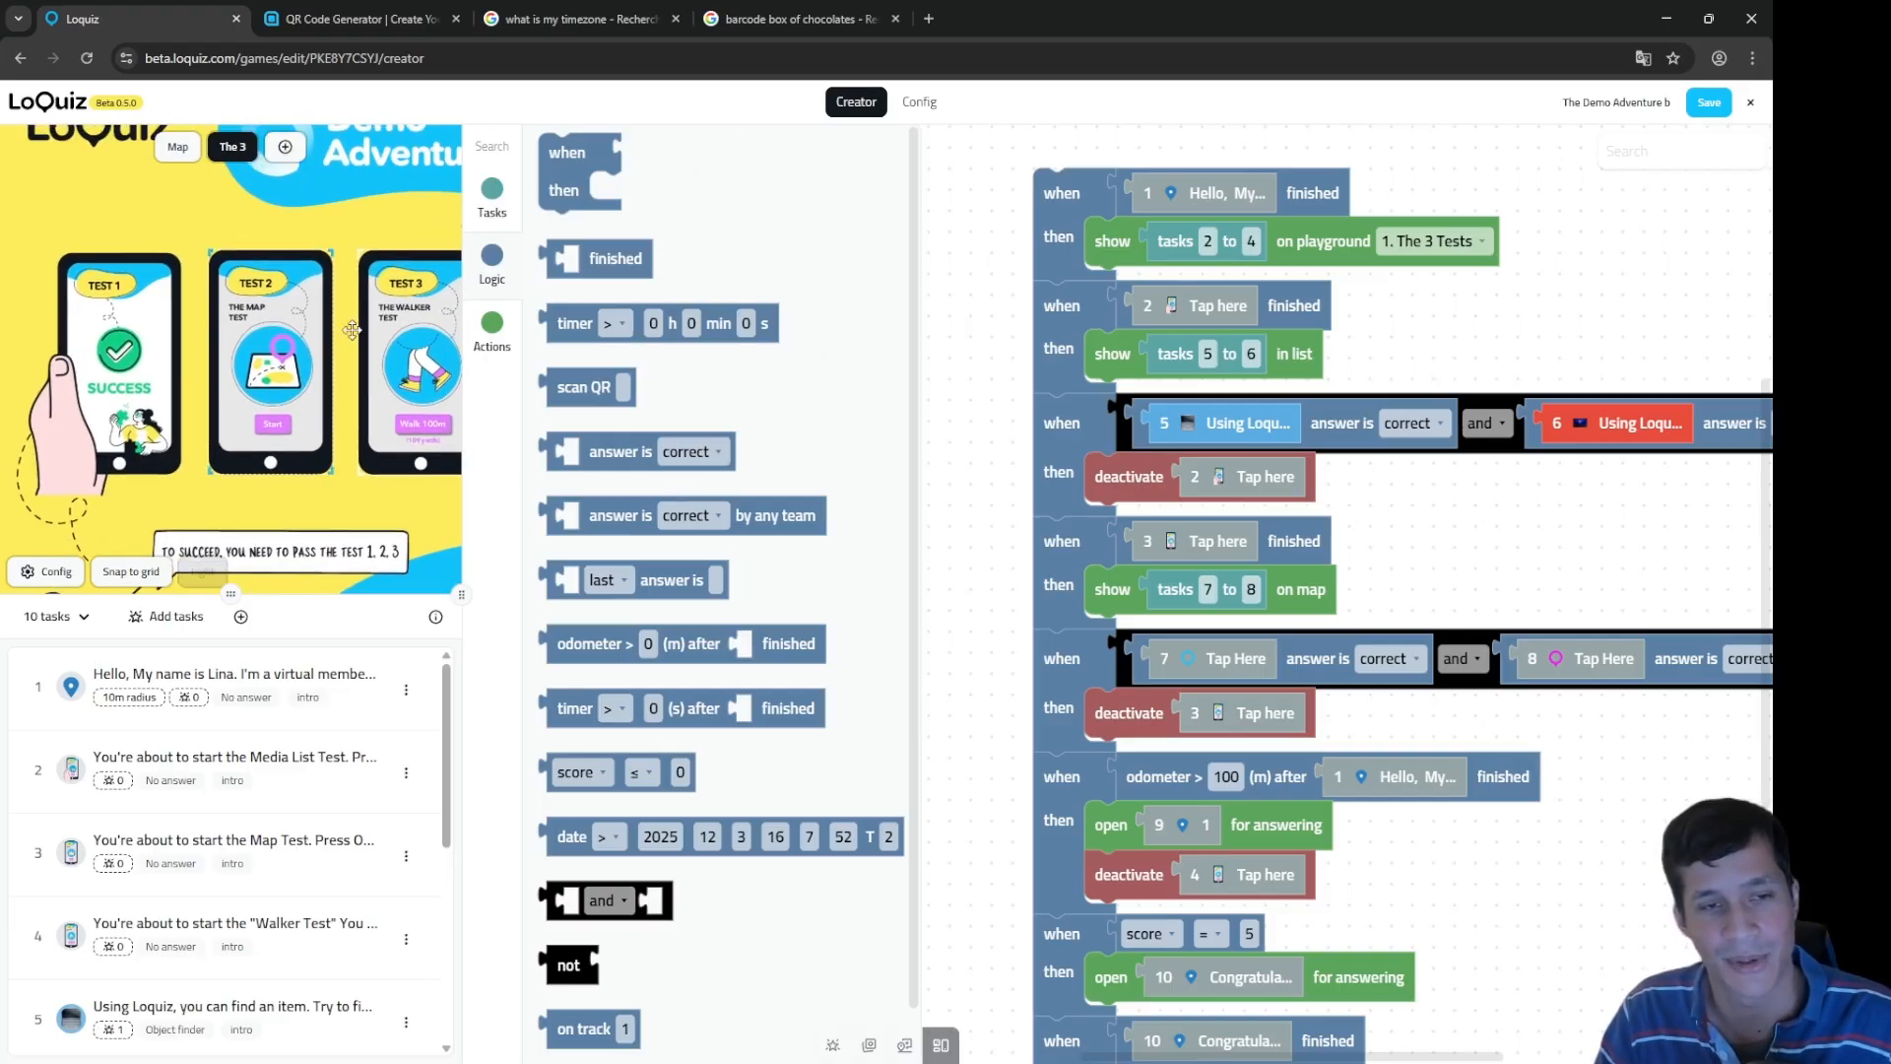
# Step: Check the task 3 trigger and tasks 7 to 8 blocks, then show the game map in the preview
pyautogui.click(1212, 548)
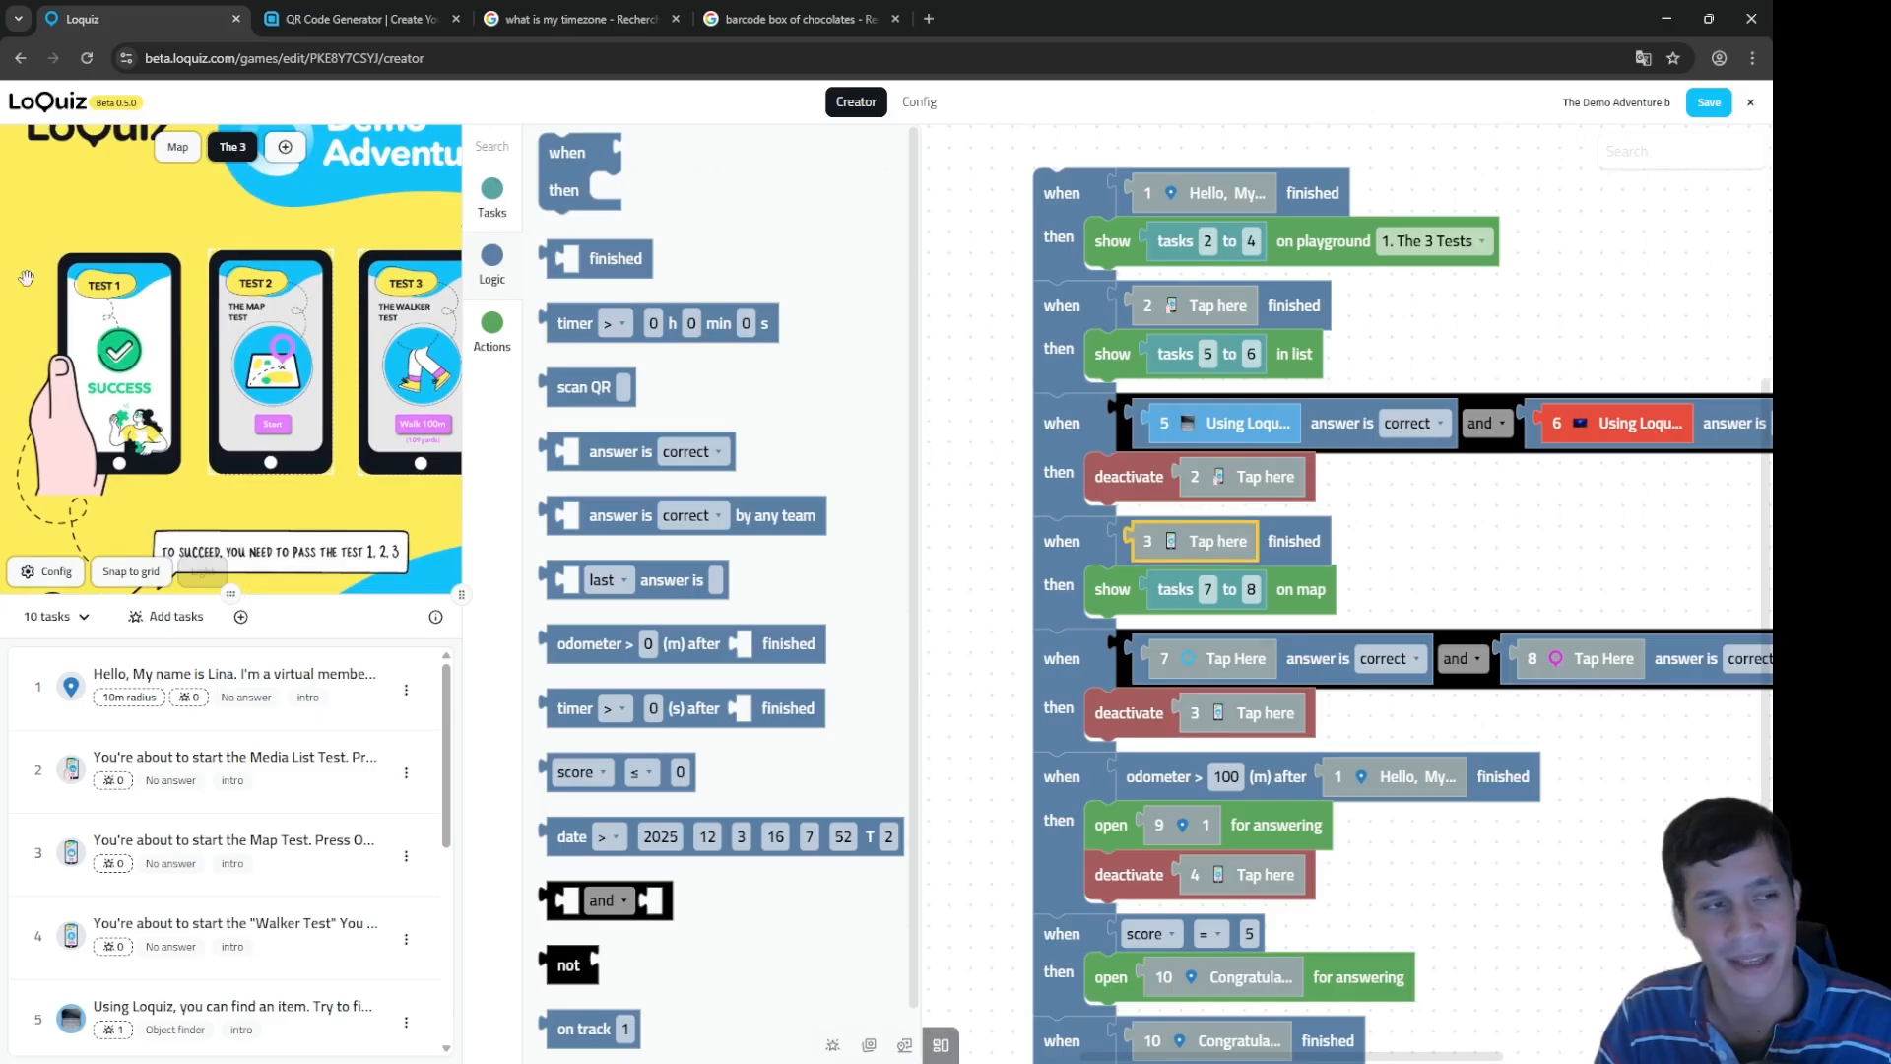
pyautogui.scroll(3, 214, 316)
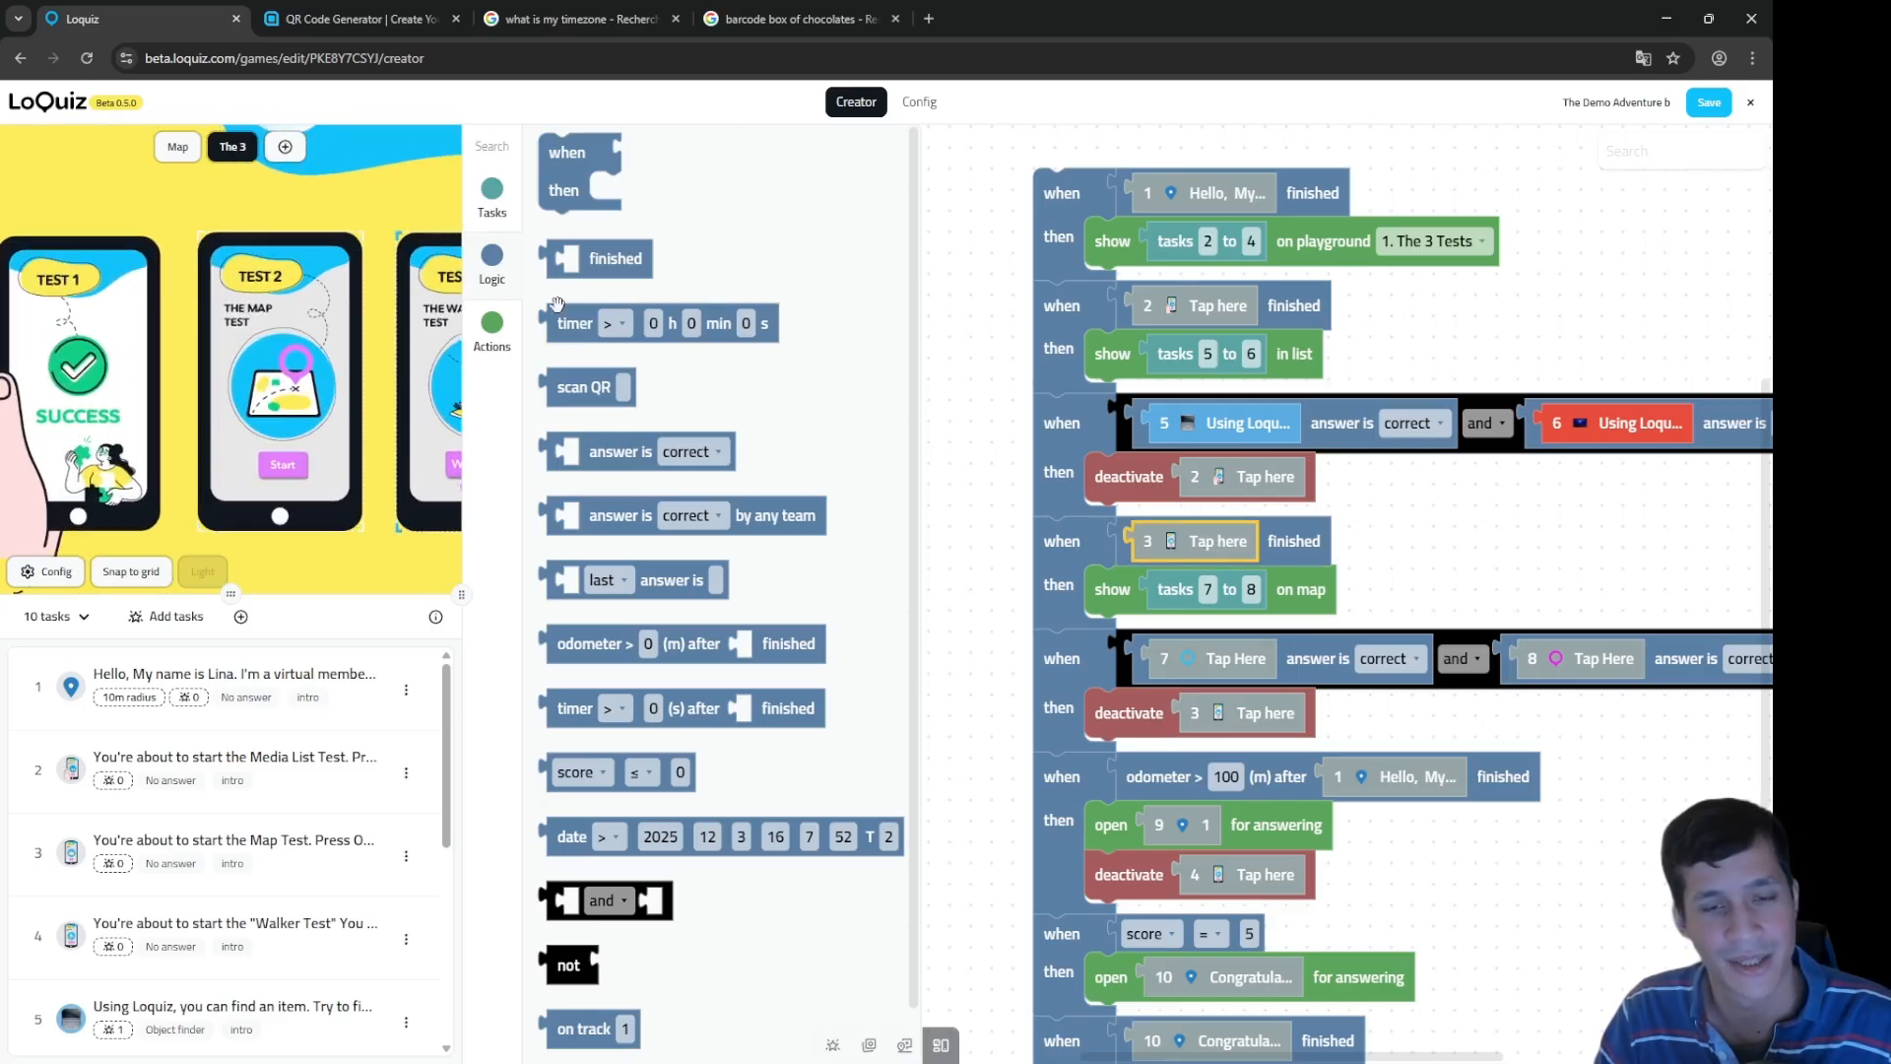
pyautogui.click(1171, 589)
pyautogui.click(1188, 541)
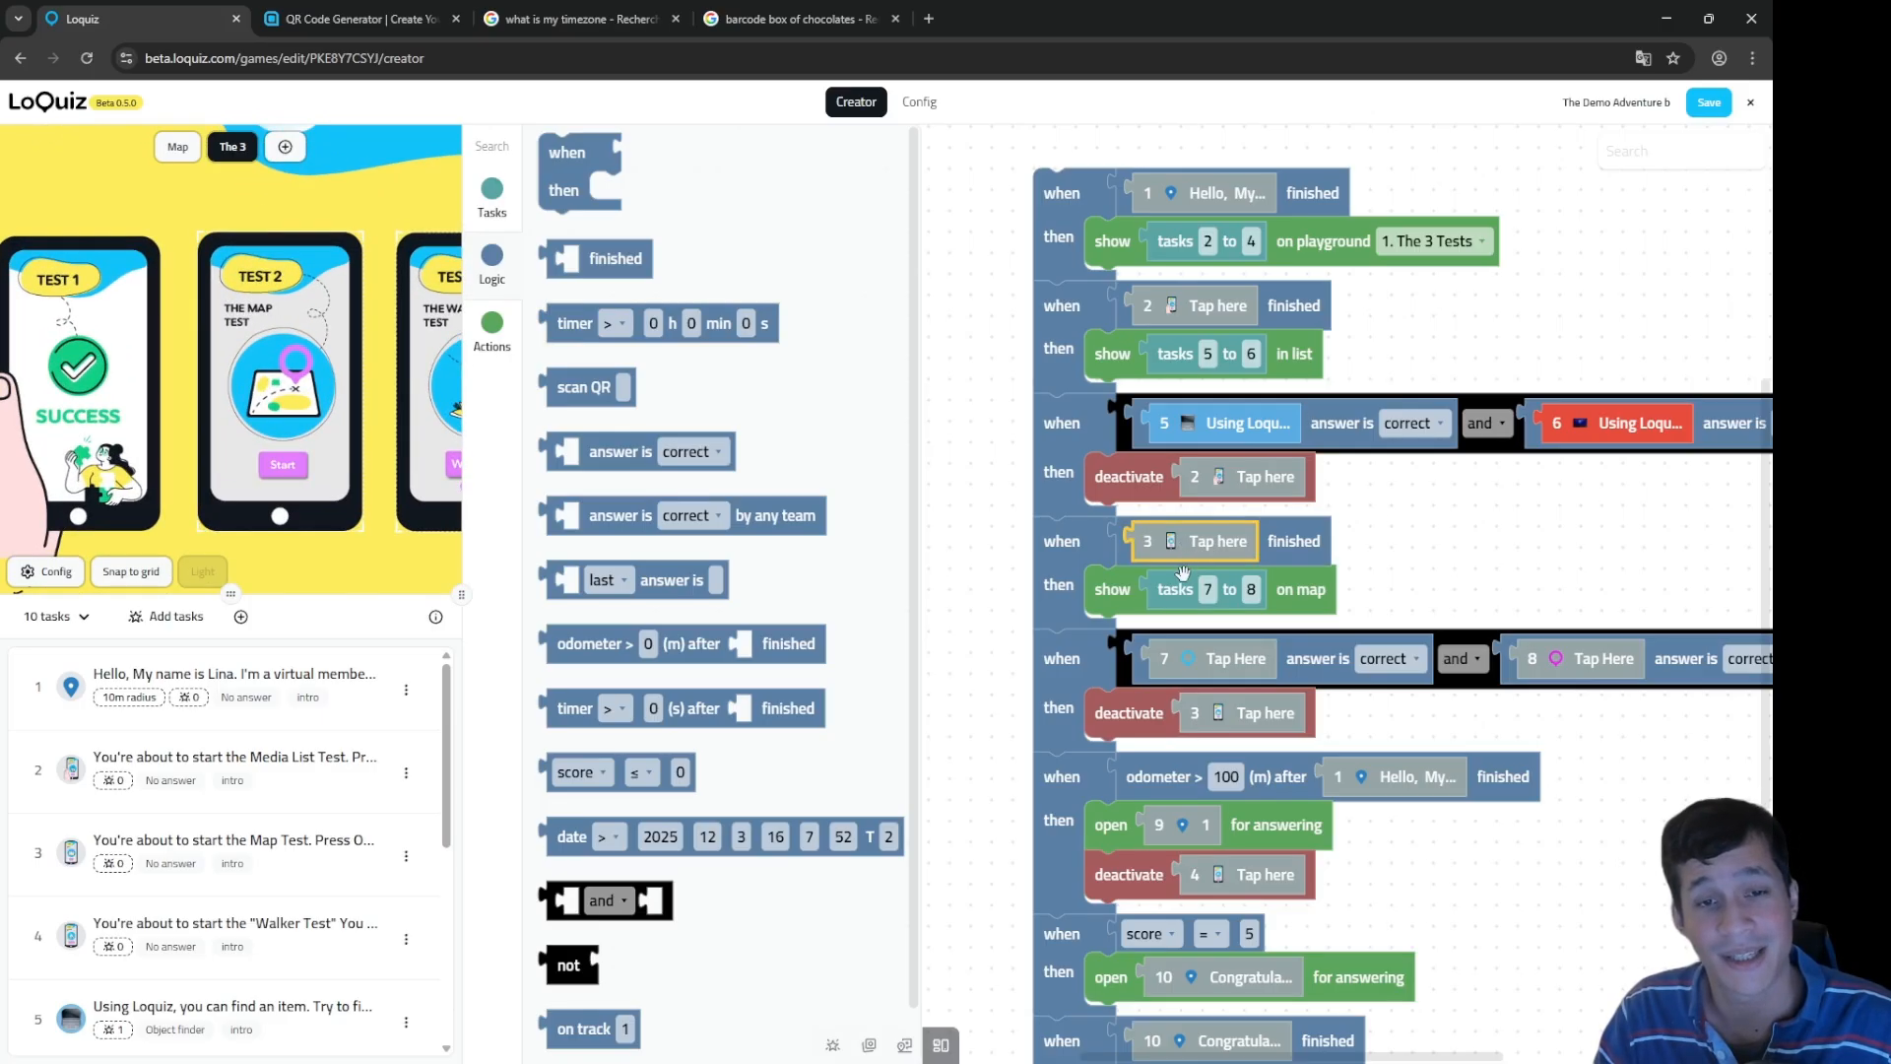
pyautogui.click(1176, 579)
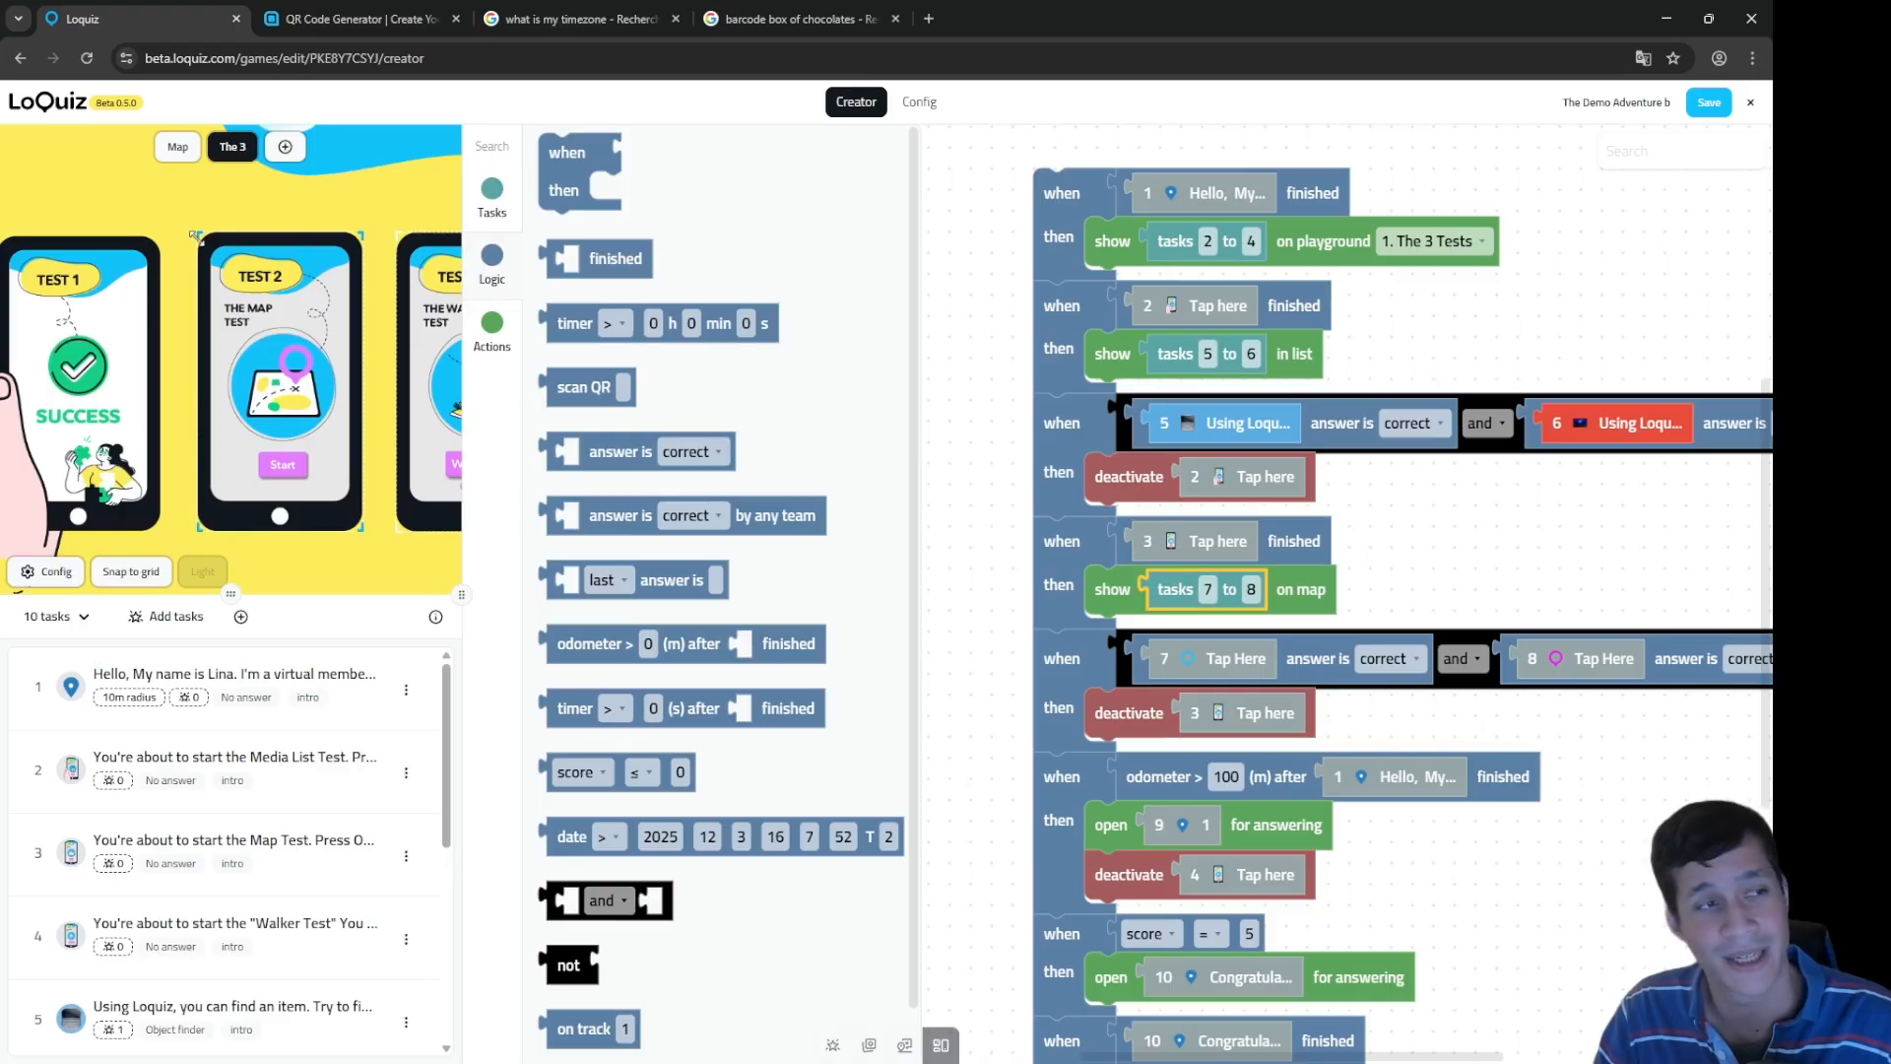
pyautogui.click(187, 149)
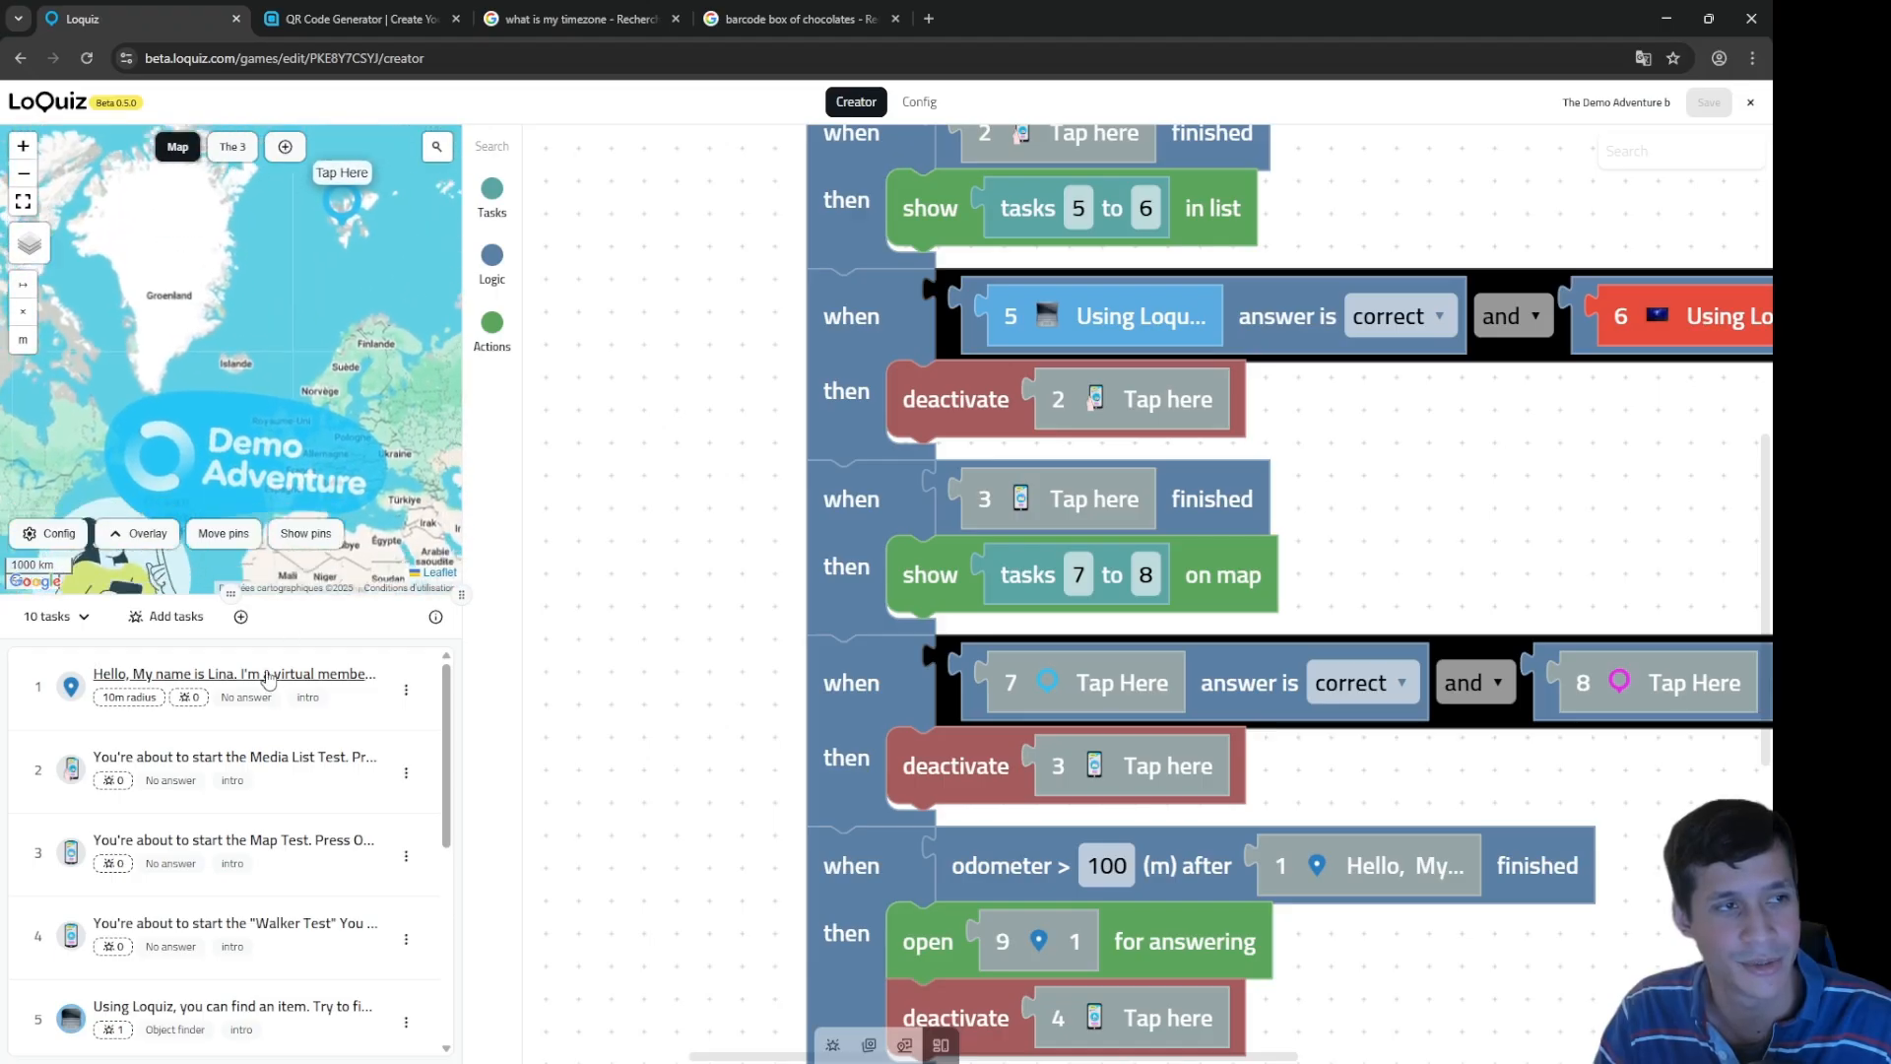
# Step: Check the tasks 7 and 8 correct-answer rule, then return the preview to The 3 playground
pyautogui.moveTo(1016, 576); pyautogui.dragTo(1089, 581)
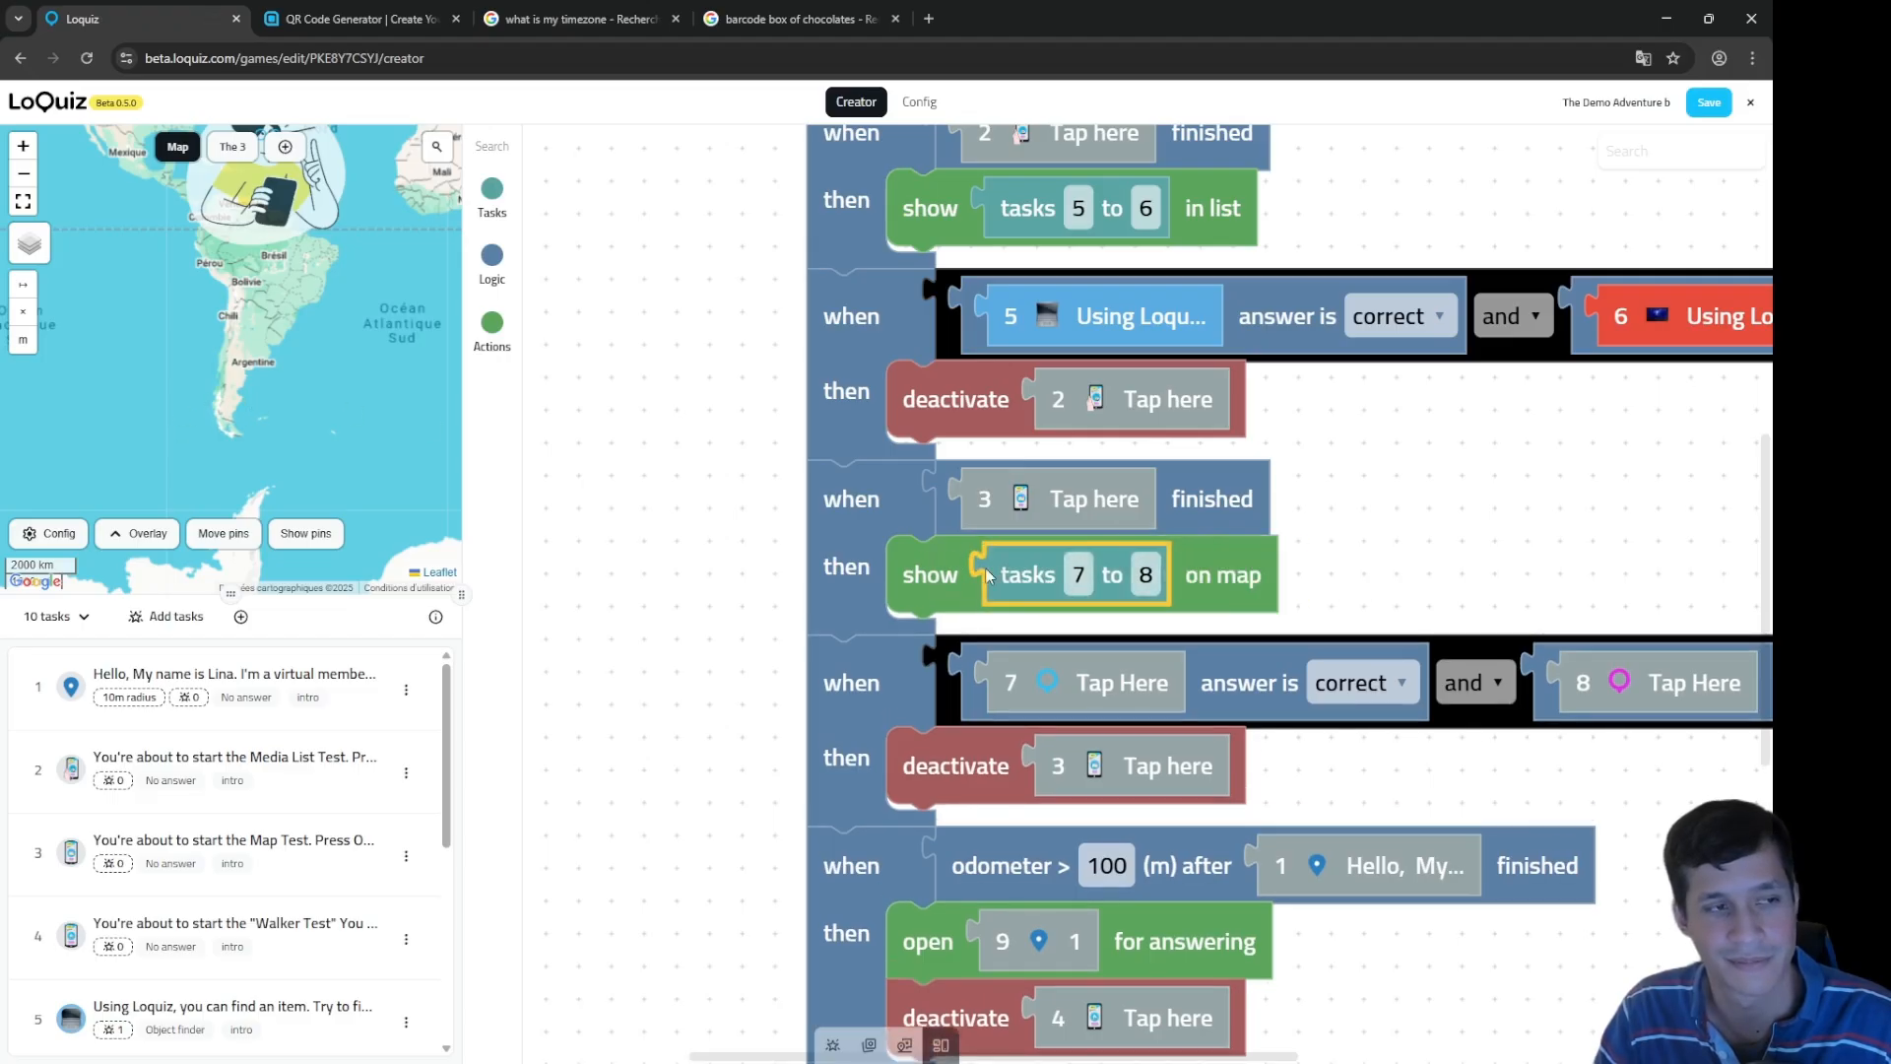
pyautogui.moveTo(1408, 562); pyautogui.dragTo(1233, 523)
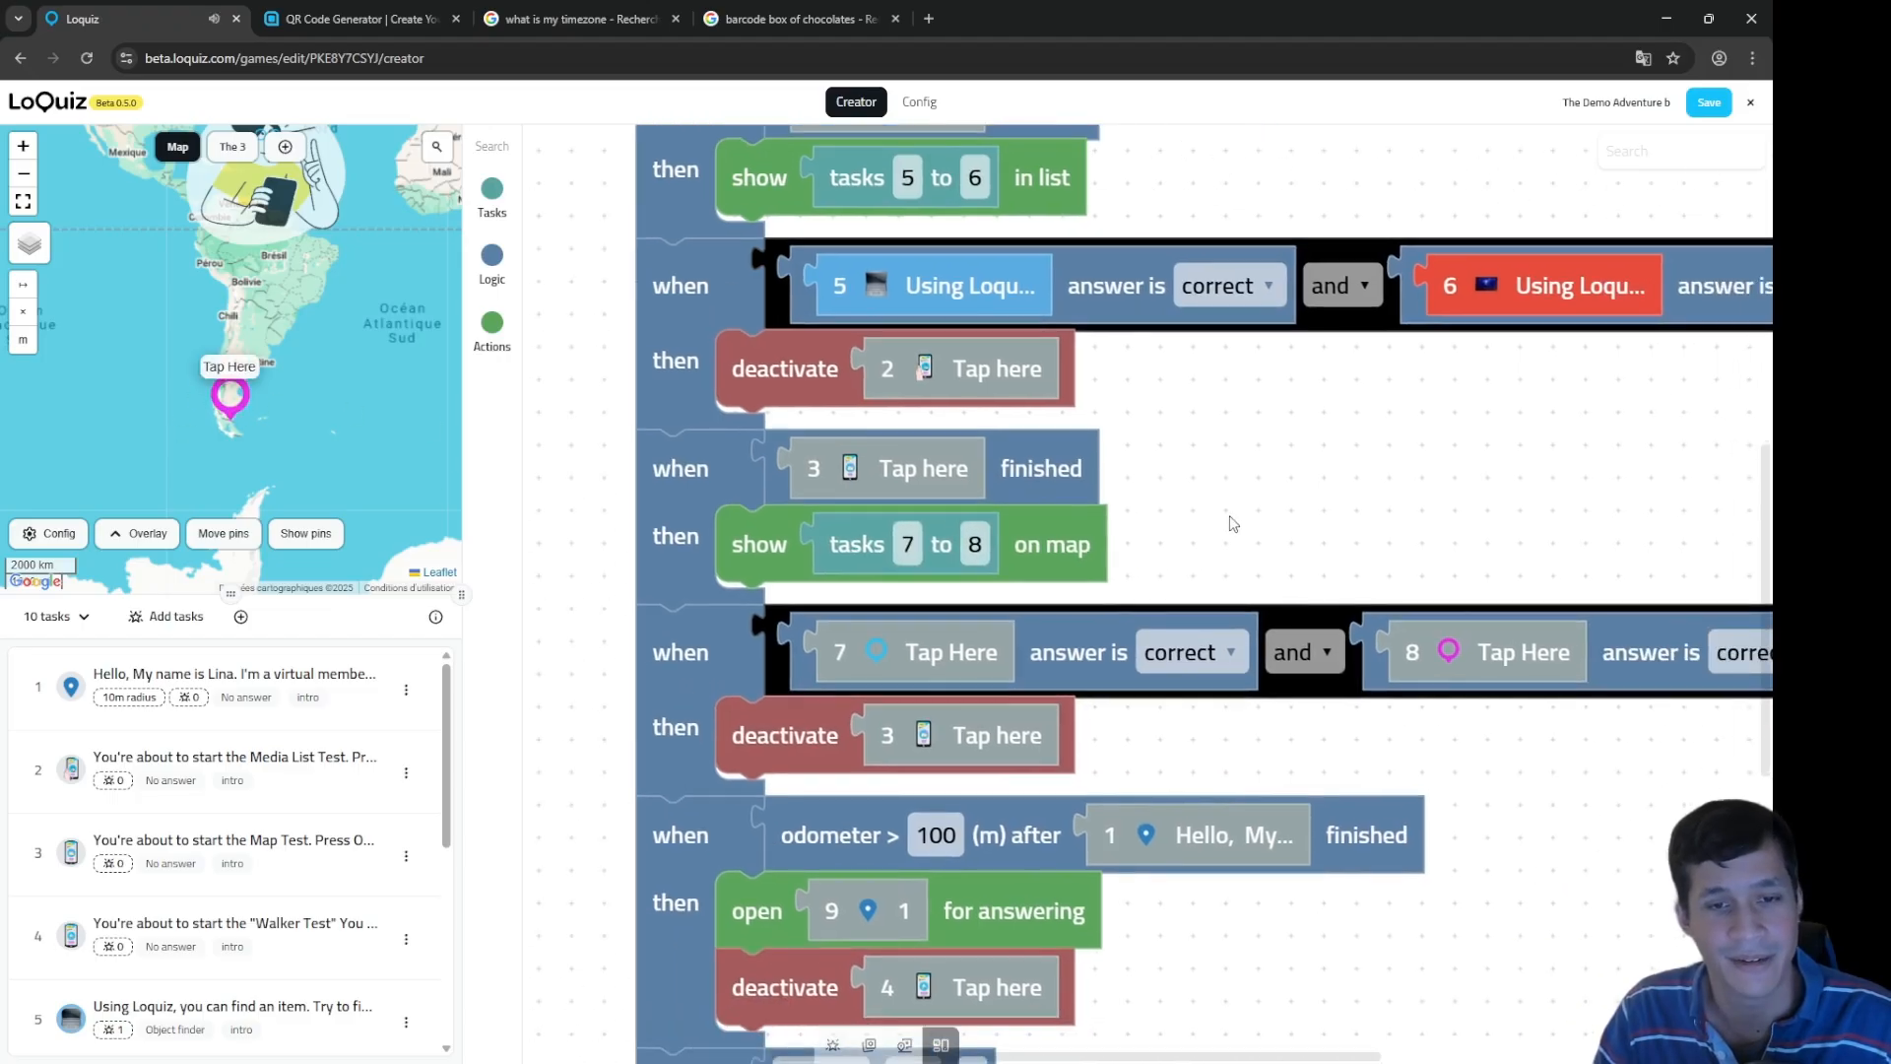
pyautogui.click(1062, 657)
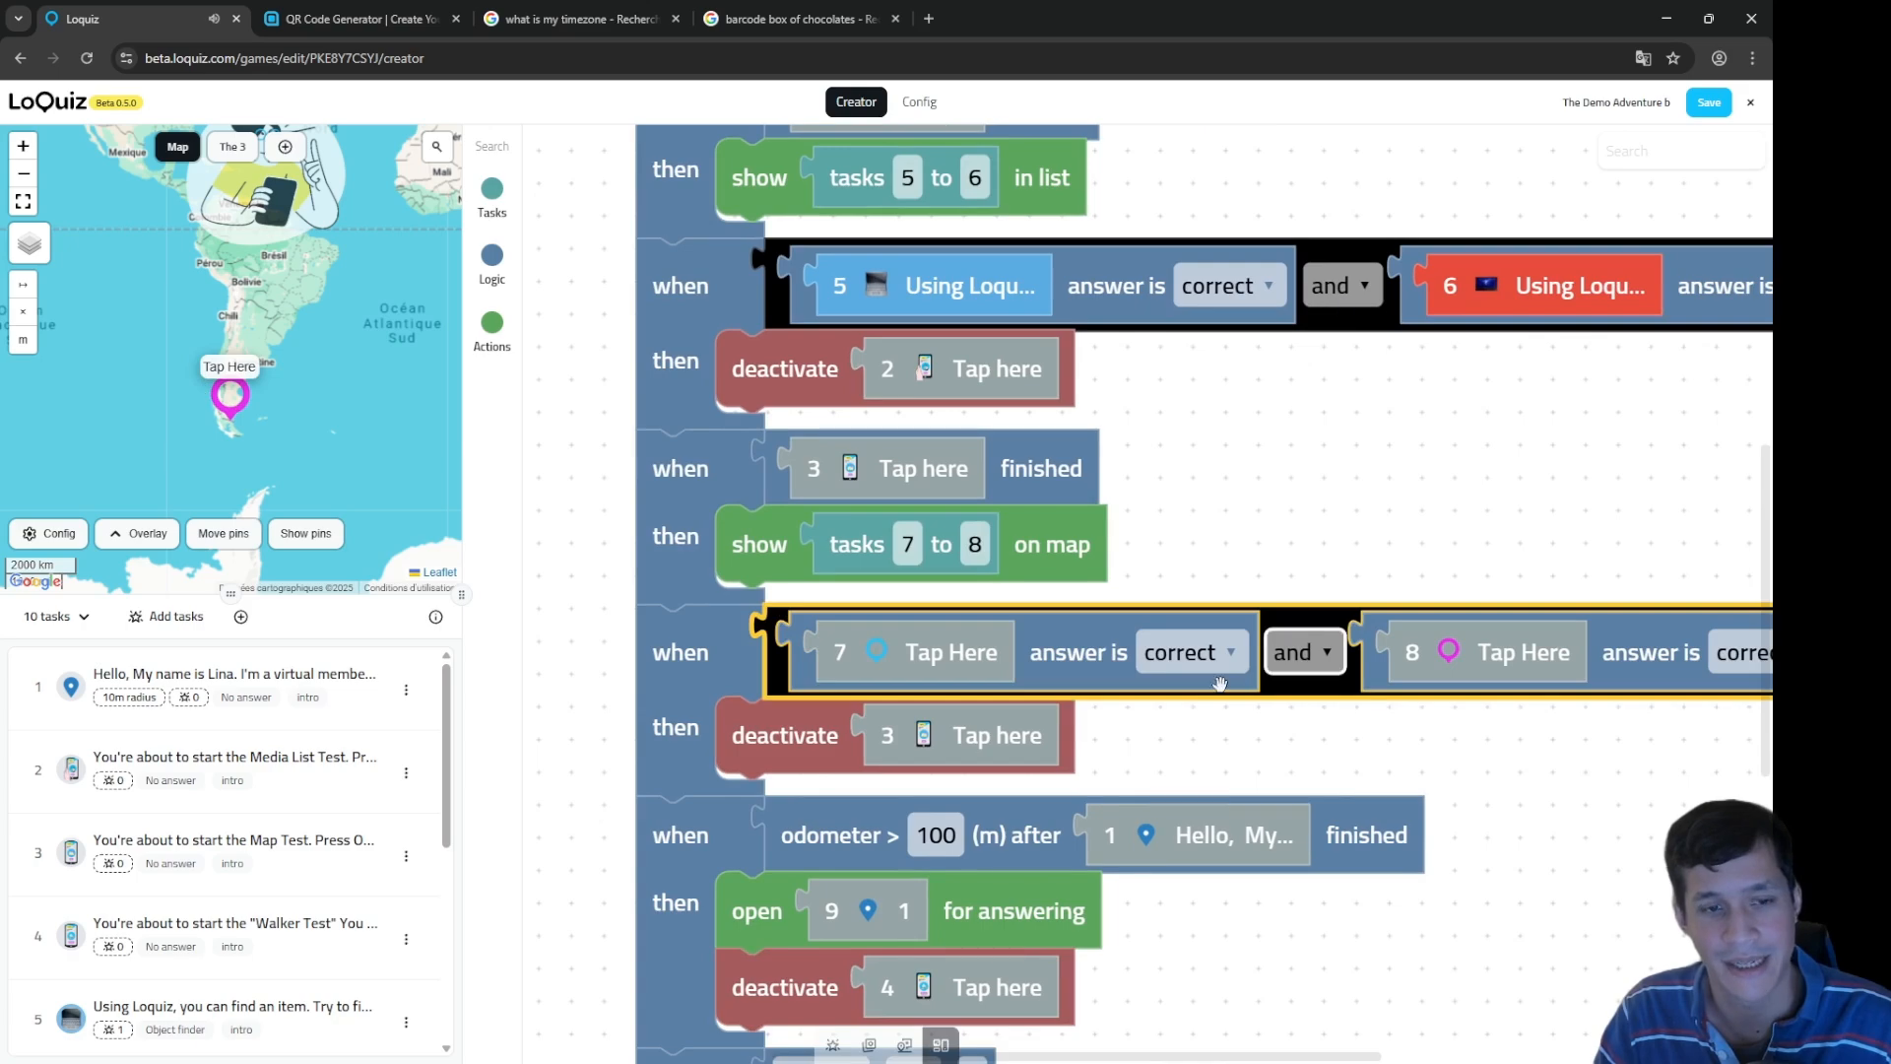
pyautogui.click(233, 147)
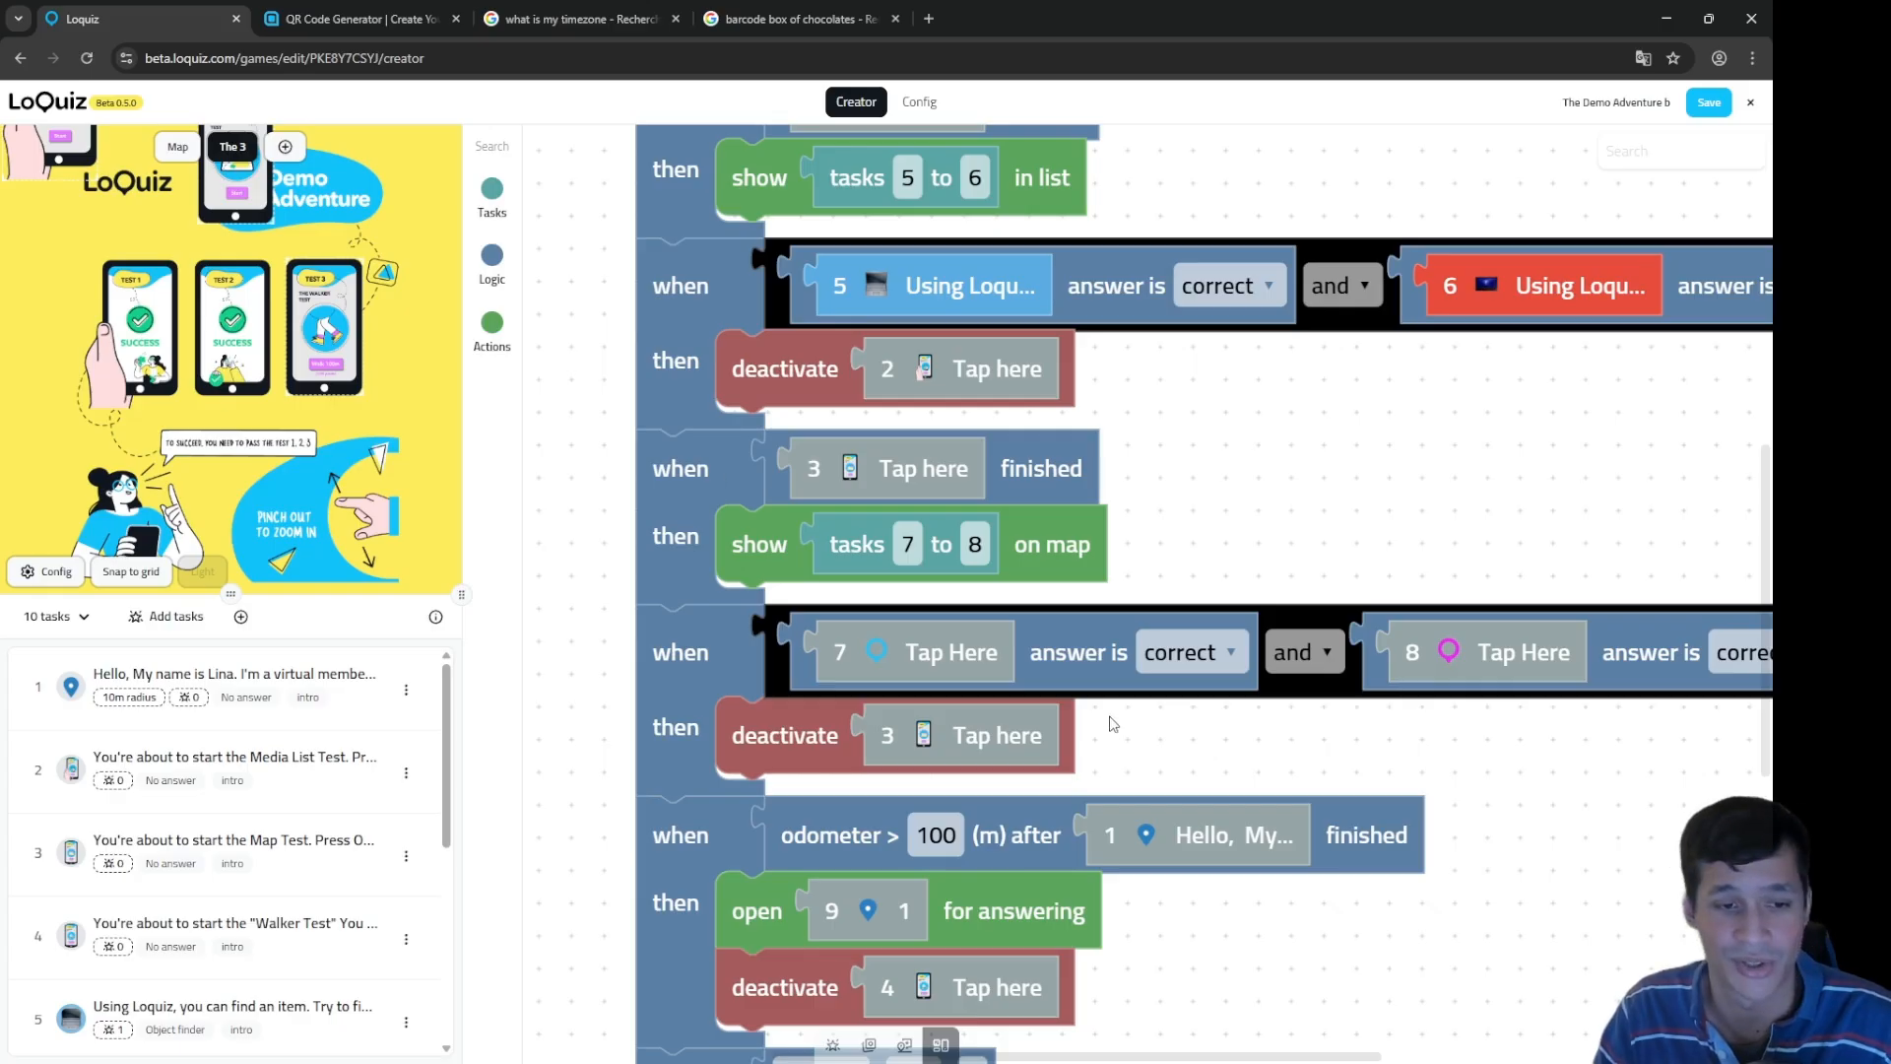
# Step: Inspect the odometer rule: 100 m after task 1 finishes, open task 9 for answering
pyautogui.moveTo(1106, 726); pyautogui.dragTo(1115, 386)
pyautogui.click(820, 476)
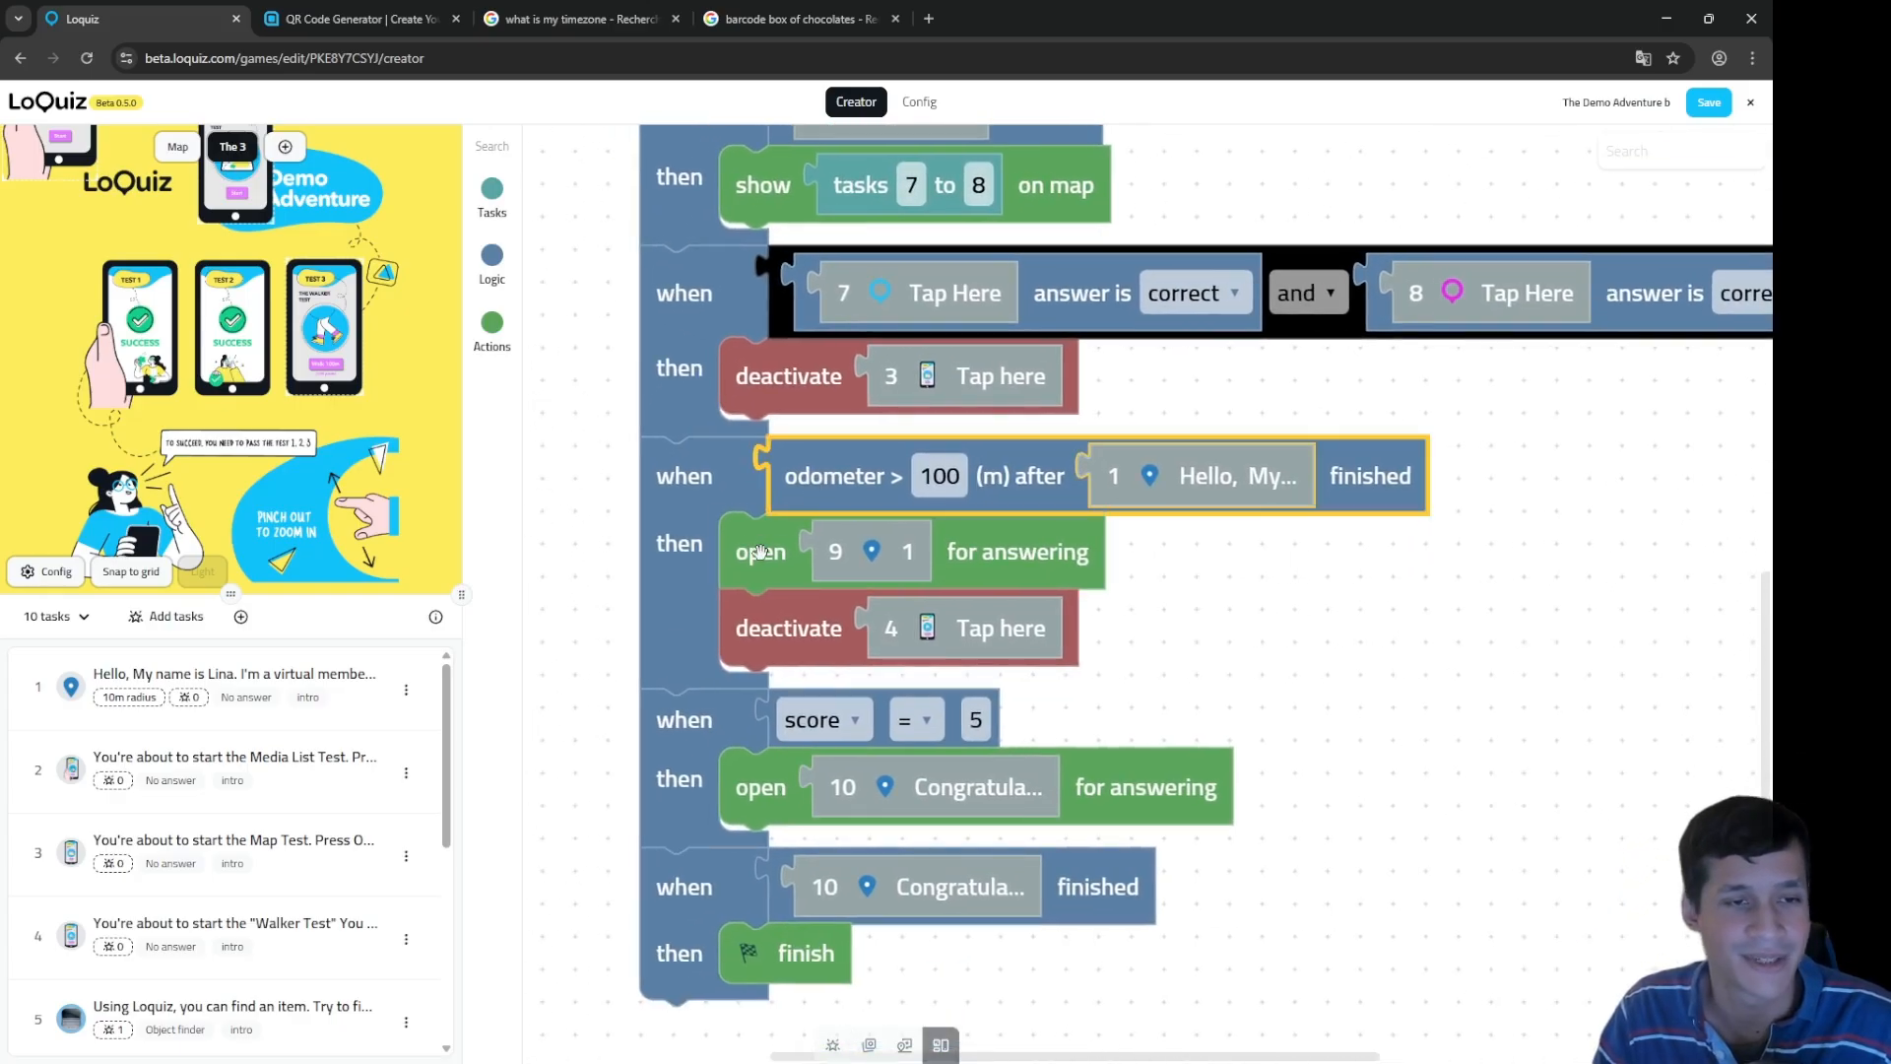
pyautogui.click(759, 550)
pyautogui.click(1064, 463)
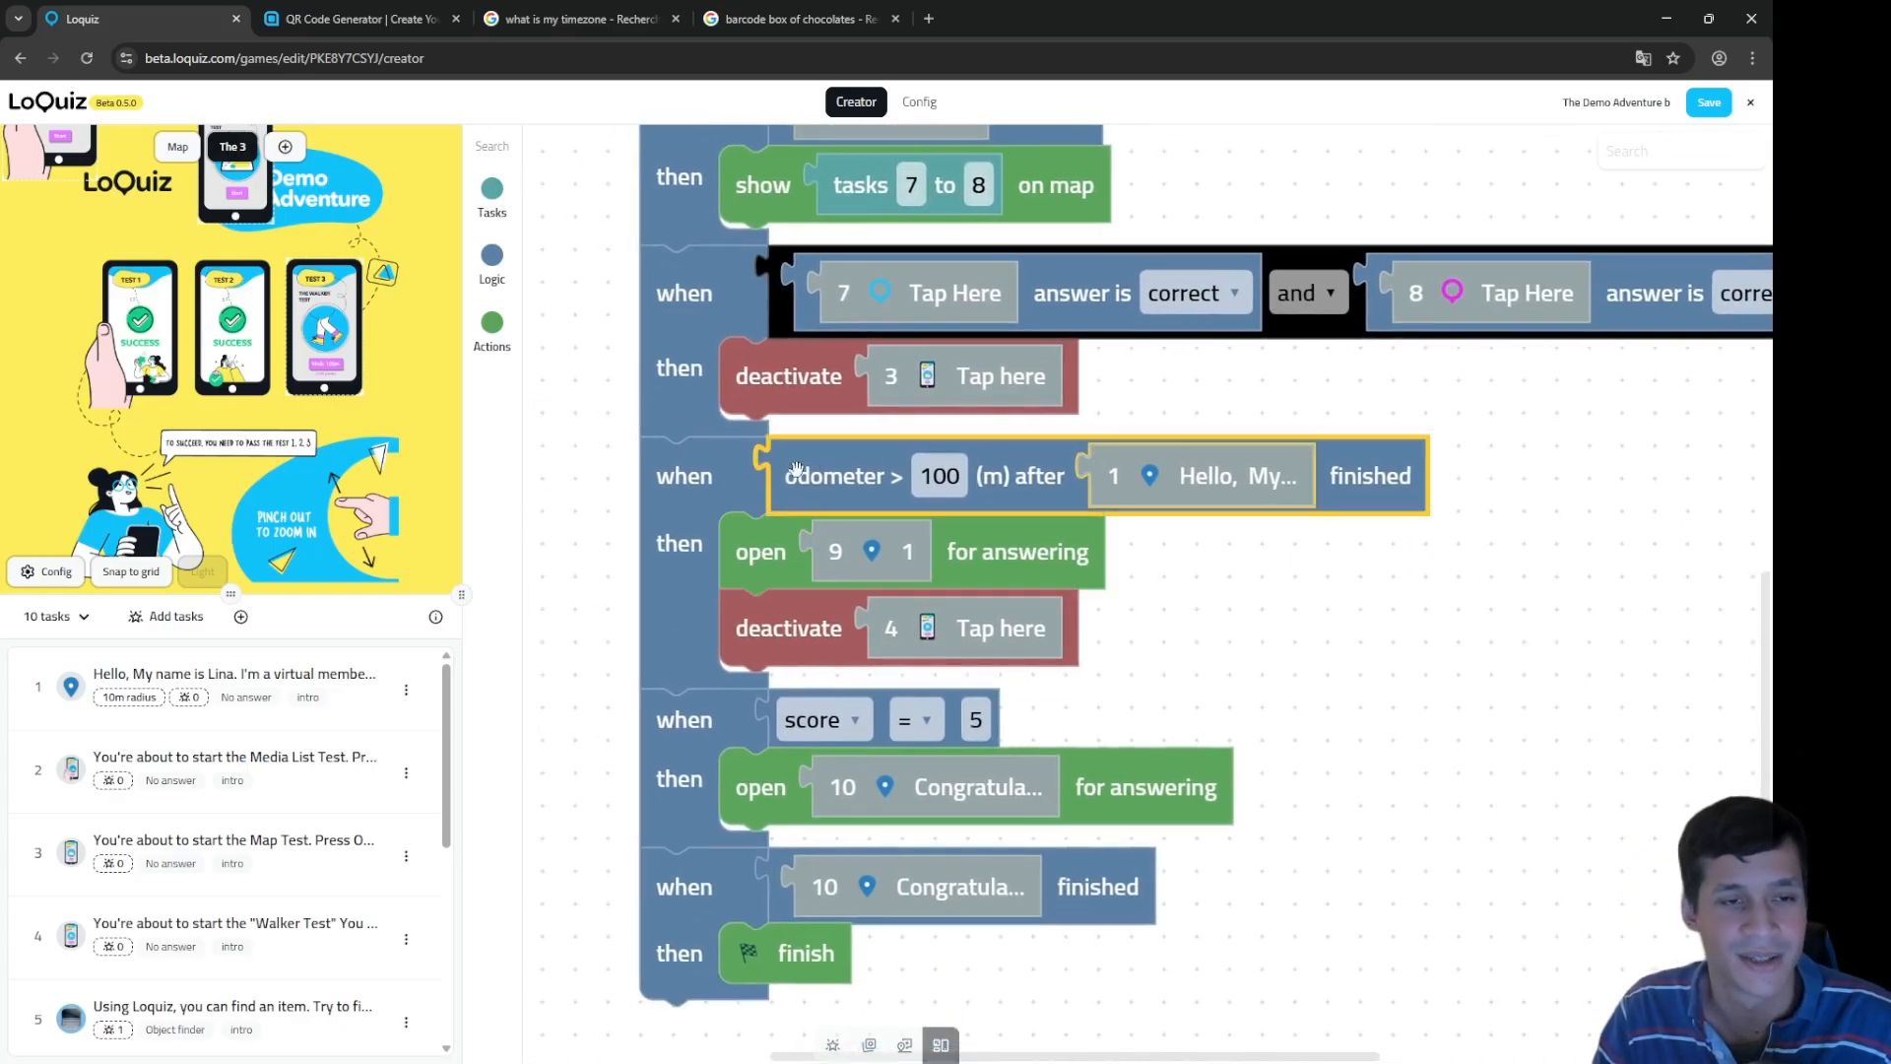
pyautogui.click(936, 480)
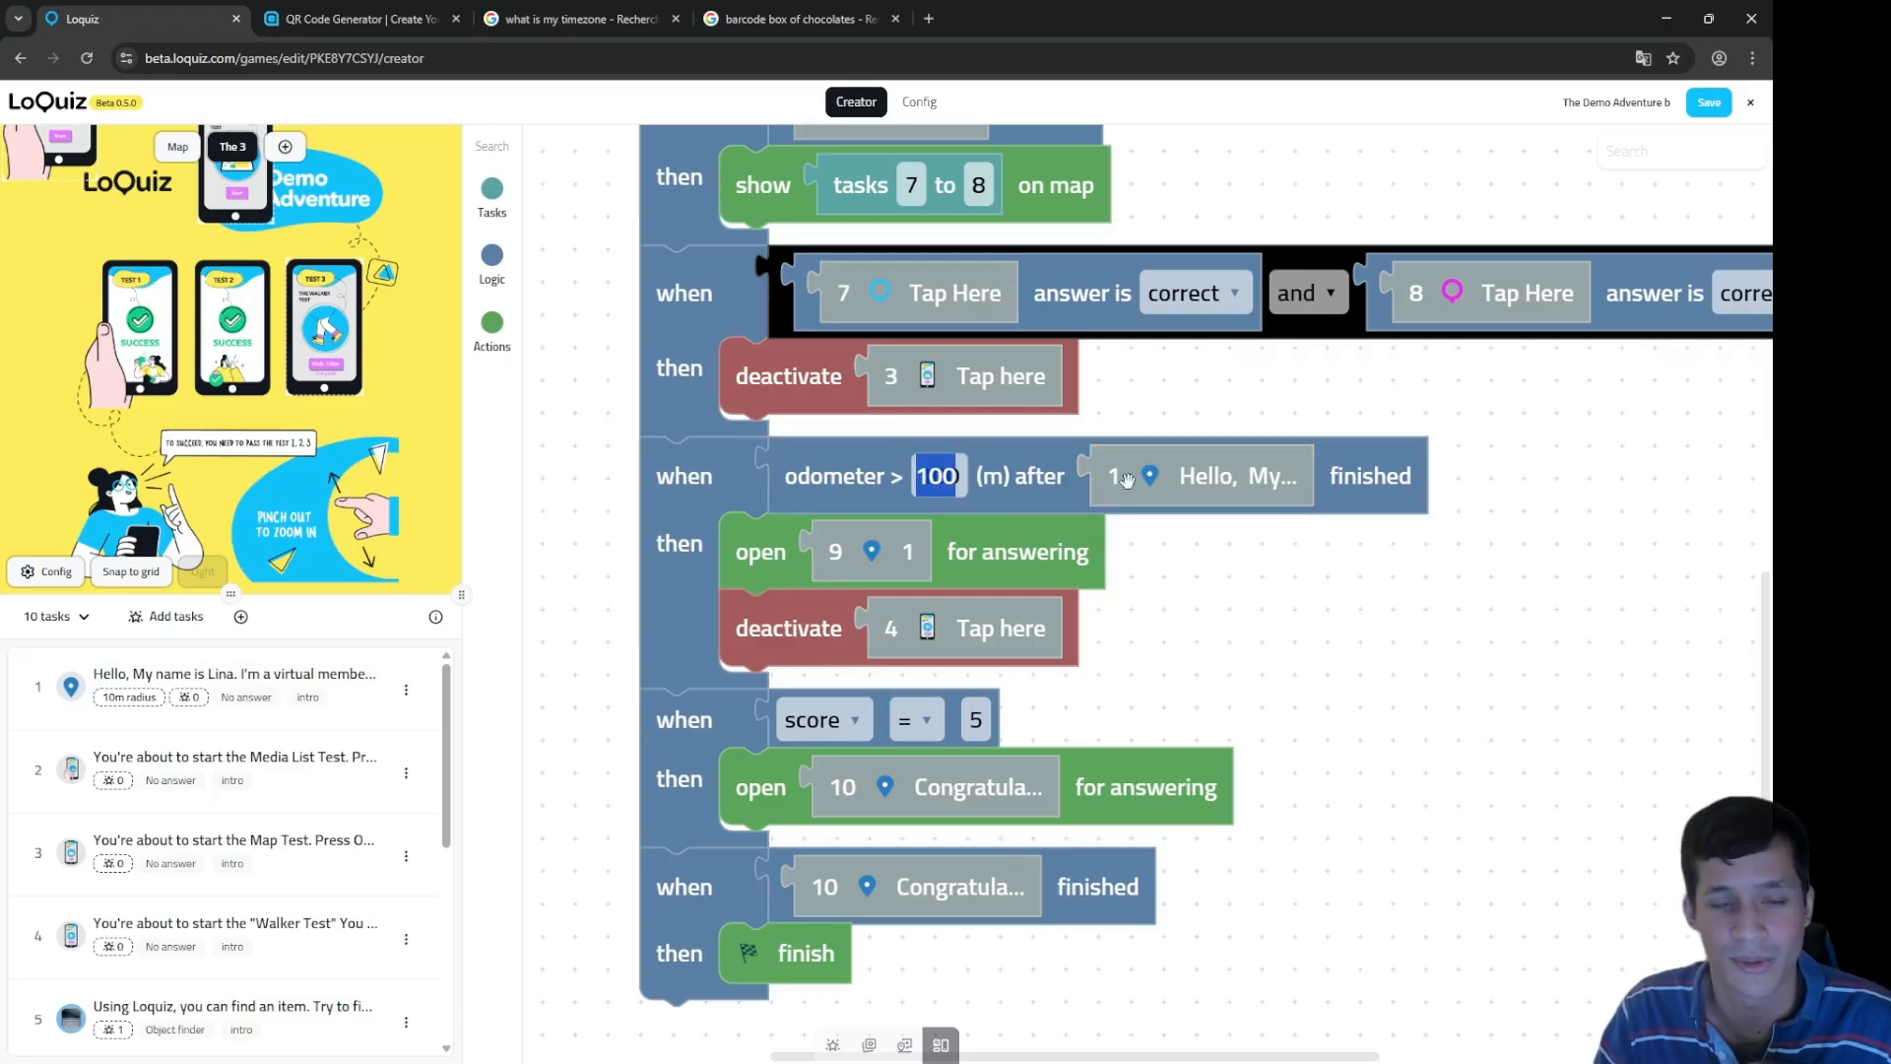
pyautogui.click(1170, 483)
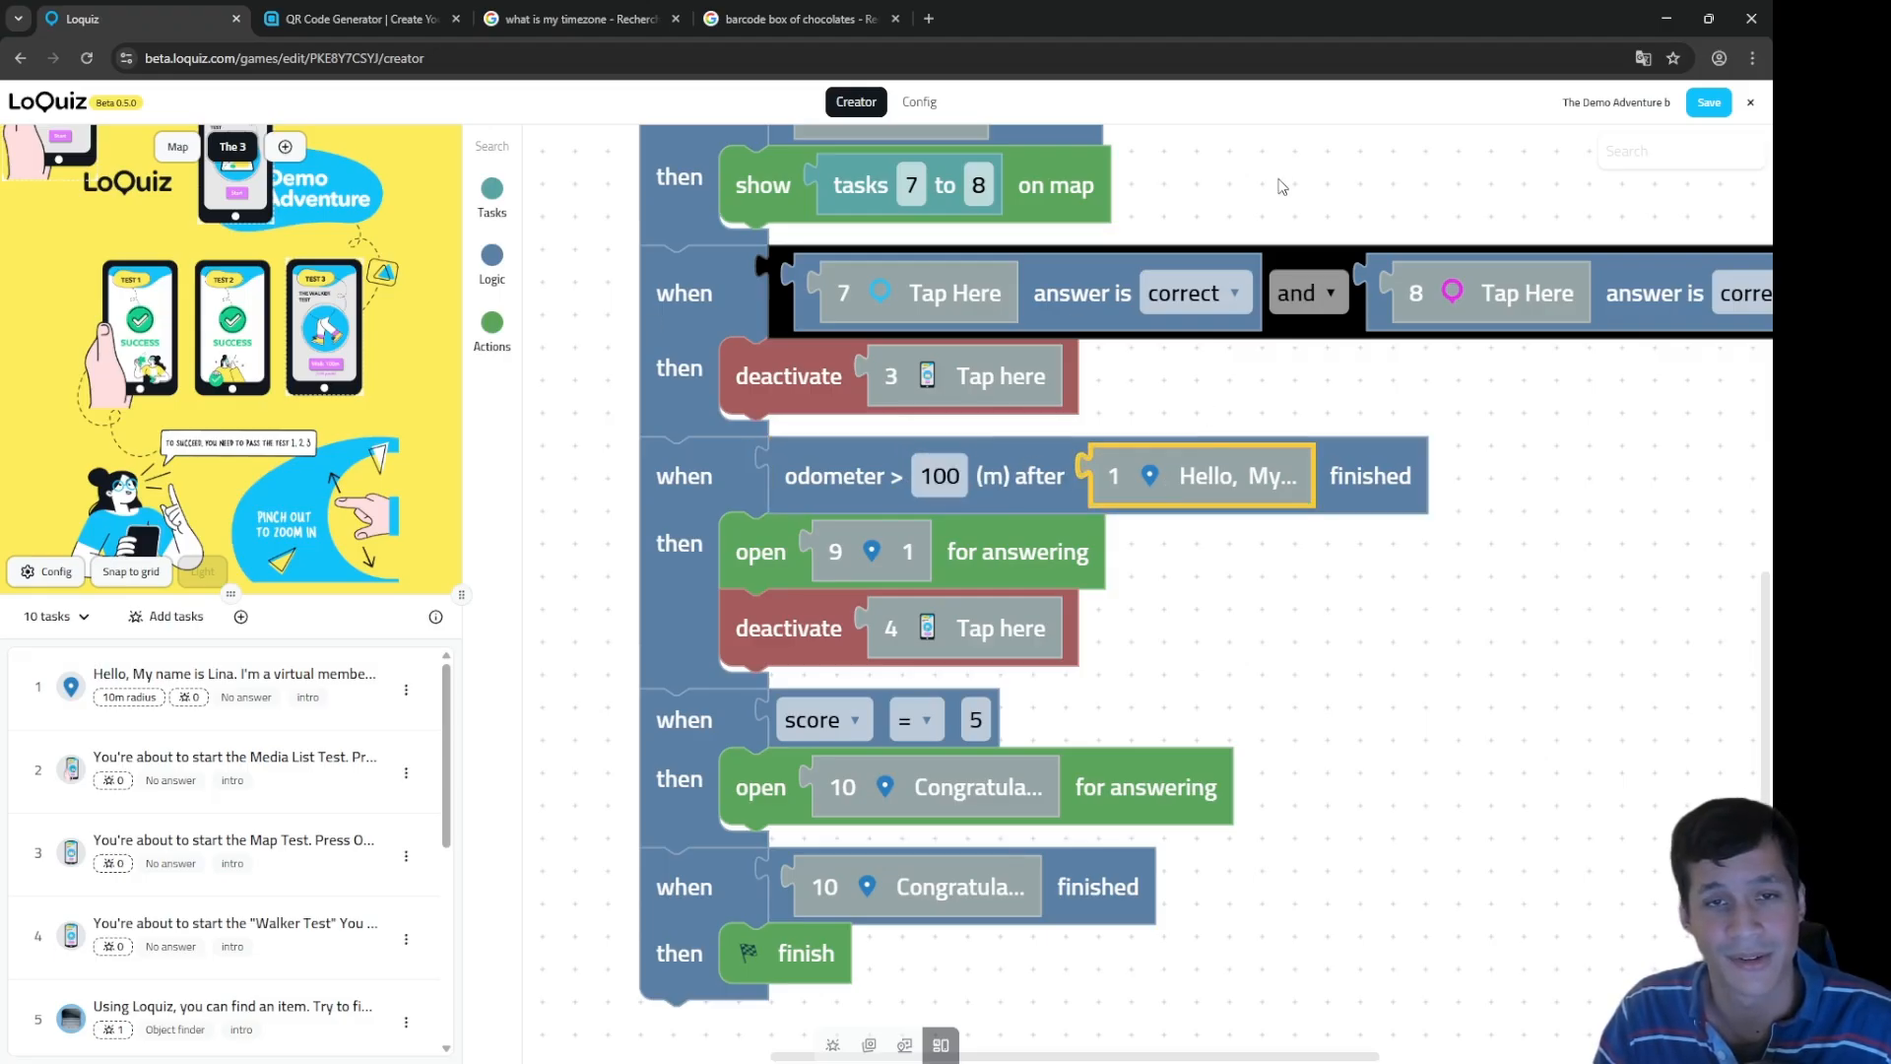
pyautogui.moveTo(1279, 185); pyautogui.dragTo(1316, 921)
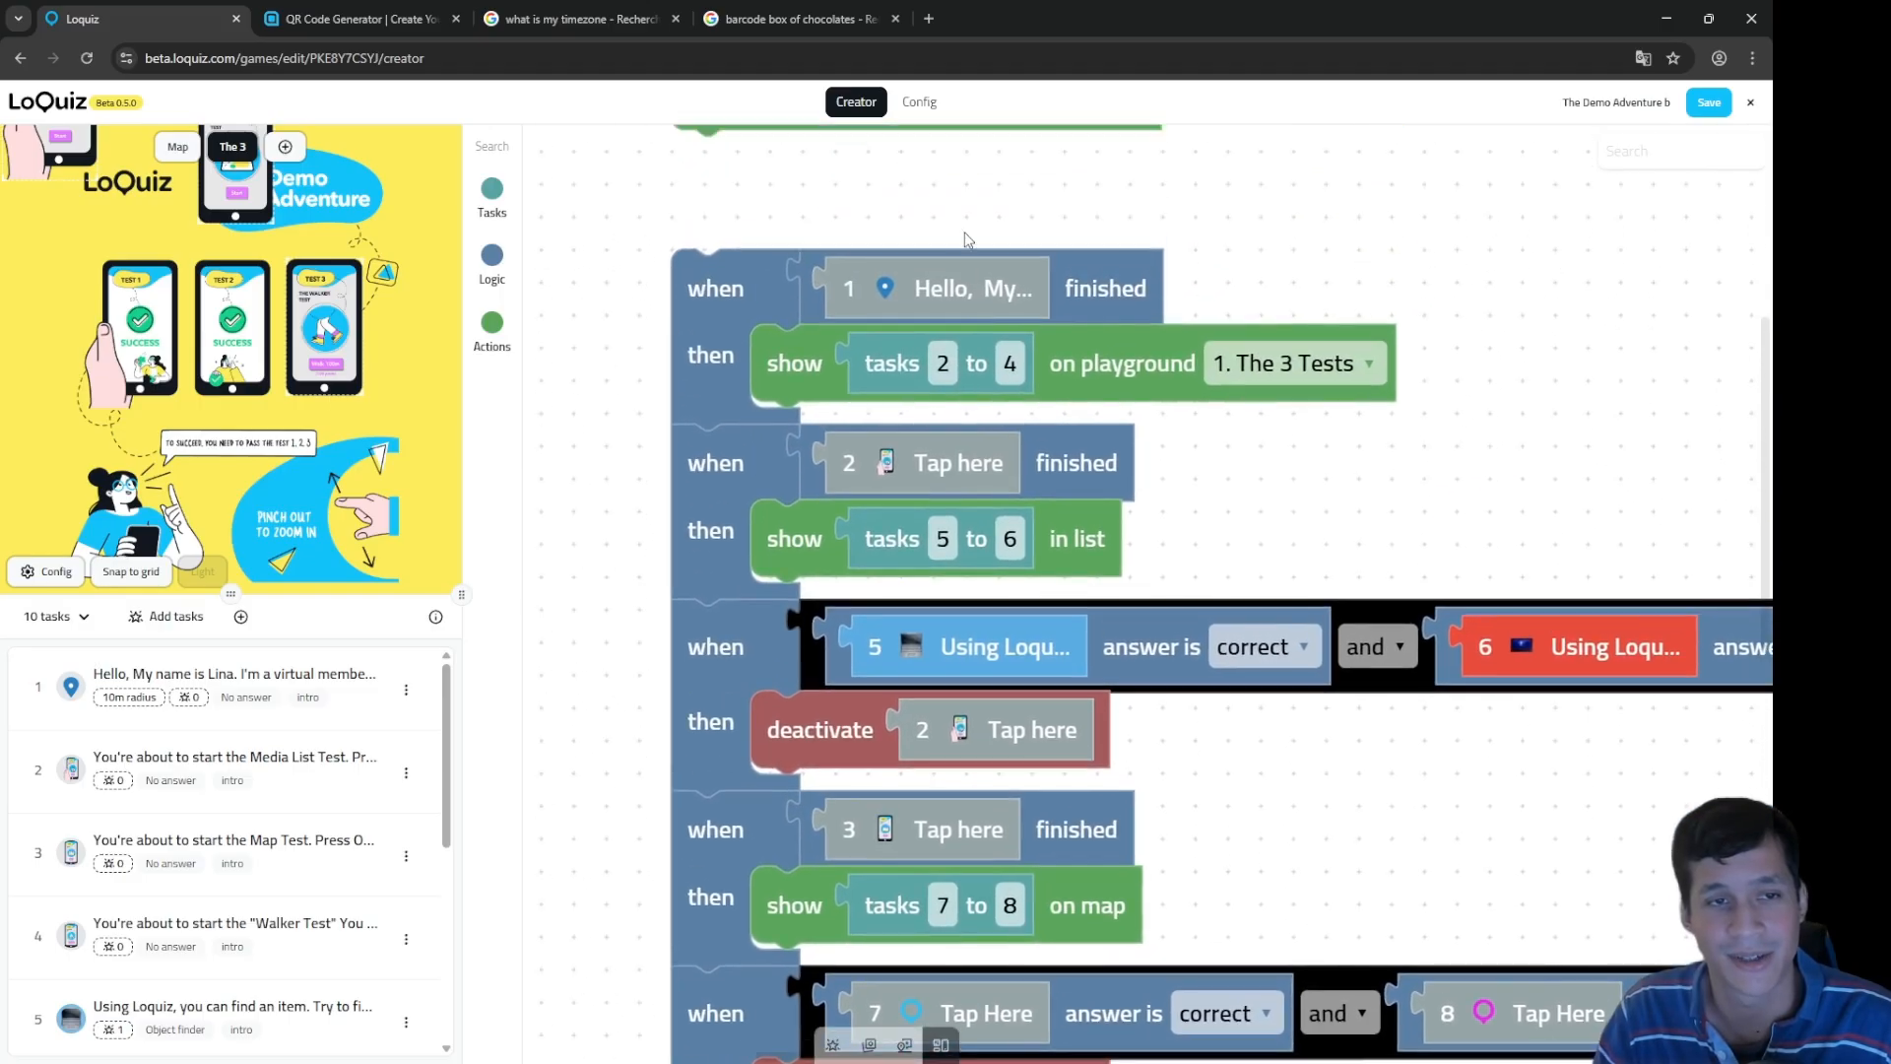
pyautogui.moveTo(985, 202); pyautogui.dragTo(972, 279)
pyautogui.moveTo(1341, 907); pyautogui.dragTo(1329, 223)
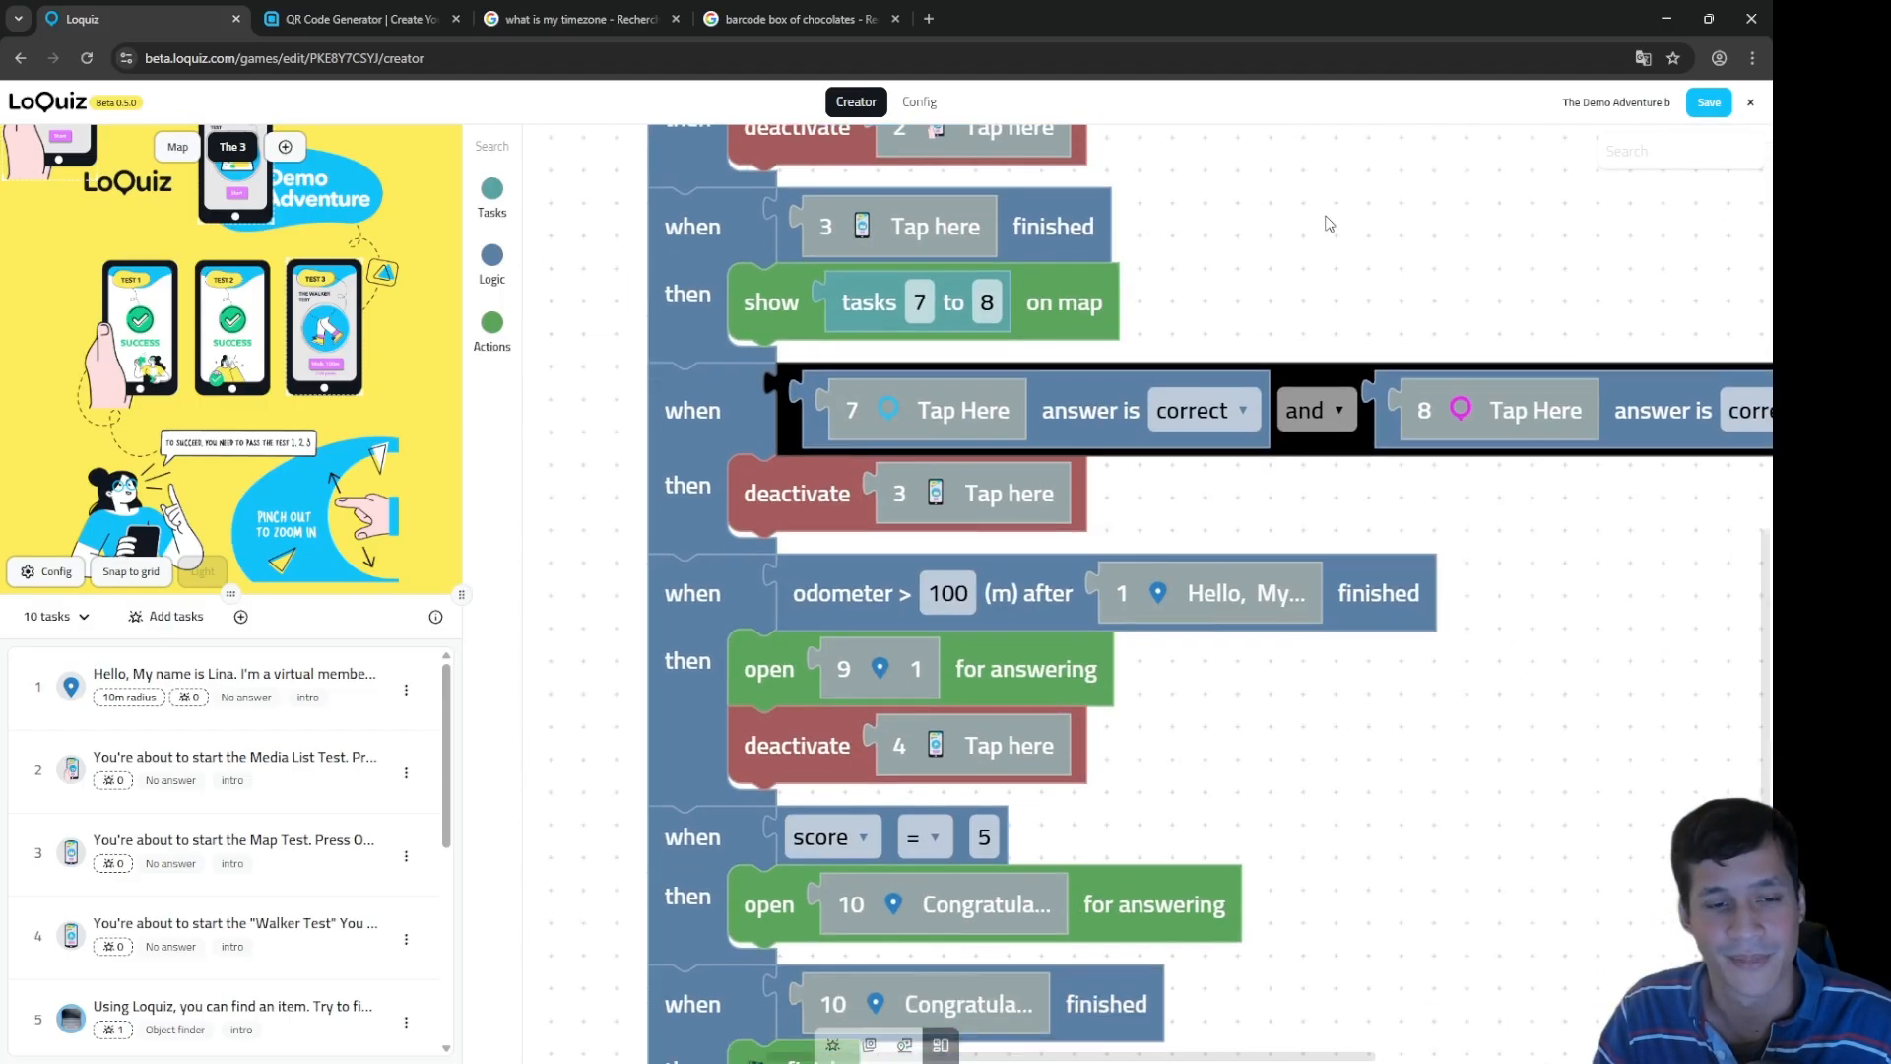
pyautogui.click(878, 676)
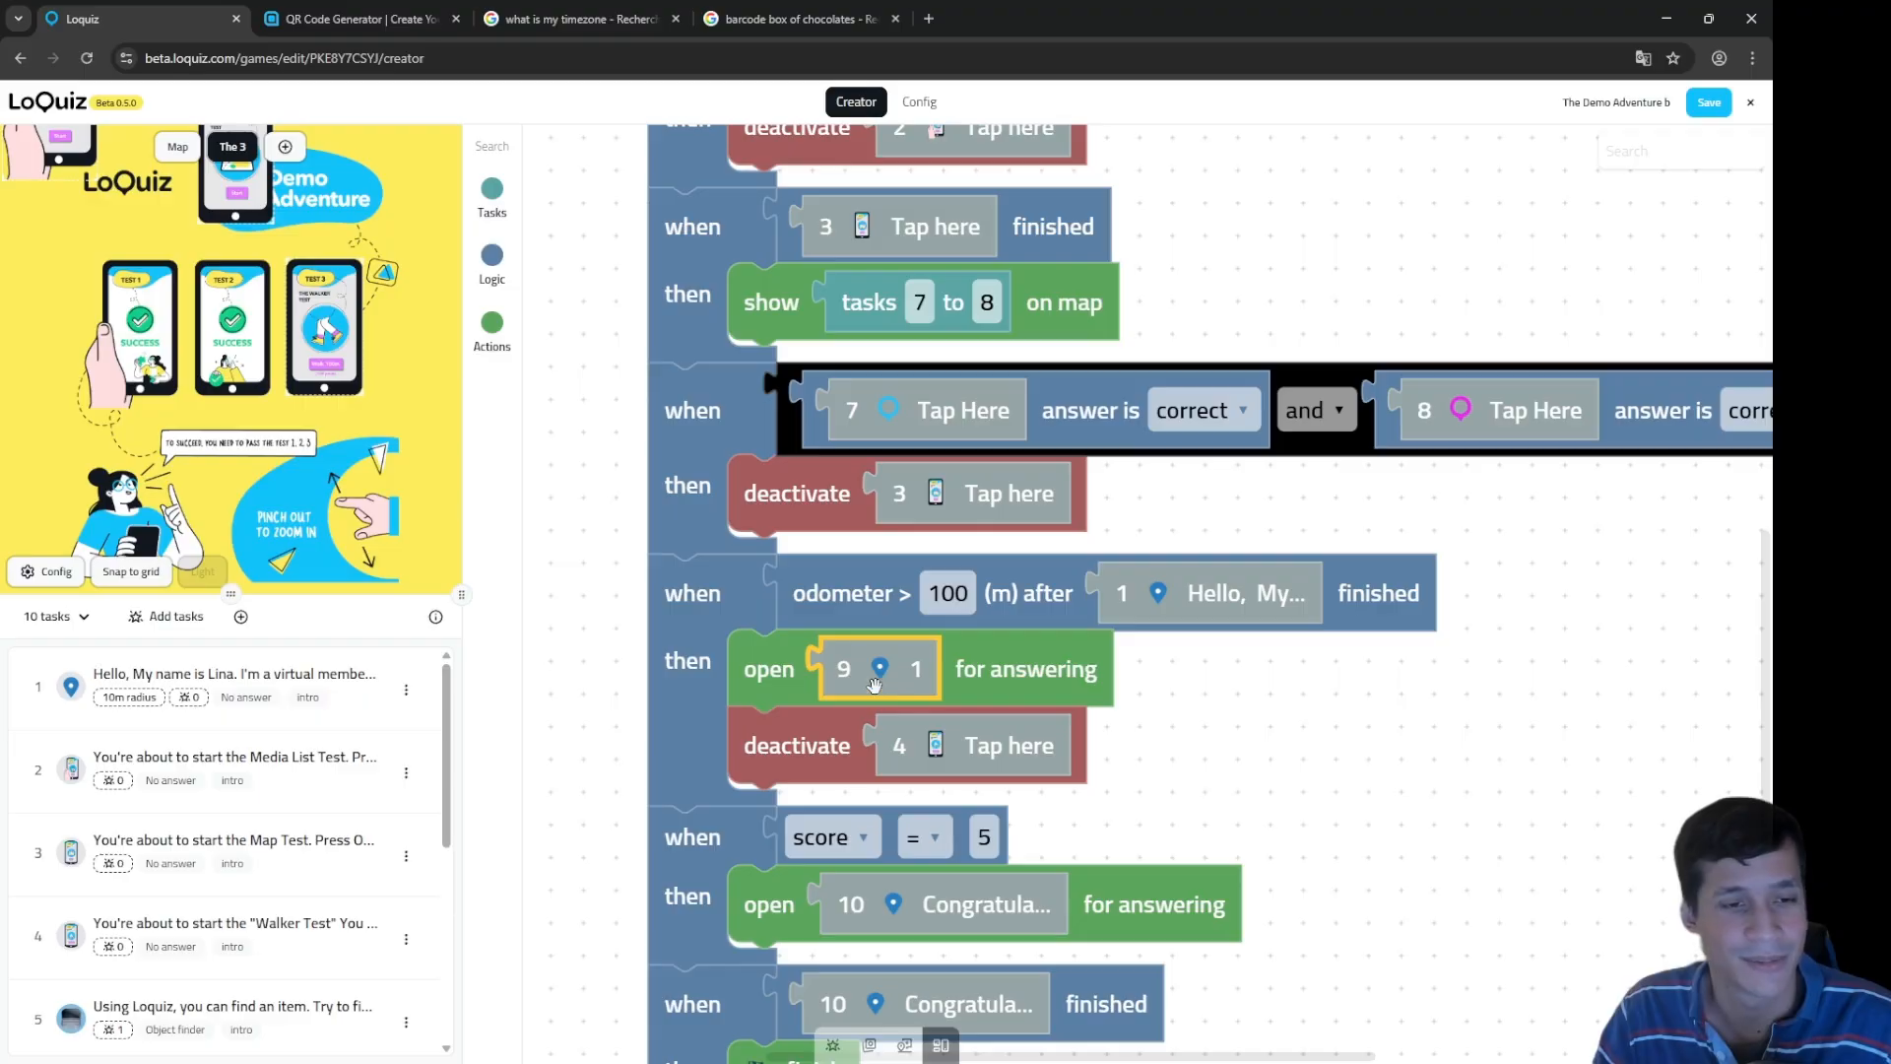
pyautogui.scroll(-5, 181, 864)
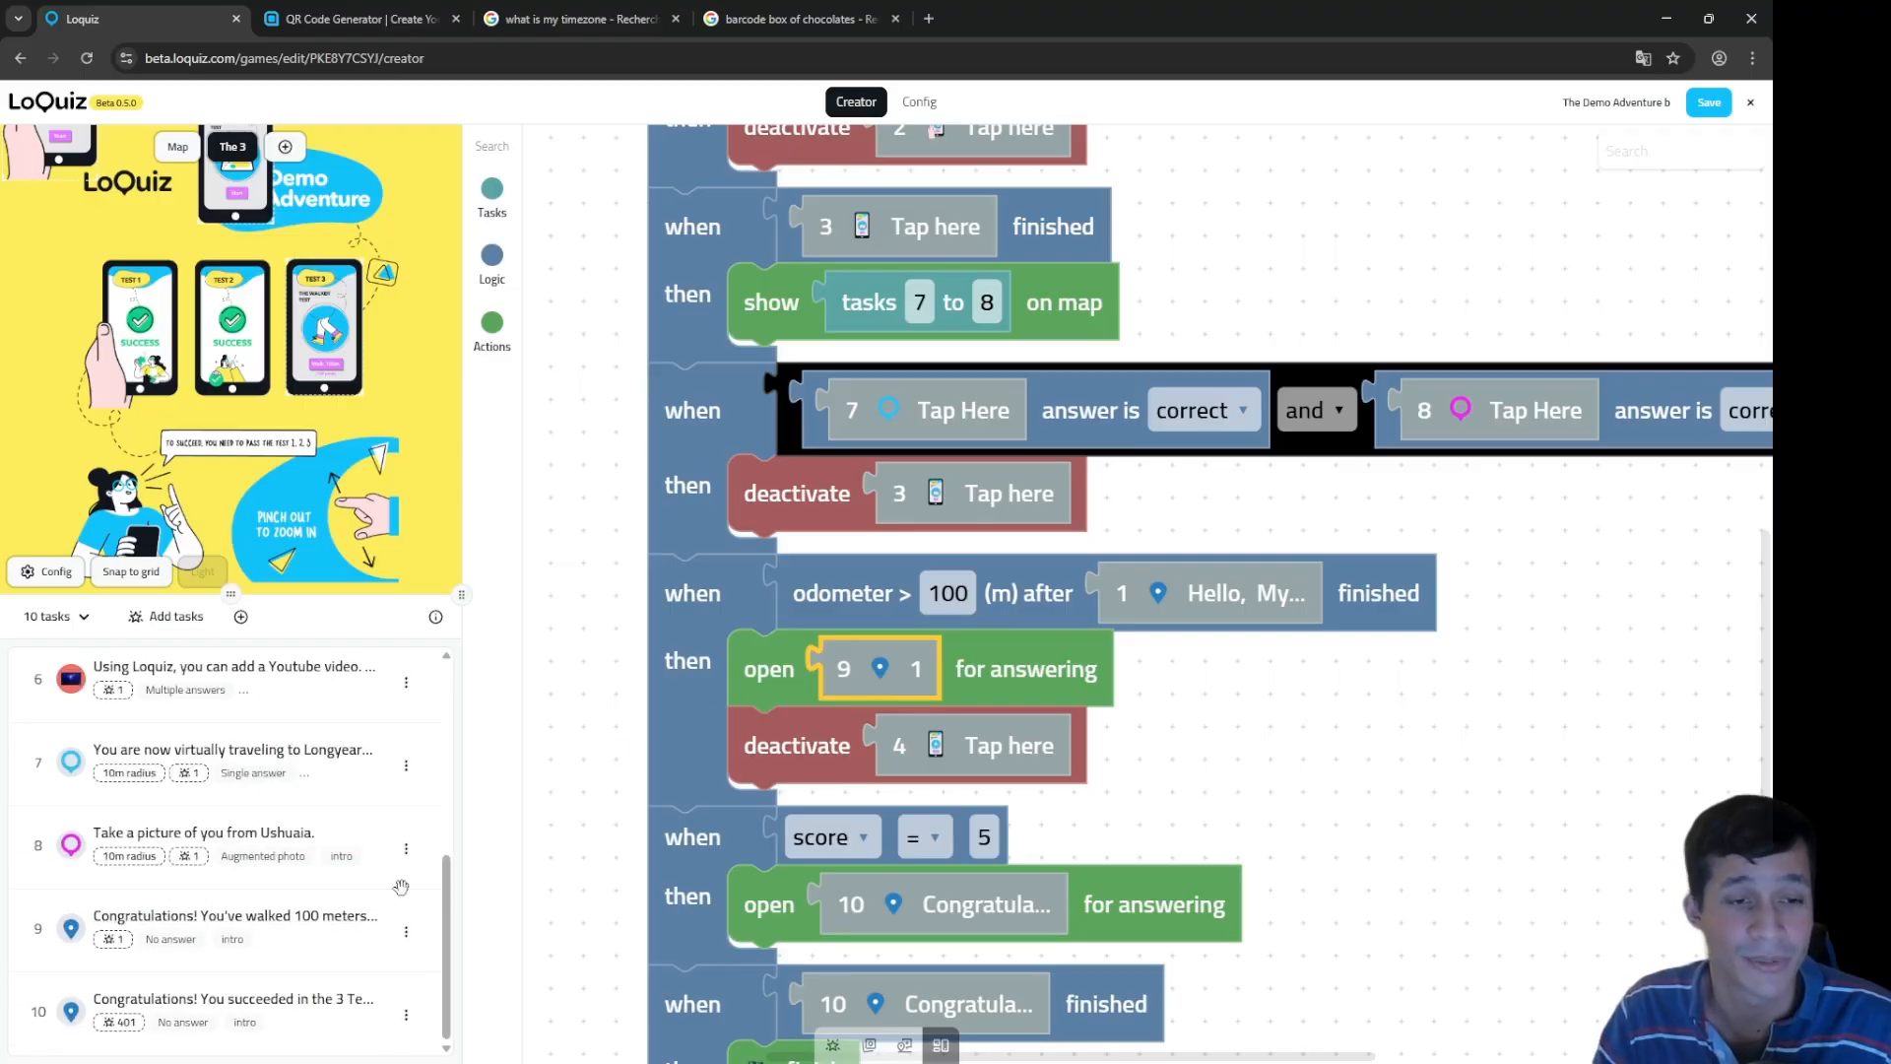
pyautogui.click(941, 751)
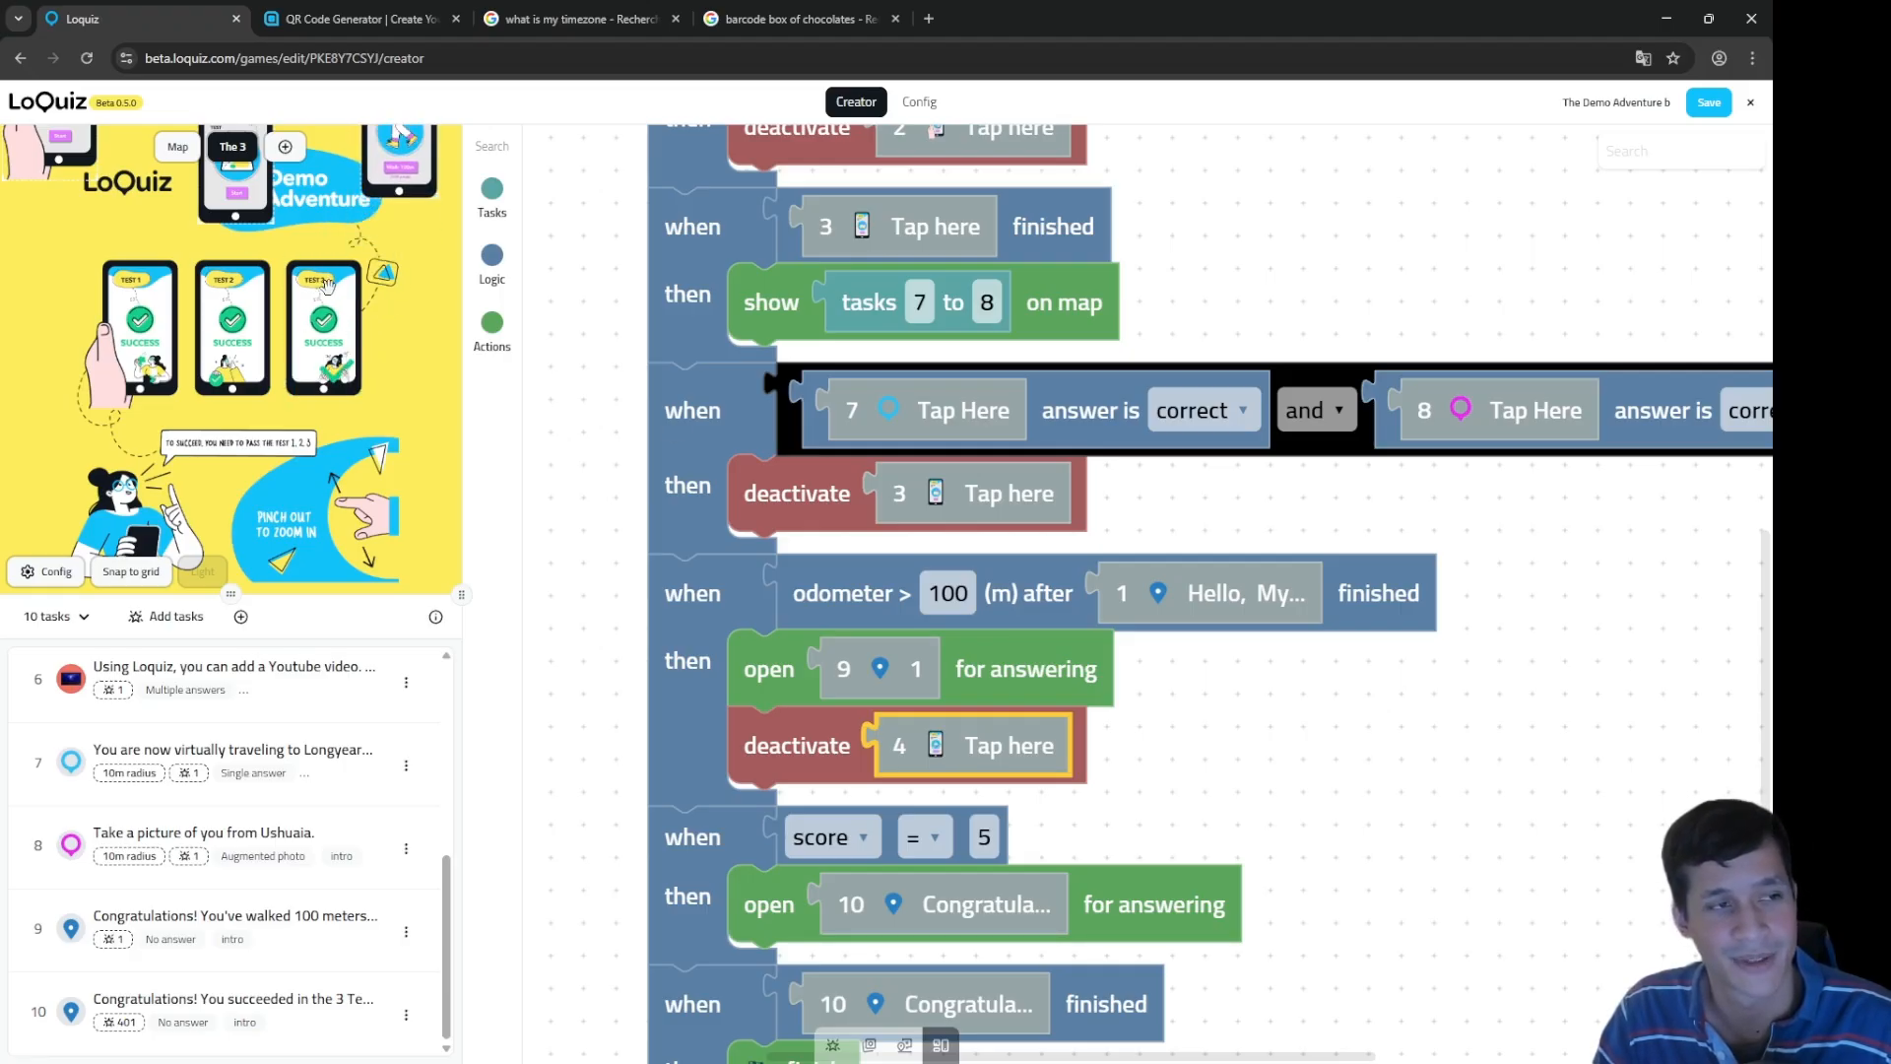
pyautogui.scroll(3, 325, 315)
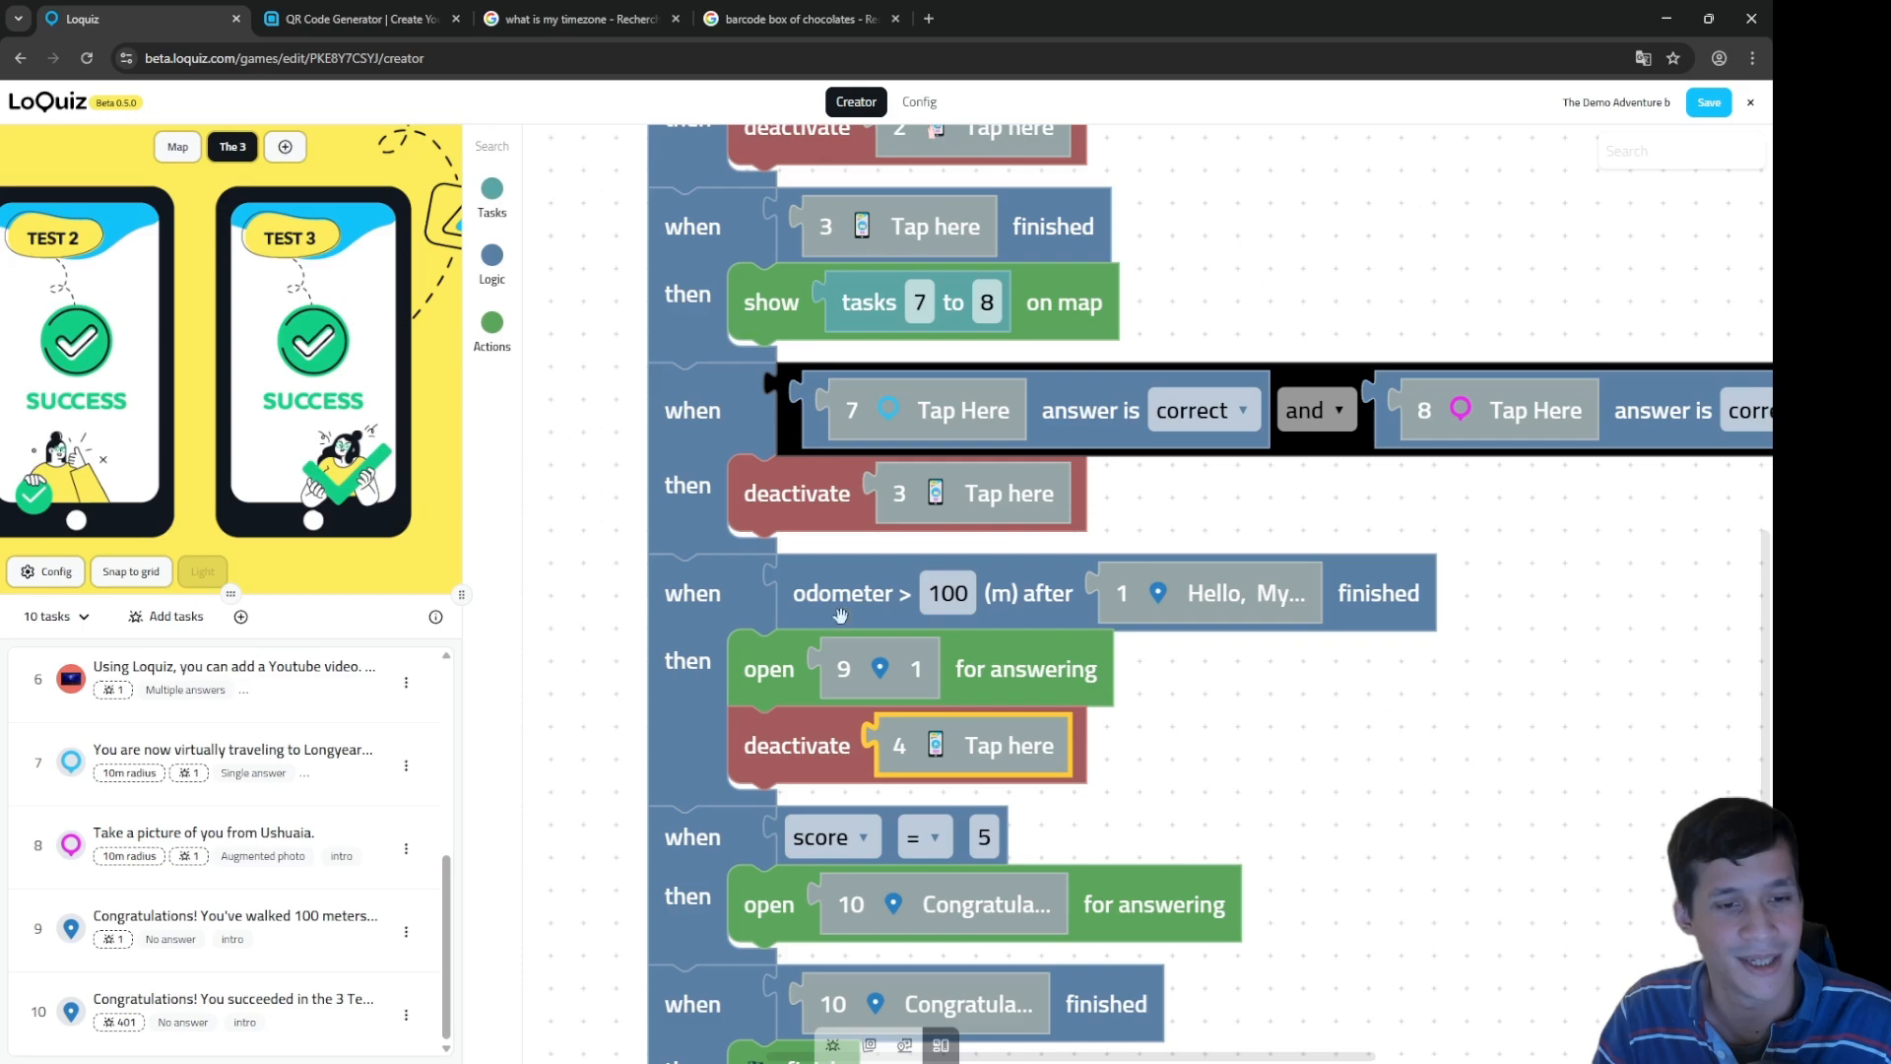
pyautogui.moveTo(1379, 825); pyautogui.dragTo(1431, 574)
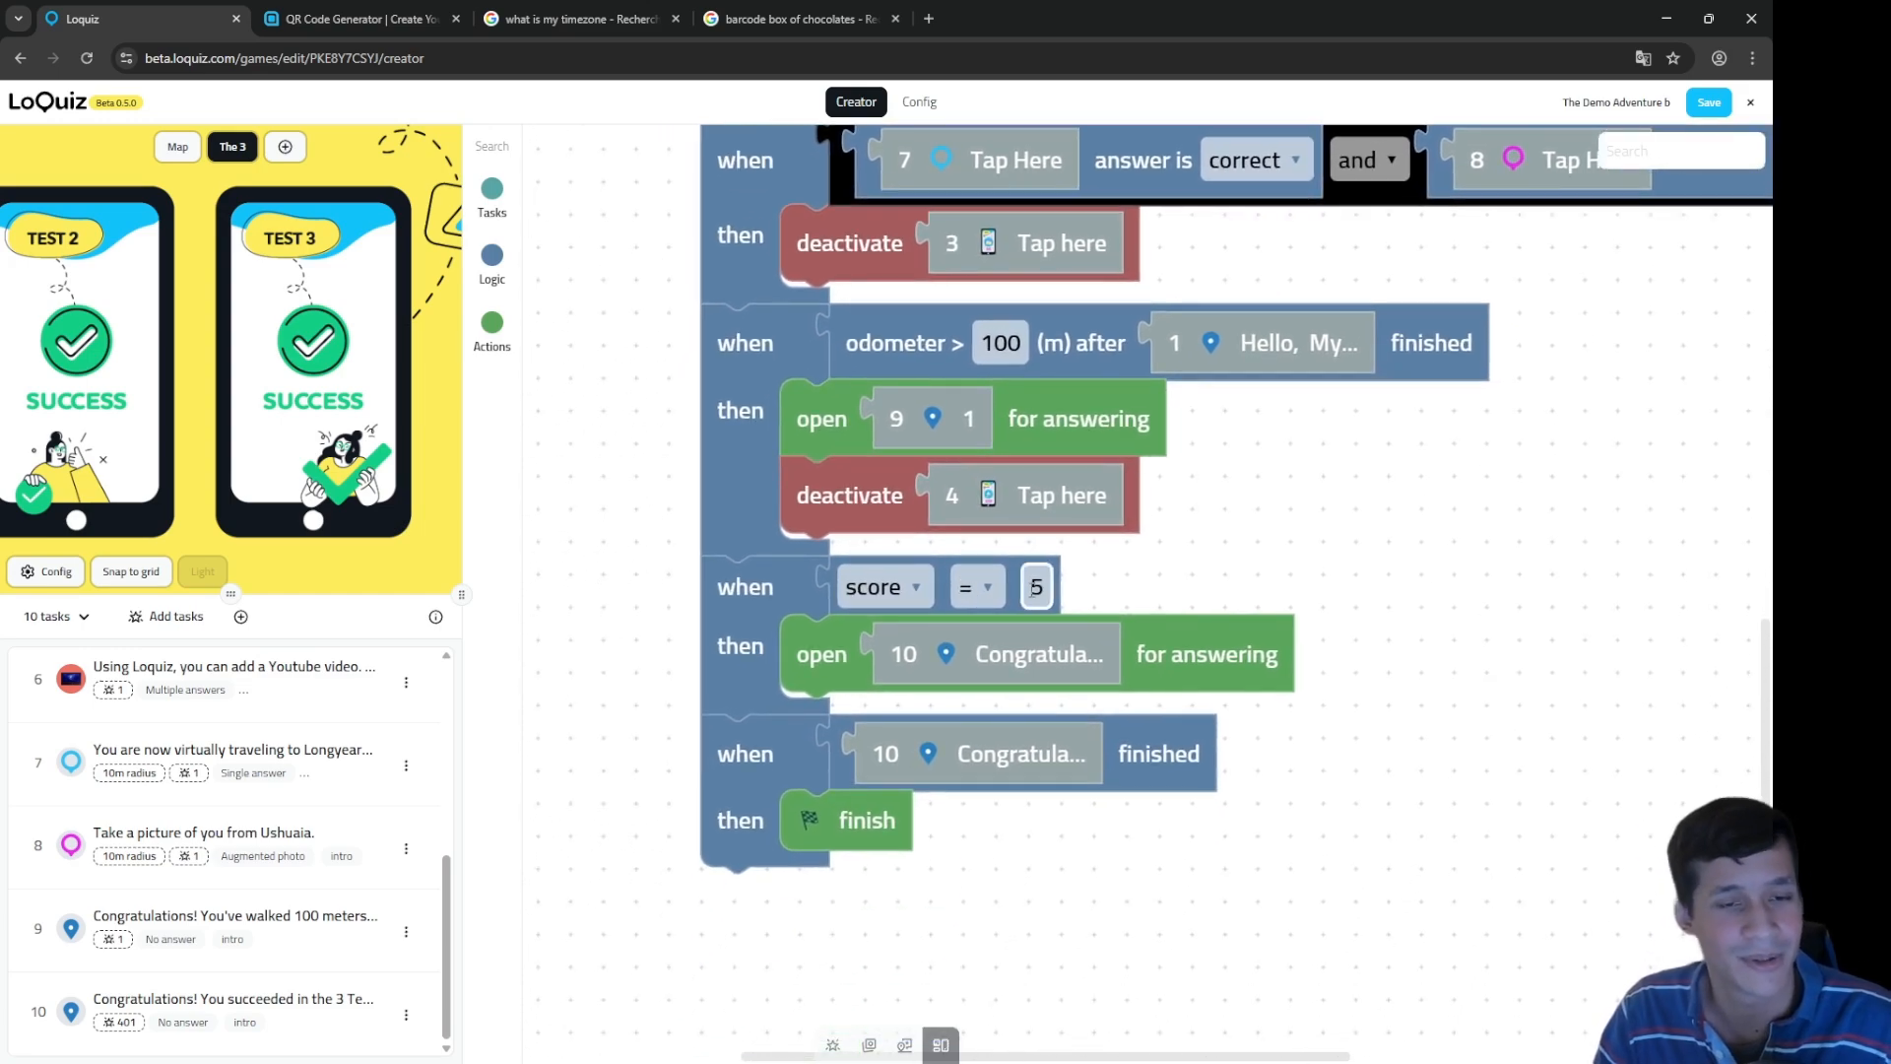
pyautogui.moveTo(1280, 589); pyautogui.dragTo(1137, 930)
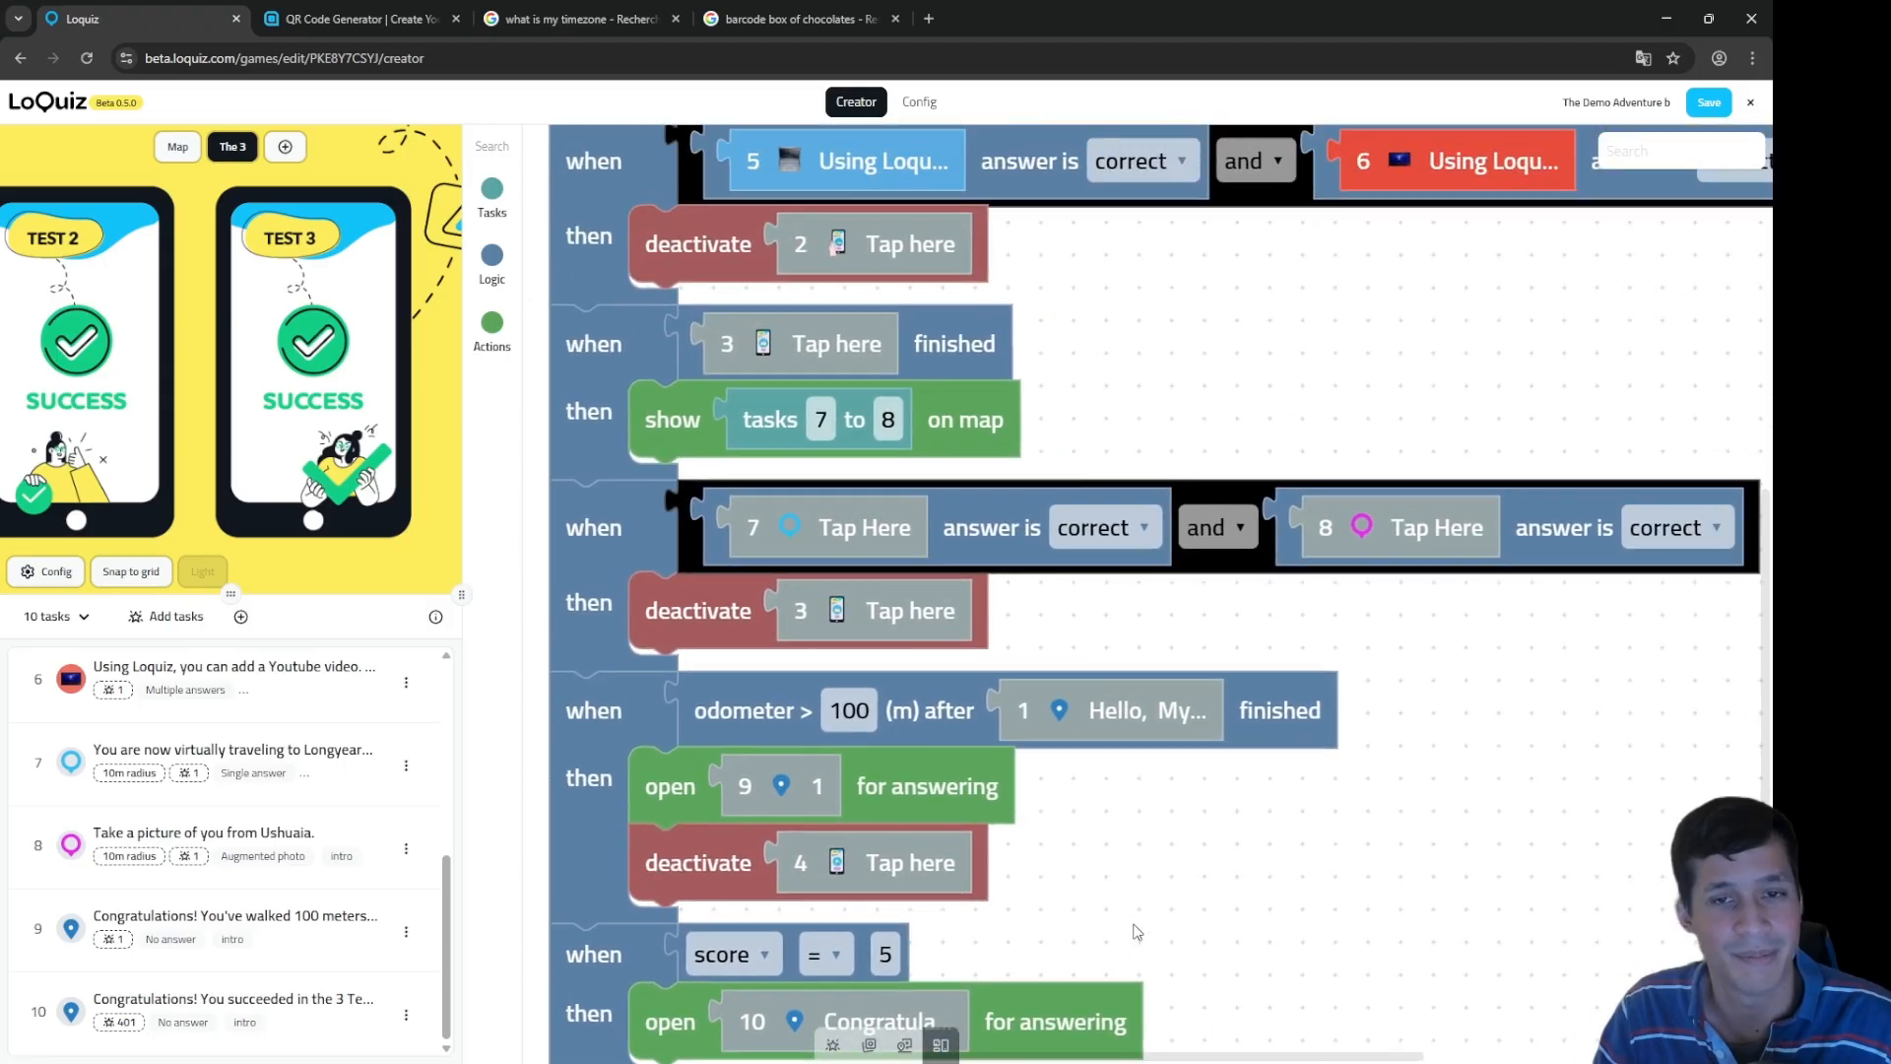
pyautogui.click(884, 514)
pyautogui.click(1381, 516)
pyautogui.click(813, 163)
pyautogui.click(1378, 162)
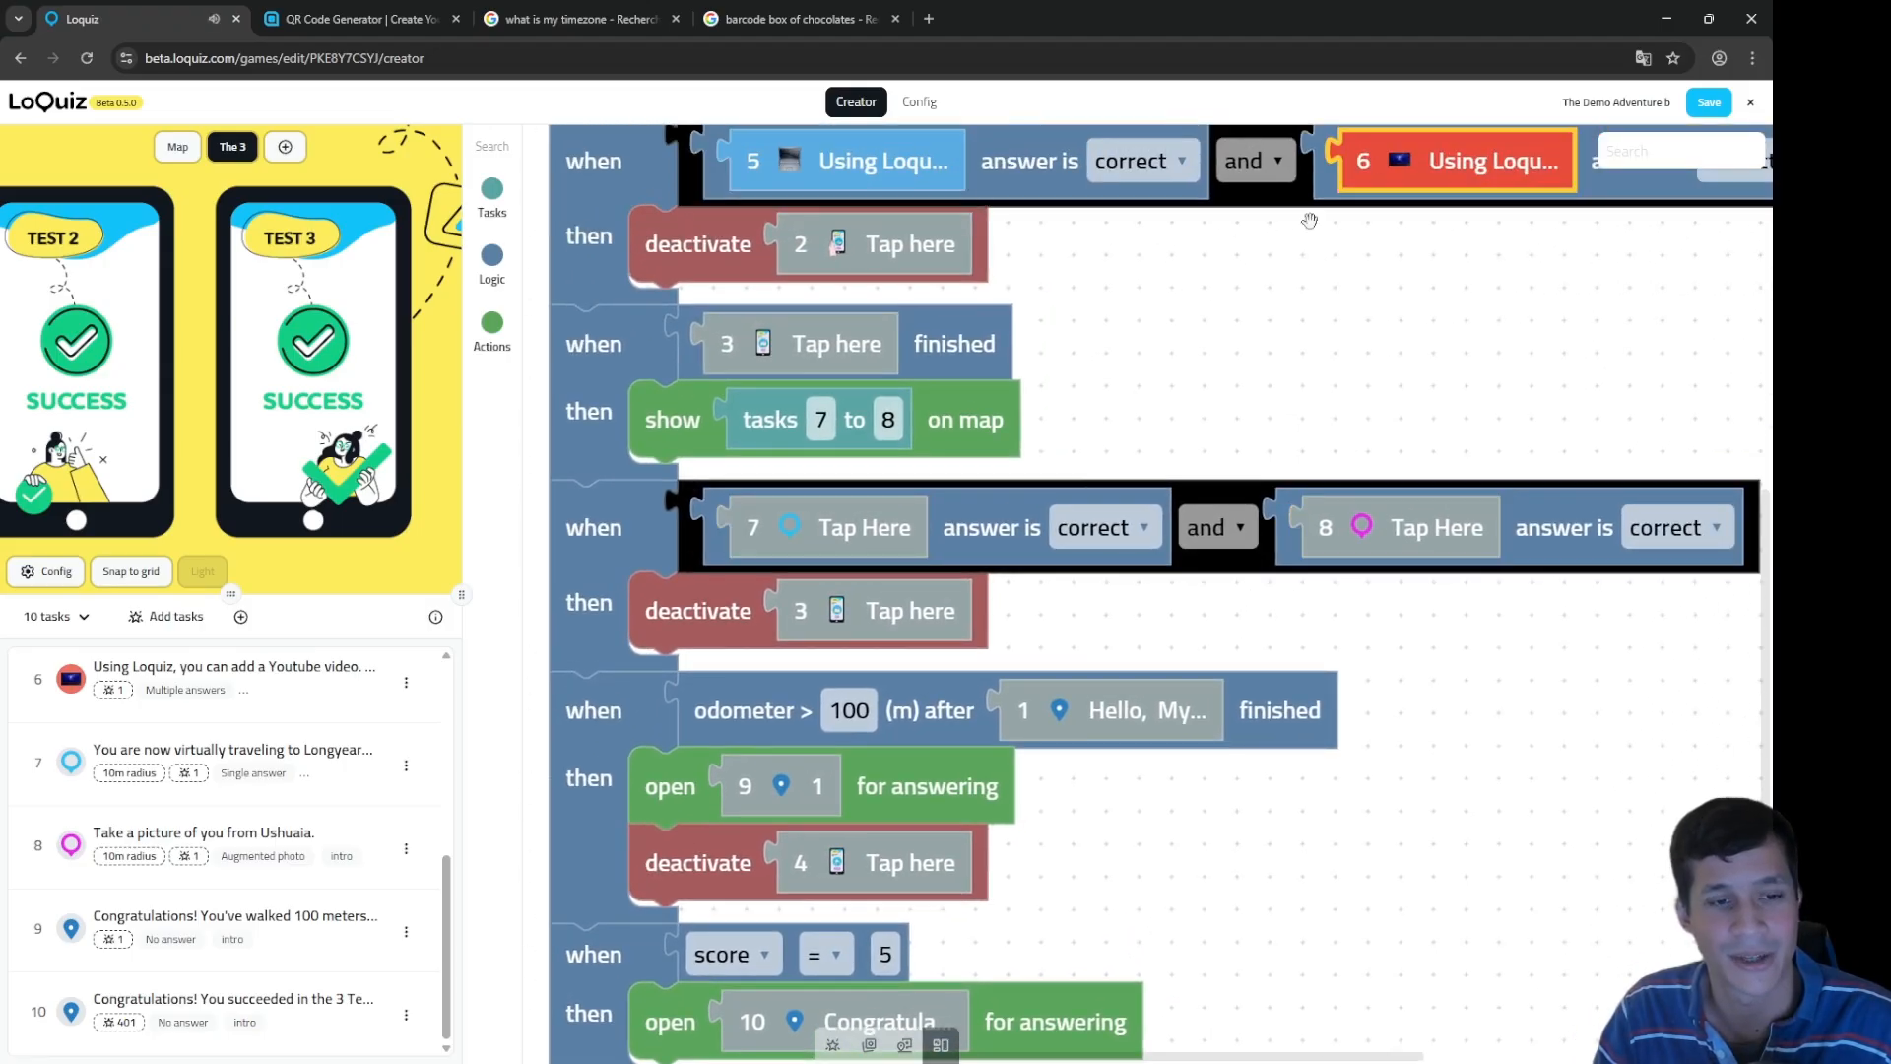
pyautogui.moveTo(1159, 820); pyautogui.dragTo(1189, 696)
pyautogui.click(761, 619)
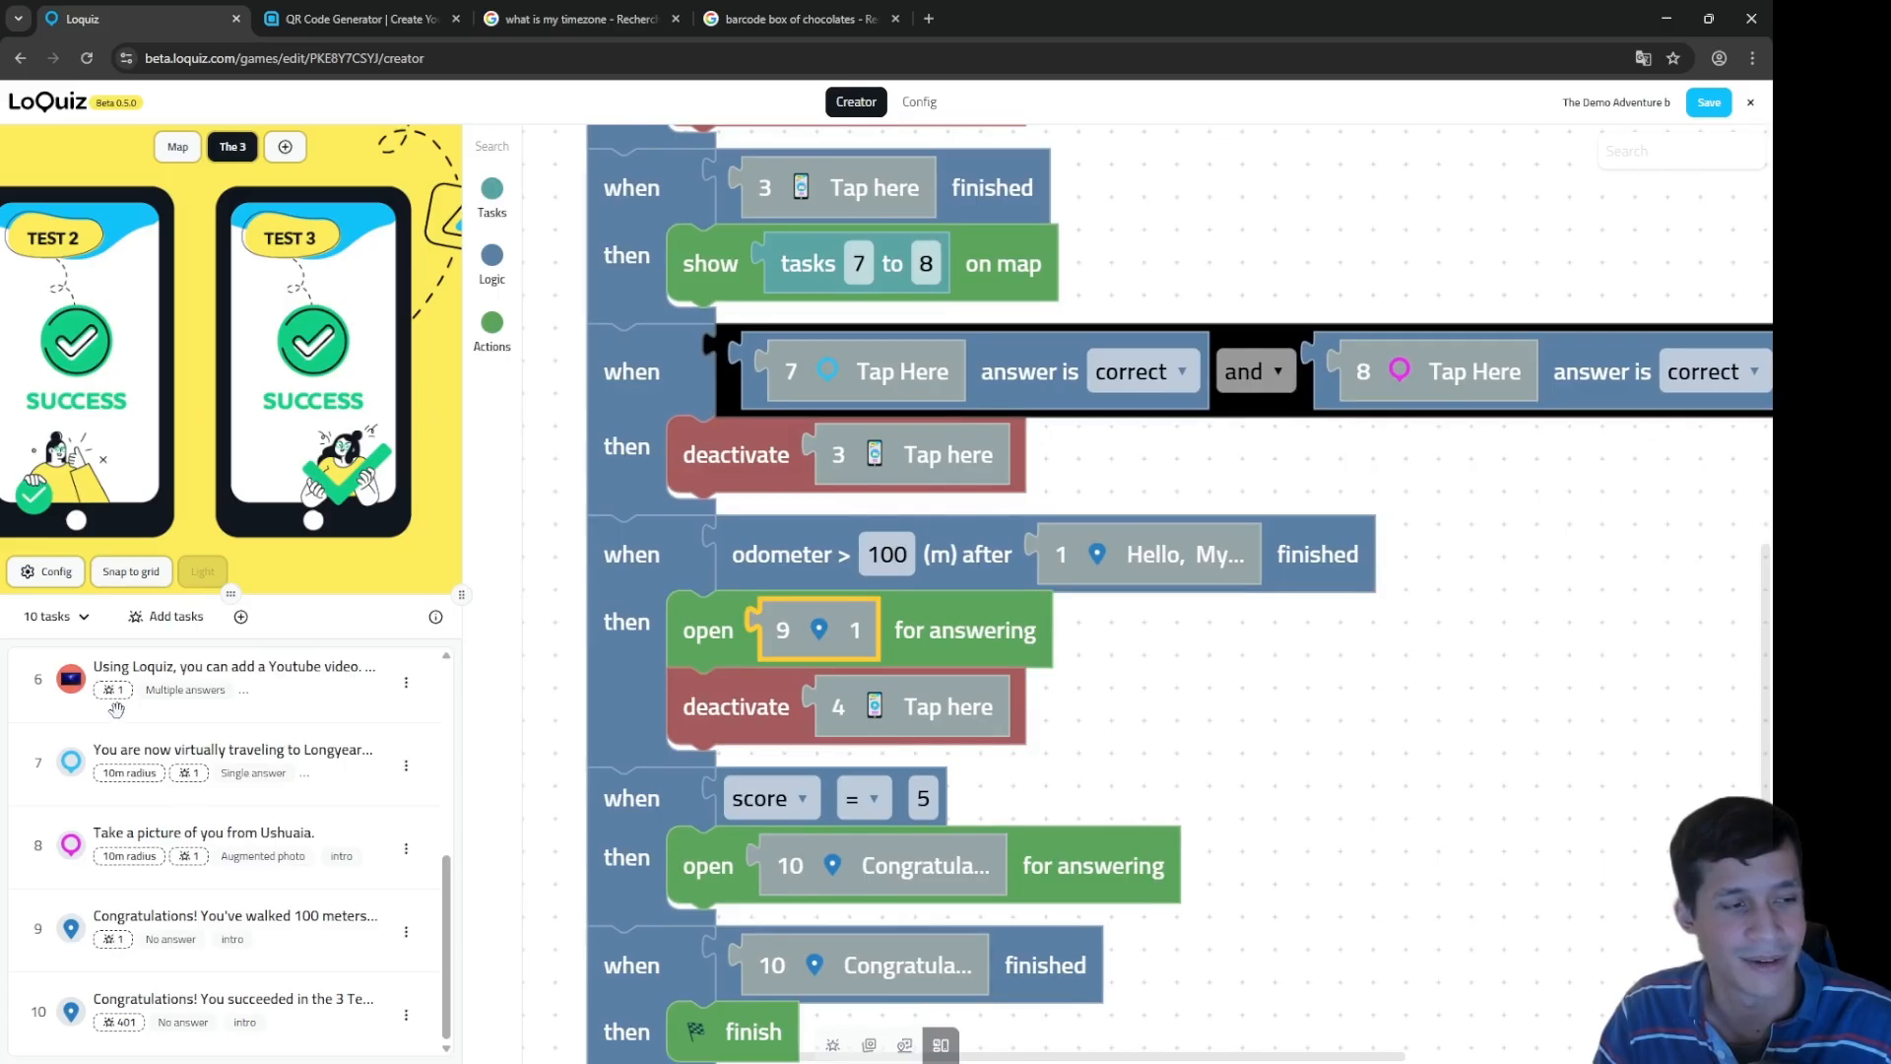
pyautogui.moveTo(1412, 827); pyautogui.dragTo(1459, 633)
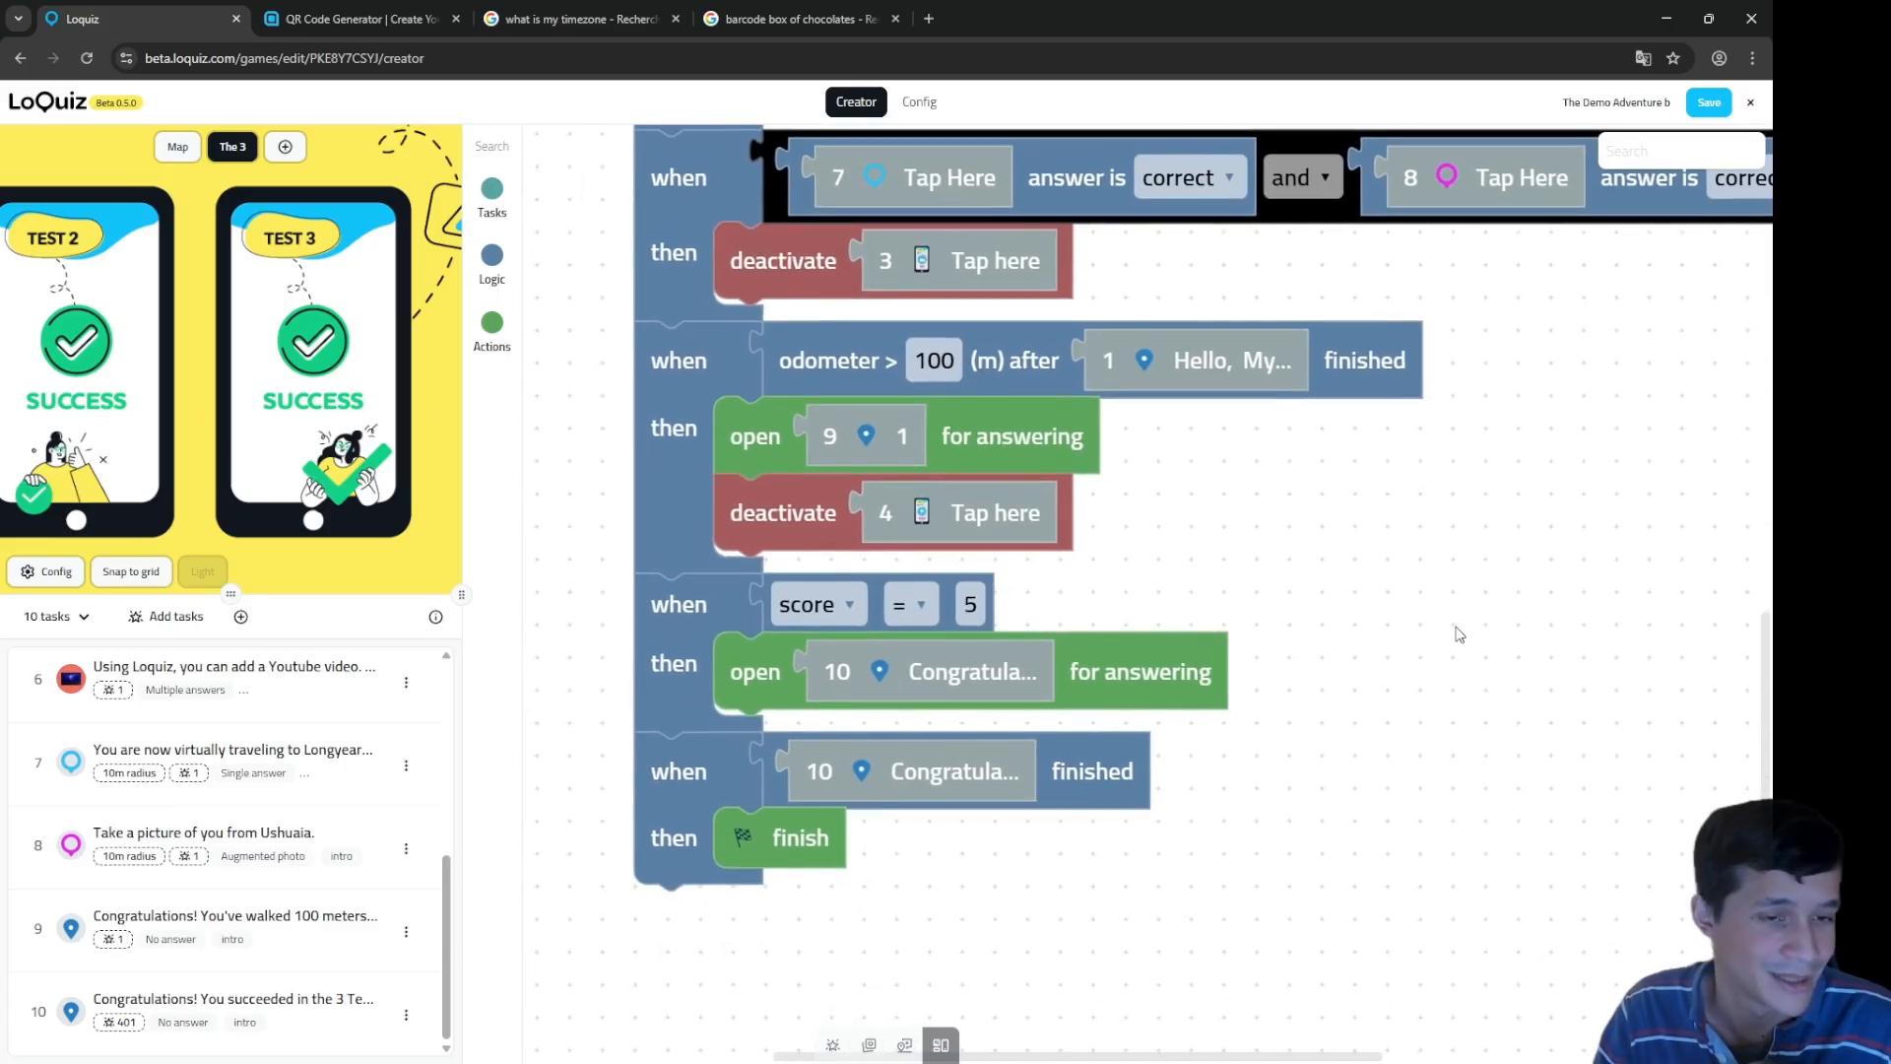
pyautogui.click(930, 669)
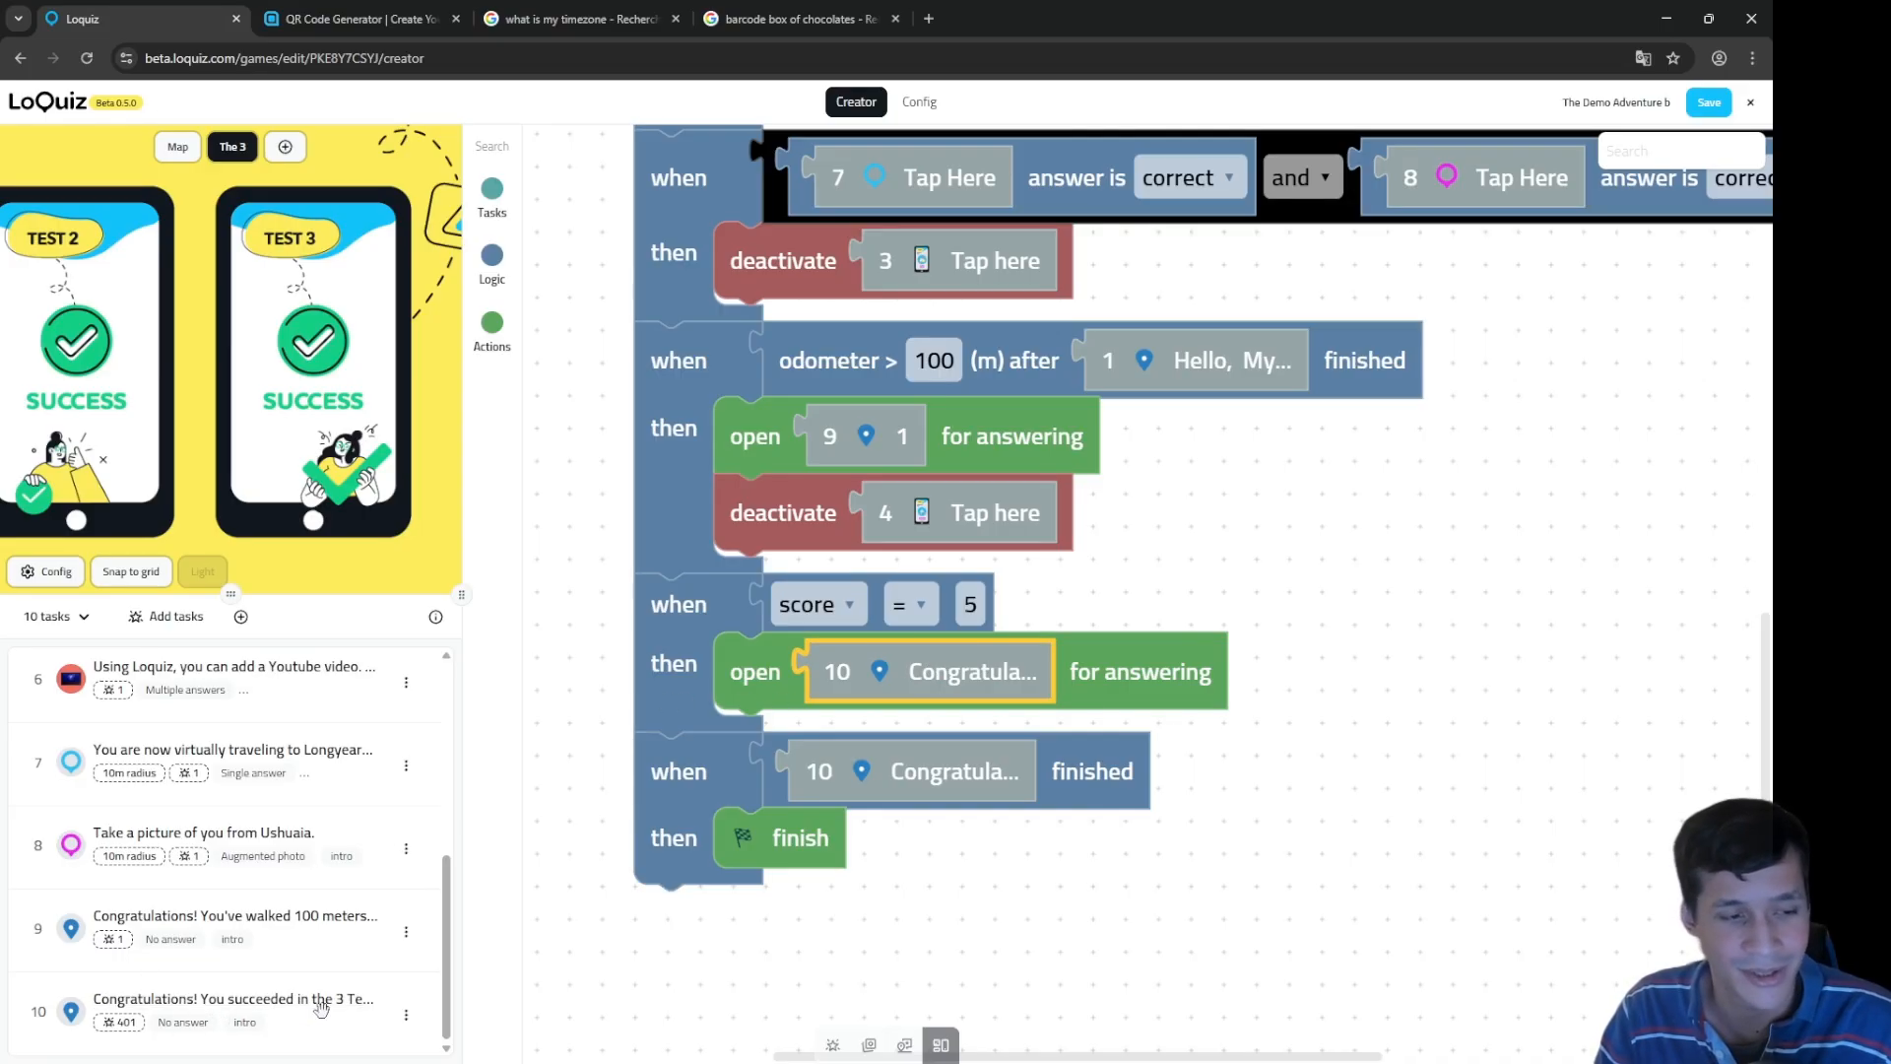
pyautogui.moveTo(462, 647)
pyautogui.mouseDown()
pyautogui.moveTo(589, 649)
pyautogui.moveTo(500, 650)
pyautogui.mouseUp()
pyautogui.click(950, 774)
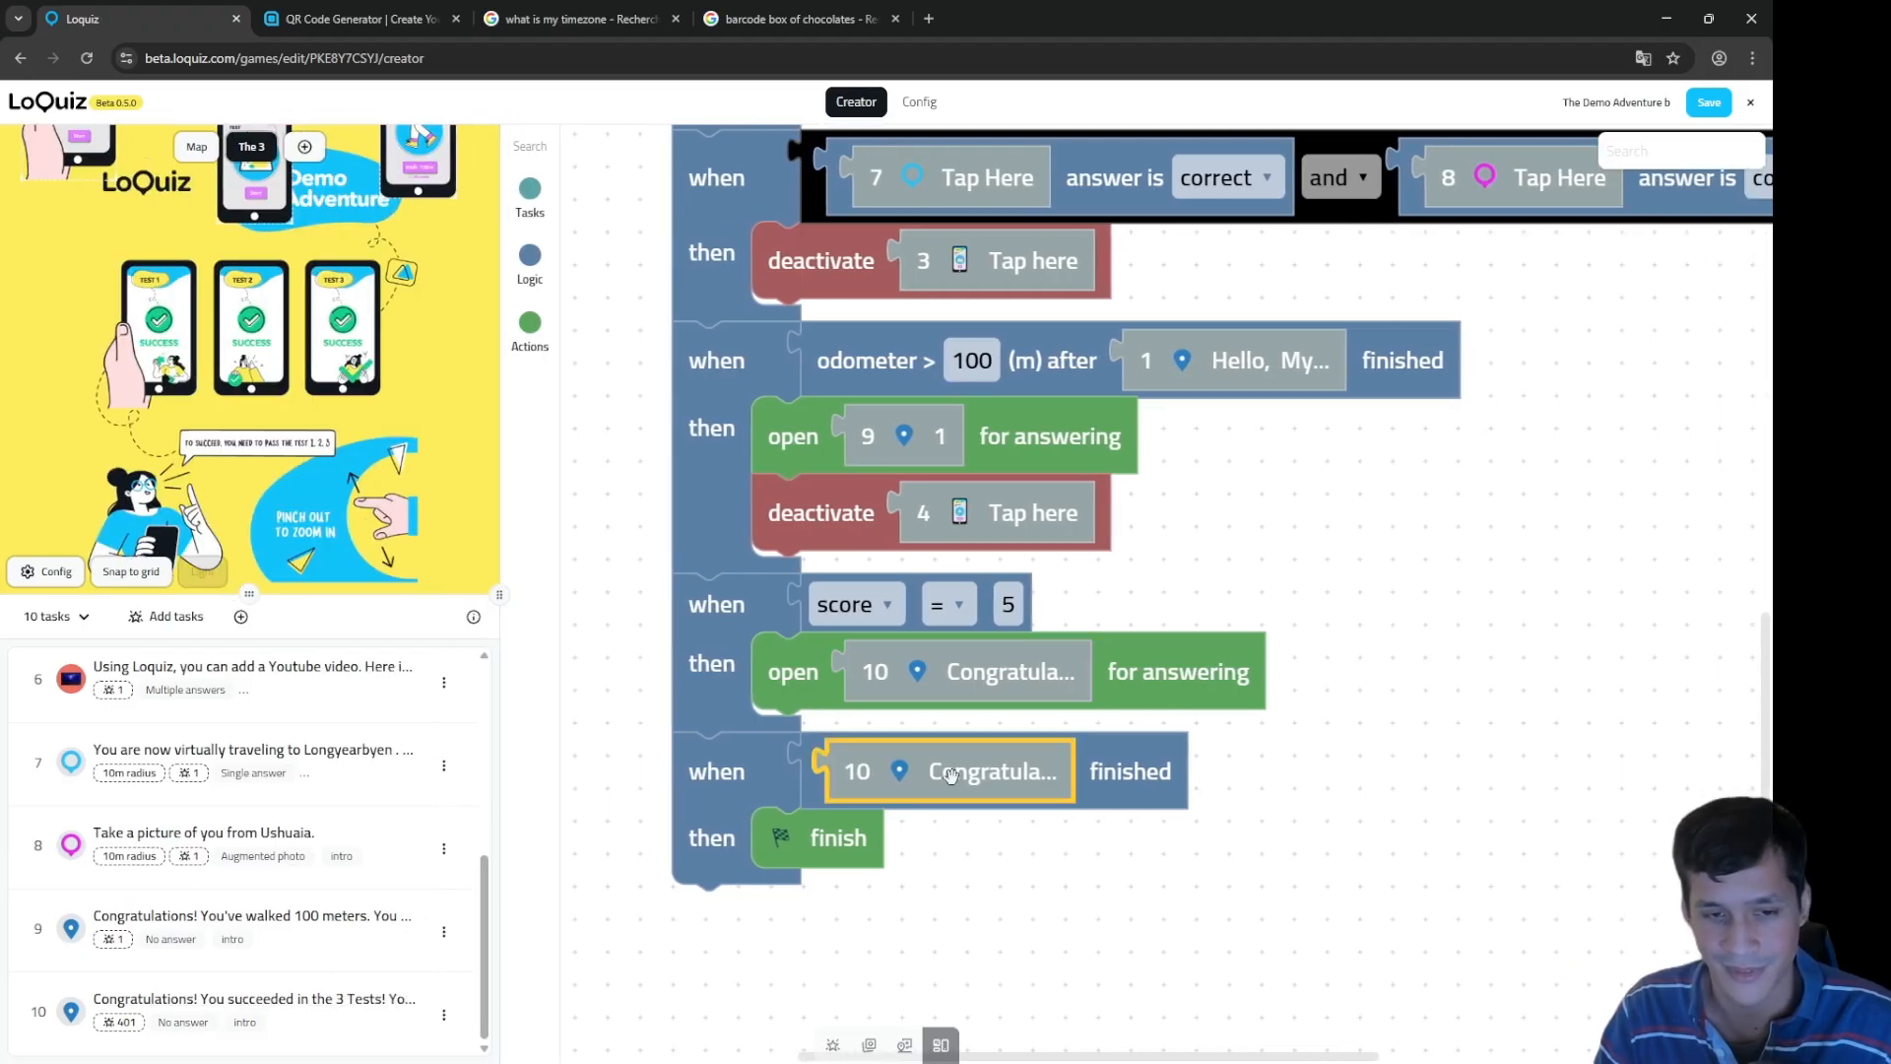
pyautogui.click(794, 845)
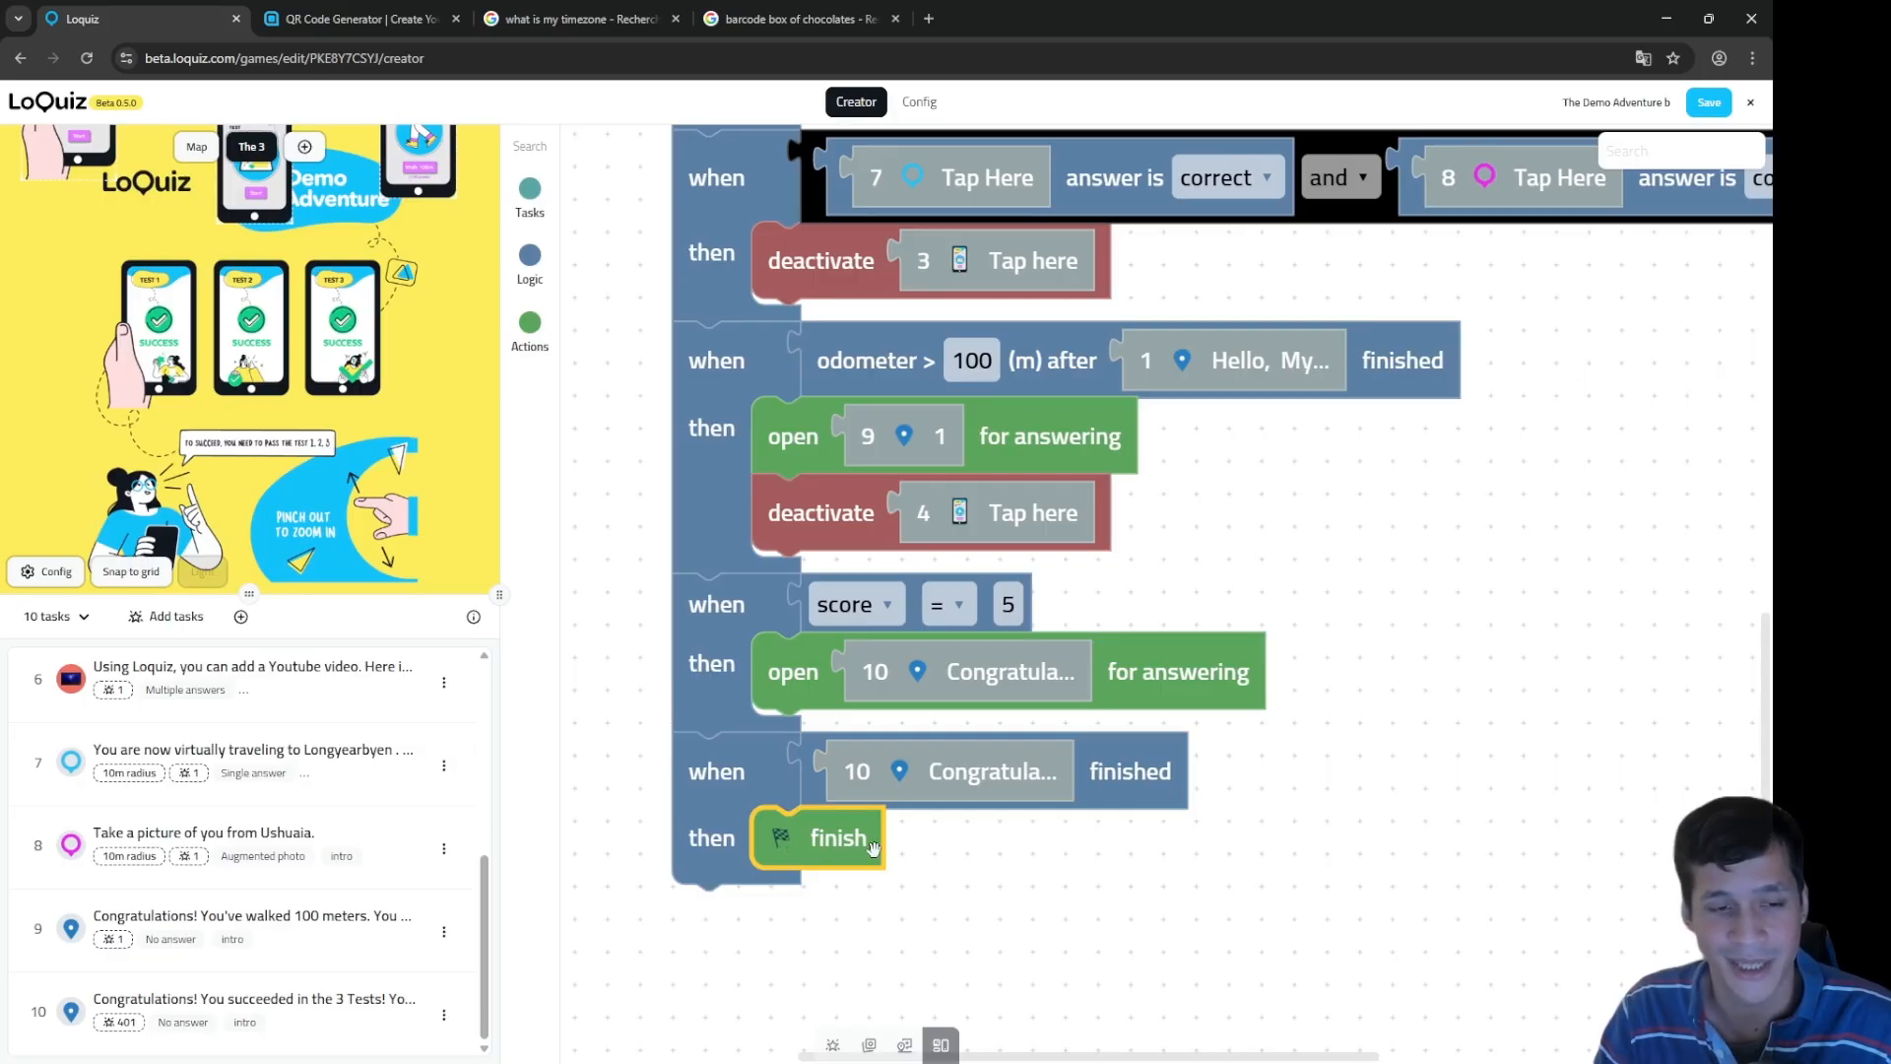
pyautogui.scroll(-5, 944, 827)
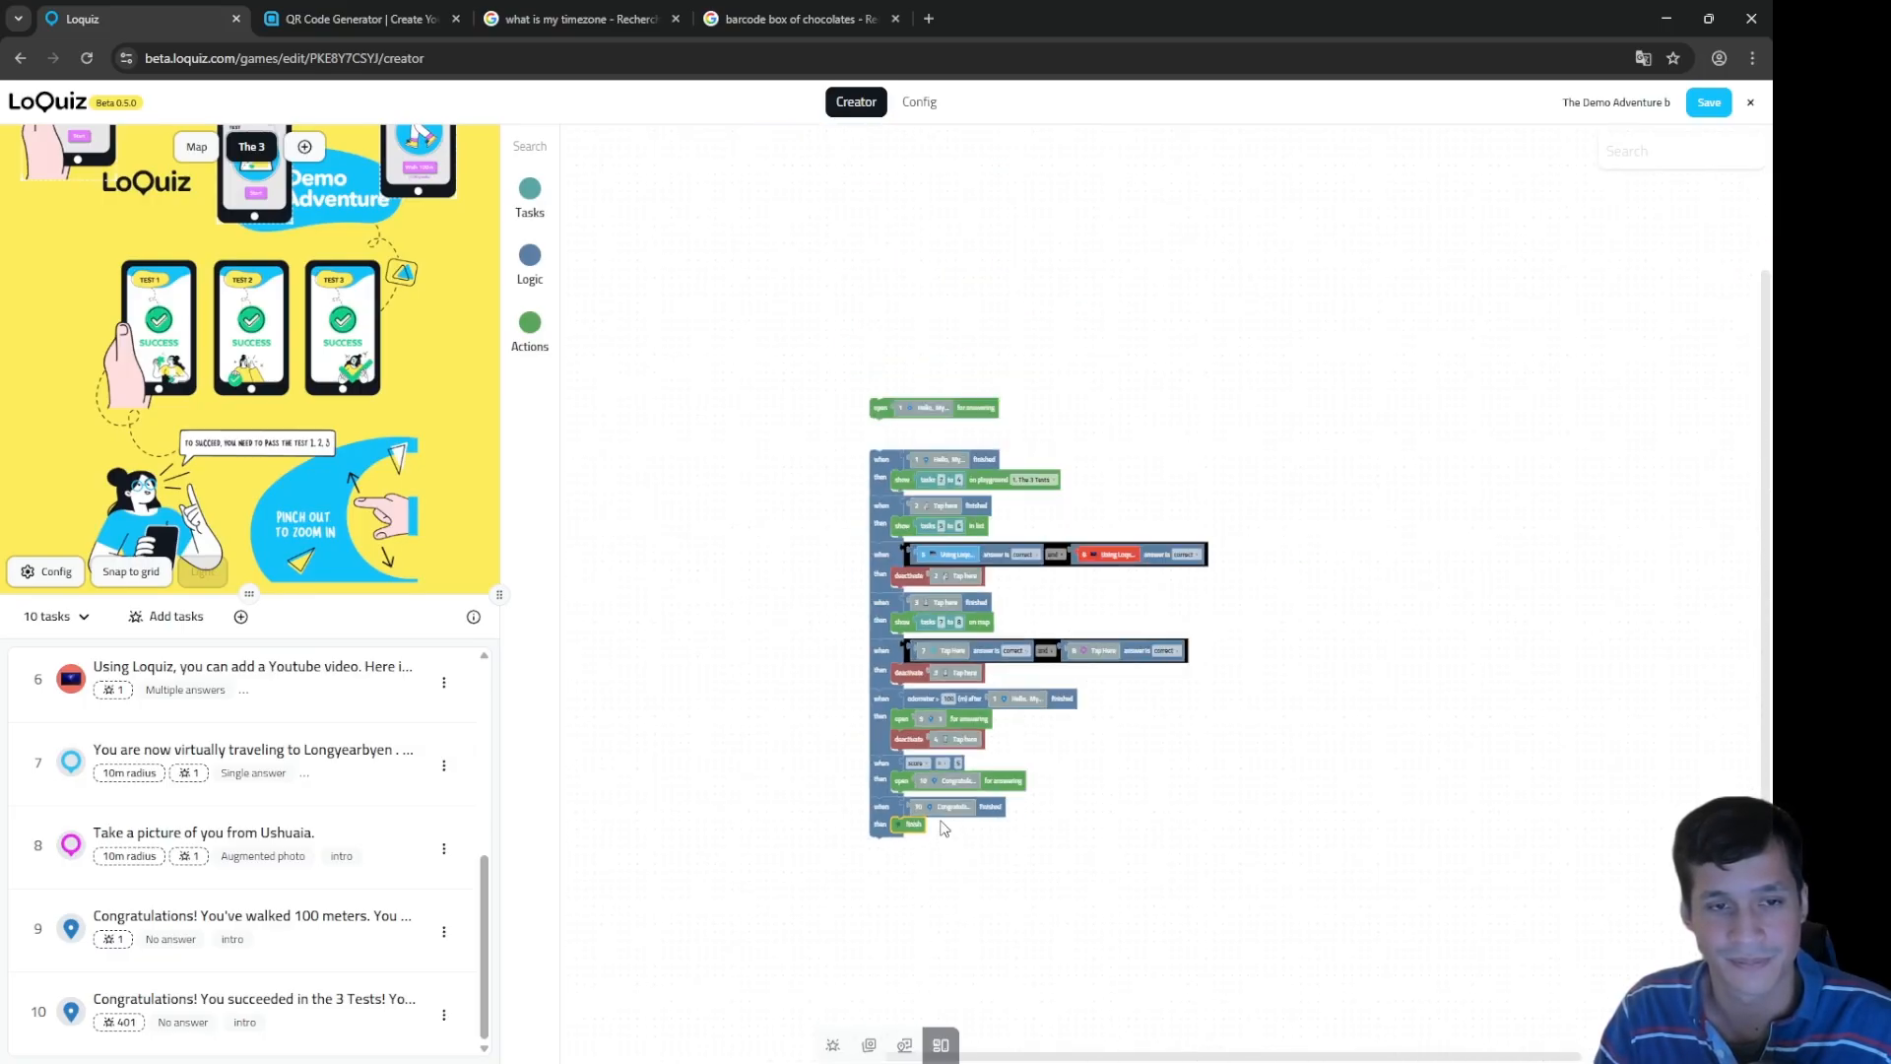